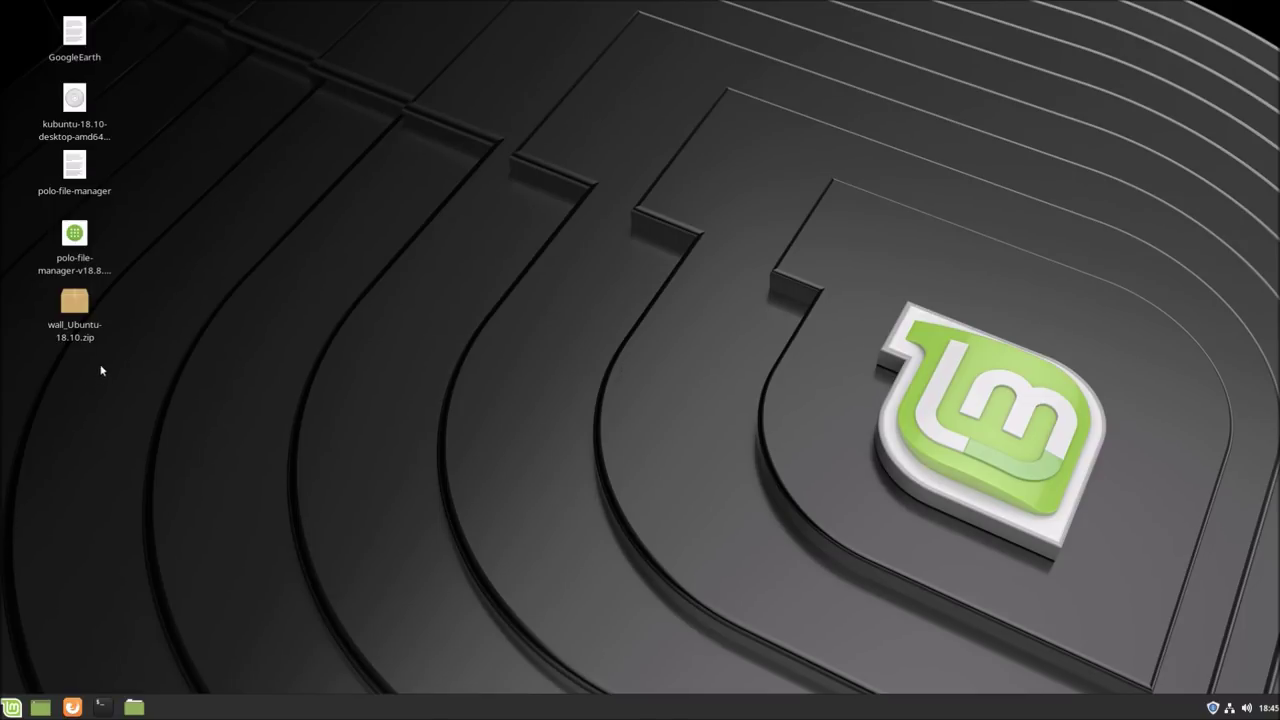
pyautogui.click(75, 338)
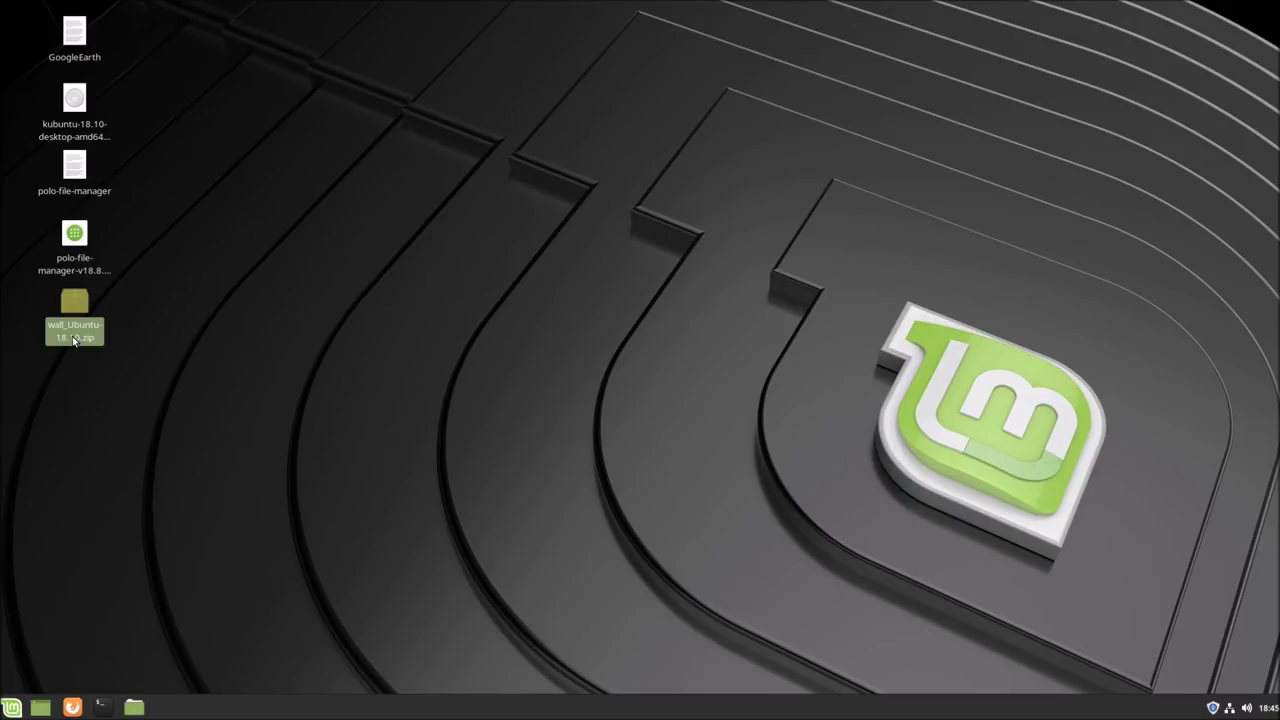
pyautogui.click(89, 265)
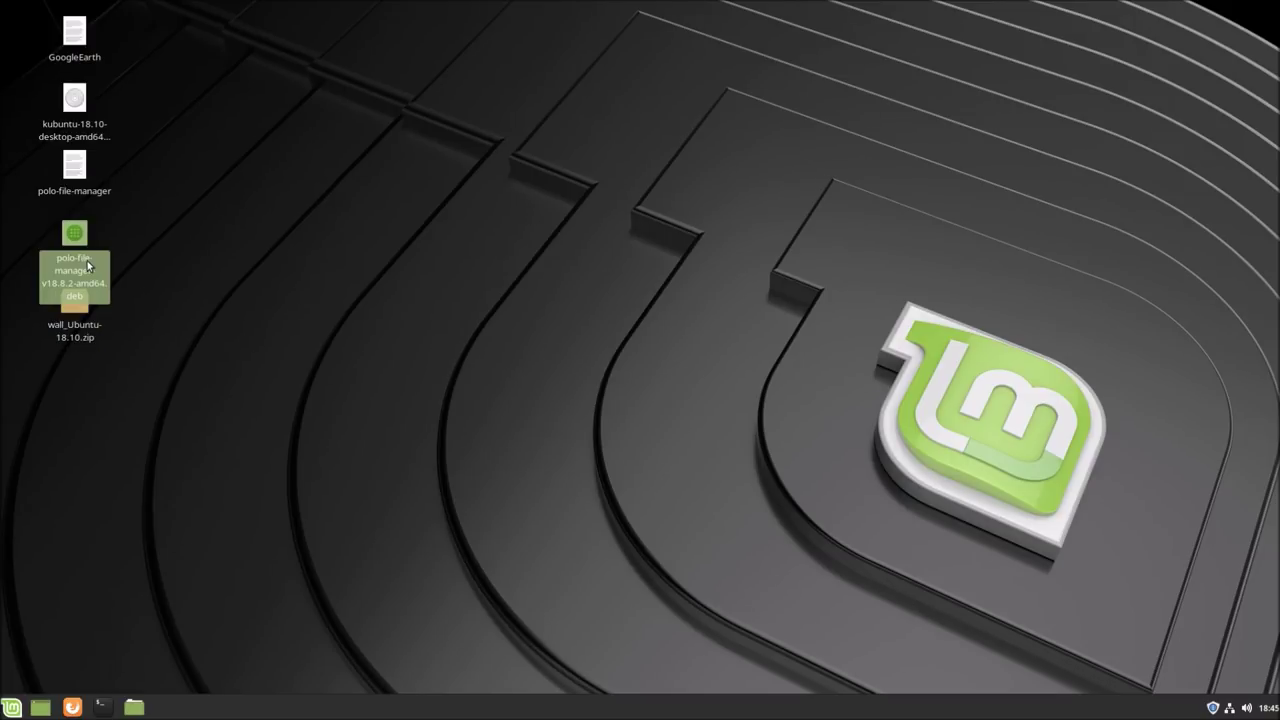
pyautogui.rightClick(89, 265)
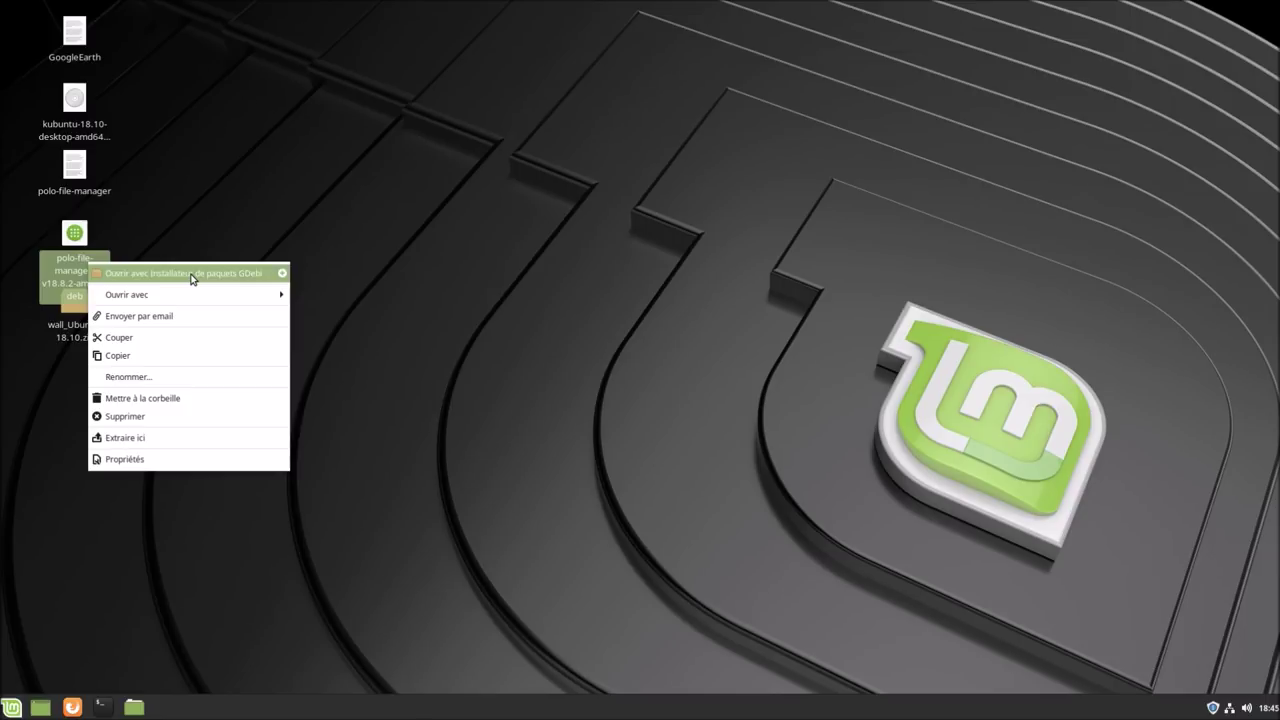
pyautogui.click(265, 190)
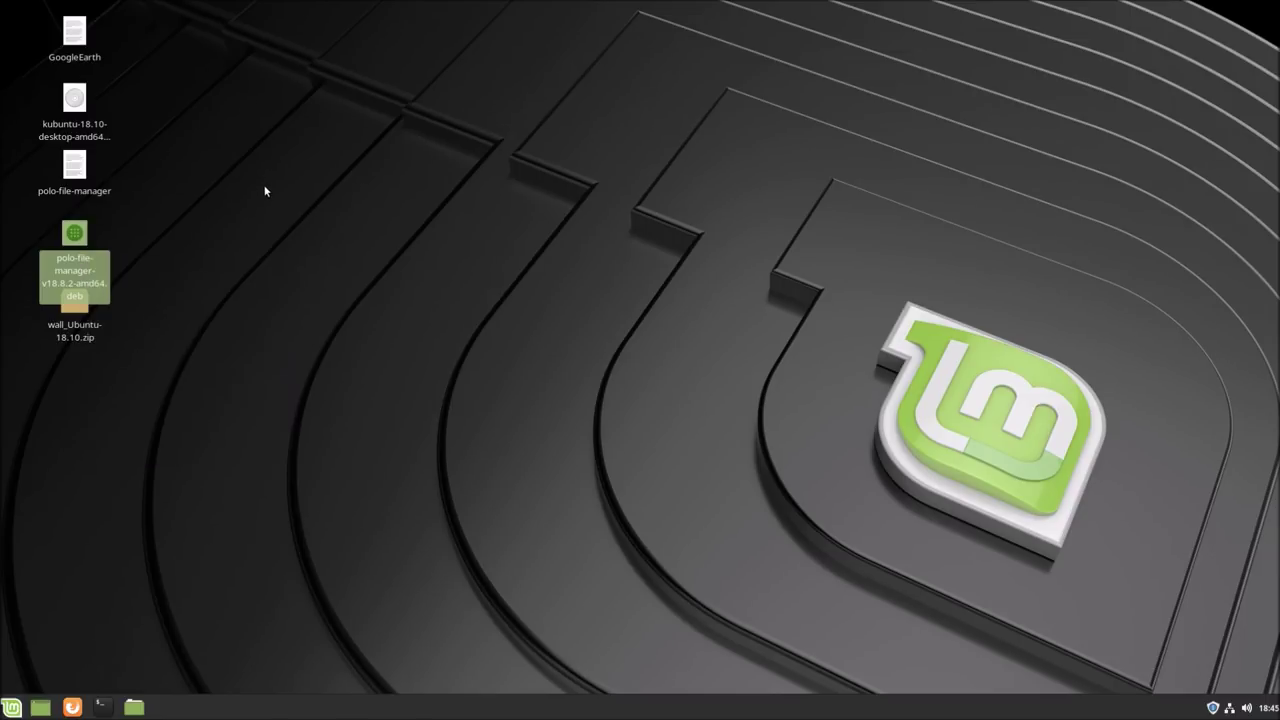
# Open the polo-file-manager text file from the desktop and copy its apt-add-repository command line.
pyautogui.doubleClick(77, 172)
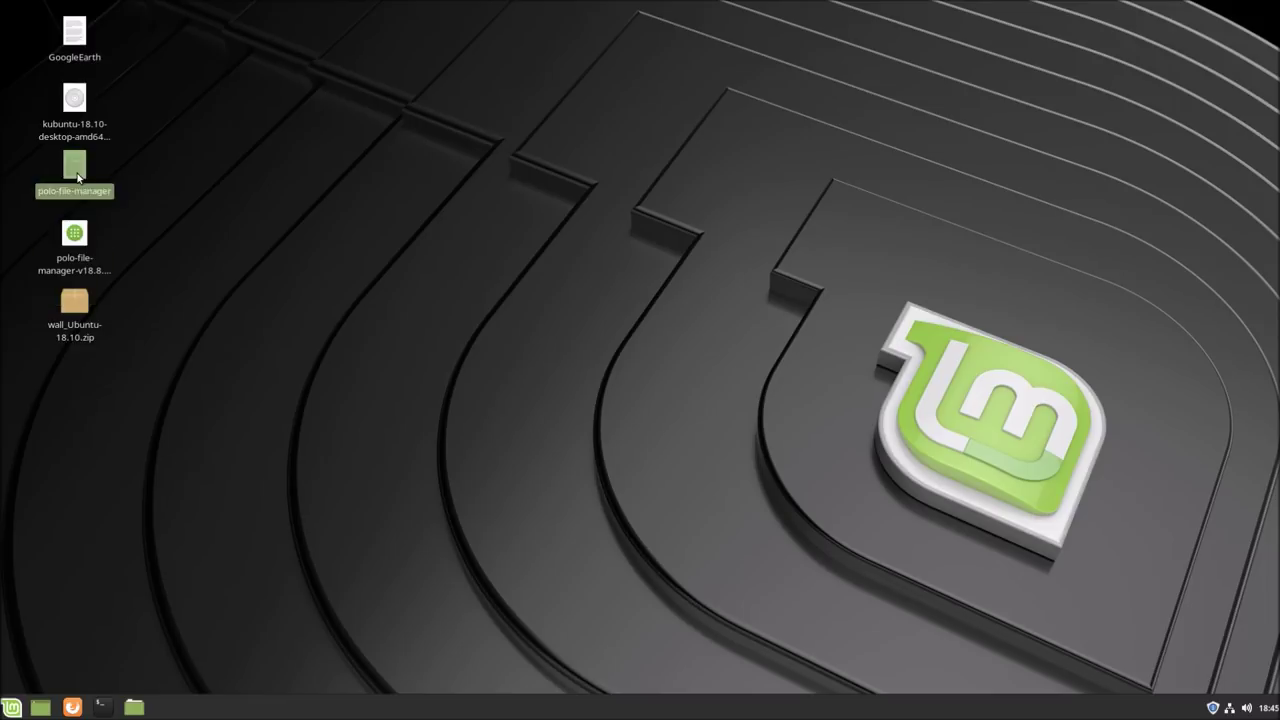
pyautogui.moveTo(469, 189); pyautogui.dragTo(824, 118)
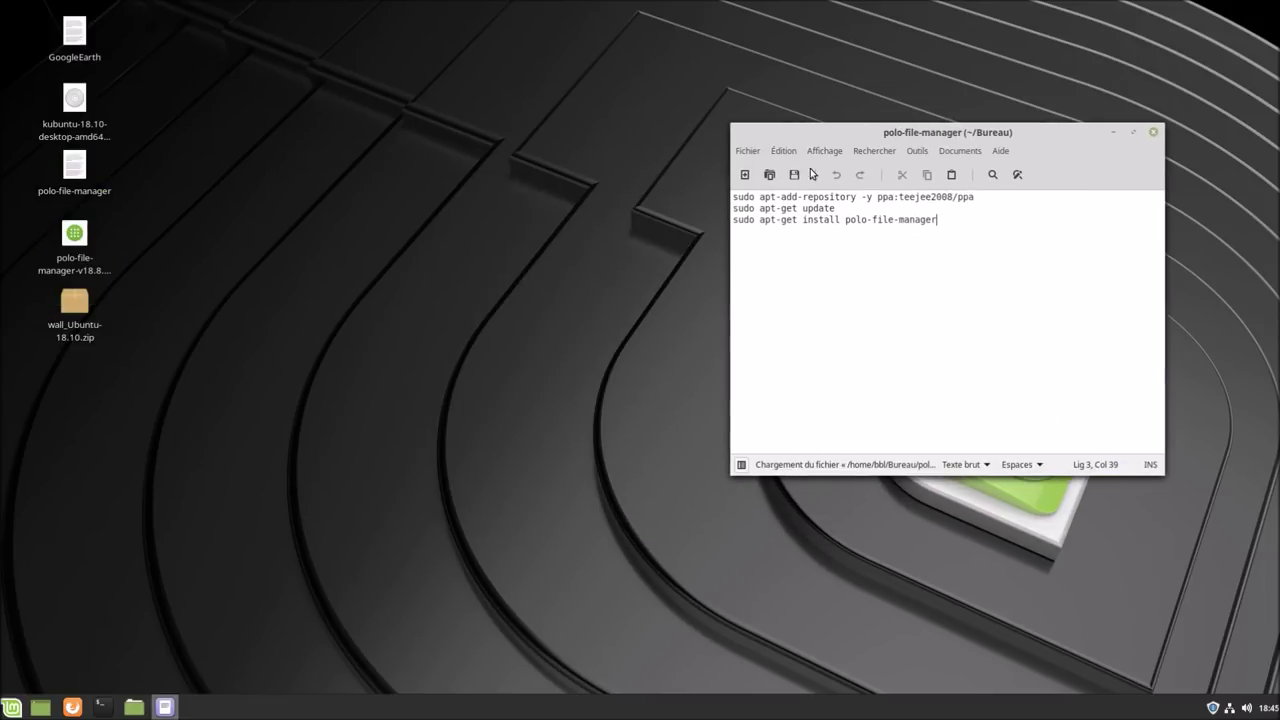
pyautogui.tripleClick(931, 199)
pyautogui.rightClick(931, 199)
pyautogui.click(970, 268)
# Run the copied command sudo apt-add-repository -y ppa:teejee2008/ppa in a new terminal and type the account password at the sudo prompt.
pyautogui.click(382, 435)
pyautogui.click(113, 706)
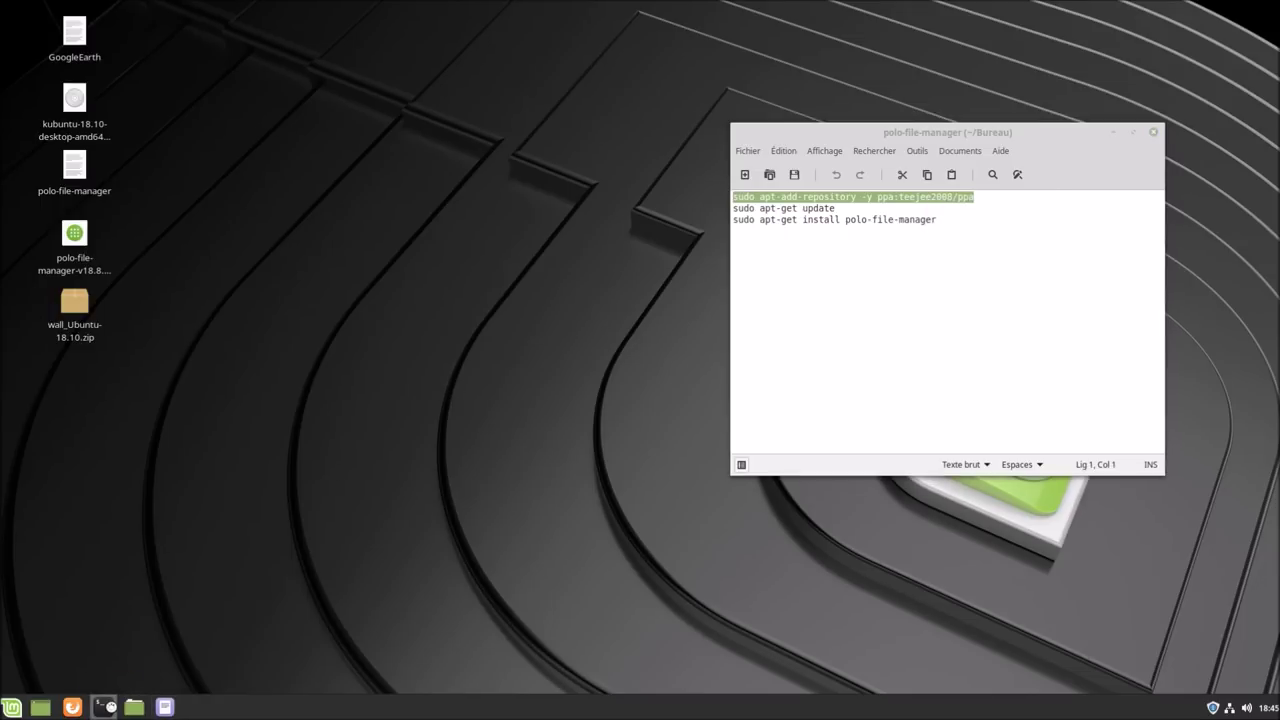
pyautogui.moveTo(634, 217); pyautogui.dragTo(436, 258)
pyautogui.rightClick(441, 344)
pyautogui.click(471, 432)
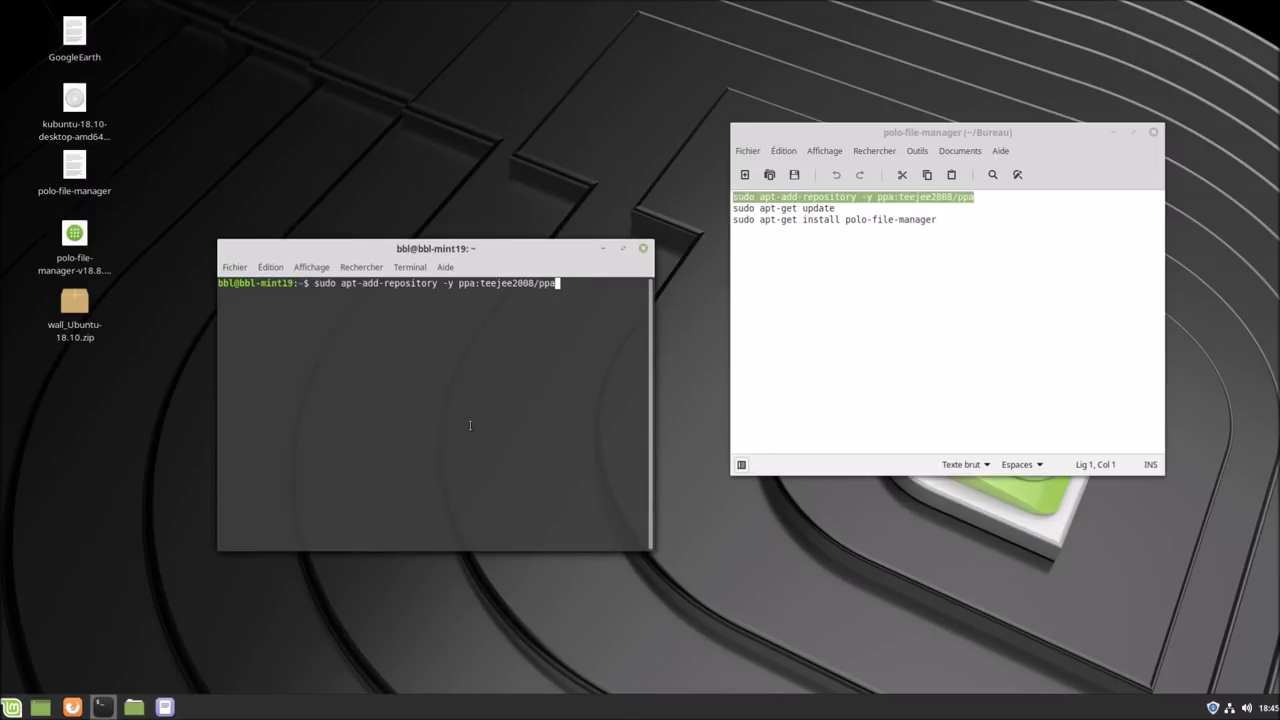
pyautogui.press('Return')
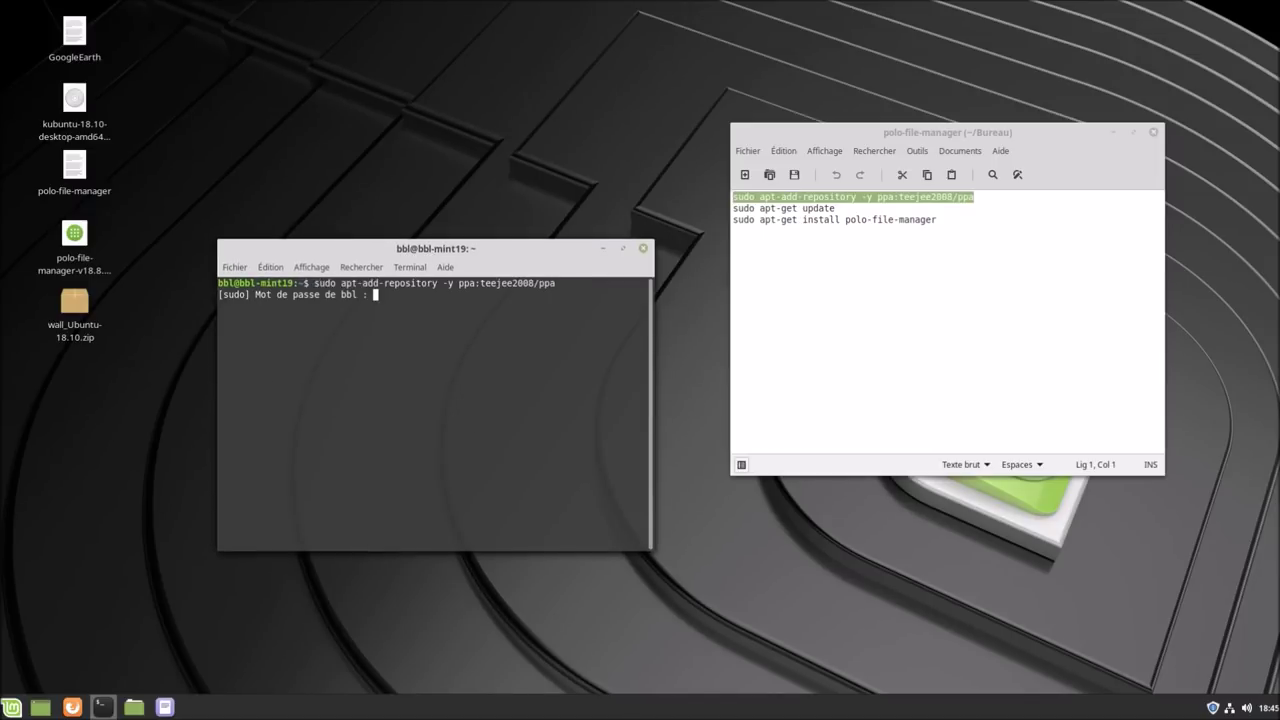
pyautogui.write('******')
# Examine the parts of the apt-add-repository command in the text file, highlighting sudo, the repository term, teejee2008 and the -y option.
pyautogui.click(816, 237)
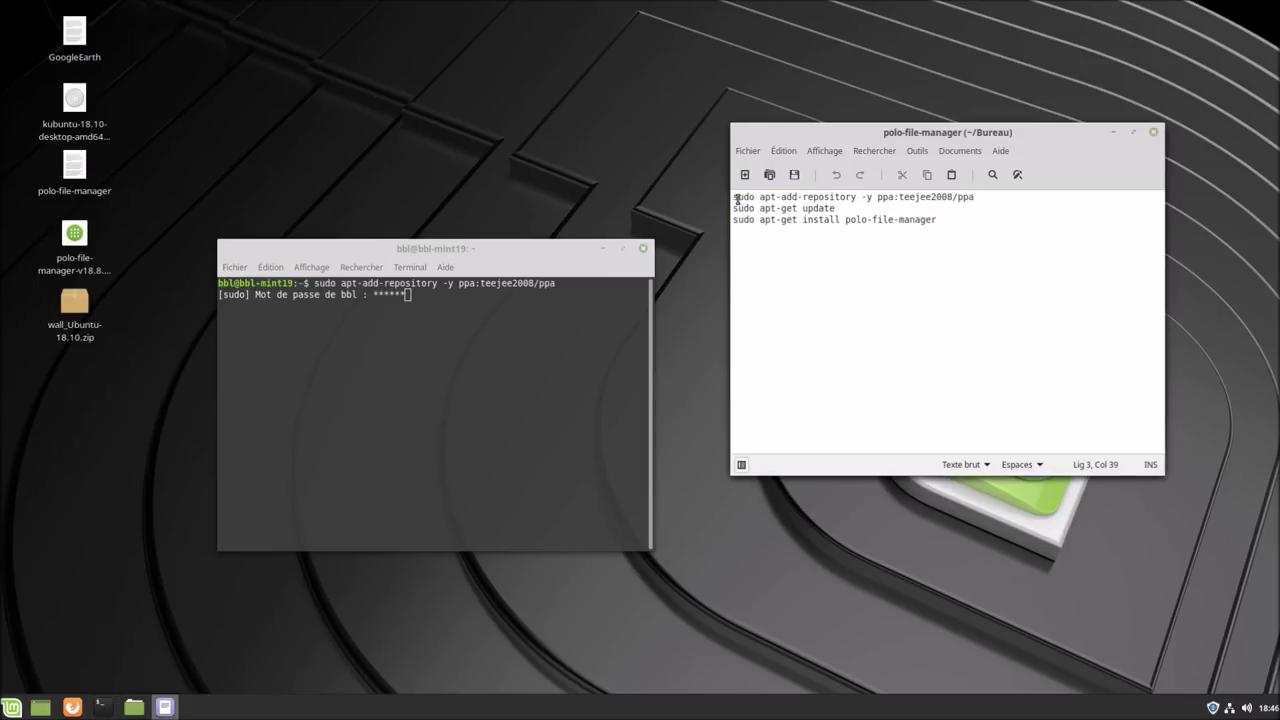
pyautogui.moveTo(733, 197); pyautogui.dragTo(757, 197)
pyautogui.moveTo(763, 198); pyautogui.dragTo(776, 198)
pyautogui.moveTo(783, 197); pyautogui.dragTo(857, 197)
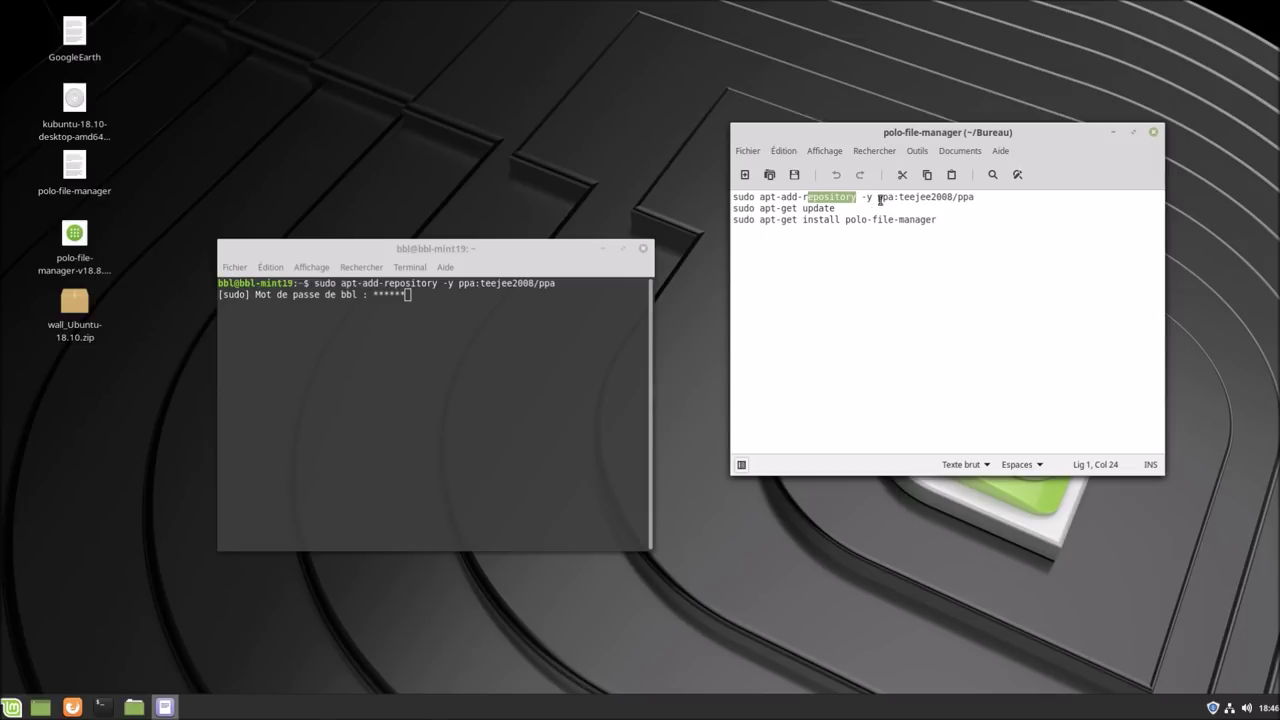
pyautogui.moveTo(879, 197); pyautogui.dragTo(952, 198)
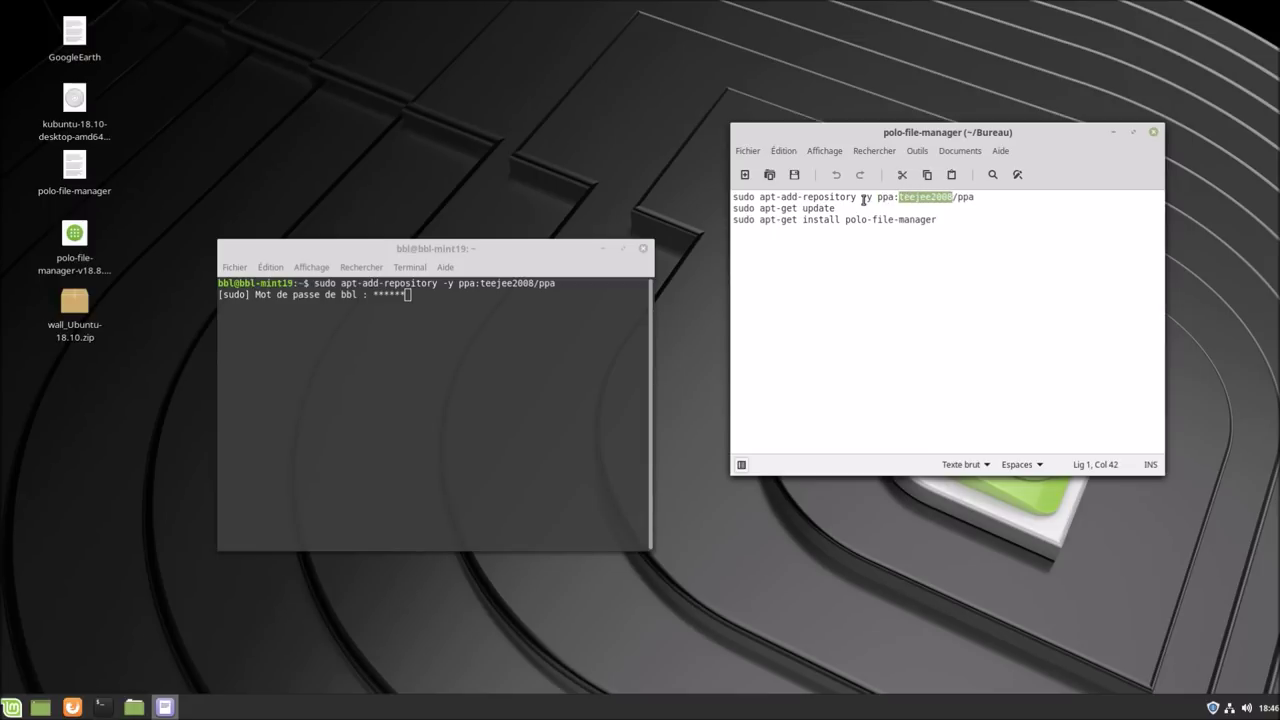
pyautogui.moveTo(861, 198); pyautogui.dragTo(873, 197)
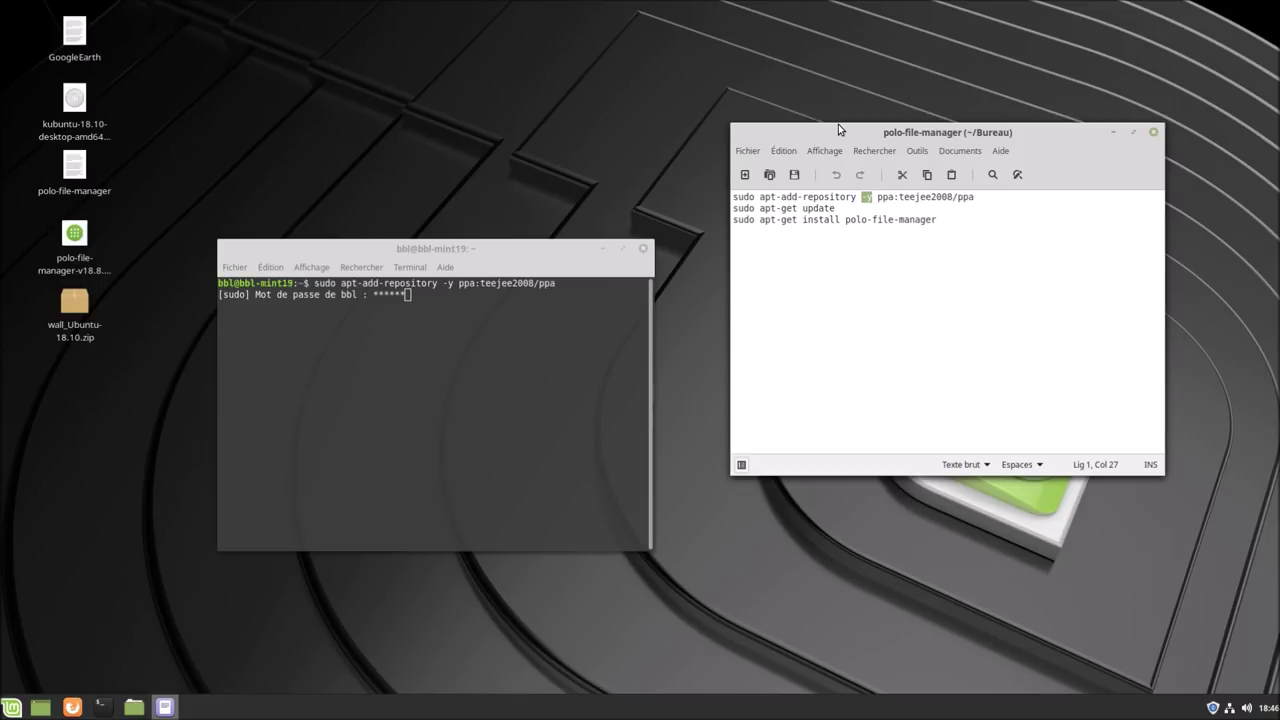
# Submit the entered password in the terminal to add the repository, and refresh the package lists with sudo apt update.
pyautogui.click(558, 345)
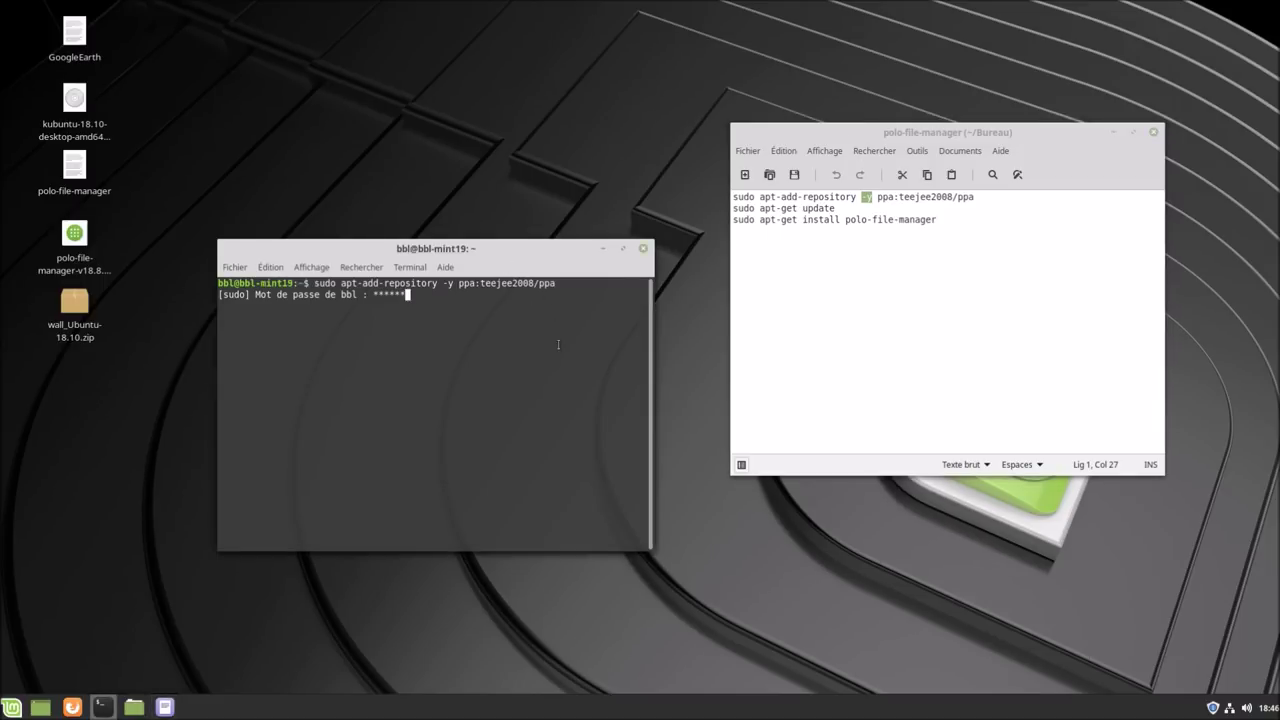
pyautogui.press('Return')
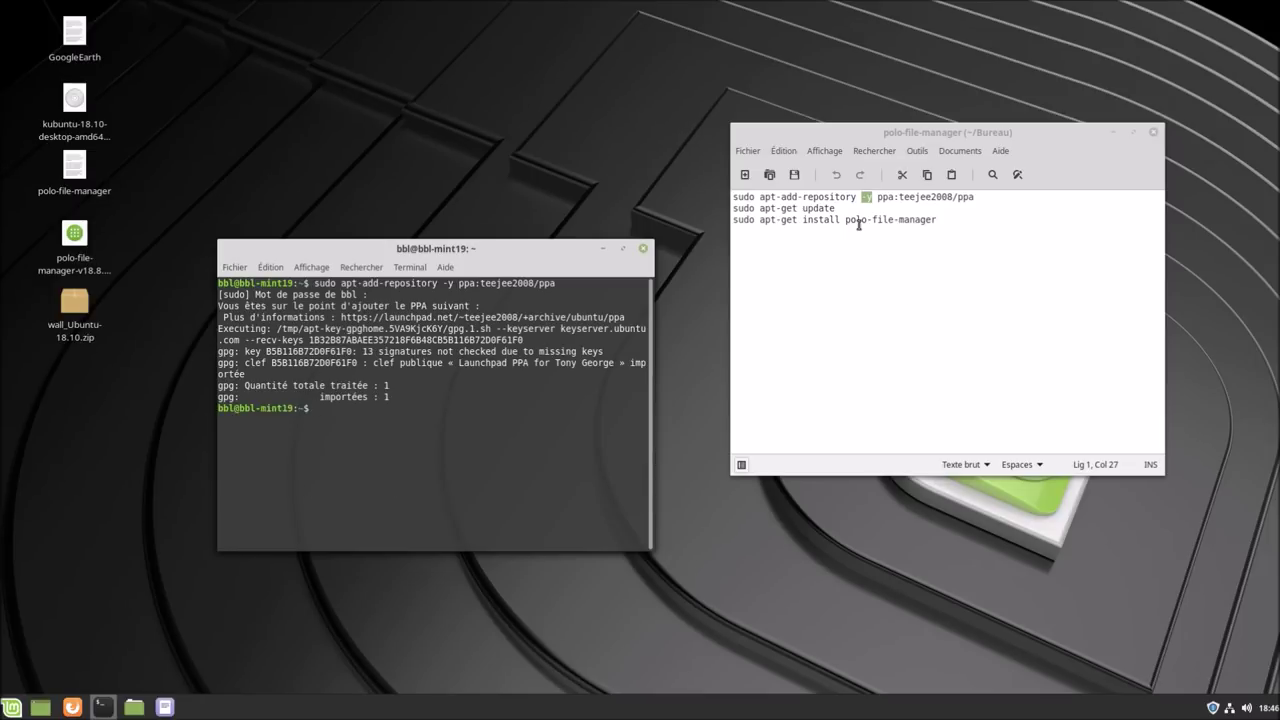
pyautogui.write('sudo apt update')
pyautogui.press('Return')
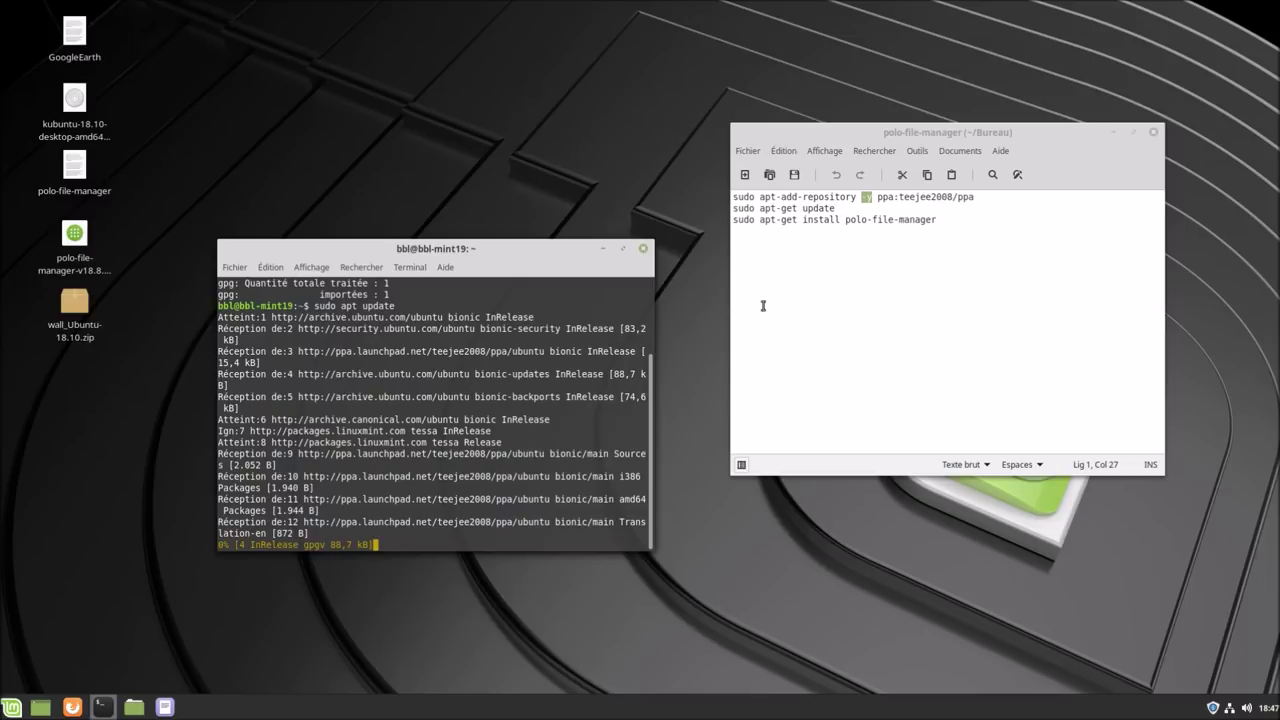
# Copy the line sudo apt-get install polo-file-manager from the text file, close the file, and paste the line into the terminal.
pyautogui.tripleClick(736, 220)
pyautogui.rightClick(736, 220)
pyautogui.click(775, 289)
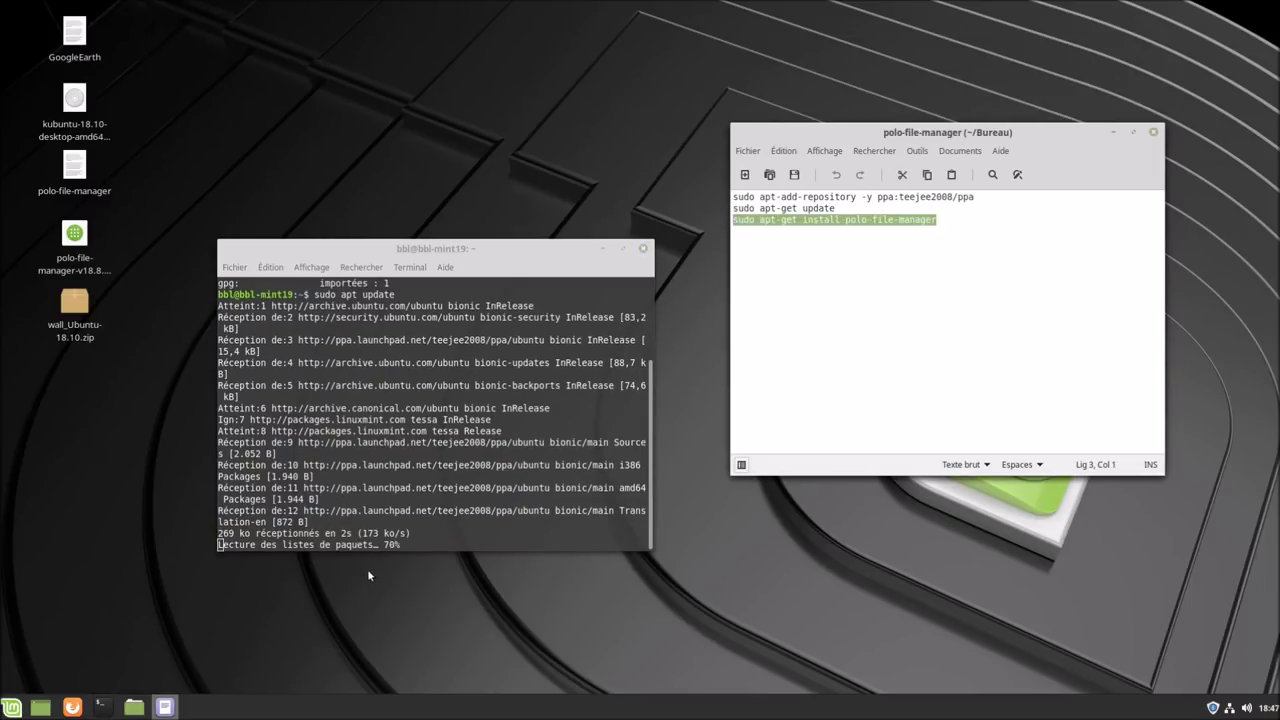
pyautogui.click(1155, 132)
pyautogui.rightClick(480, 541)
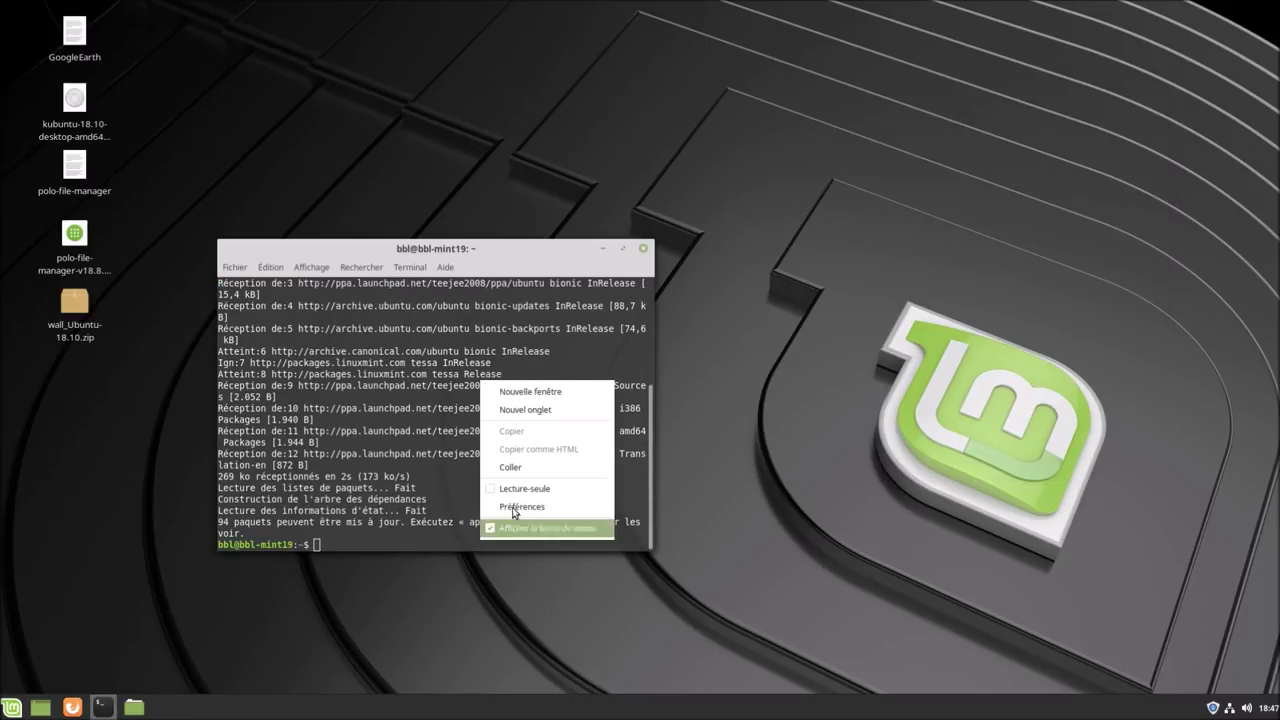
pyautogui.click(525, 458)
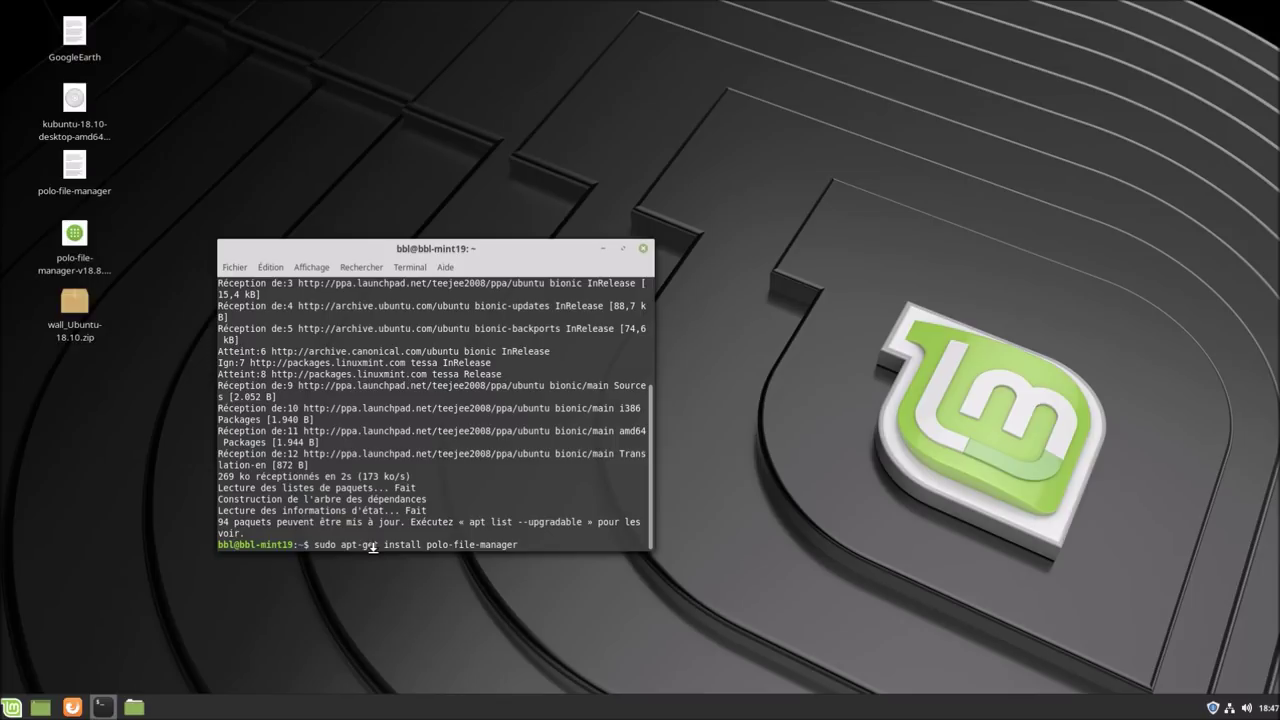
# Shorten apt-get to apt in the pasted command and run sudo apt install polo-file-manager.
pyautogui.press('Left')
pyautogui.press('Left')
pyautogui.press('Left')
pyautogui.press('Left')
pyautogui.press('Left')
pyautogui.press('Left')
pyautogui.press('Left')
pyautogui.press('Left')
pyautogui.press('Left')
pyautogui.press('Left')
pyautogui.press('Left')
pyautogui.press('Left')
pyautogui.press('Left')
pyautogui.press('Left')
pyautogui.press('Left')
pyautogui.press('Left')
pyautogui.press('Left')
pyautogui.press('Left')
pyautogui.press('Left')
pyautogui.press('Left')
pyautogui.press('Left')
pyautogui.press('Left')
pyautogui.press('Left')
pyautogui.press('Left')
pyautogui.press('Left')
pyautogui.press('Left')
pyautogui.press('BackSpace')
pyautogui.press('BackSpace')
pyautogui.press('BackSpace')
pyautogui.press('BackSpace')
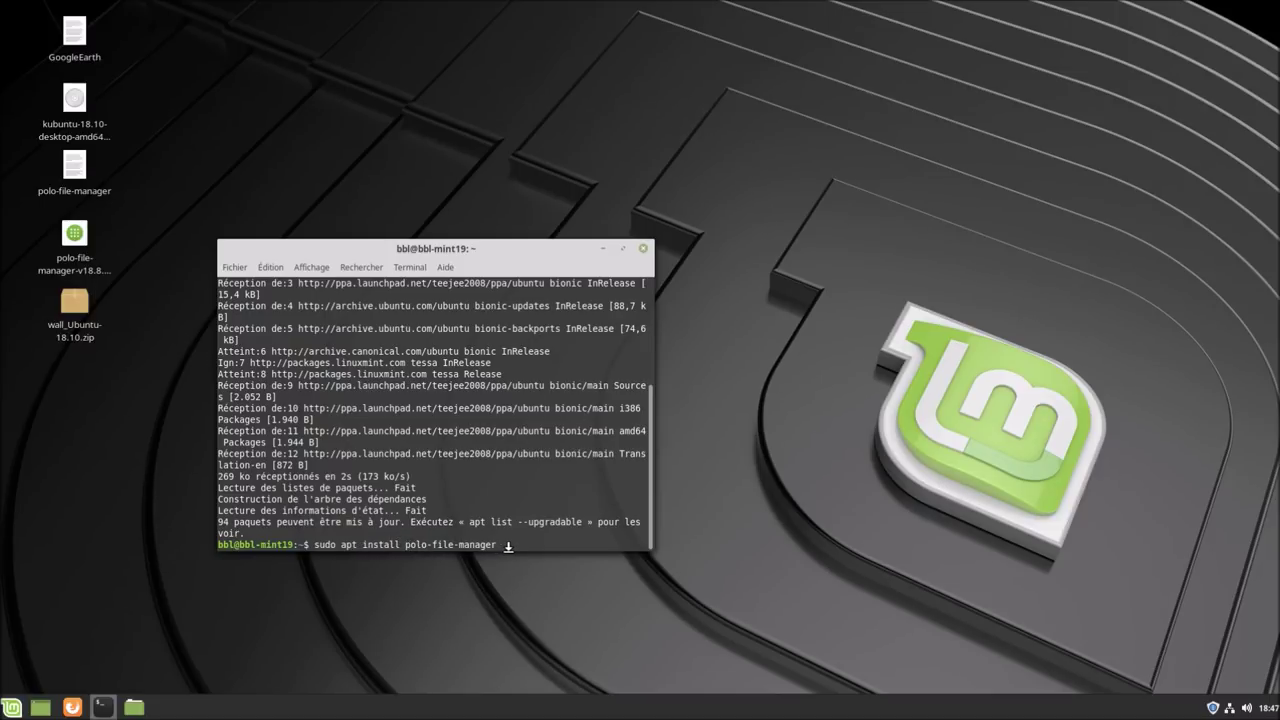
pyautogui.press('Return')
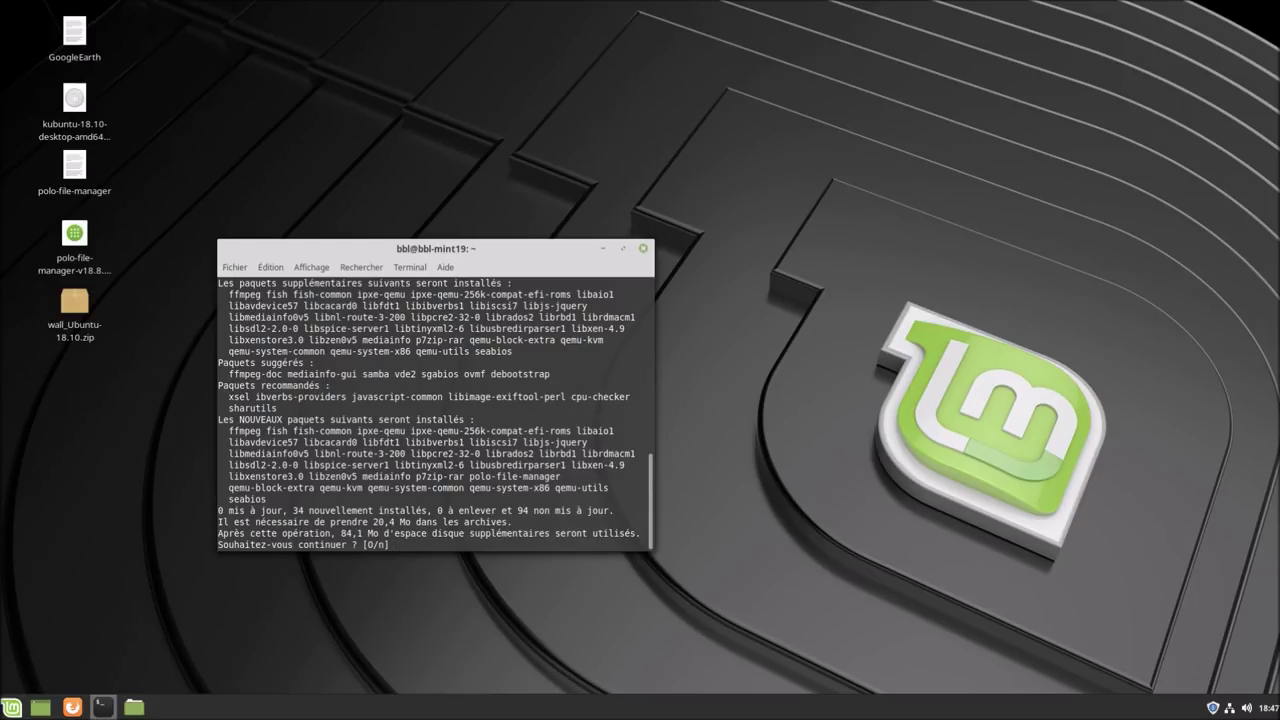
# Answer n to the installation prompt and rerun sudo apt install polo-file-manager with the -y option.
pyautogui.write('o')
pyautogui.press('BackSpace')
pyautogui.write('n')
pyautogui.press('Return')
pyautogui.press('Up')
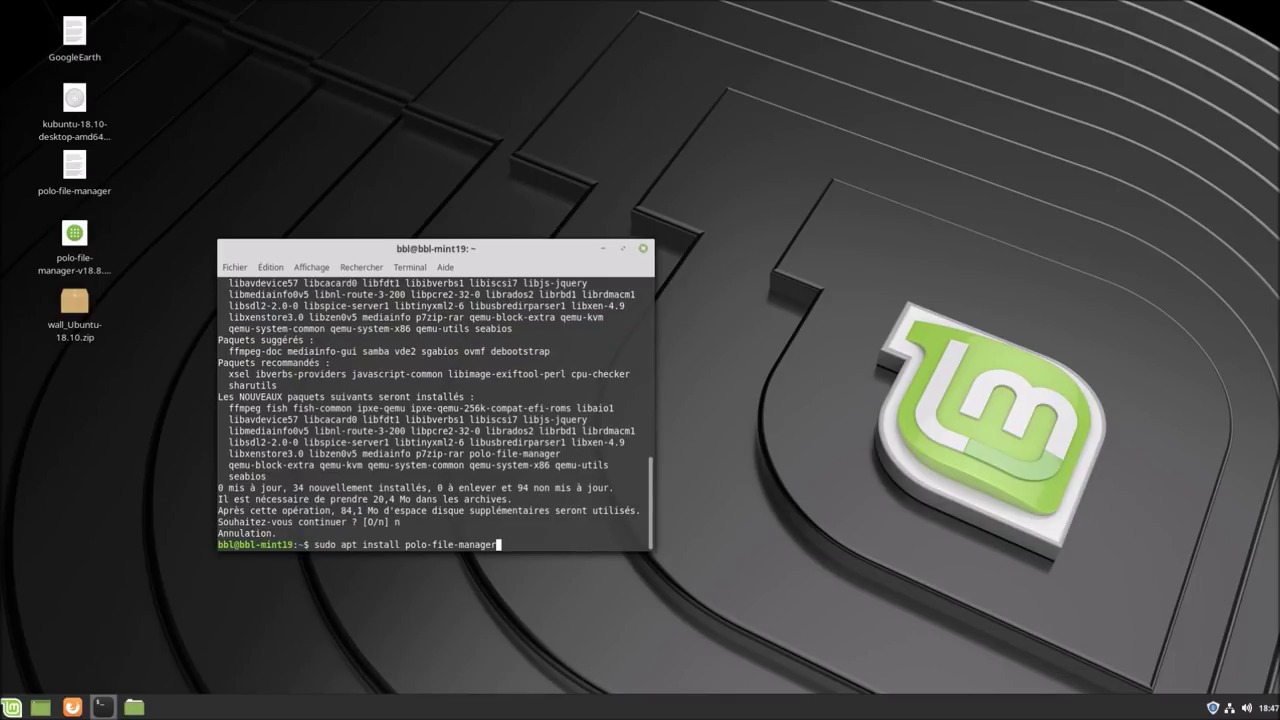
pyautogui.write('-y')
pyautogui.press('Return')
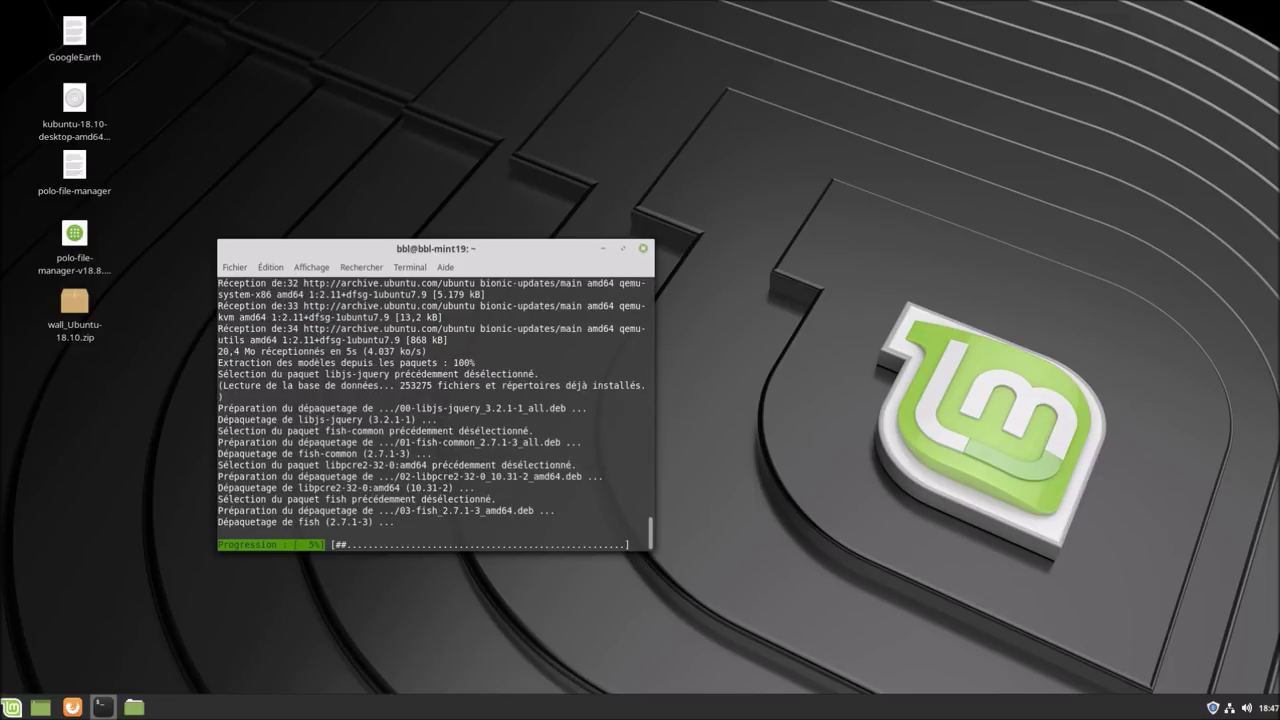
# Move the terminal window towards the middle of the desktop and close it.
pyautogui.moveTo(547, 246); pyautogui.dragTo(757, 202)
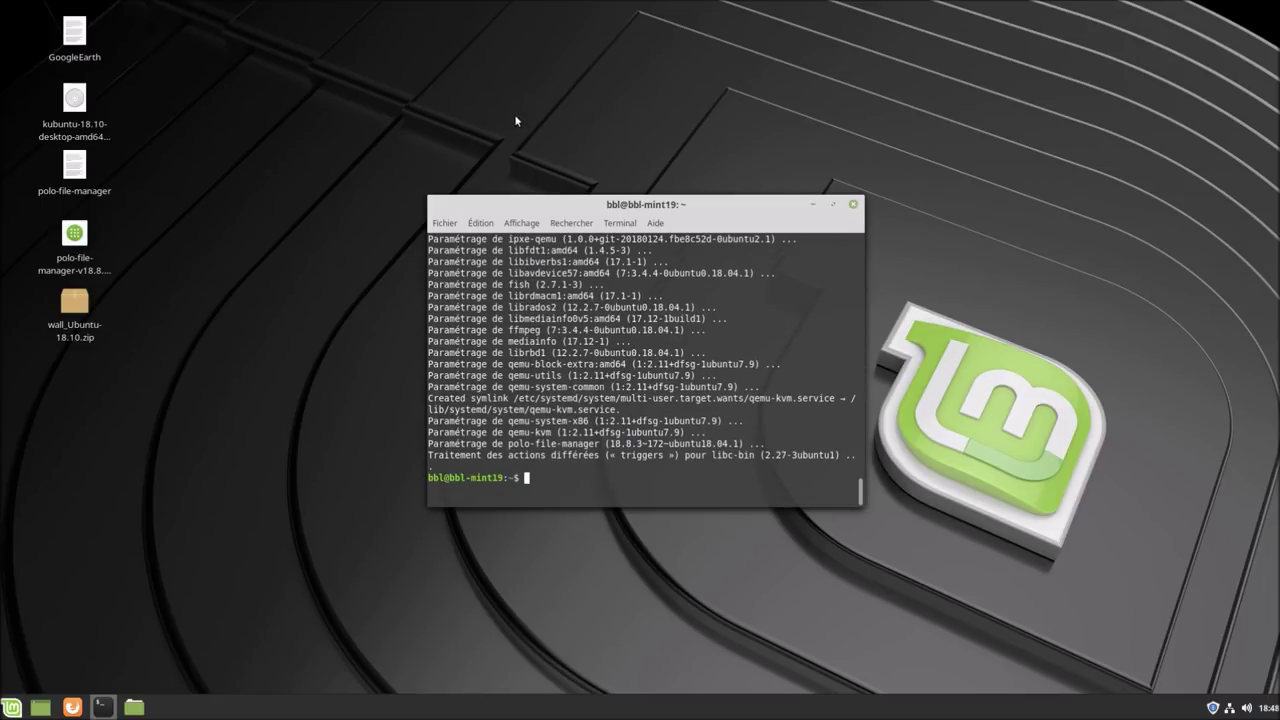
pyautogui.moveTo(649, 208); pyautogui.dragTo(645, 214)
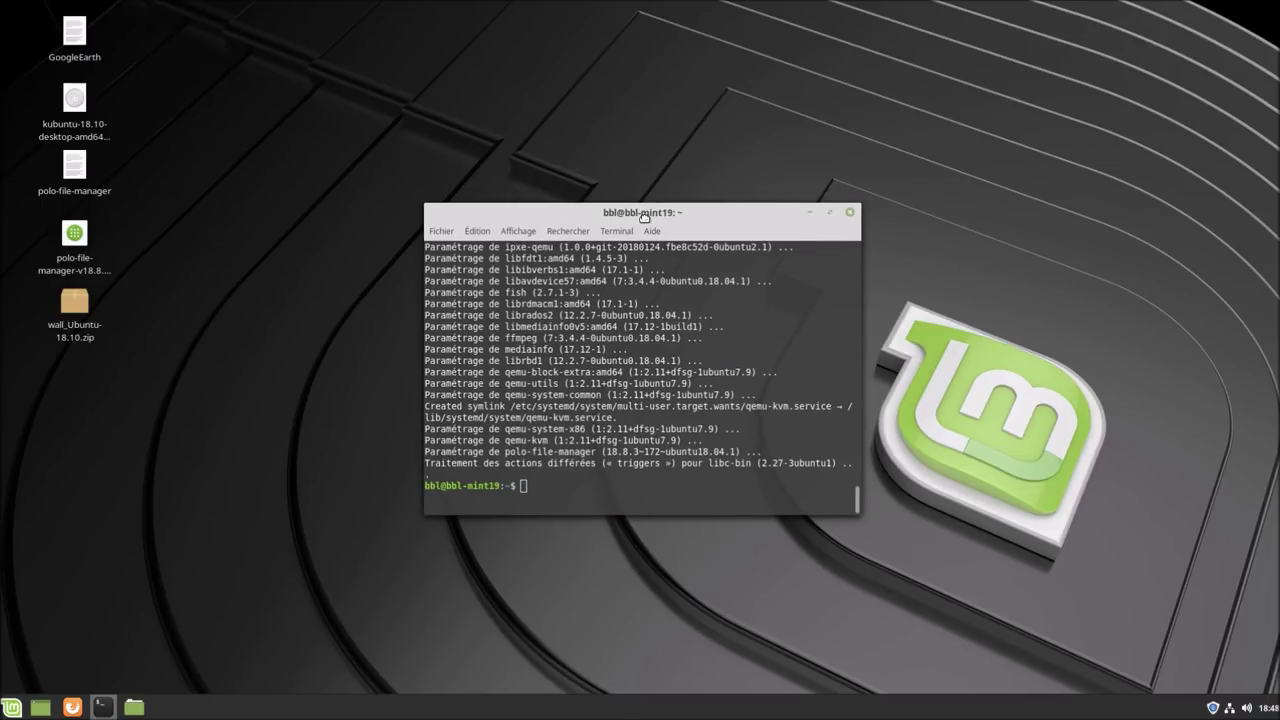
pyautogui.click(850, 209)
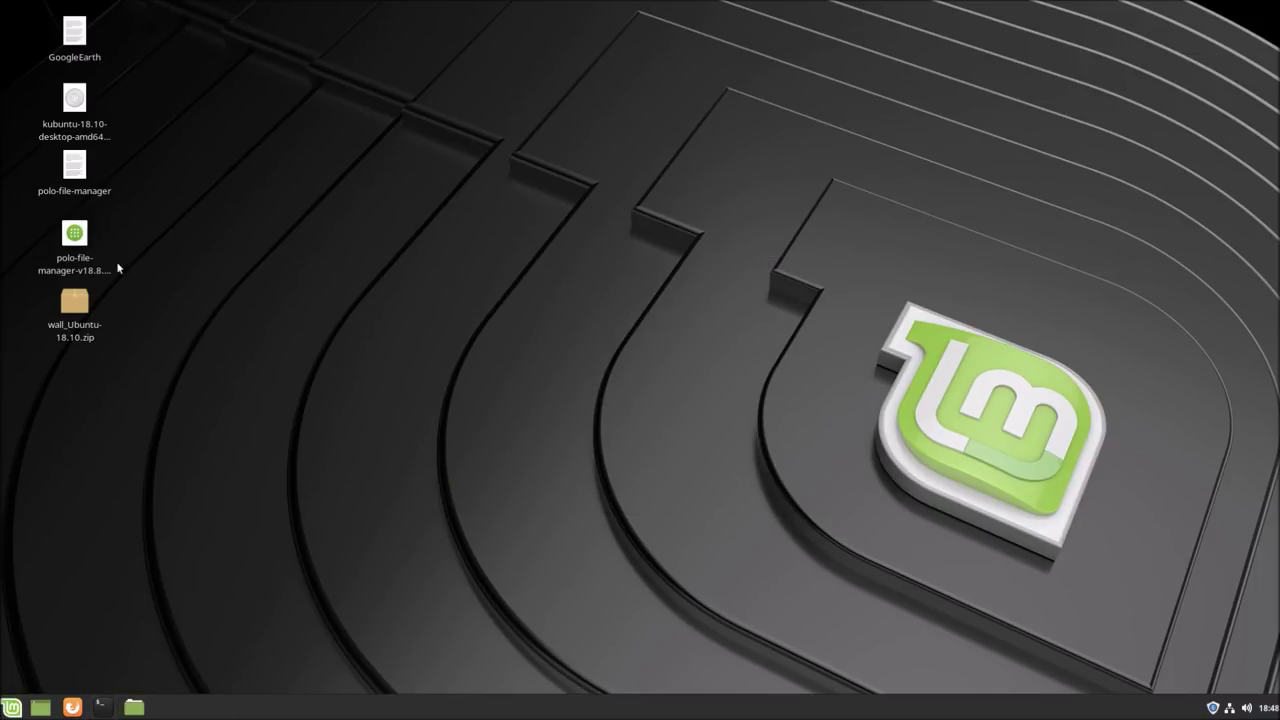
# Search the installed applications for polo and launch the Polo file manager.
pyautogui.click(11, 707)
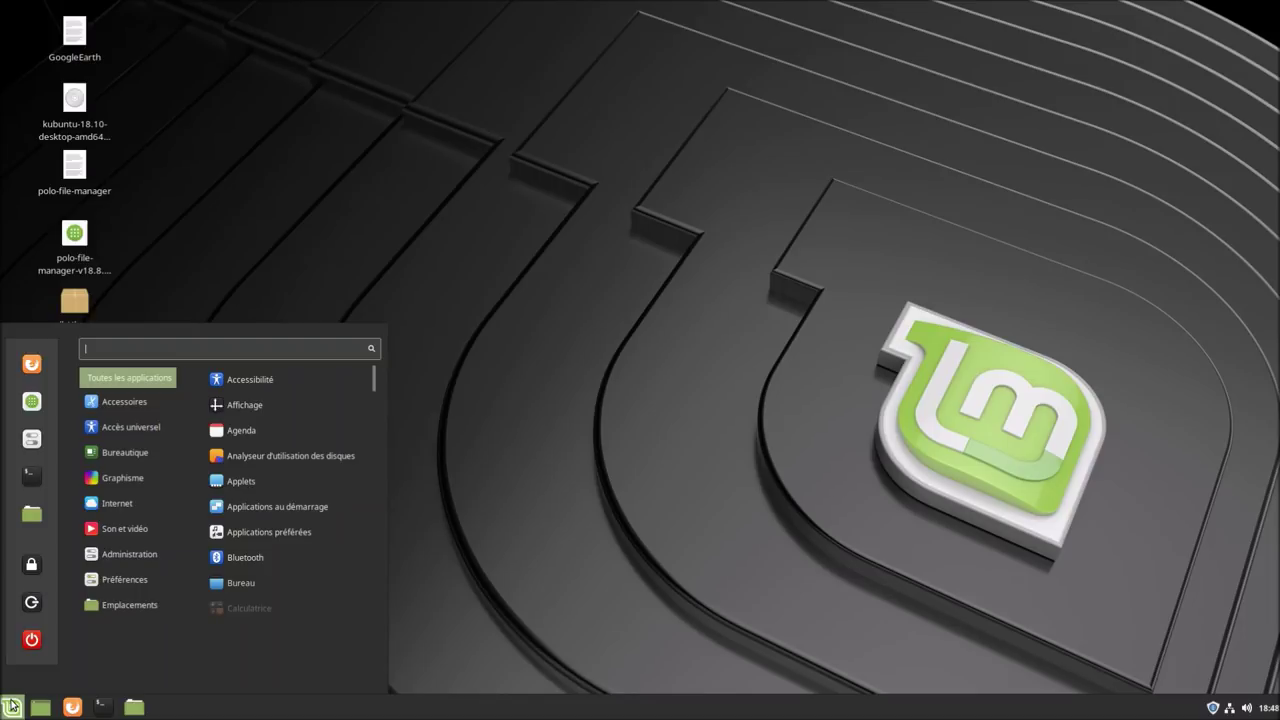
pyautogui.write('polo')
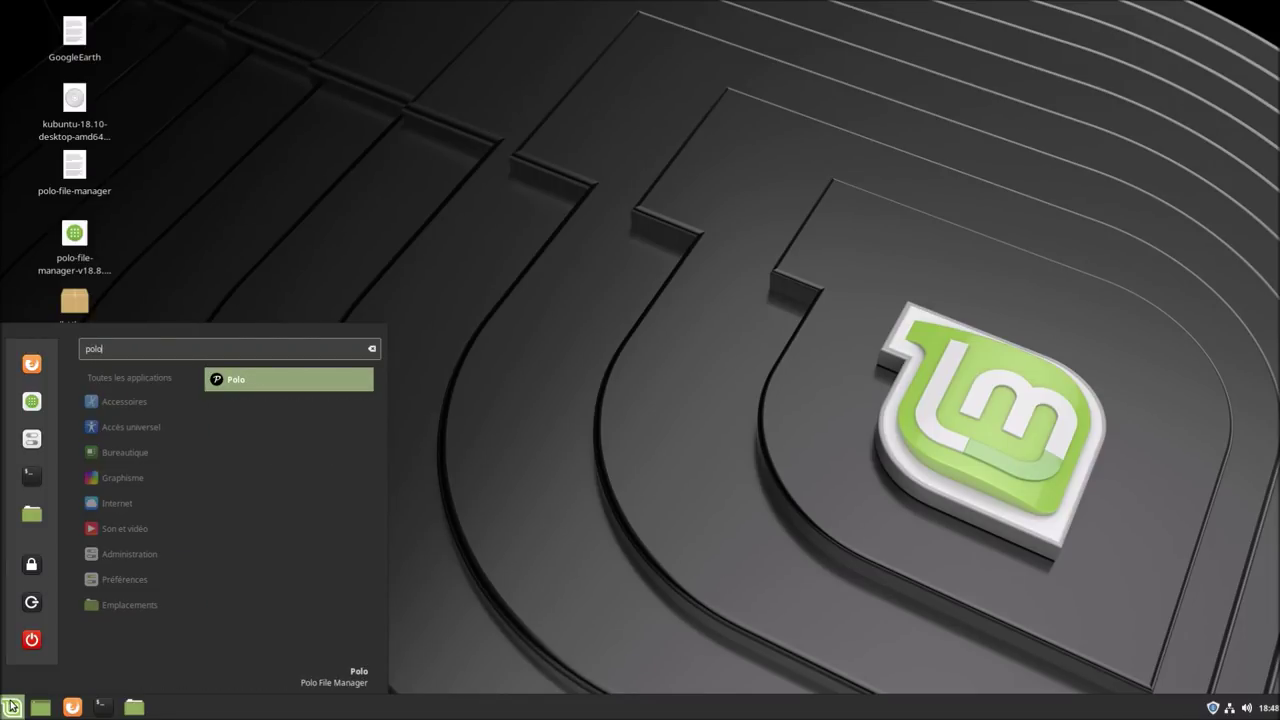
pyautogui.click(265, 390)
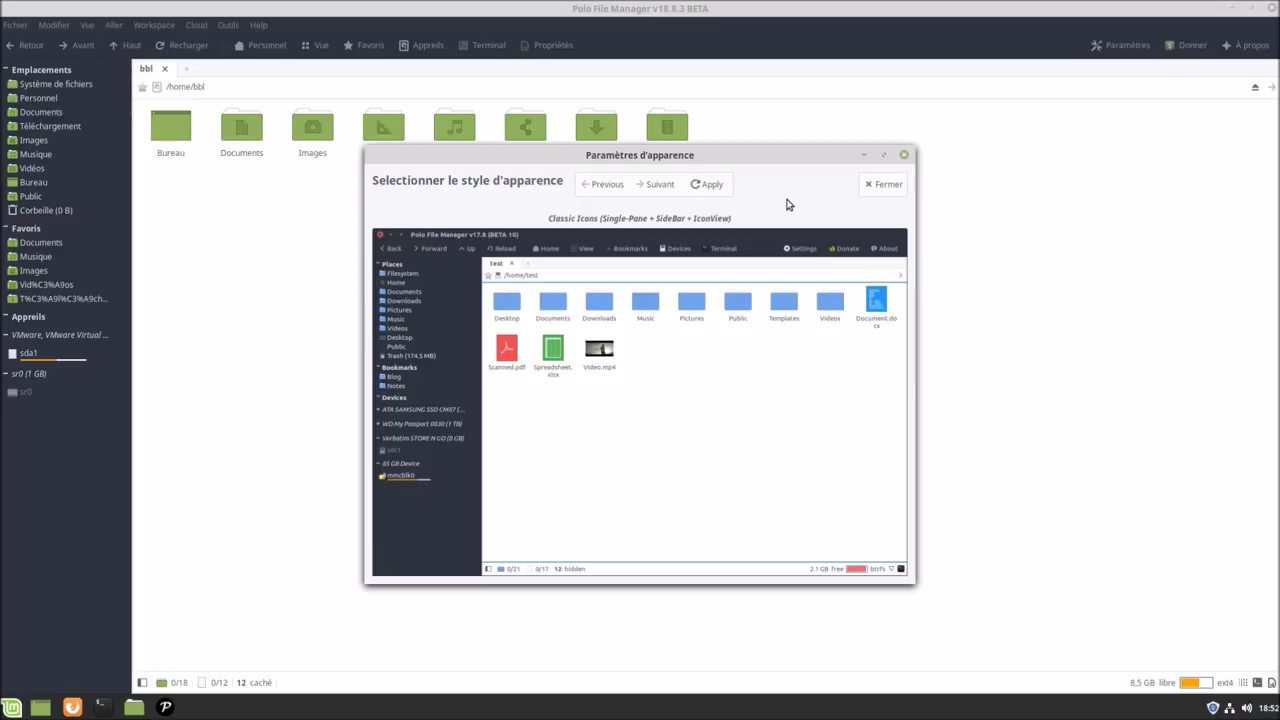
# Go back and forth through the appearance style previews to compare the Classic, Commander and Extreme layouts.
pyautogui.click(656, 186)
pyautogui.click(658, 183)
pyautogui.click(657, 183)
pyautogui.click(657, 183)
pyautogui.click(612, 184)
pyautogui.click(613, 184)
pyautogui.click(613, 184)
pyautogui.click(614, 184)
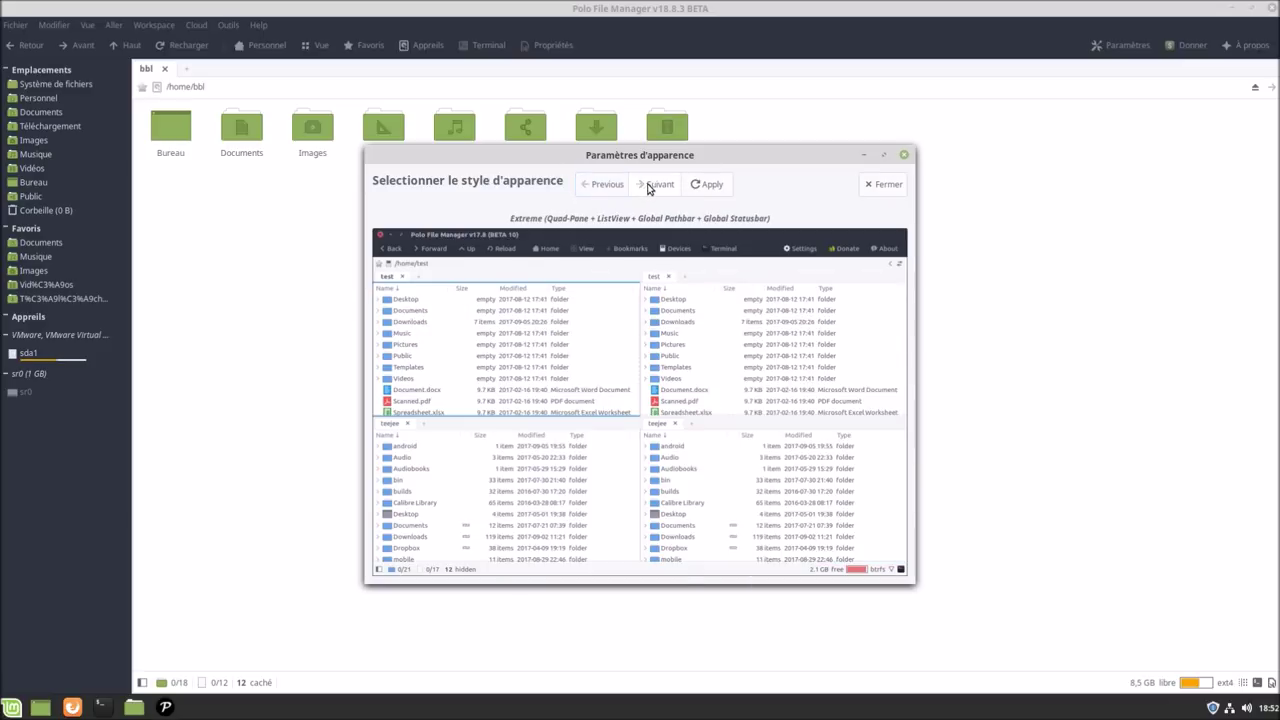
pyautogui.click(655, 185)
pyautogui.click(655, 185)
pyautogui.click(618, 187)
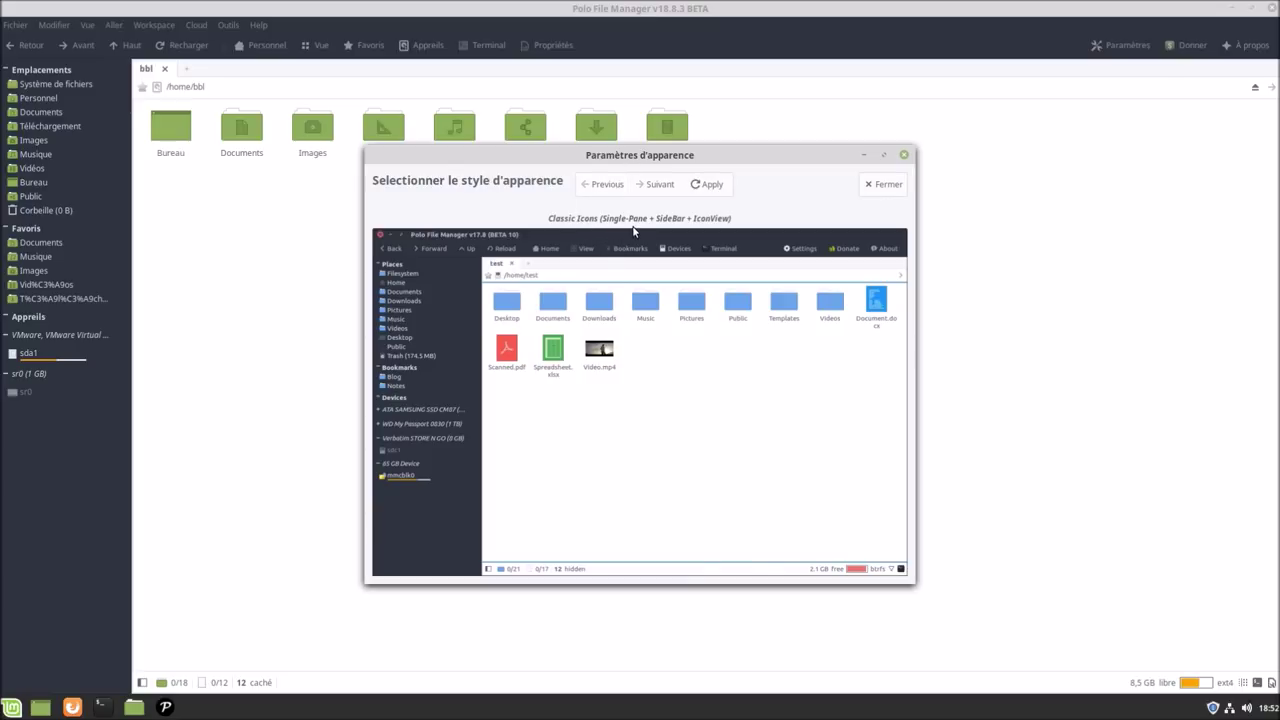
pyautogui.click(665, 185)
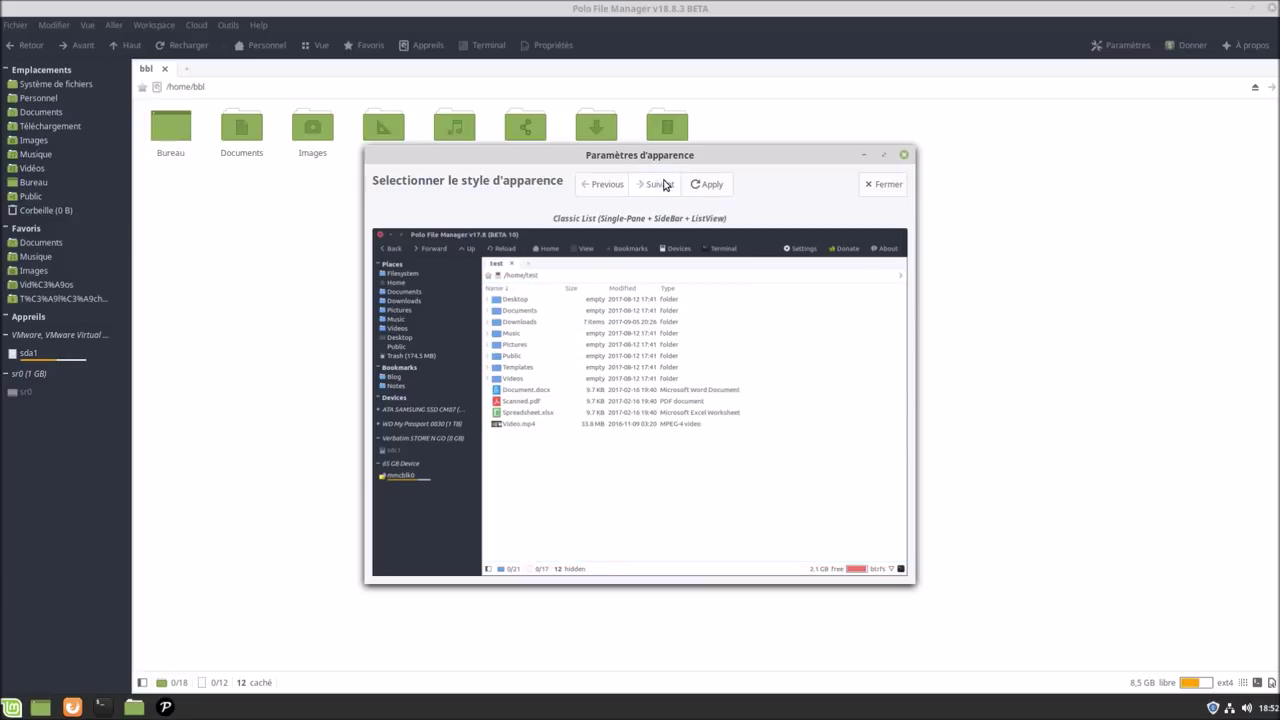
pyautogui.click(665, 185)
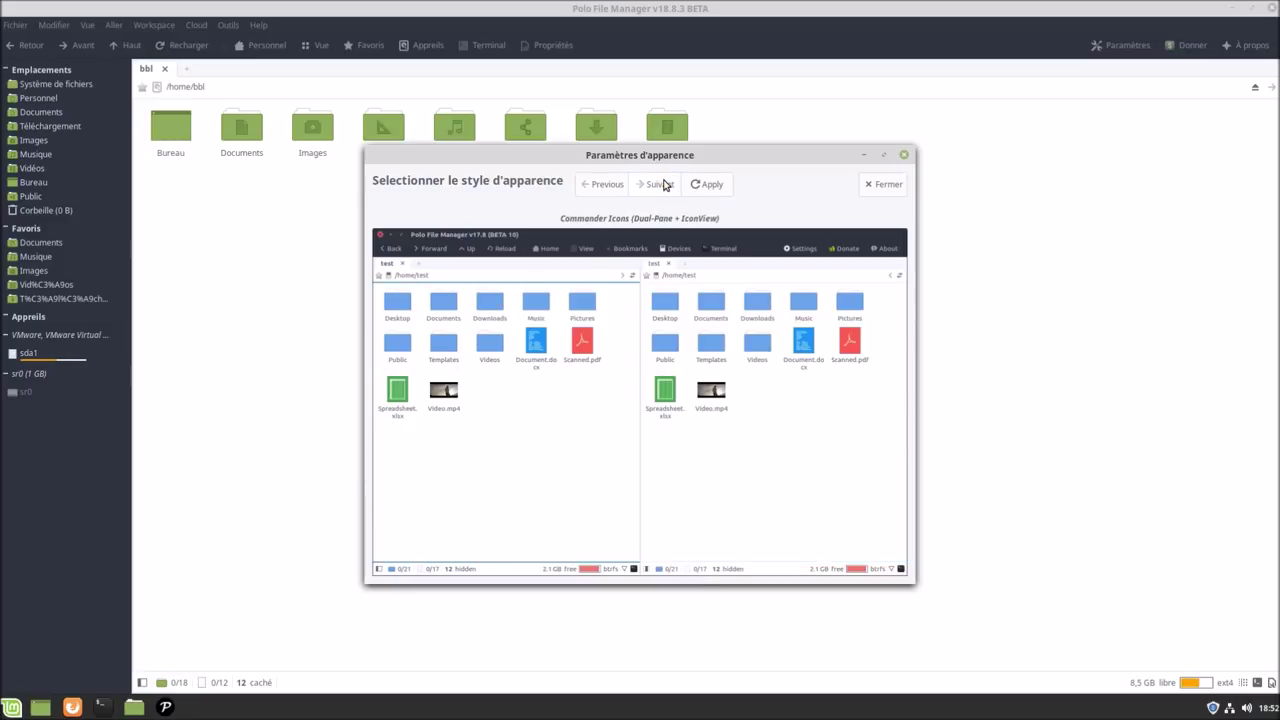
pyautogui.click(665, 185)
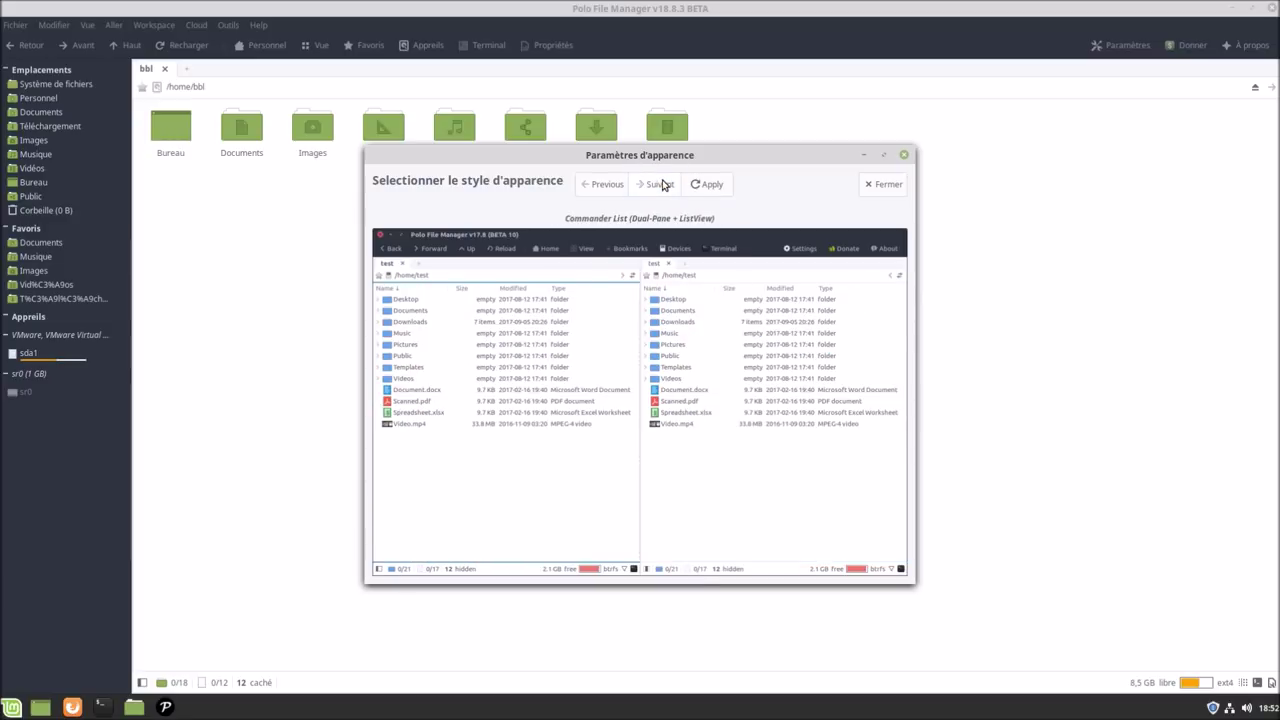
pyautogui.click(661, 186)
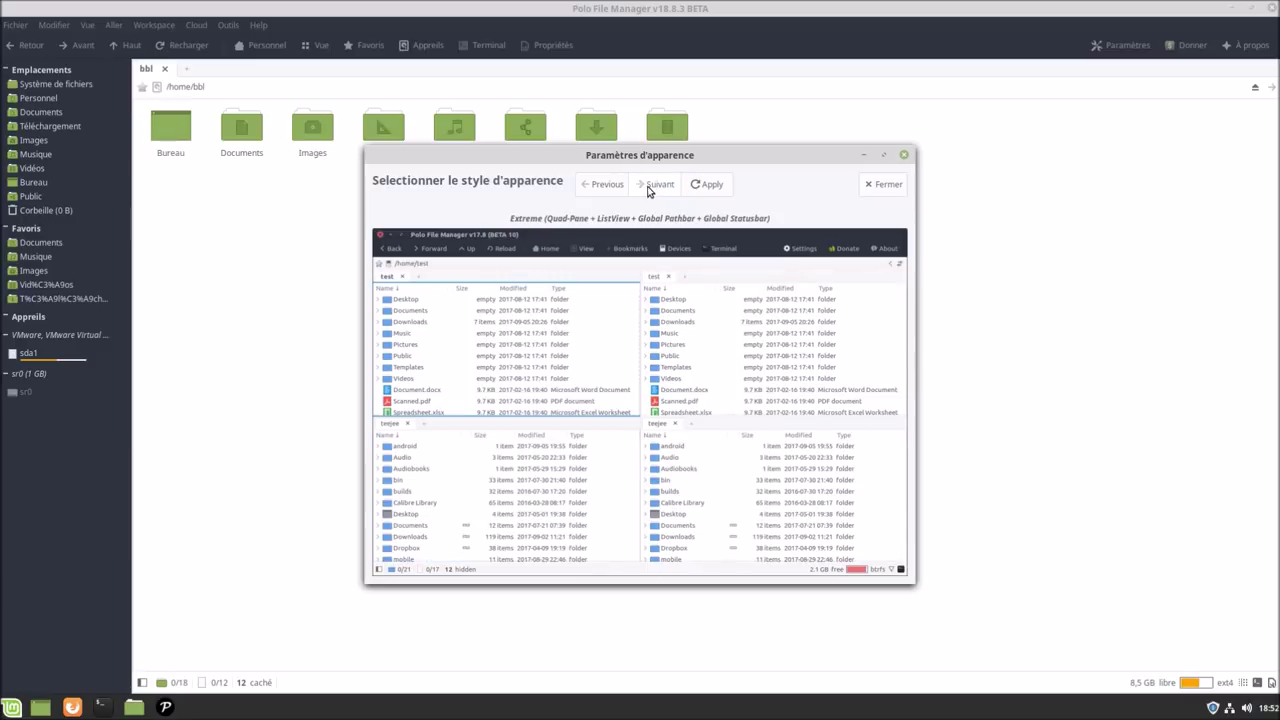
# Step back to the Commander List preview and close the appearance style dialog without applying it.
pyautogui.click(608, 185)
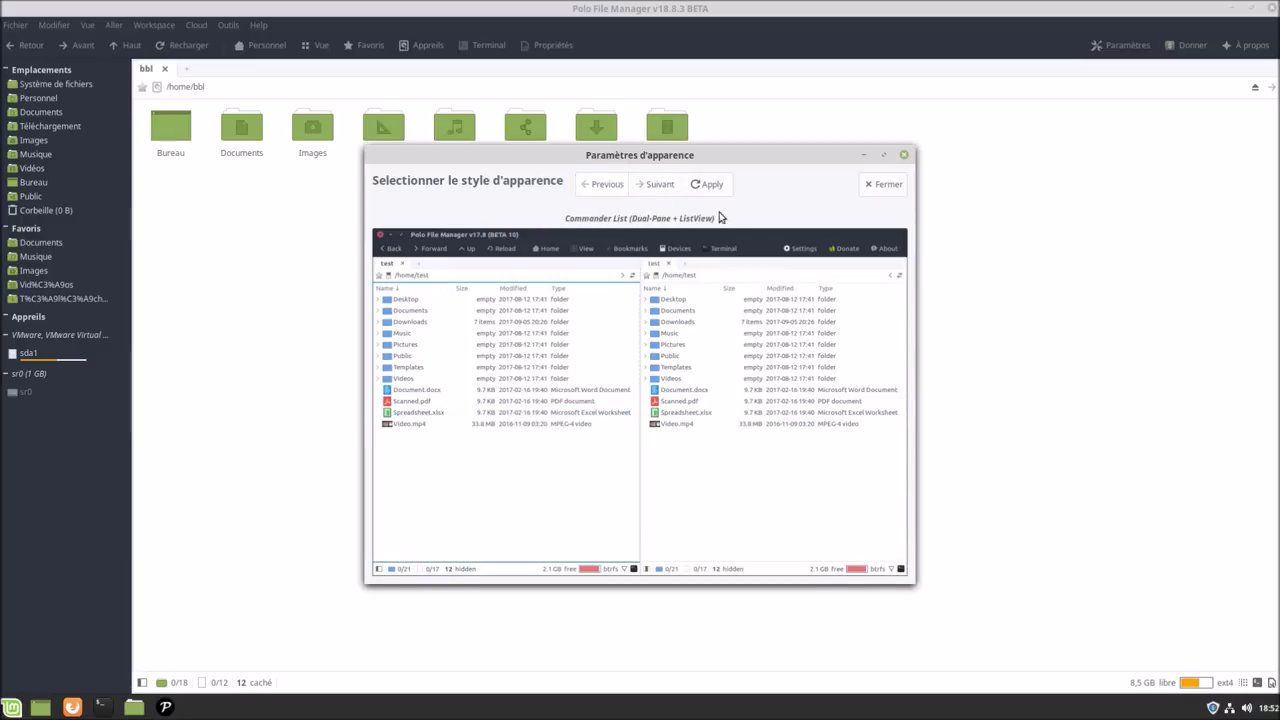
pyautogui.click(874, 185)
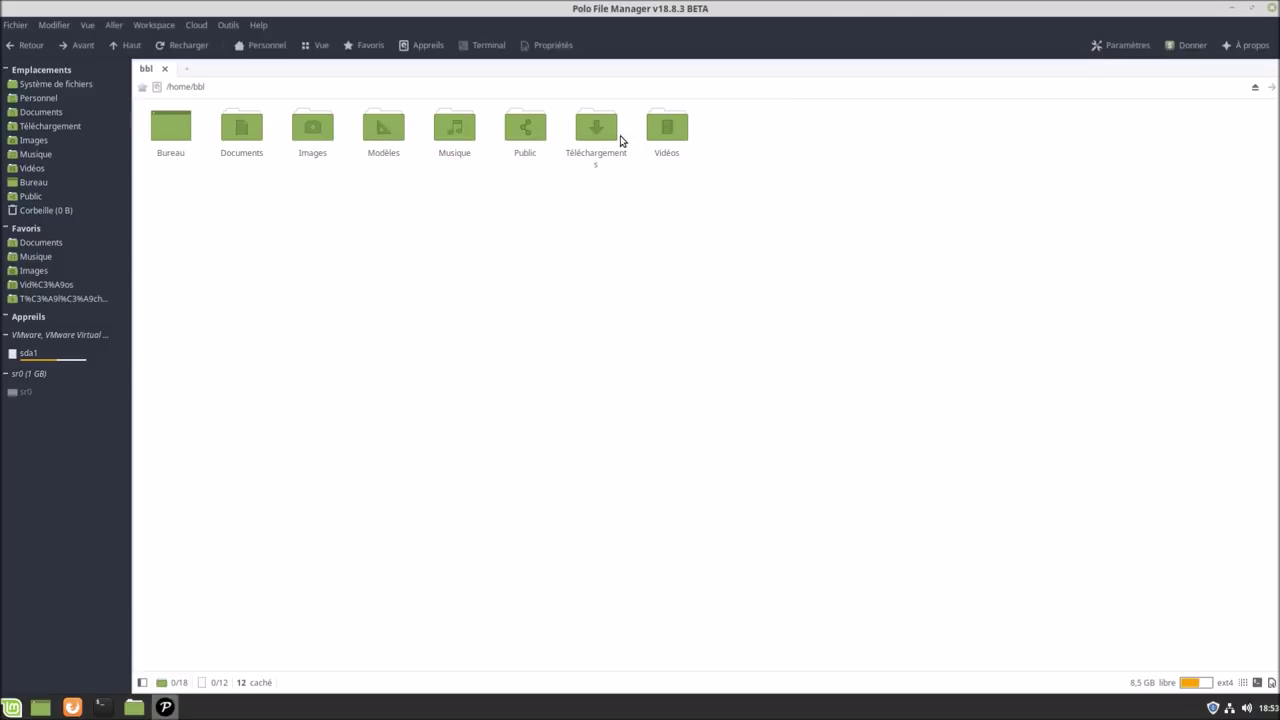
# Close Polo and relaunch it by searching the installed applications for polo.
pyautogui.click(1271, 8)
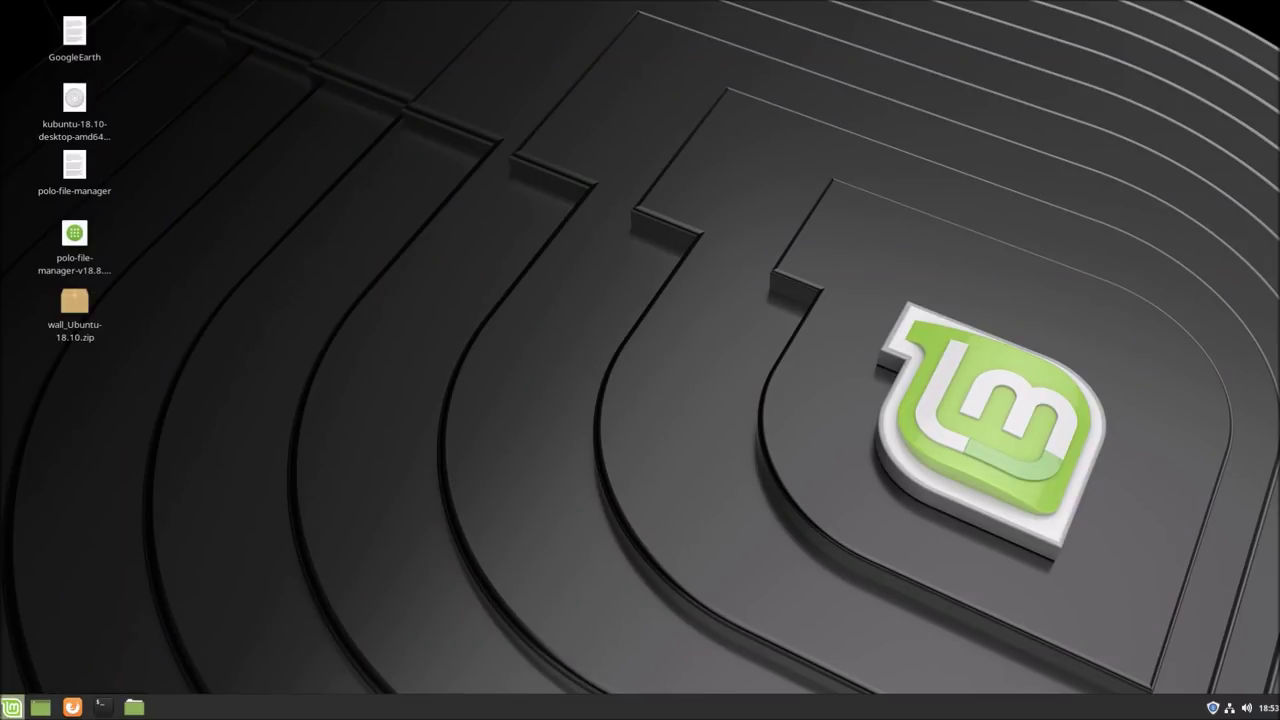
pyautogui.click(12, 707)
pyautogui.write('polo')
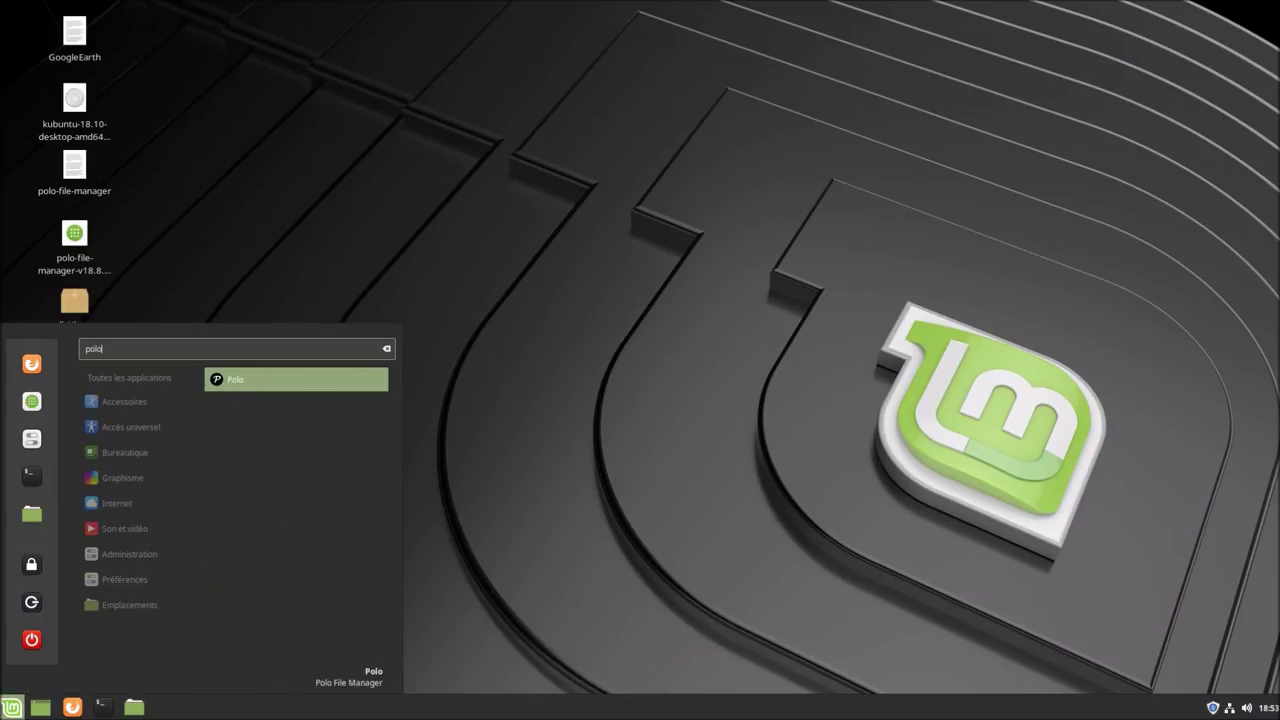
pyautogui.click(296, 381)
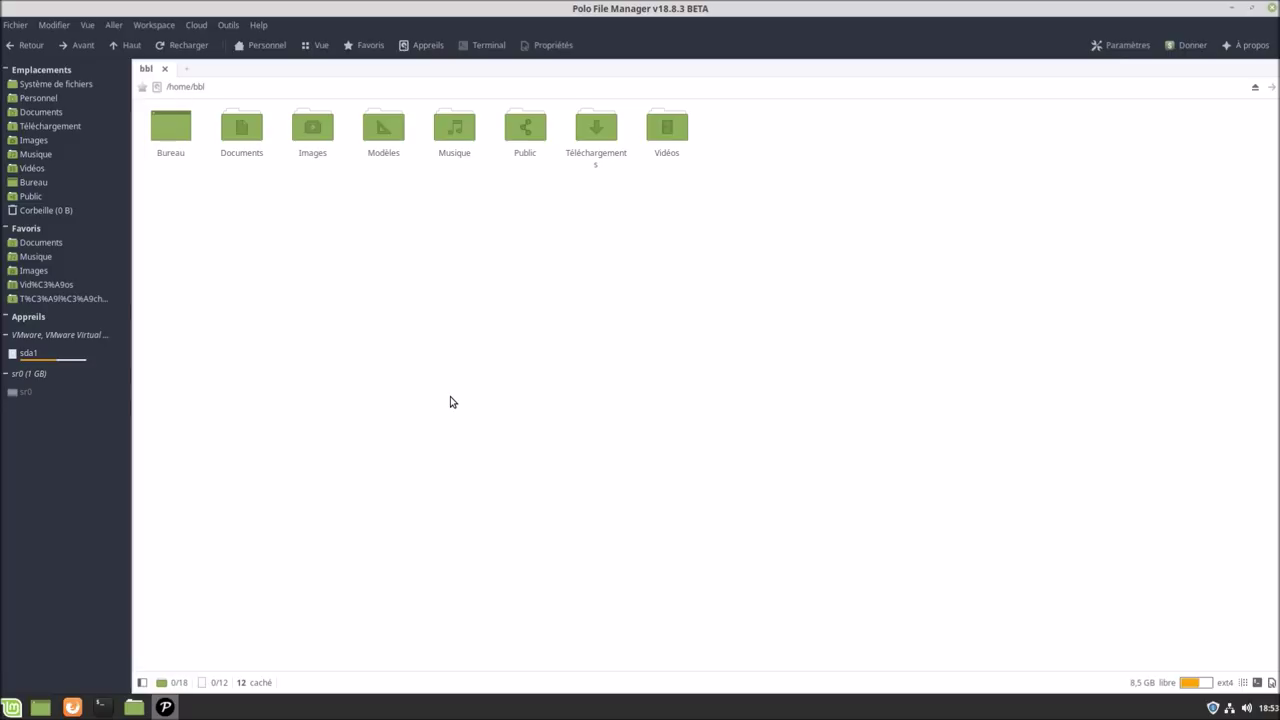
# Open the default file manager's home folder over Polo for comparison, move its window aside and close it.
pyautogui.click(135, 709)
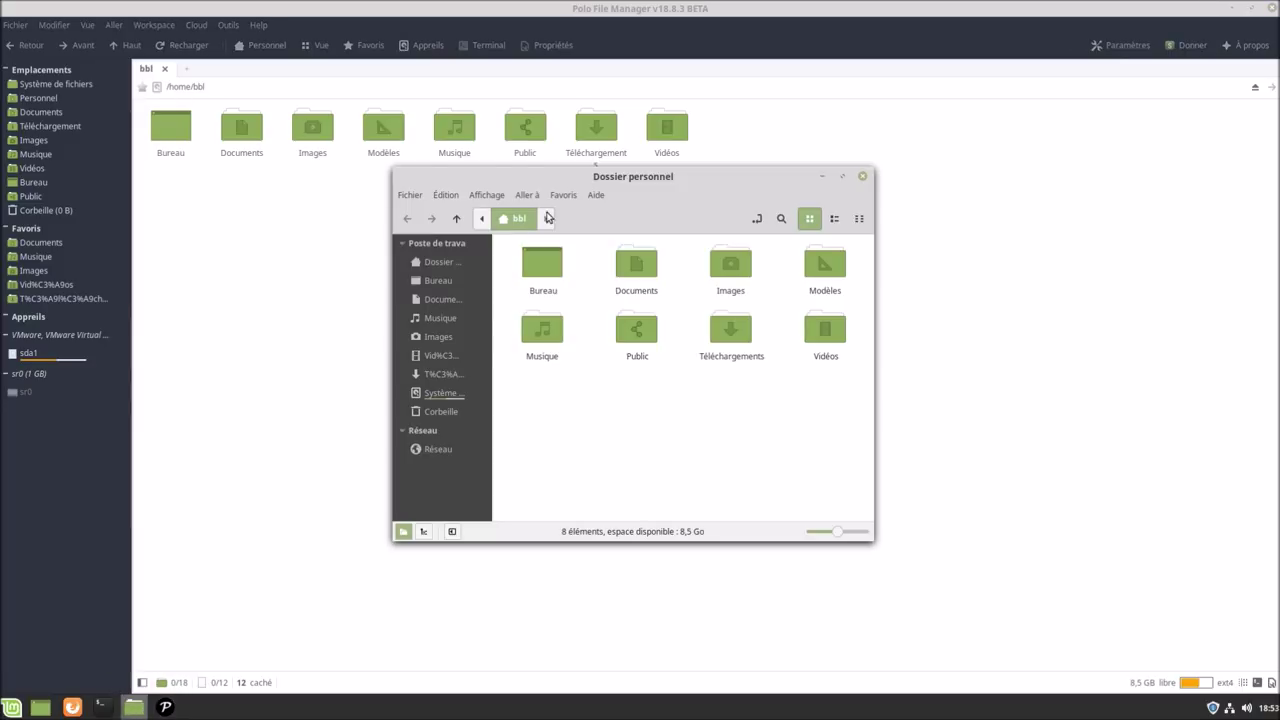
pyautogui.moveTo(548, 183); pyautogui.dragTo(704, 216)
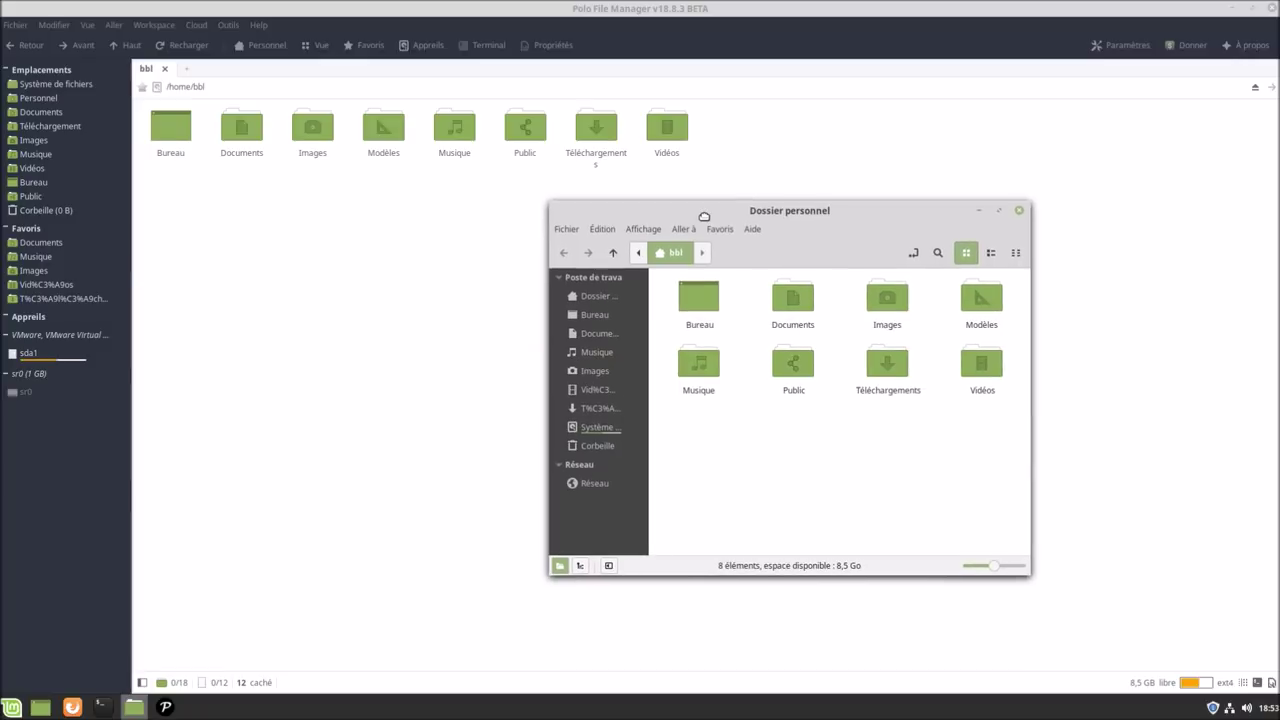
pyautogui.click(1020, 209)
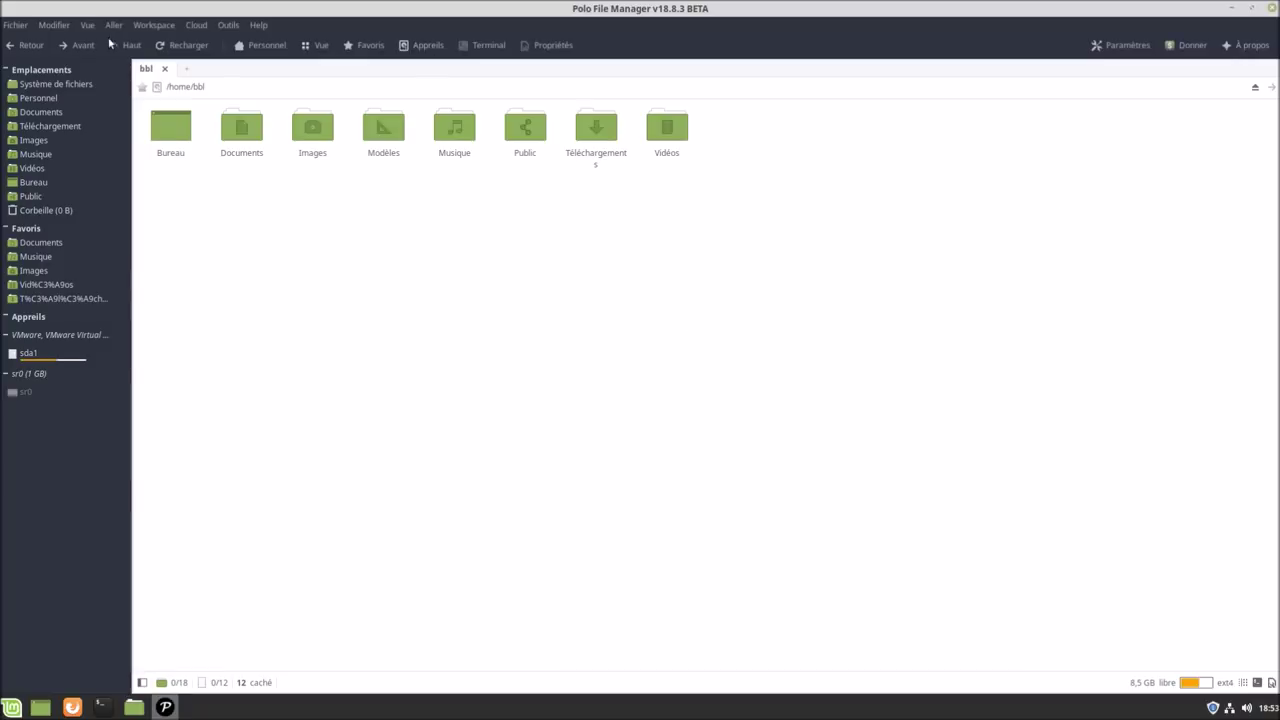
# Open Polo's preferences at the Interface settings.
pyautogui.click(50, 24)
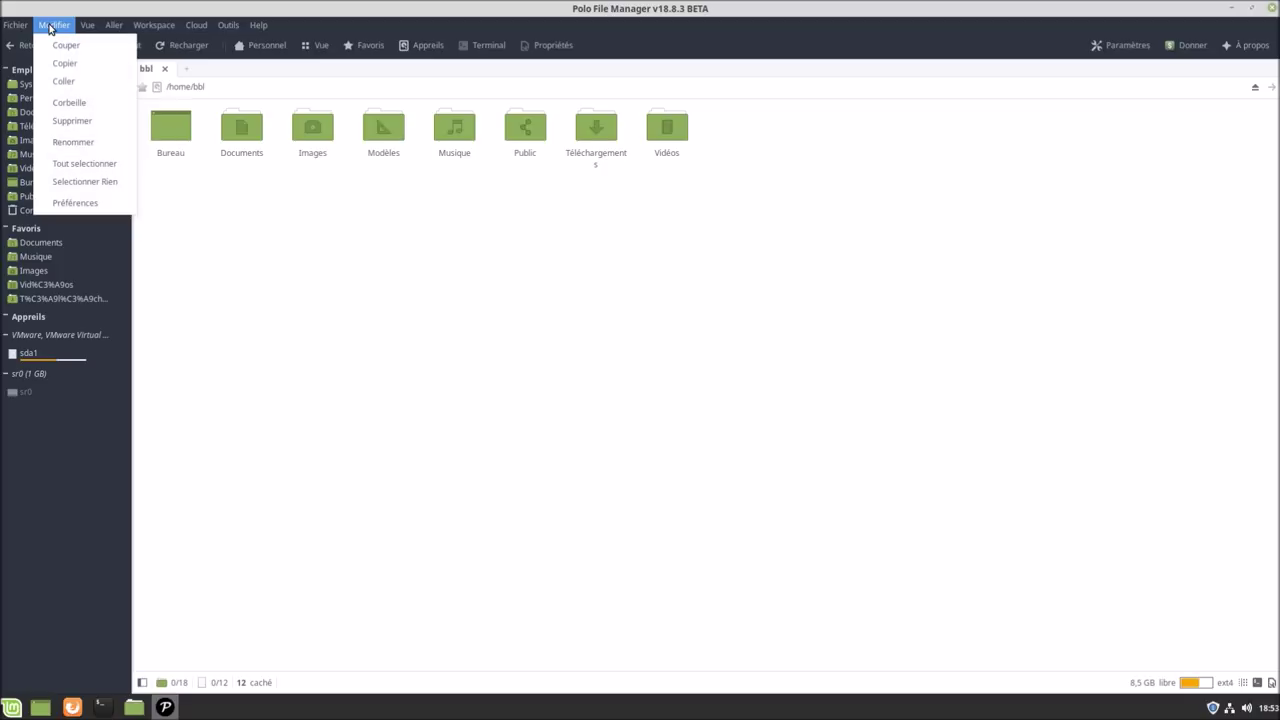
pyautogui.click(90, 204)
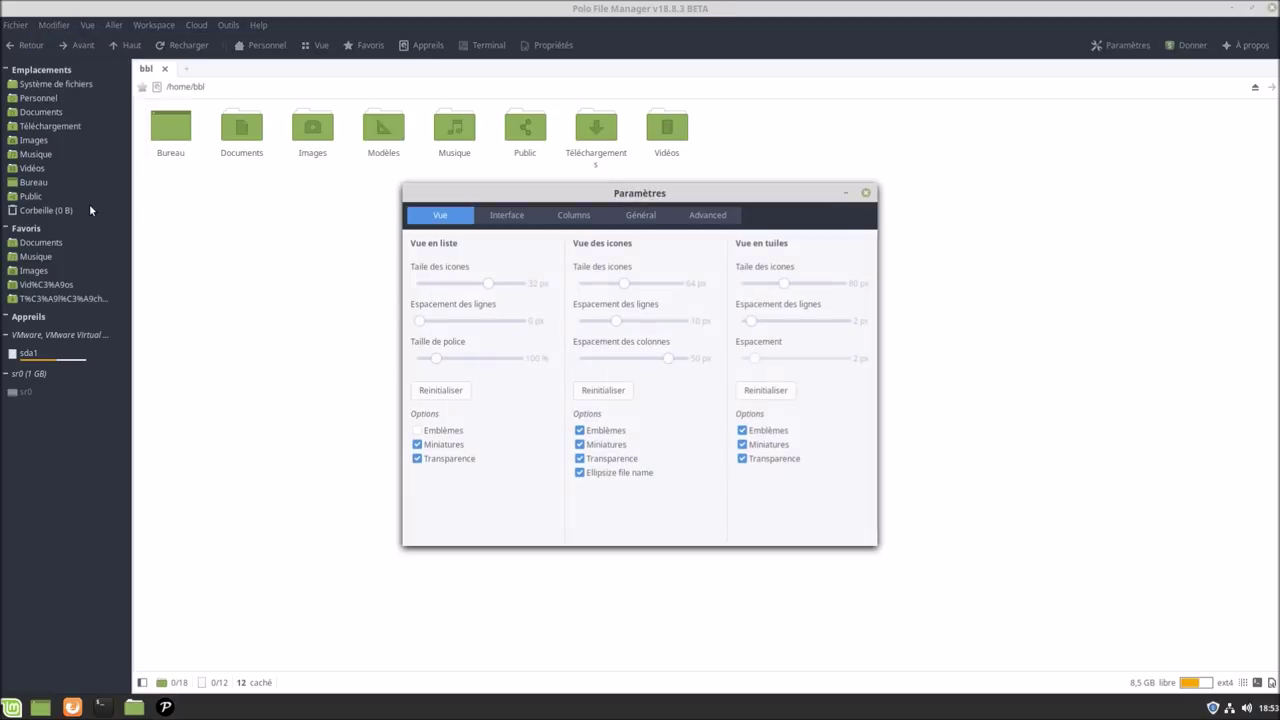
pyautogui.click(503, 217)
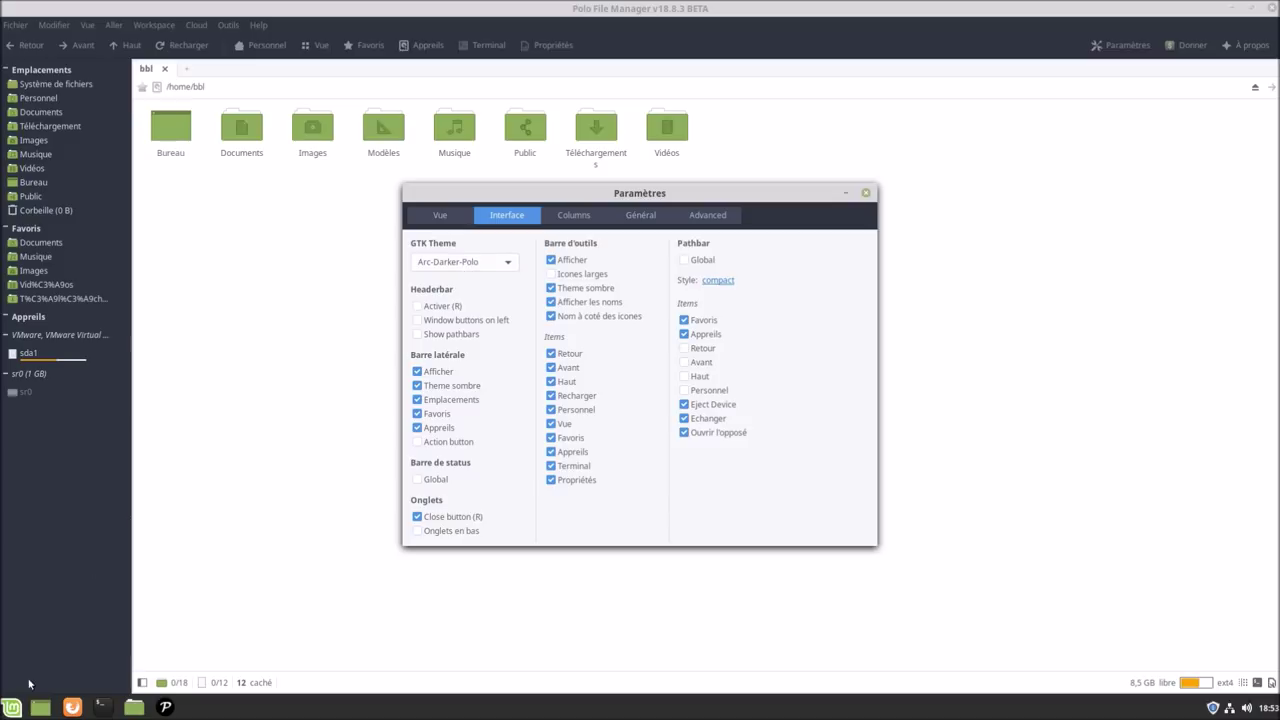
# Open the Themes page of the system settings and move its window clear of Polo's preferences.
pyautogui.click(12, 707)
pyautogui.click(30, 438)
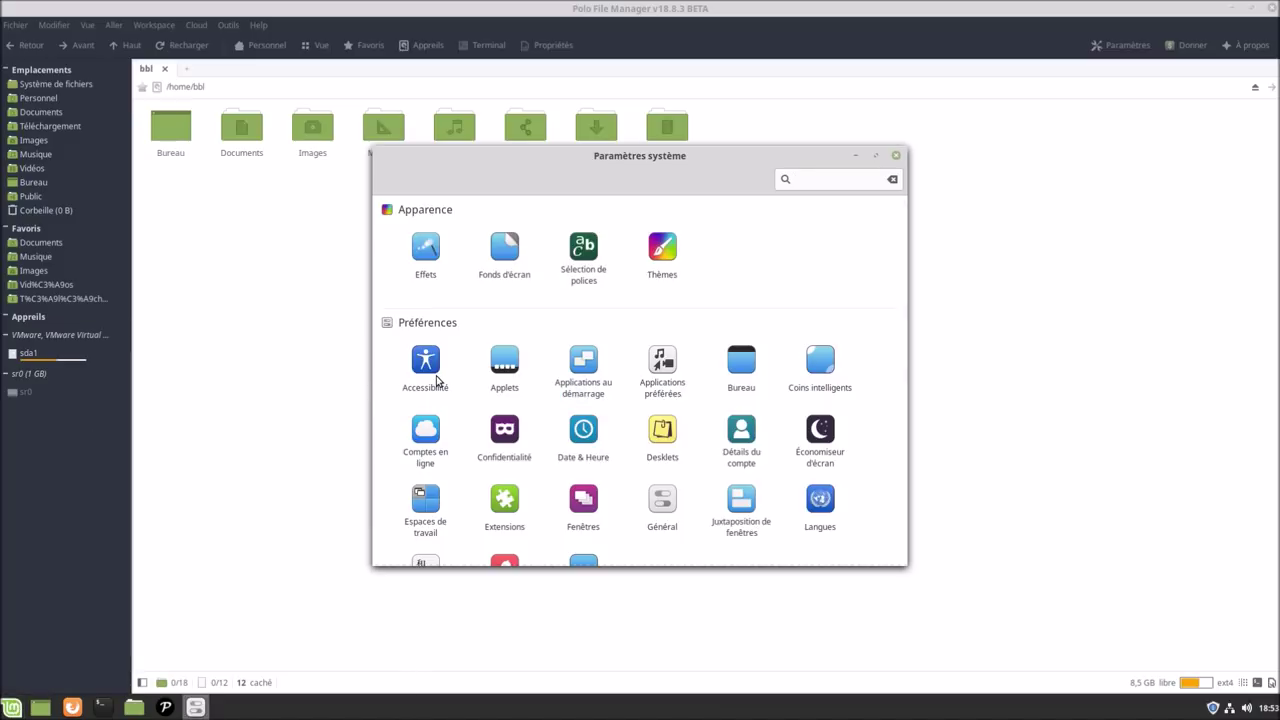
pyautogui.click(678, 242)
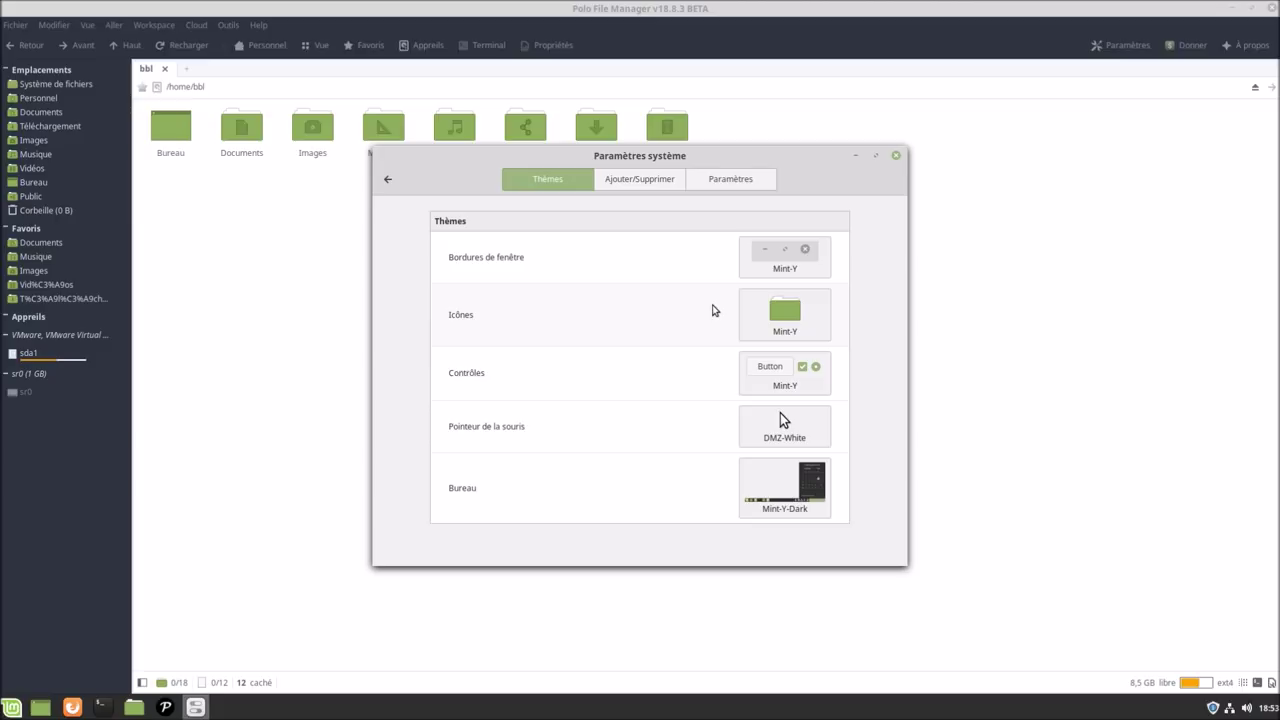
pyautogui.moveTo(471, 166); pyautogui.dragTo(707, 222)
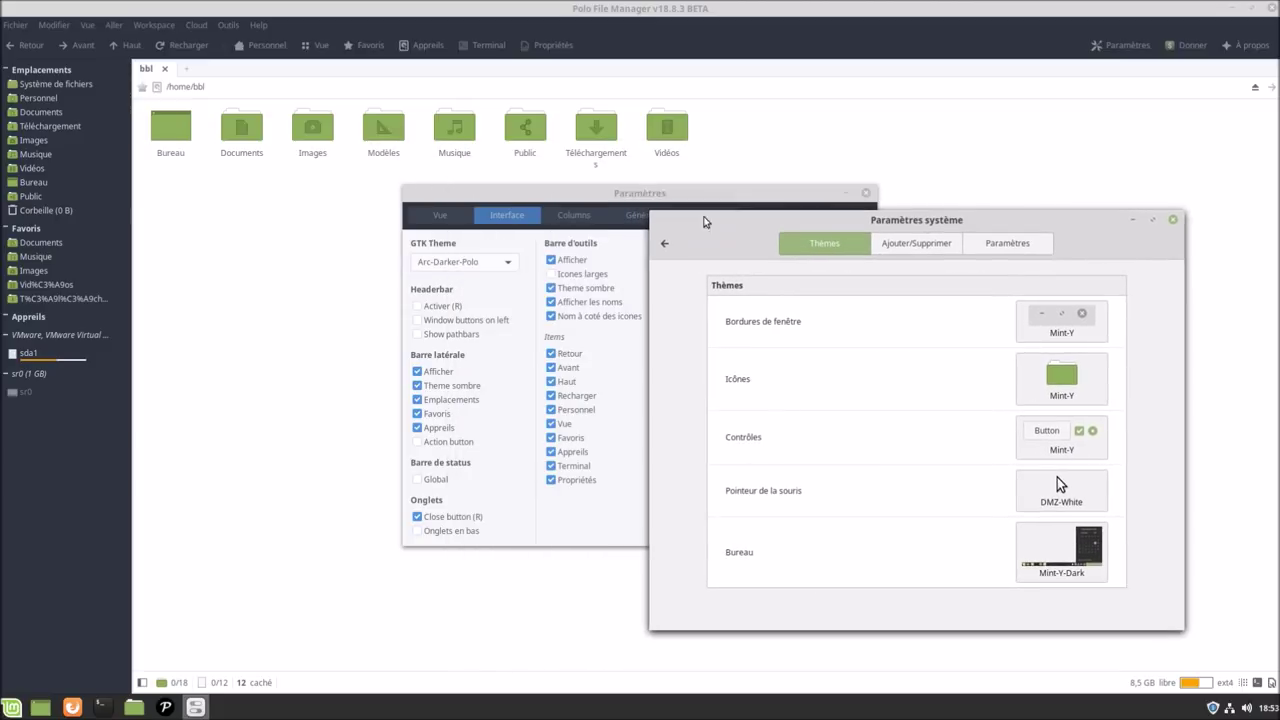
# Set Polo's GTK theme to Mint-Y.
pyautogui.click(540, 200)
pyautogui.click(494, 268)
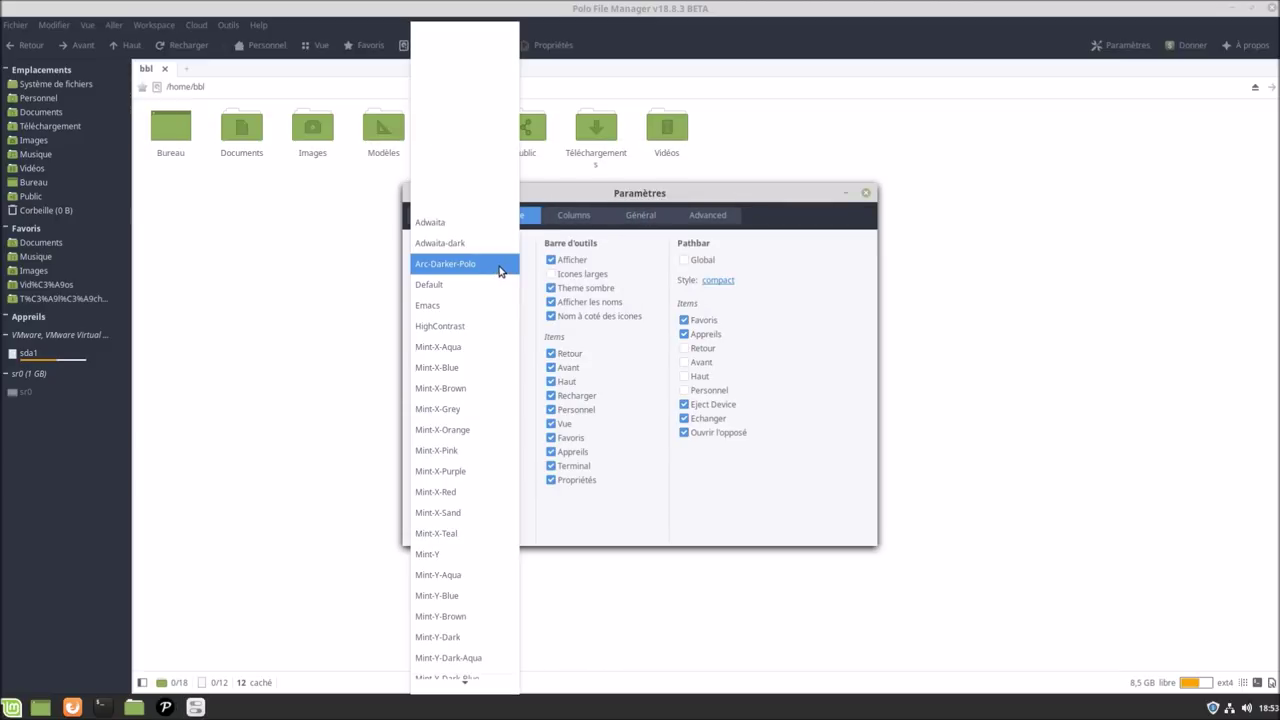
pyautogui.click(473, 554)
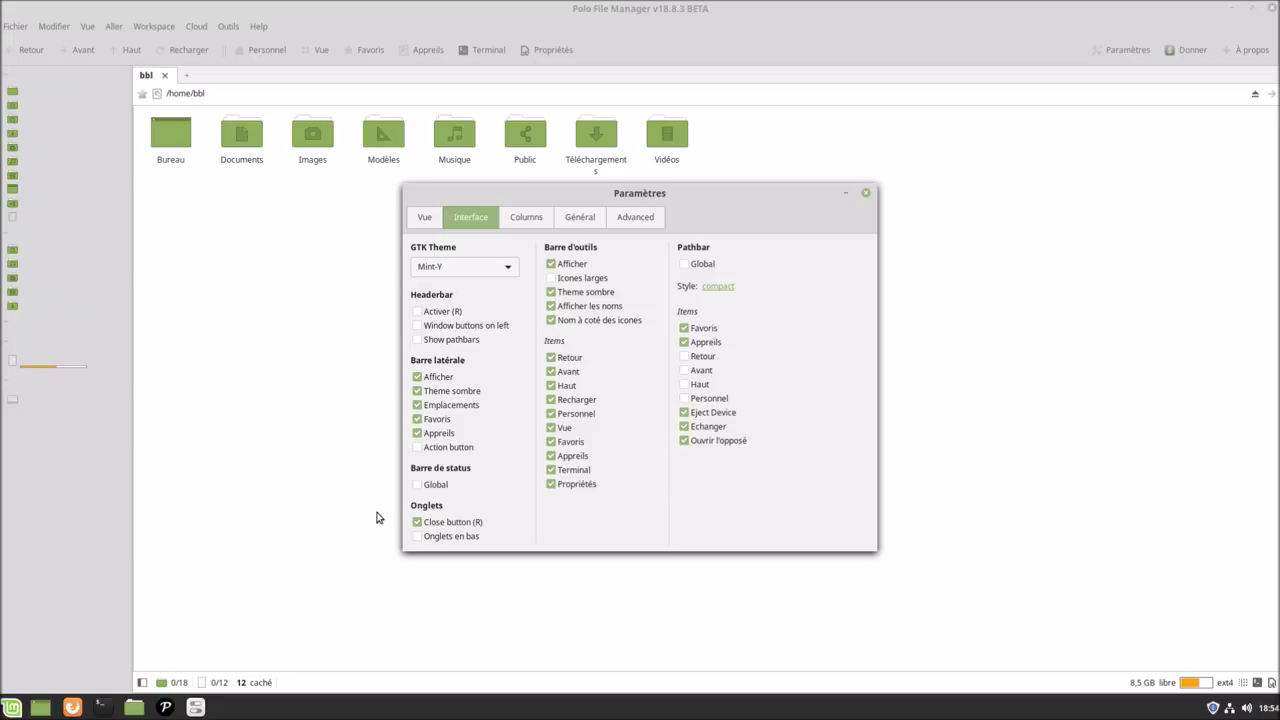
# Set the system's window borders and controls to Mint-Y-Dark and close the system settings.
pyautogui.click(194, 709)
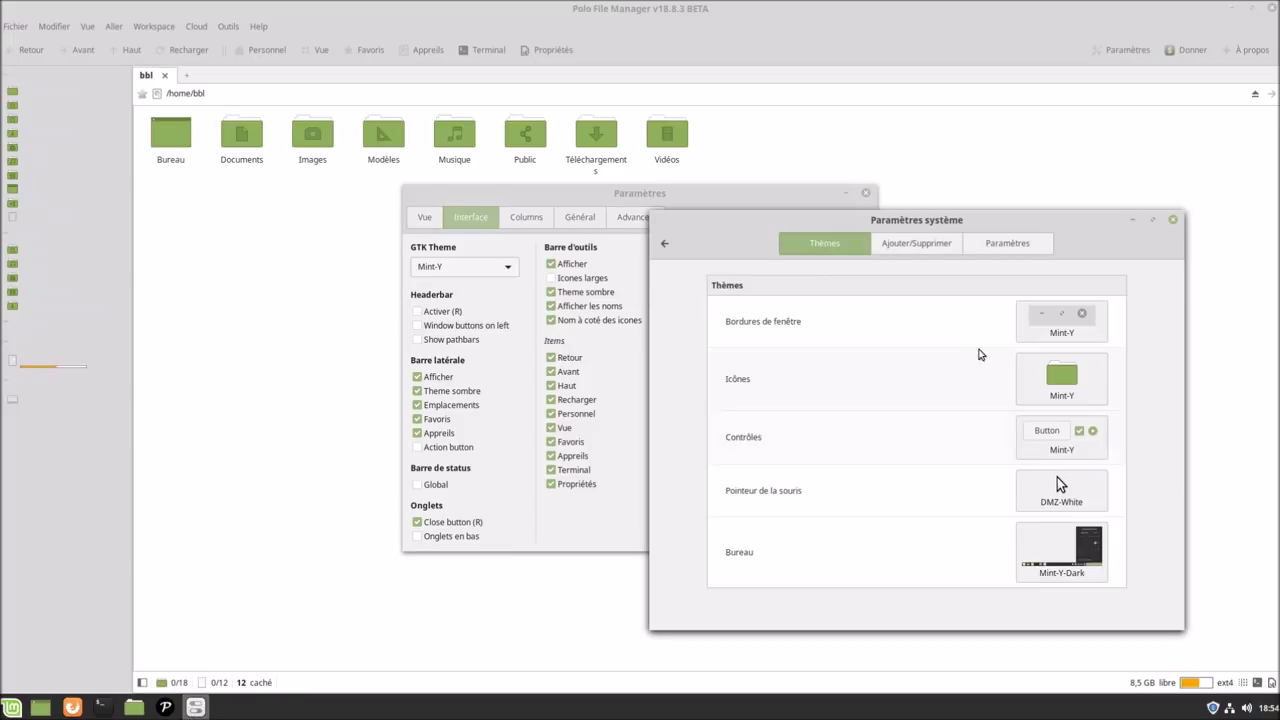
pyautogui.click(1036, 334)
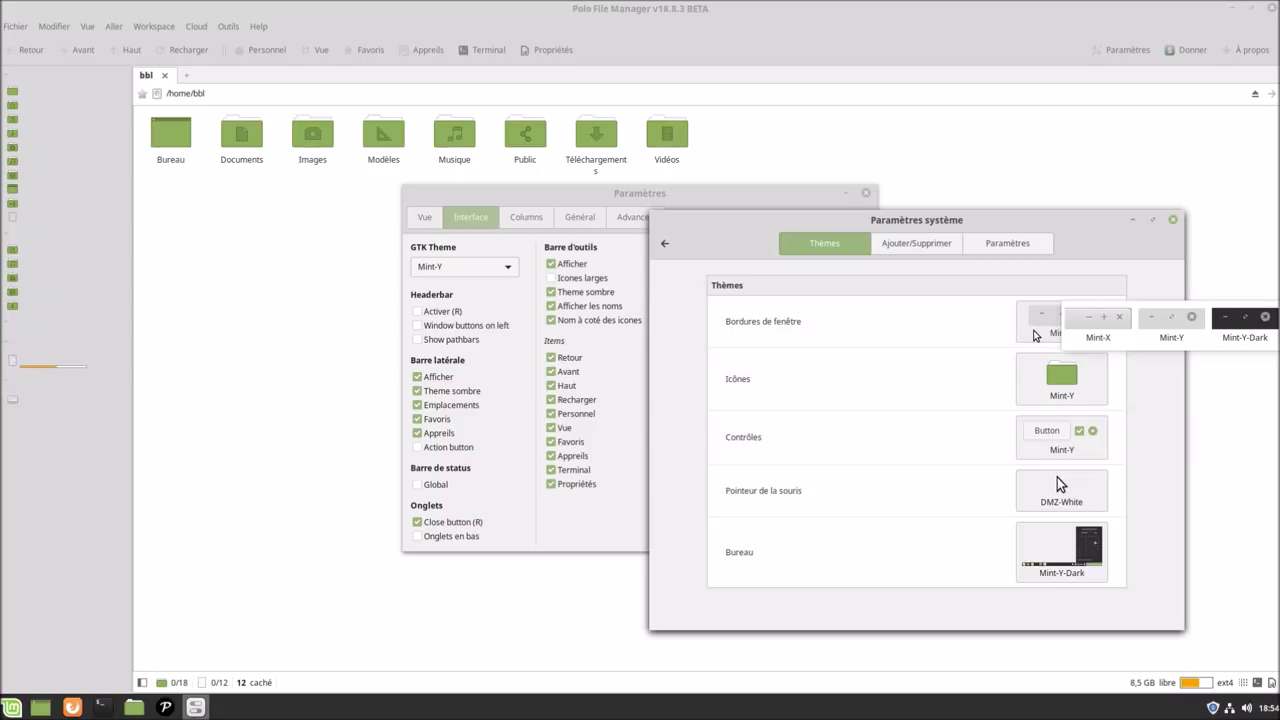
pyautogui.click(1240, 335)
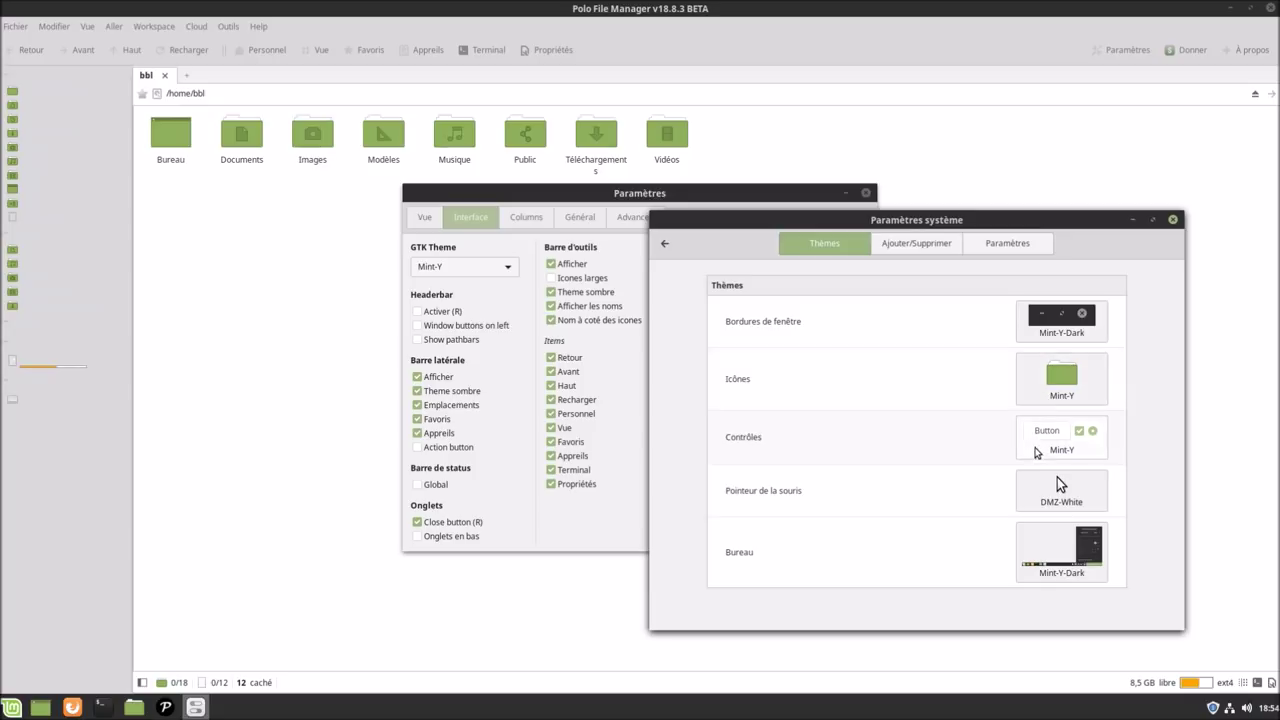
pyautogui.click(1041, 460)
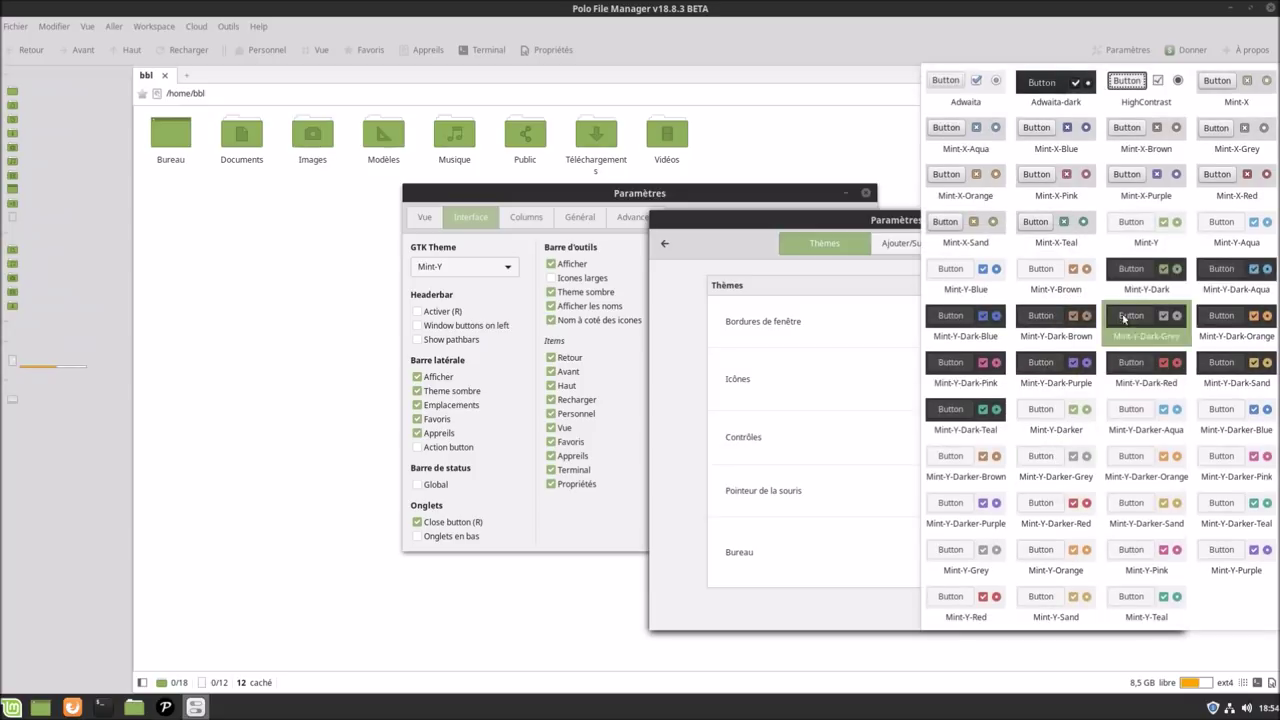
pyautogui.click(1124, 284)
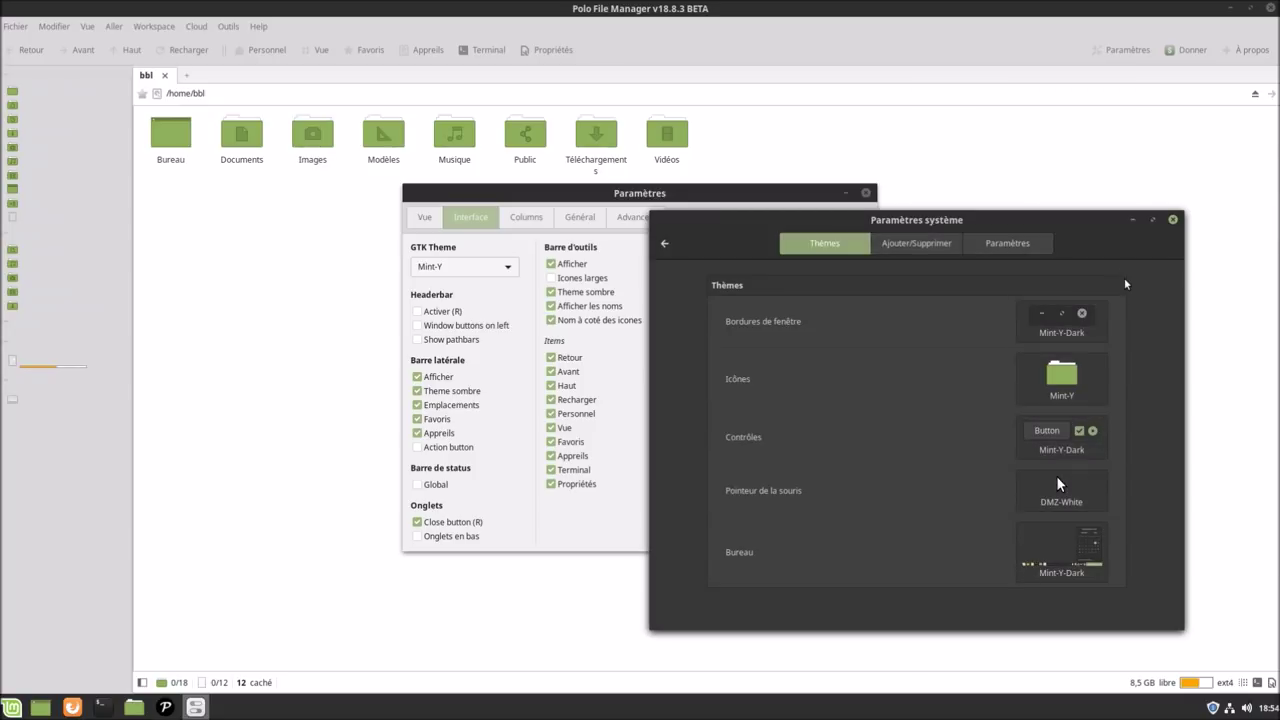
pyautogui.click(1173, 219)
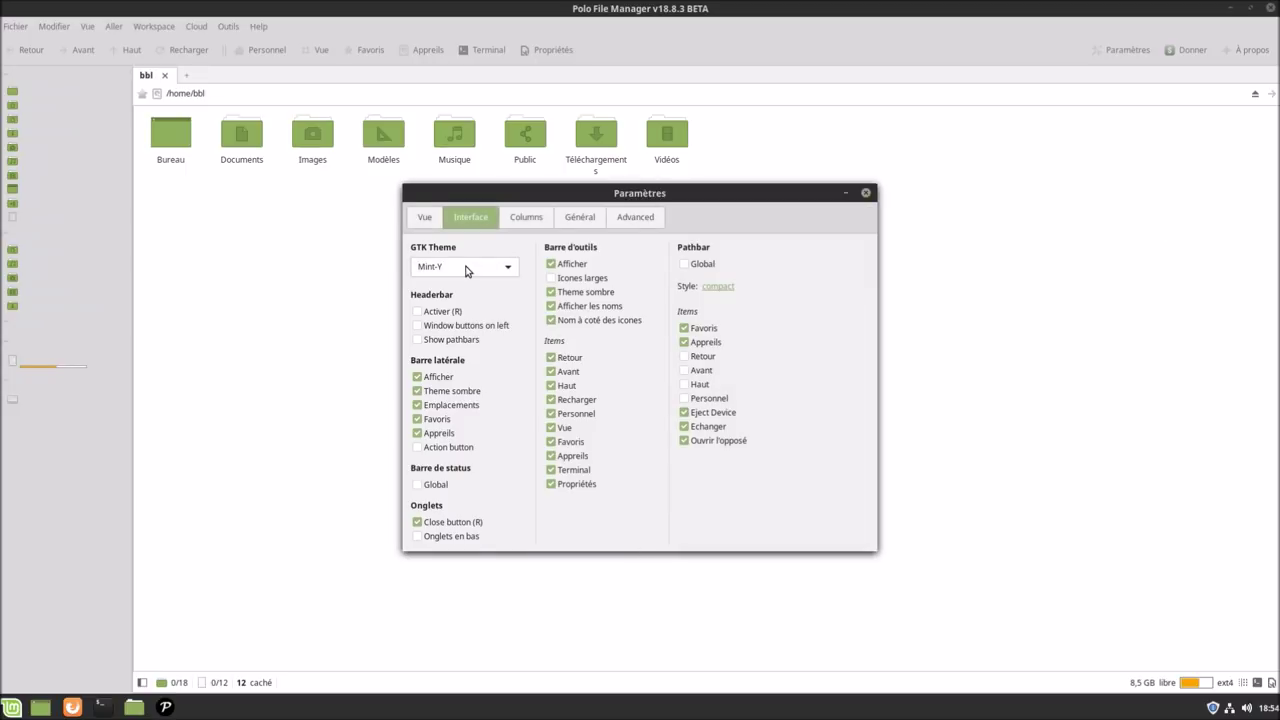
# Set Polo's GTK theme to Mint-Y-Dark.
pyautogui.click(465, 267)
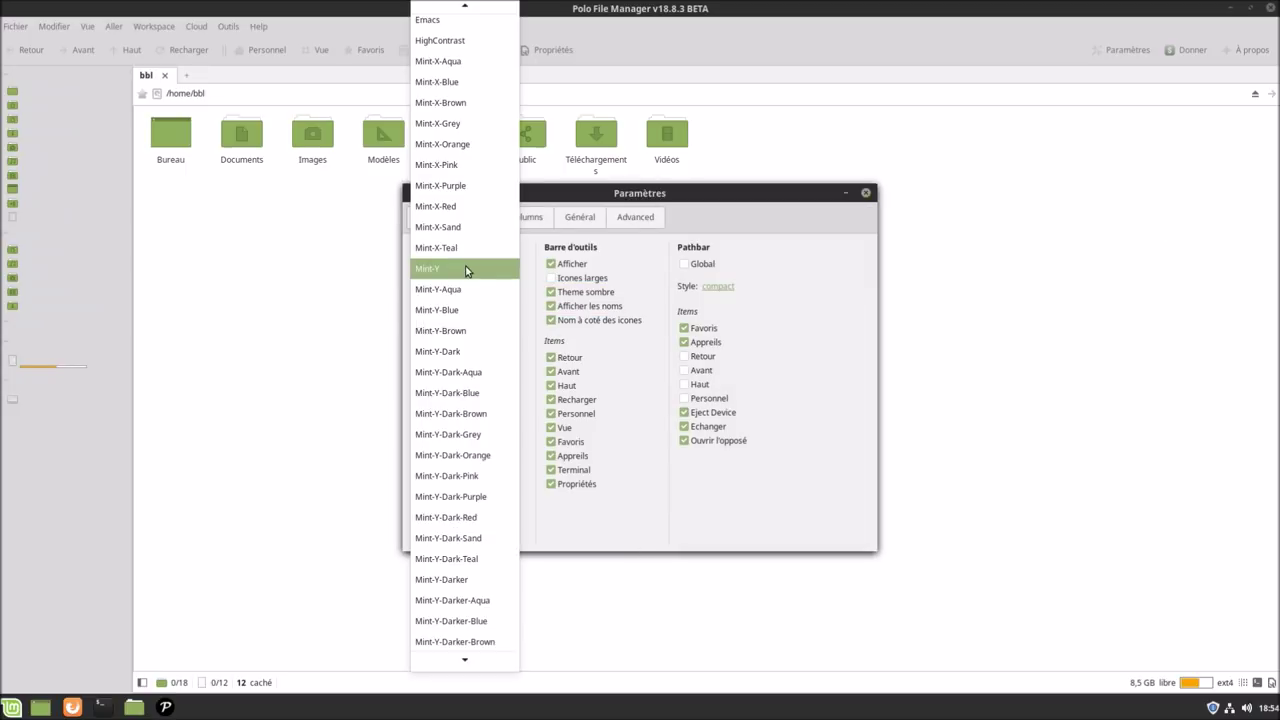
pyautogui.press('Escape')
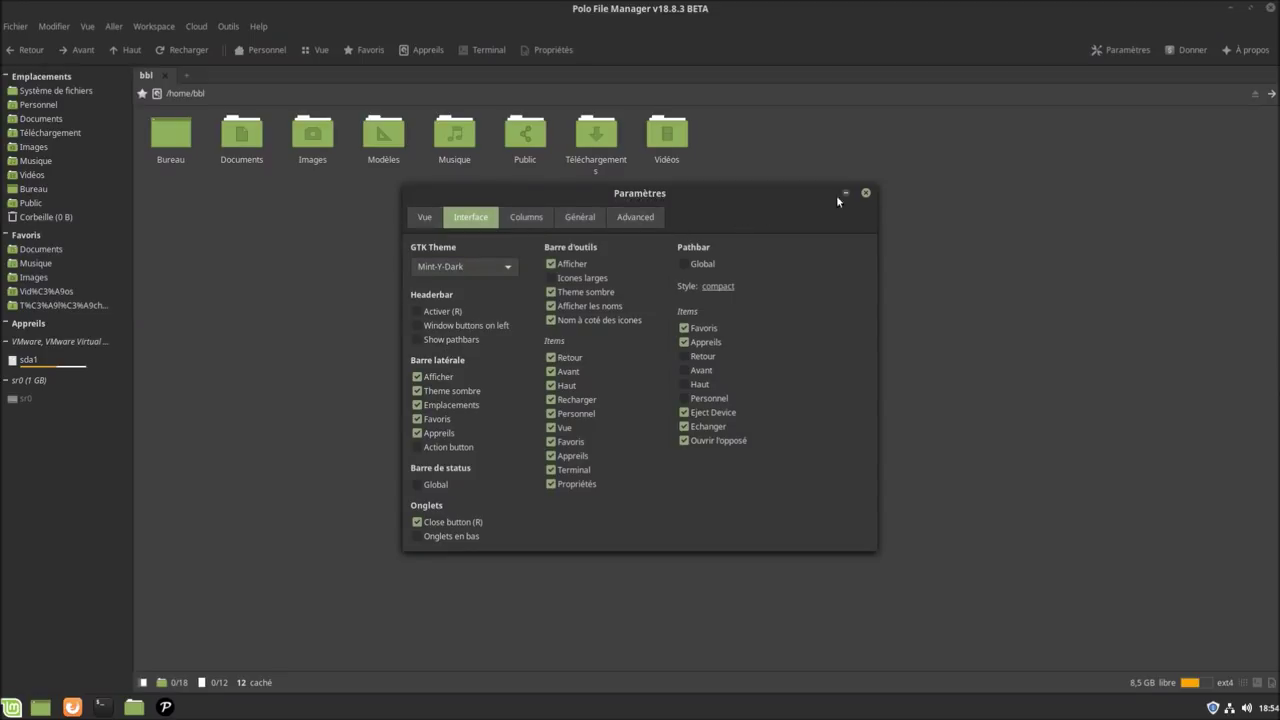
# Review Polo's view, interface and column settings in the preferences.
pyautogui.click(423, 216)
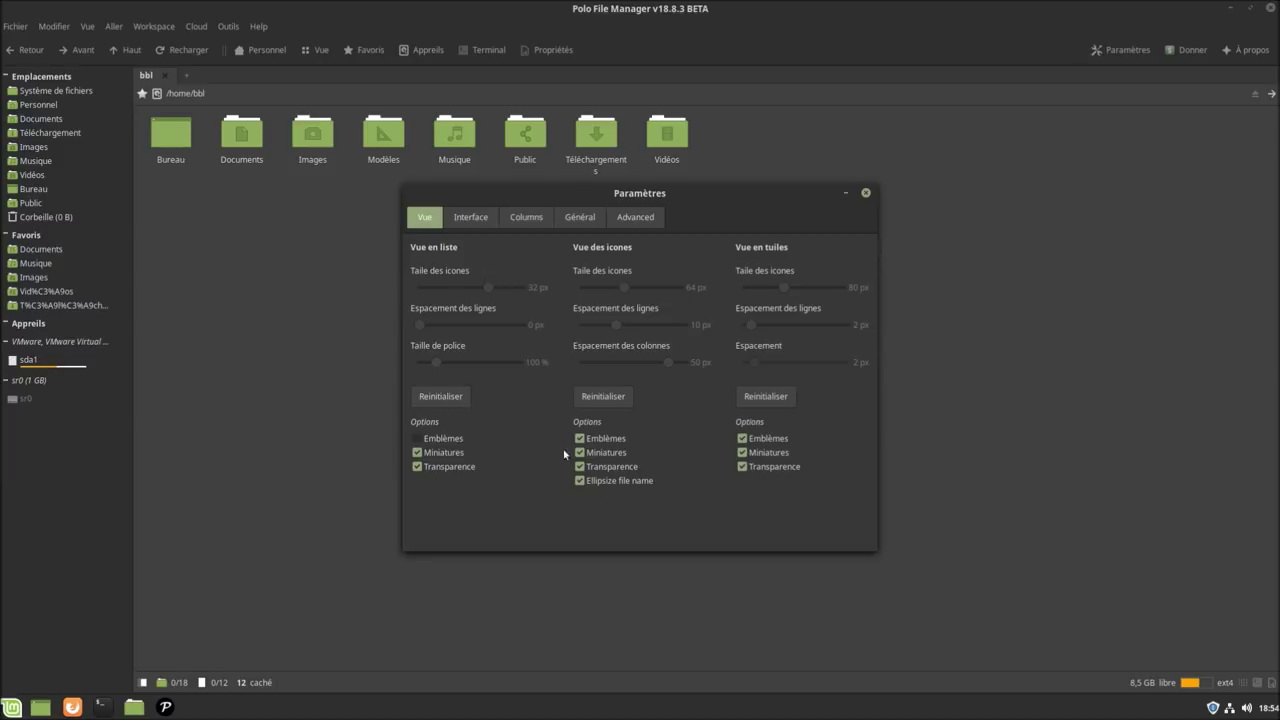
pyautogui.click(470, 218)
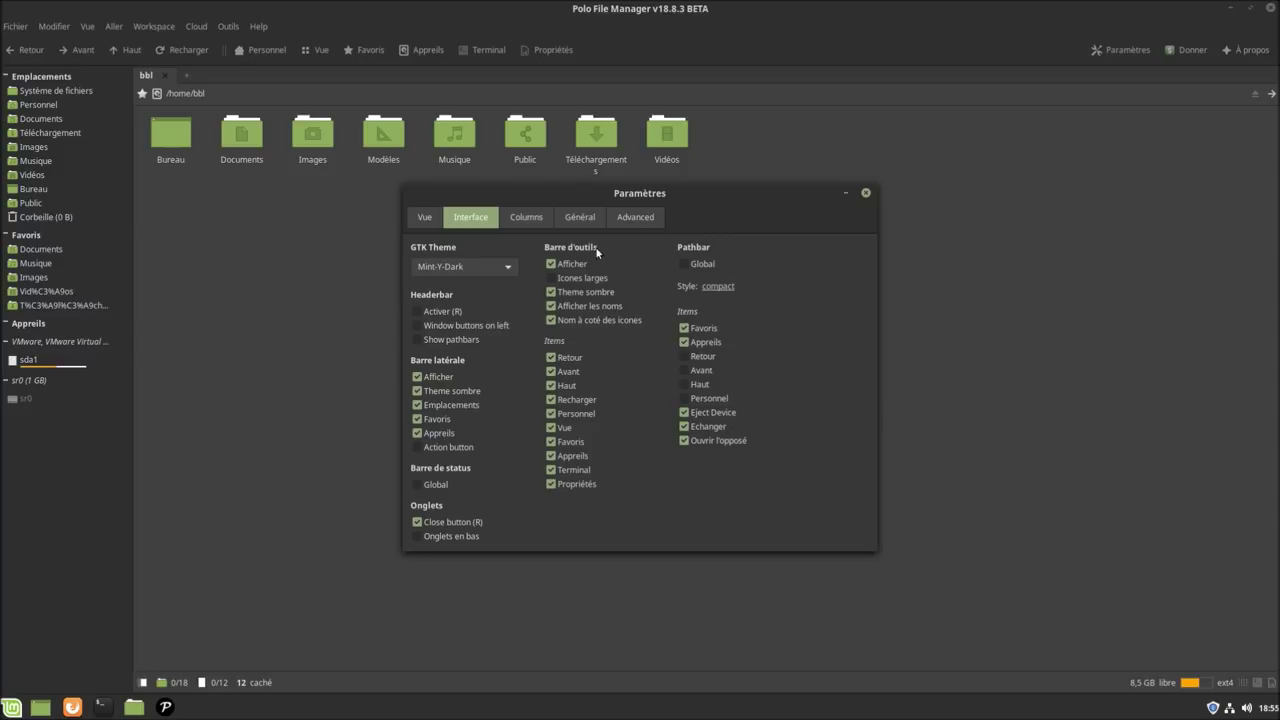
pyautogui.click(529, 218)
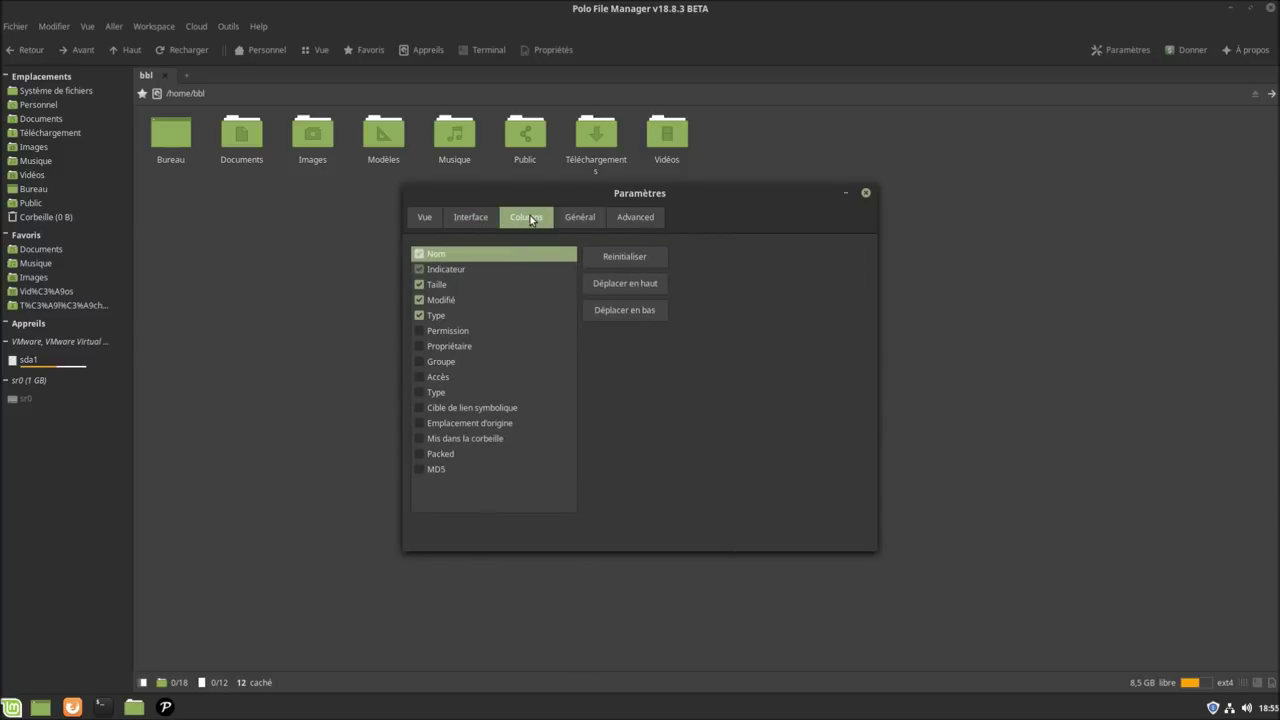
# Set the default file manager to Polo in the general settings, and close the preferences after checking the Advanced settings.
pyautogui.click(579, 218)
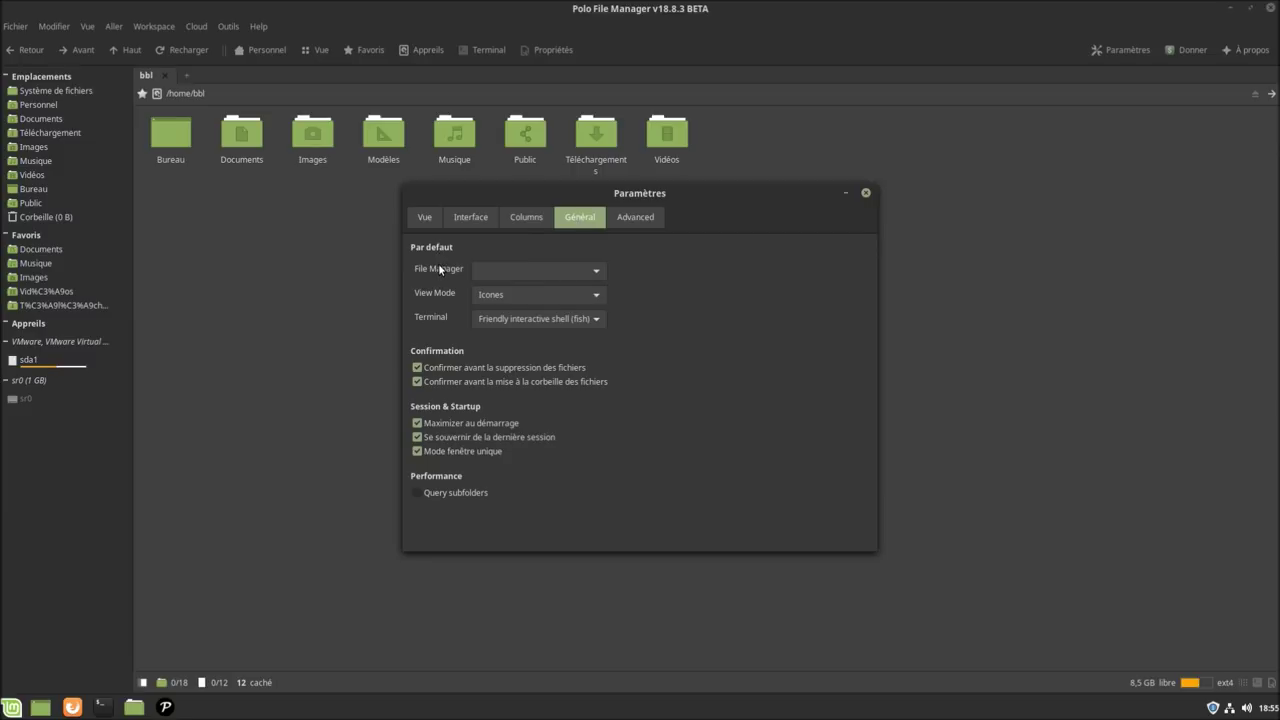
pyautogui.click(510, 271)
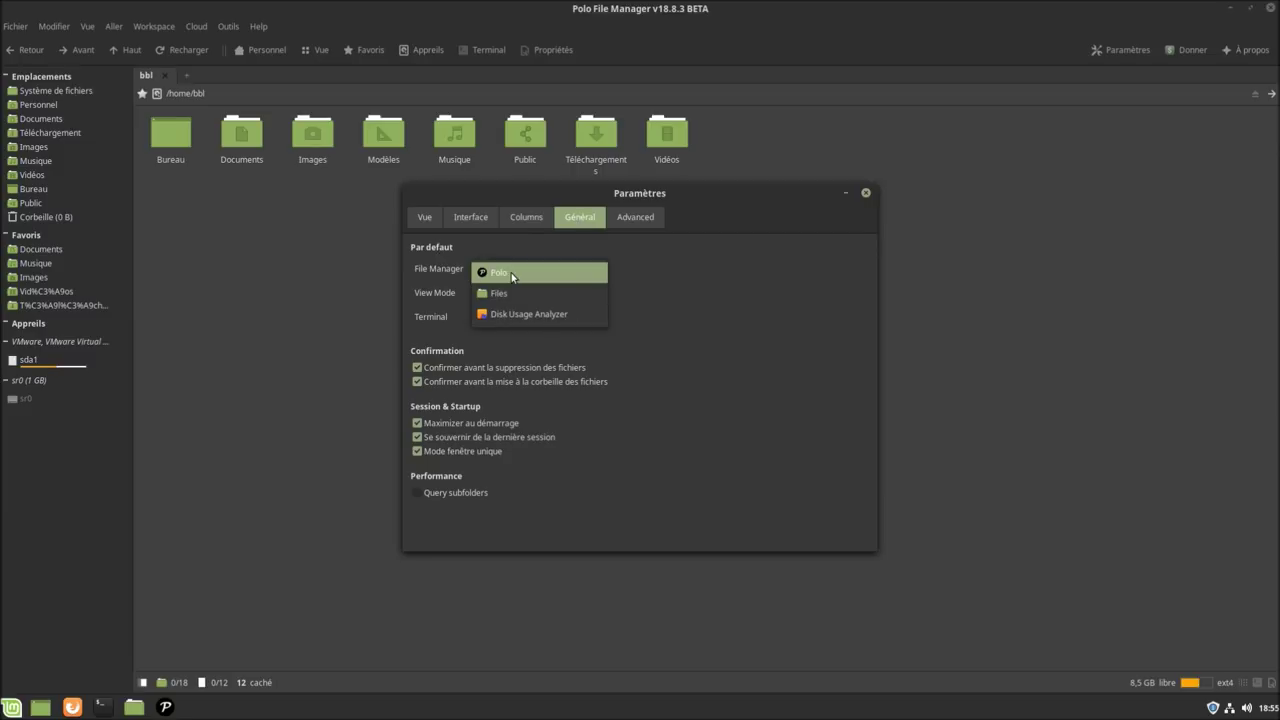
pyautogui.click(512, 276)
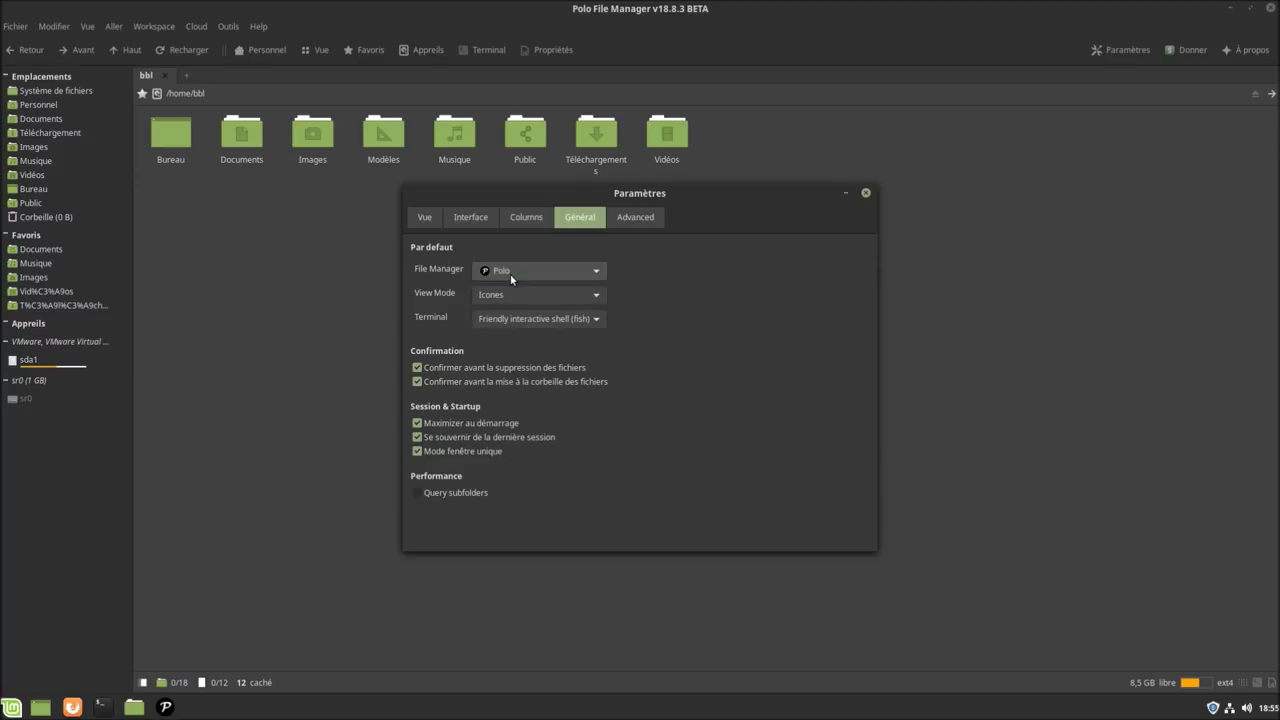
pyautogui.click(628, 222)
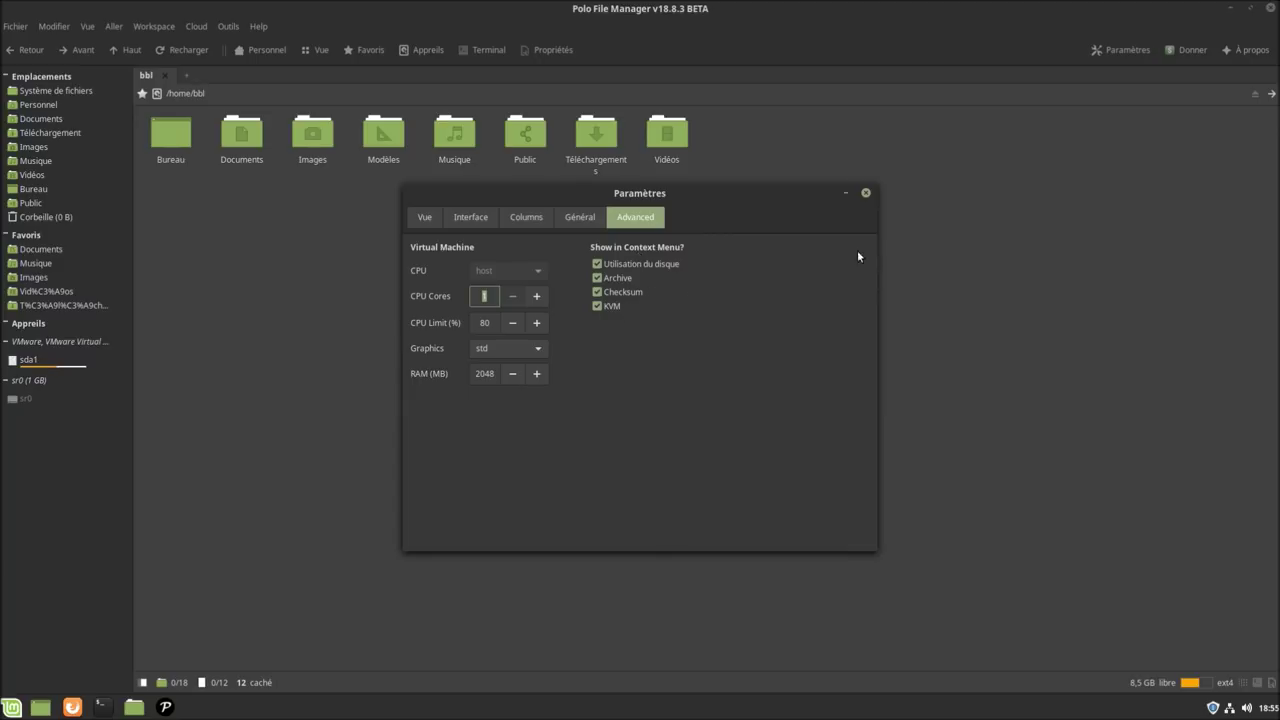
pyautogui.click(866, 192)
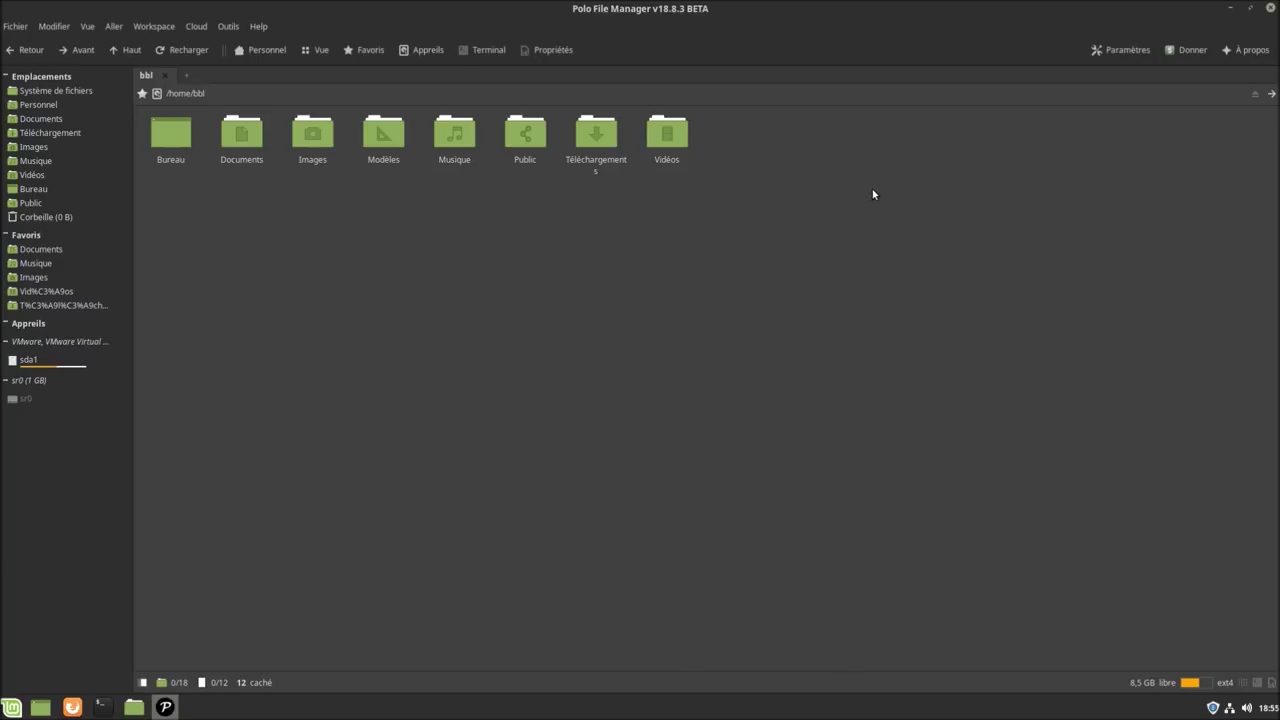
# Unpin the old file manager's launcher from the panel and pin Polo in its place.
pyautogui.rightClick(133, 707)
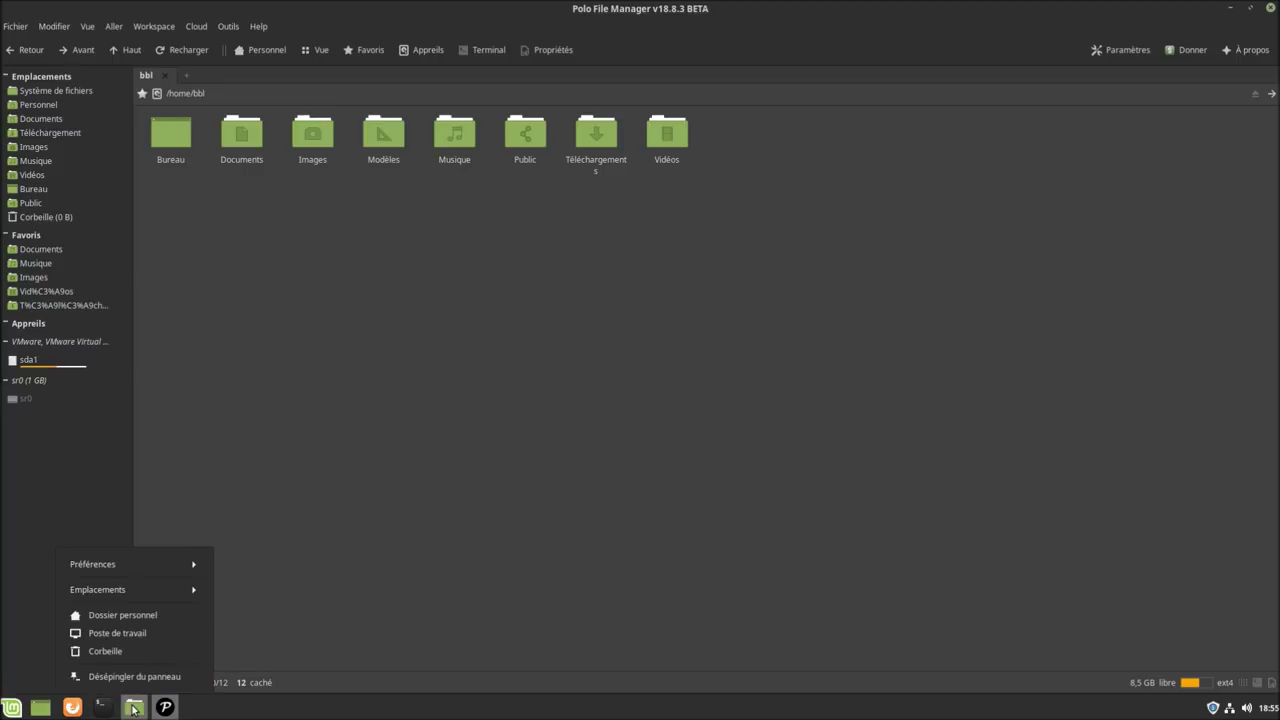
pyautogui.click(137, 677)
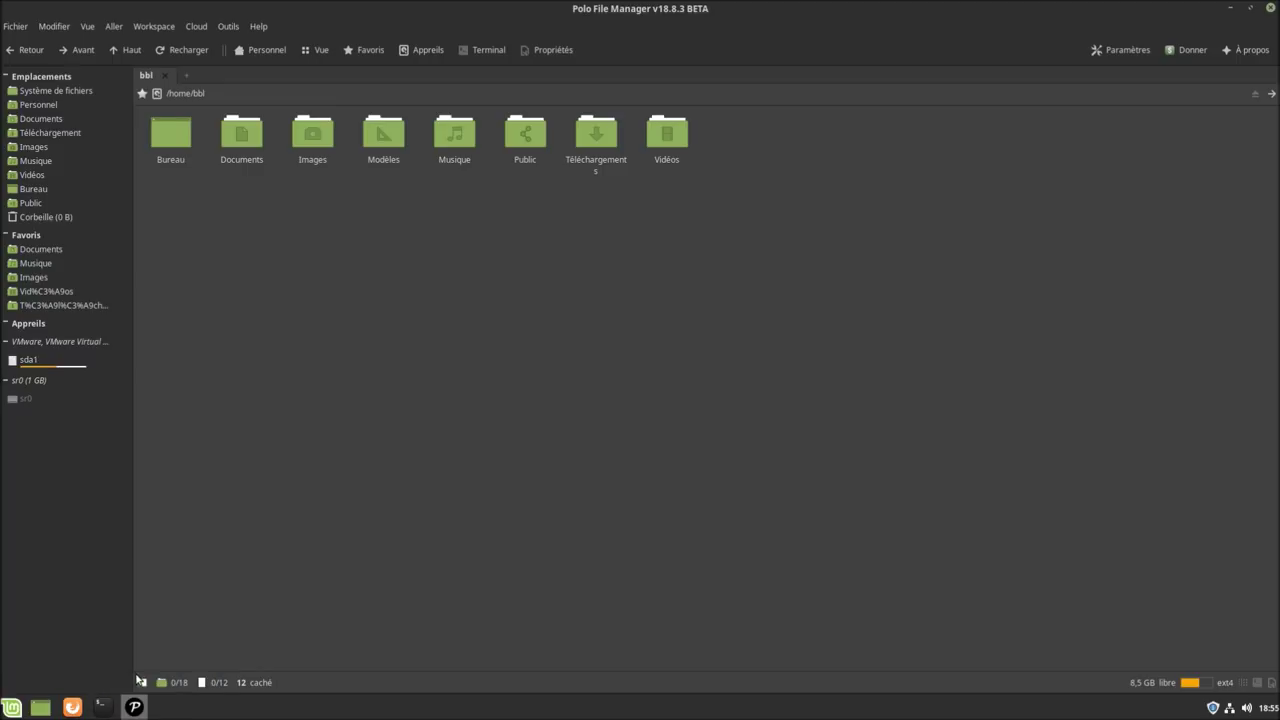
pyautogui.rightClick(135, 712)
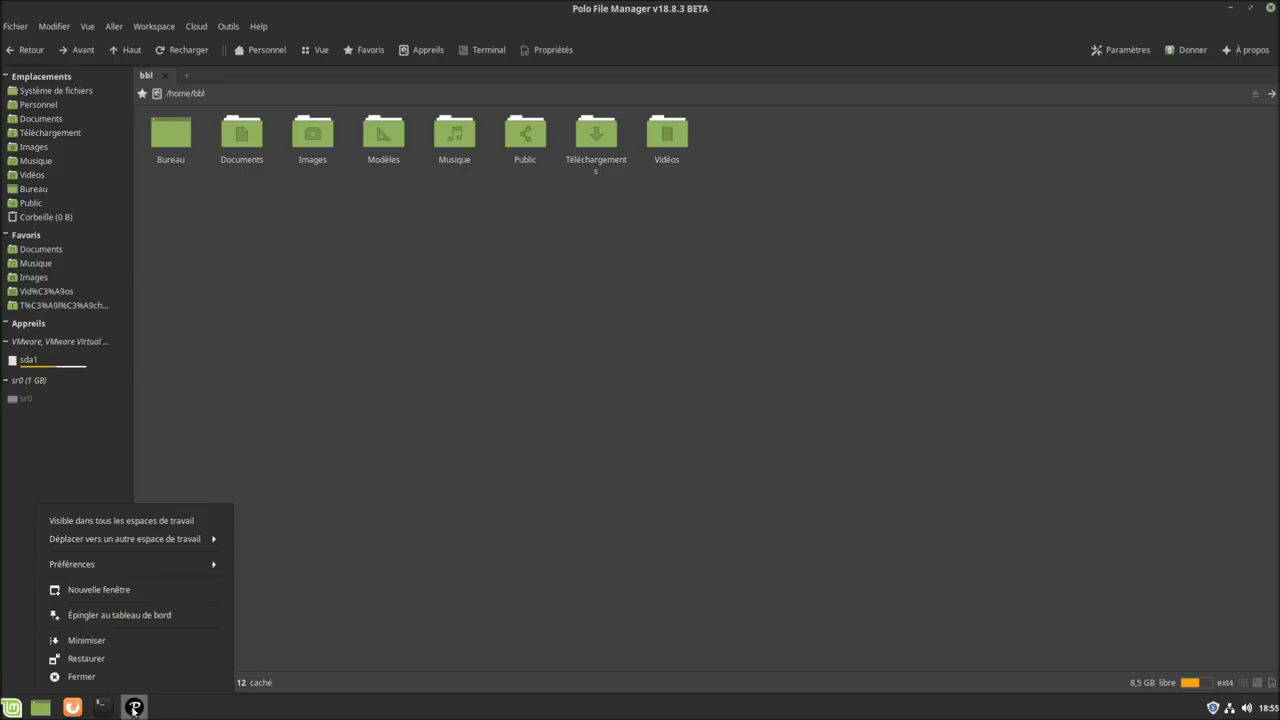
pyautogui.click(104, 616)
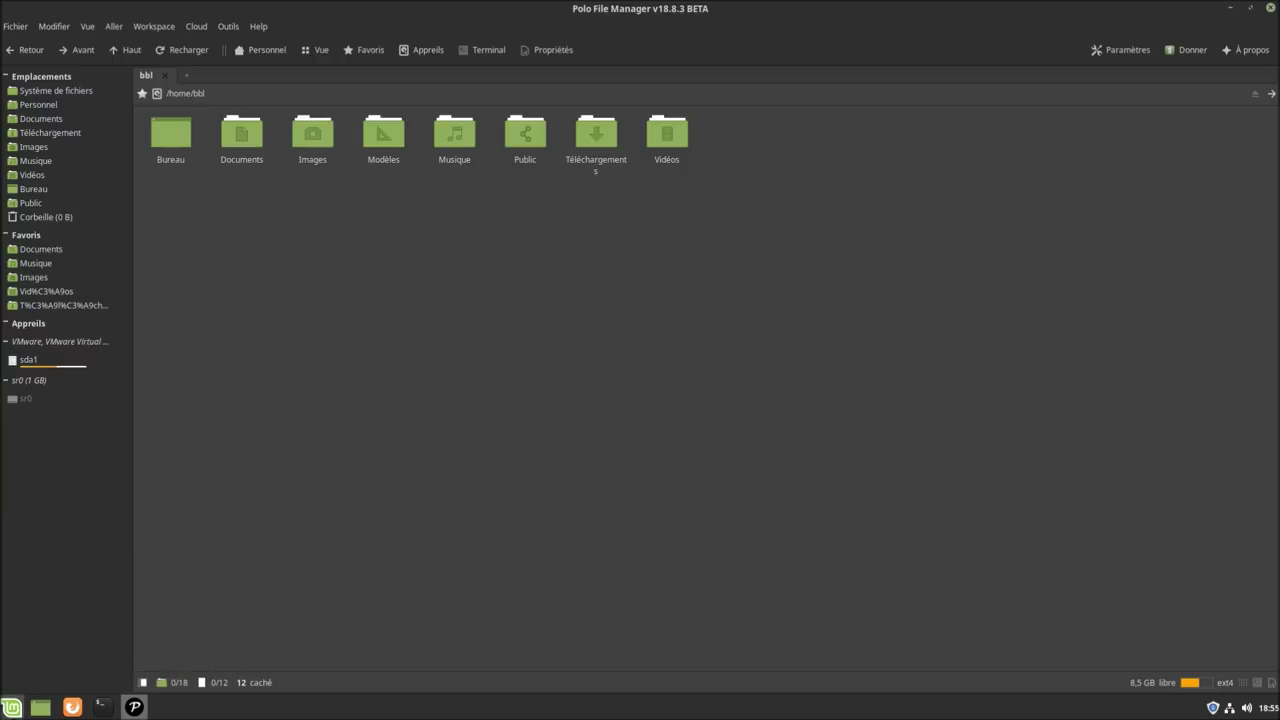
# Check which file manager is set under preferred applications in the system settings, and close the settings.
pyautogui.click(12, 707)
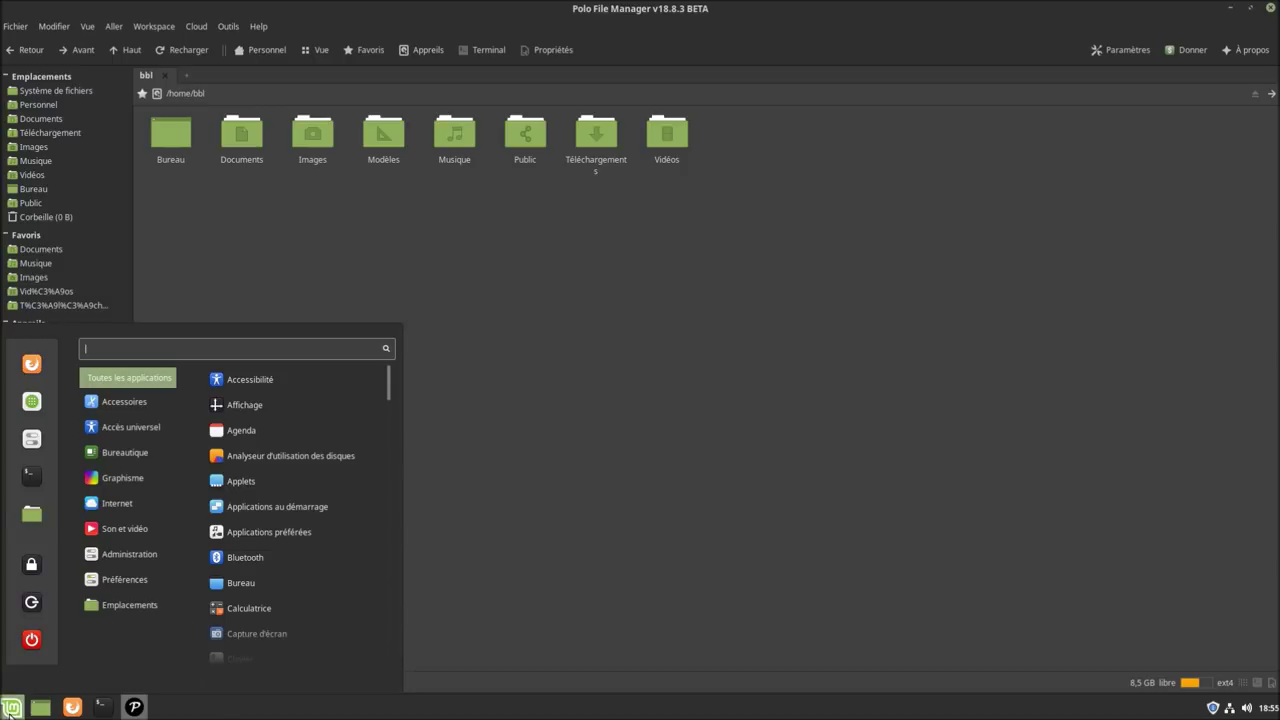
pyautogui.click(32, 438)
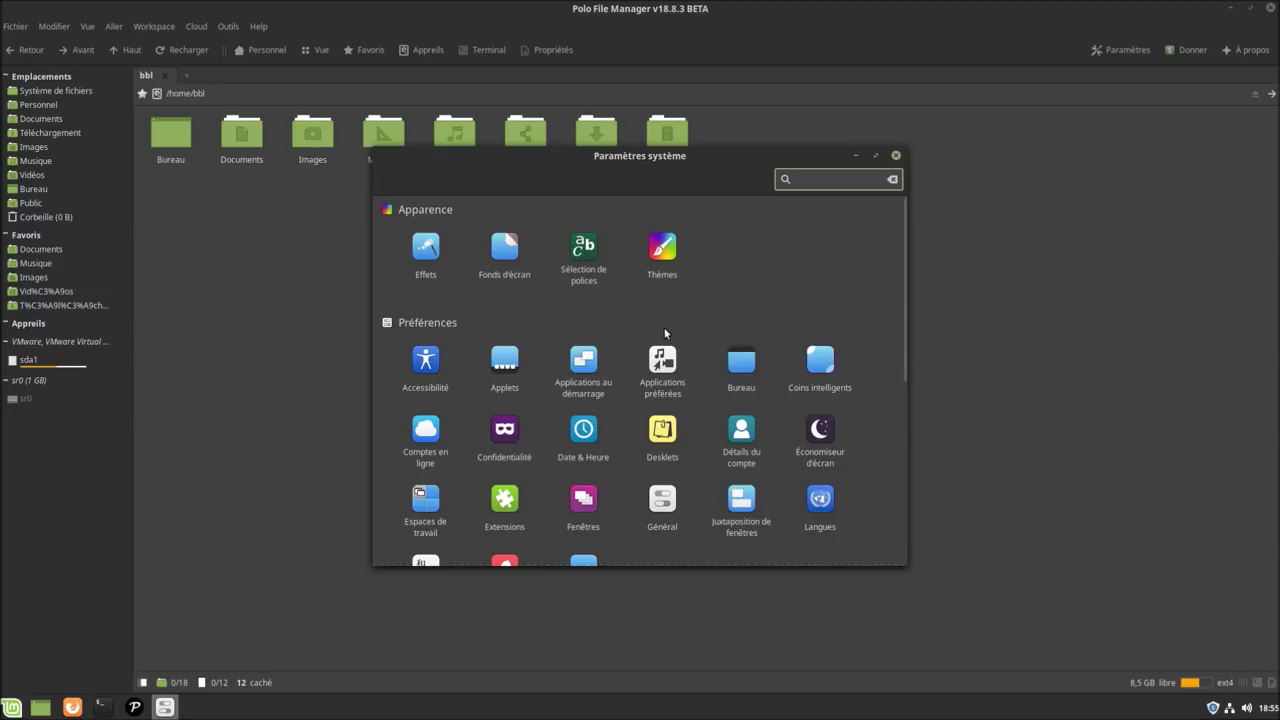
pyautogui.click(656, 362)
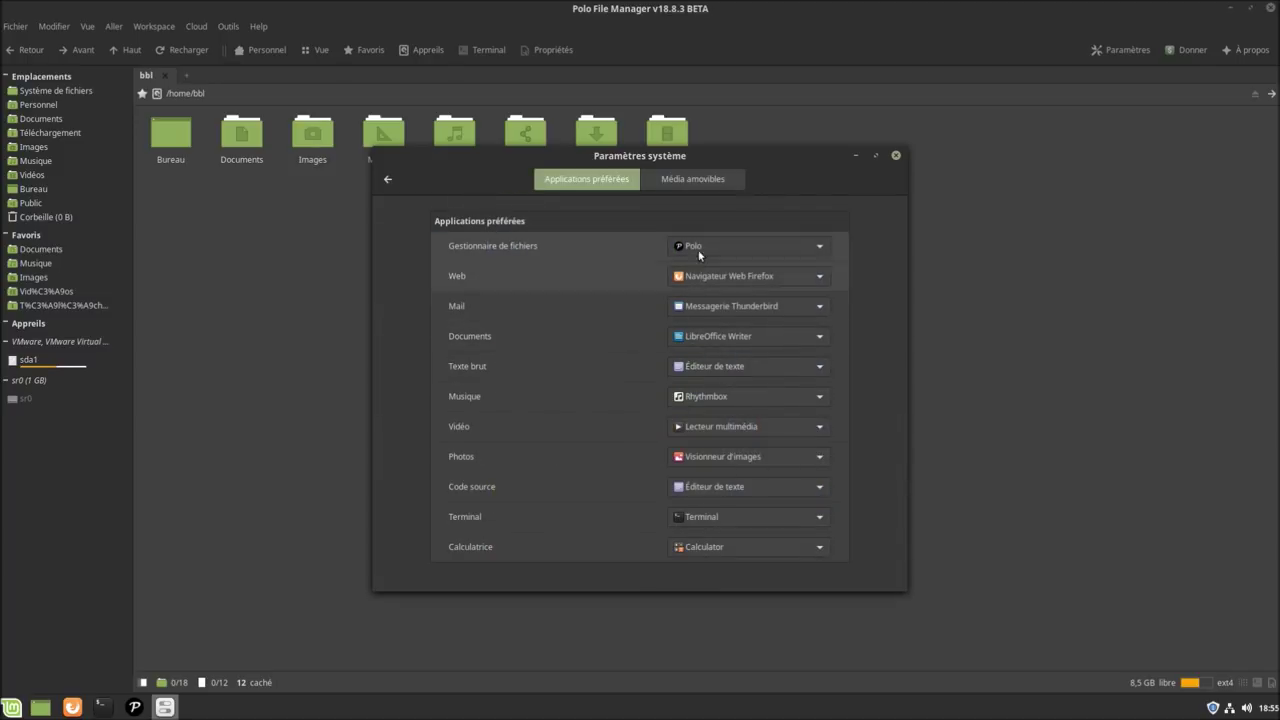
pyautogui.click(896, 155)
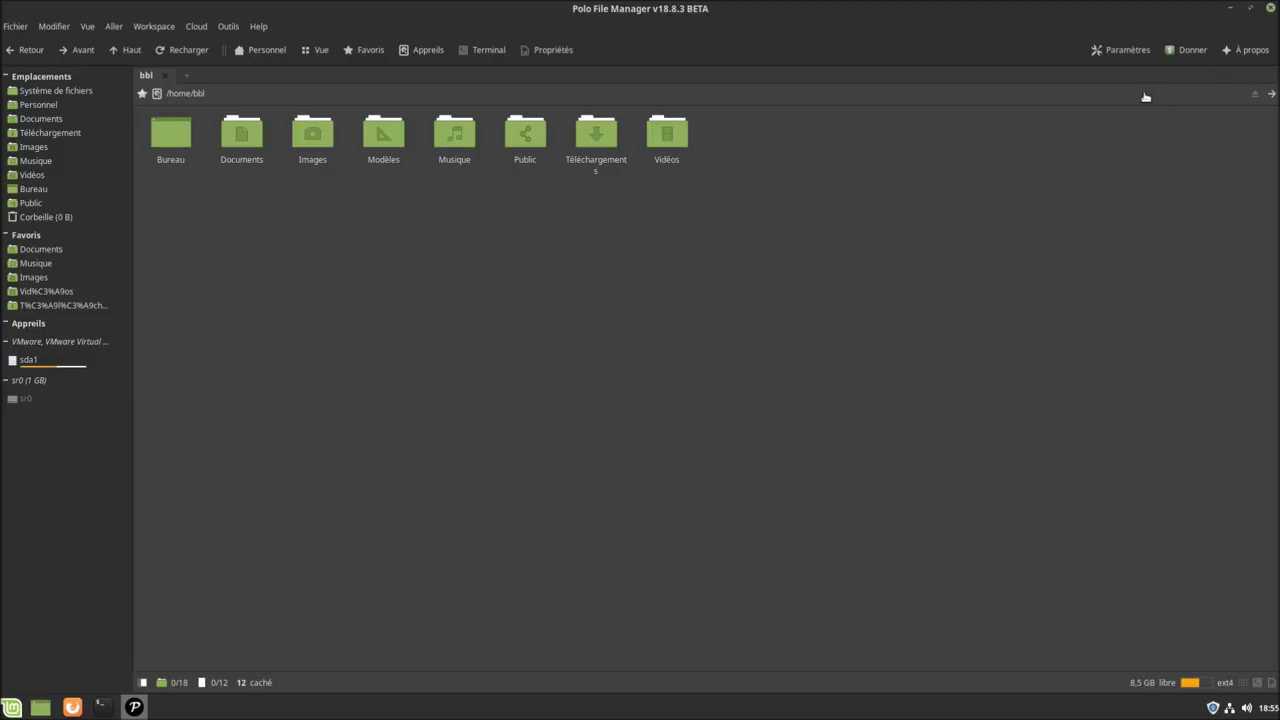
# Examine Polo's version information, license text and credits, and close the About window.
pyautogui.click(1241, 62)
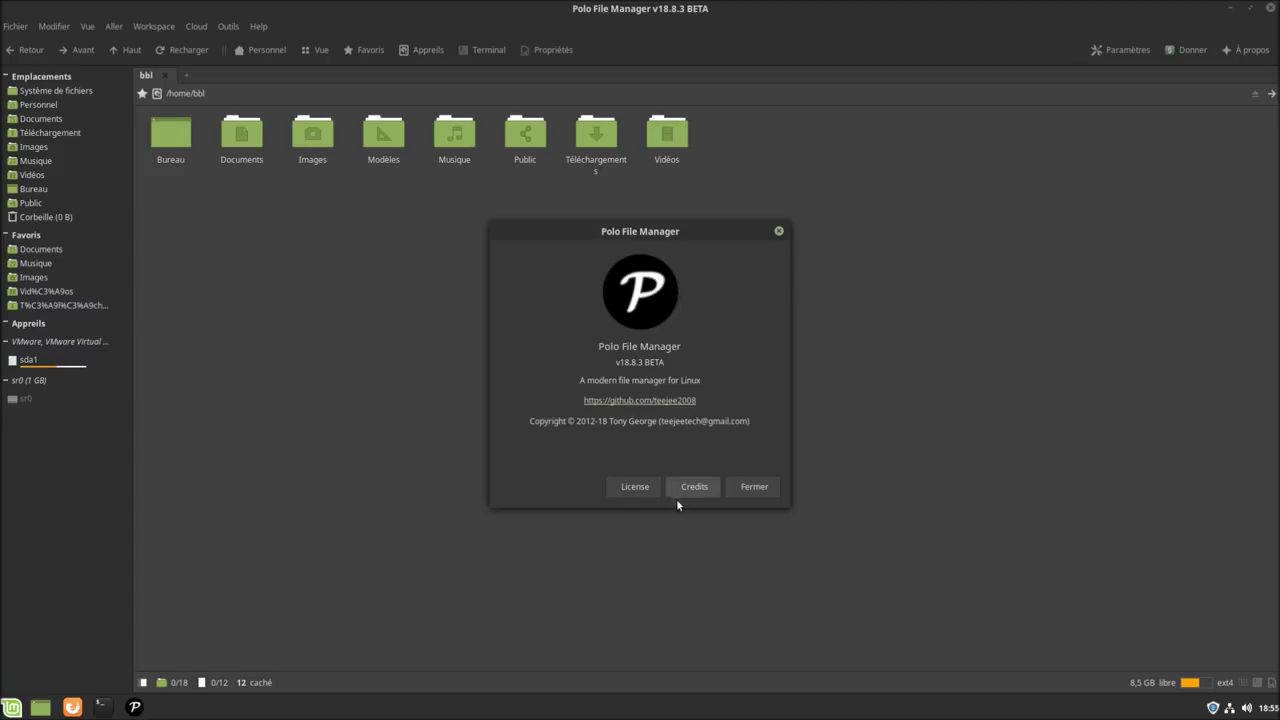
pyautogui.click(638, 486)
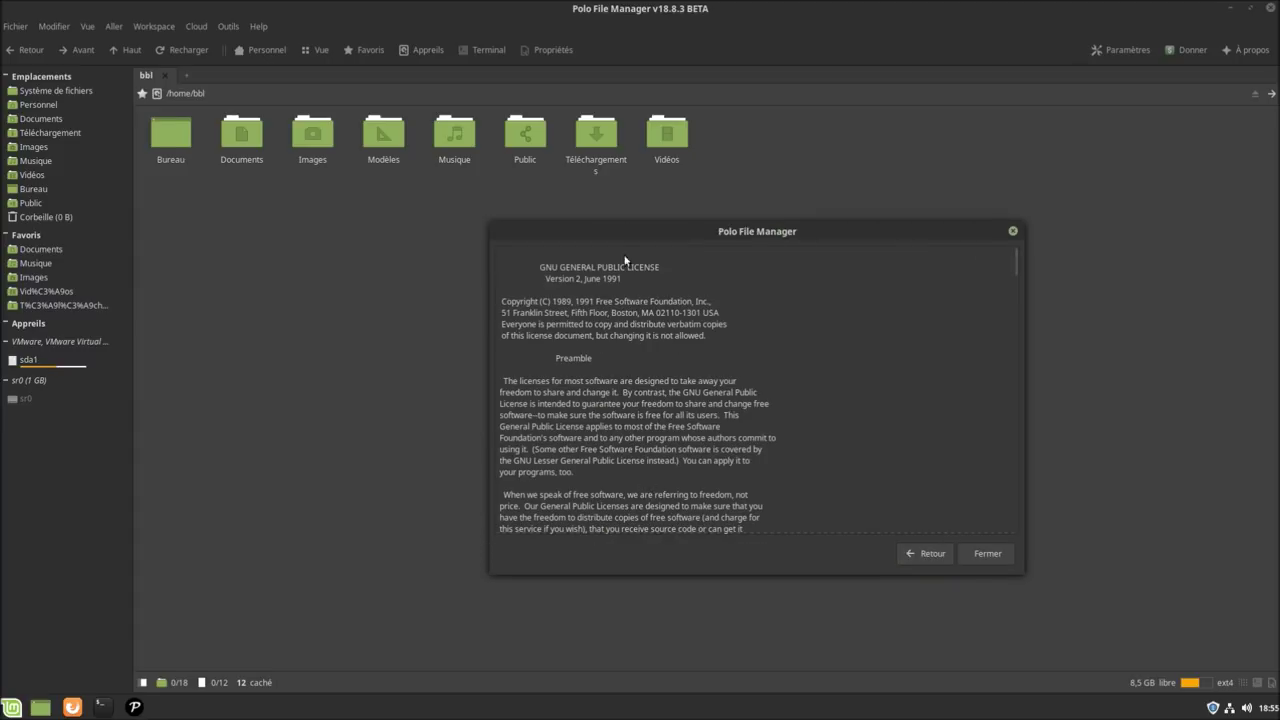
pyautogui.click(945, 554)
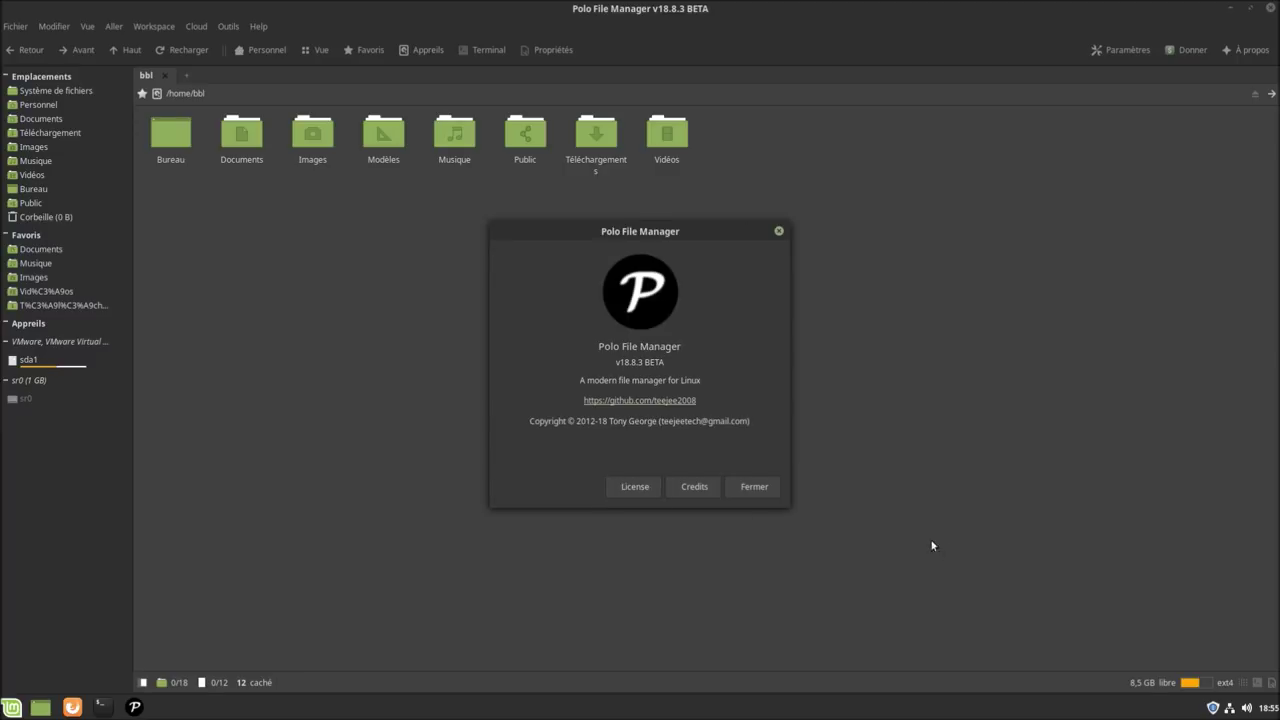
pyautogui.click(689, 487)
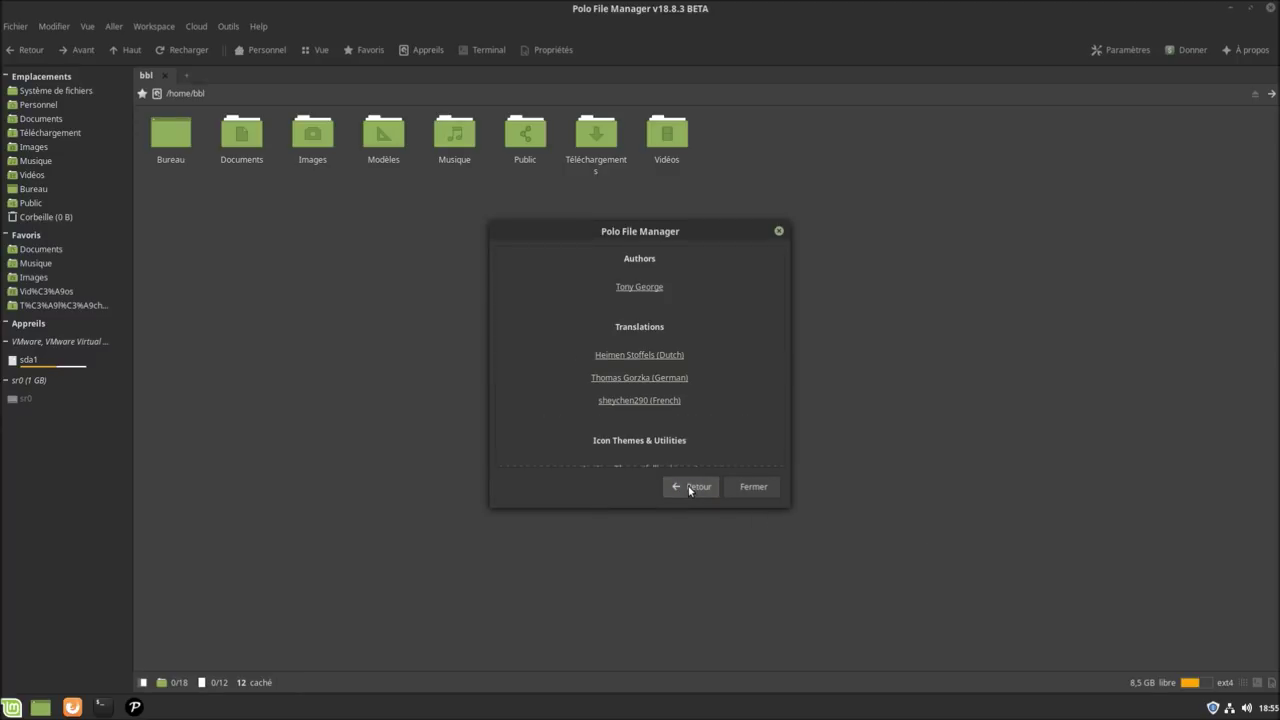
pyautogui.scroll(-6, 679, 411)
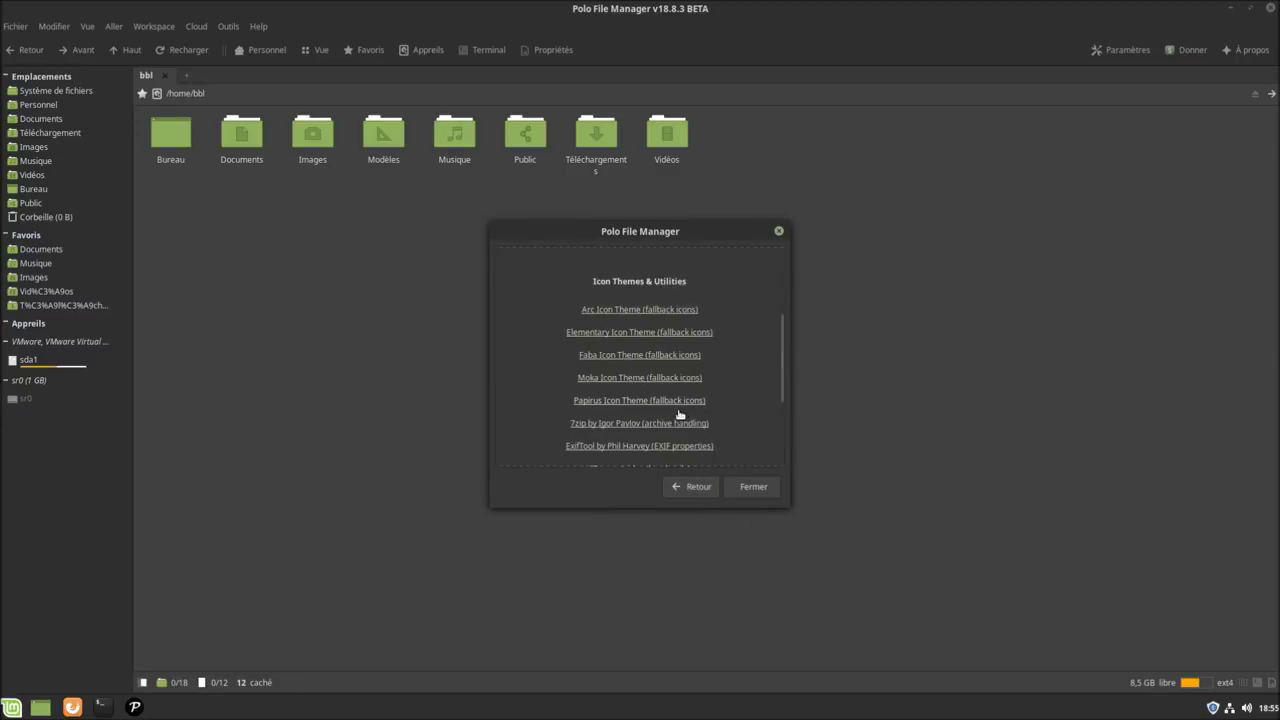
pyautogui.click(690, 487)
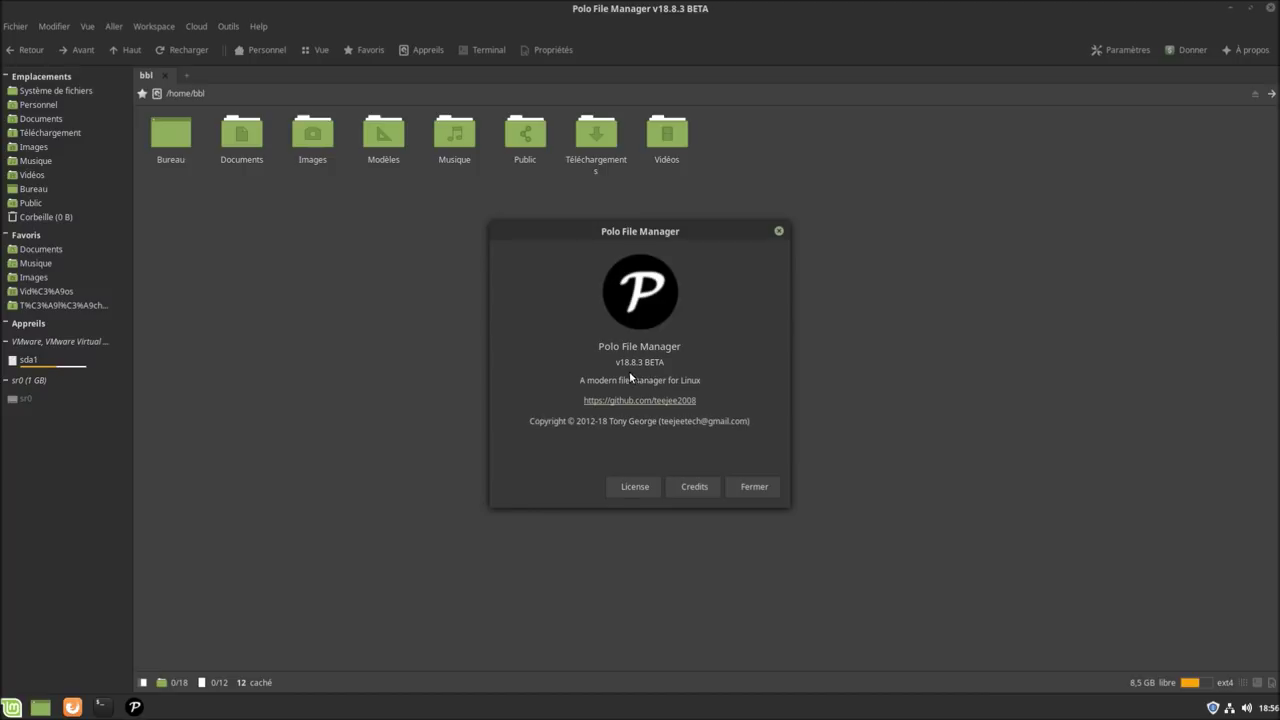
pyautogui.click(747, 486)
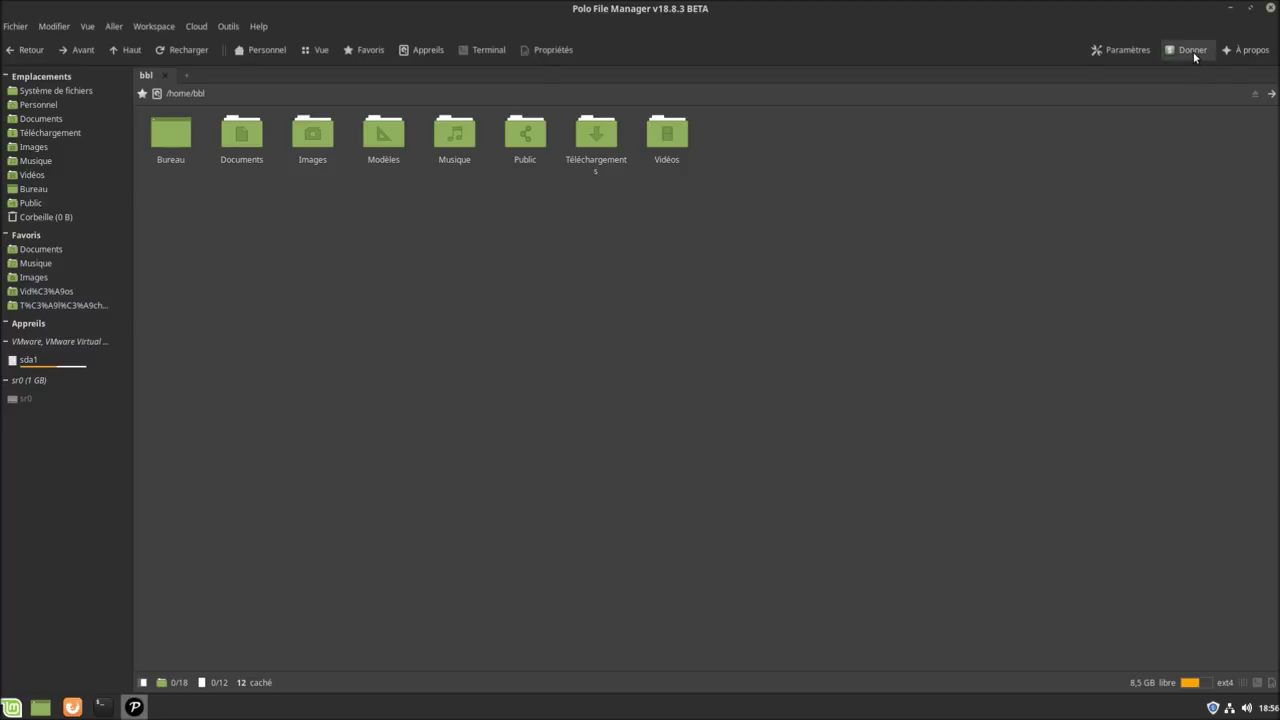
# Review Polo's file and editing commands and the two ways of reaching its preferences, closing the preferences each time.
pyautogui.click(1122, 50)
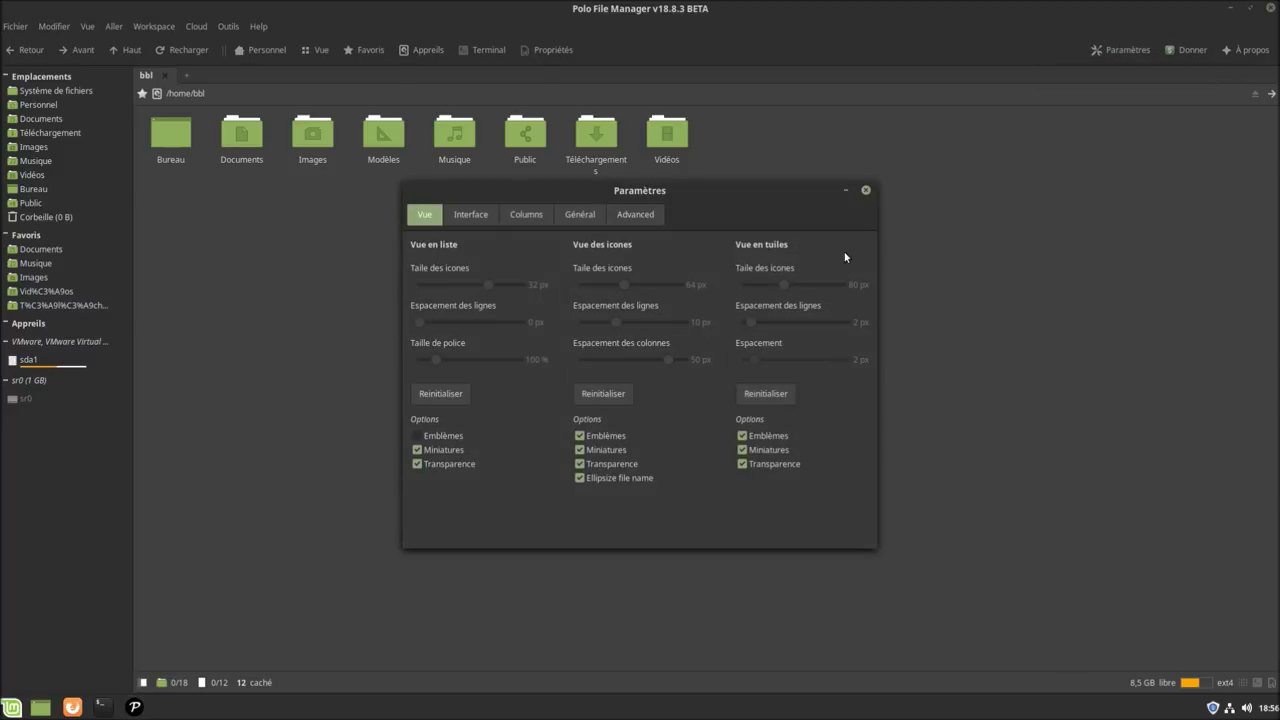
pyautogui.click(865, 192)
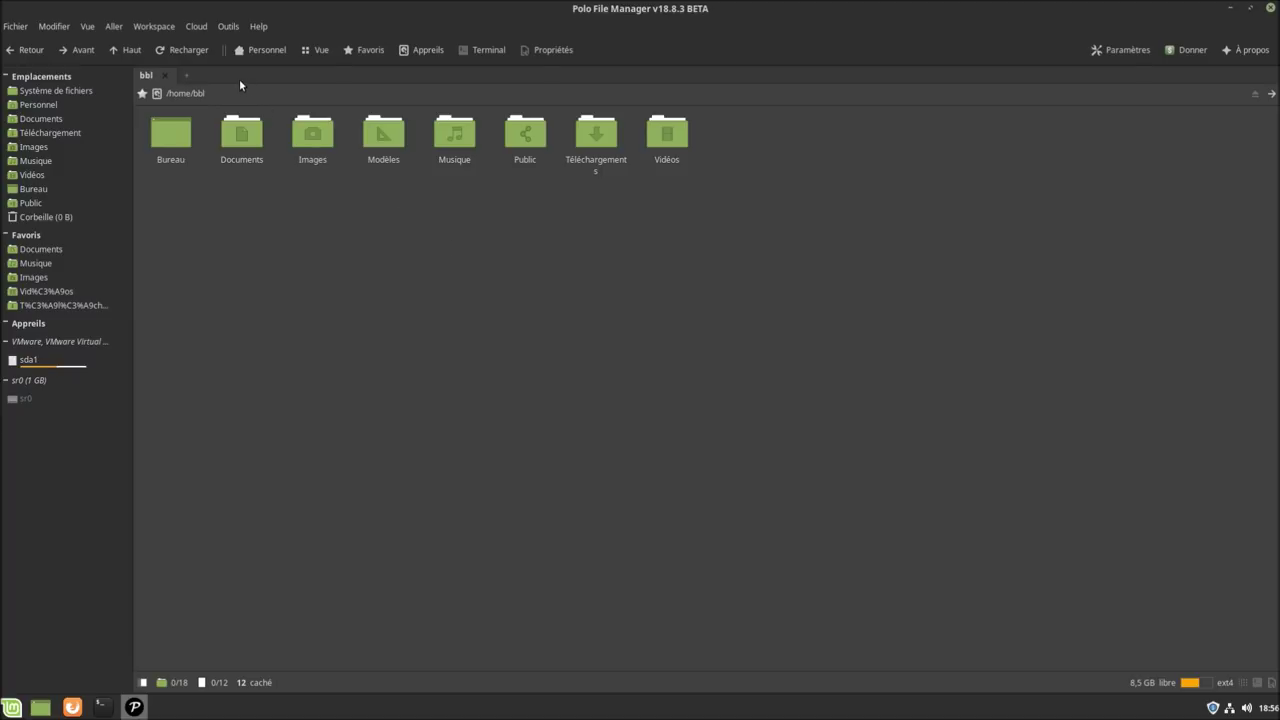
pyautogui.click(18, 30)
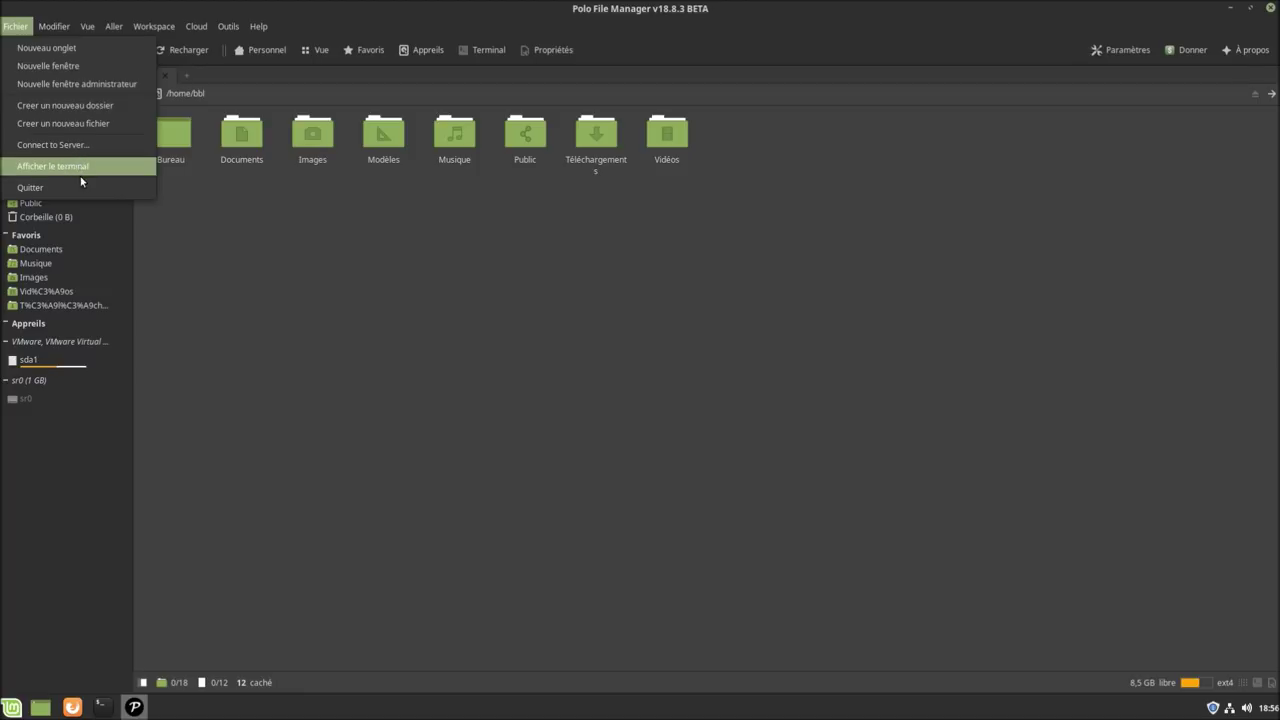
pyautogui.moveTo(55, 26)
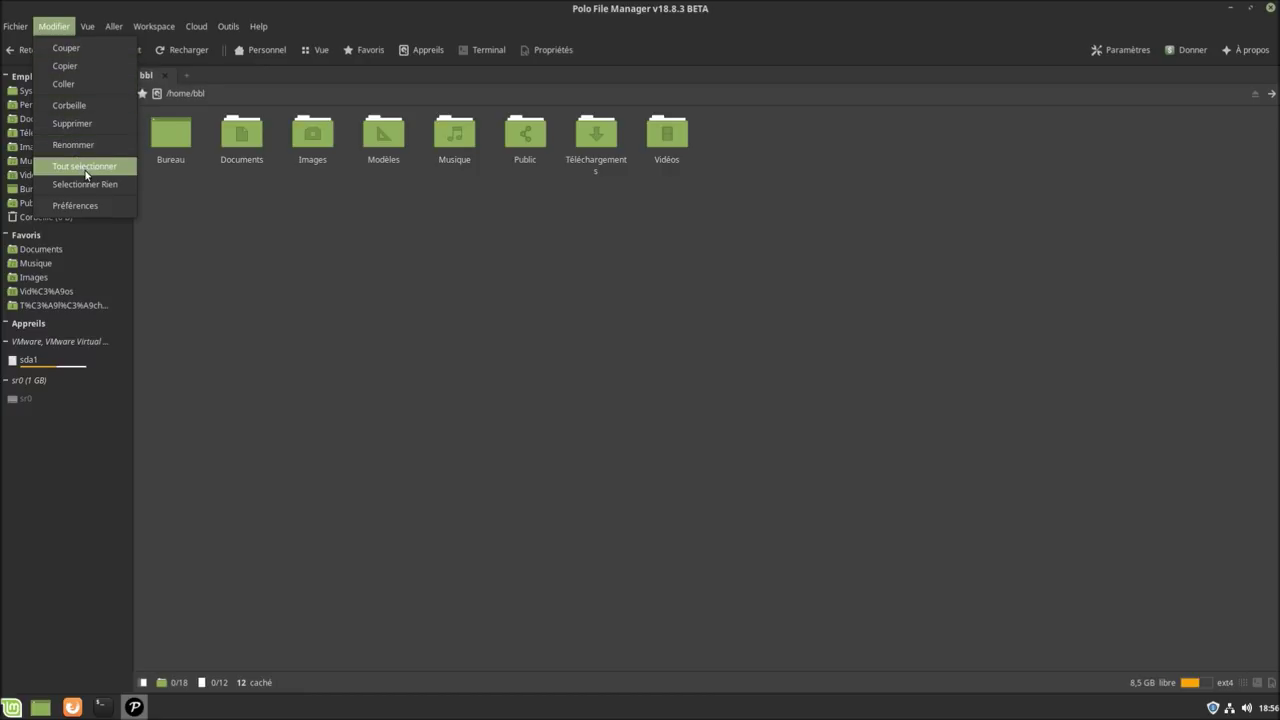
pyautogui.click(96, 206)
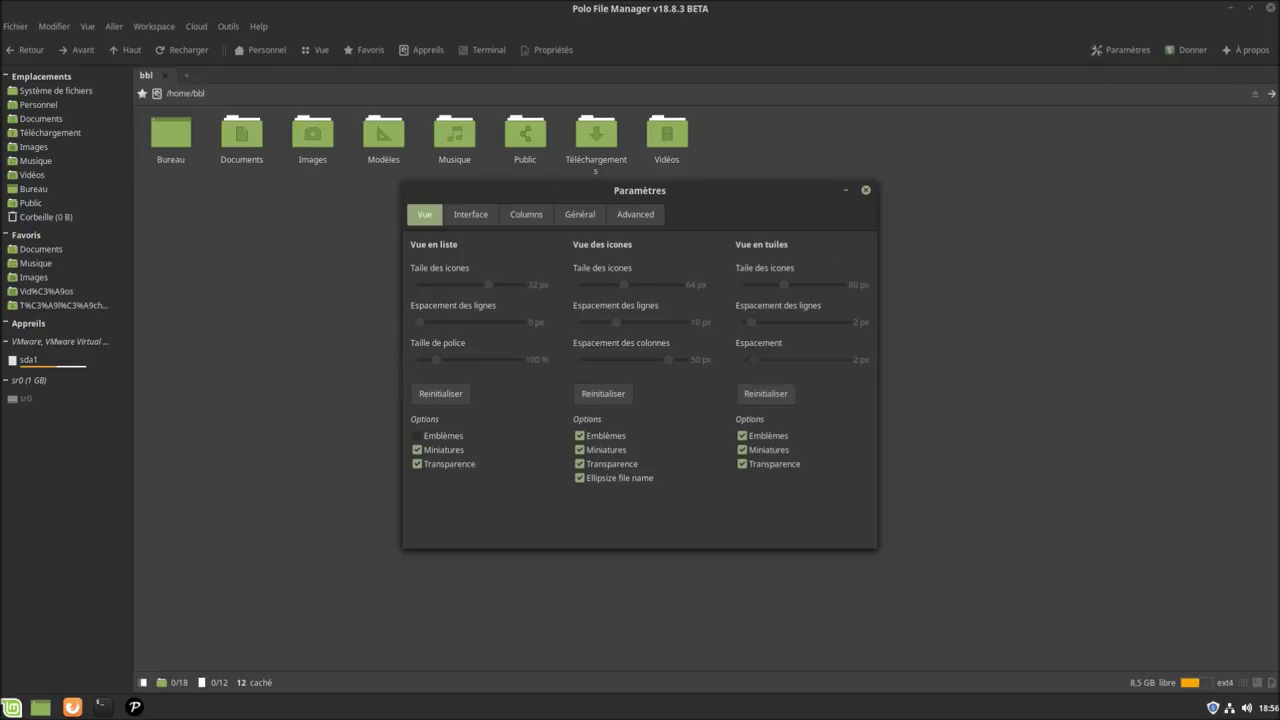
pyautogui.click(865, 191)
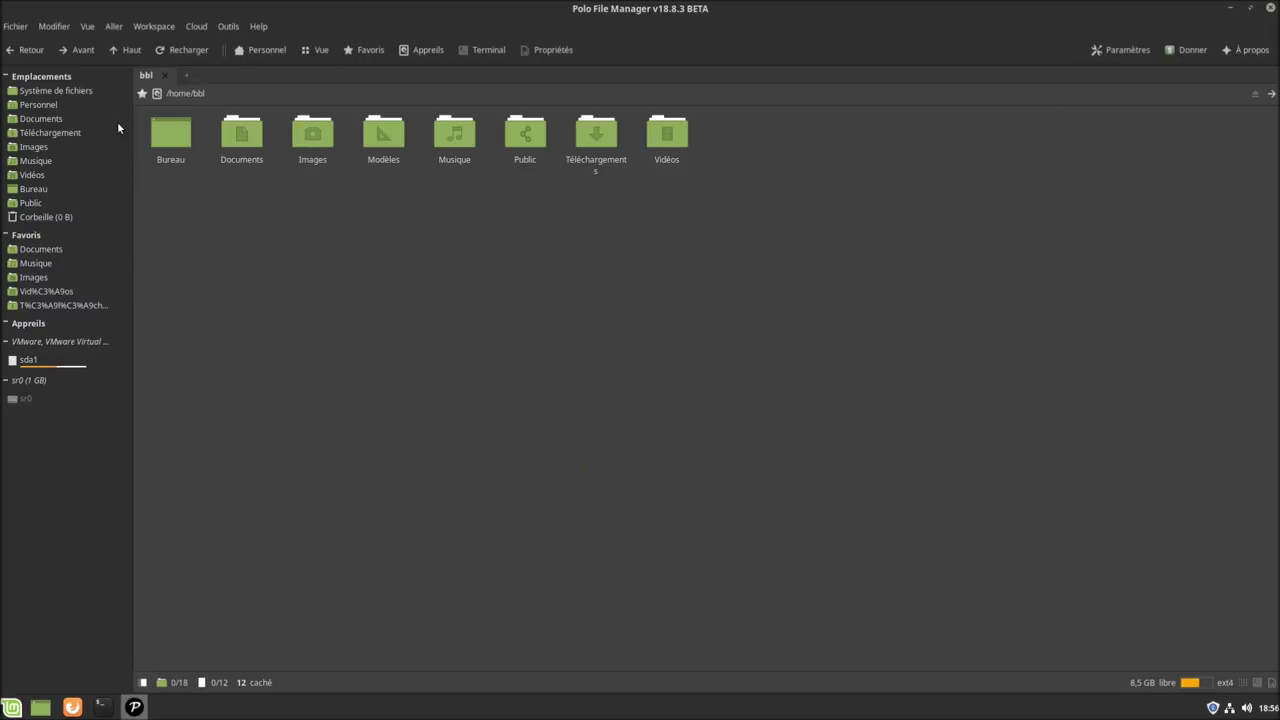
# Examine Polo's view and sorting options and its workspace, cloud account, tools and help commands.
pyautogui.click(88, 27)
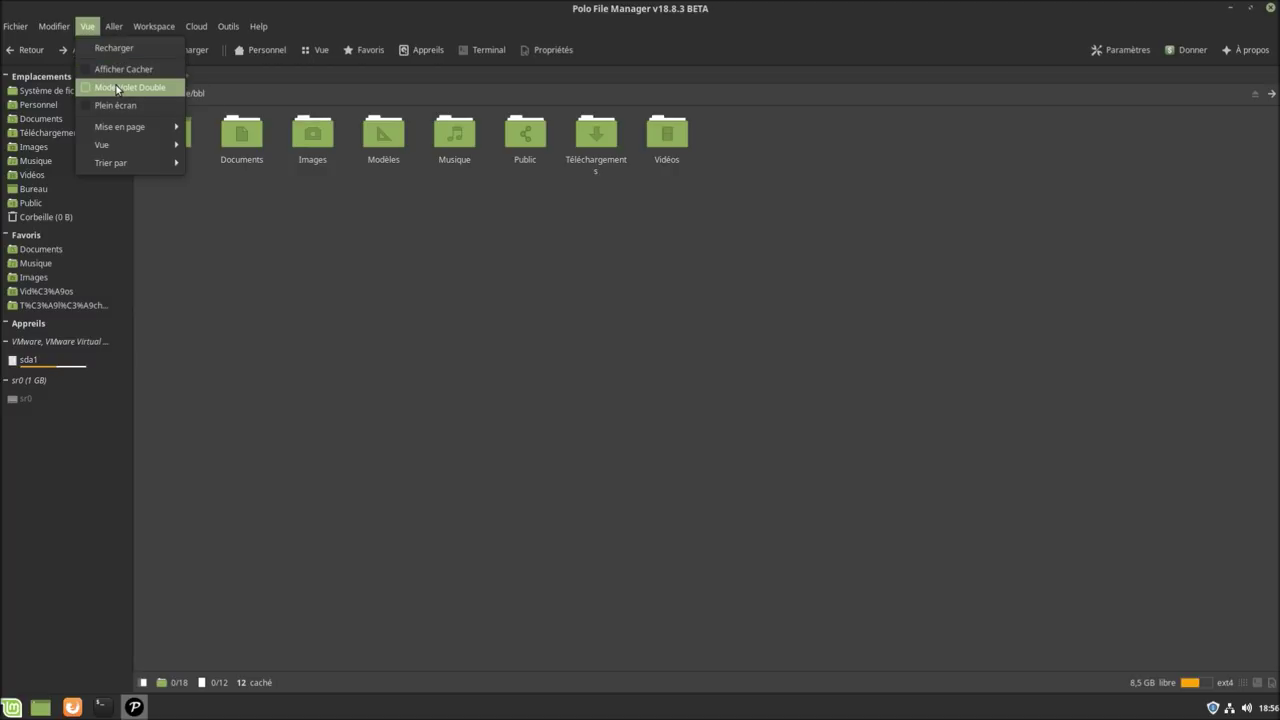
pyautogui.moveTo(118, 133)
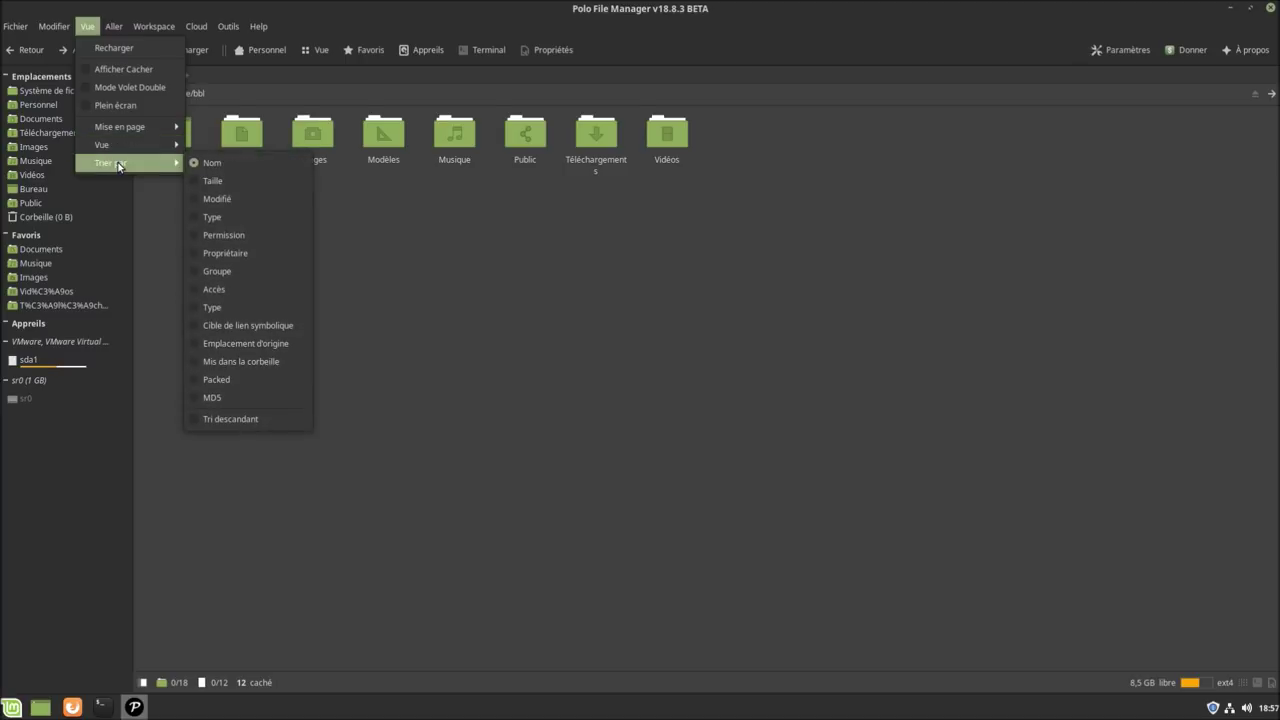
pyautogui.moveTo(112, 26)
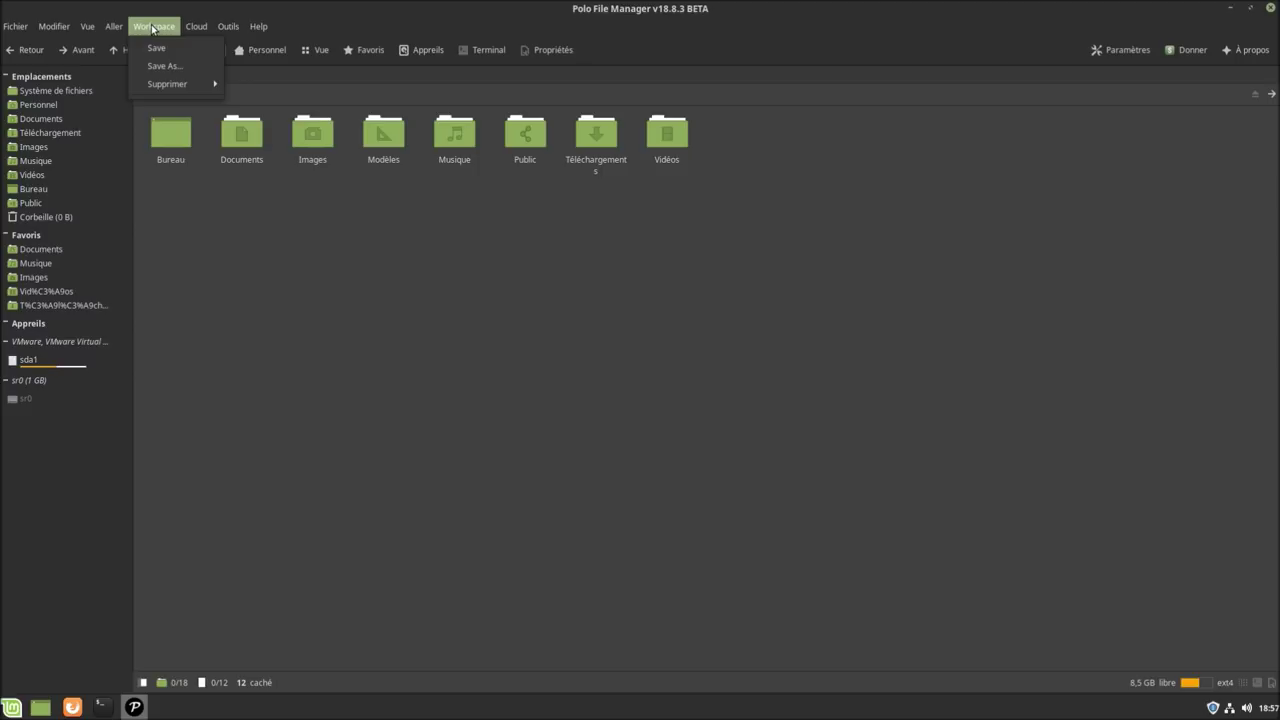
pyautogui.click(189, 28)
pyautogui.click(193, 30)
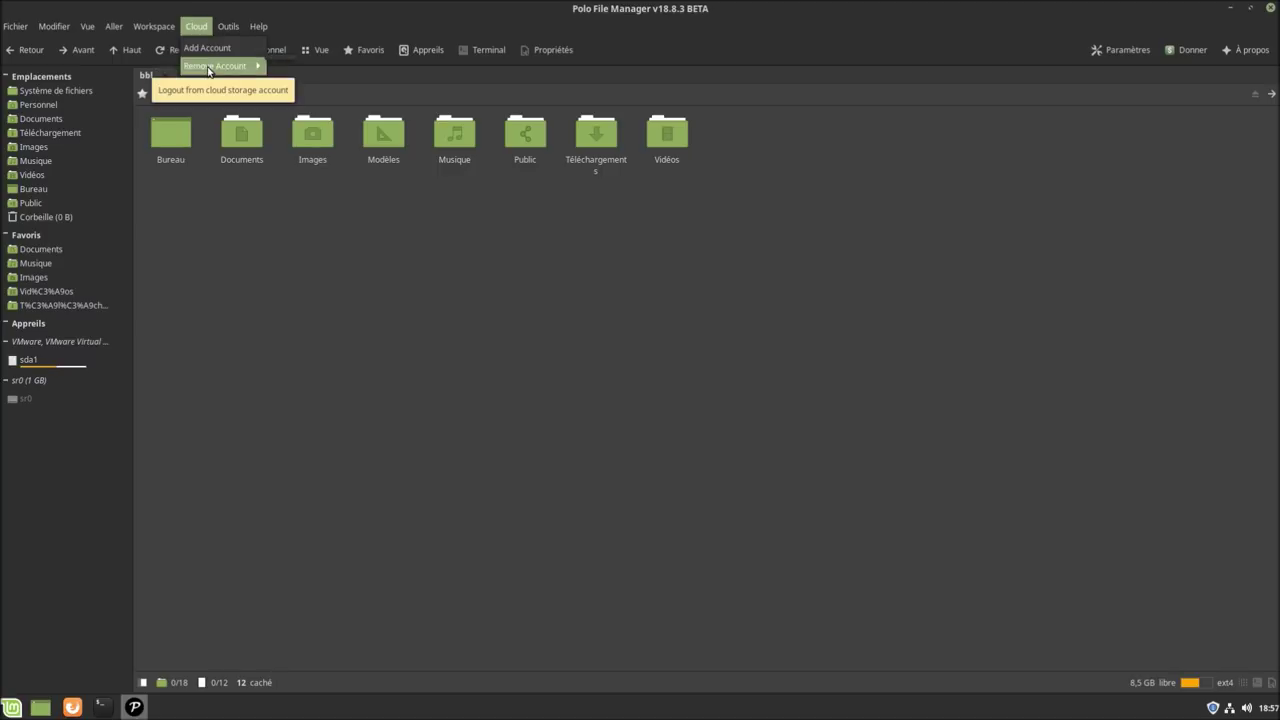
pyautogui.moveTo(228, 27)
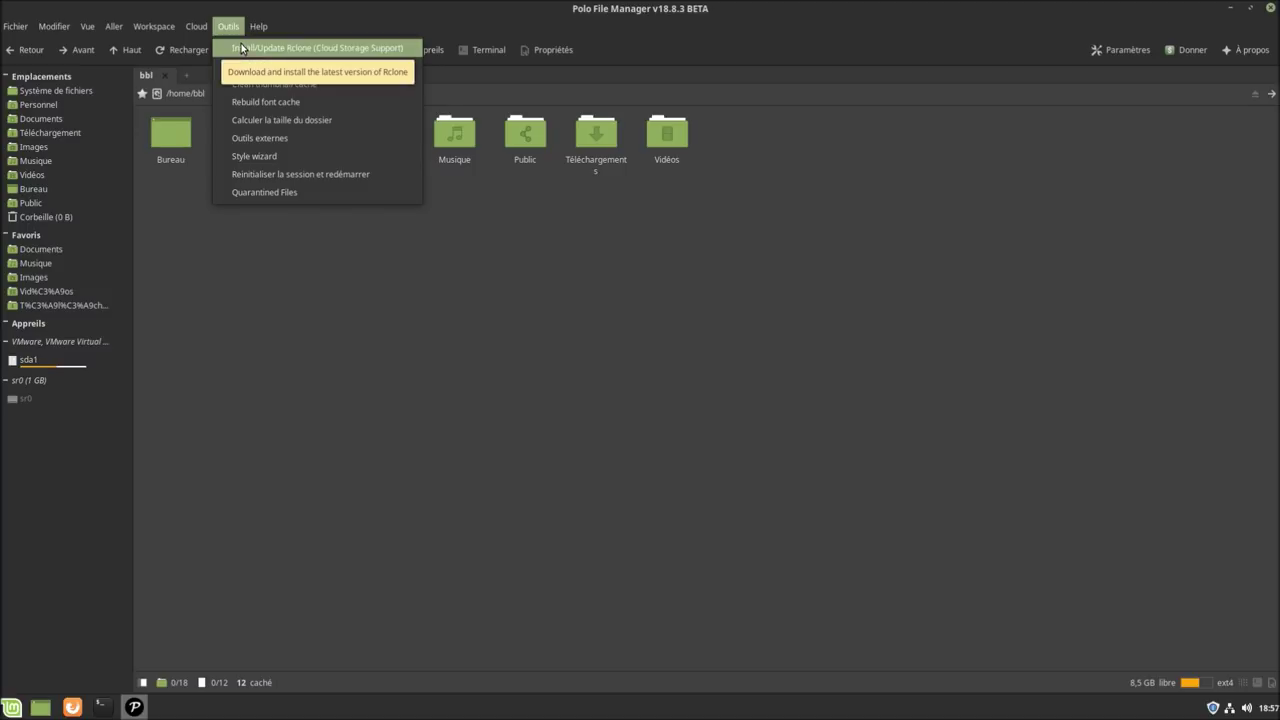
pyautogui.click(228, 27)
pyautogui.click(200, 28)
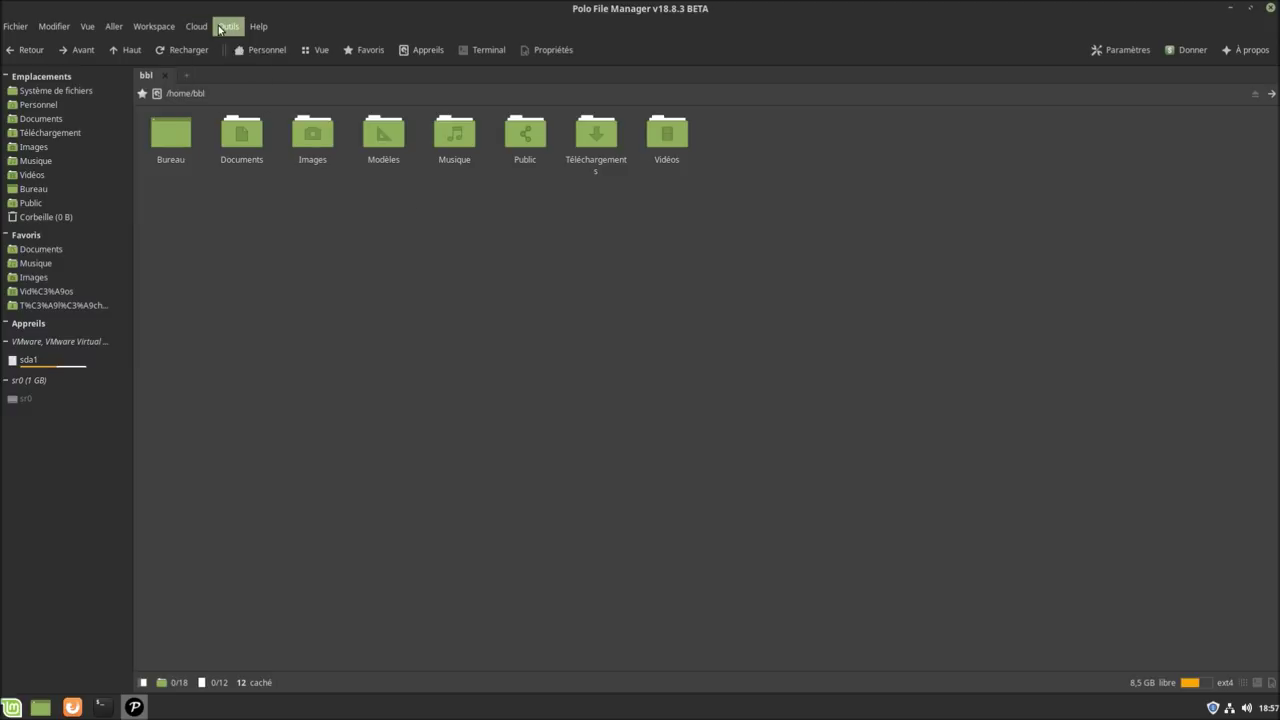
pyautogui.moveTo(228, 28)
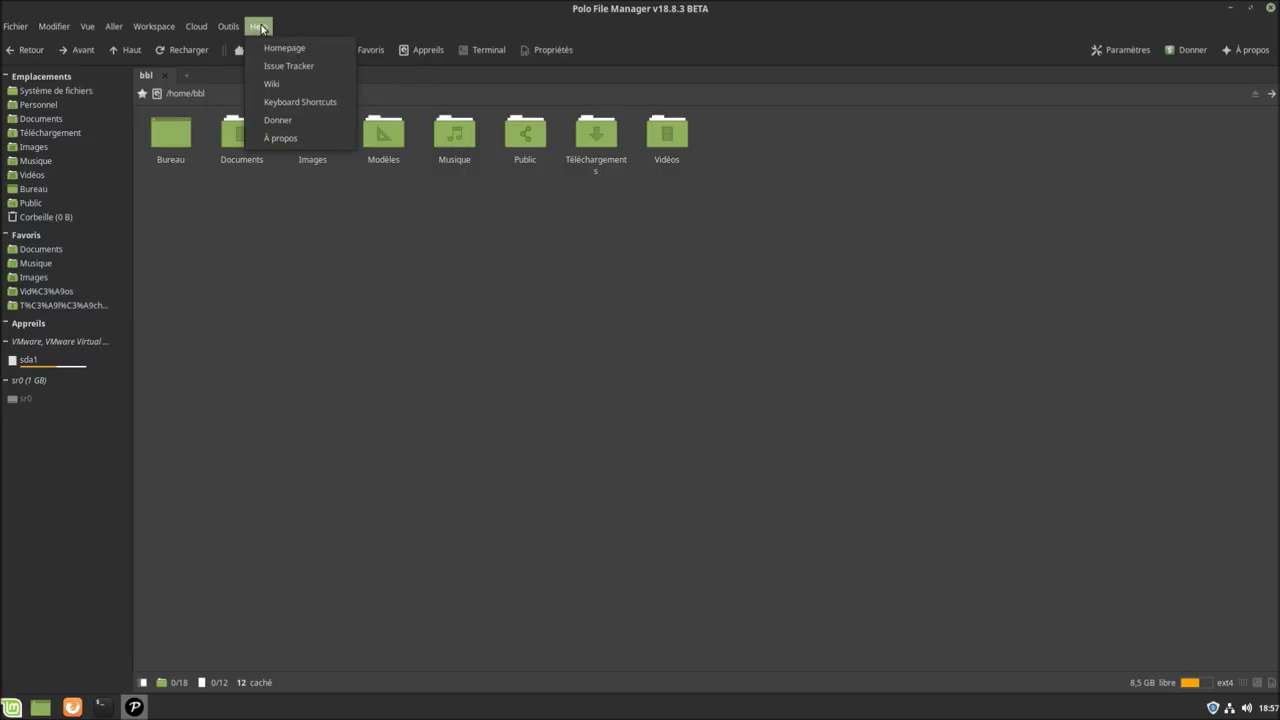
pyautogui.click(319, 264)
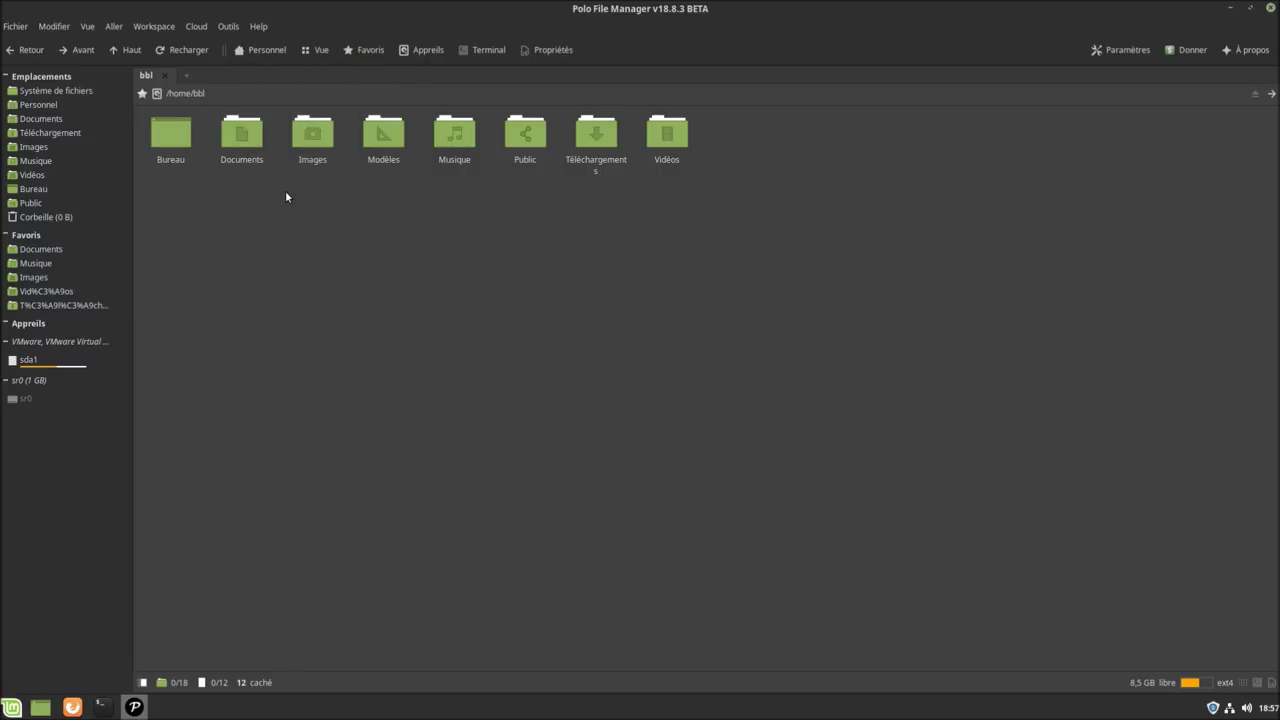
# Open the Téléchargement folder and return to the personal folder.
pyautogui.click(270, 55)
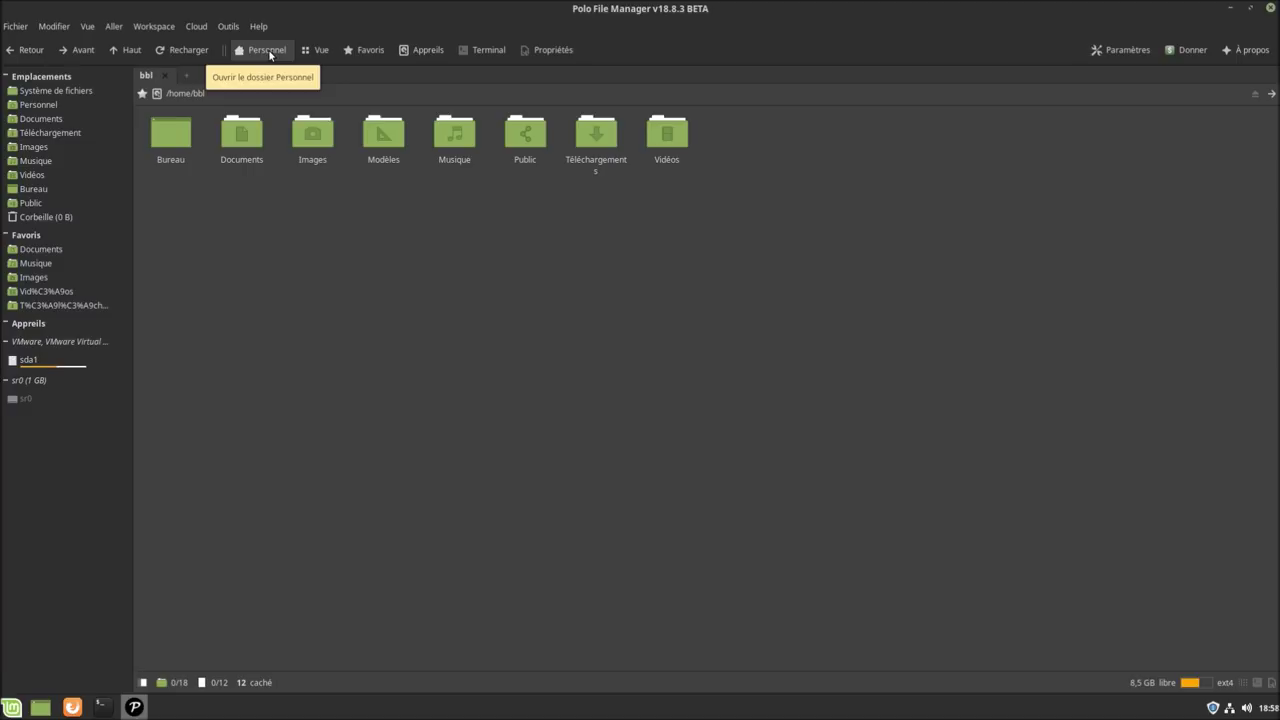
pyautogui.click(270, 55)
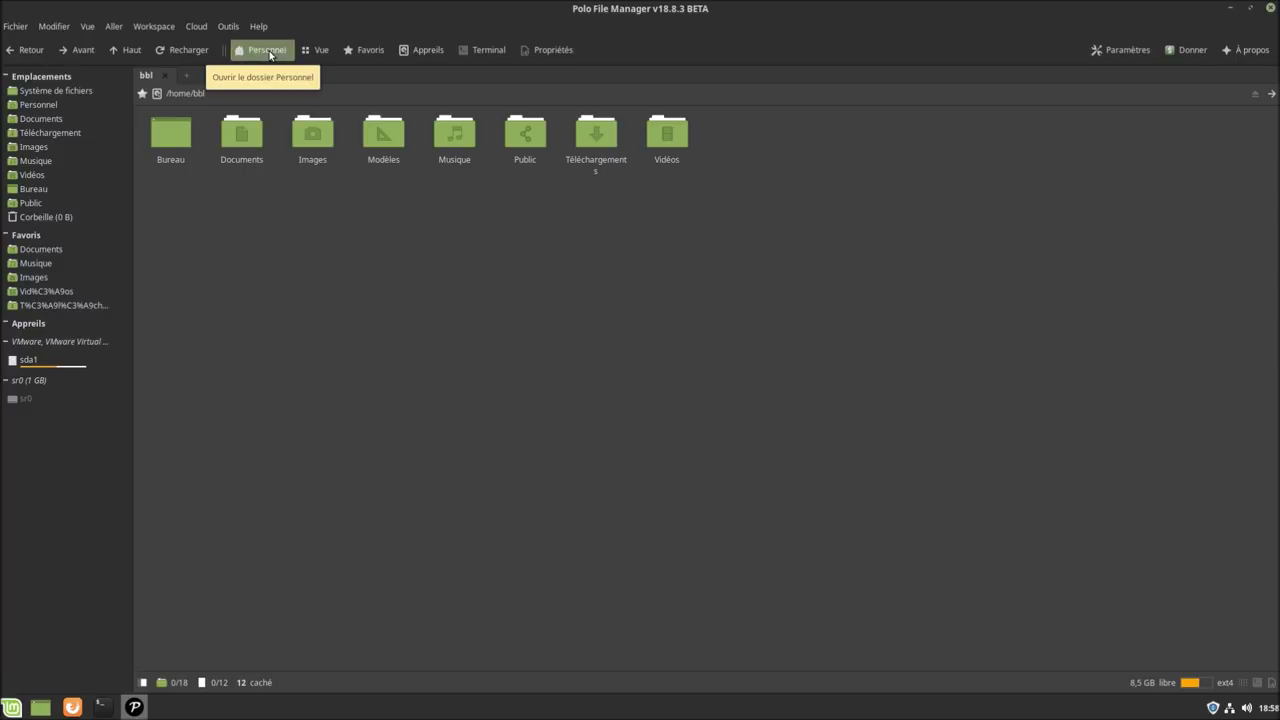
pyautogui.click(61, 131)
pyautogui.click(272, 51)
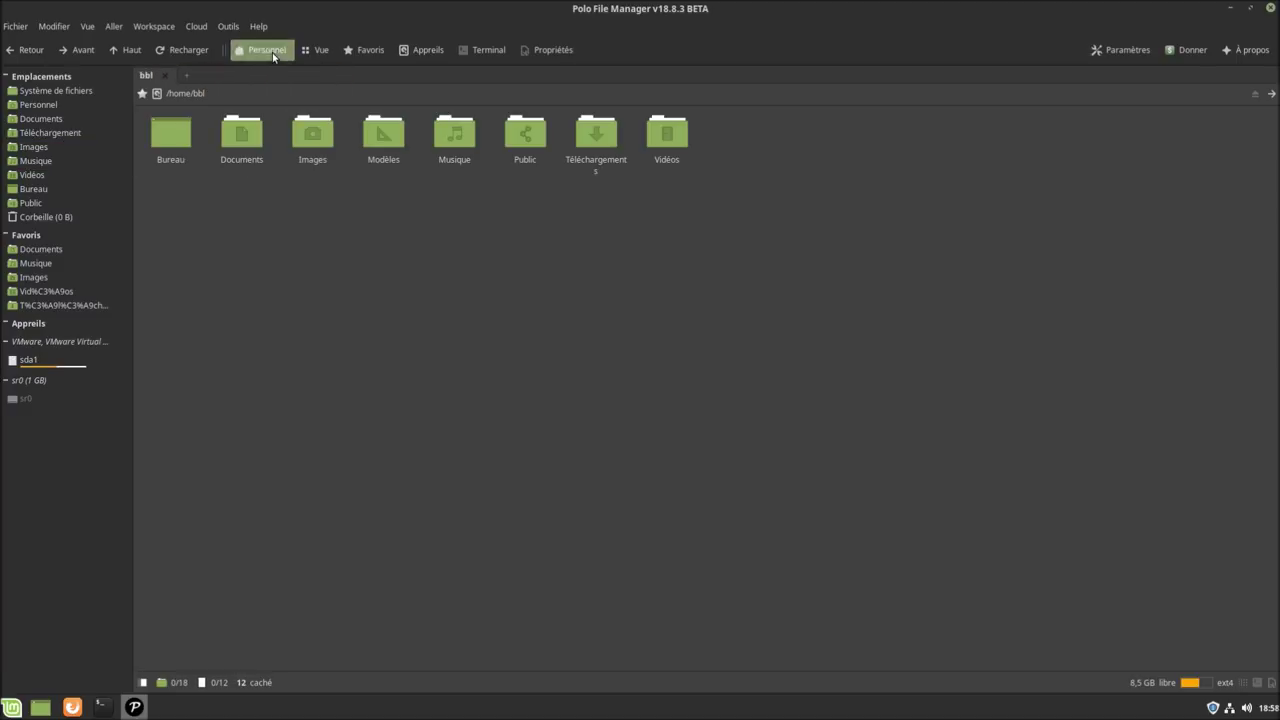
# Switch the personal folder to list view and back to icon view.
pyautogui.click(309, 50)
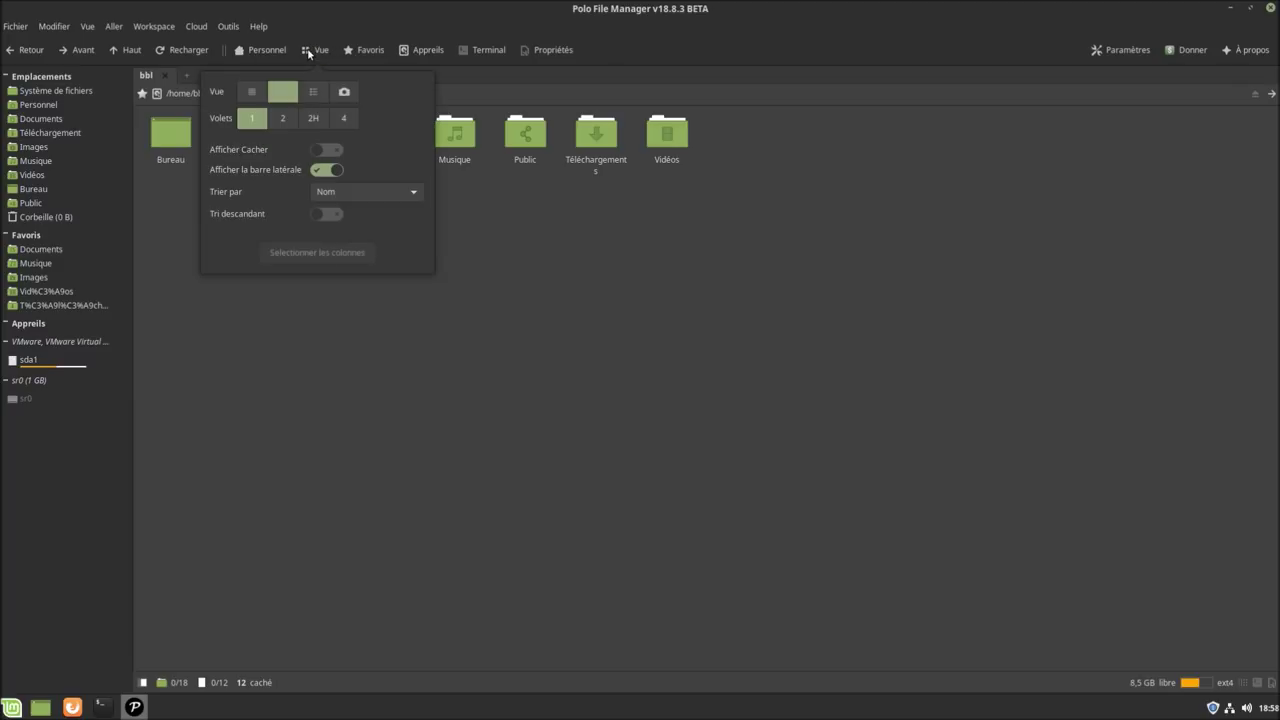
pyautogui.click(253, 94)
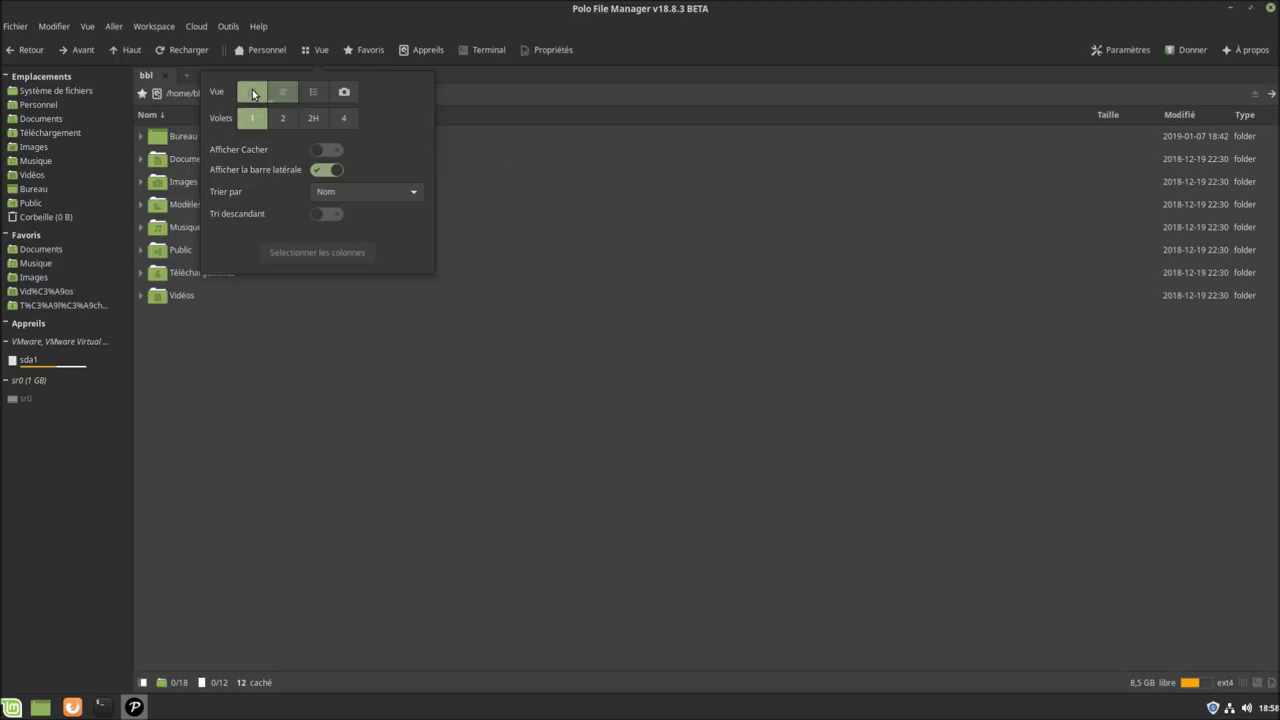
pyautogui.click(334, 466)
pyautogui.click(321, 52)
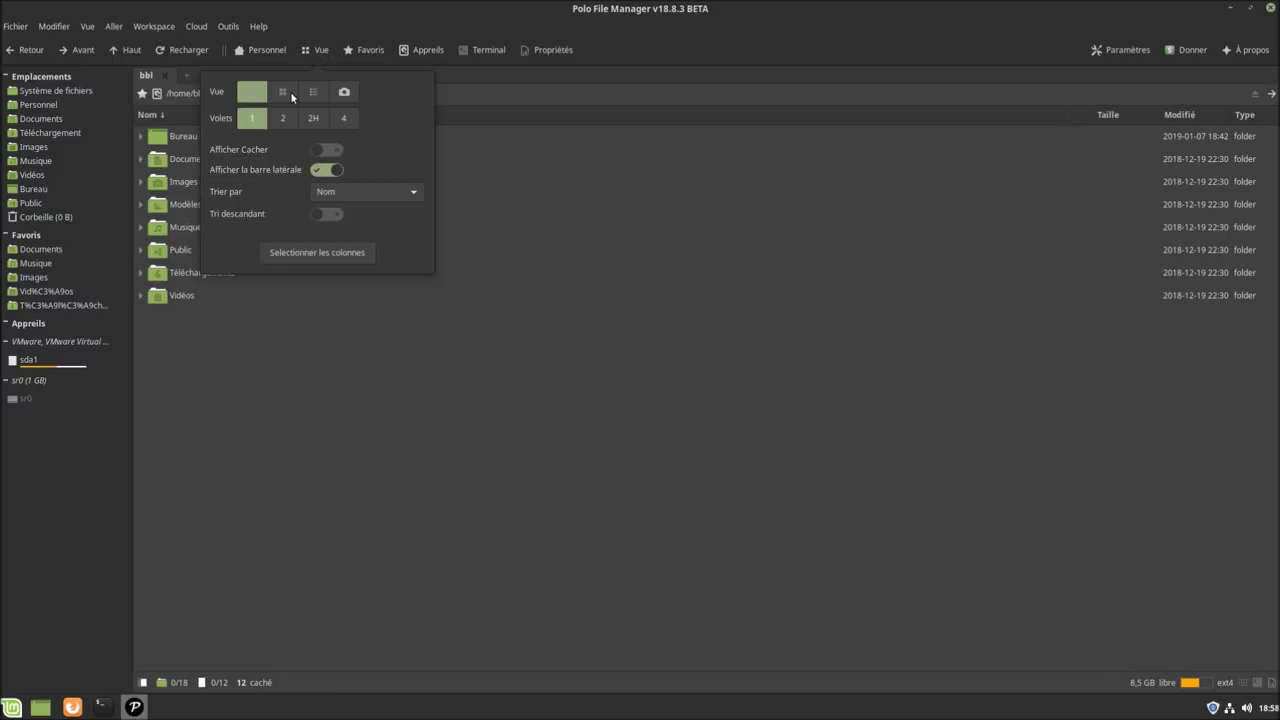
pyautogui.click(285, 93)
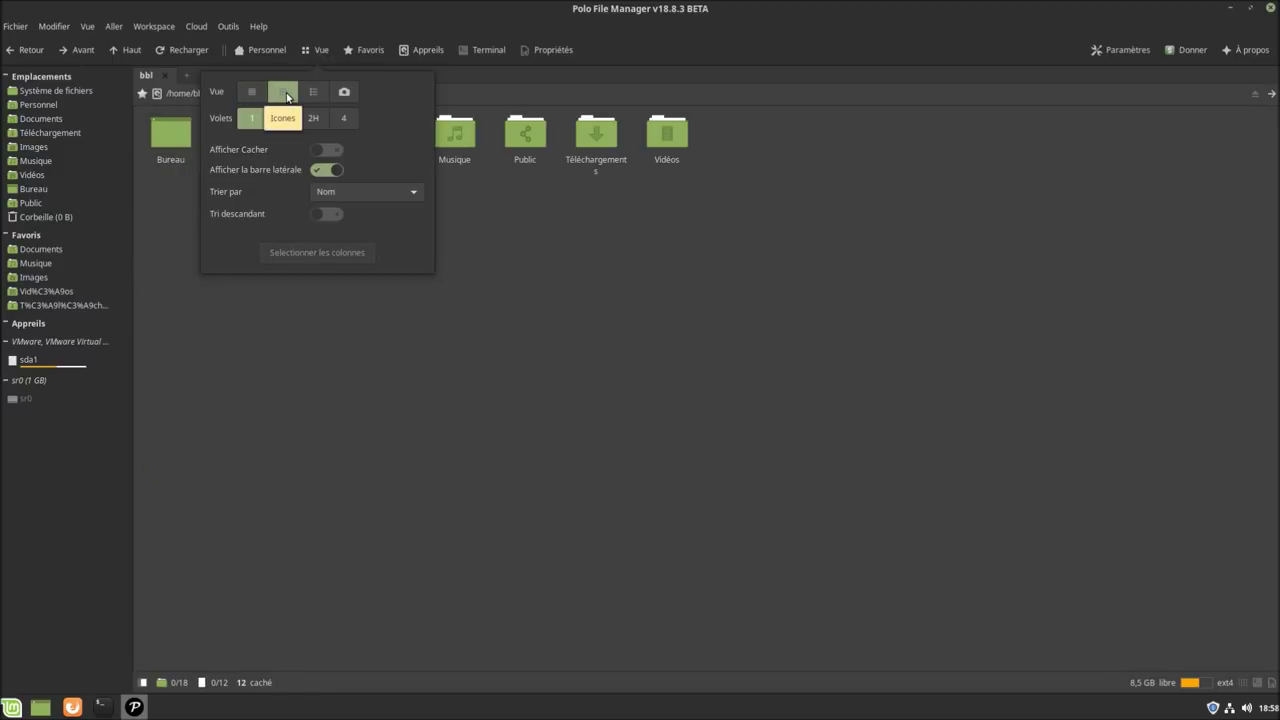
pyautogui.click(326, 433)
# Try the tile, media and list views on the personal folder, and return to icon view.
pyautogui.click(323, 51)
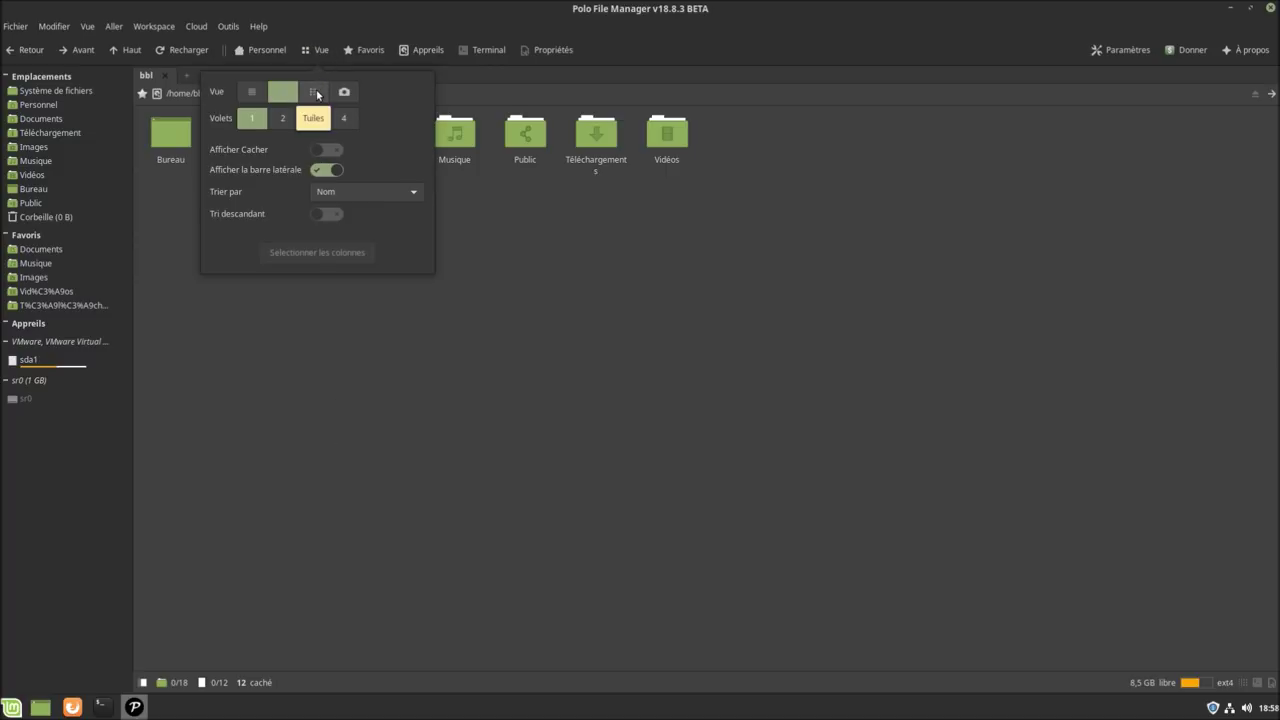
pyautogui.click(317, 93)
pyautogui.click(369, 397)
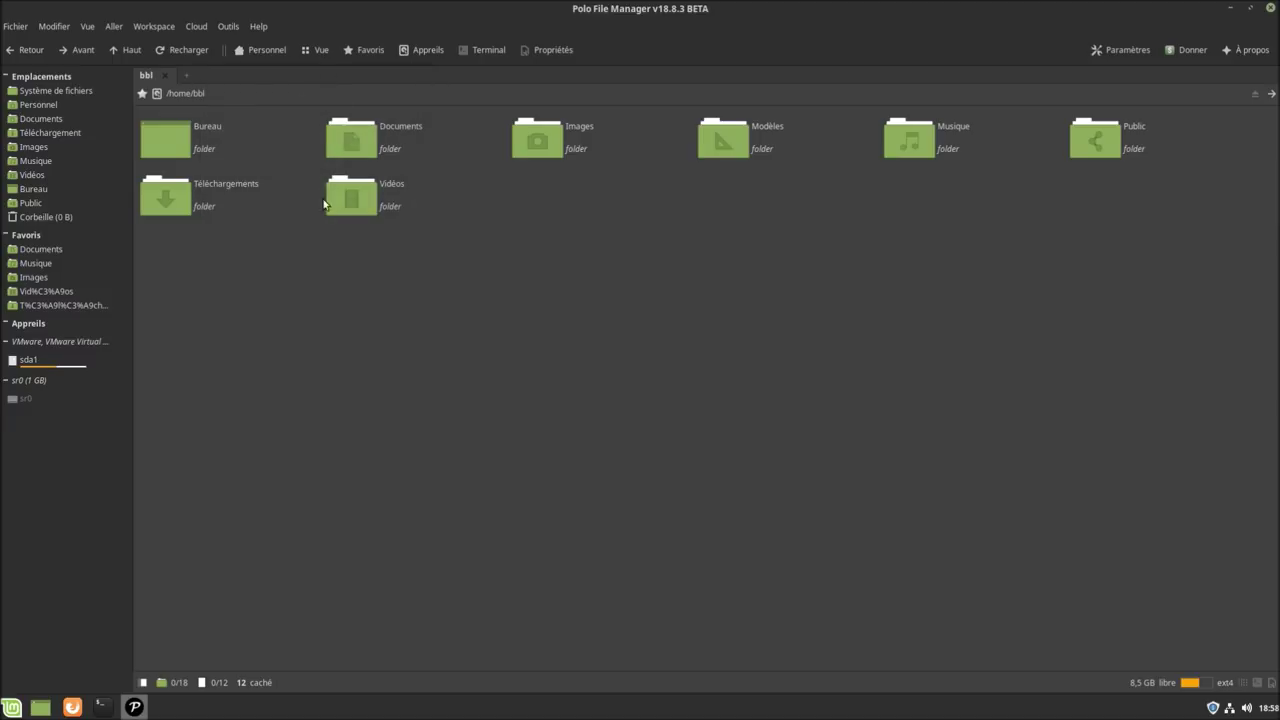
pyautogui.click(322, 51)
pyautogui.click(344, 92)
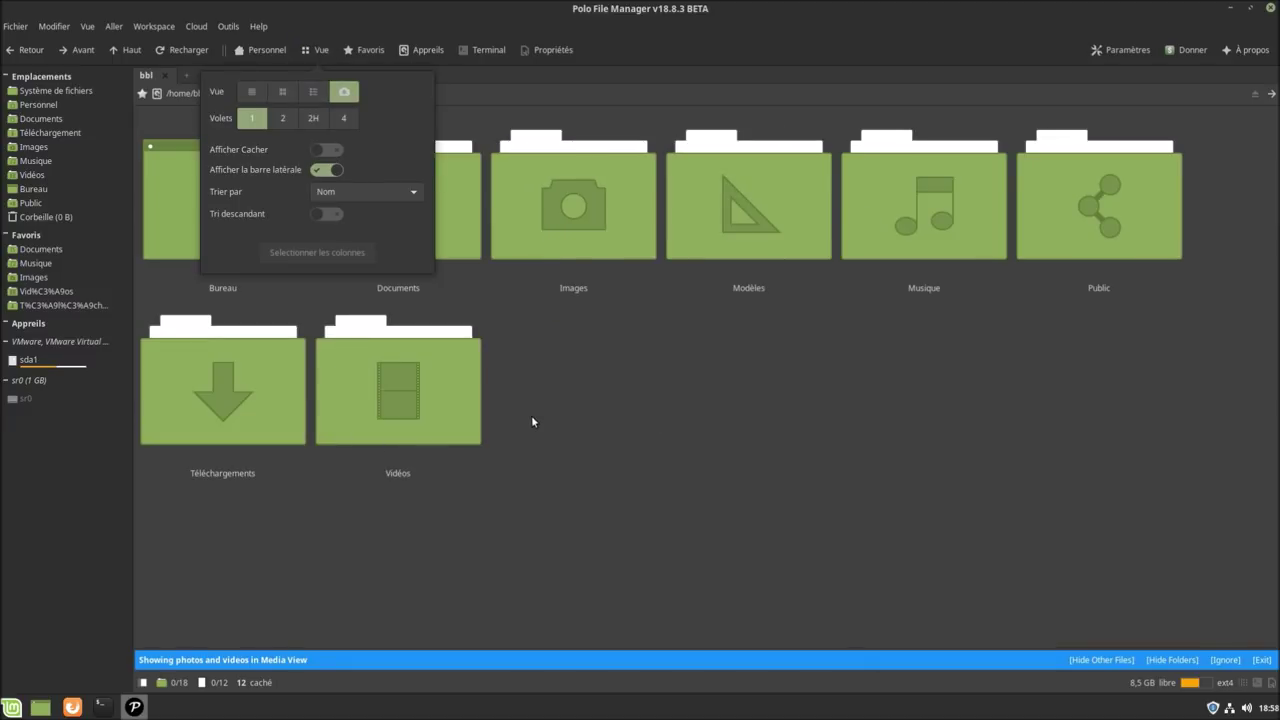
pyautogui.click(252, 92)
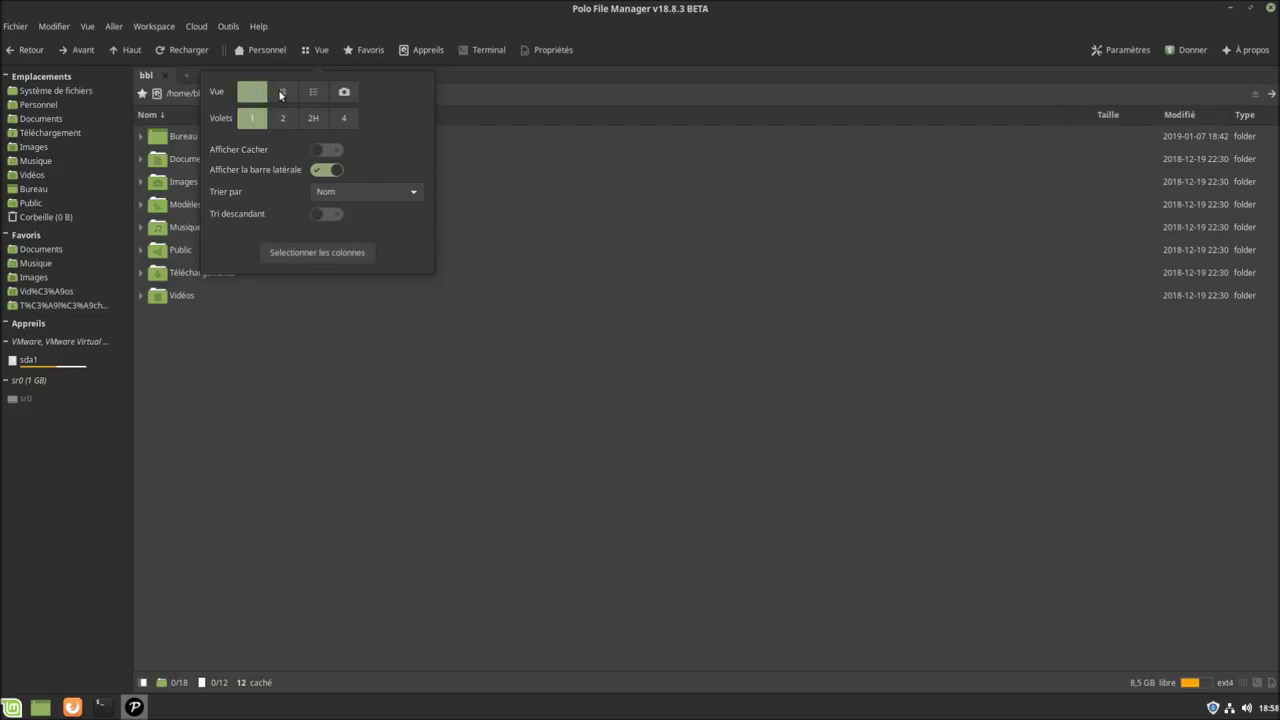
pyautogui.click(282, 93)
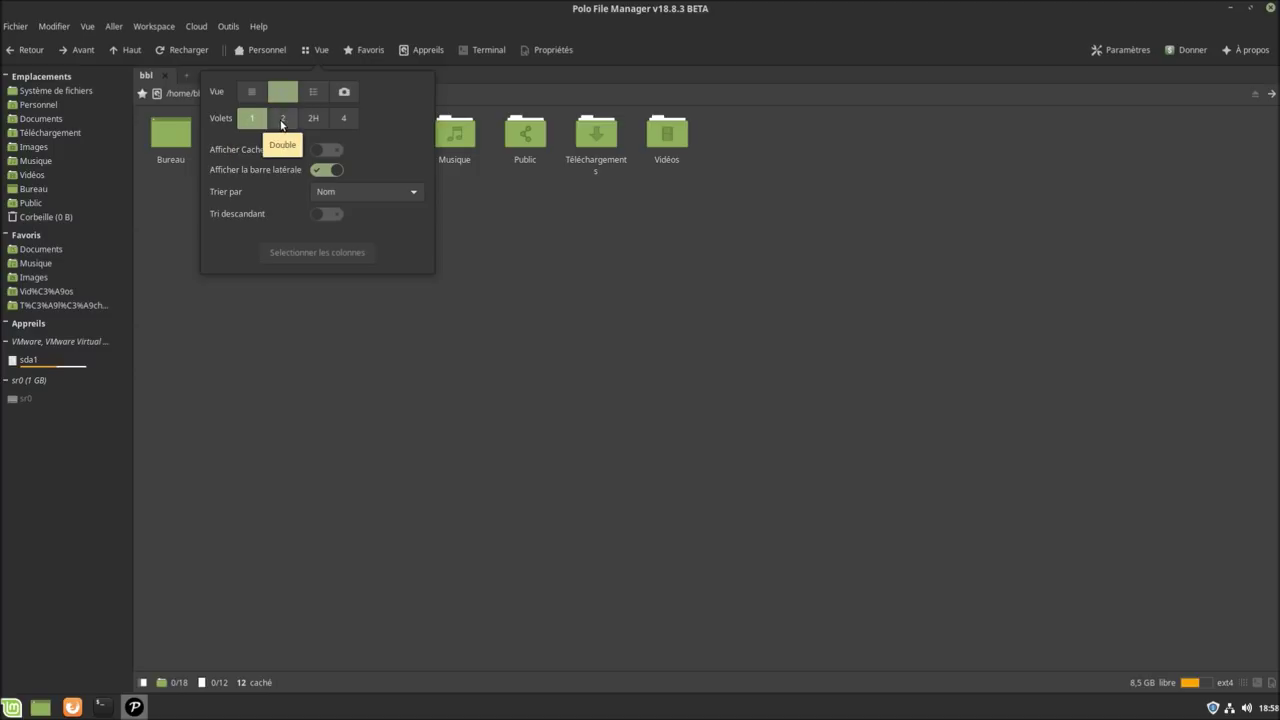
# Split the window into two side-by-side panes of about equal width, and switch between the single and double layouts.
pyautogui.click(282, 119)
pyautogui.click(1043, 366)
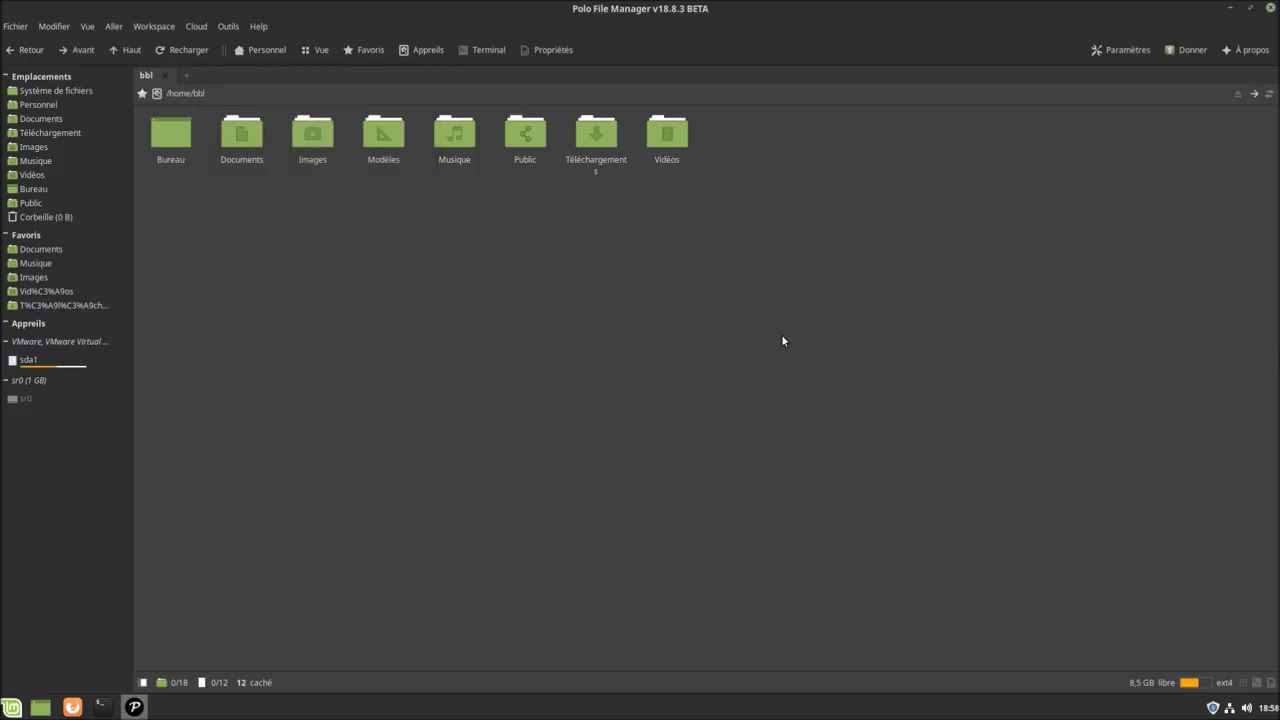
pyautogui.moveTo(1276, 286); pyautogui.dragTo(707, 283)
pyautogui.click(316, 53)
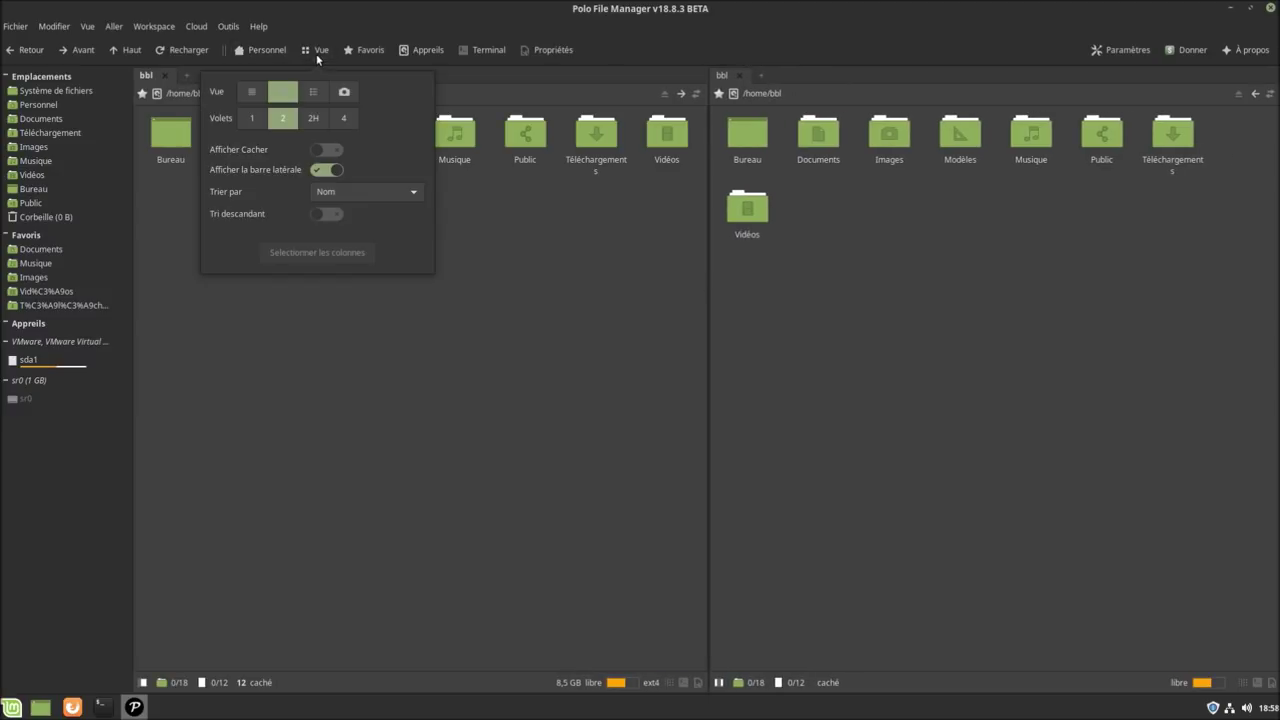
pyautogui.click(250, 121)
pyautogui.click(284, 118)
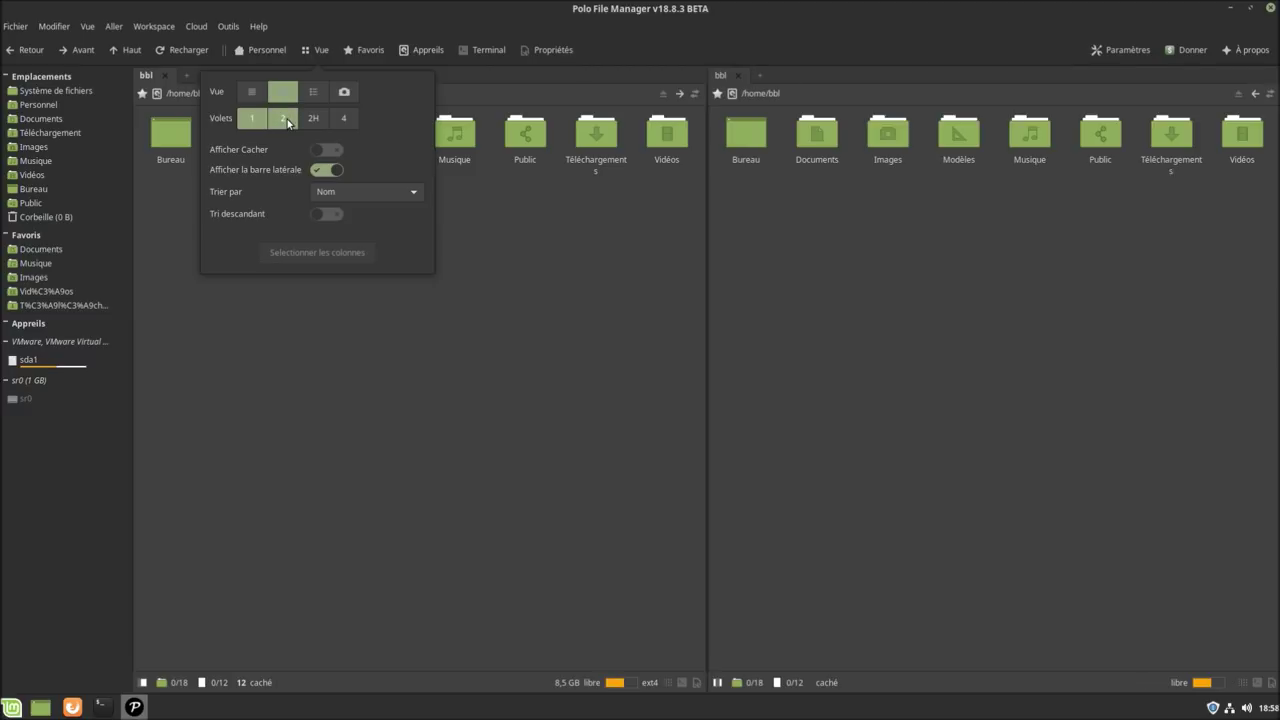
# Try the horizontal two-pane and the four-pane layouts, and return to a single pane.
pyautogui.click(318, 121)
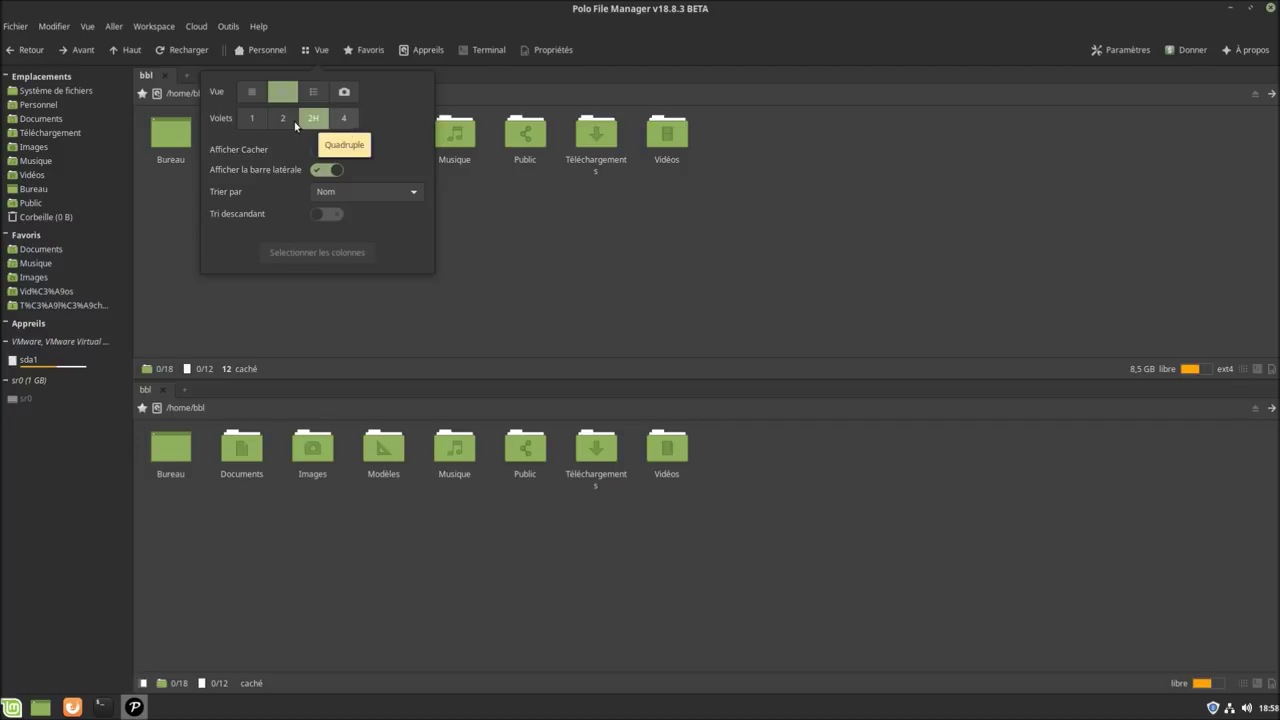
pyautogui.click(258, 122)
pyautogui.click(352, 118)
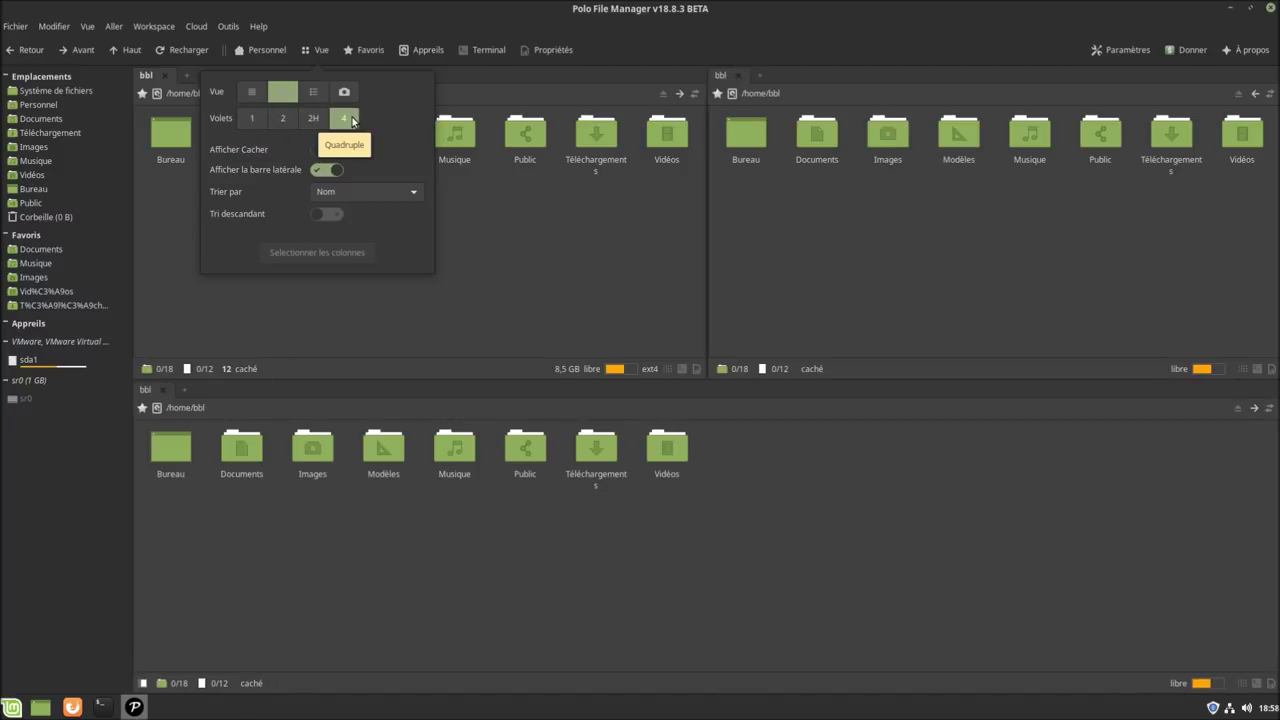
pyautogui.click(284, 119)
pyautogui.click(347, 120)
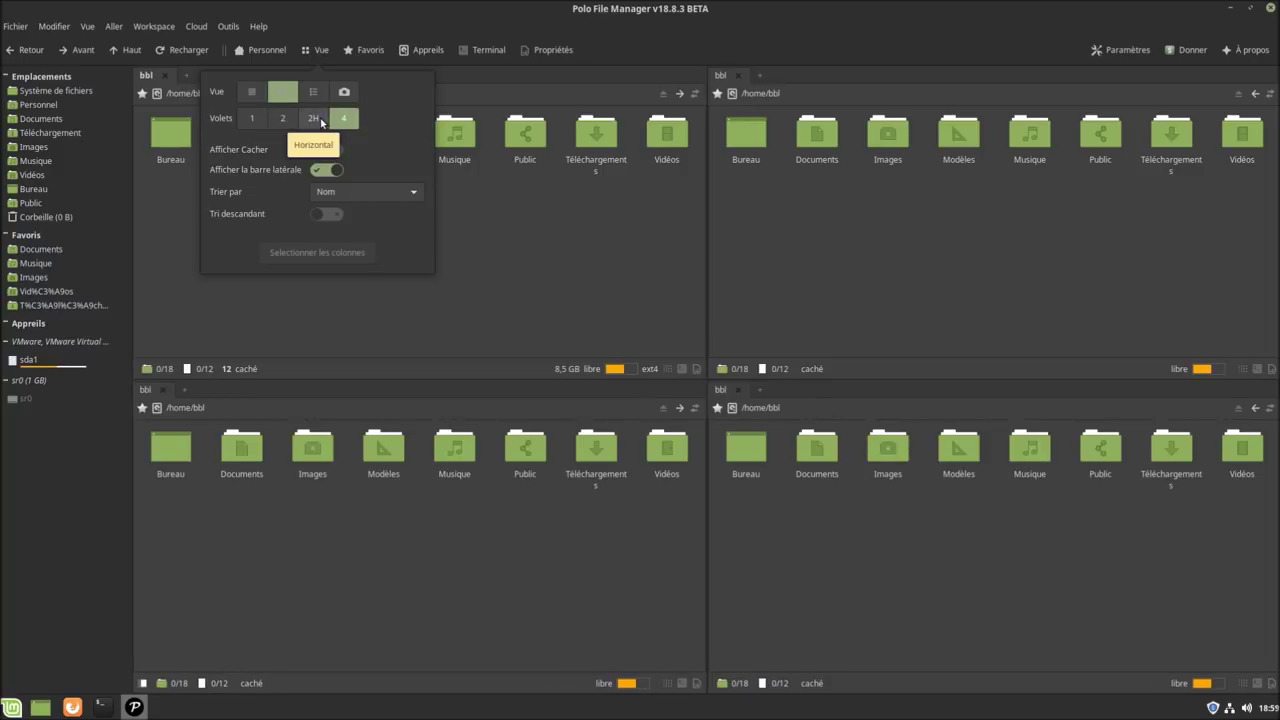
pyautogui.click(251, 121)
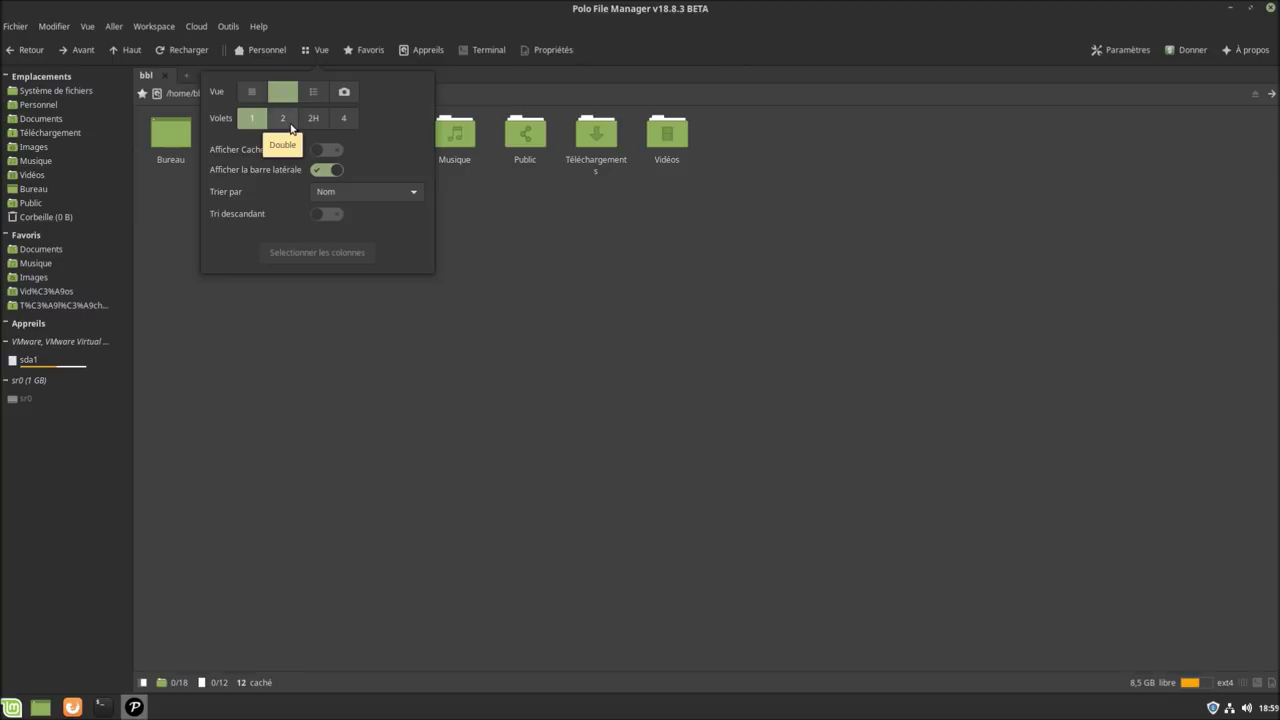
# Cycle once more through the 2, 2H and 4 pane layouts in order, ending on the single pane.
pyautogui.click(291, 127)
pyautogui.click(313, 121)
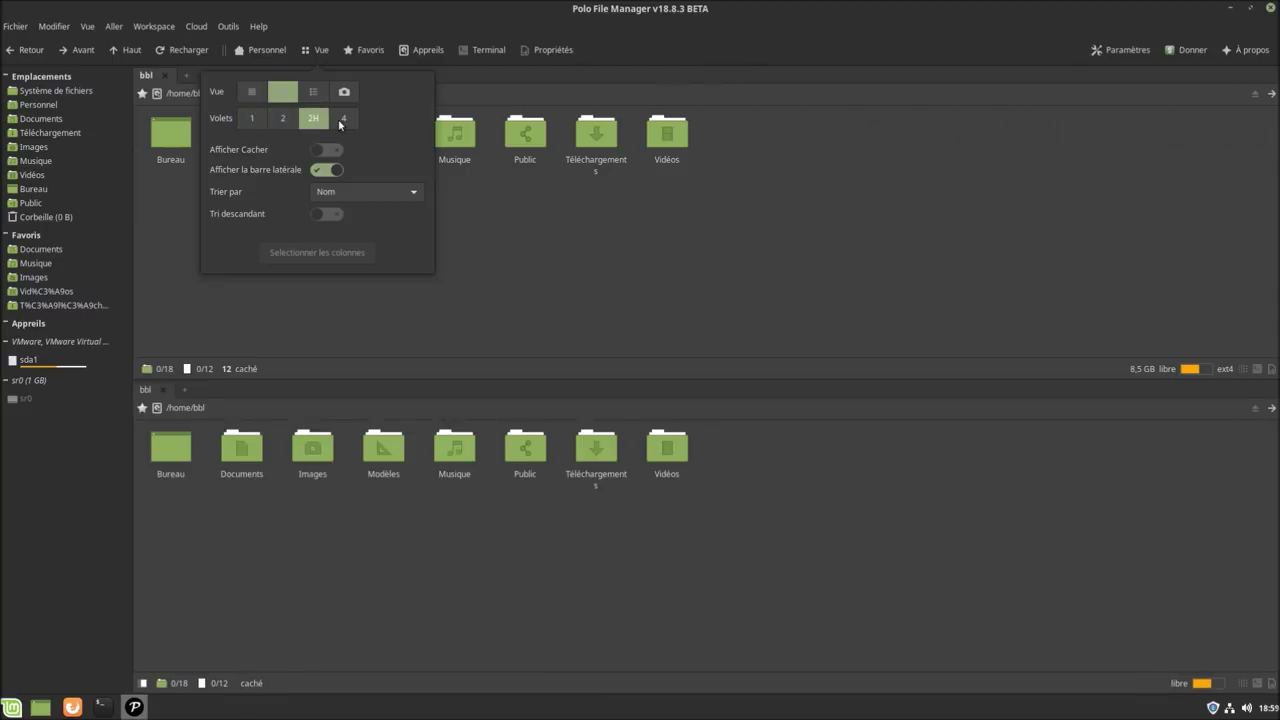
pyautogui.click(342, 122)
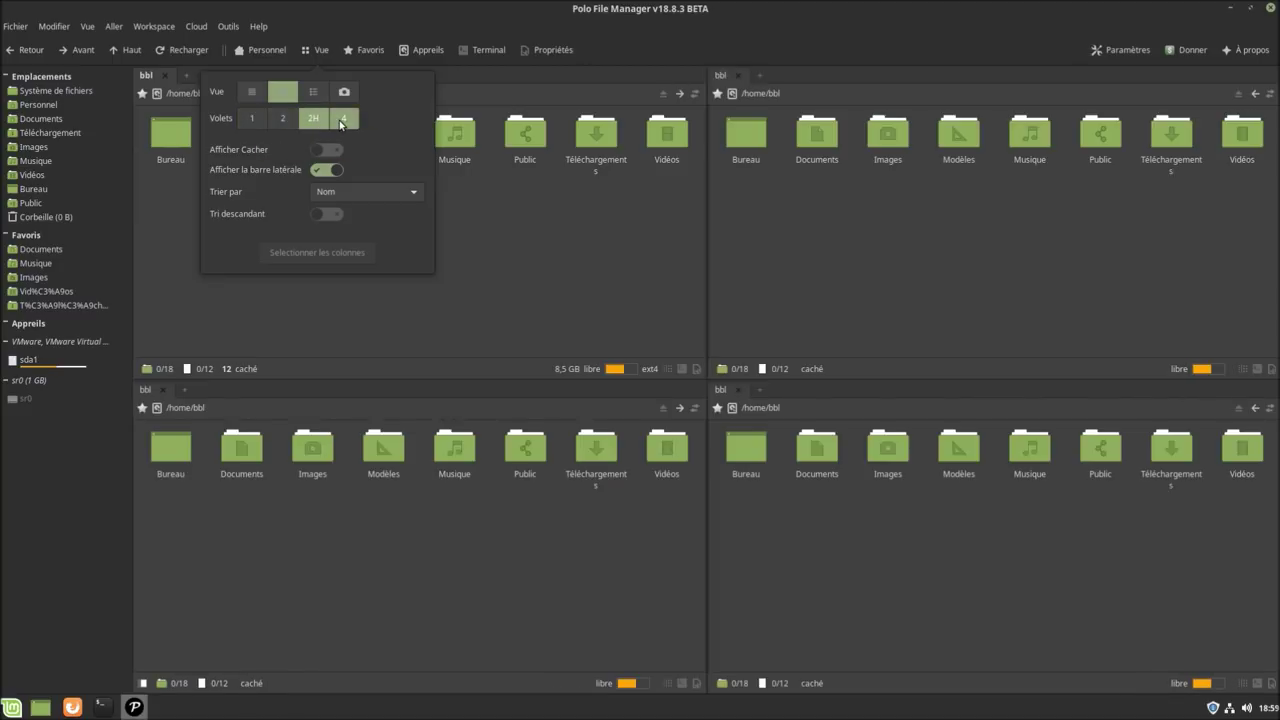
pyautogui.click(249, 121)
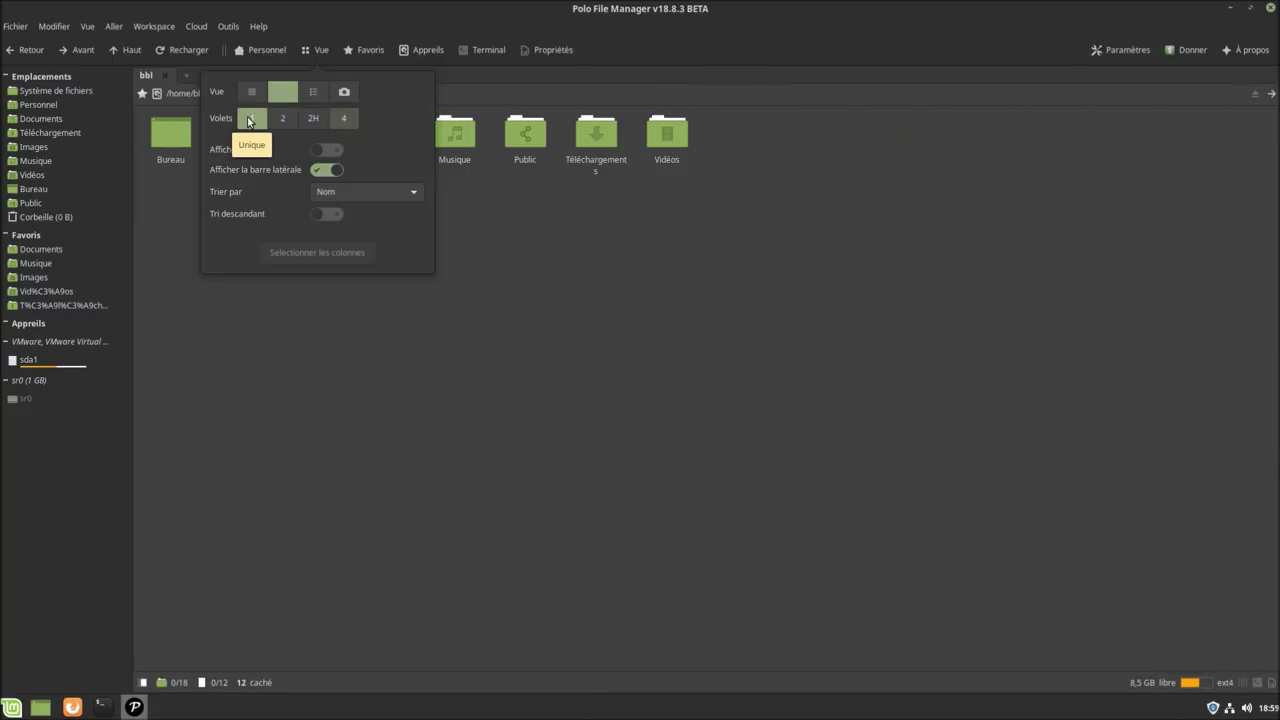
# Toggle the display of hidden files and of the sidebar, restoring both settings.
pyautogui.click(315, 151)
pyautogui.click(321, 152)
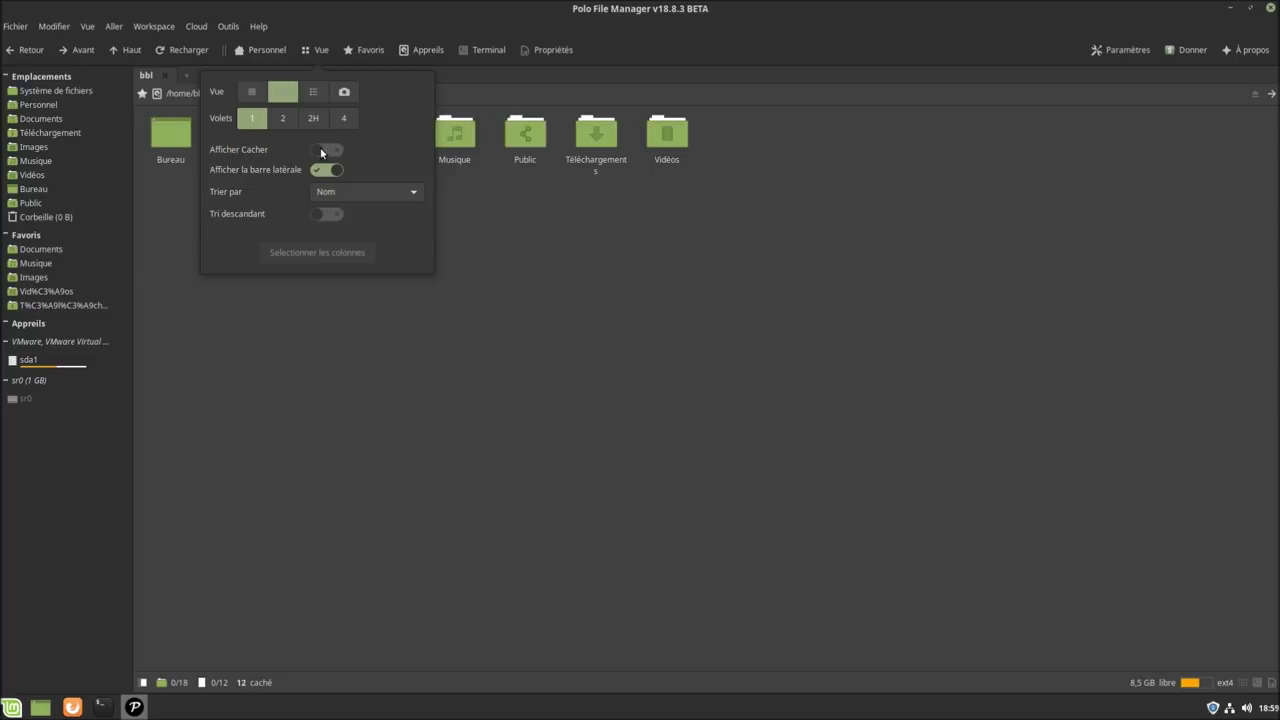
pyautogui.click(333, 174)
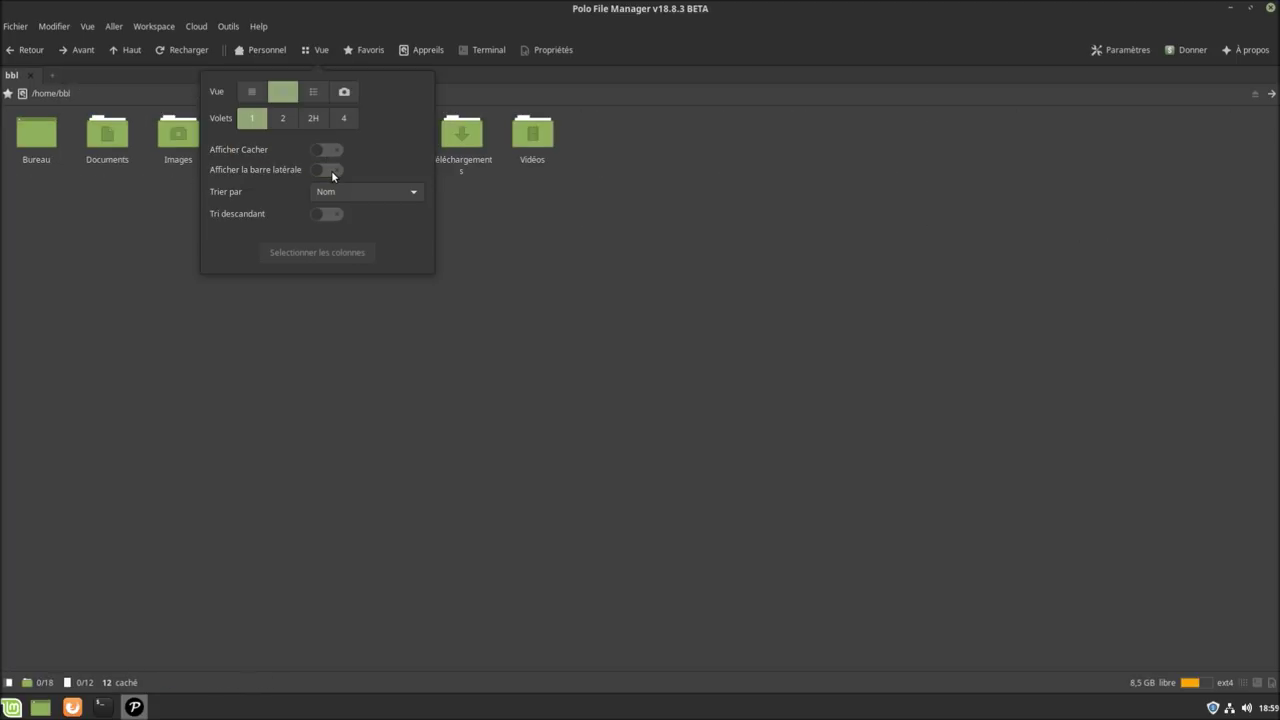
pyautogui.click(333, 172)
# Review the available sort criteria, switch descending sorting on and off, and close the view options.
pyautogui.click(345, 194)
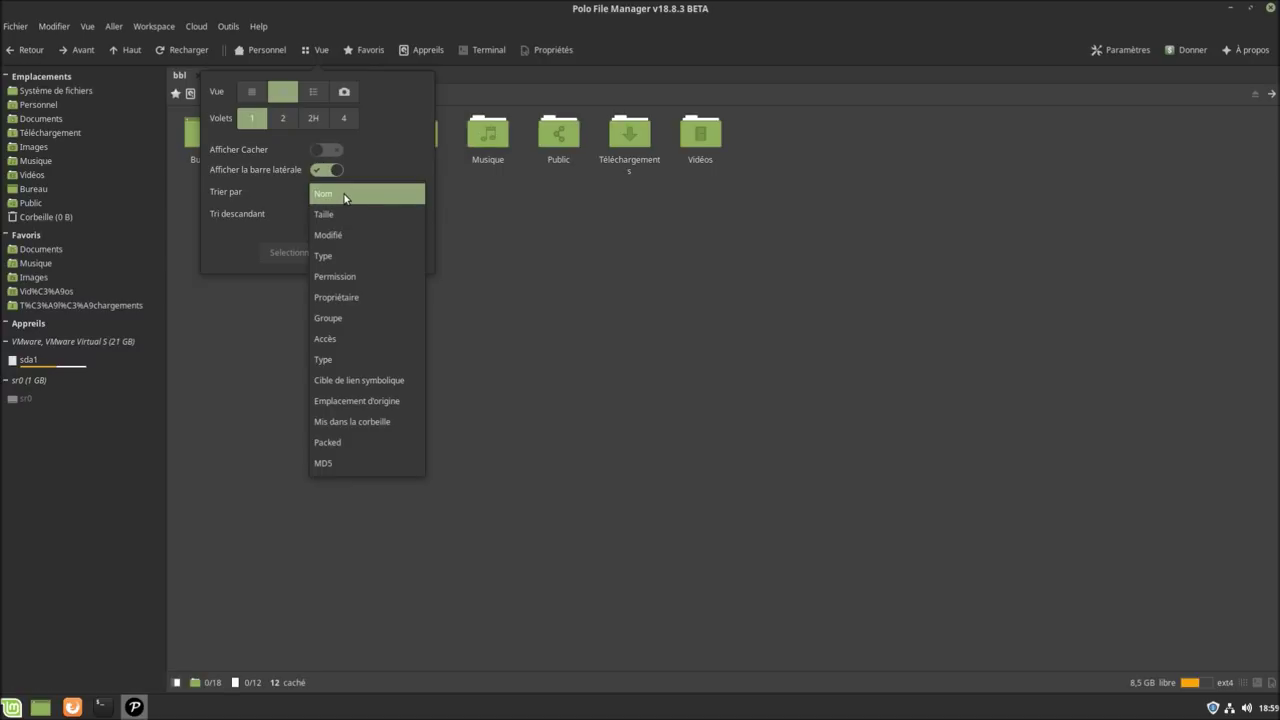
pyautogui.click(223, 241)
pyautogui.click(317, 217)
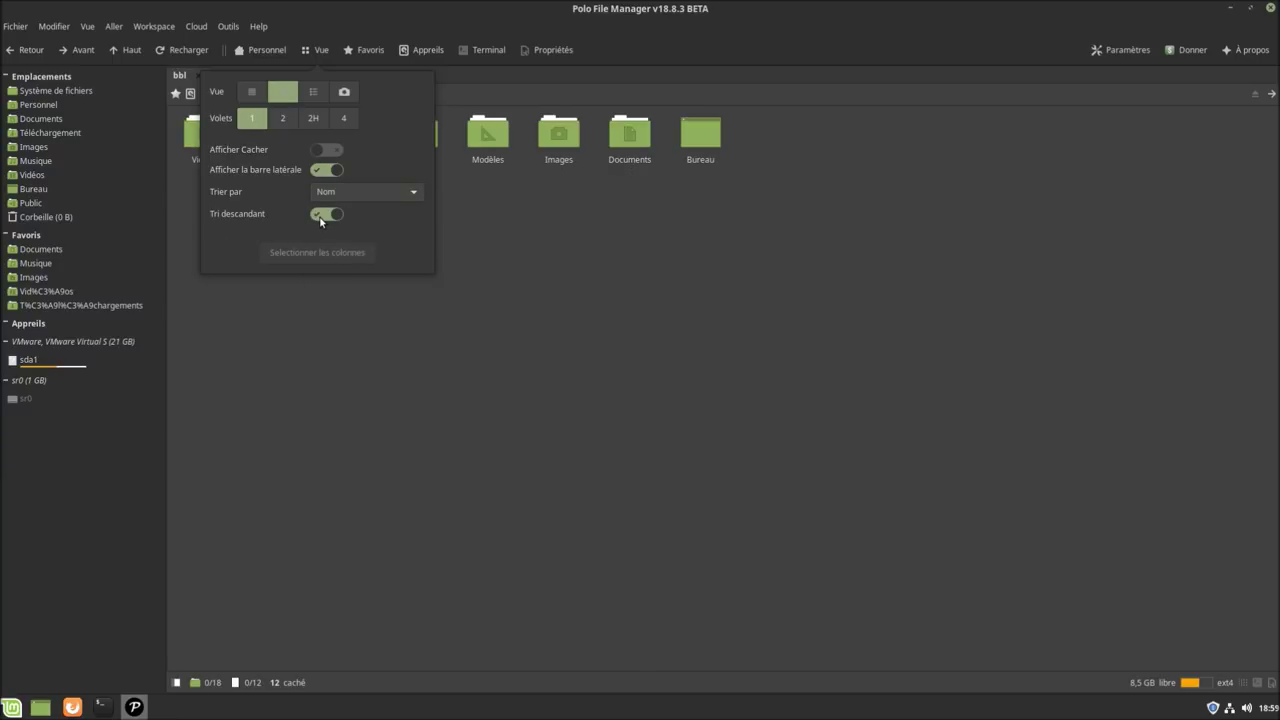
pyautogui.click(317, 216)
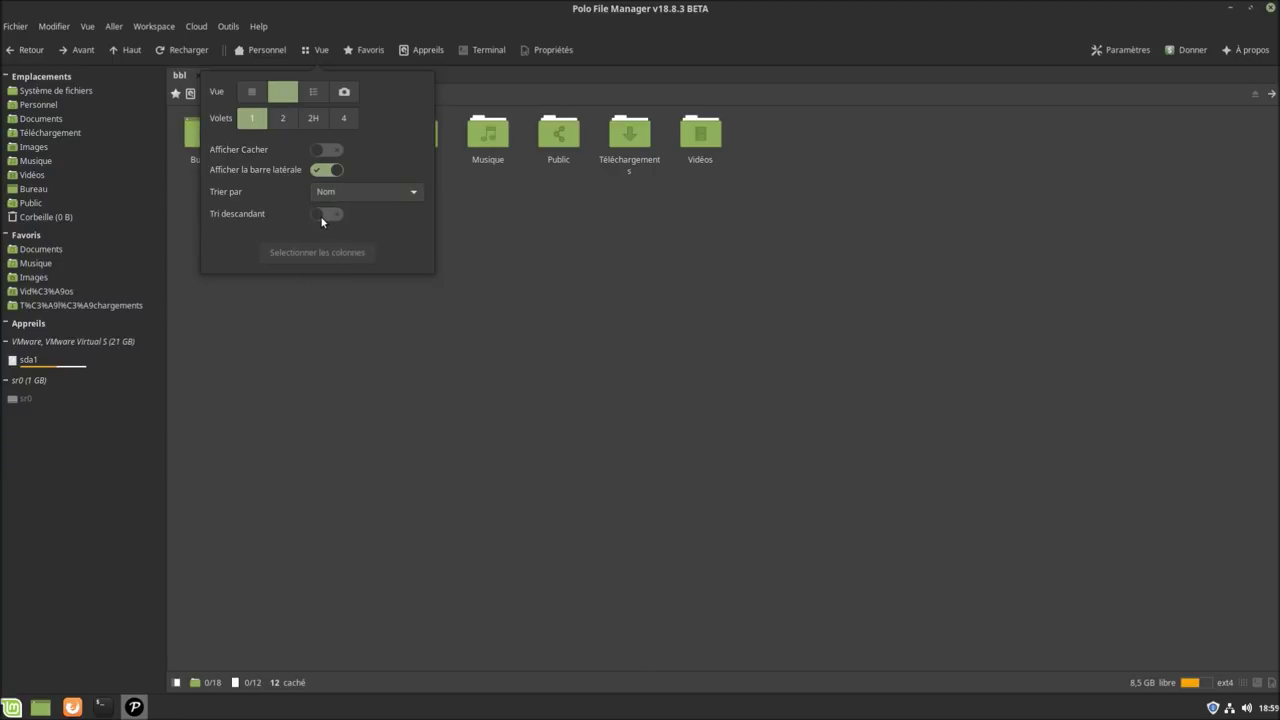
pyautogui.click(483, 377)
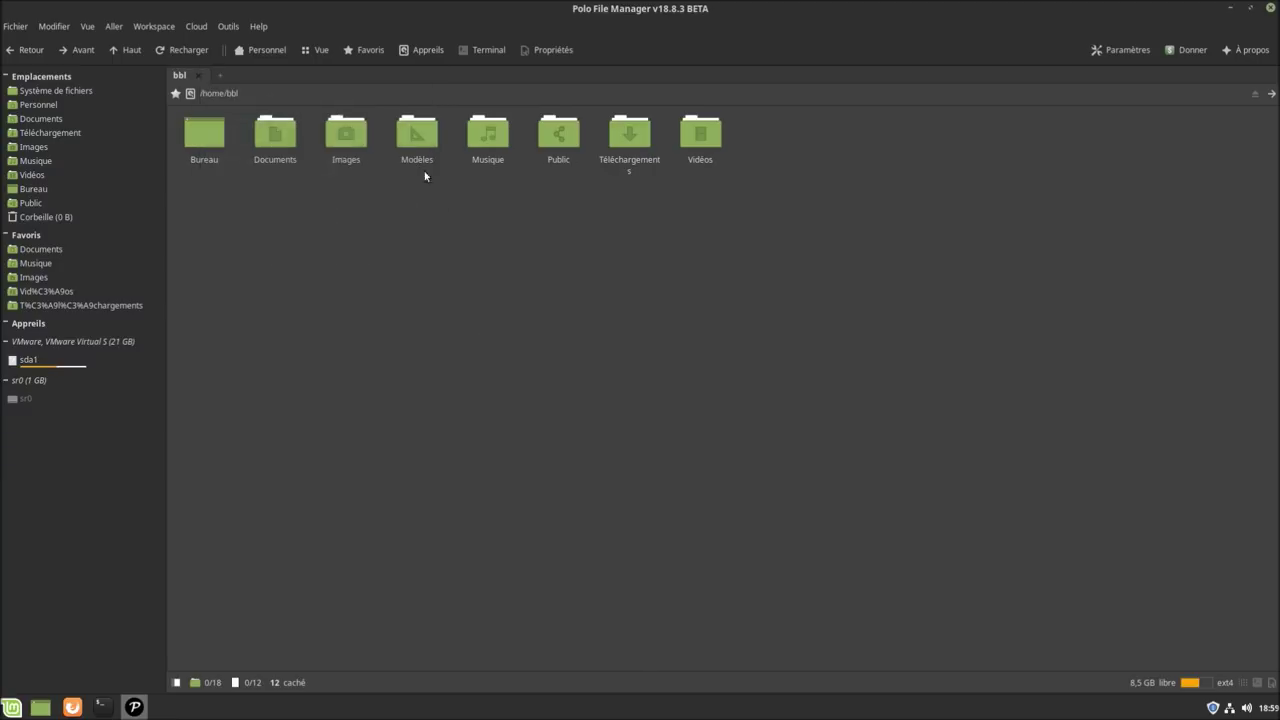
# Review the places and bookmarks in the favourites list, and close it.
pyautogui.click(366, 51)
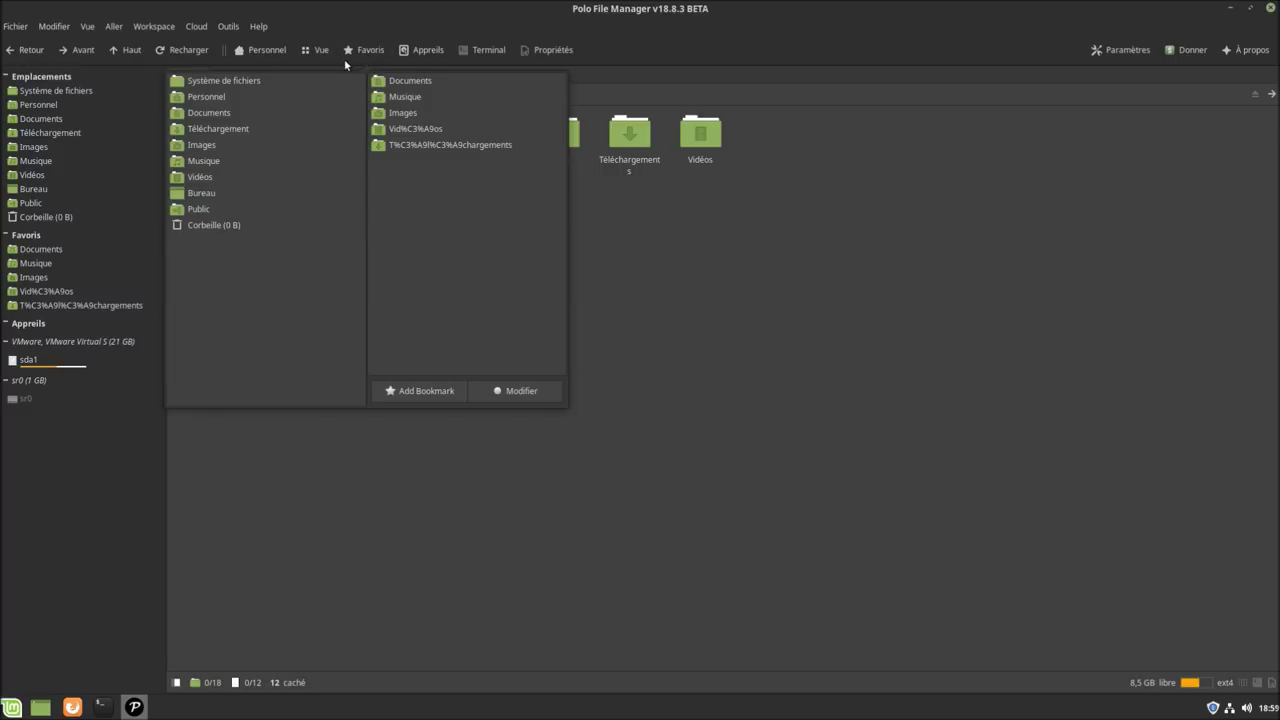
pyautogui.click(361, 608)
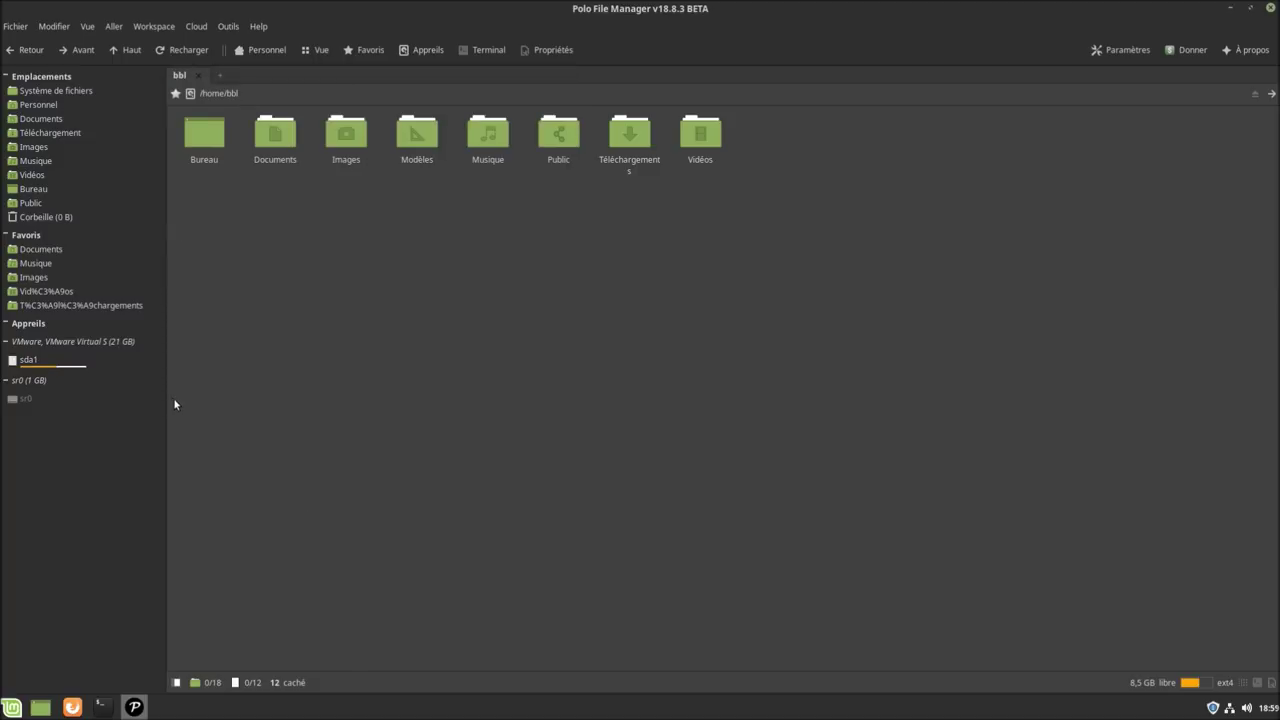
# Open the server connection dialog and examine its connection types, keeping FTP selected.
pyautogui.click(22, 27)
pyautogui.click(75, 144)
pyautogui.click(618, 320)
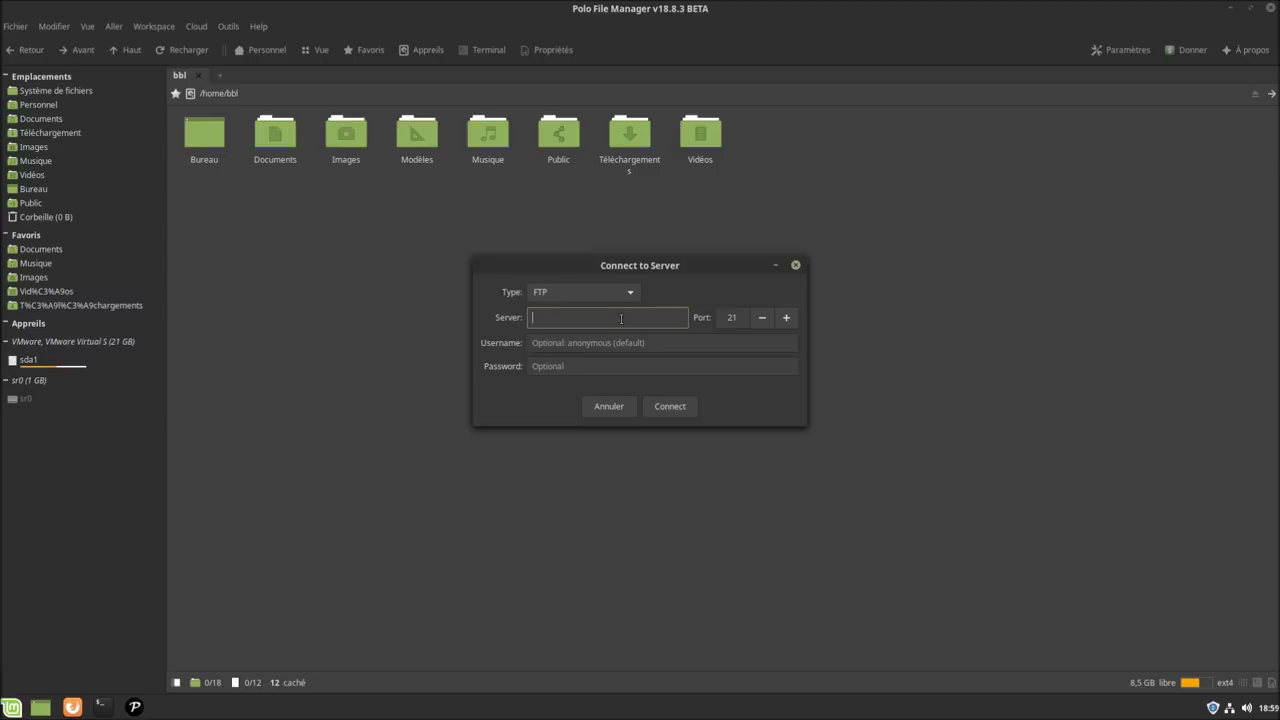
pyautogui.click(582, 293)
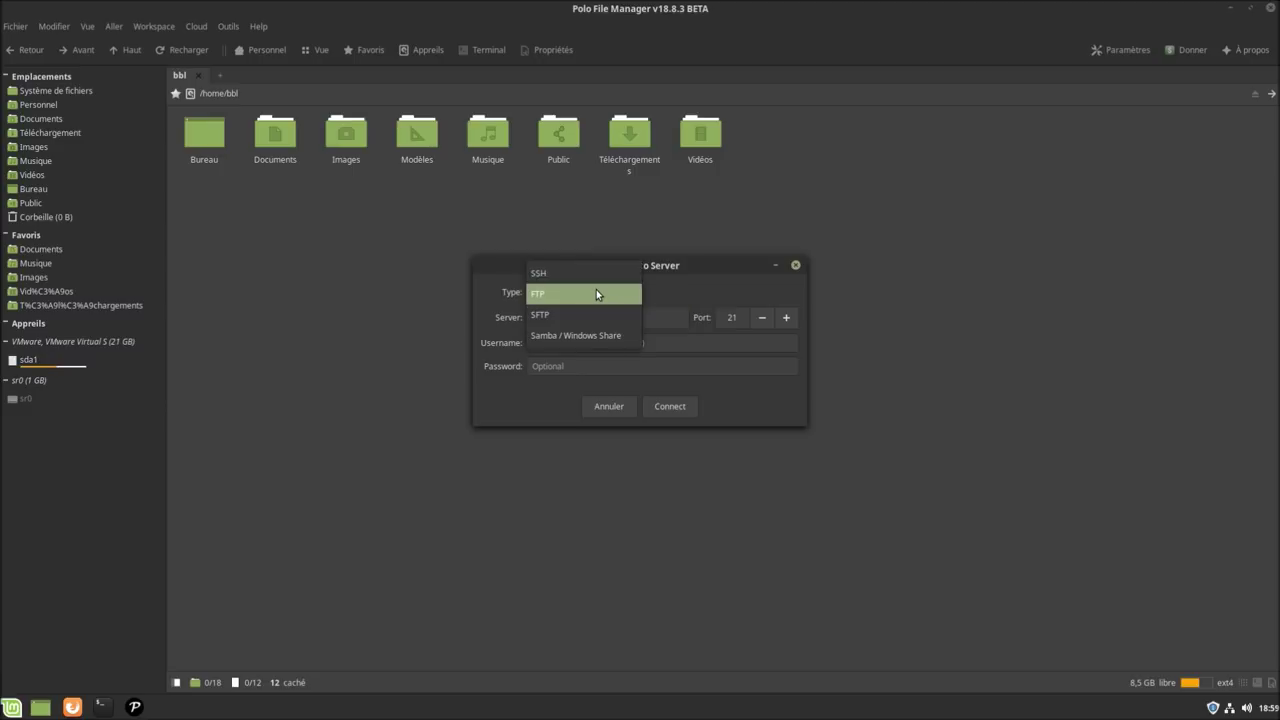
pyautogui.click(596, 293)
pyautogui.click(587, 318)
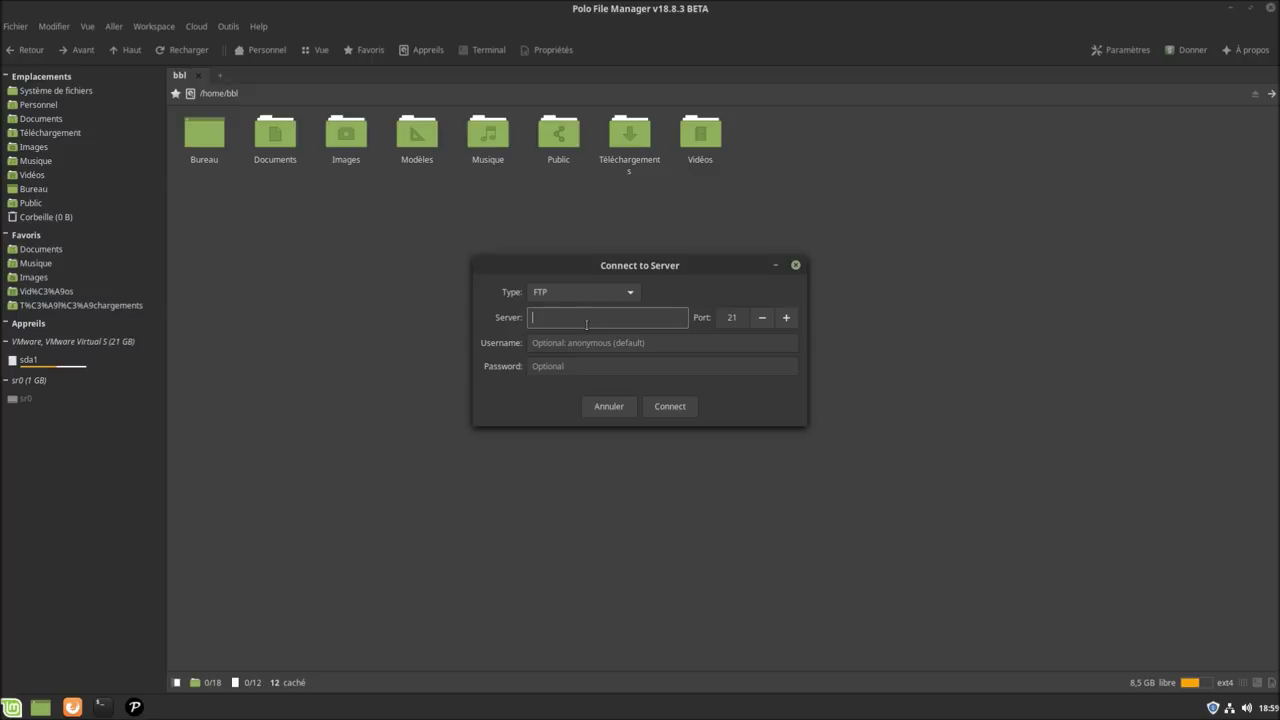
pyautogui.click(594, 295)
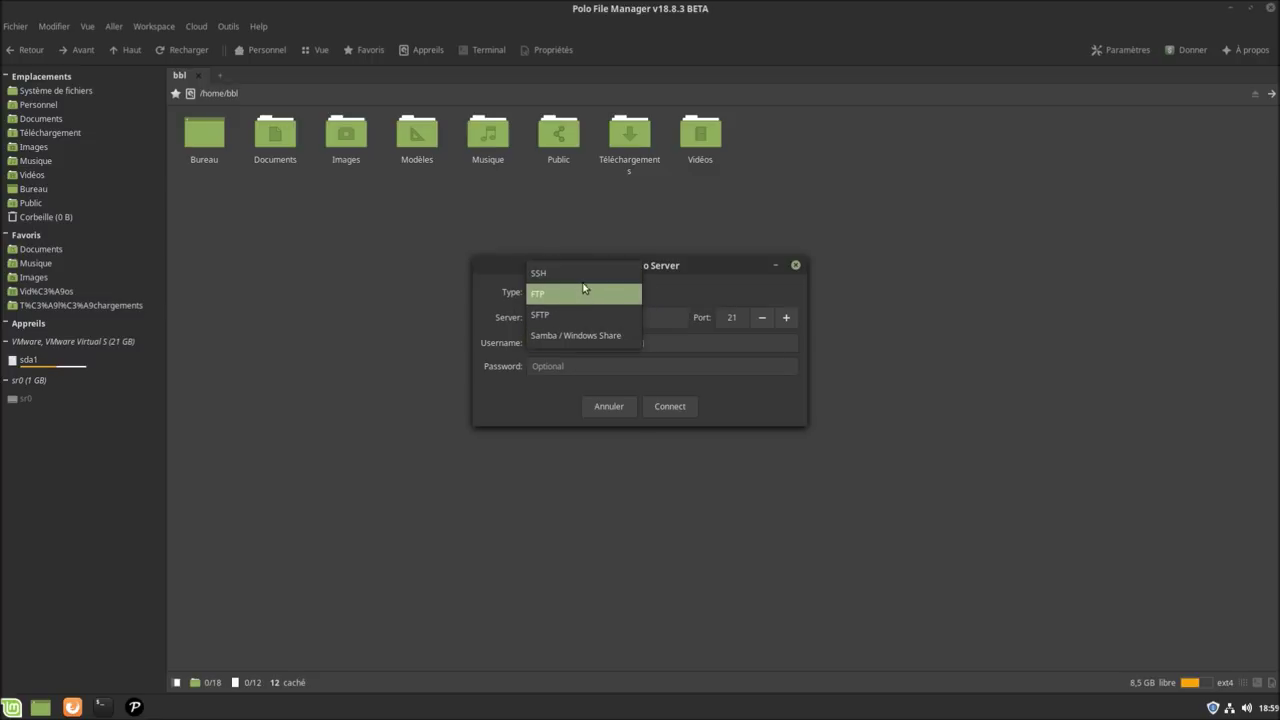
pyautogui.click(530, 408)
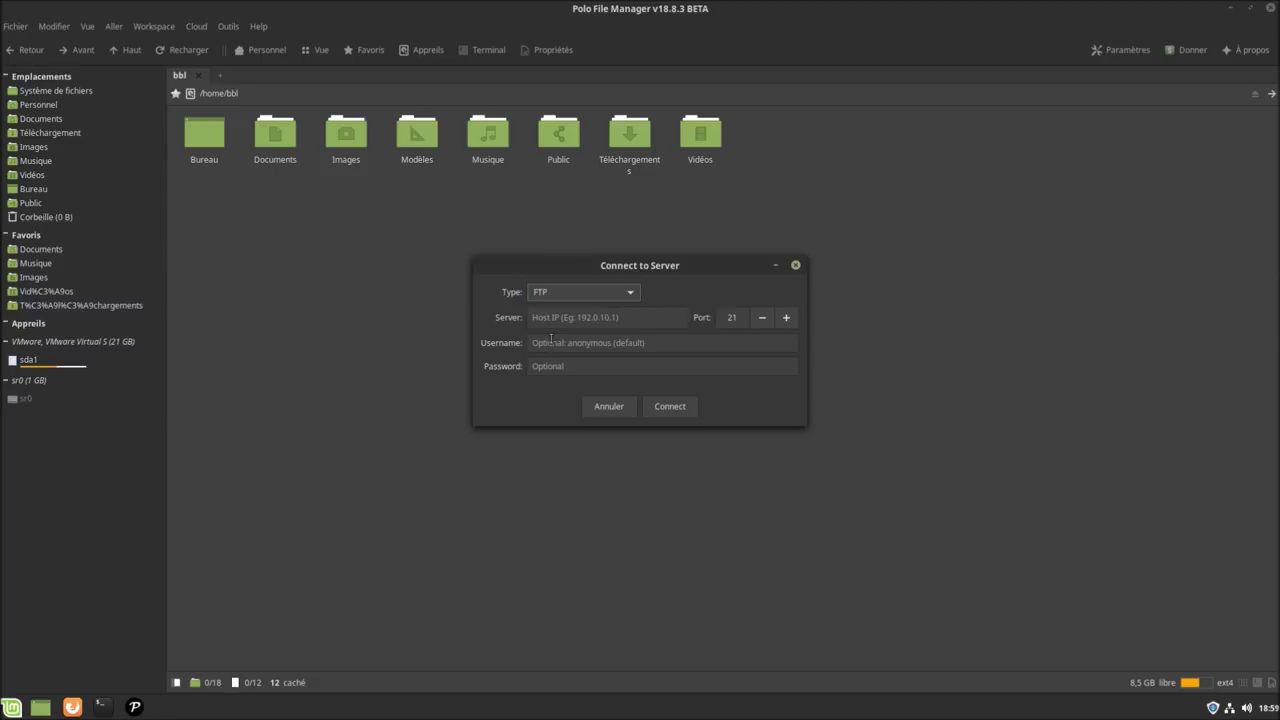
# Try sample digits in the server connection form, clear them, and cancel the dialog.
pyautogui.click(598, 317)
pyautogui.write('55')
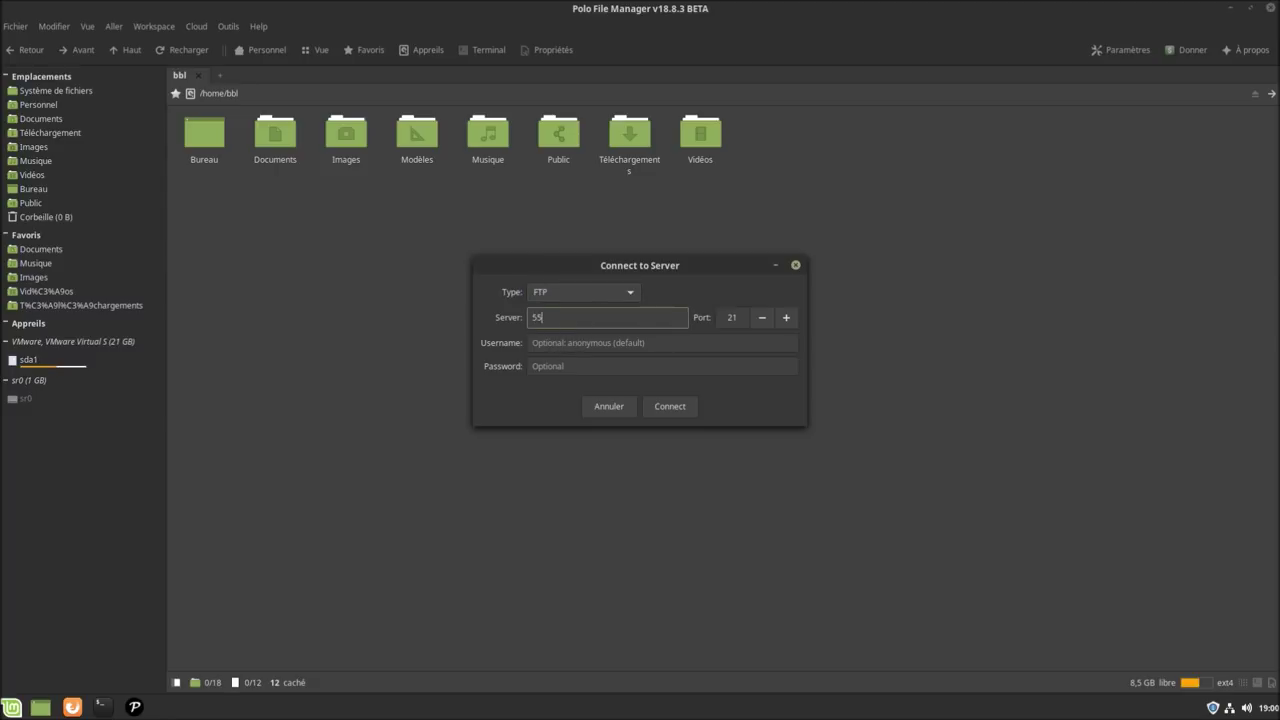
pyautogui.write('566664333334')
pyautogui.press('BackSpace')
pyautogui.press('BackSpace')
pyautogui.press('BackSpace')
pyautogui.press('BackSpace')
pyautogui.press('BackSpace')
pyautogui.press('BackSpace')
pyautogui.press('BackSpace')
pyautogui.press('BackSpace')
pyautogui.press('BackSpace')
pyautogui.press('BackSpace')
pyautogui.press('BackSpace')
pyautogui.press('BackSpace')
pyautogui.press('BackSpace')
pyautogui.press('BackSpace')
pyautogui.write('23333444555667')
pyautogui.press('BackSpace')
pyautogui.press('BackSpace')
pyautogui.press('BackSpace')
pyautogui.press('BackSpace')
pyautogui.press('BackSpace')
pyautogui.press('BackSpace')
pyautogui.press('BackSpace')
pyautogui.press('BackSpace')
pyautogui.press('BackSpace')
pyautogui.press('BackSpace')
pyautogui.press('BackSpace')
pyautogui.press('BackSpace')
pyautogui.press('BackSpace')
pyautogui.press('BackSpace')
pyautogui.click(609, 407)
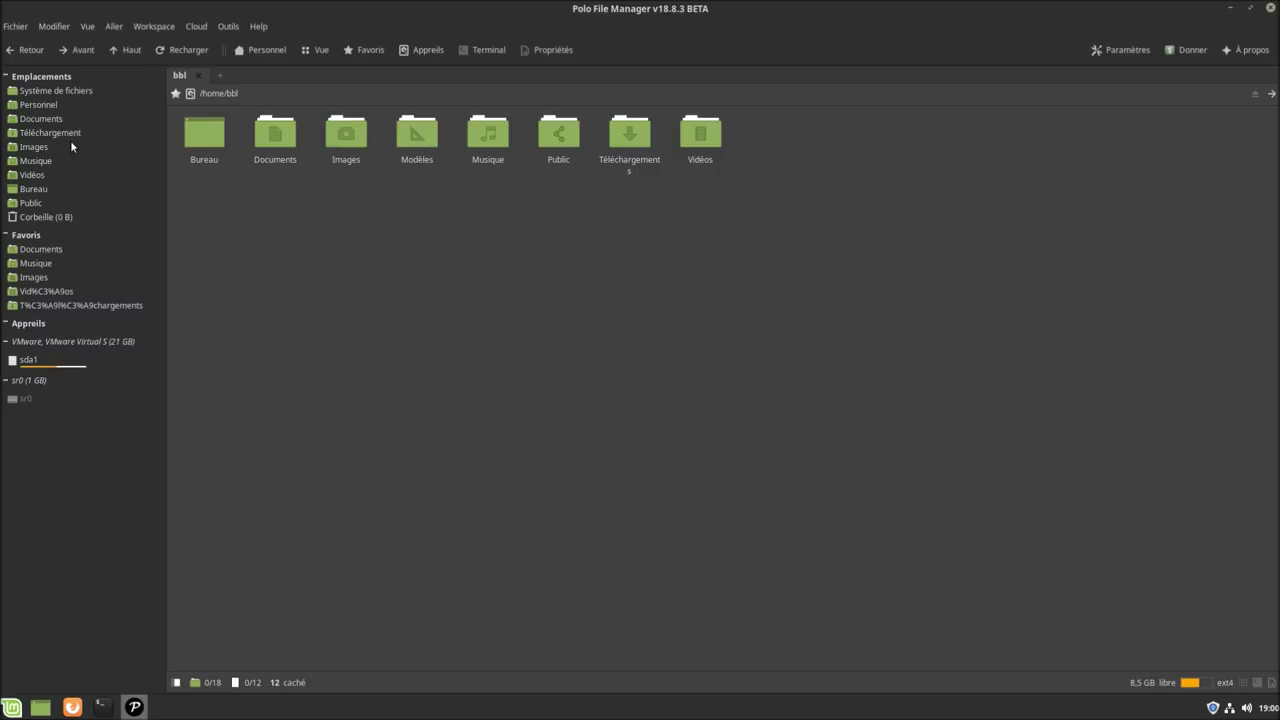
# Launch the Fichiers file manager and open its dialog for connecting to a server.
pyautogui.click(15, 26)
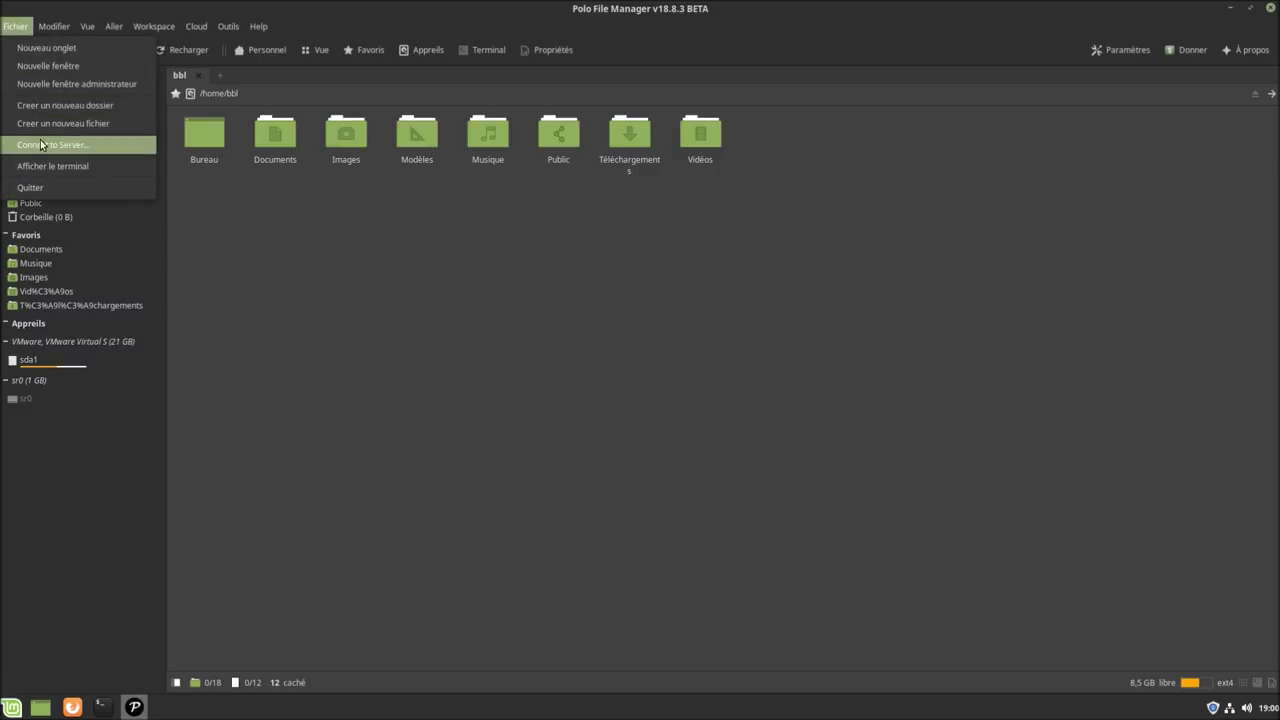
pyautogui.click(447, 281)
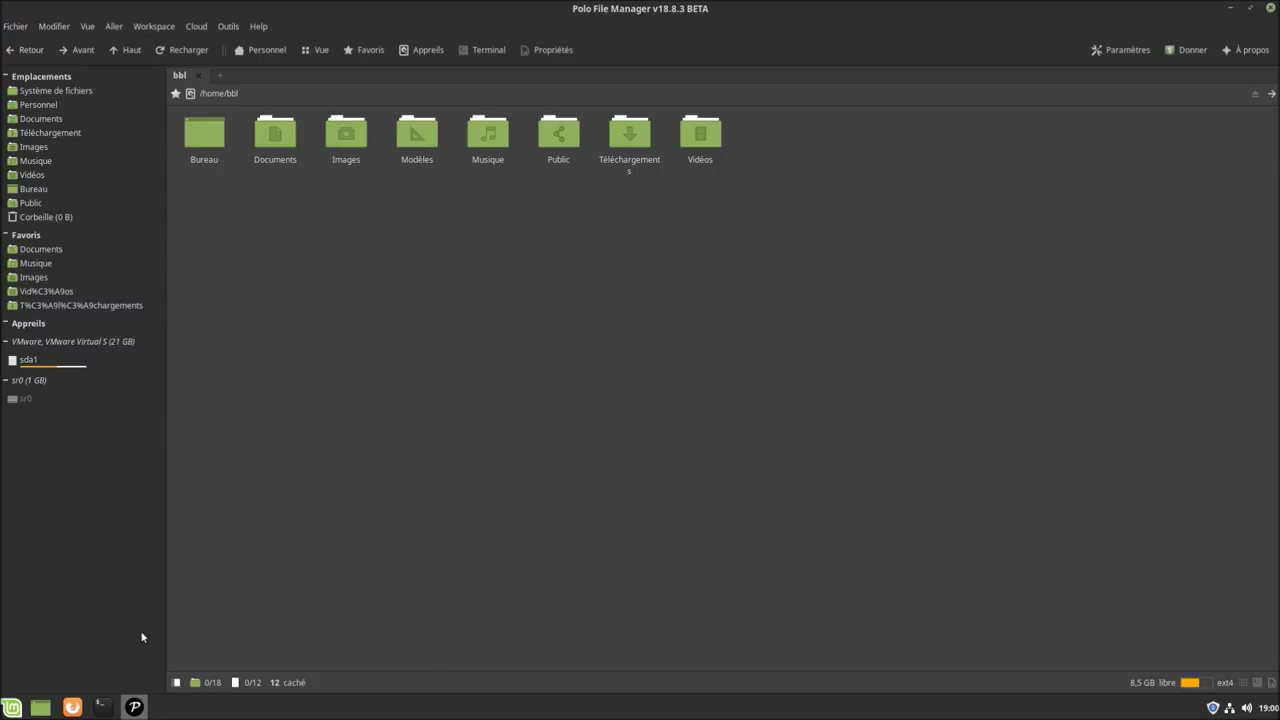
pyautogui.click(12, 708)
pyautogui.write('fil')
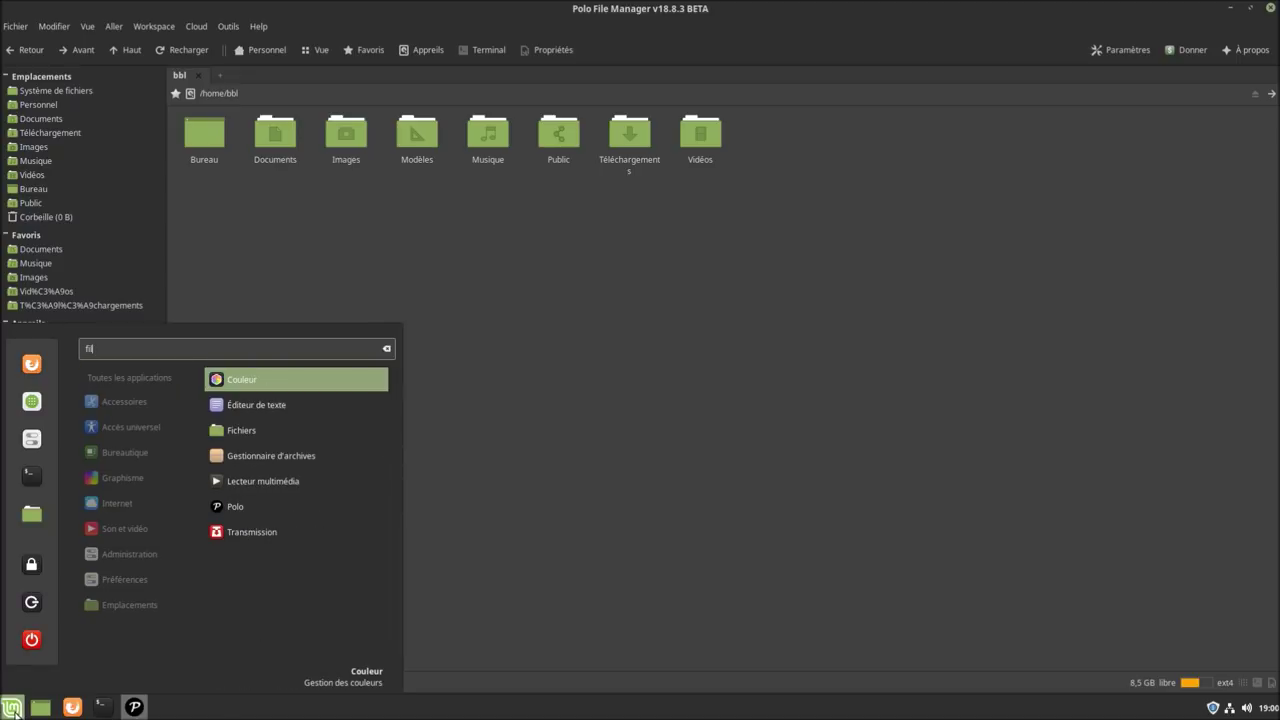
pyautogui.click(280, 435)
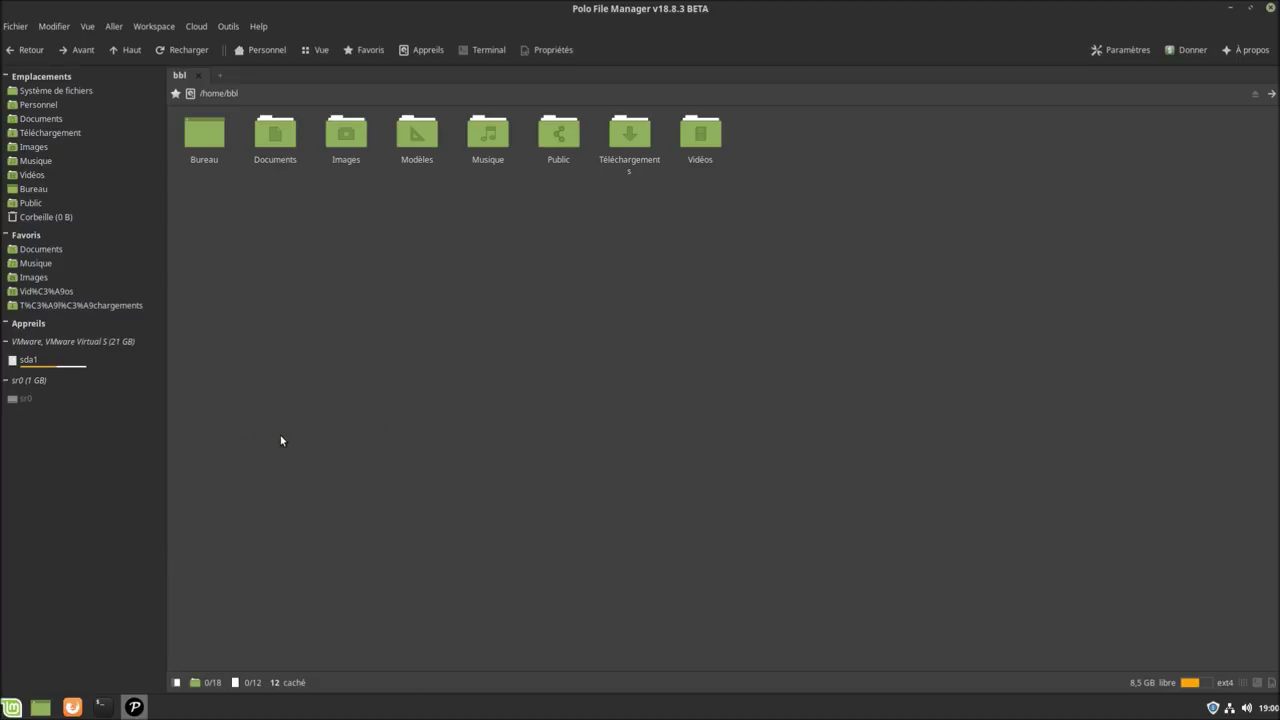
pyautogui.click(407, 196)
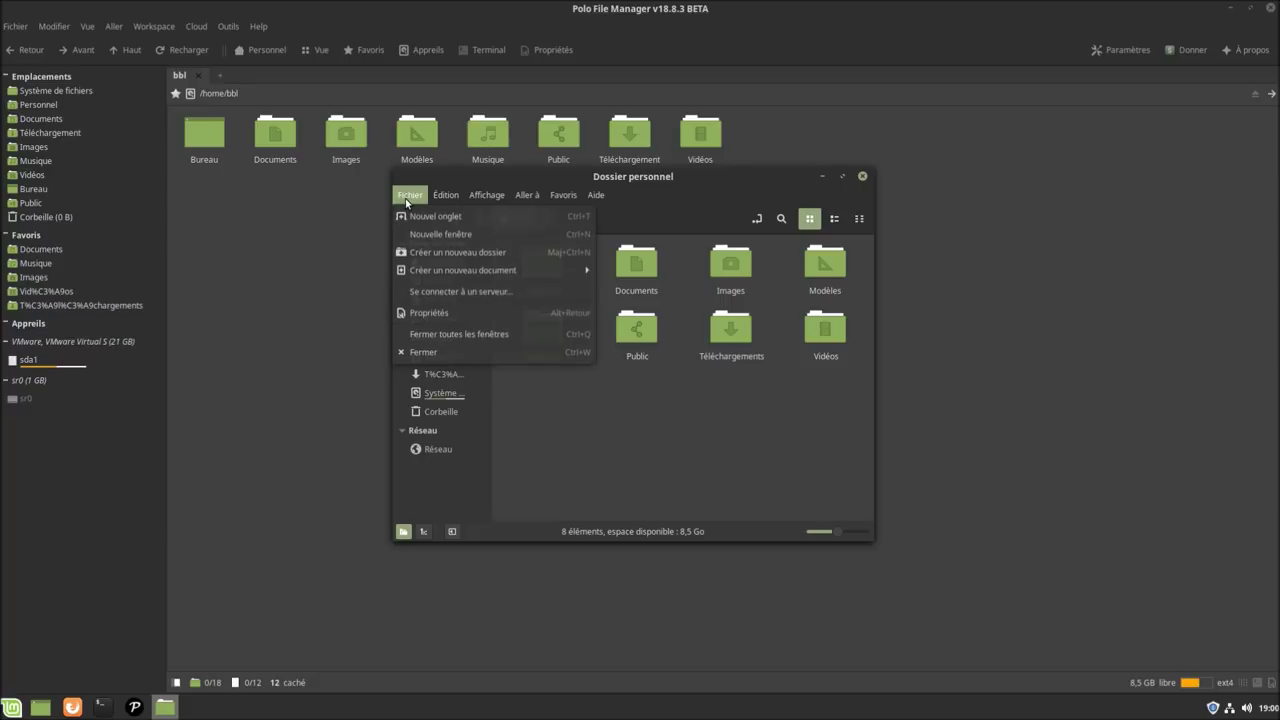
pyautogui.click(422, 291)
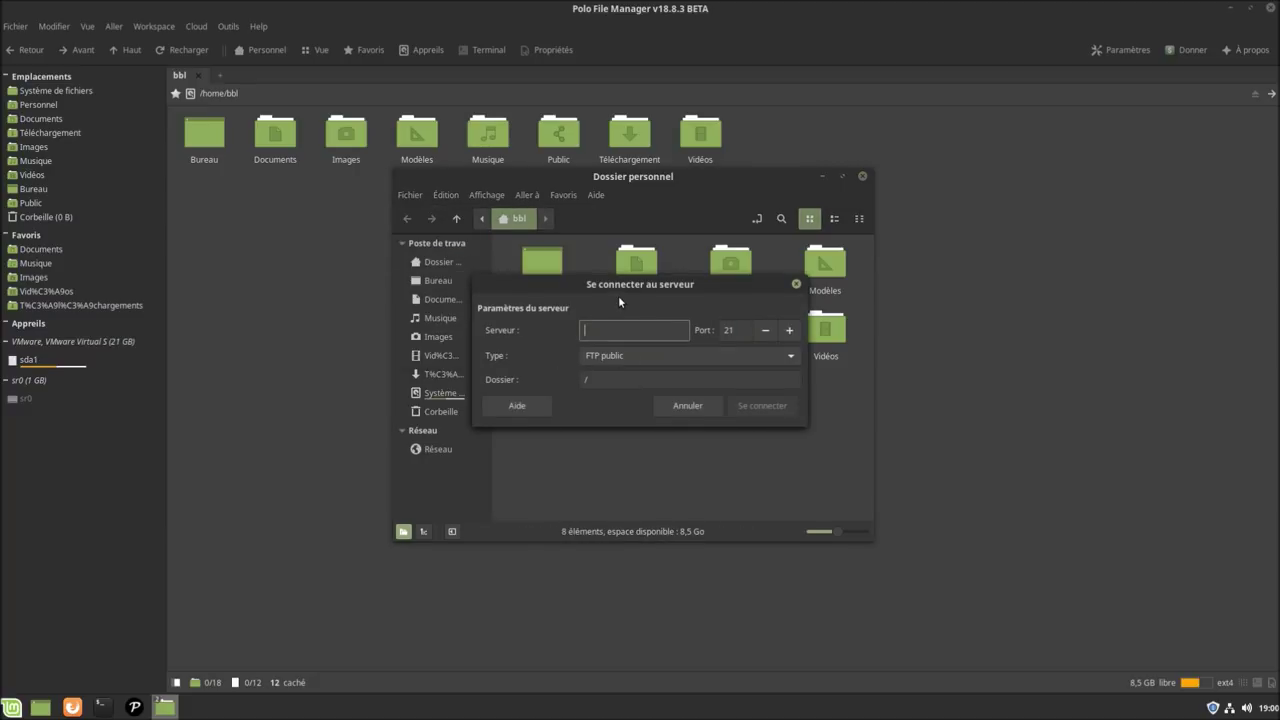
# Connect to the server services.anyathome.be with the FTP public type and / as the folder.
pyautogui.write('services.anyathome.be')
pyautogui.click(600, 356)
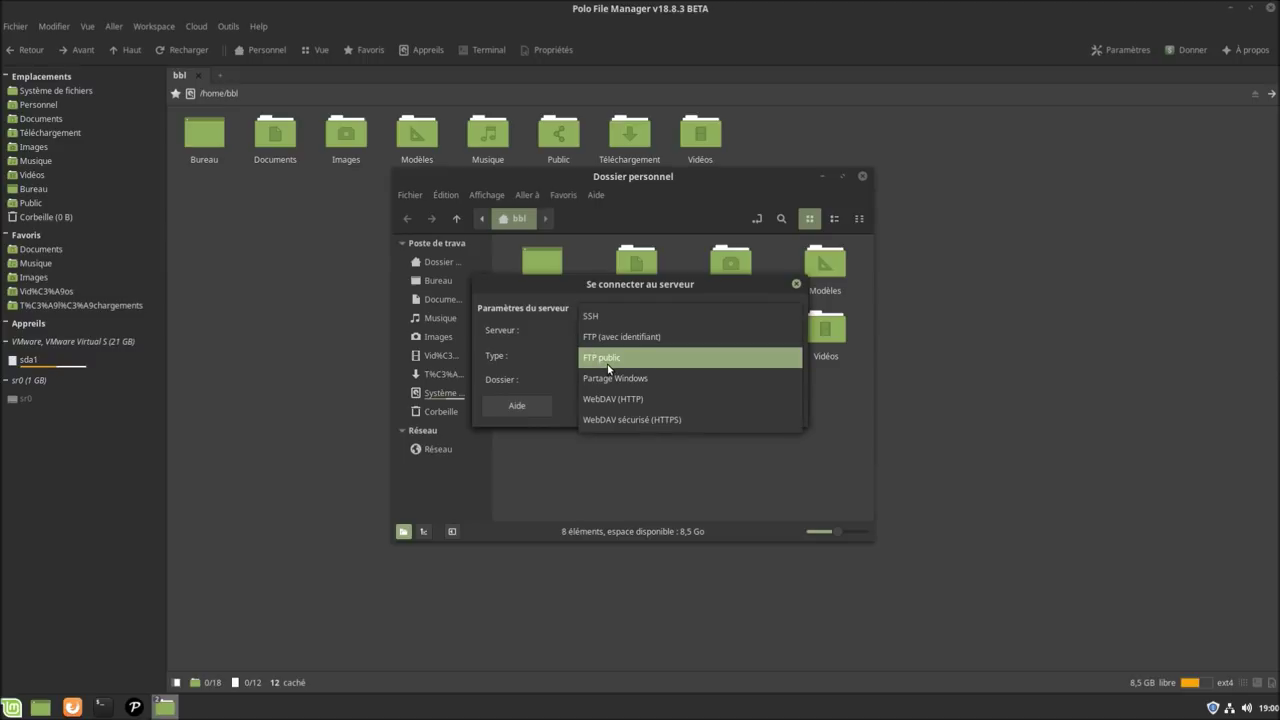
pyautogui.click(610, 360)
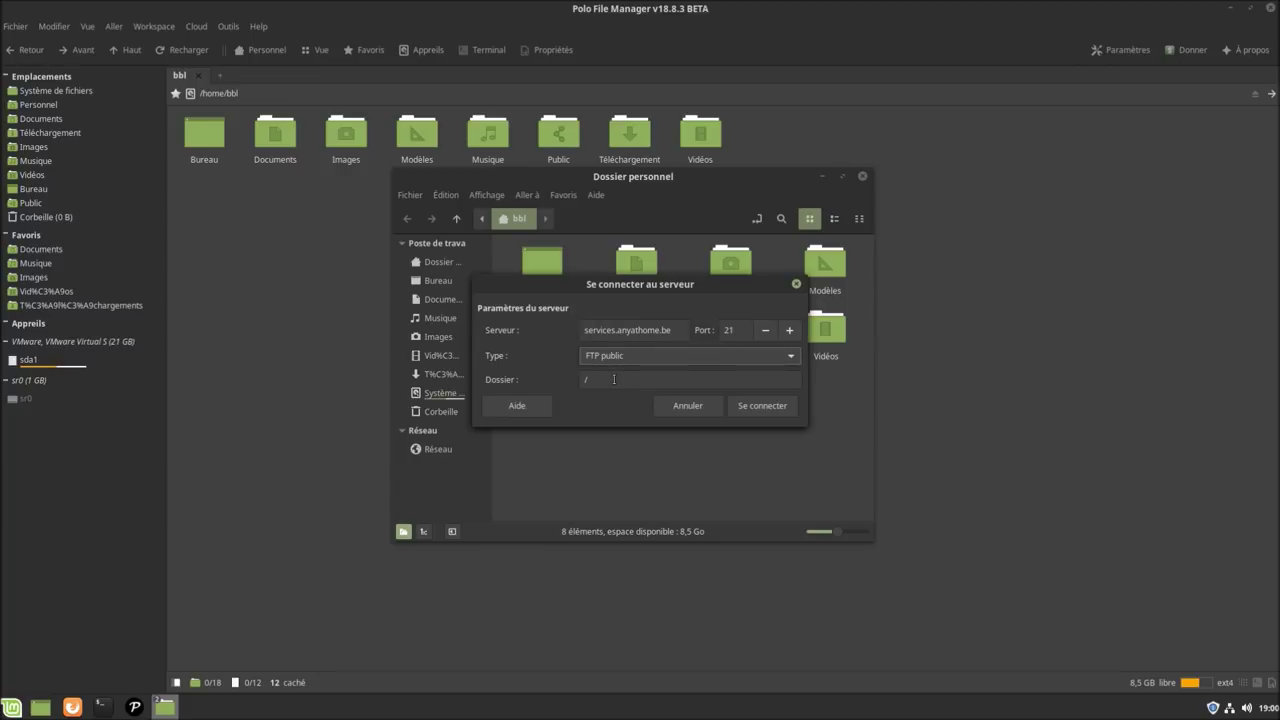
pyautogui.click(614, 379)
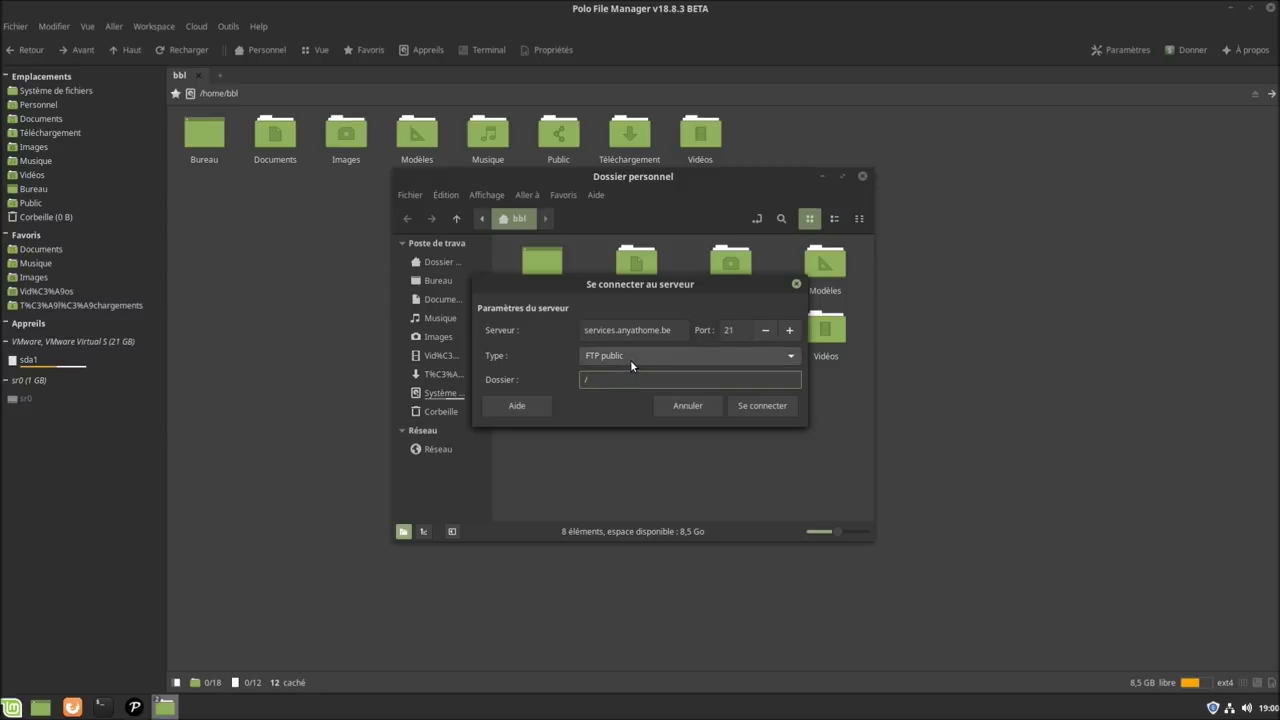
pyautogui.click(634, 358)
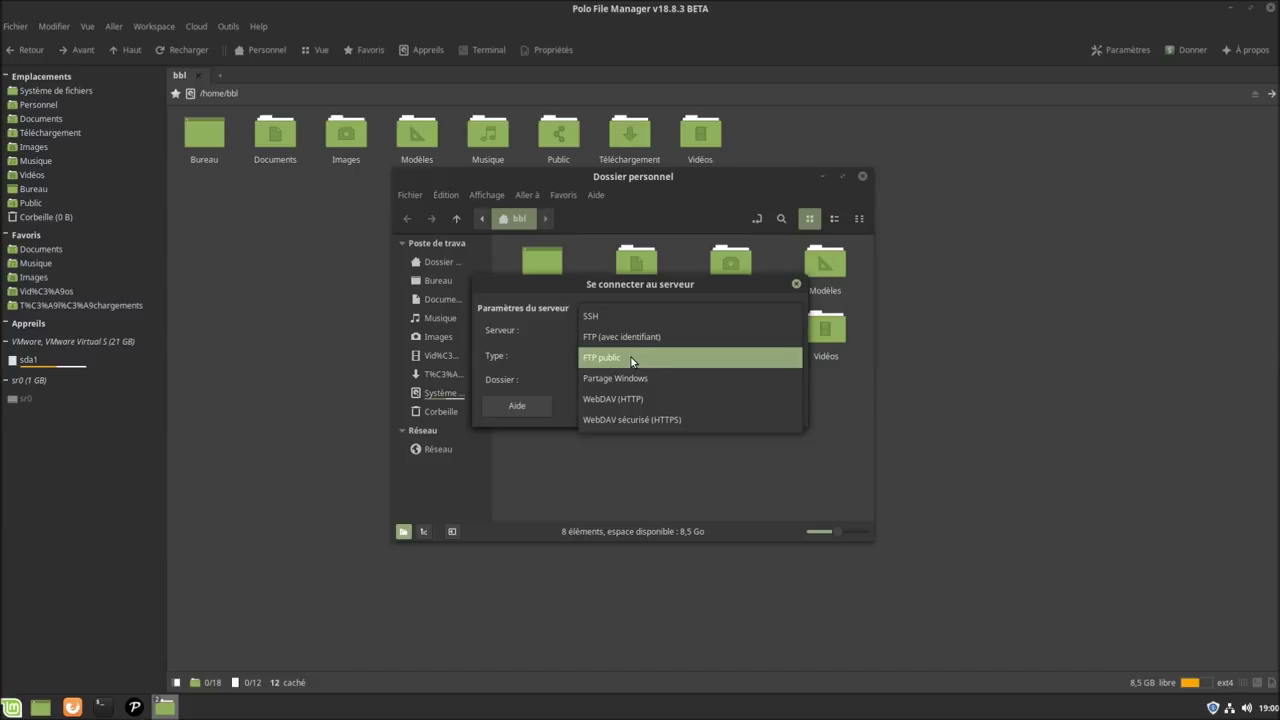
pyautogui.click(631, 357)
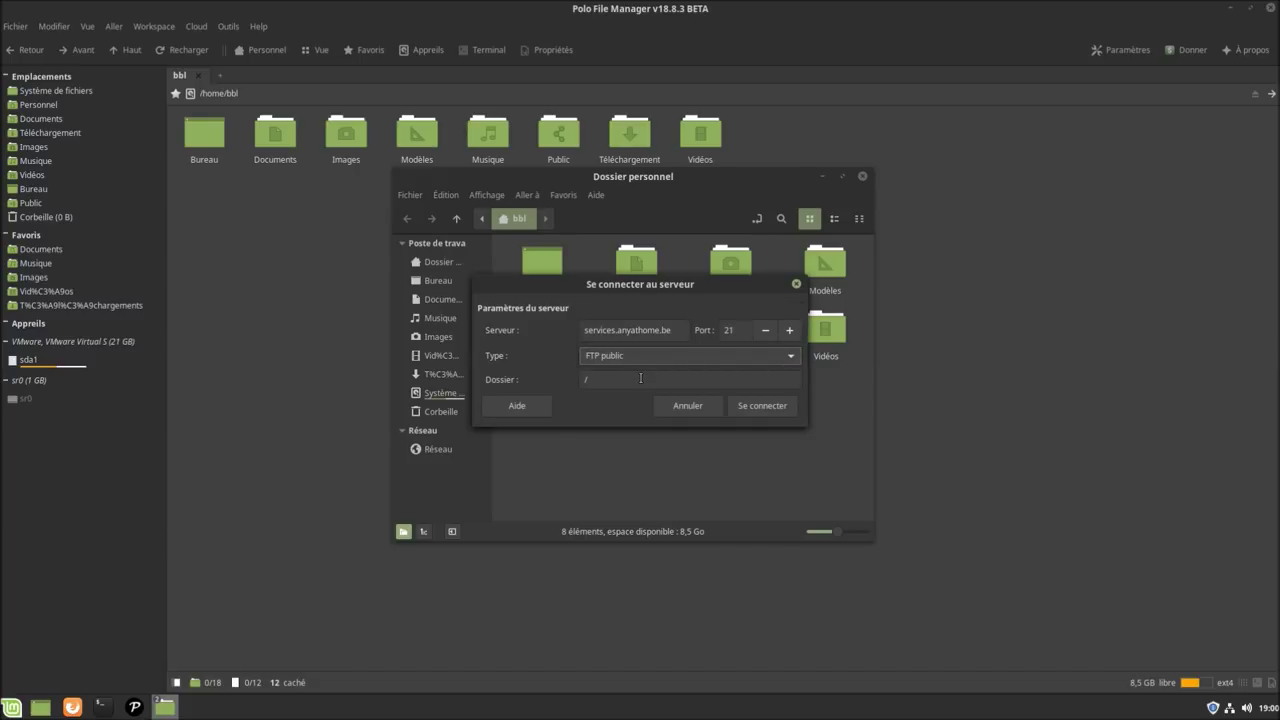
pyautogui.click(738, 409)
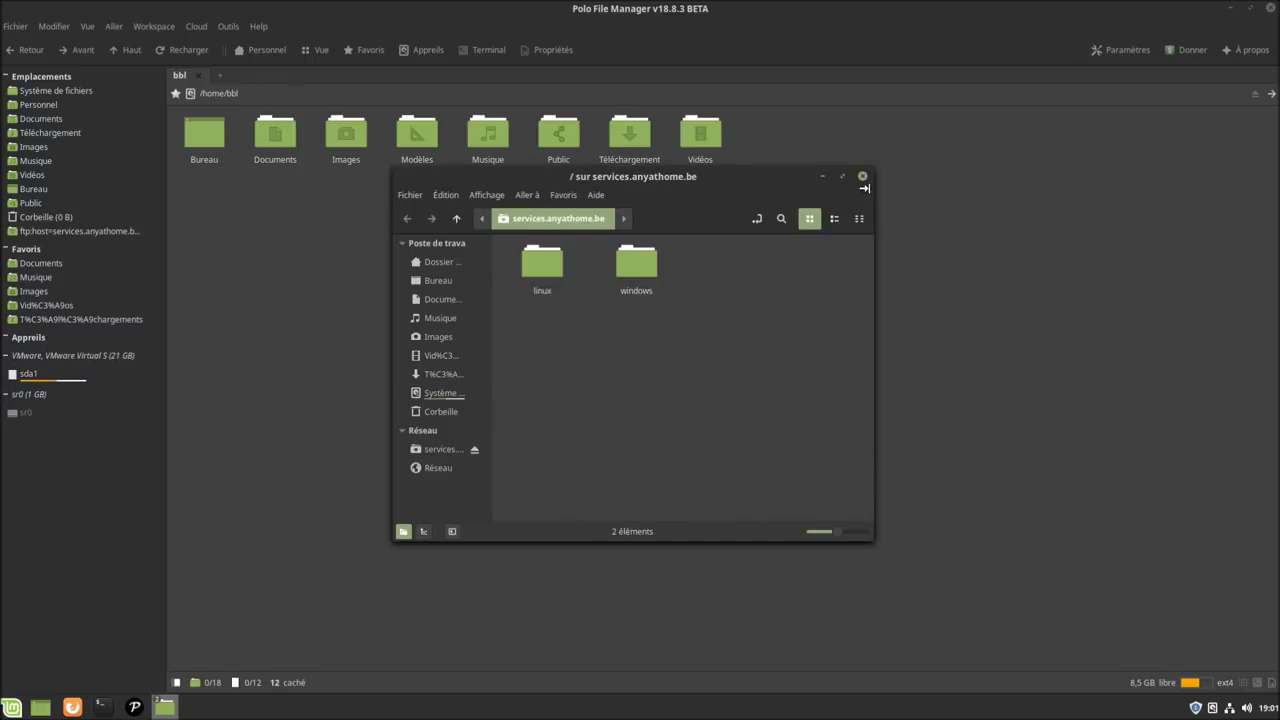
# Switch back to Polo and open the services.anyathome.be FTP location, also through the favourites list.
pyautogui.click(131, 711)
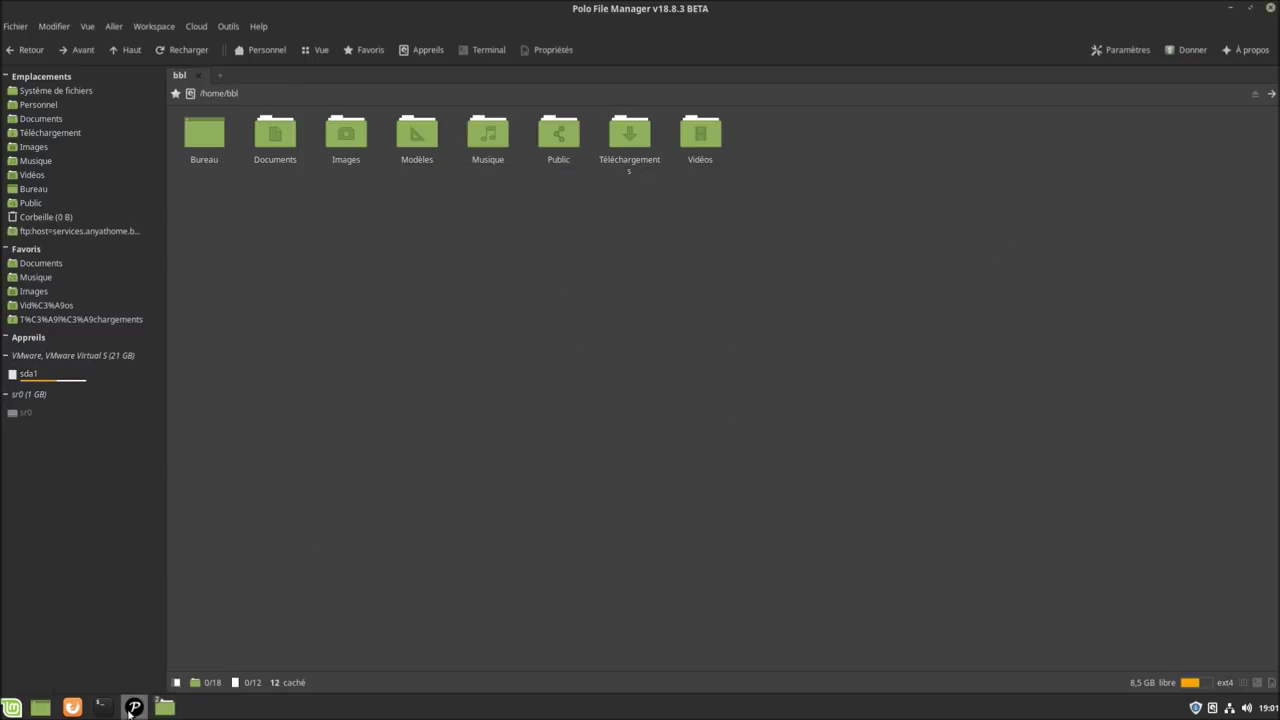
pyautogui.click(77, 232)
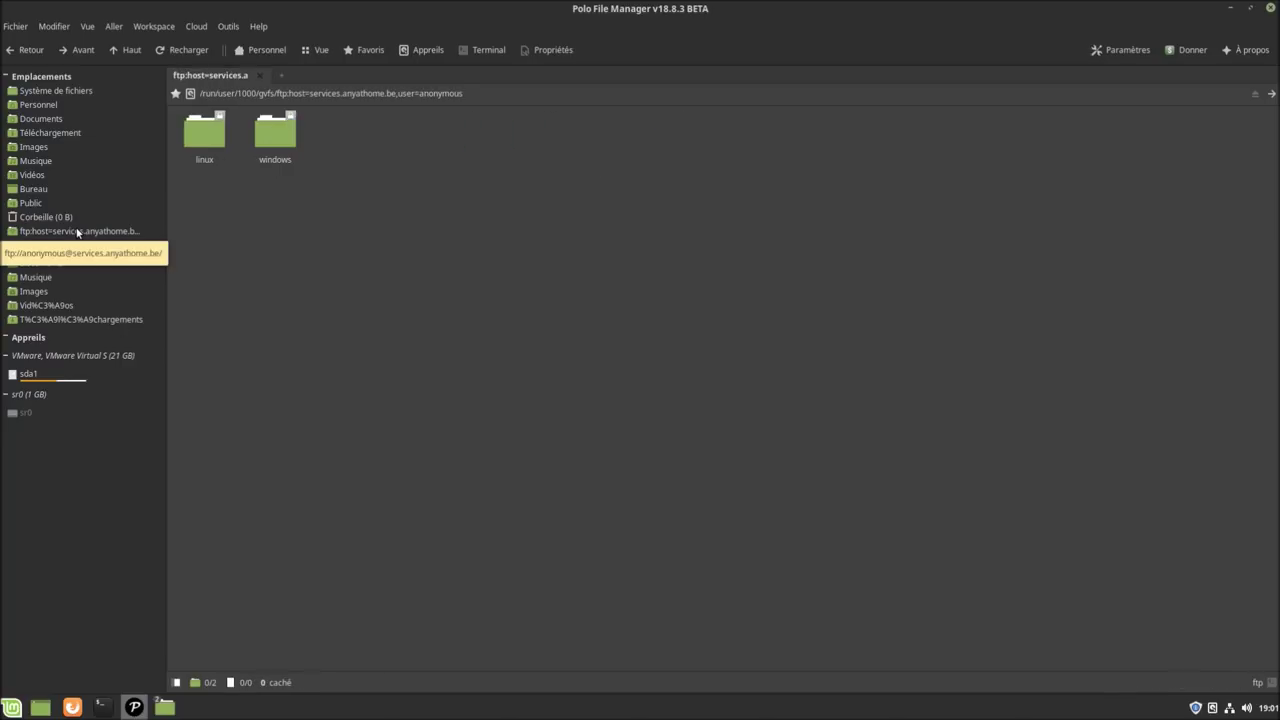
pyautogui.click(372, 50)
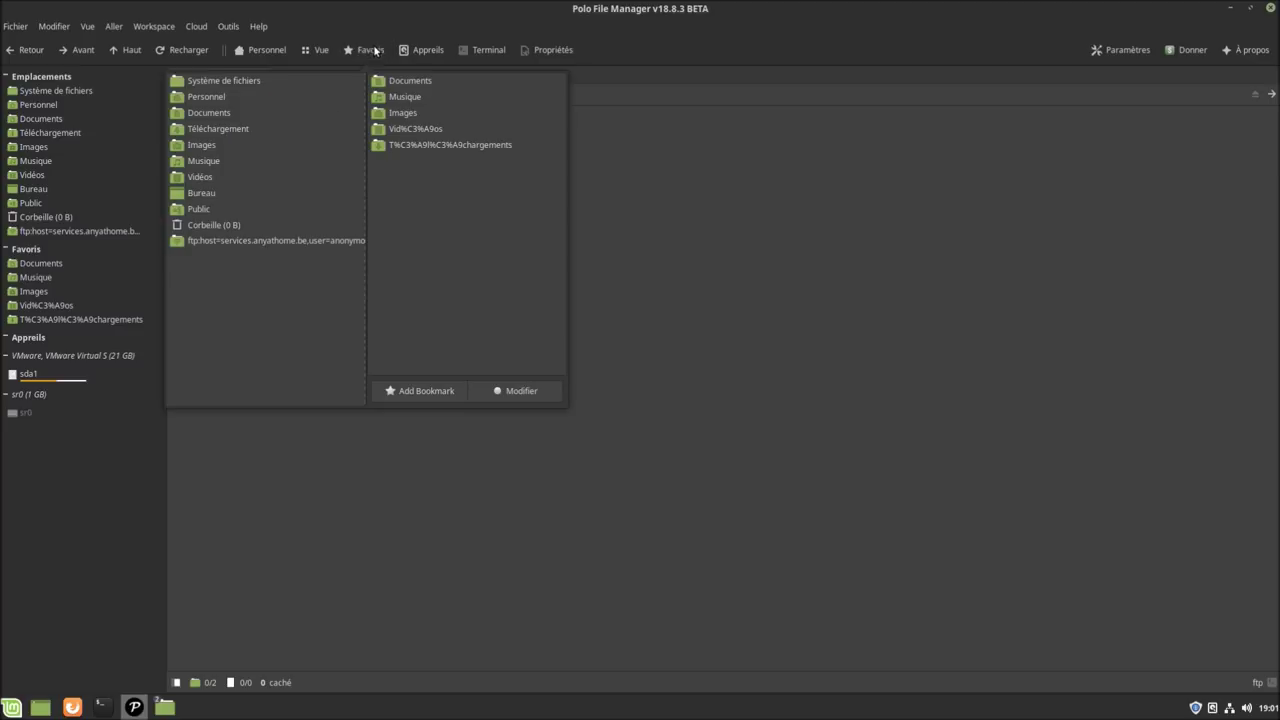
pyautogui.click(237, 242)
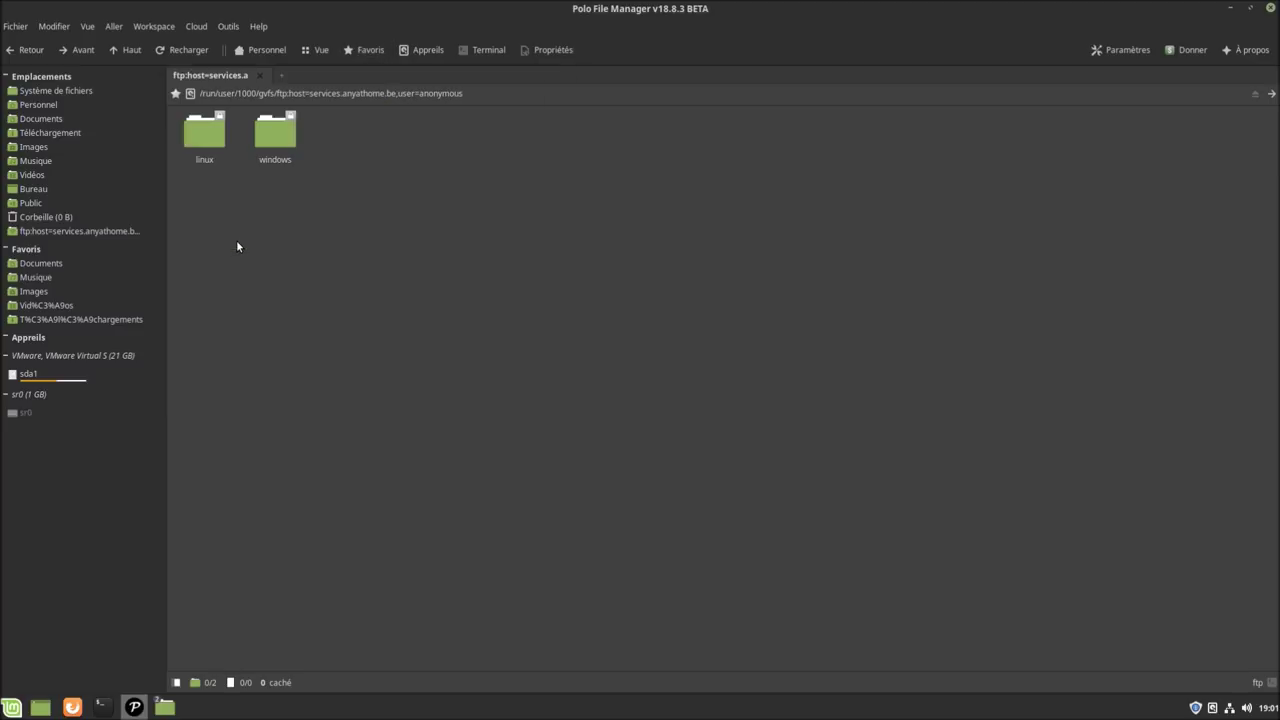
# Bookmark the services.anyathome.be FTP location in Polo's favourites.
pyautogui.click(368, 50)
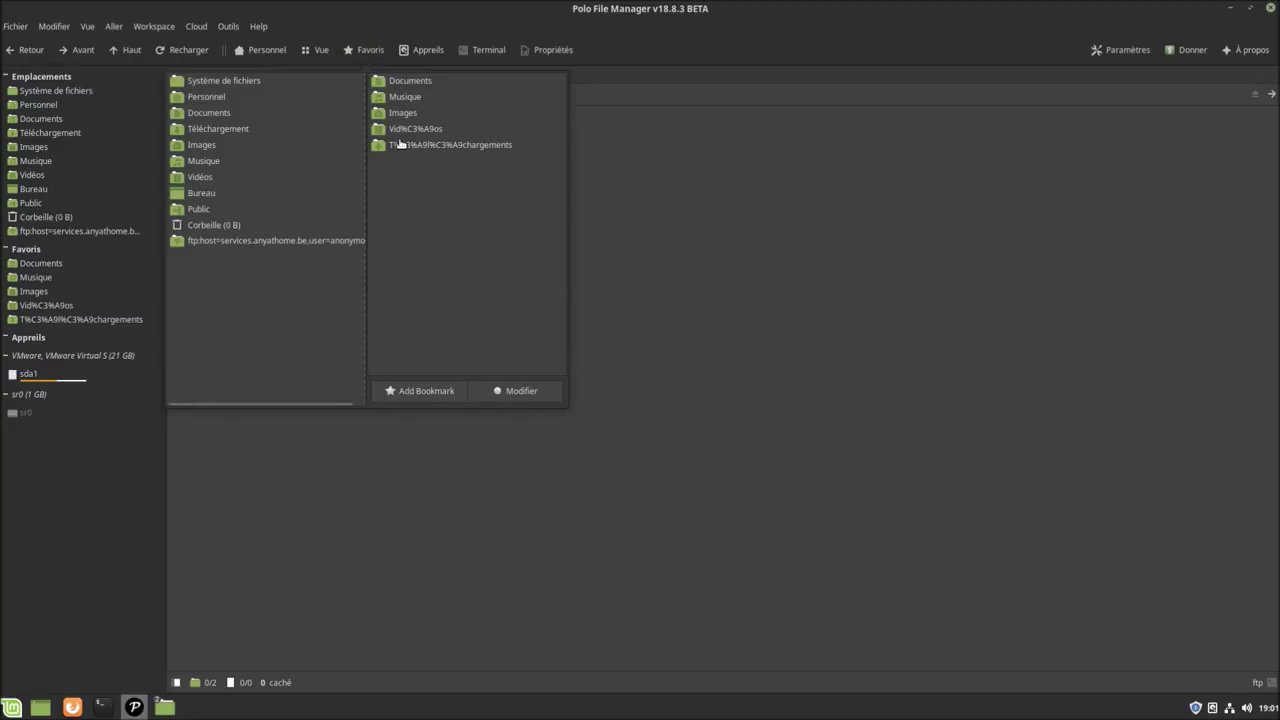
pyautogui.click(312, 240)
pyautogui.click(444, 384)
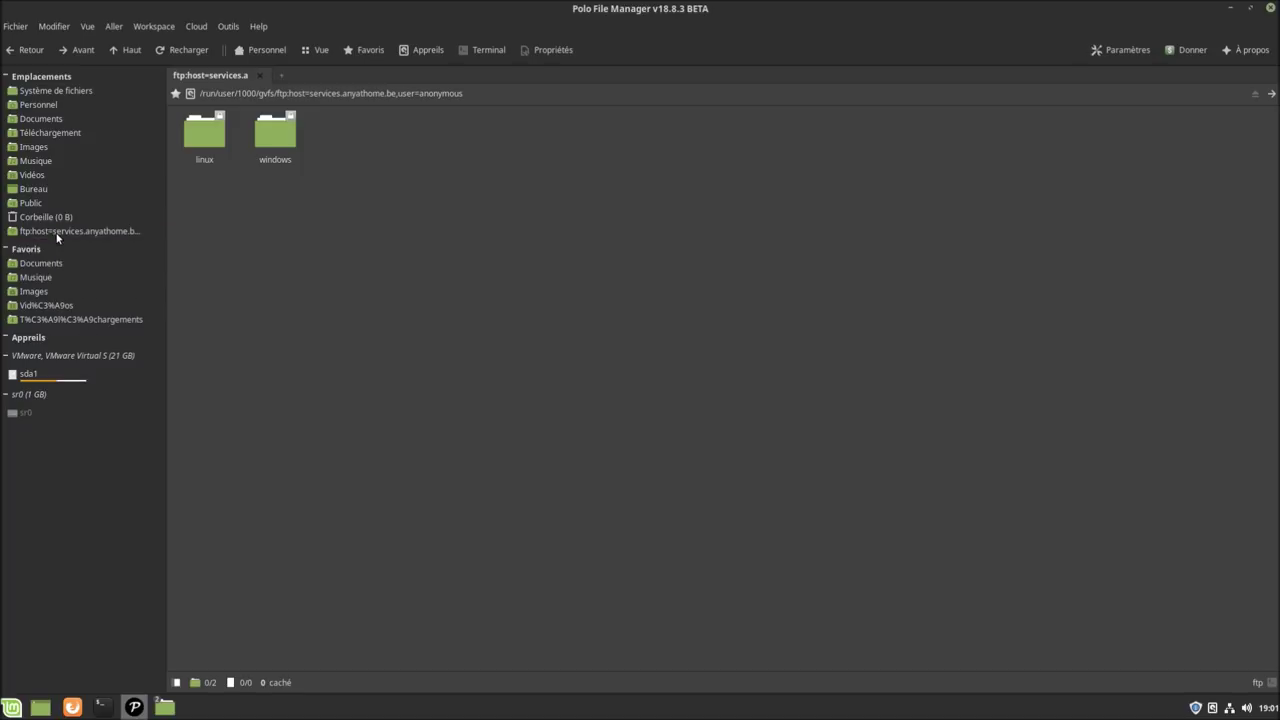
# Close the FTP location's tab and take a brief look at the devices list.
pyautogui.rightClick(227, 78)
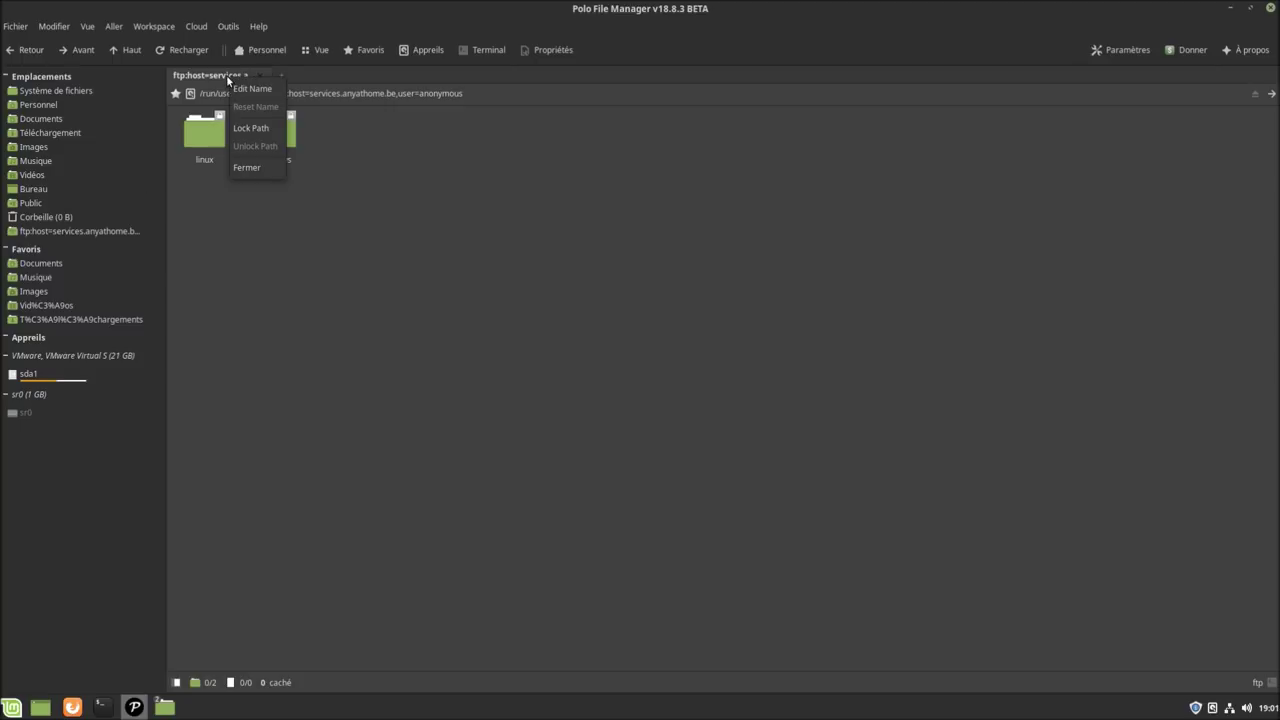
pyautogui.click(245, 167)
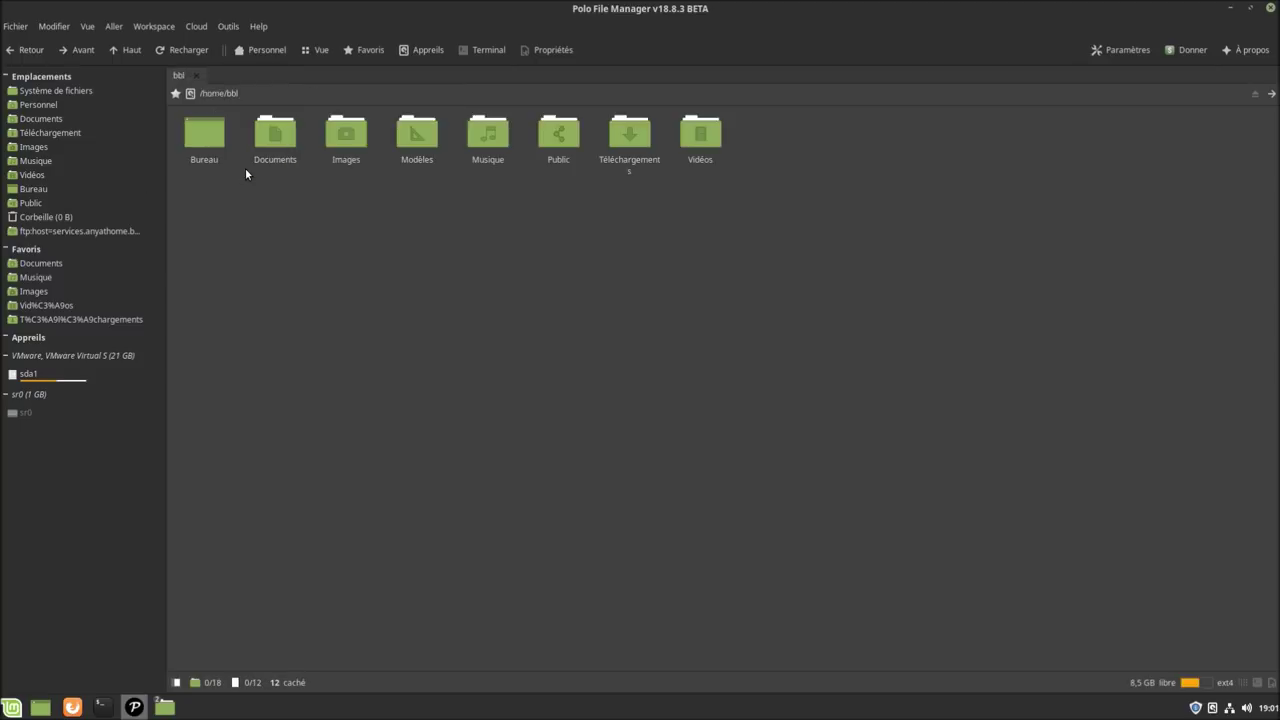
pyautogui.click(430, 50)
pyautogui.click(320, 583)
# Switch to the Fichiers window and add the mounted network server to its favourites.
pyautogui.click(165, 707)
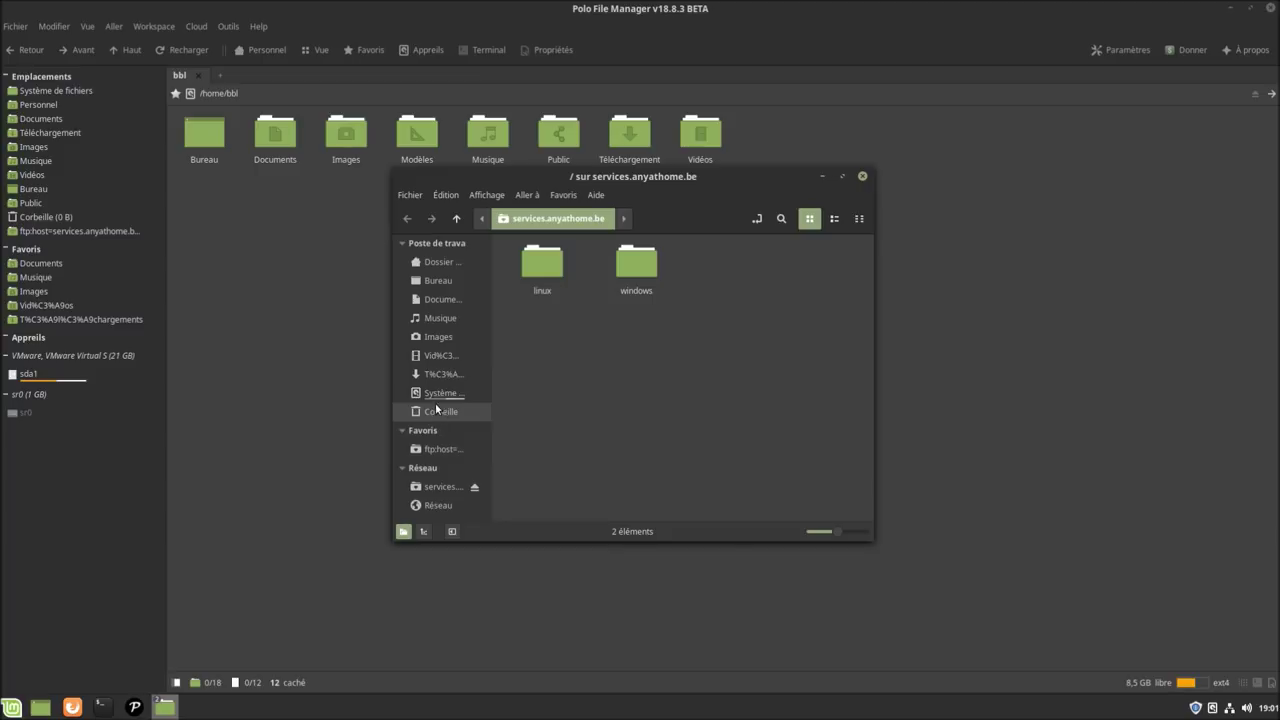
pyautogui.rightClick(444, 494)
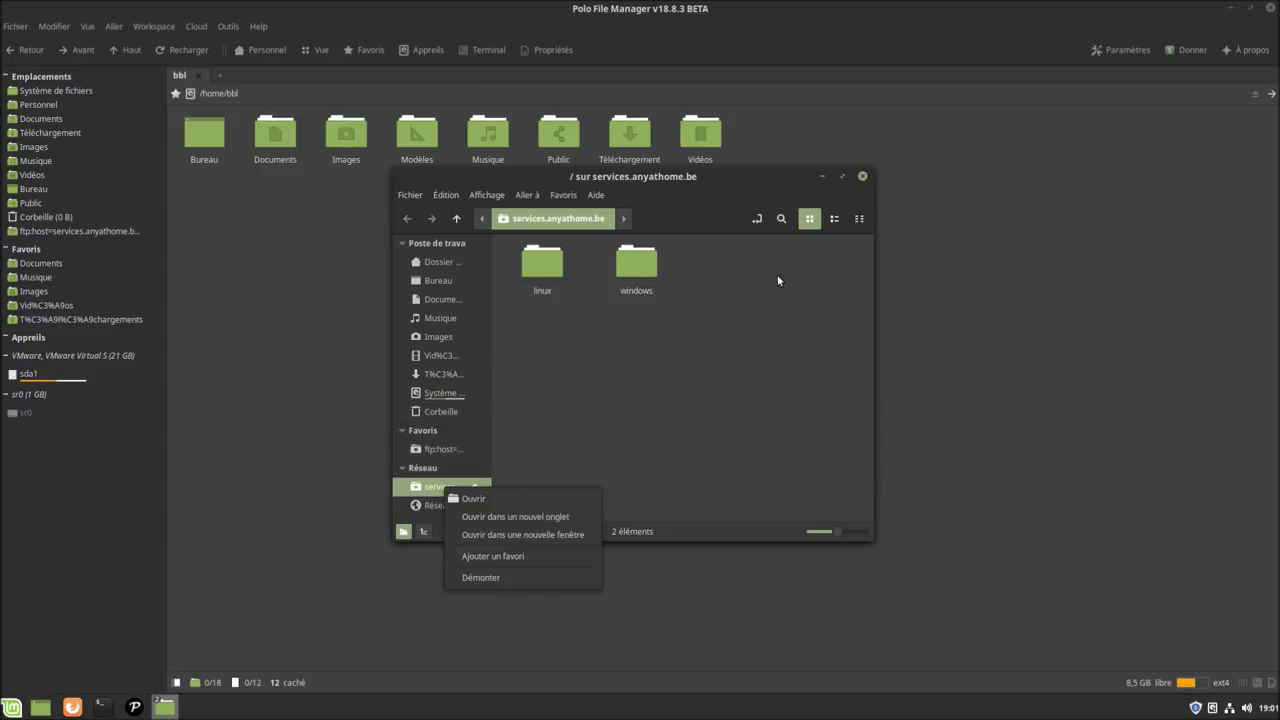
pyautogui.click(508, 560)
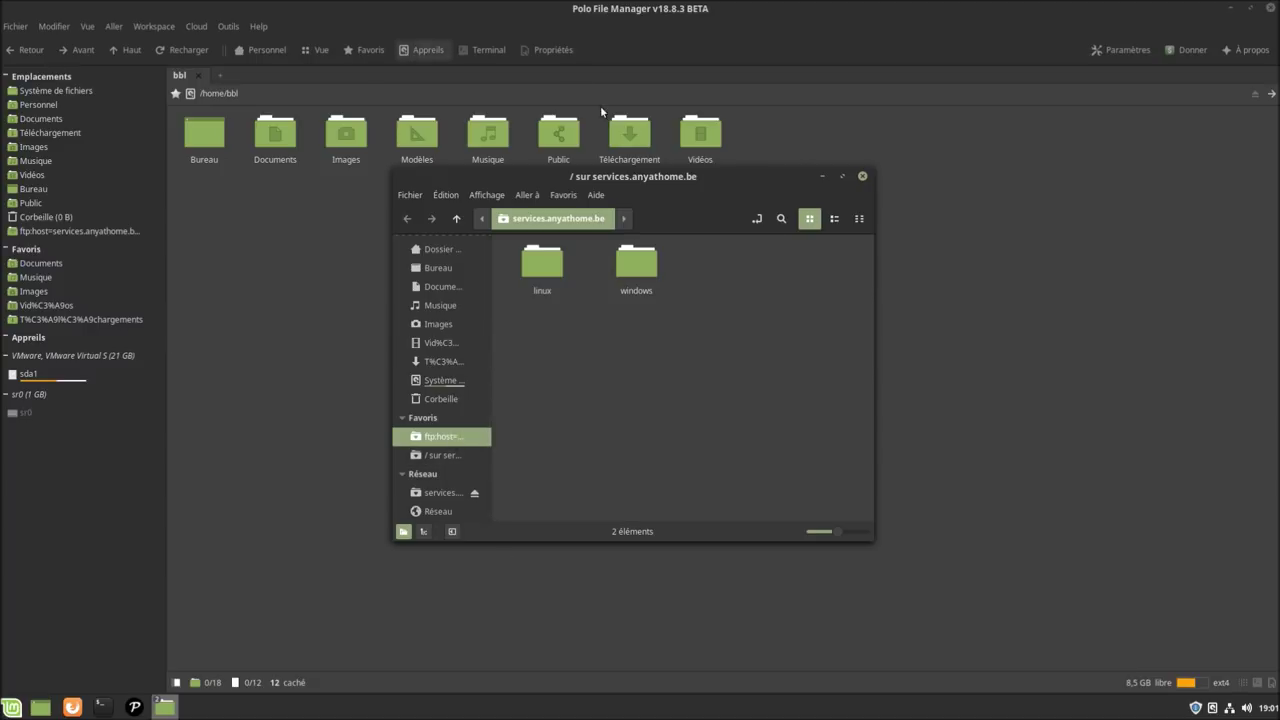
# Return to Polo and bookmark the current home folder in the favourites.
pyautogui.click(270, 233)
pyautogui.click(366, 50)
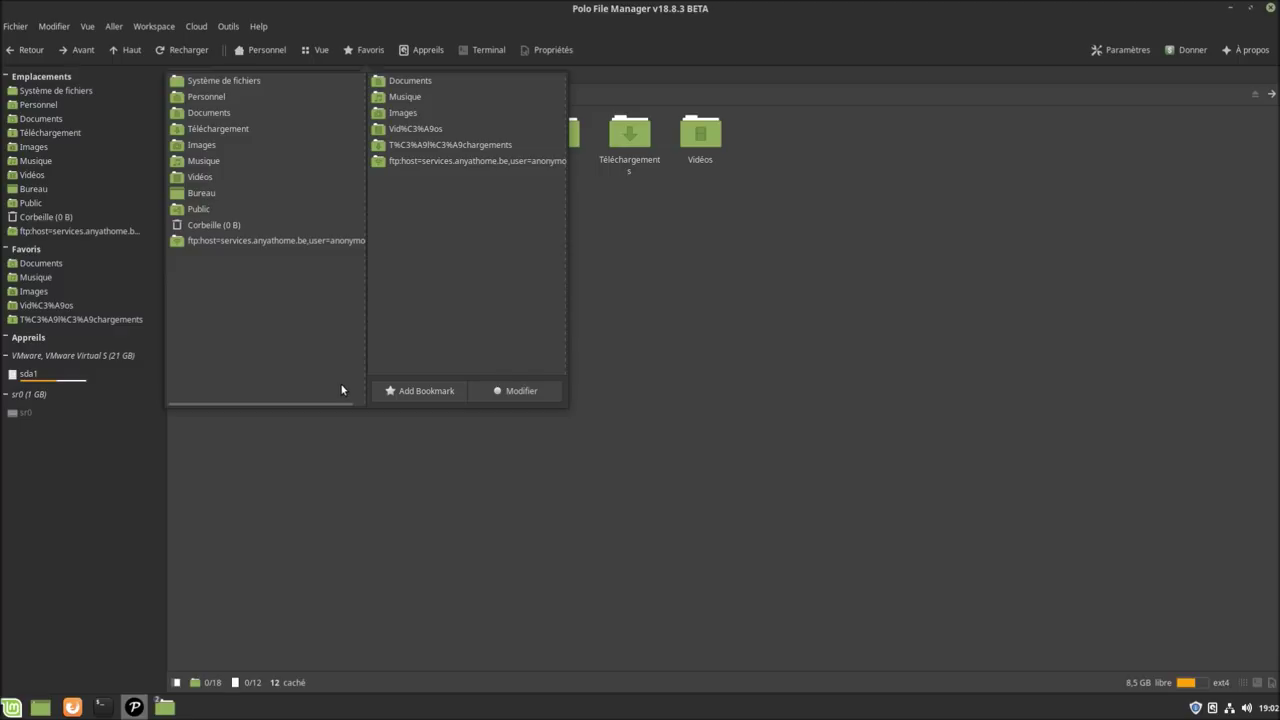
pyautogui.click(419, 392)
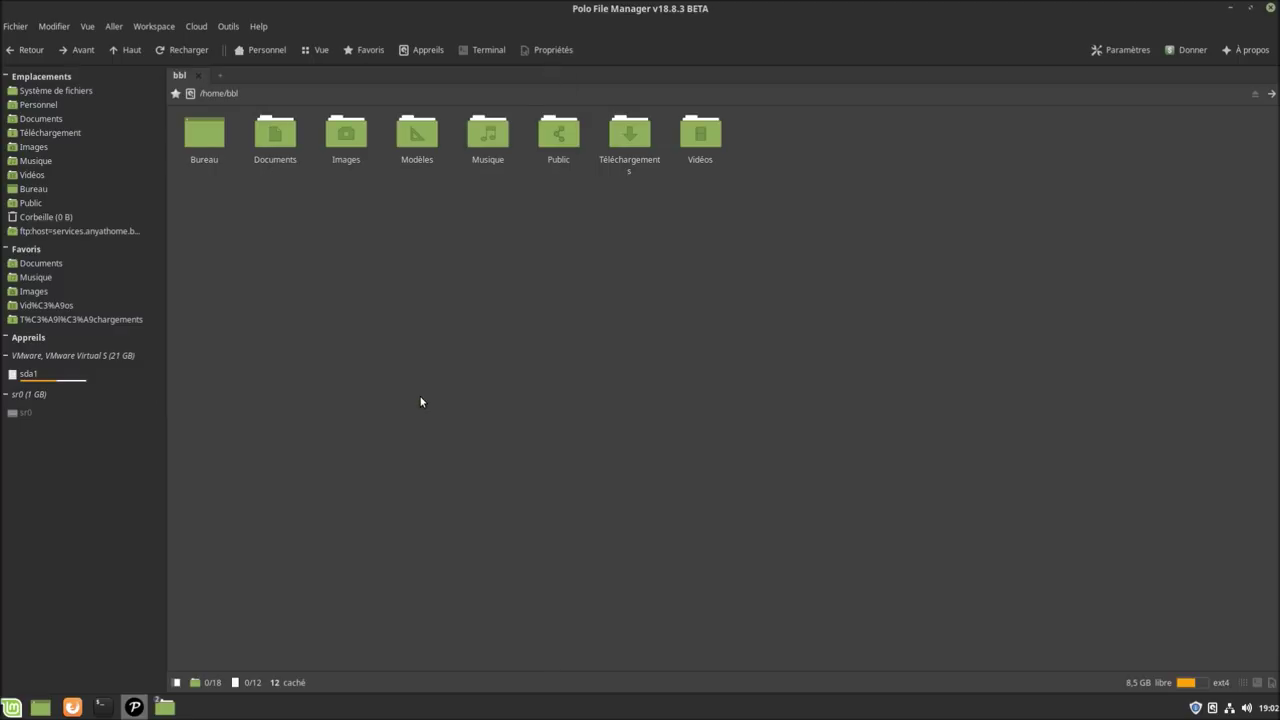
# Close the Fichiers window showing the FTP server and review the bookmarks in Polo's favourites list.
pyautogui.click(170, 708)
pyautogui.click(866, 178)
pyautogui.click(366, 50)
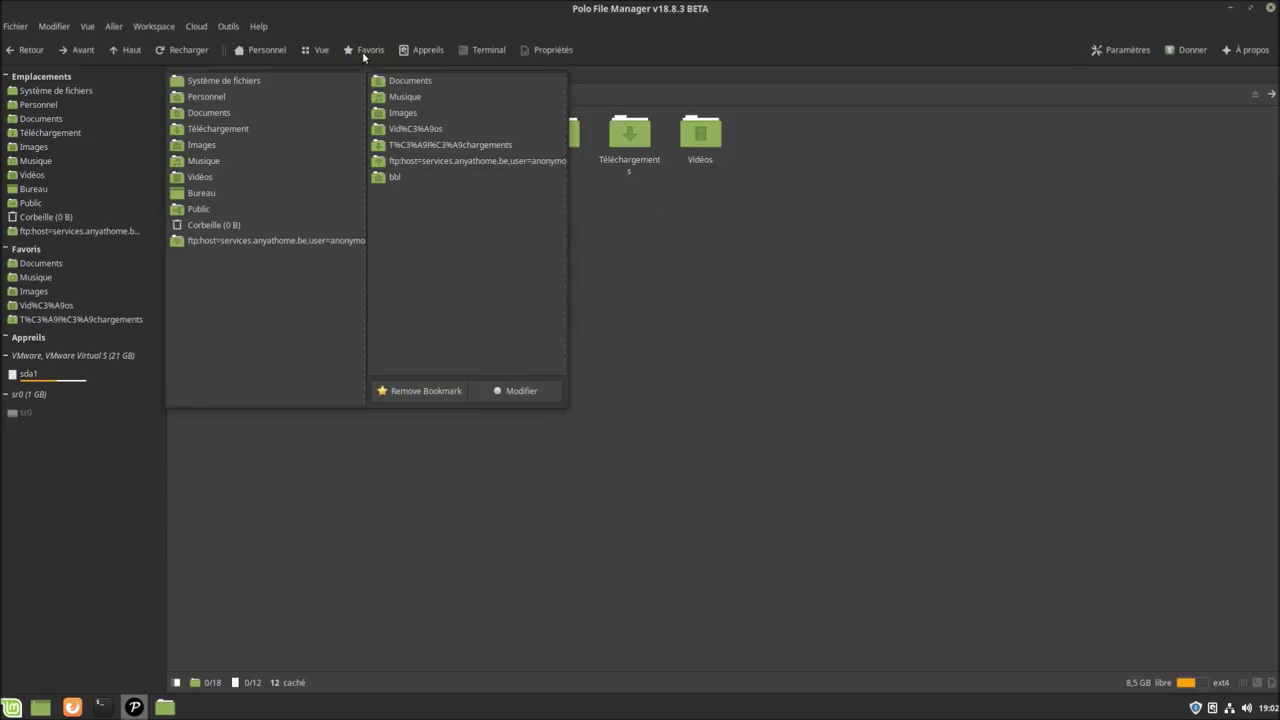
pyautogui.click(428, 50)
# Examine the devices list with its column and size settings and its management actions, and close it.
pyautogui.click(430, 50)
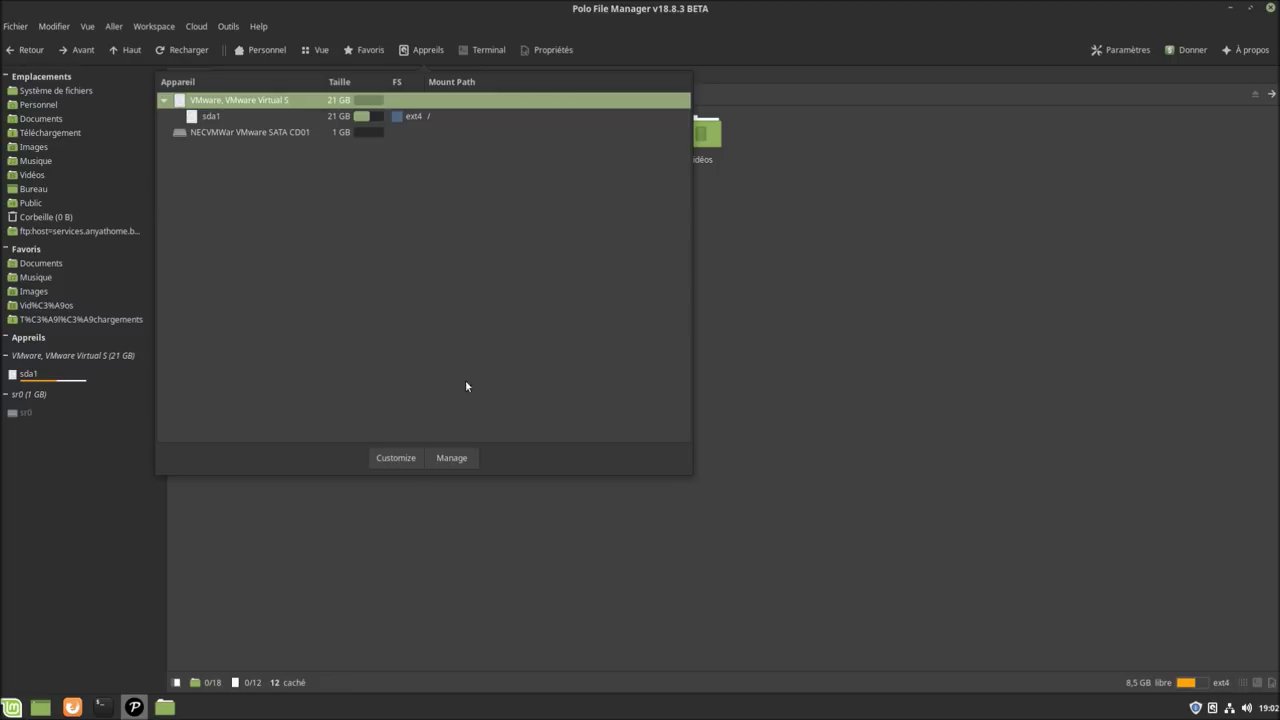
pyautogui.click(394, 459)
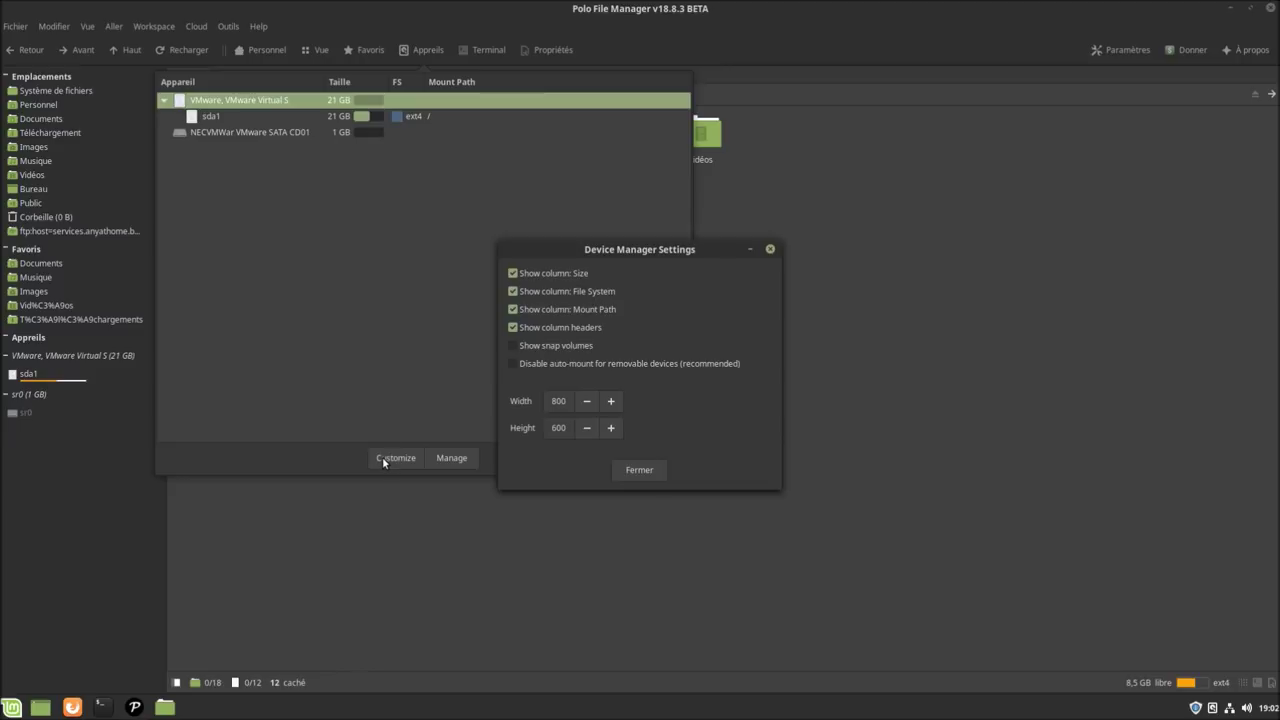
pyautogui.click(628, 470)
pyautogui.click(454, 458)
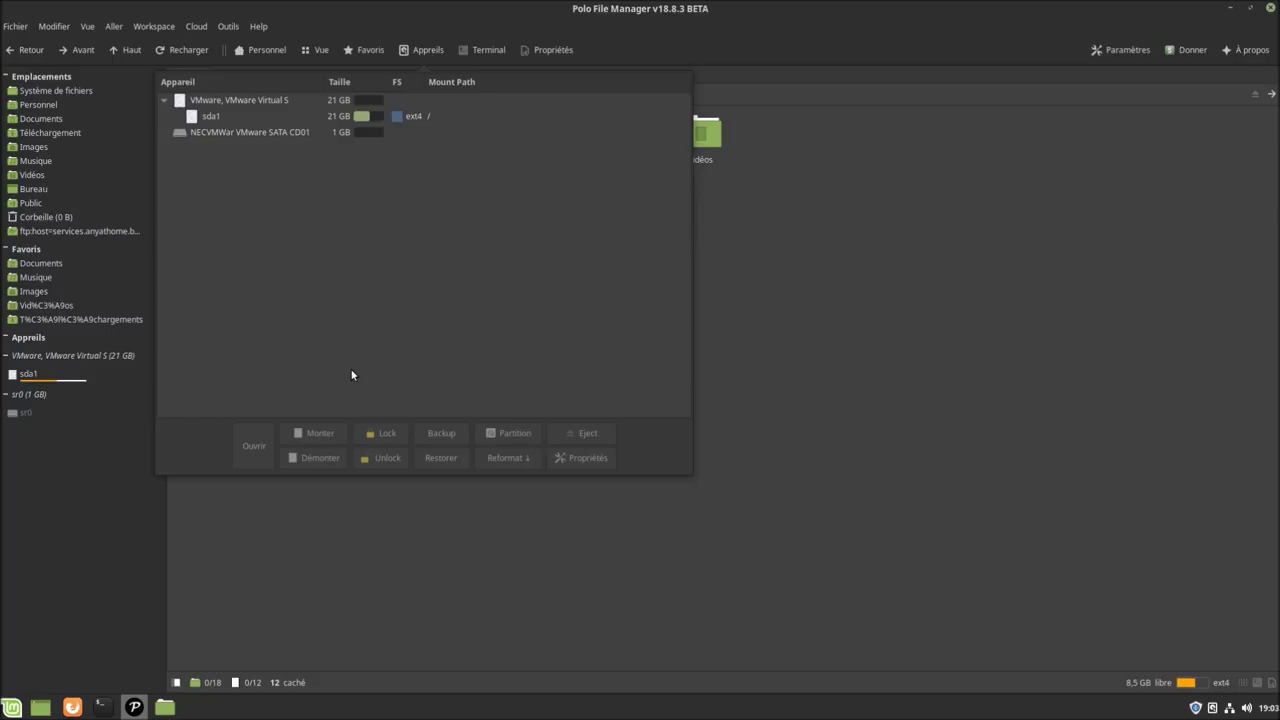
pyautogui.click(787, 328)
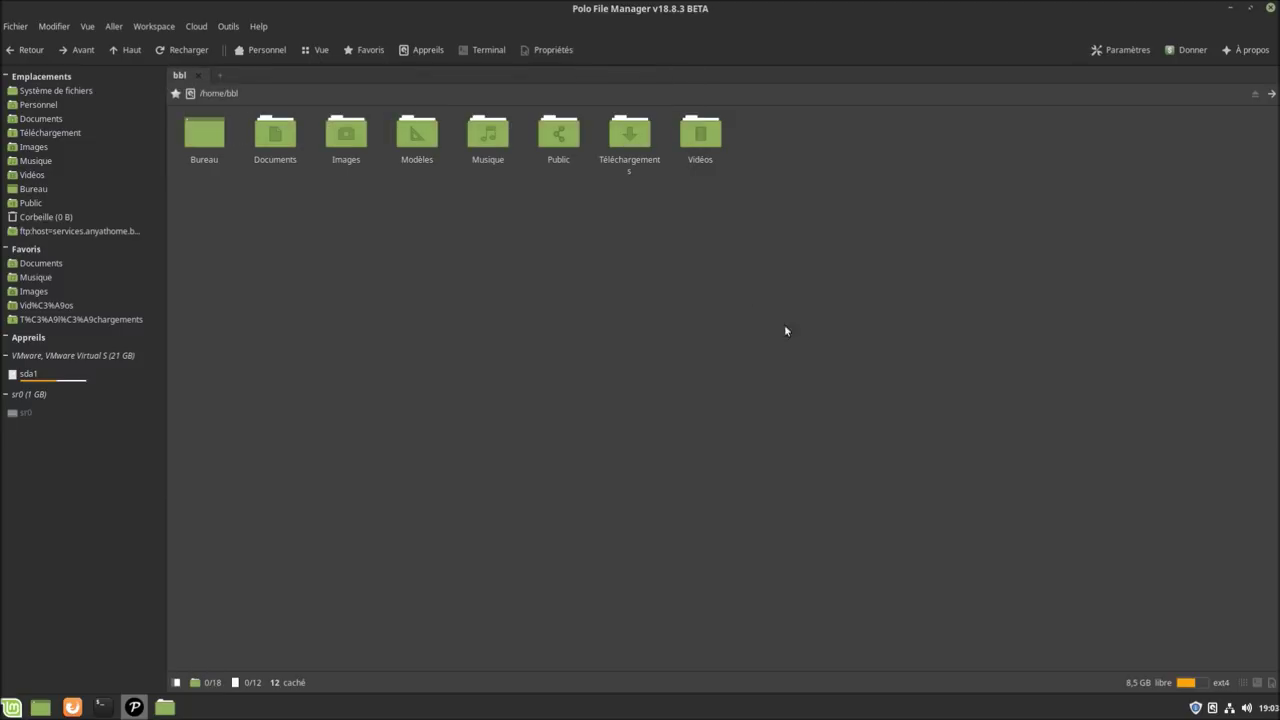
# Show the terminal panel, run ls and top in it, and hide the panel again.
pyautogui.click(490, 55)
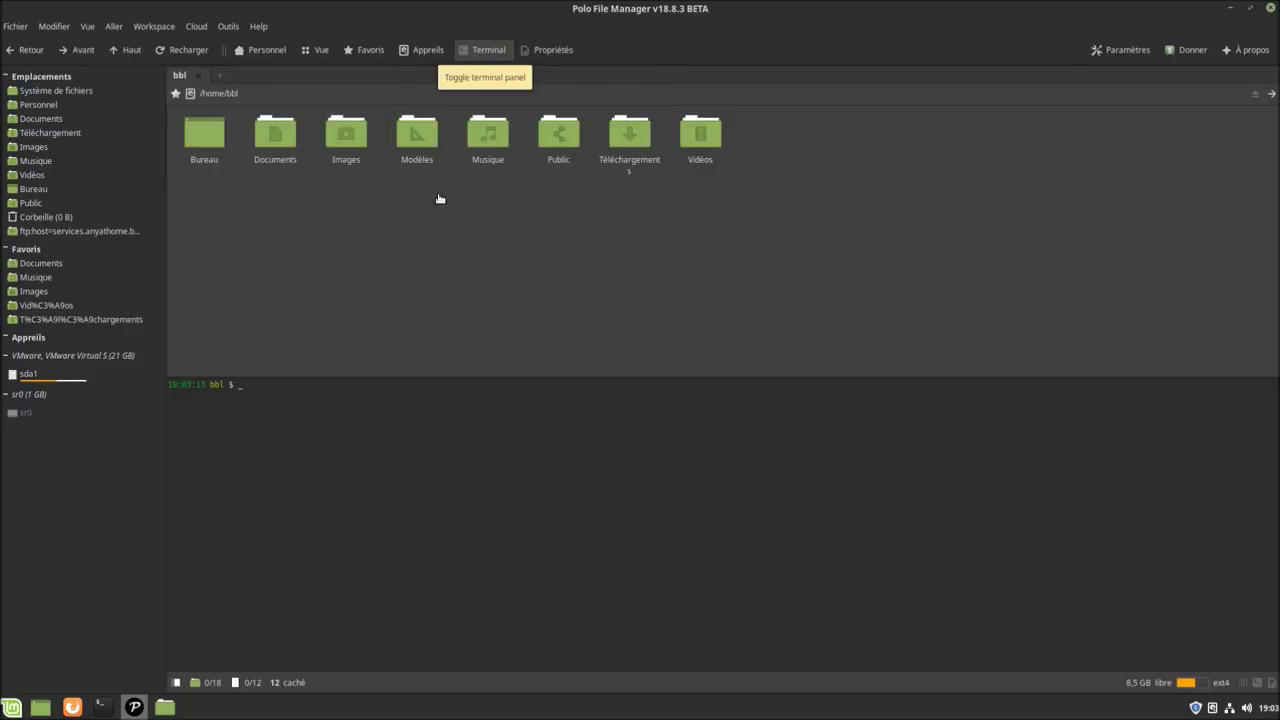
pyautogui.write('ls')
pyautogui.press('Return')
pyautogui.write('top')
pyautogui.press('Return')
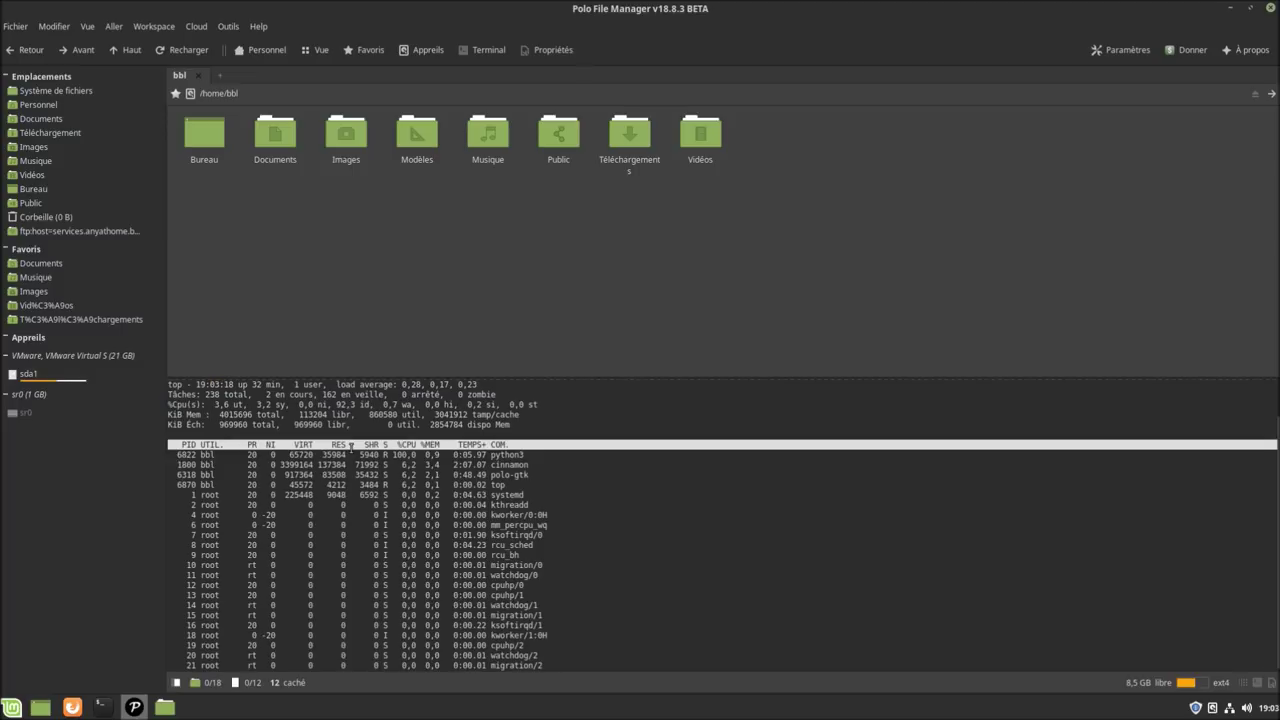
pyautogui.click(488, 49)
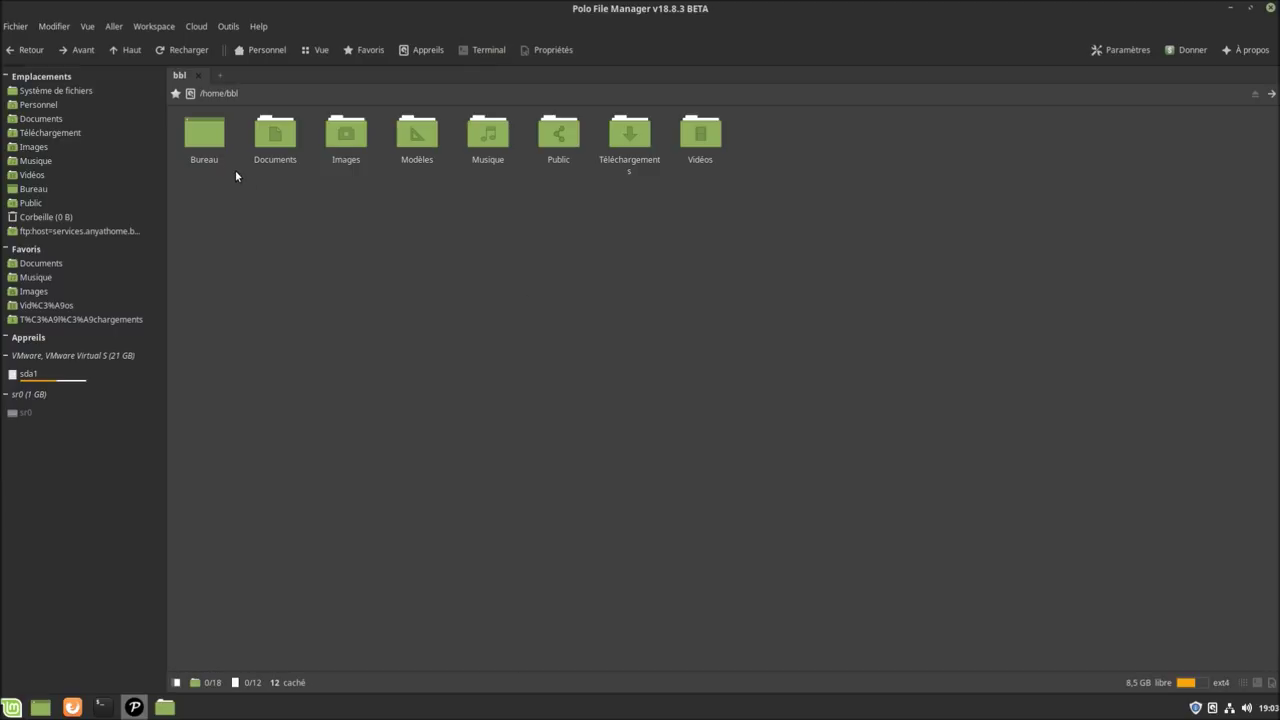
# Switch the file manager to the four-pane layout (Quadruple volets).
pyautogui.click(88, 27)
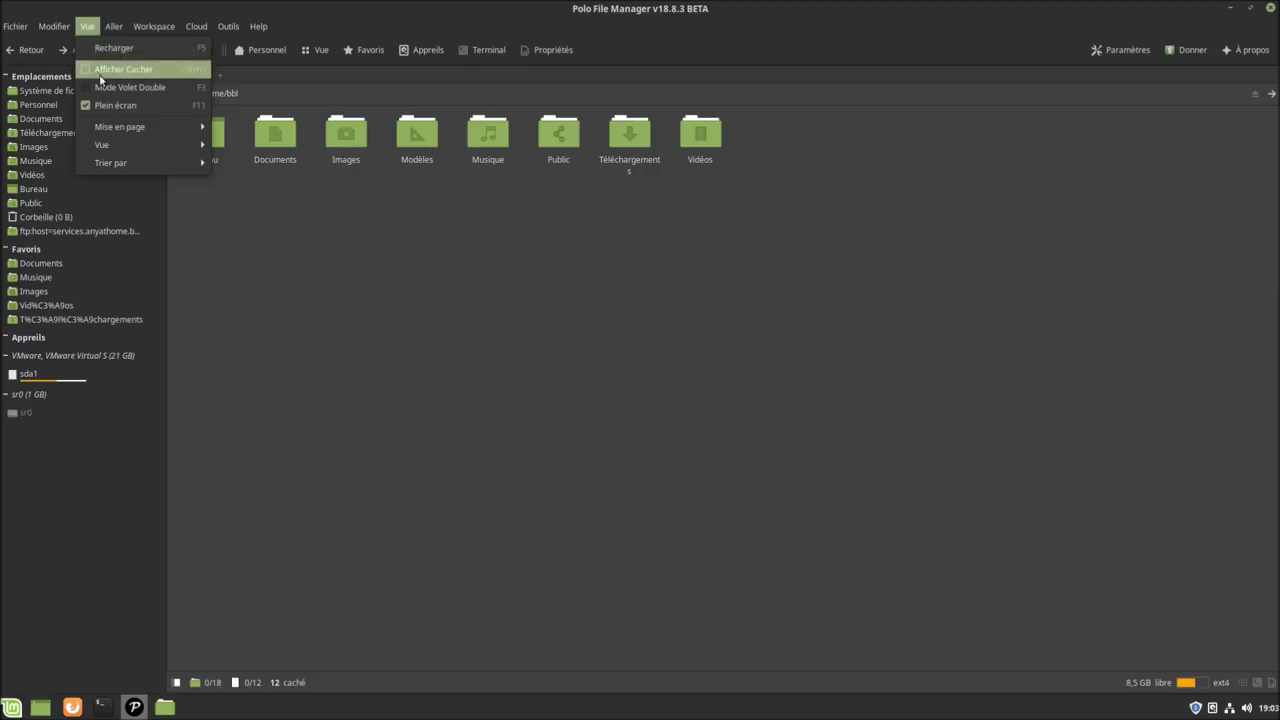
pyautogui.moveTo(157, 134)
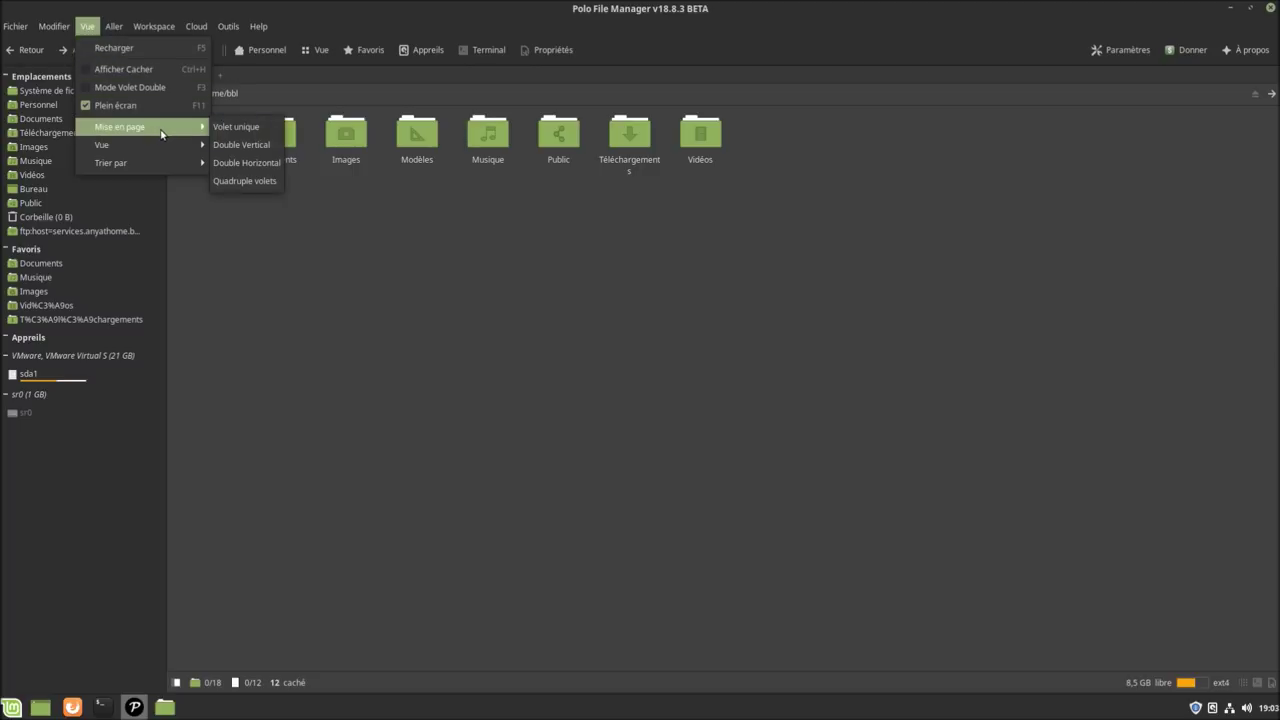
pyautogui.click(245, 181)
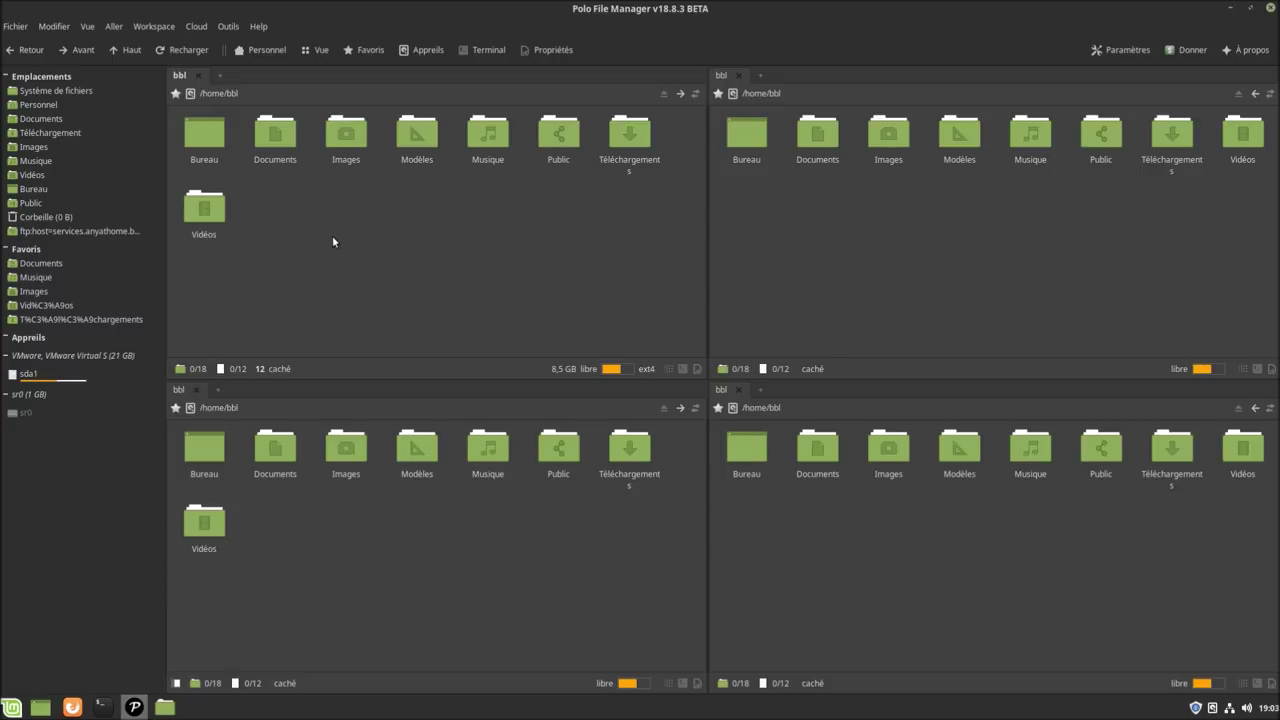
# Show the terminal panel in each of the four panes.
pyautogui.press('F4')
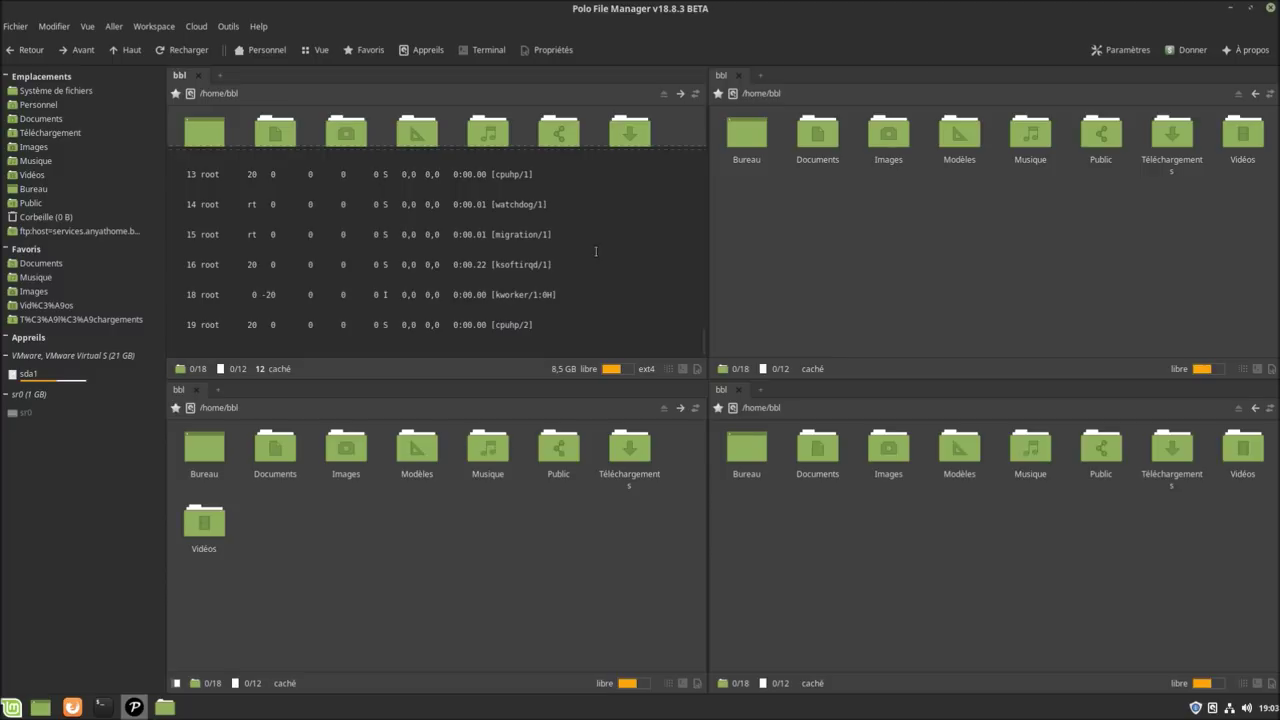
pyautogui.click(864, 255)
pyautogui.press('F4')
pyautogui.click(554, 493)
pyautogui.press('F4')
pyautogui.click(850, 559)
pyautogui.press('F4')
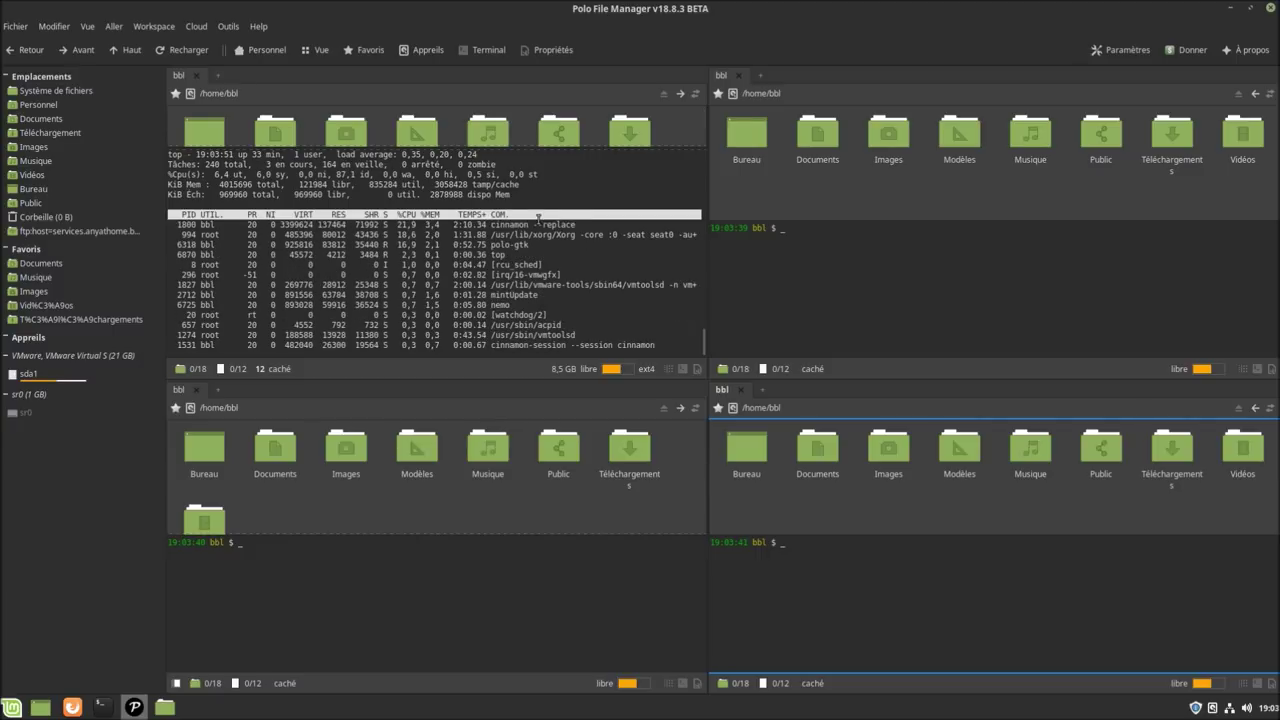
# Quit top in the first pane's terminal and clear its output.
pyautogui.click(581, 196)
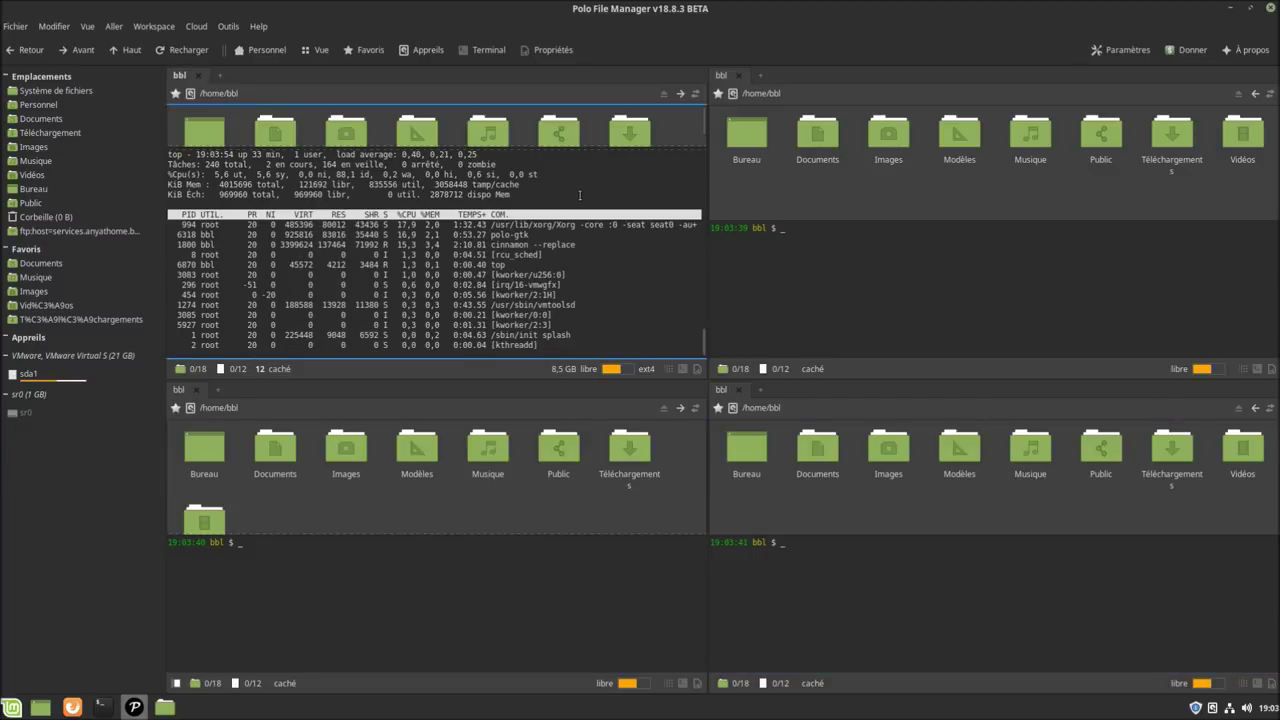
pyautogui.press('c')
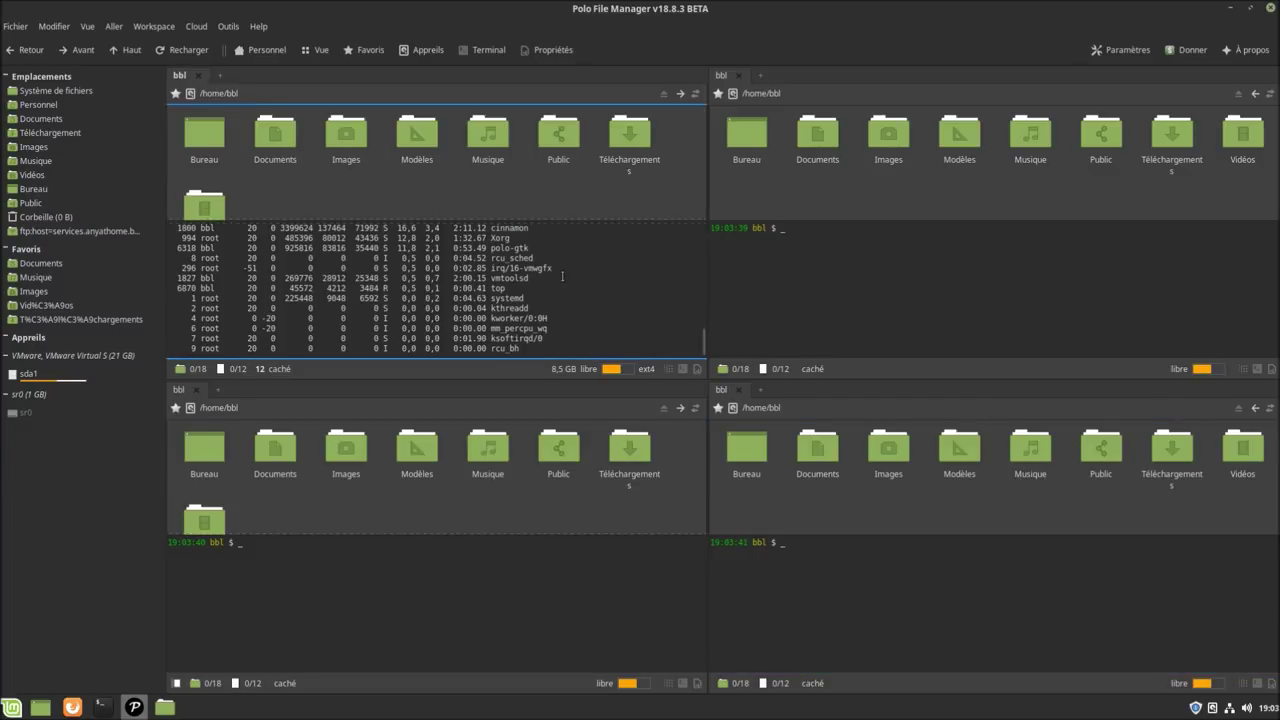
pyautogui.press('q')
pyautogui.write('clear')
pyautogui.press('Return')
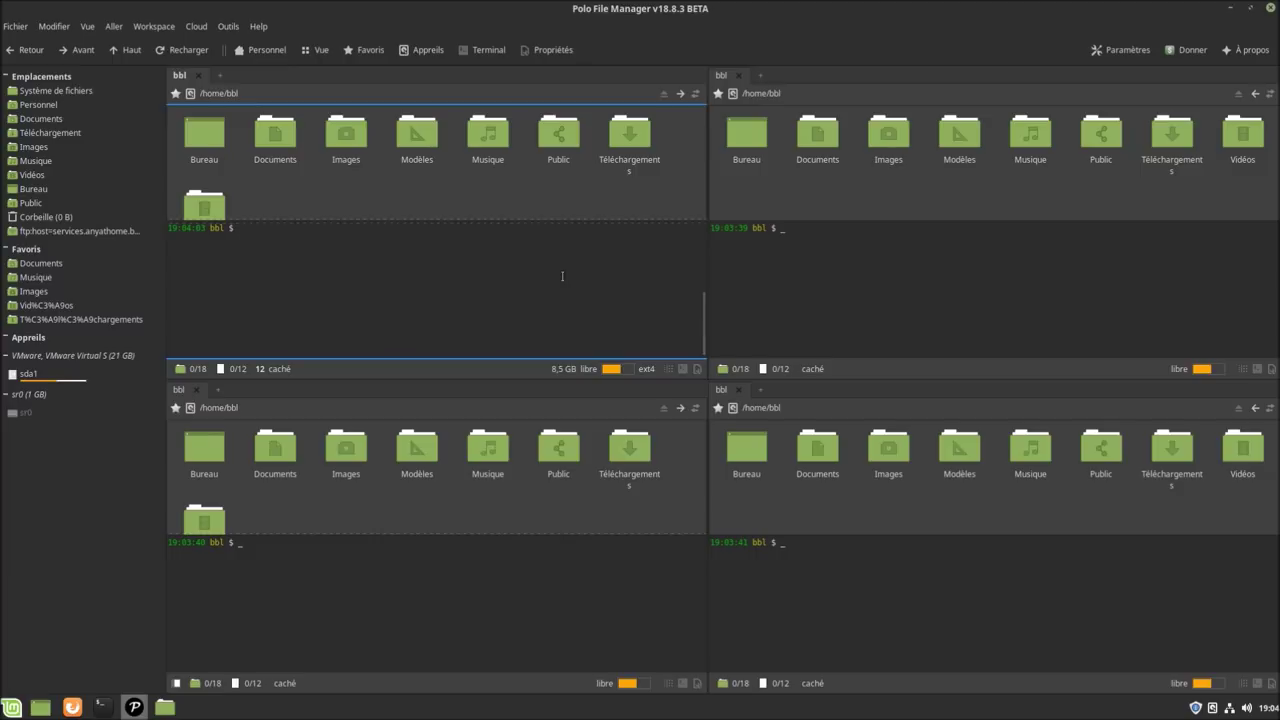
# Hide the terminal panels in all four panes and return to the single-pane layout.
pyautogui.press('F4')
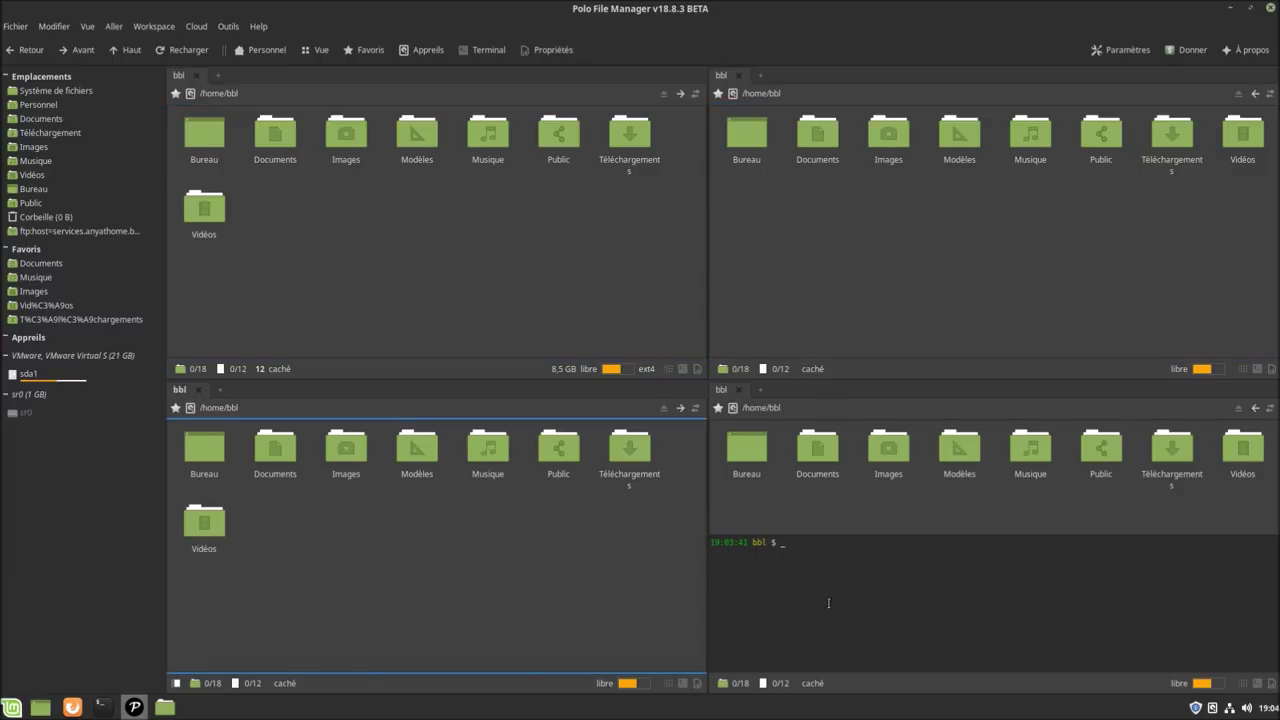
pyautogui.click(828, 603)
pyautogui.press('F4')
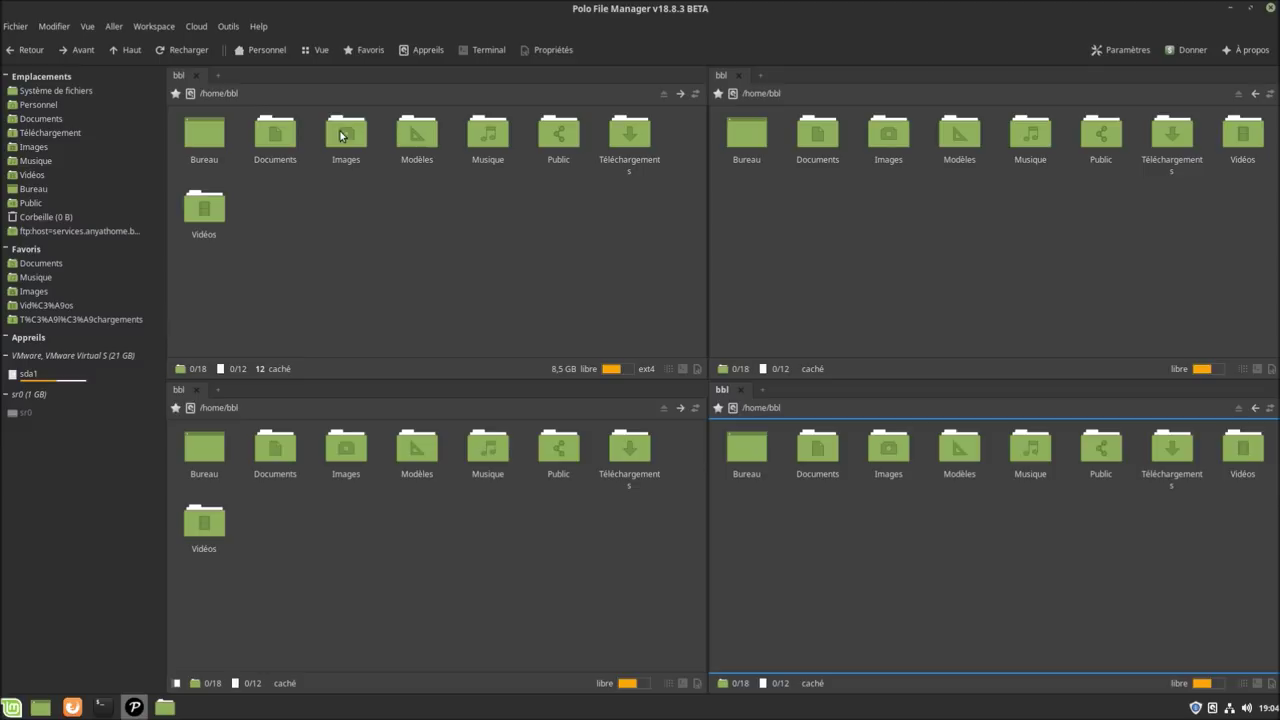
pyautogui.click(322, 55)
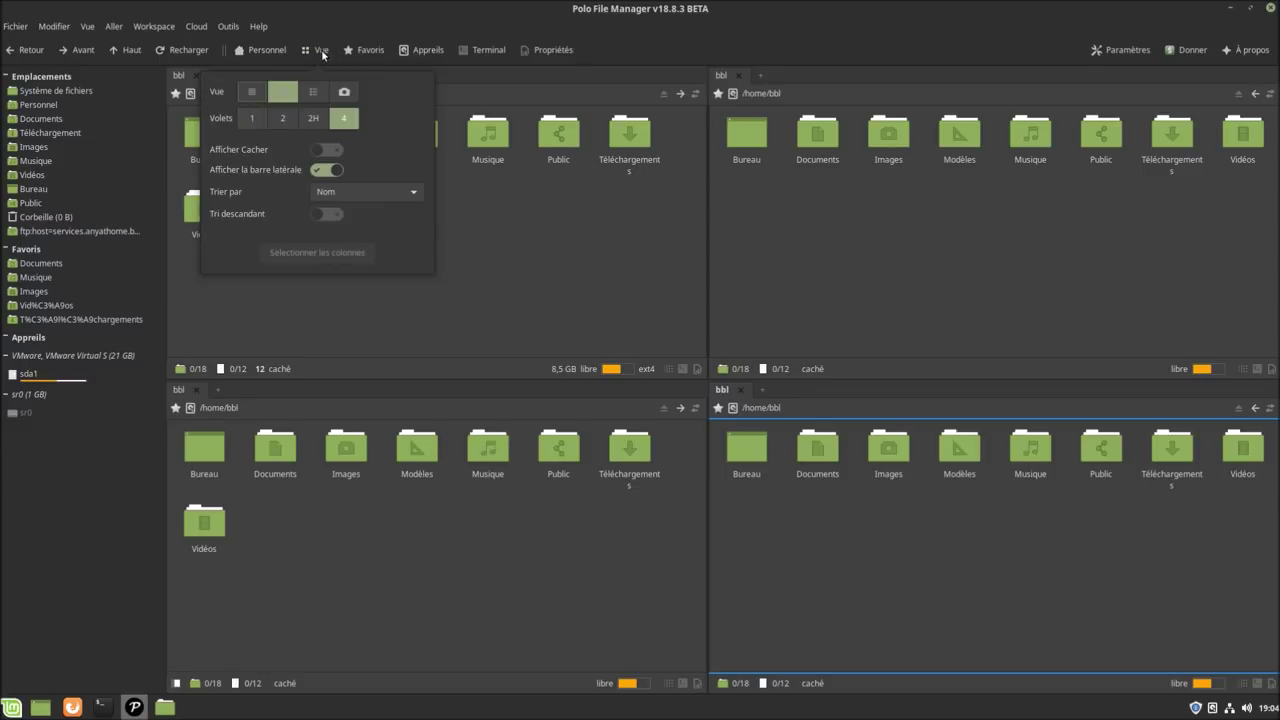
pyautogui.click(253, 119)
pyautogui.click(404, 428)
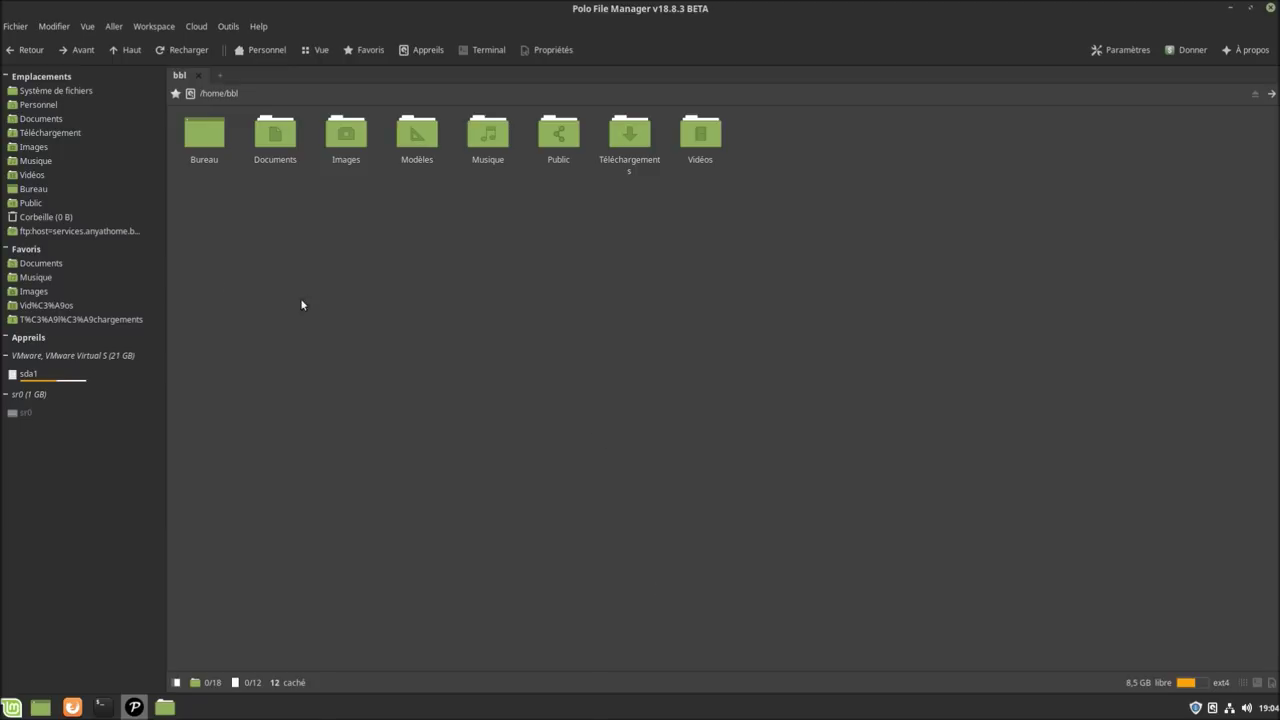
# Open the Bureau folder and review the actions offered for wall_Ubuntu-18.10.zip.
pyautogui.doubleClick(196, 142)
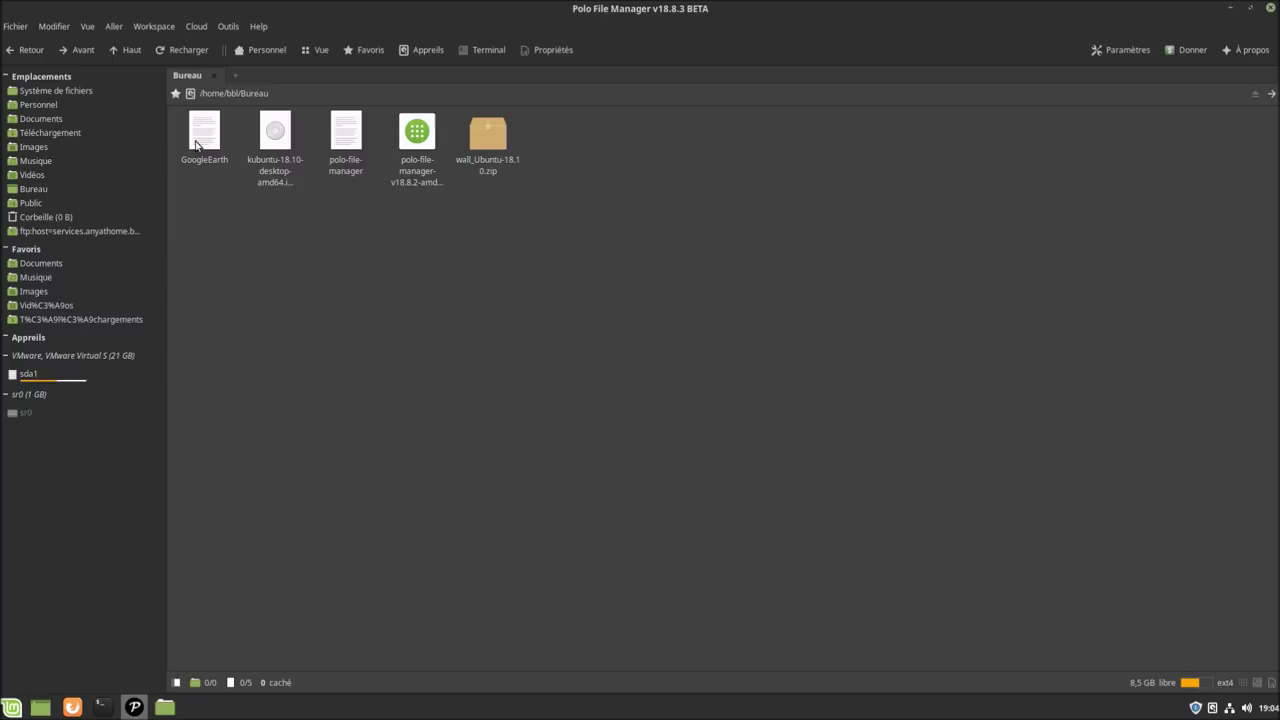
pyautogui.click(491, 140)
pyautogui.rightClick(491, 140)
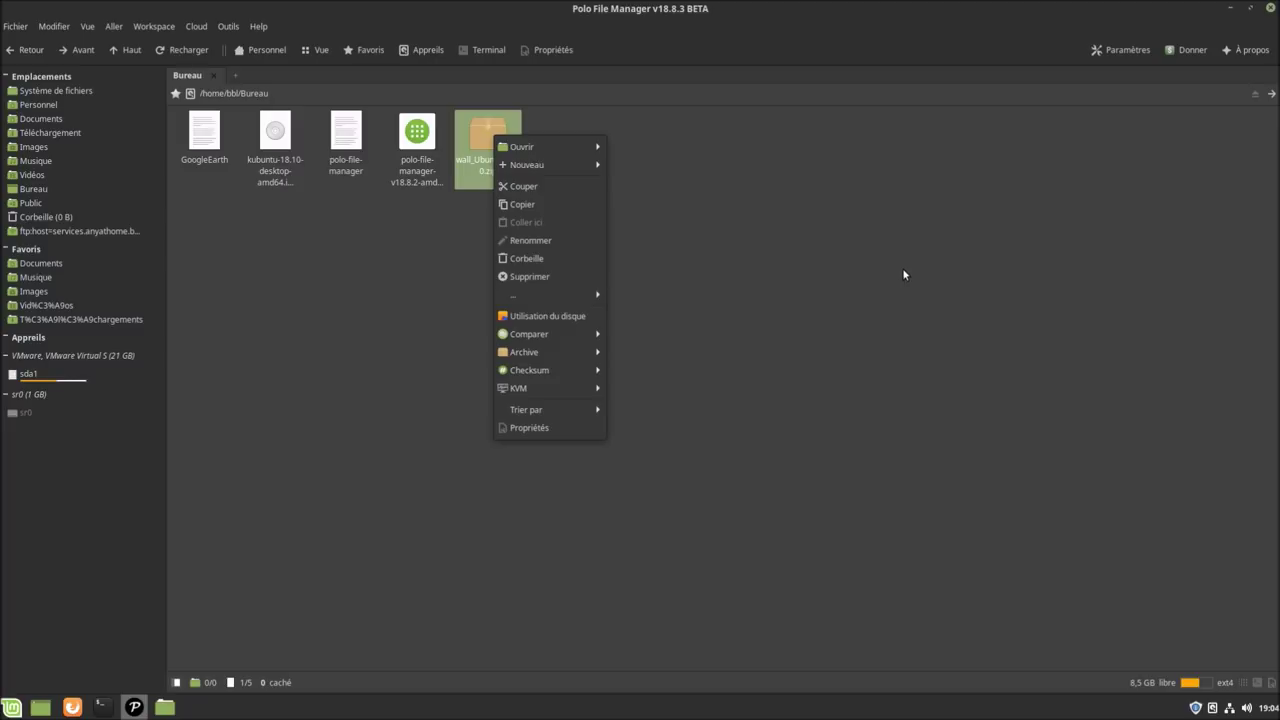
pyautogui.moveTo(604, 151)
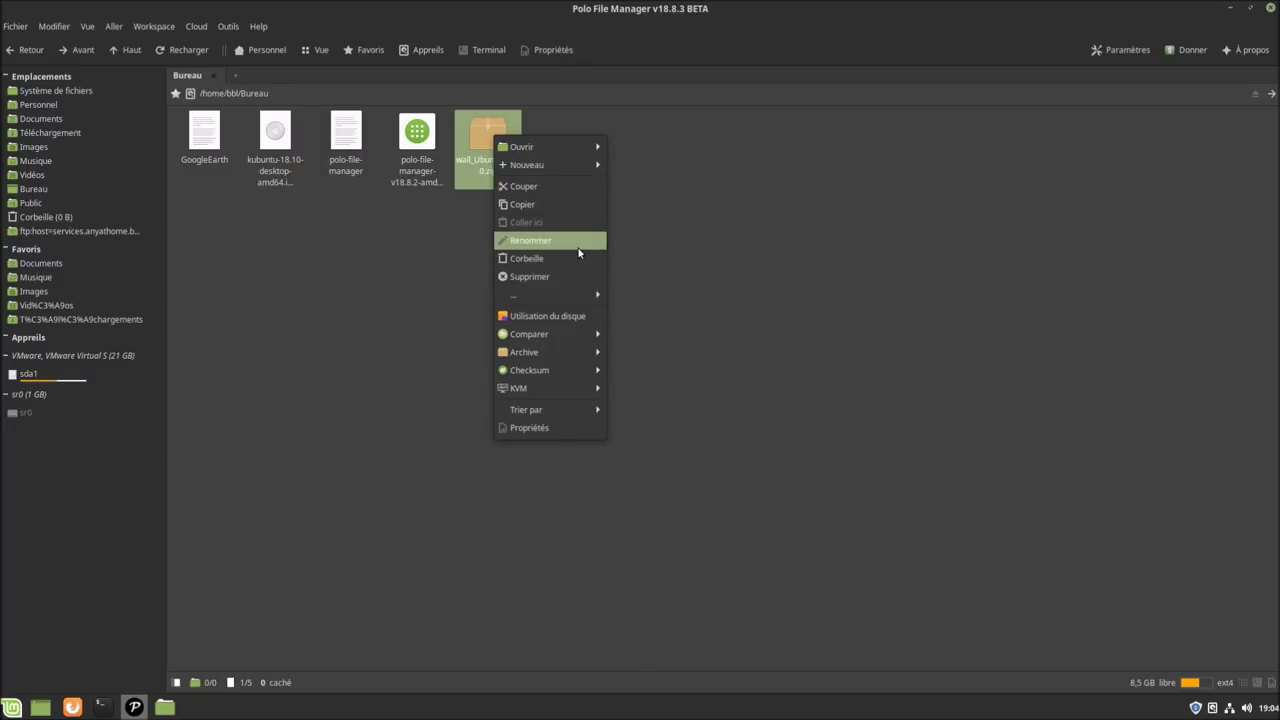
pyautogui.click(783, 280)
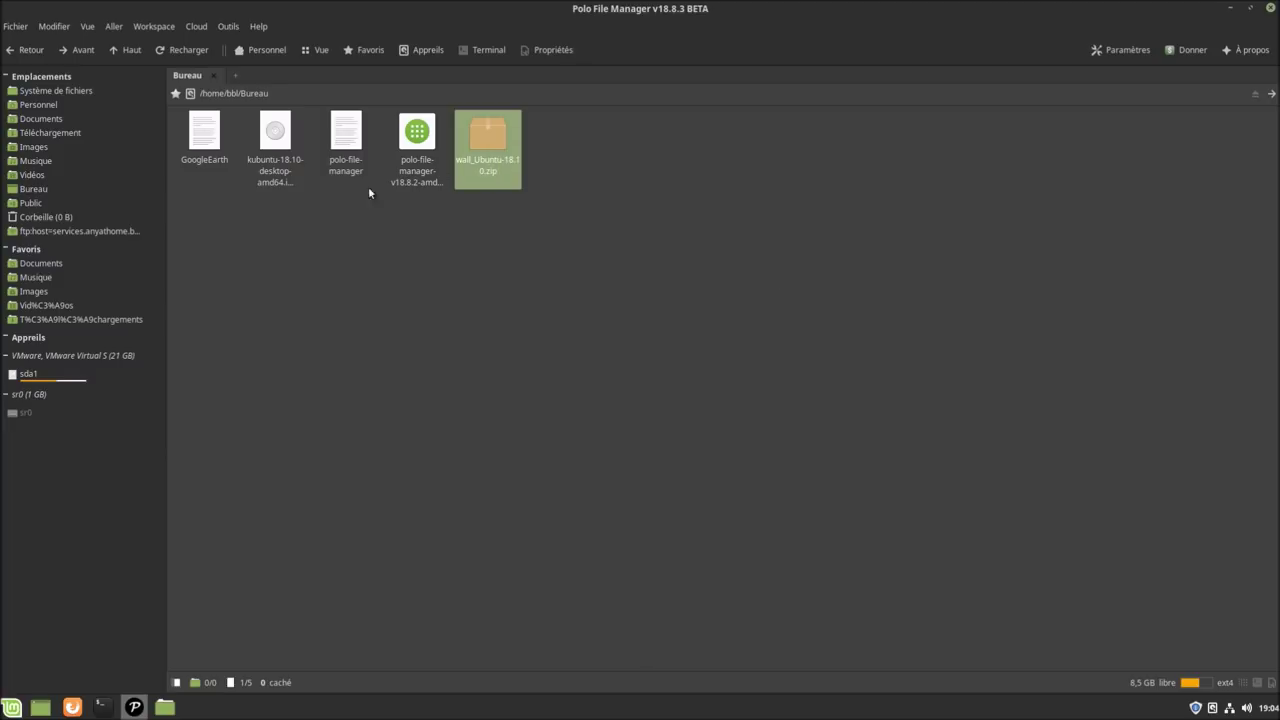
# Switch to the Double Vertical layout and open the Téléchargements folder in the second pane.
pyautogui.click(89, 27)
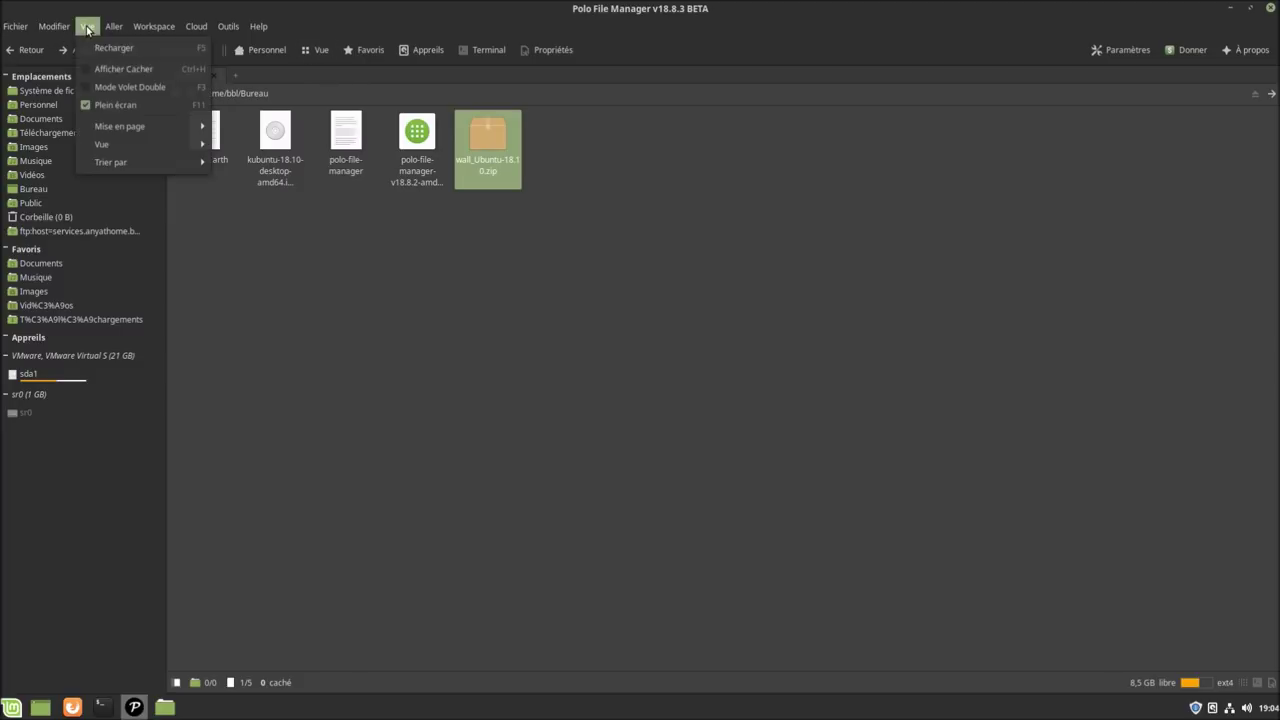
pyautogui.moveTo(161, 129)
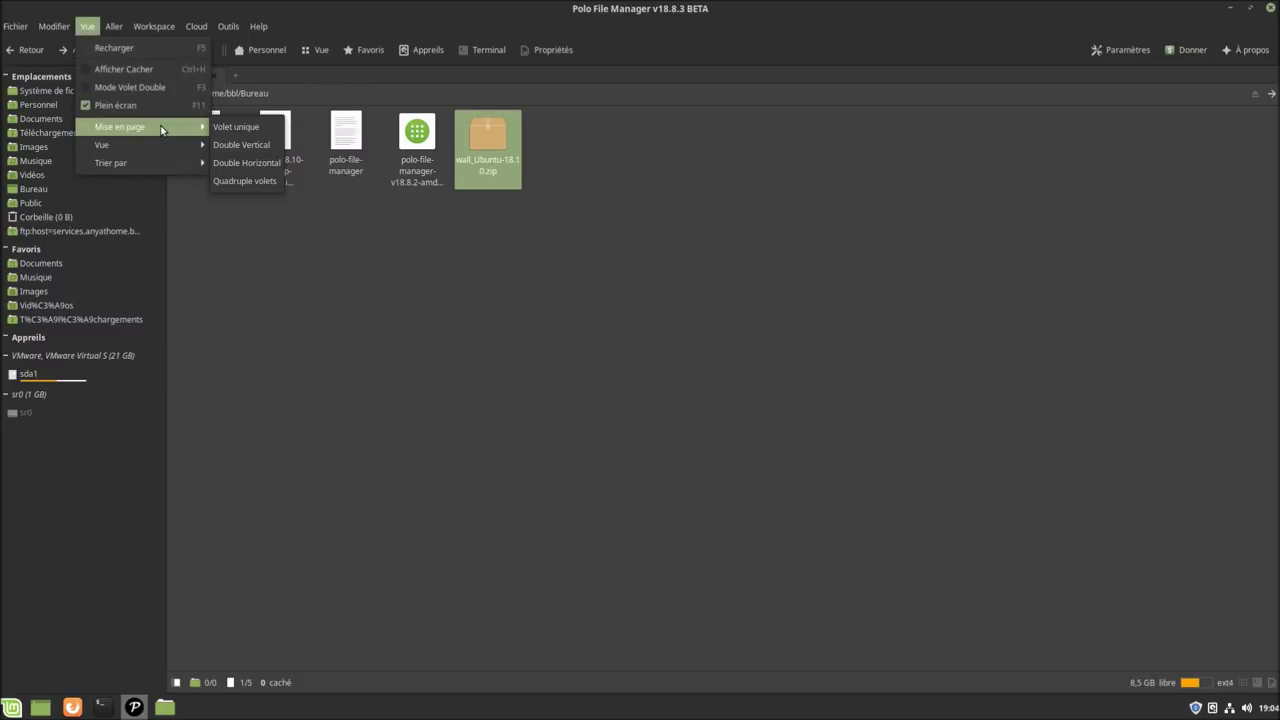
pyautogui.click(262, 153)
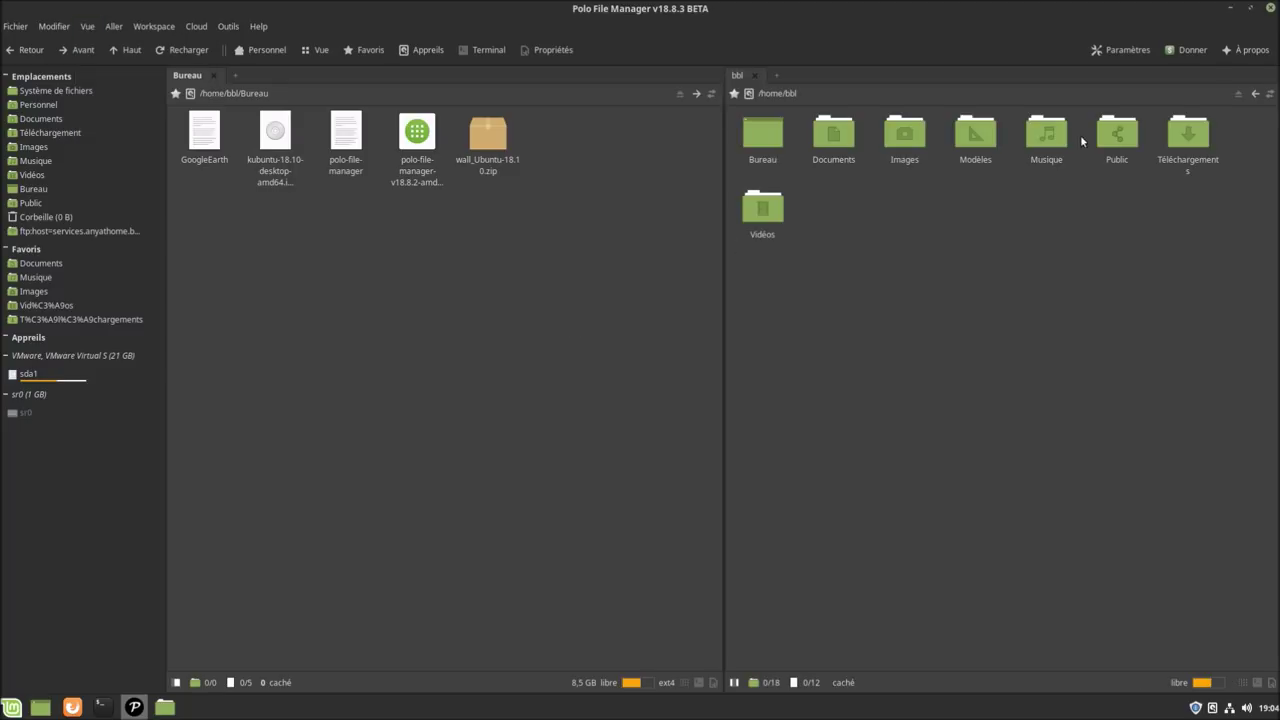
pyautogui.doubleClick(1182, 135)
# Copy wall_Ubuntu-18.10.zip from the Bureau pane into the Téléchargements pane.
pyautogui.click(484, 141)
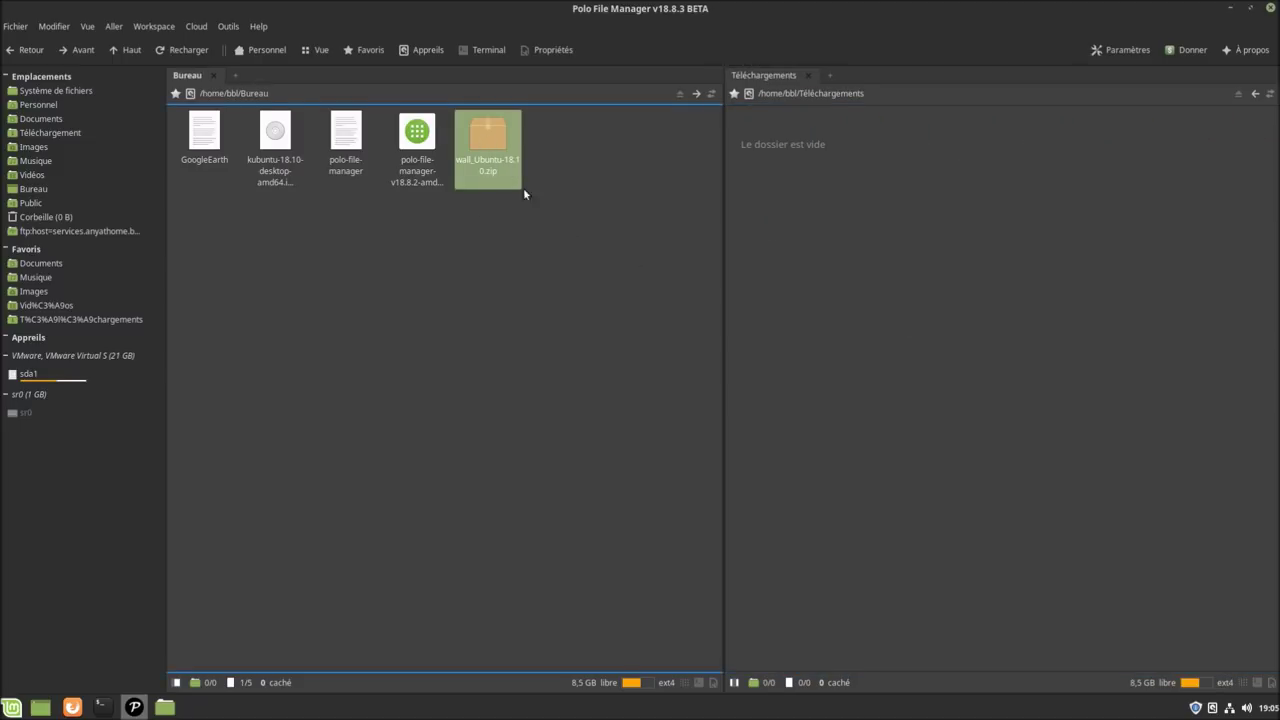
pyautogui.rightClick(480, 144)
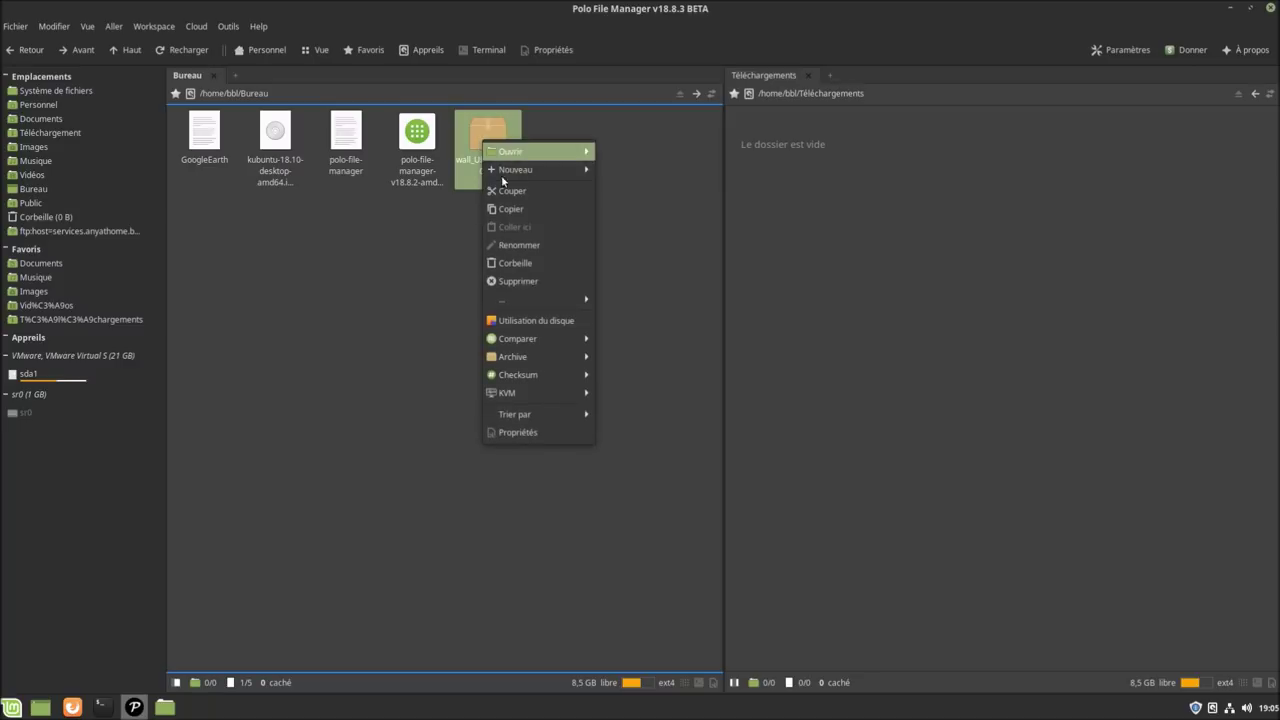
pyautogui.click(473, 210)
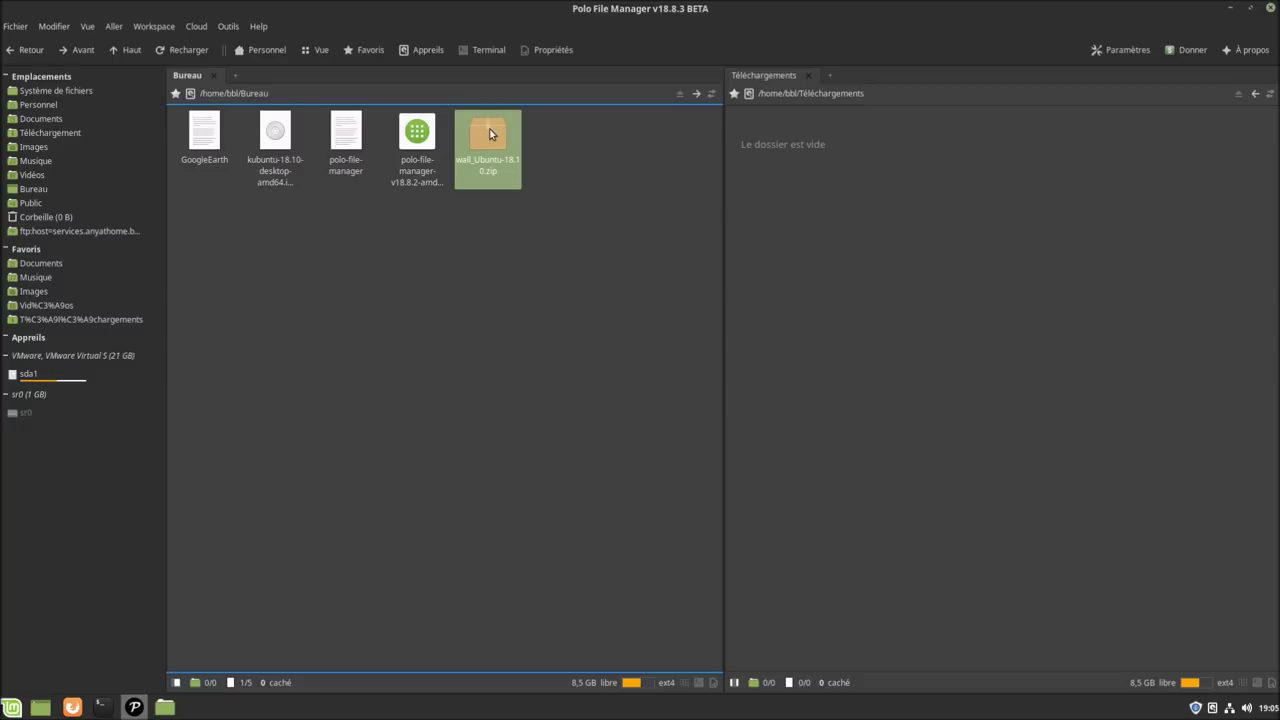
pyautogui.rightClick(477, 132)
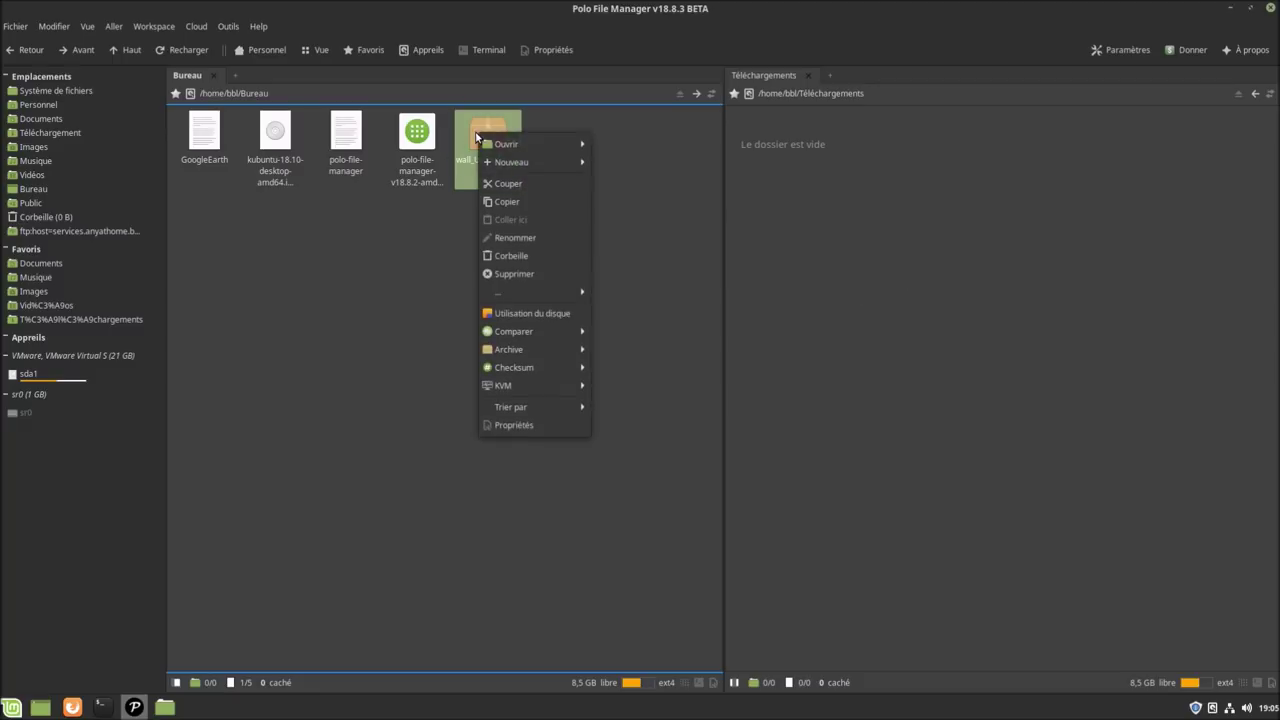
pyautogui.click(517, 204)
pyautogui.rightClick(851, 240)
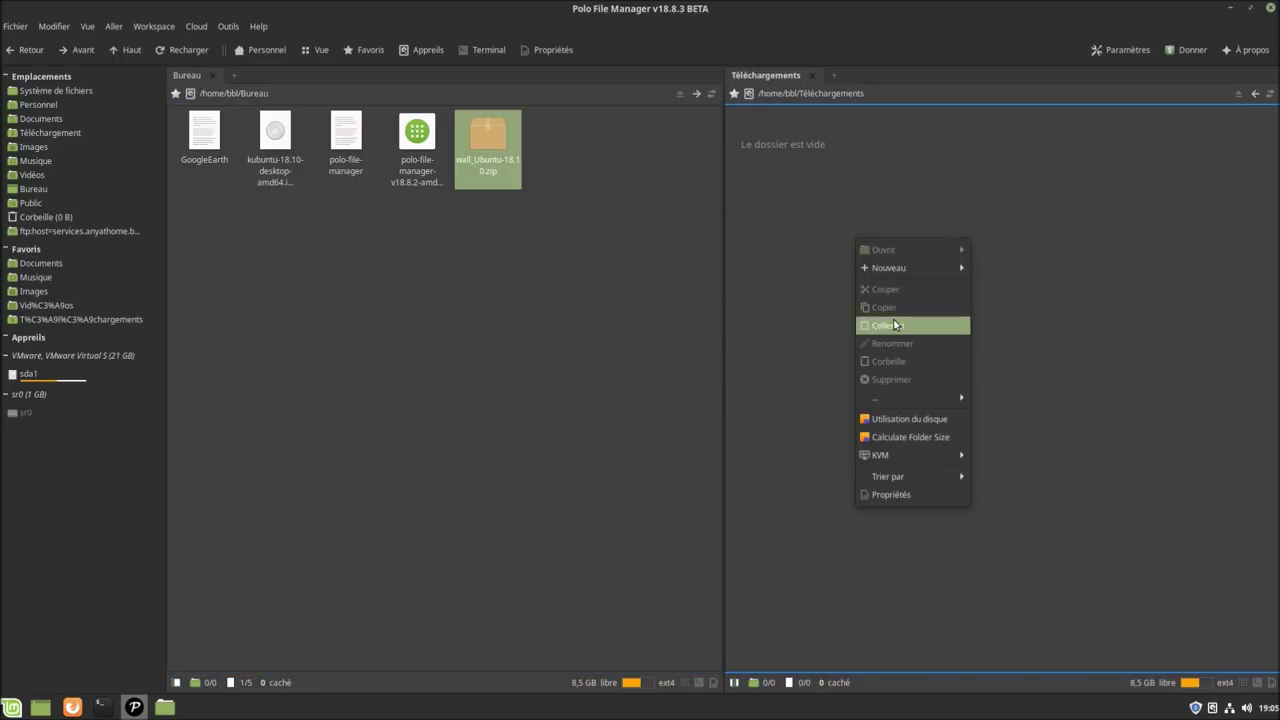
pyautogui.click(907, 324)
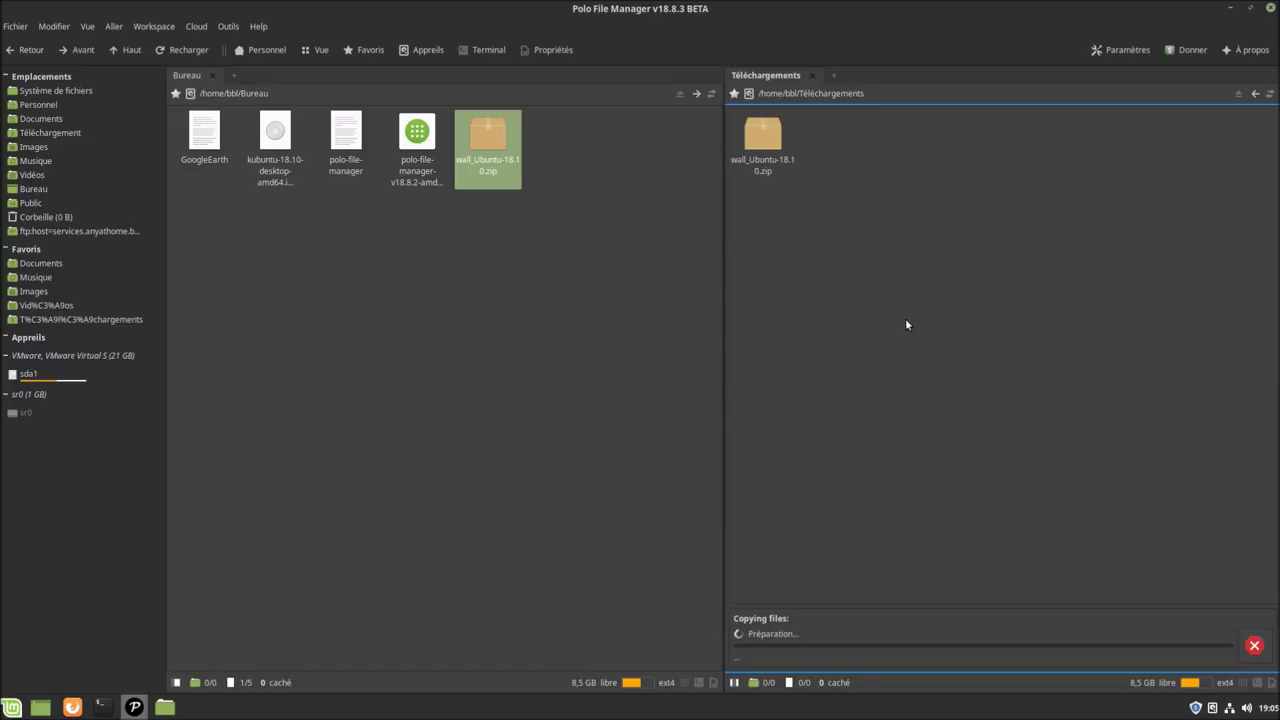
# Permanently delete the copy of wall_Ubuntu-18.10.zip from the Téléchargements folder.
pyautogui.rightClick(767, 147)
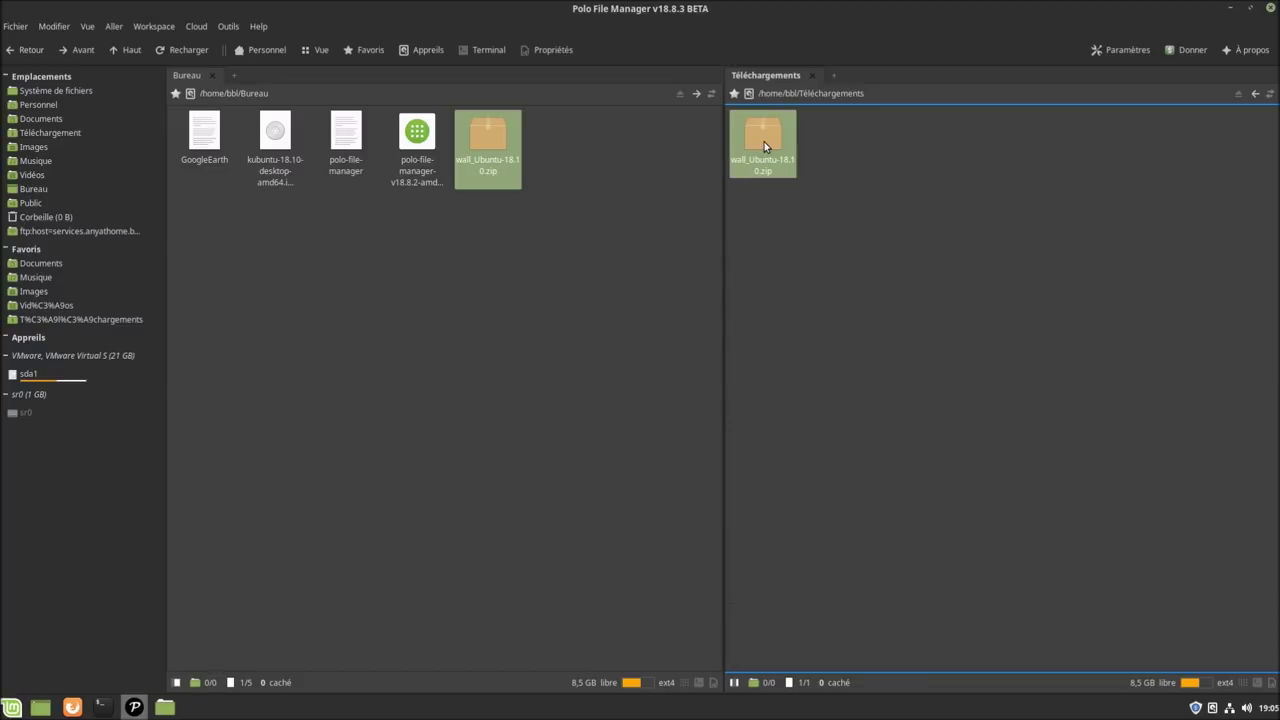
pyautogui.click(821, 283)
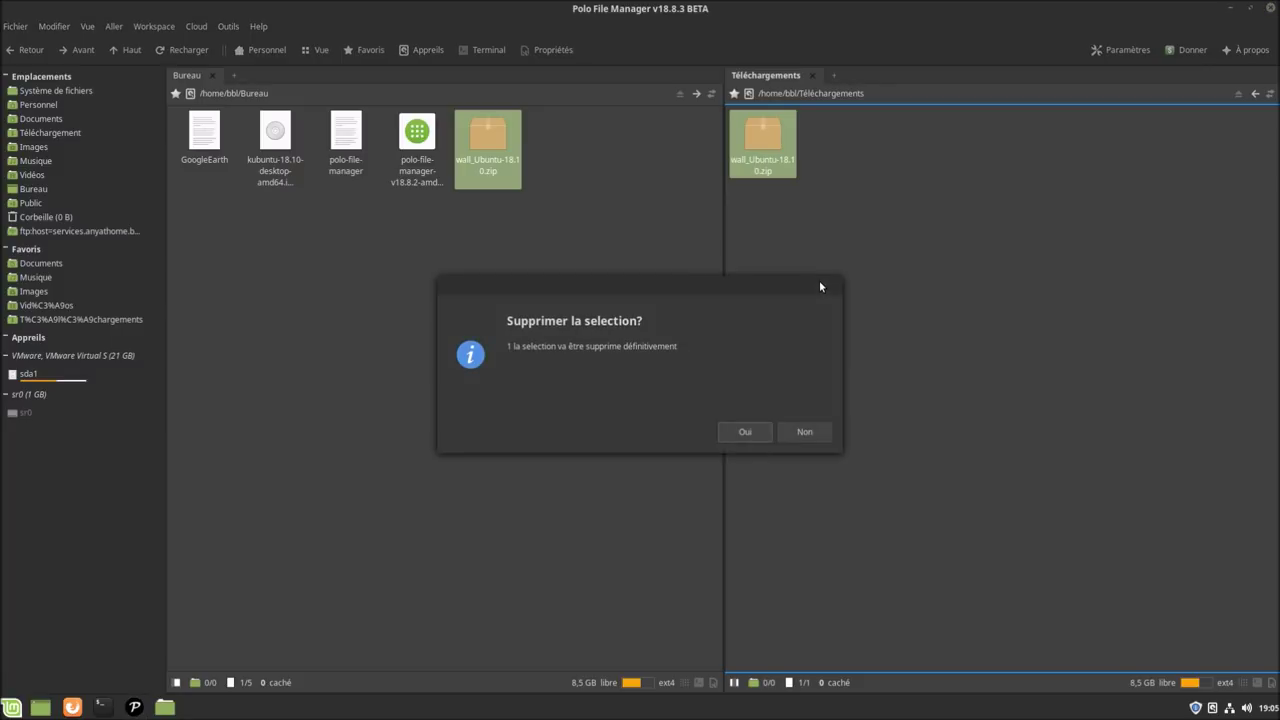
pyautogui.click(746, 430)
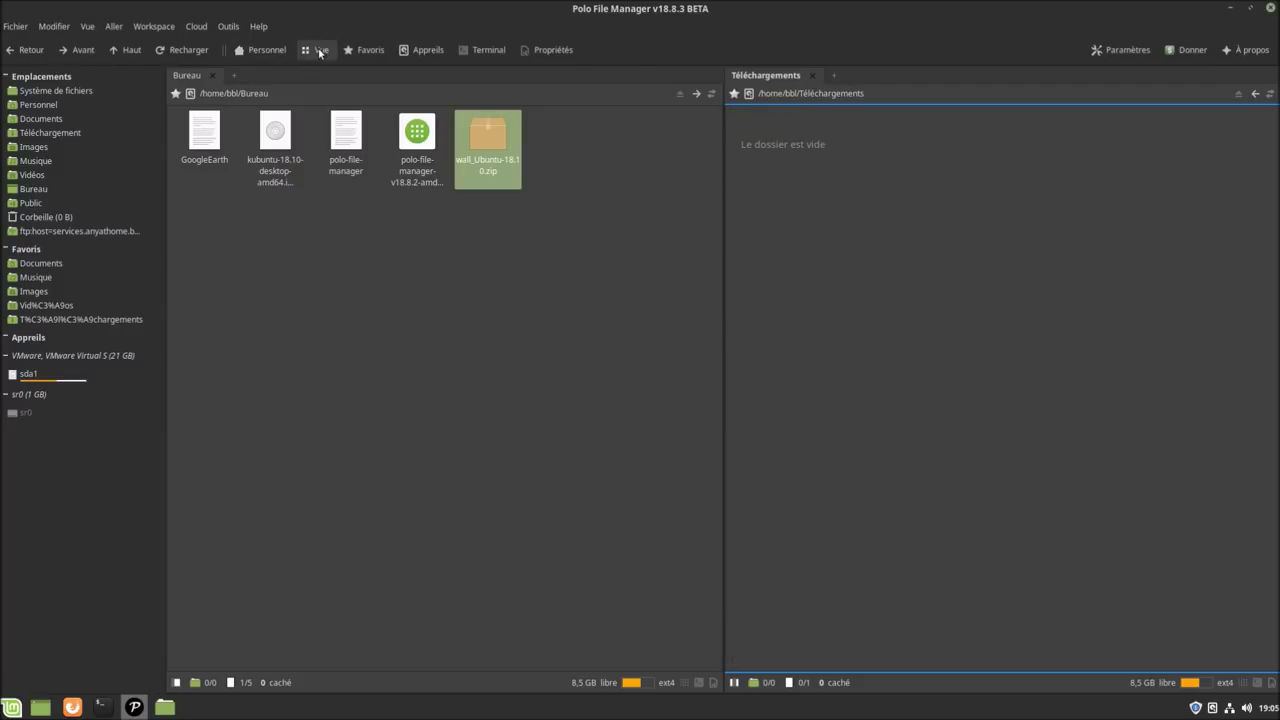
# Return from the dual-pane layout to a single pane showing the Bureau folder.
pyautogui.click(320, 51)
pyautogui.click(252, 118)
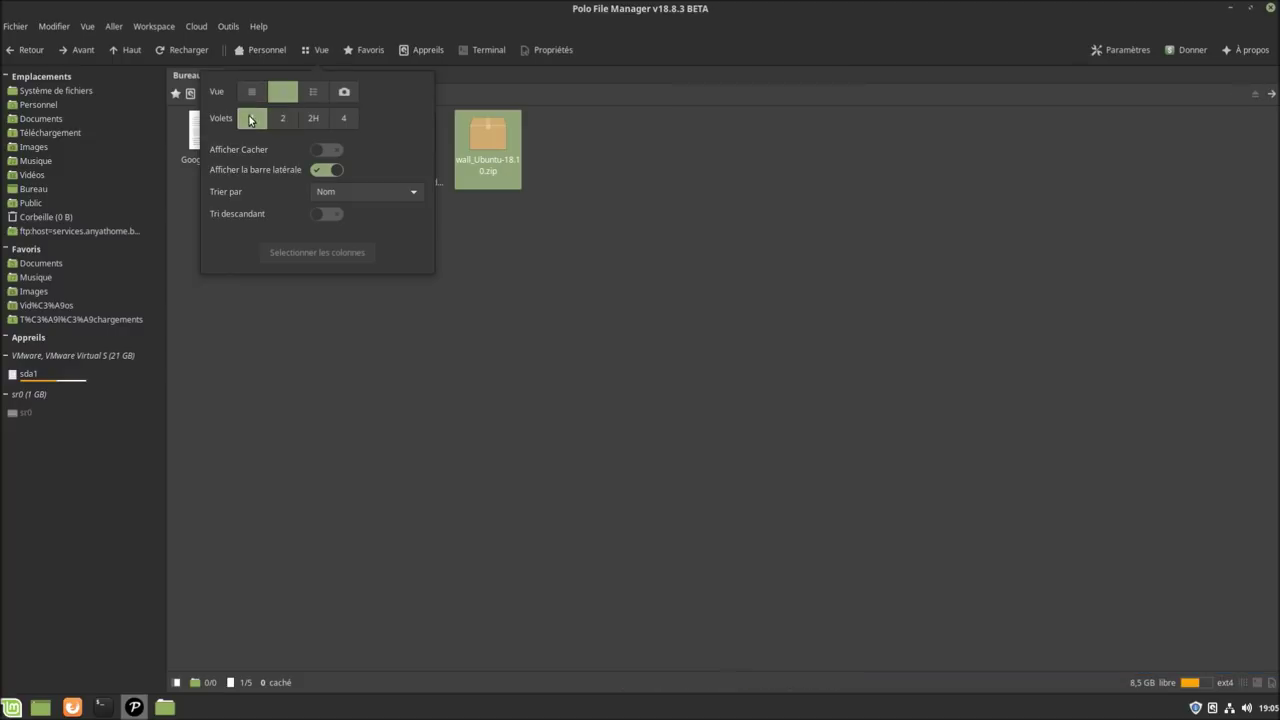
pyautogui.click(520, 379)
# Analyse the disk usage of the Bureau folder, view the alternative chart type, and close the analyser.
pyautogui.rightClick(491, 138)
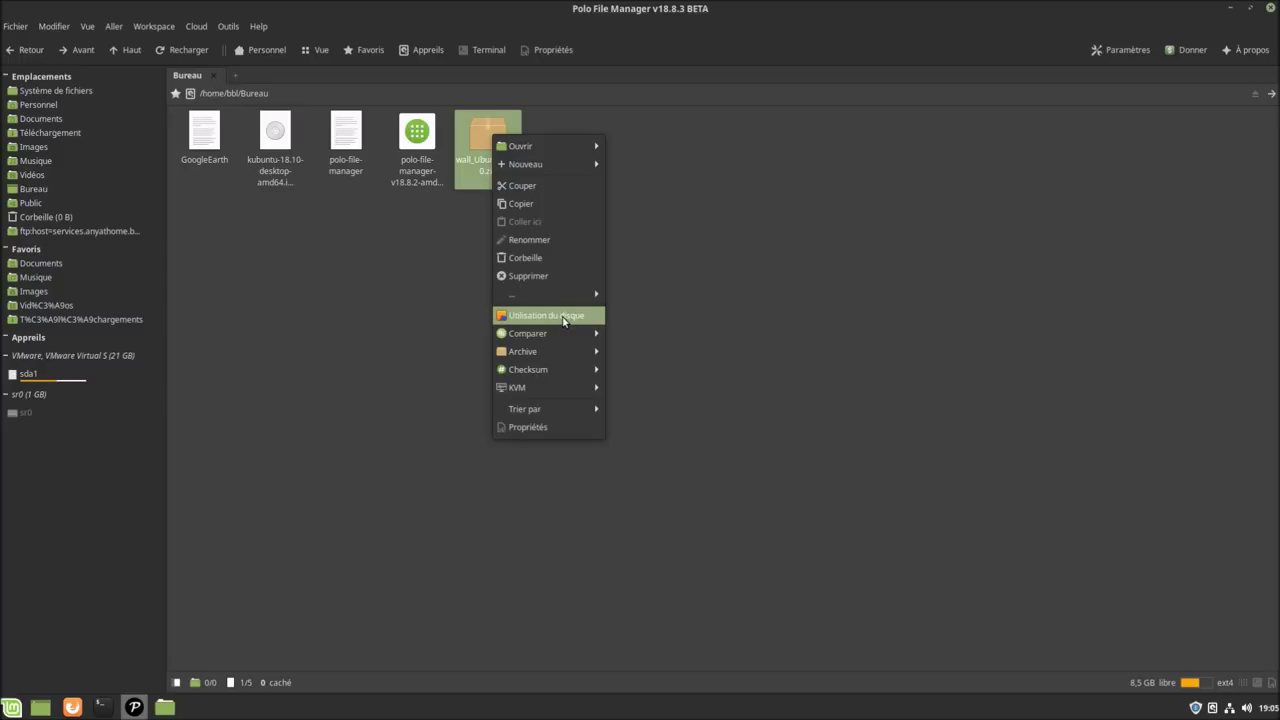
pyautogui.click(565, 320)
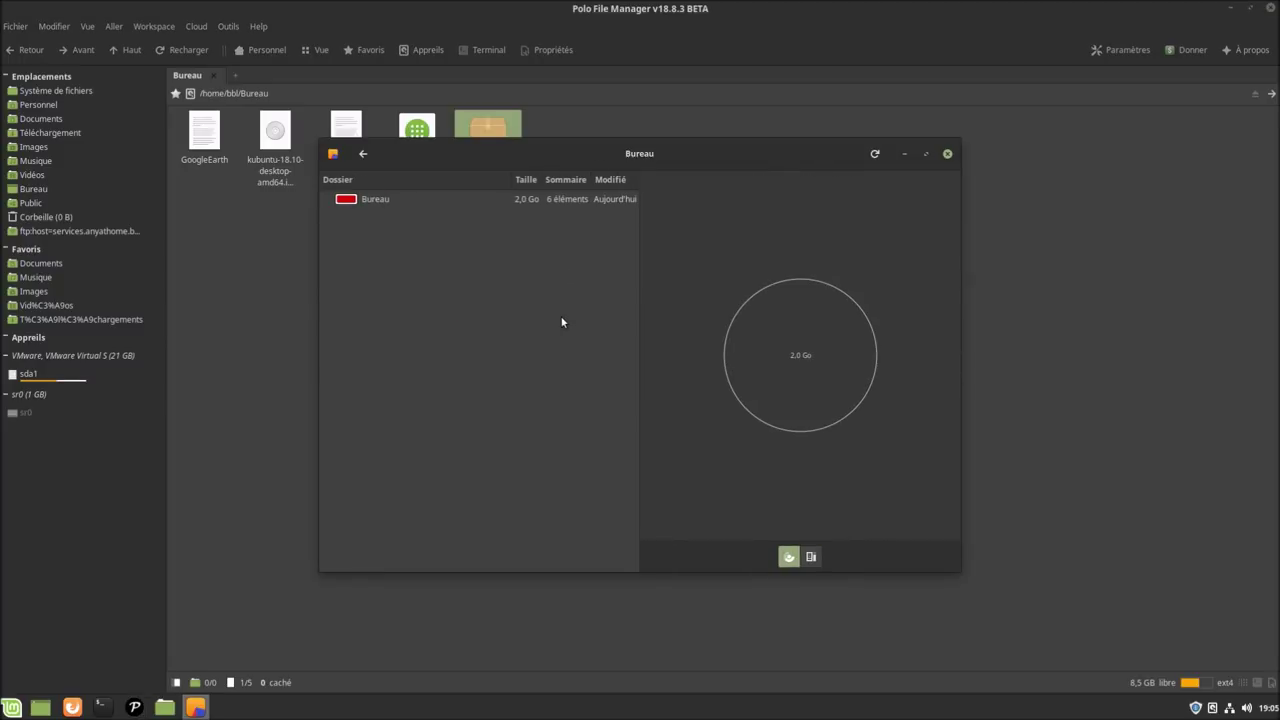
pyautogui.click(813, 558)
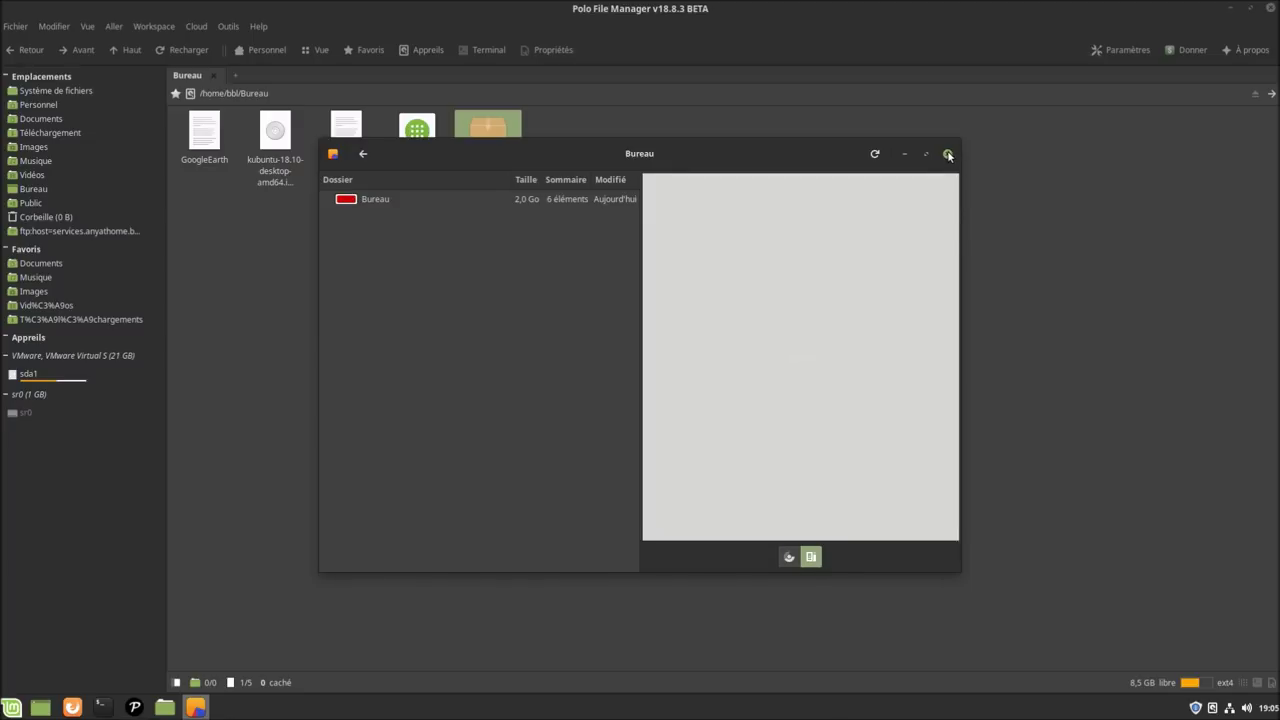
pyautogui.click(947, 153)
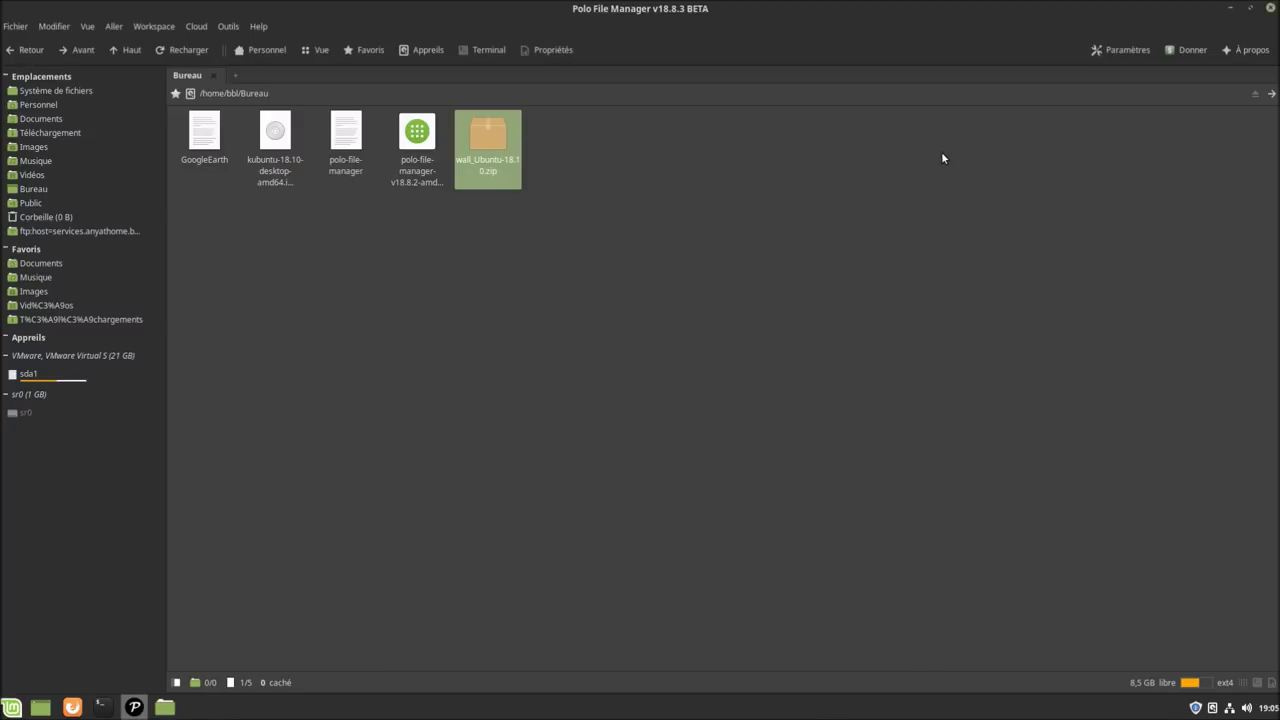
# Open the sda1 device, start a disk usage analysis of its root folder, and close the analyser.
pyautogui.click(24, 376)
pyautogui.rightClick(464, 279)
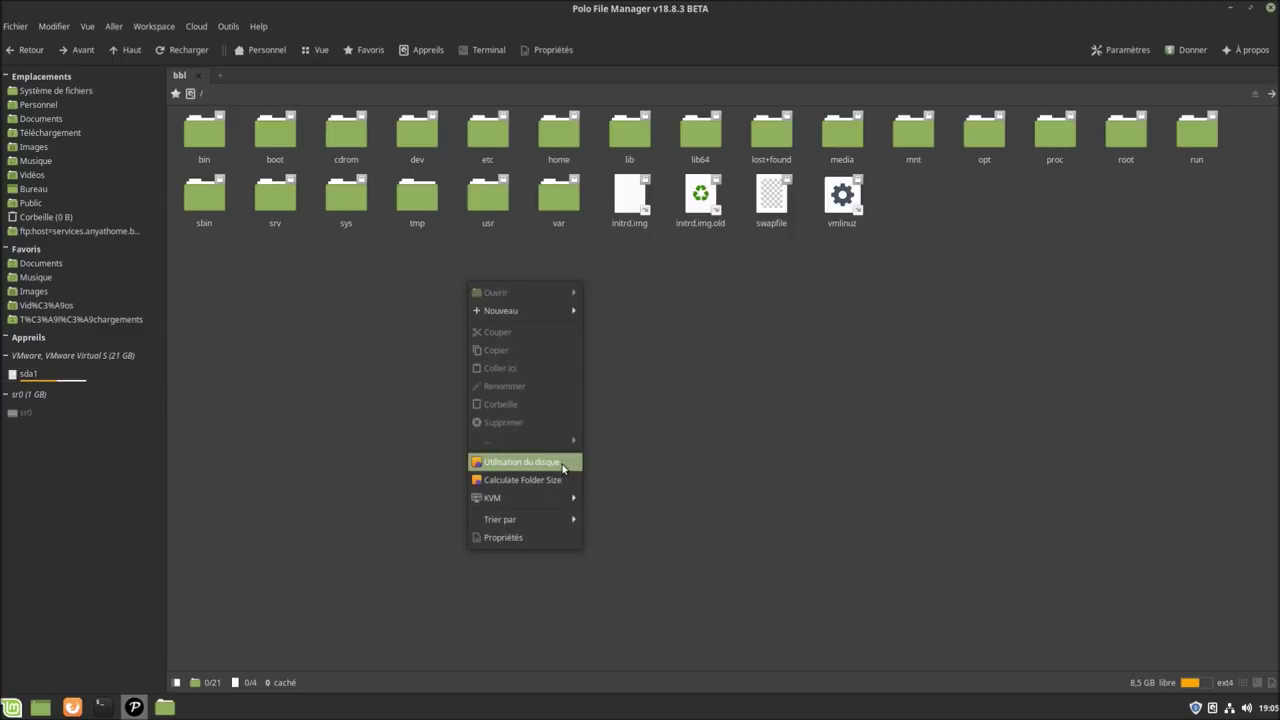
pyautogui.click(522, 462)
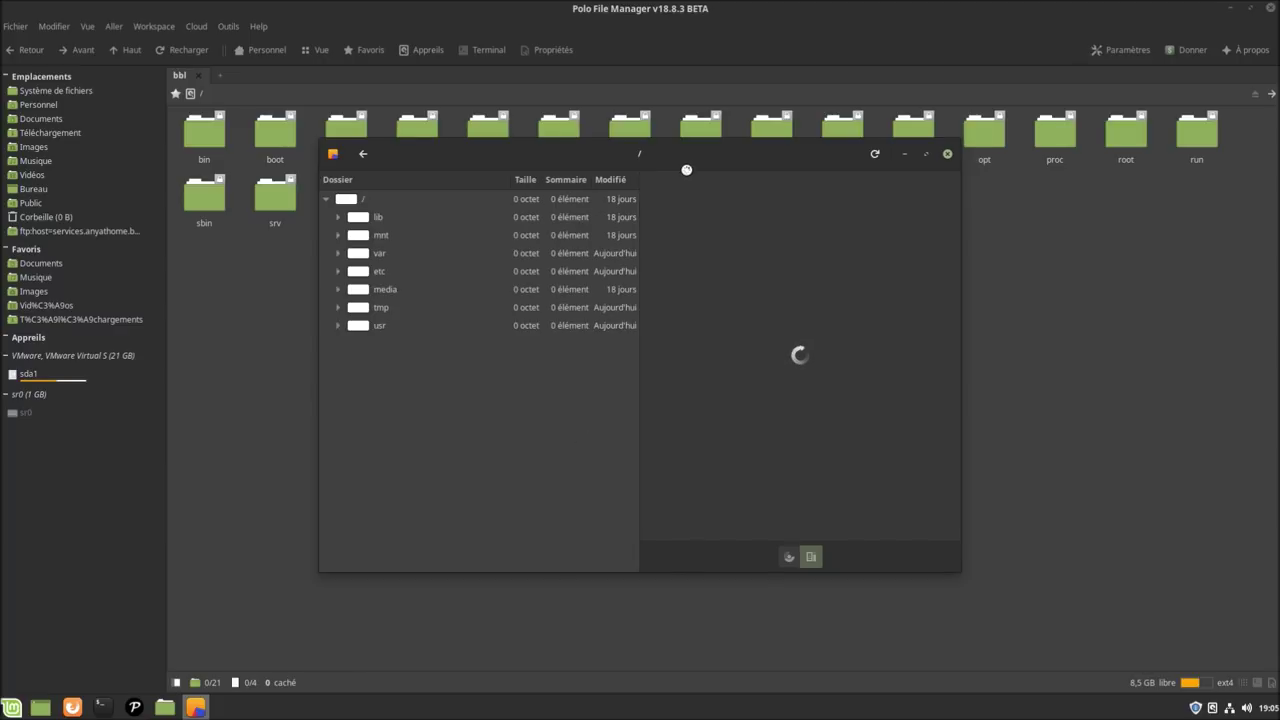
pyautogui.moveTo(686, 152); pyautogui.dragTo(710, 204)
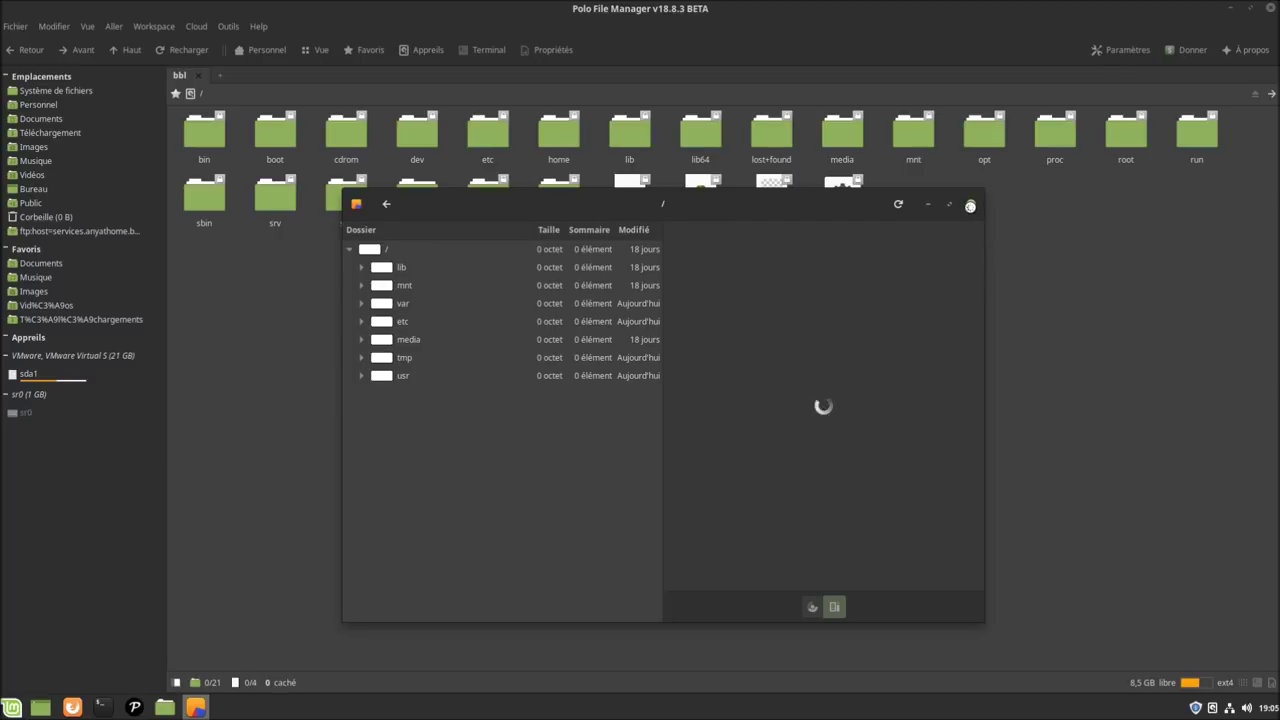
pyautogui.click(970, 205)
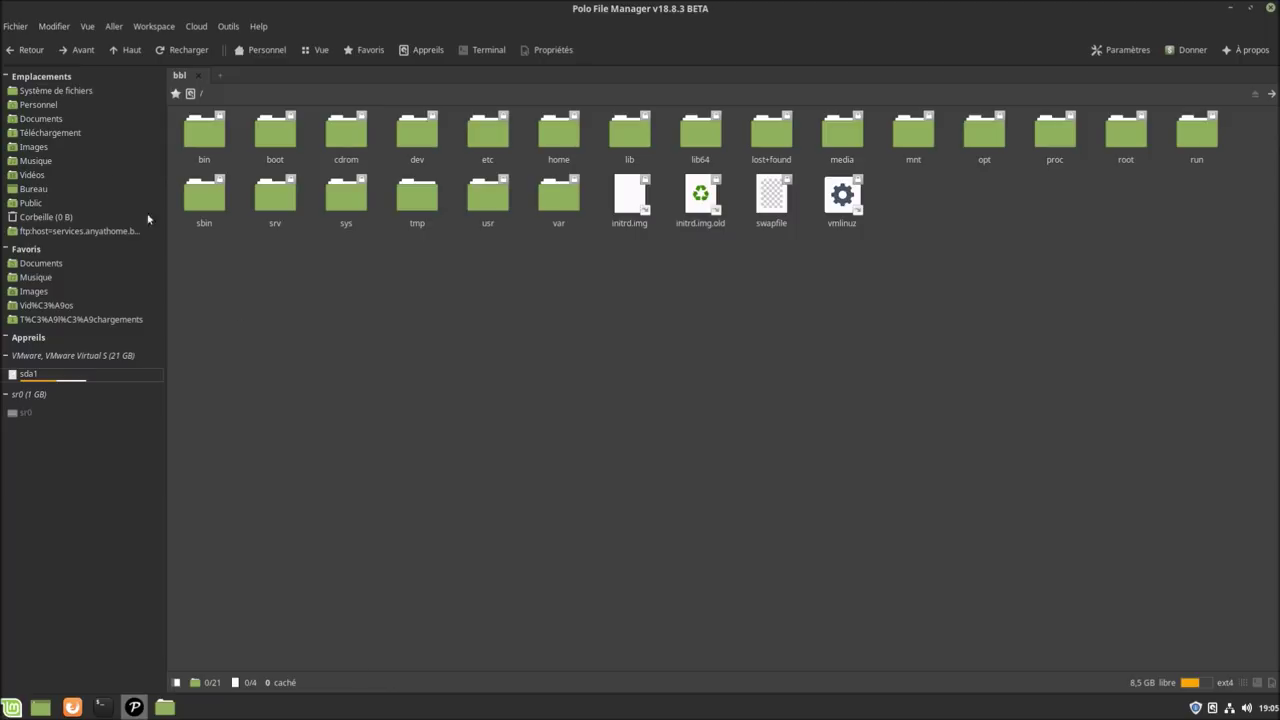
# Go back to the Bureau folder and calculate its folder size.
pyautogui.click(24, 50)
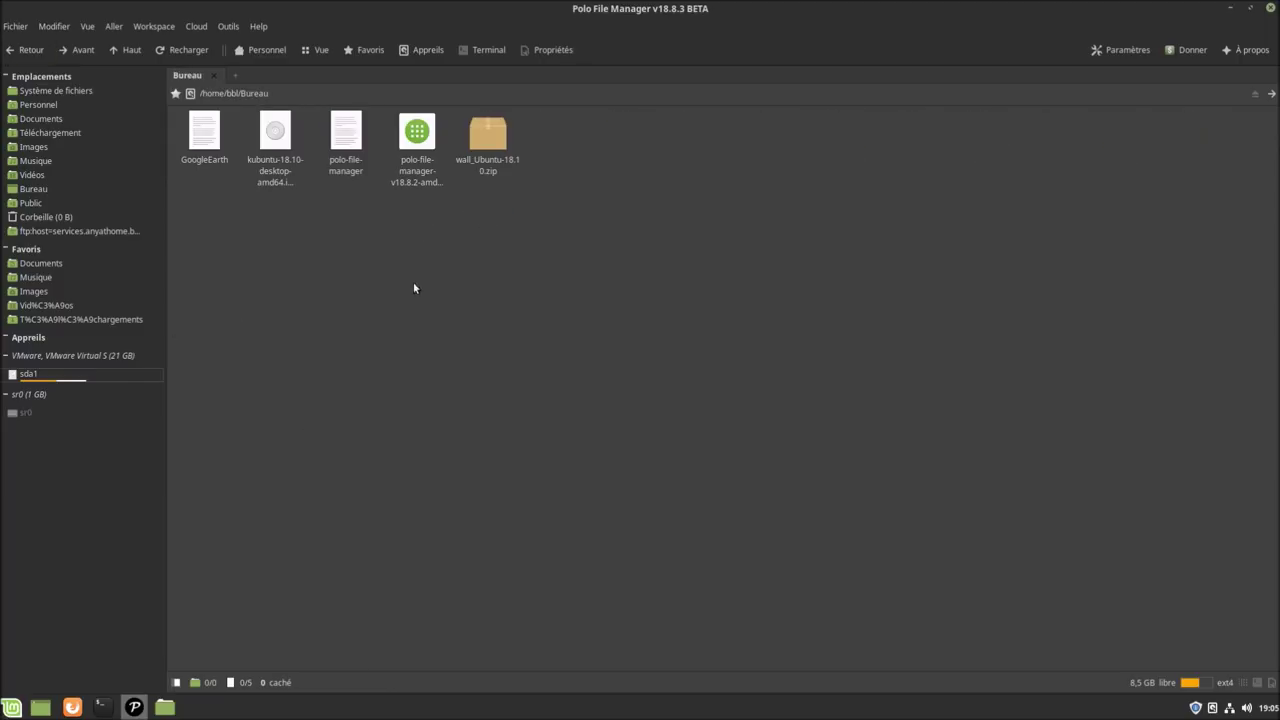
pyautogui.rightClick(482, 240)
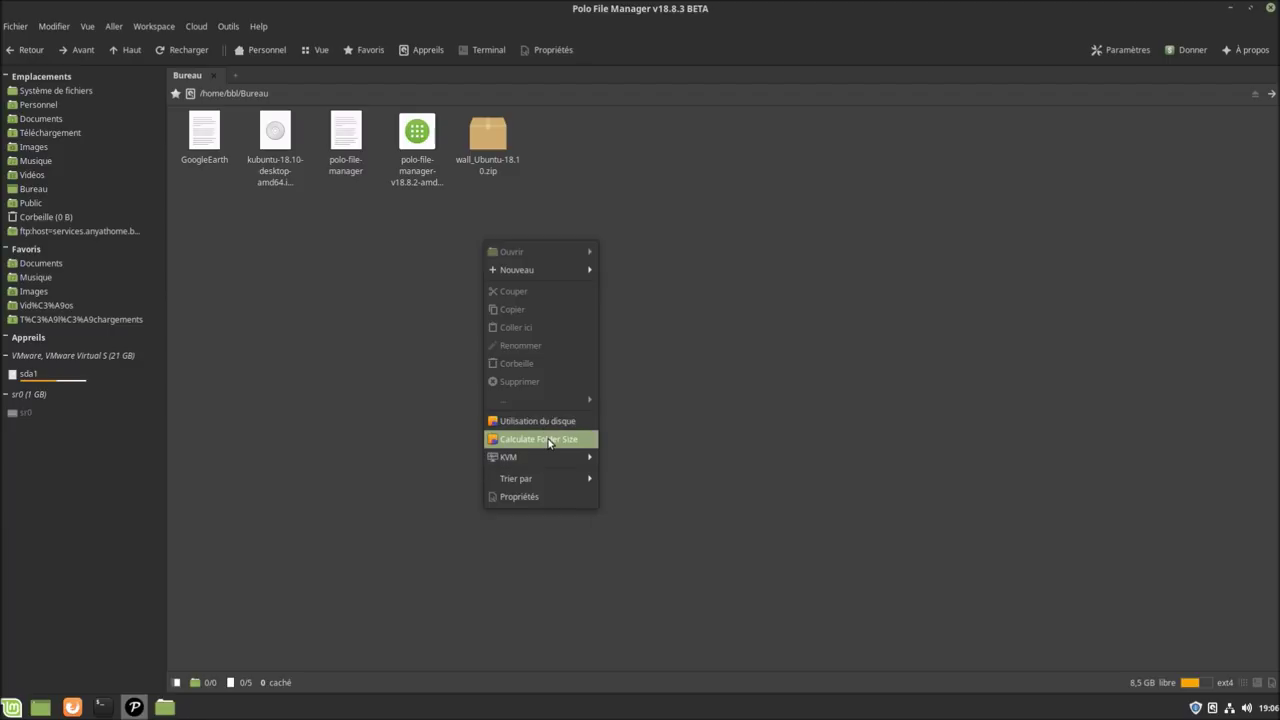
pyautogui.click(551, 440)
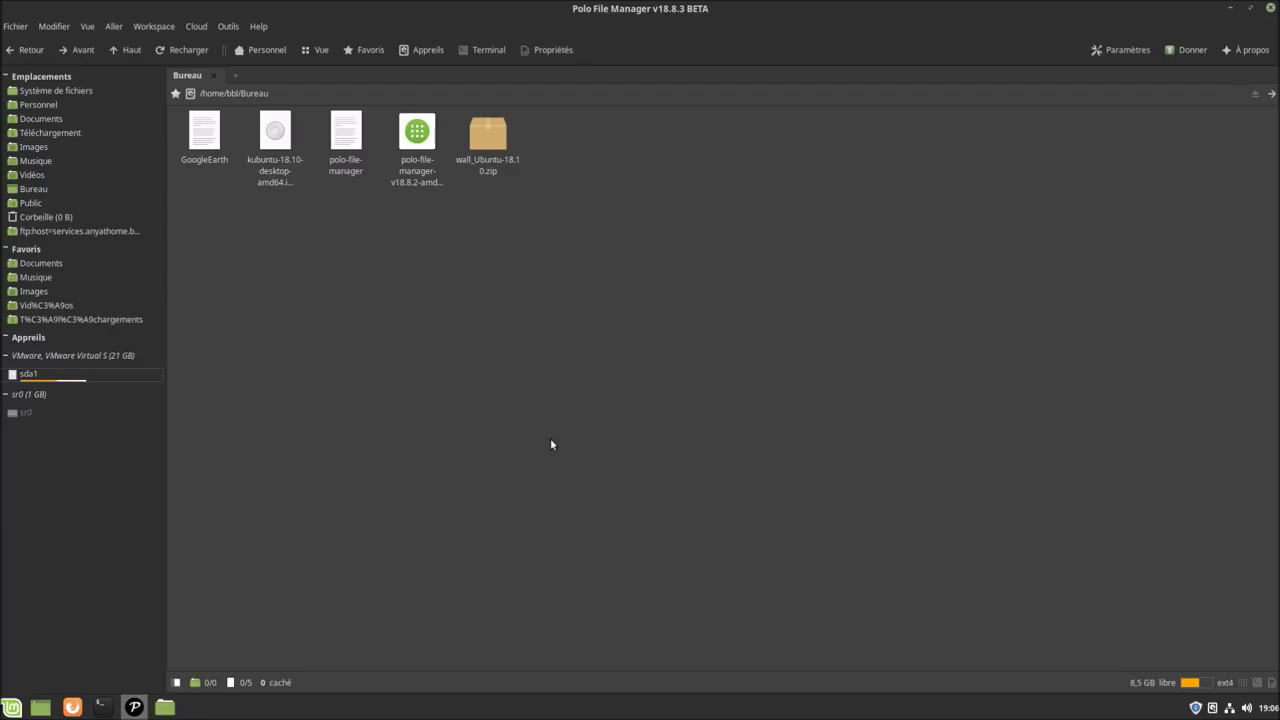
# Extract wall_Ubuntu-18.10.zip in place within the Bureau folder.
pyautogui.rightClick(476, 135)
pyautogui.moveTo(531, 331)
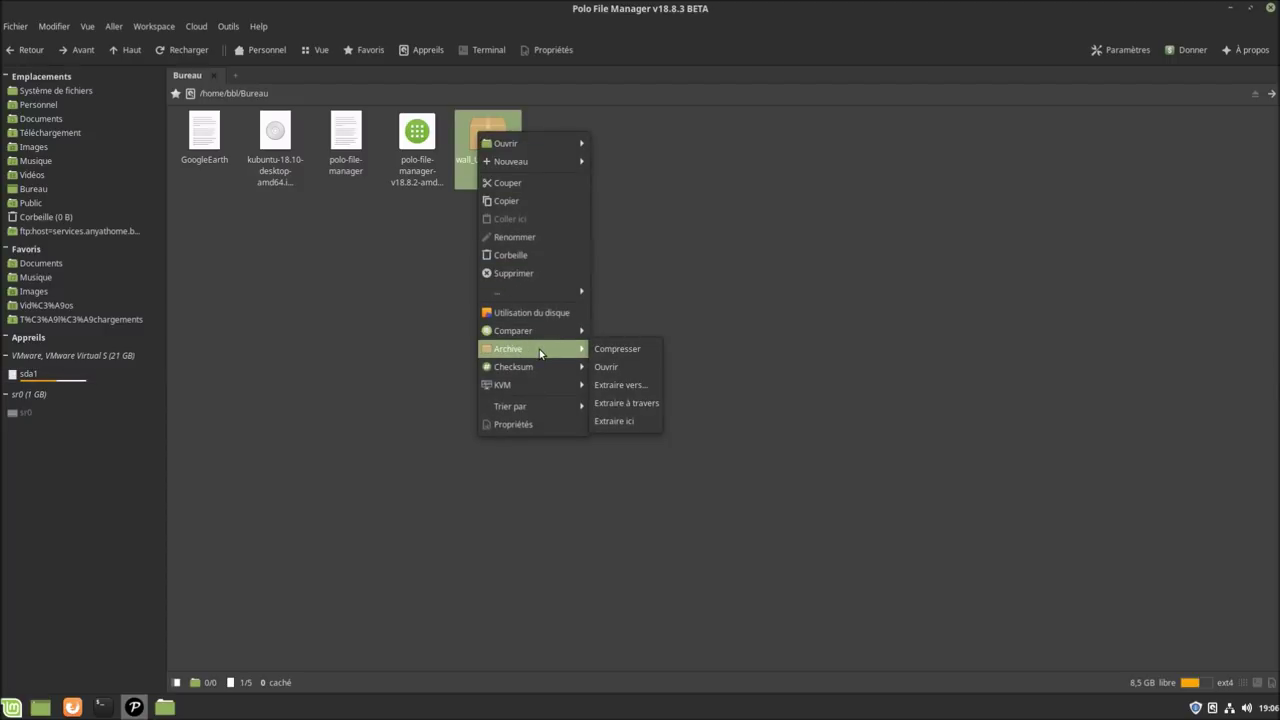
pyautogui.click(642, 421)
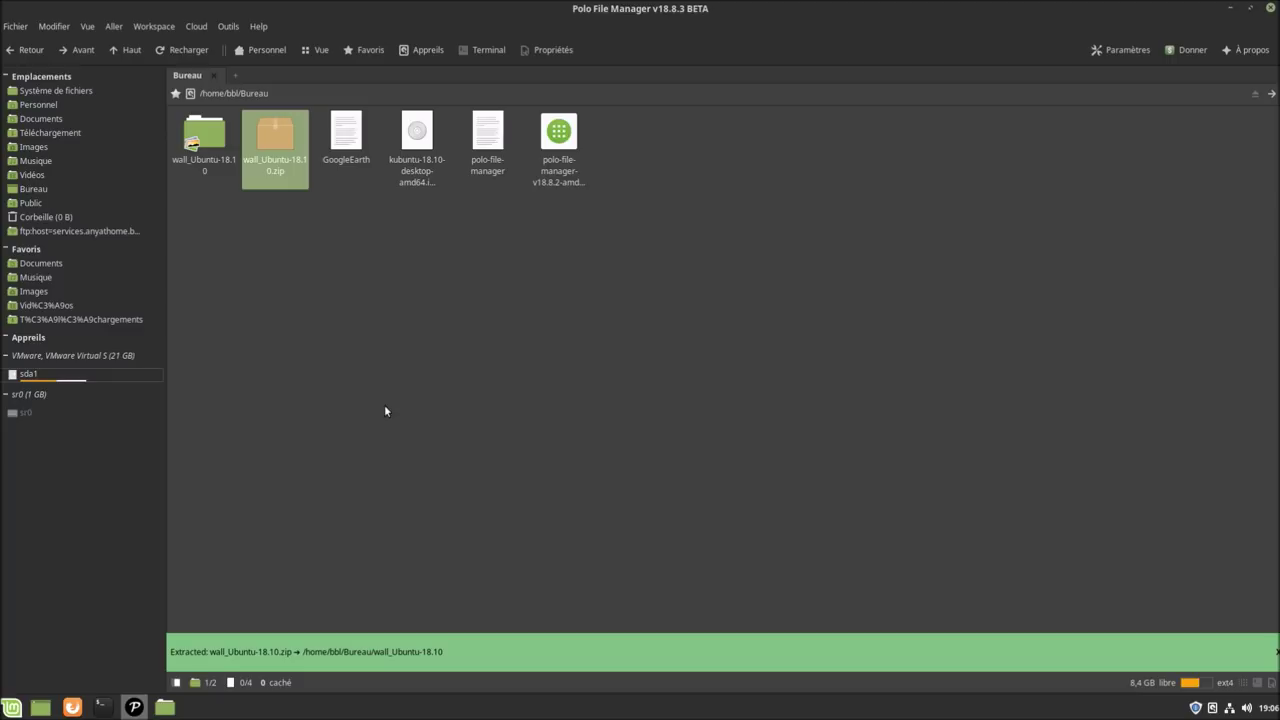
# View the contents of the extracted wall_Ubuntu-18.10 folder and return to Bureau.
pyautogui.doubleClick(206, 138)
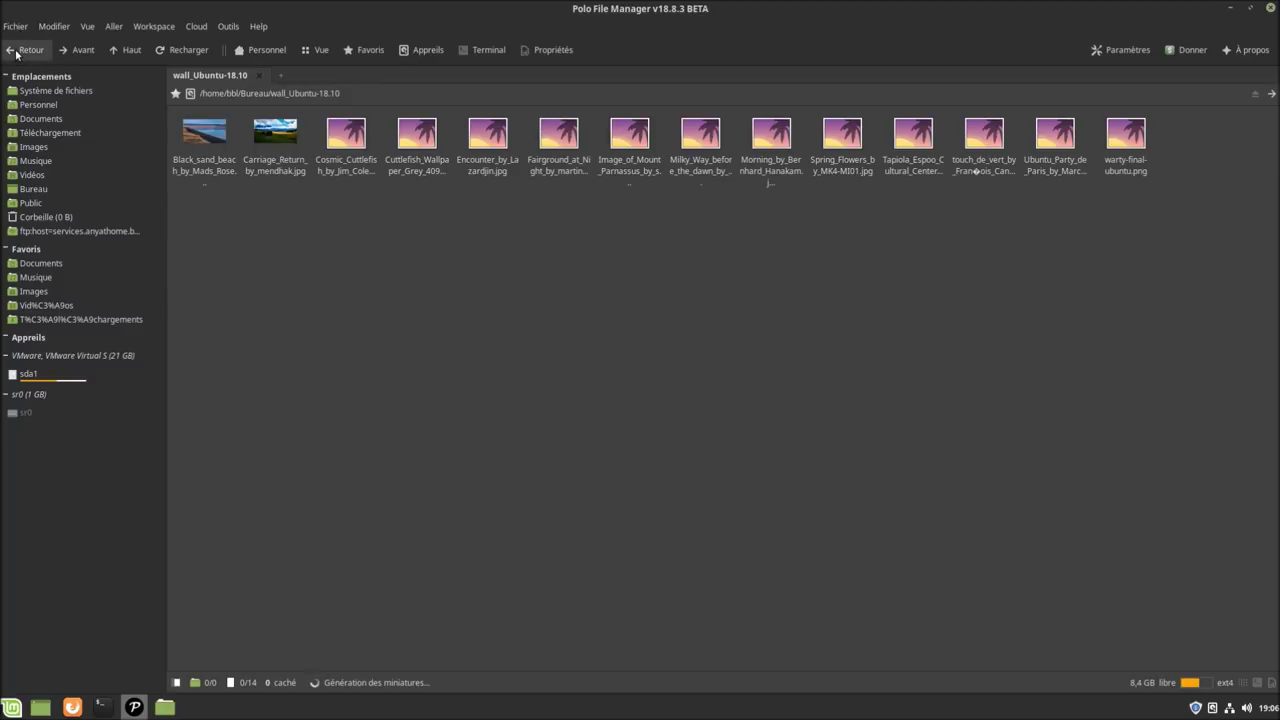
pyautogui.click(55, 90)
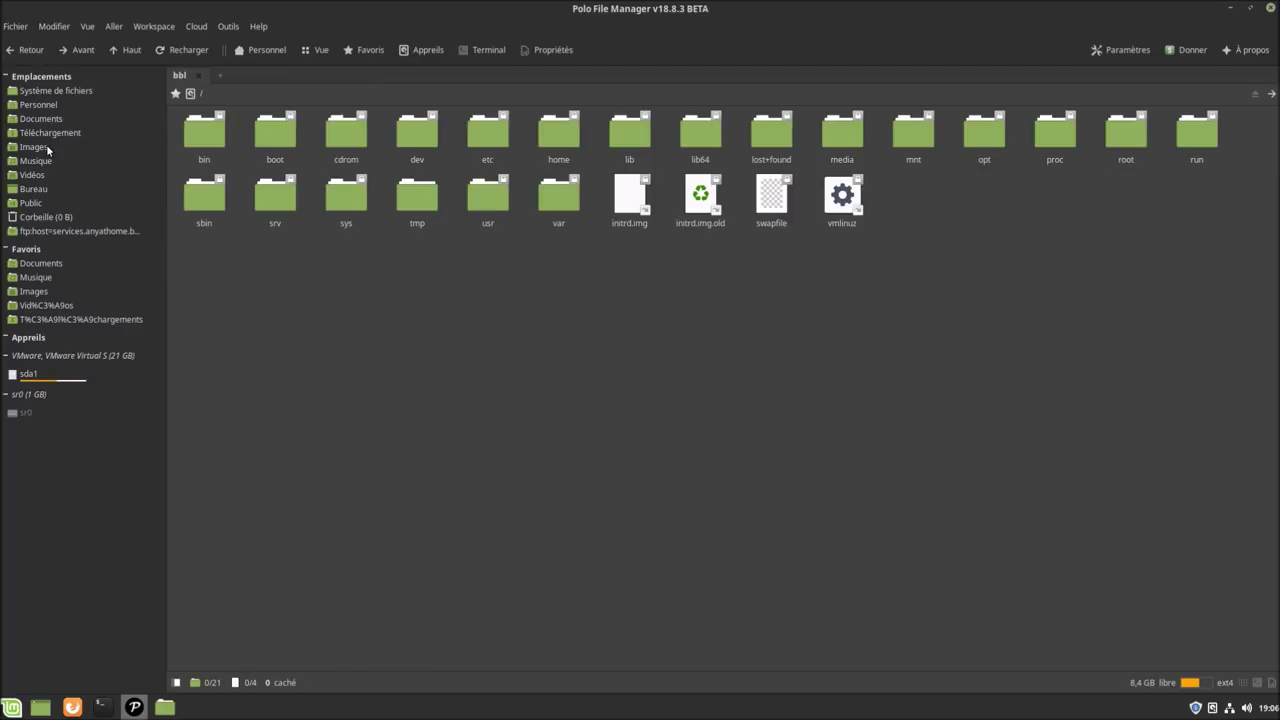
pyautogui.click(38, 190)
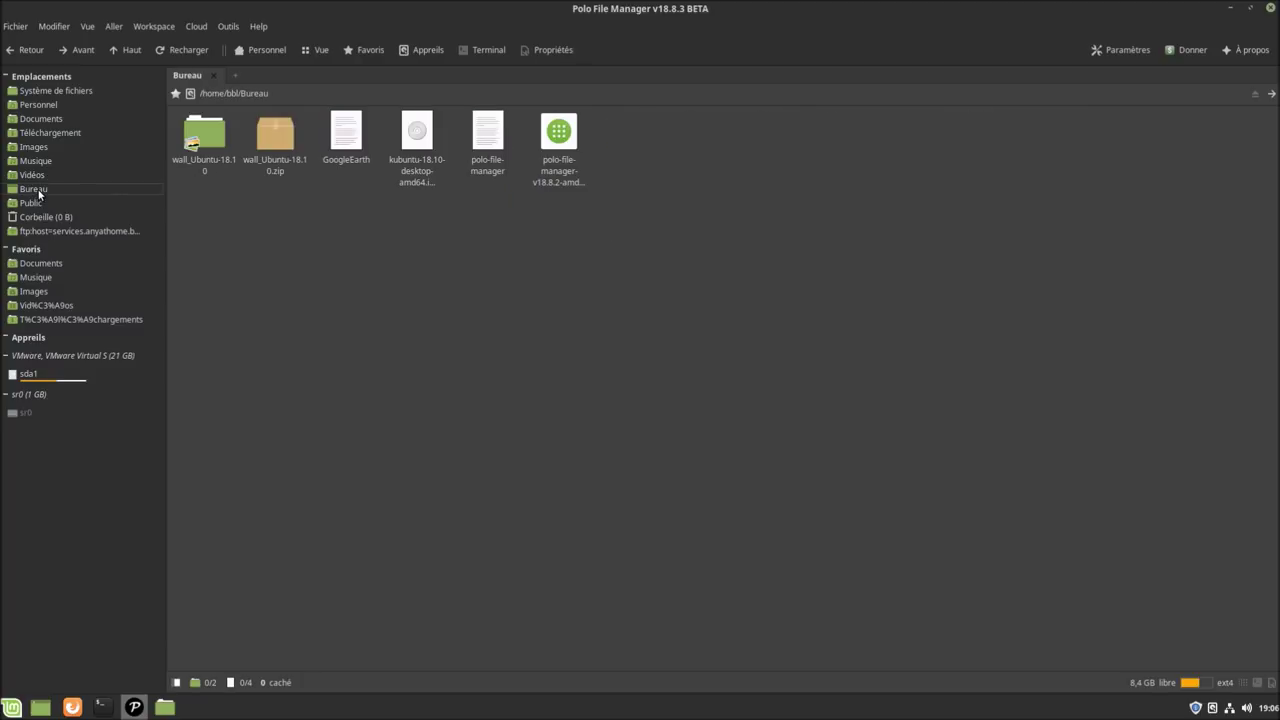
# Start compressing the wall_Ubuntu-18.10 folder and name the archive essaiwall_Ubuntu-18.10.
pyautogui.rightClick(210, 136)
pyautogui.moveTo(368, 356)
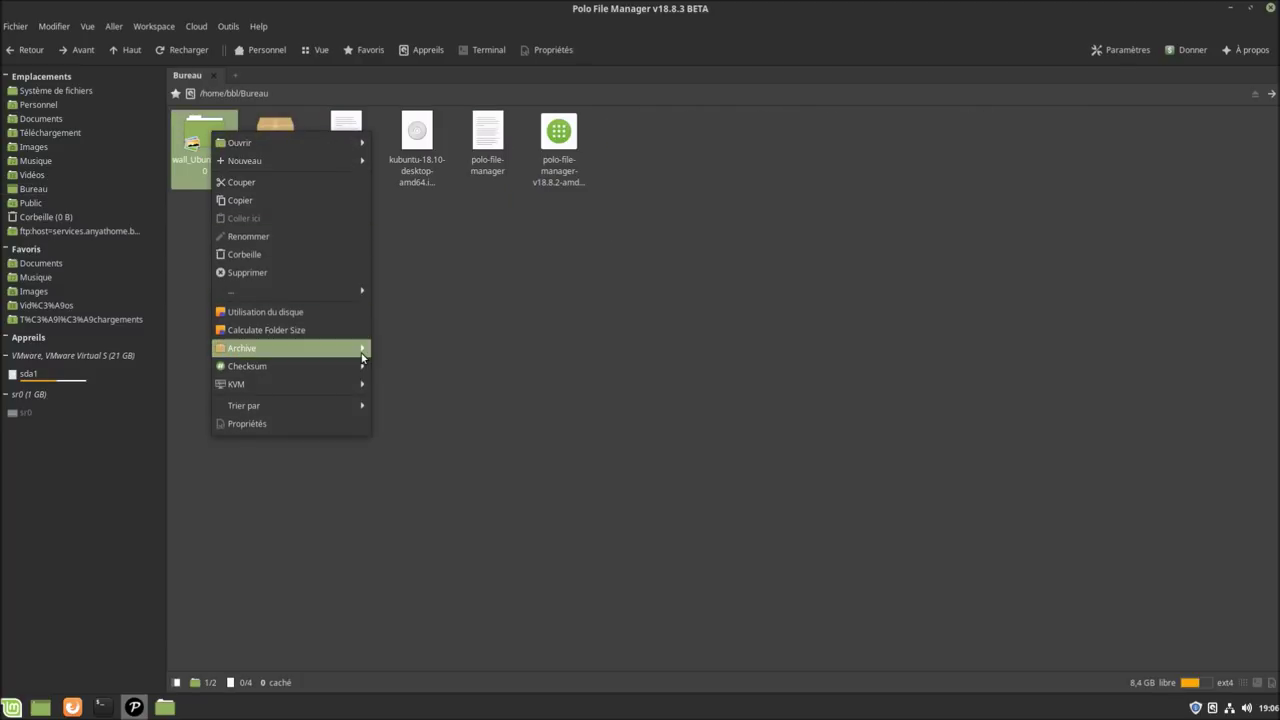
pyautogui.click(414, 354)
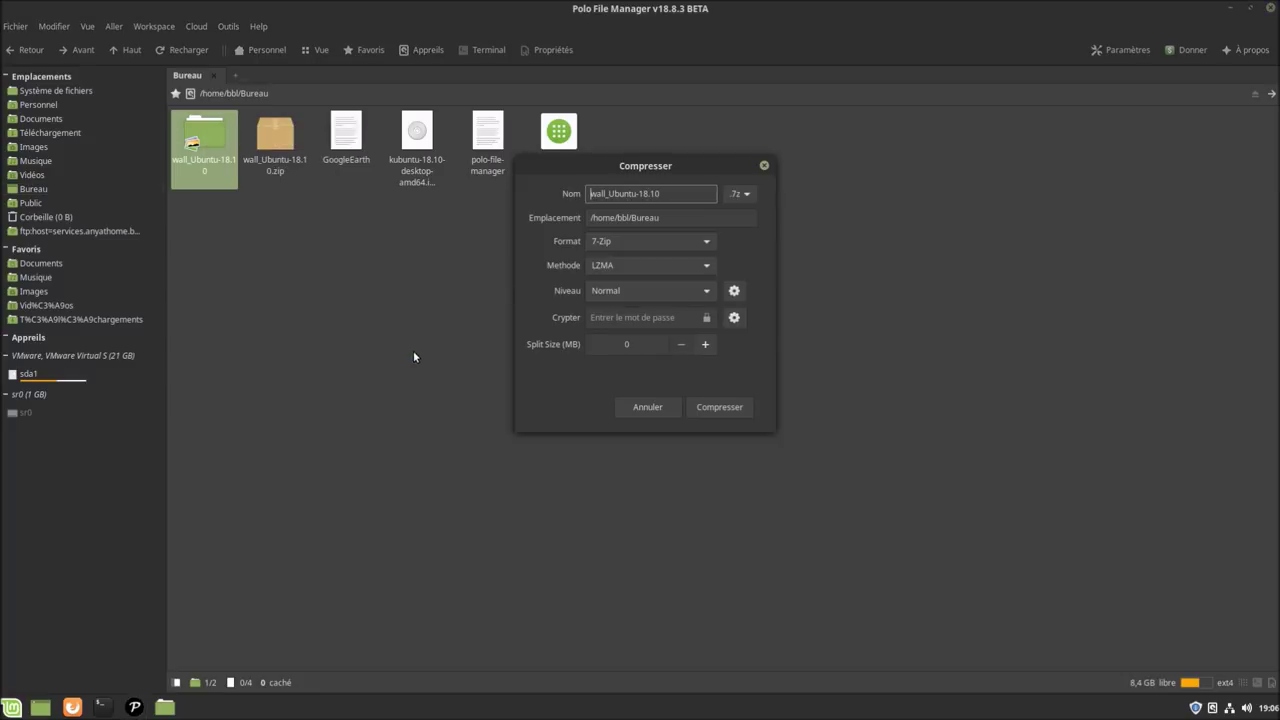
pyautogui.moveTo(586, 168); pyautogui.dragTo(503, 275)
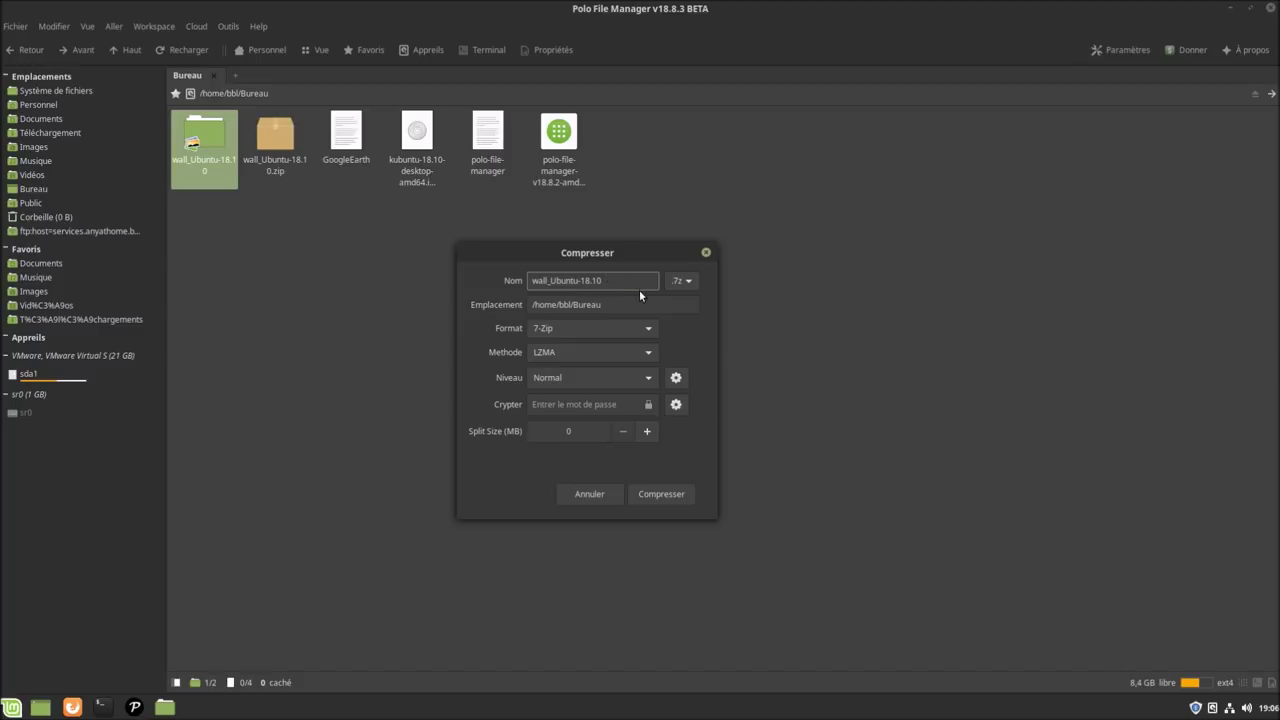
pyautogui.write('essai')
# Create the archive in 7-Zip format with the LZMA method and Normal compression level.
pyautogui.click(592, 329)
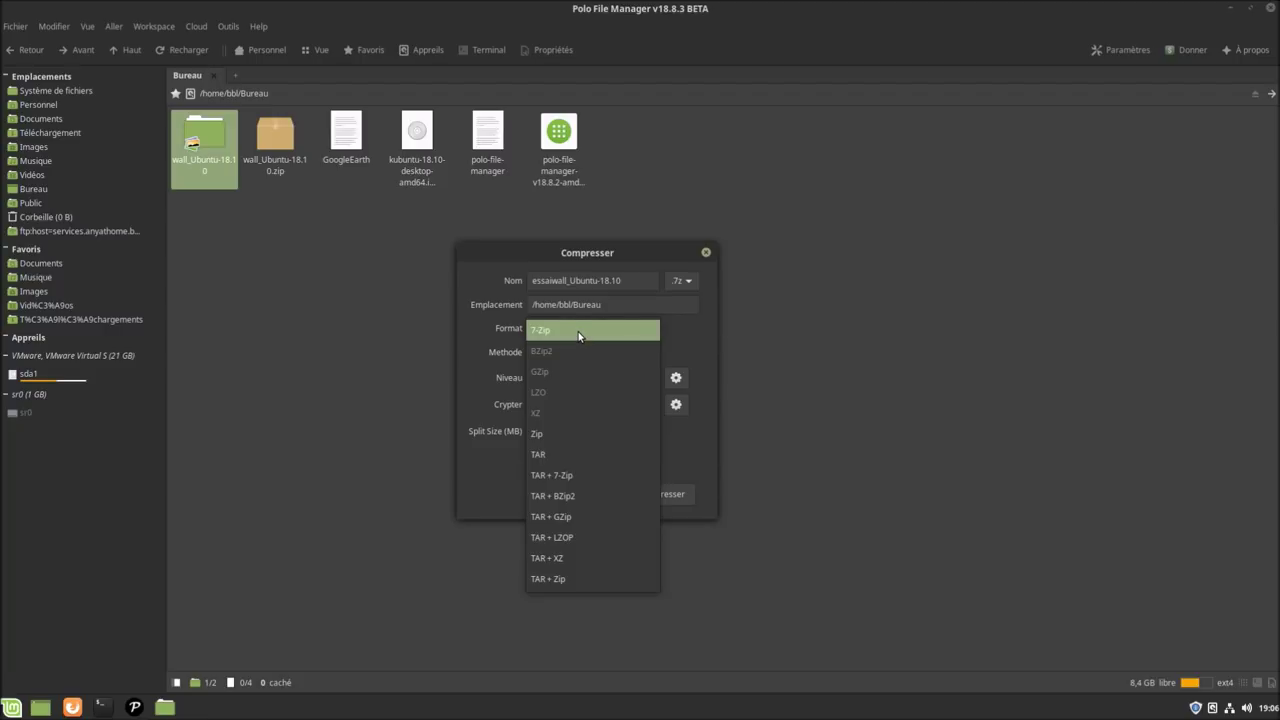
pyautogui.click(578, 334)
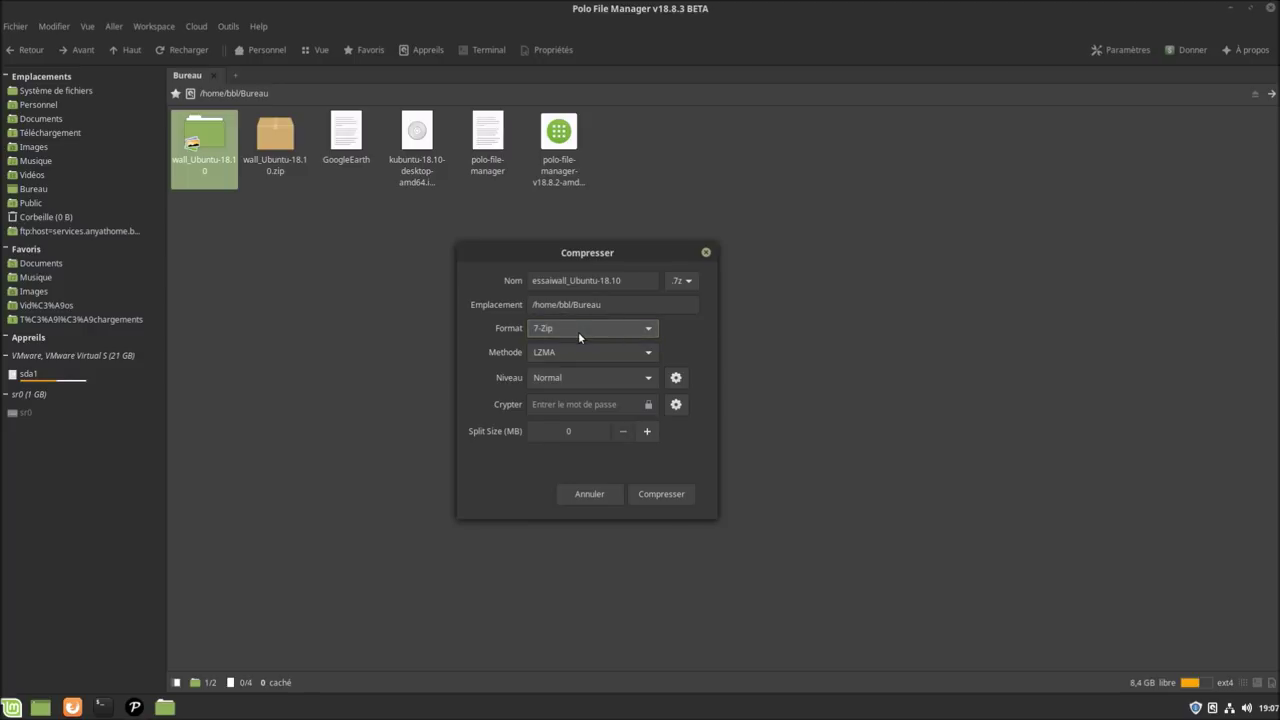
pyautogui.click(584, 351)
pyautogui.click(584, 351)
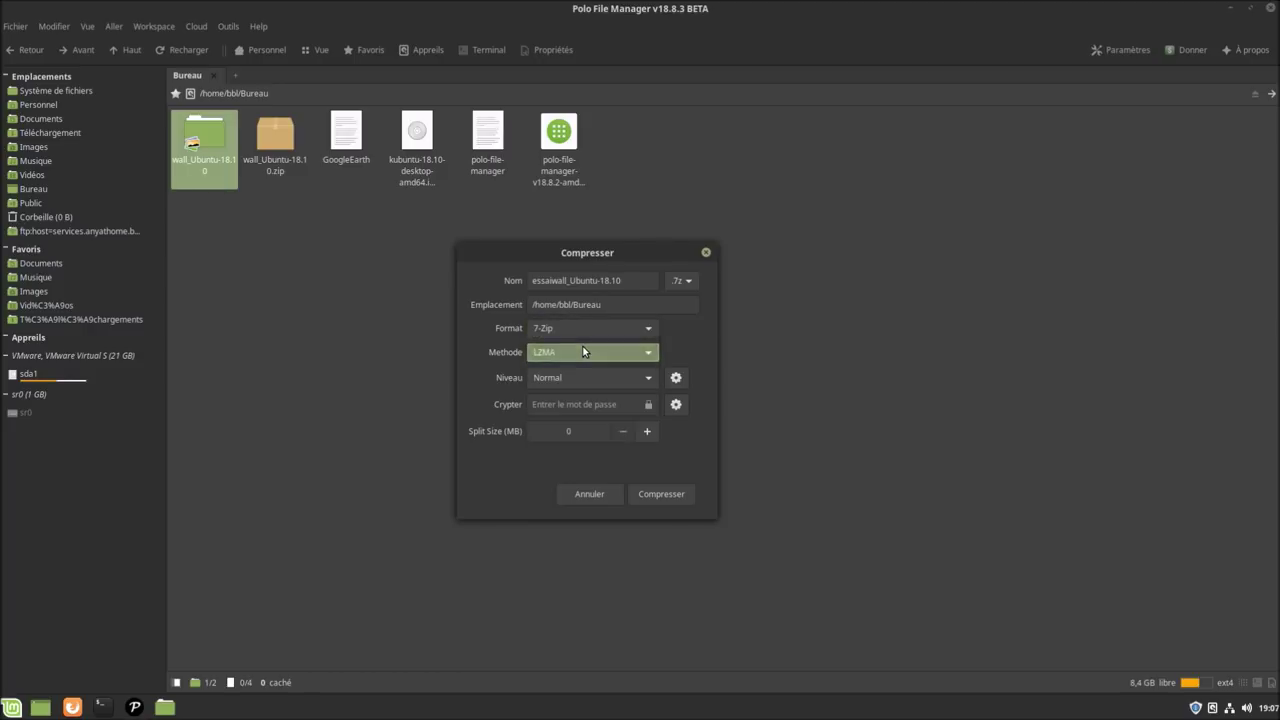
pyautogui.click(562, 377)
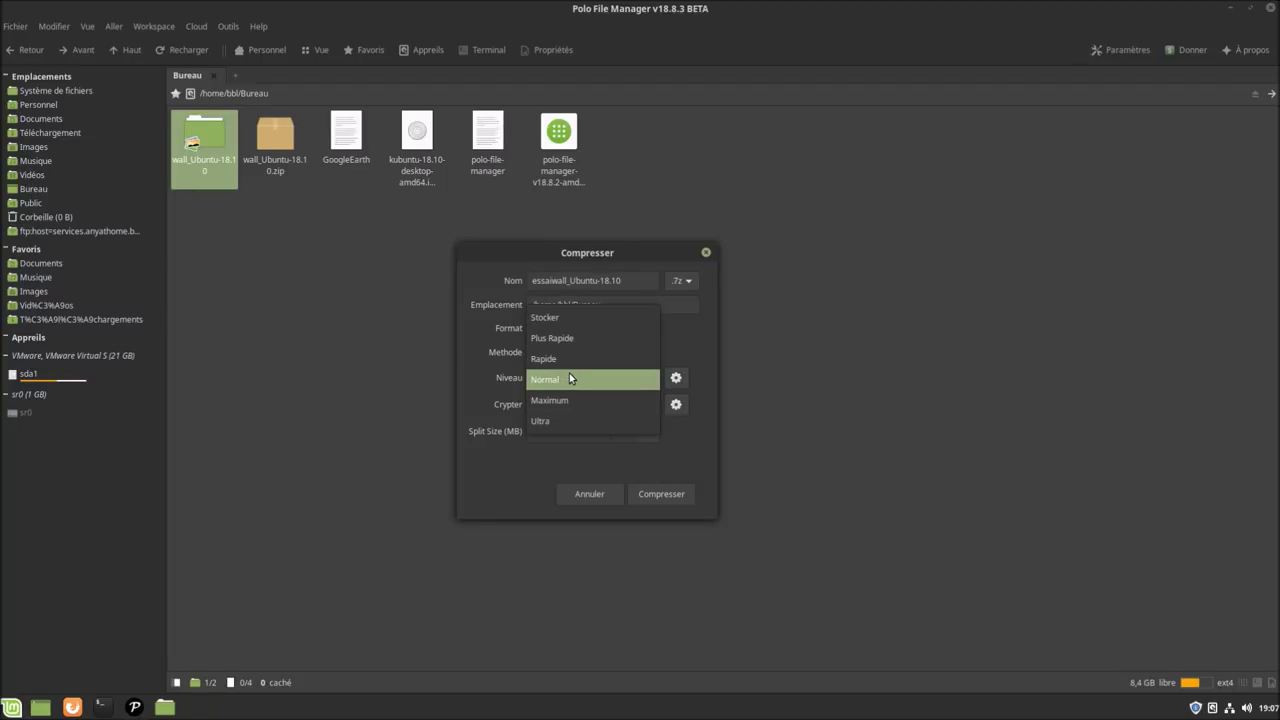
pyautogui.click(570, 378)
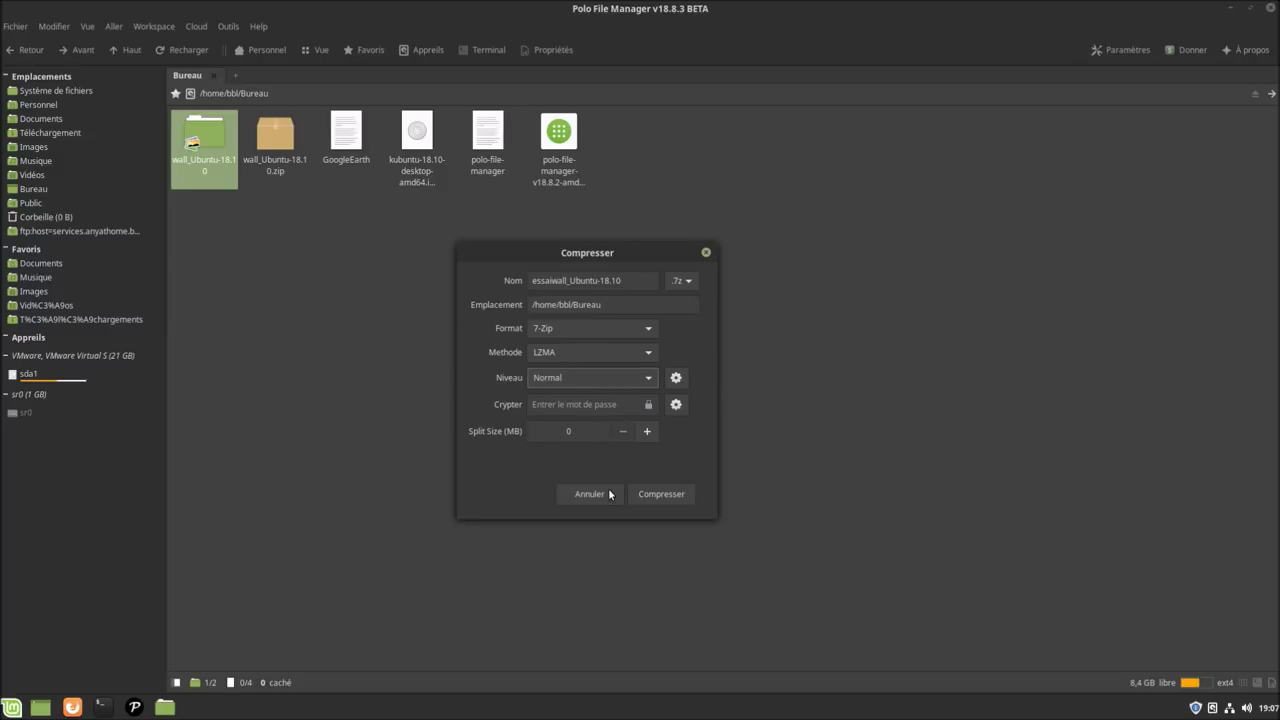
pyautogui.click(680, 494)
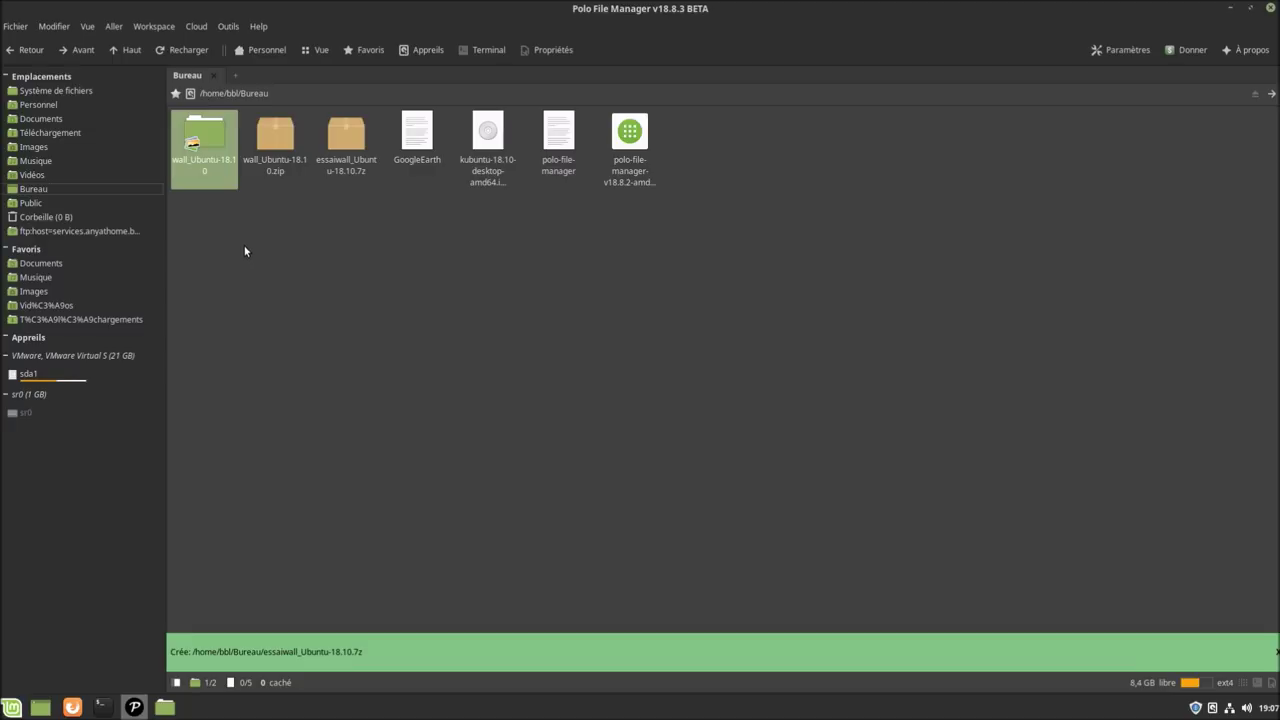
# Move the wall_Ubuntu-18.10 folder from Bureau to the trash.
pyautogui.rightClick(210, 138)
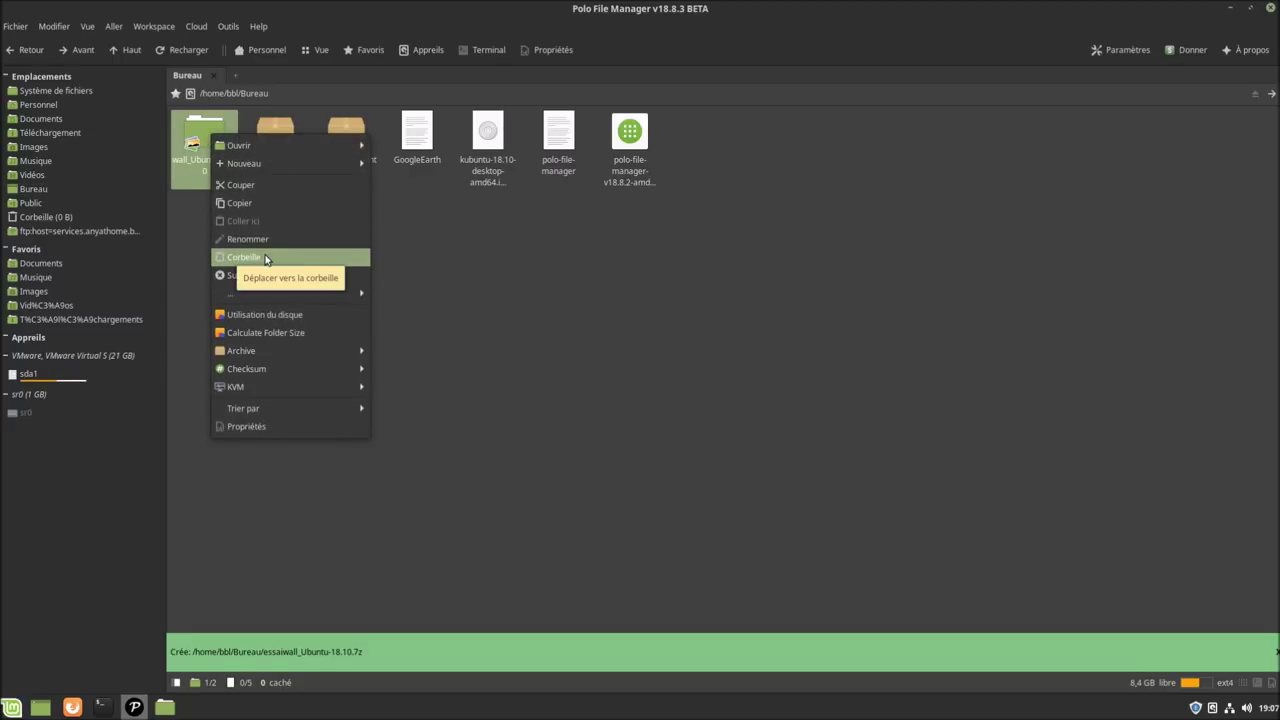
pyautogui.click(266, 259)
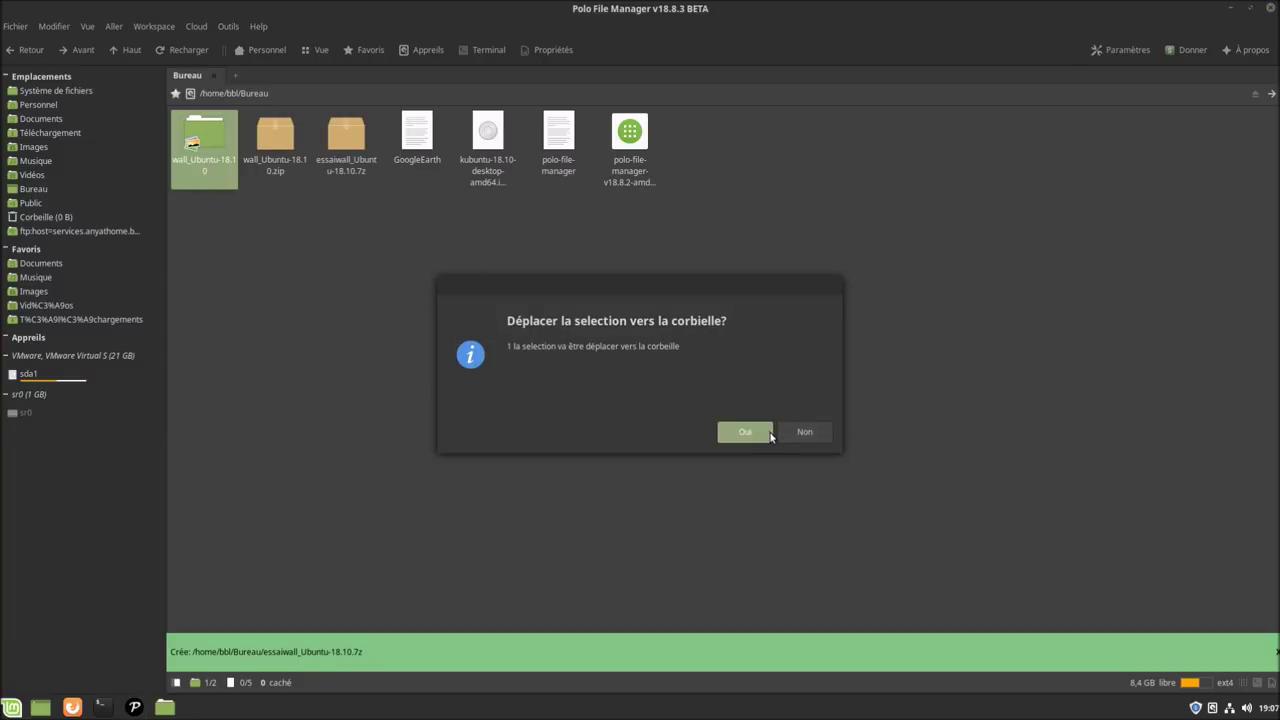
pyautogui.click(768, 434)
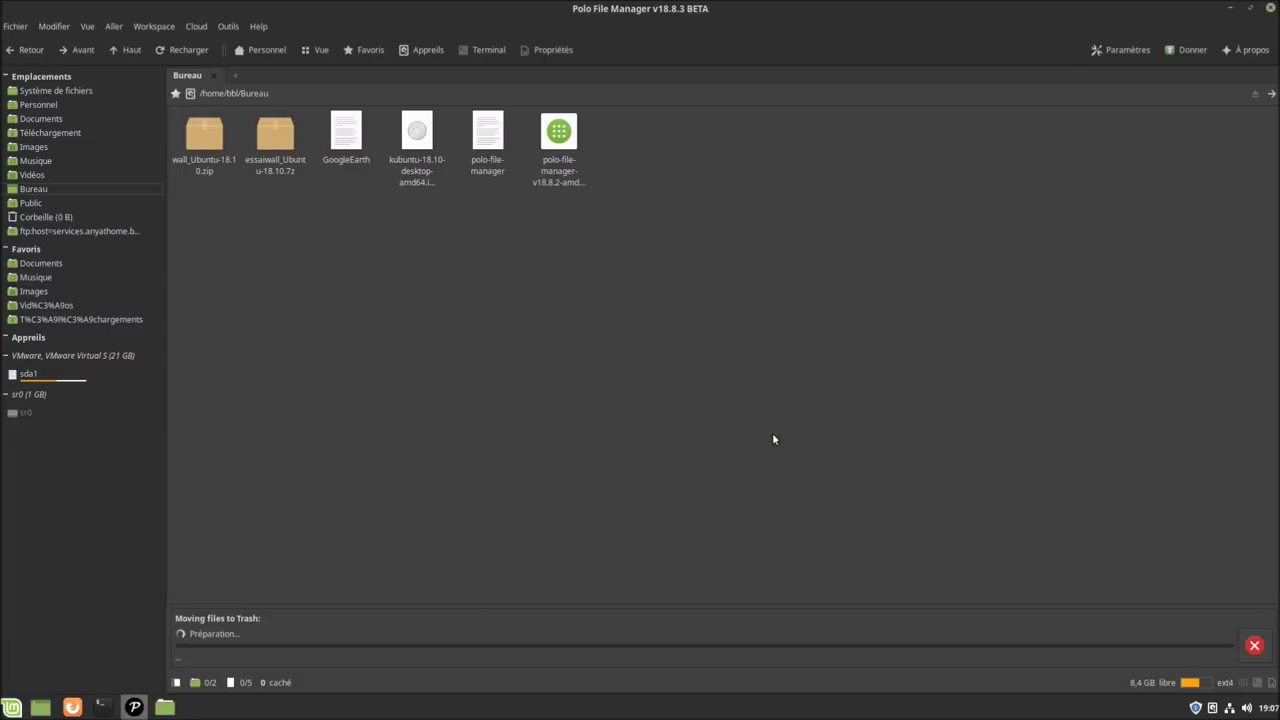
# Extract essaiwall_Ubuntu-18.10.7z in place within the Bureau folder.
pyautogui.click(276, 140)
pyautogui.rightClick(280, 147)
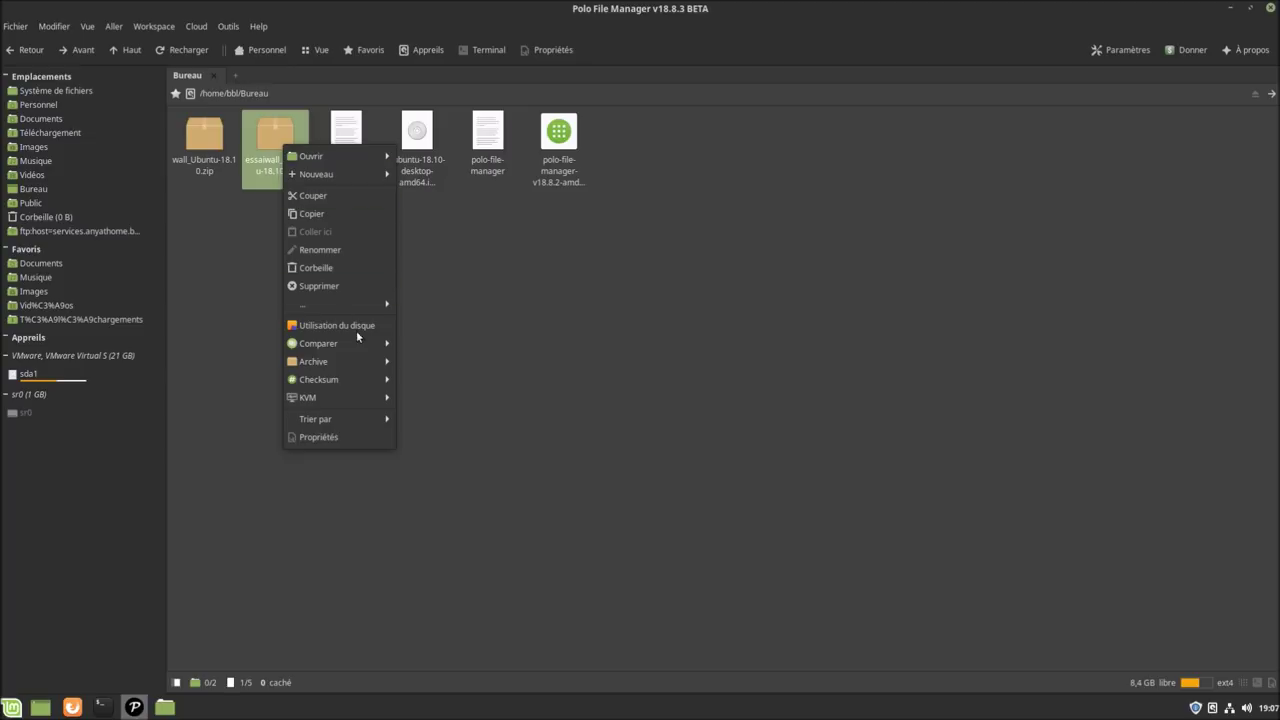
pyautogui.moveTo(360, 361)
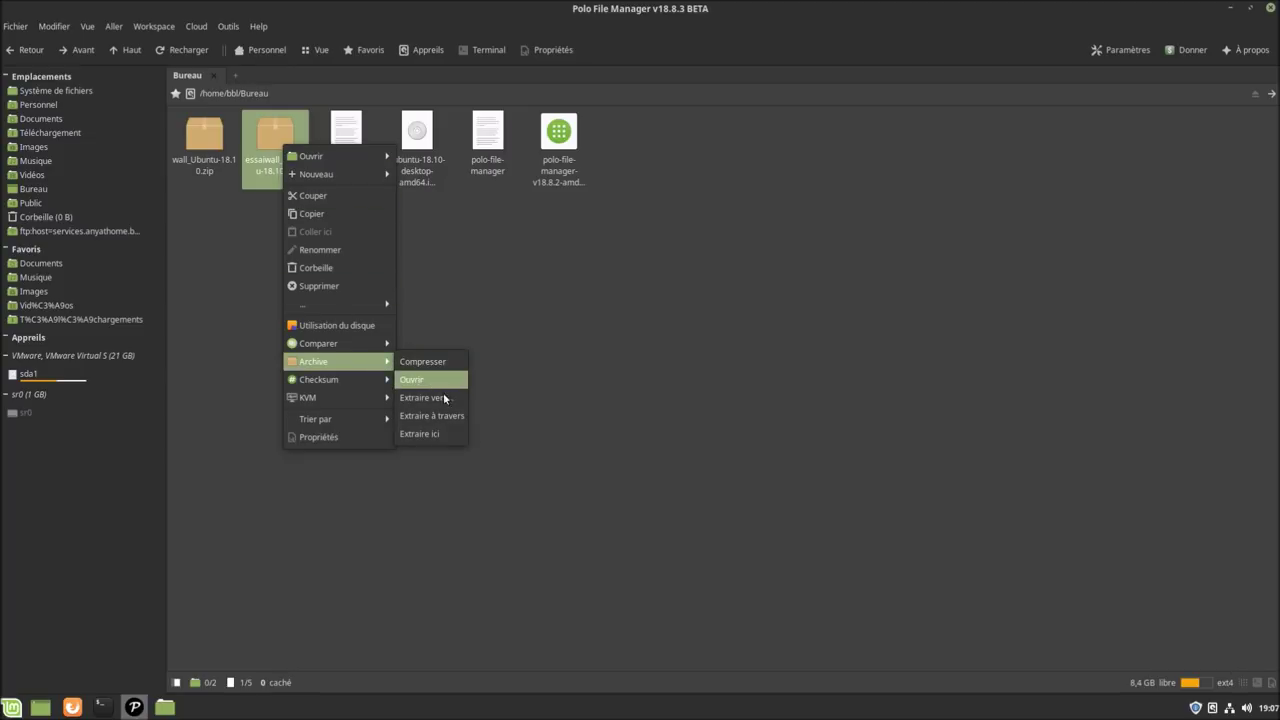
pyautogui.click(445, 436)
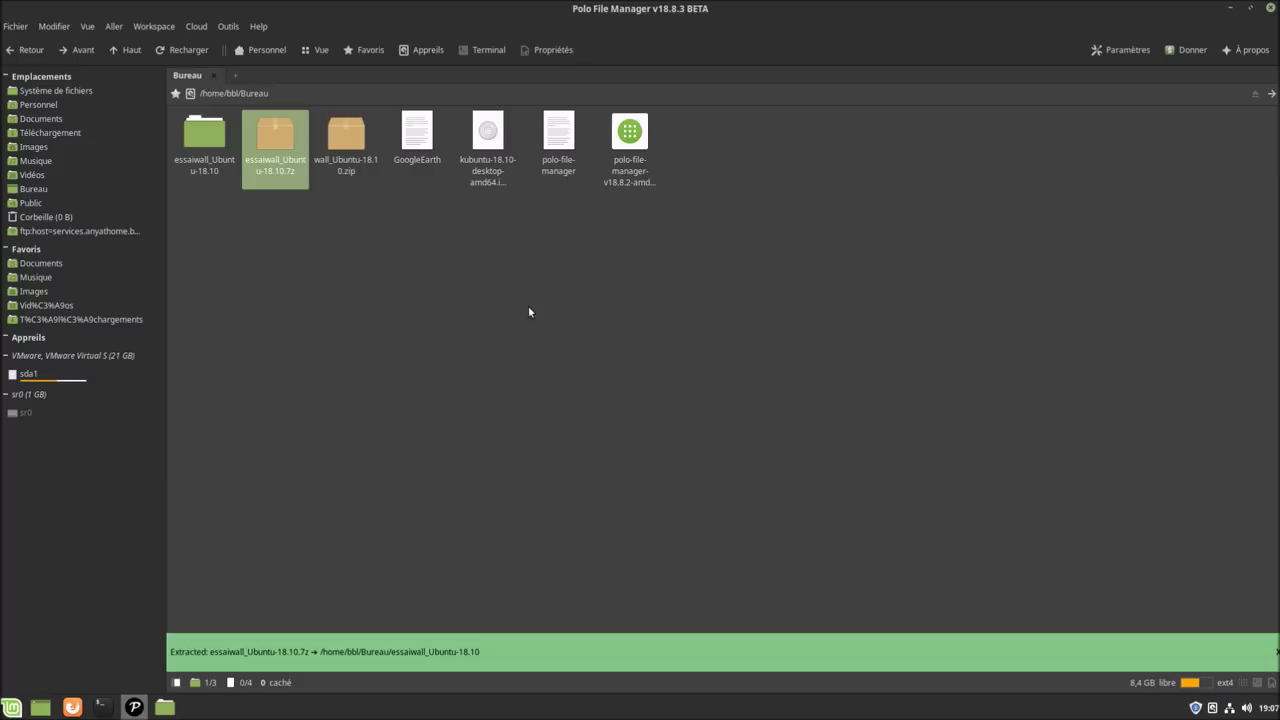
# View the images in the wall_Ubuntu-18.10 subfolder of the extracted essaiwall_Ubuntu-18.10 folder and return to Bureau.
pyautogui.click(201, 133)
pyautogui.doubleClick(201, 133)
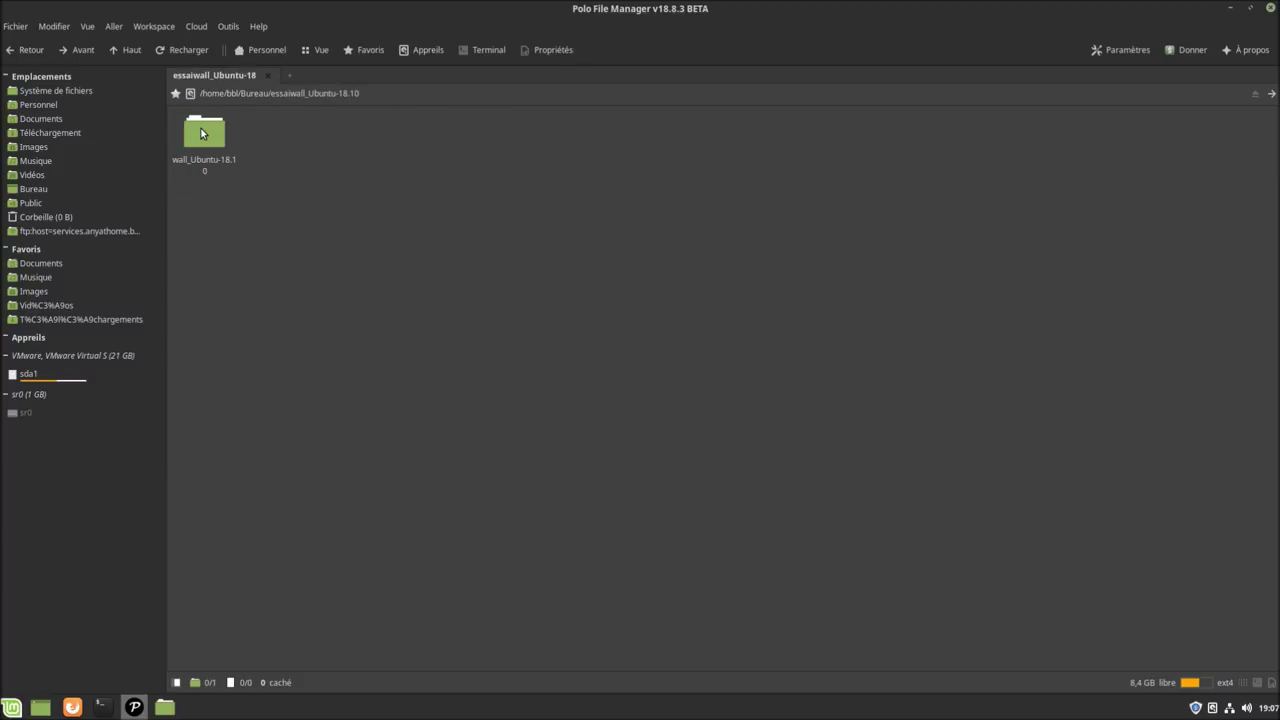
pyautogui.doubleClick(201, 133)
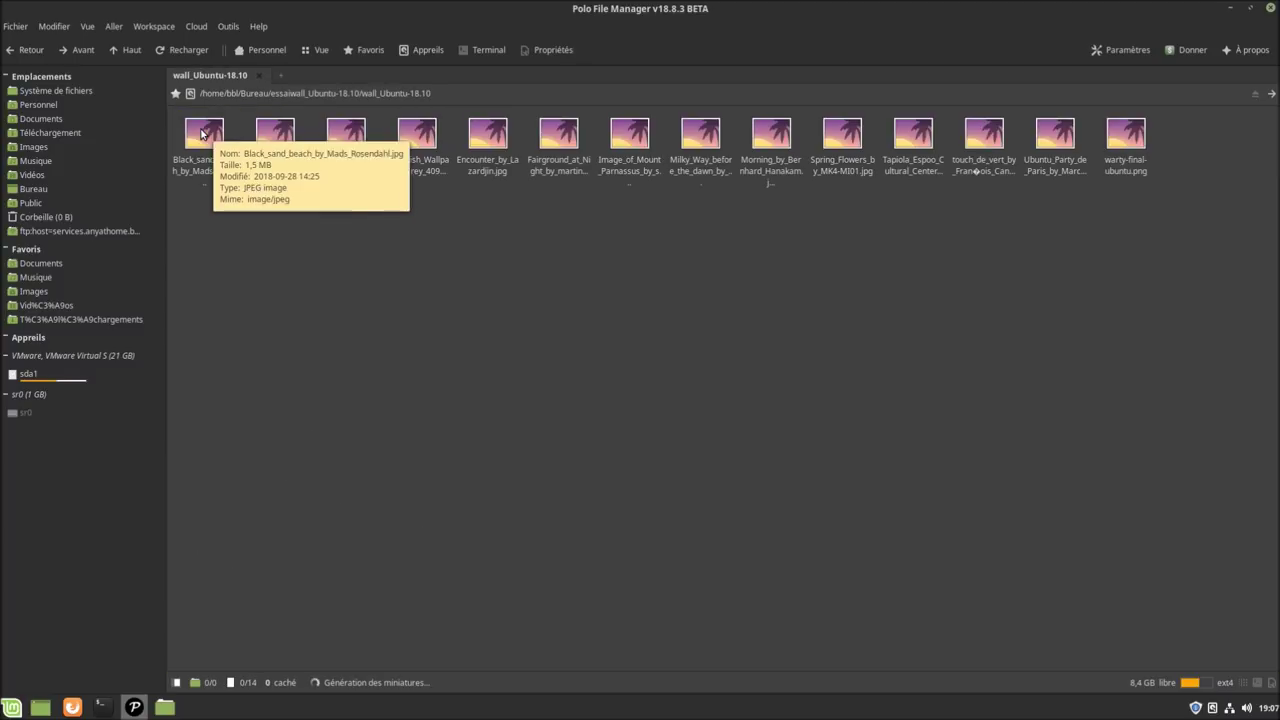
pyautogui.click(43, 190)
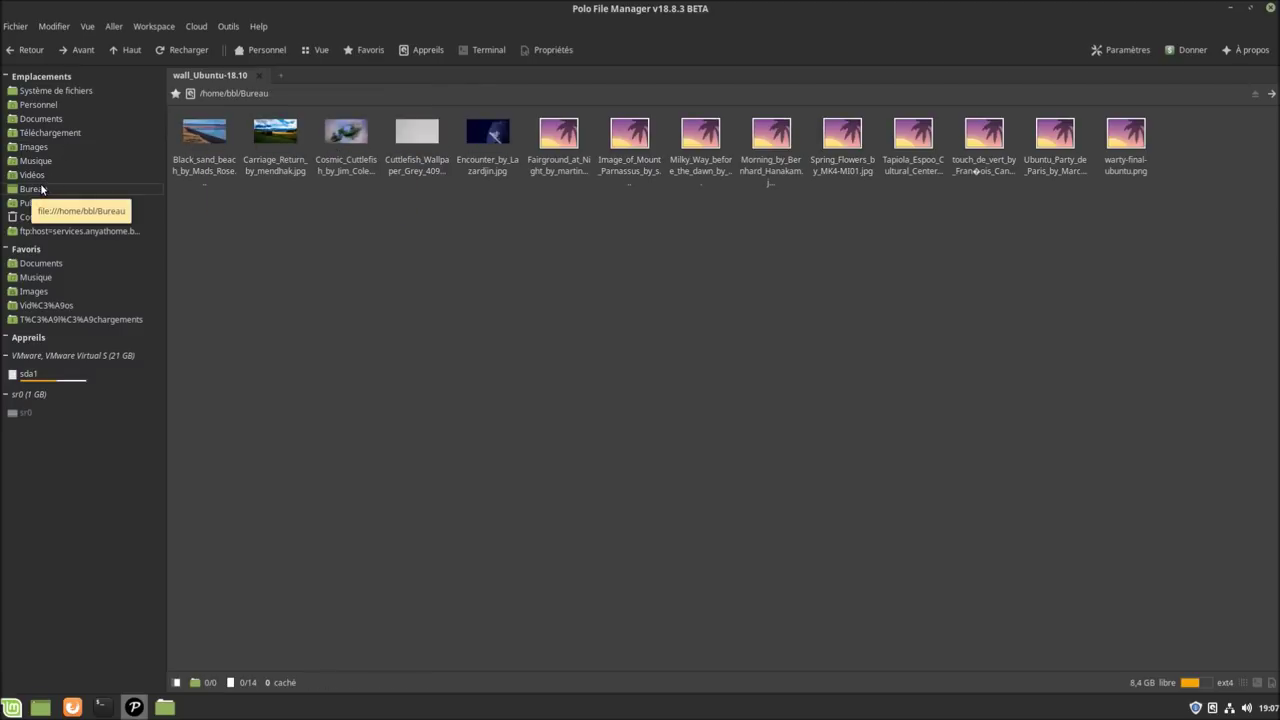
# Move only the essaiwall_Ubuntu-18.10.7z archive from Bureau to the trash.
pyautogui.click(209, 140)
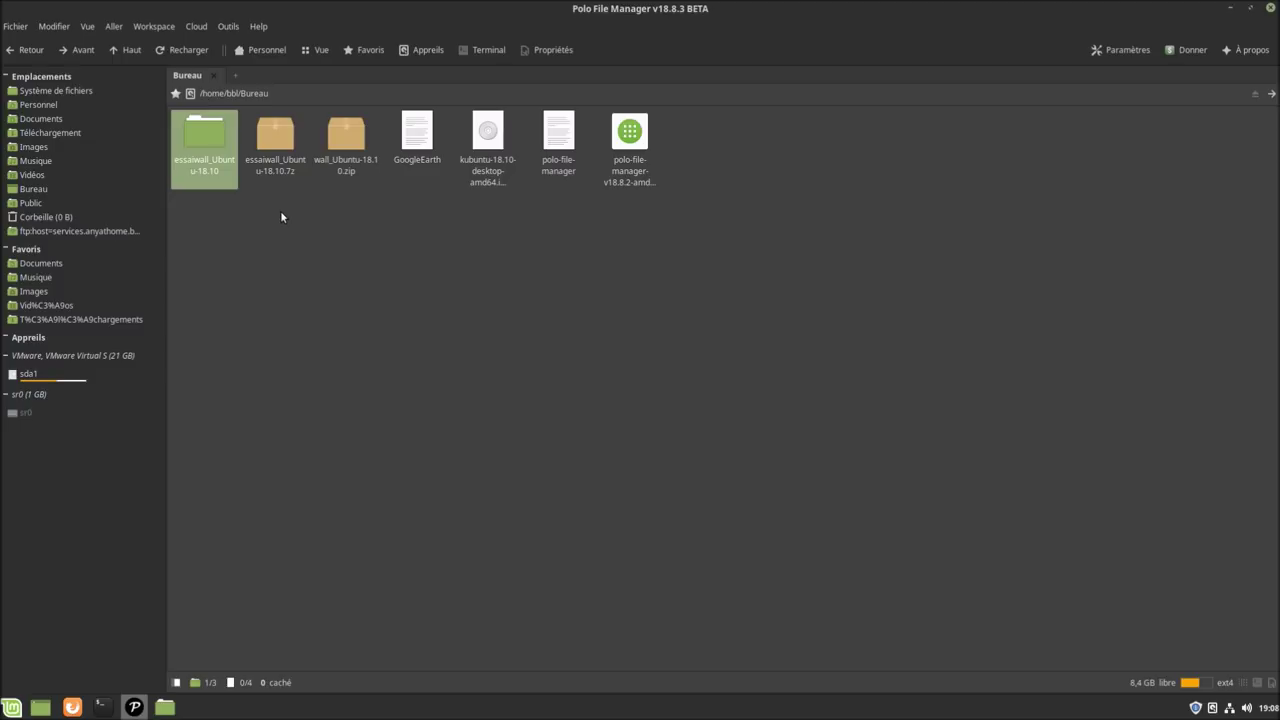
pyautogui.keyDown('ctrl'); pyautogui.click(267, 144); pyautogui.keyUp('ctrl')
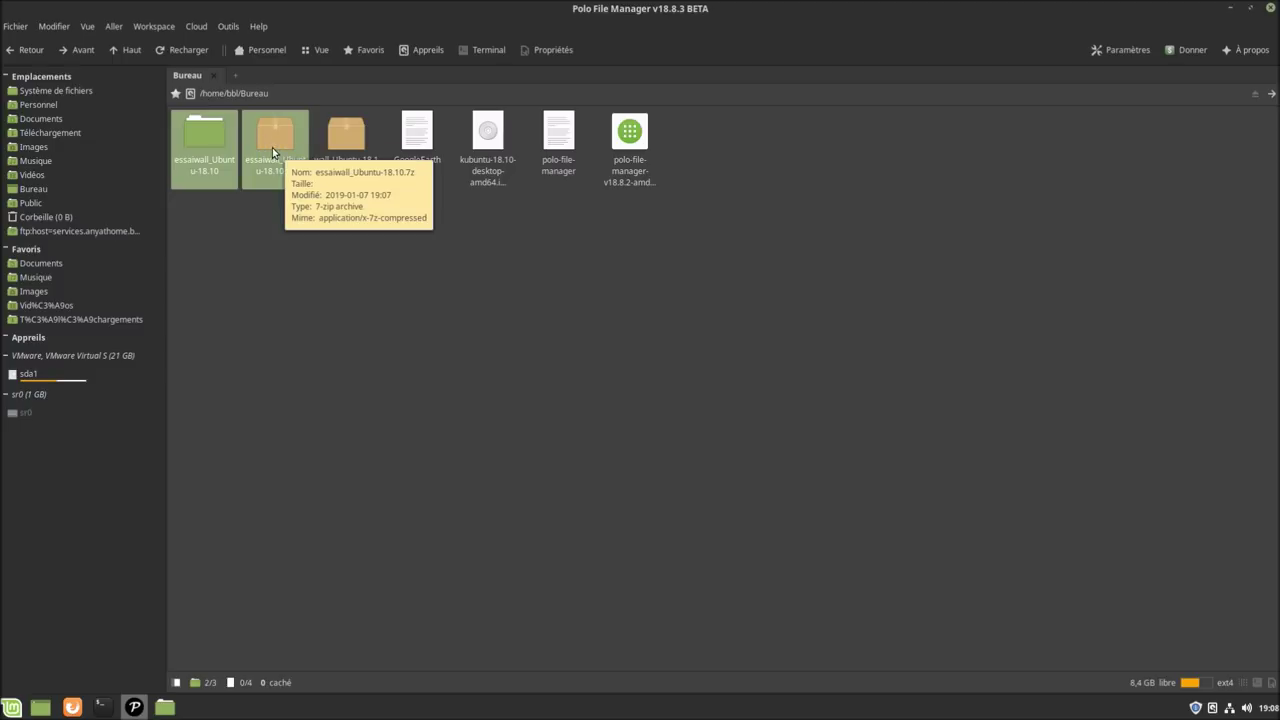
pyautogui.click(271, 137)
pyautogui.rightClick(271, 137)
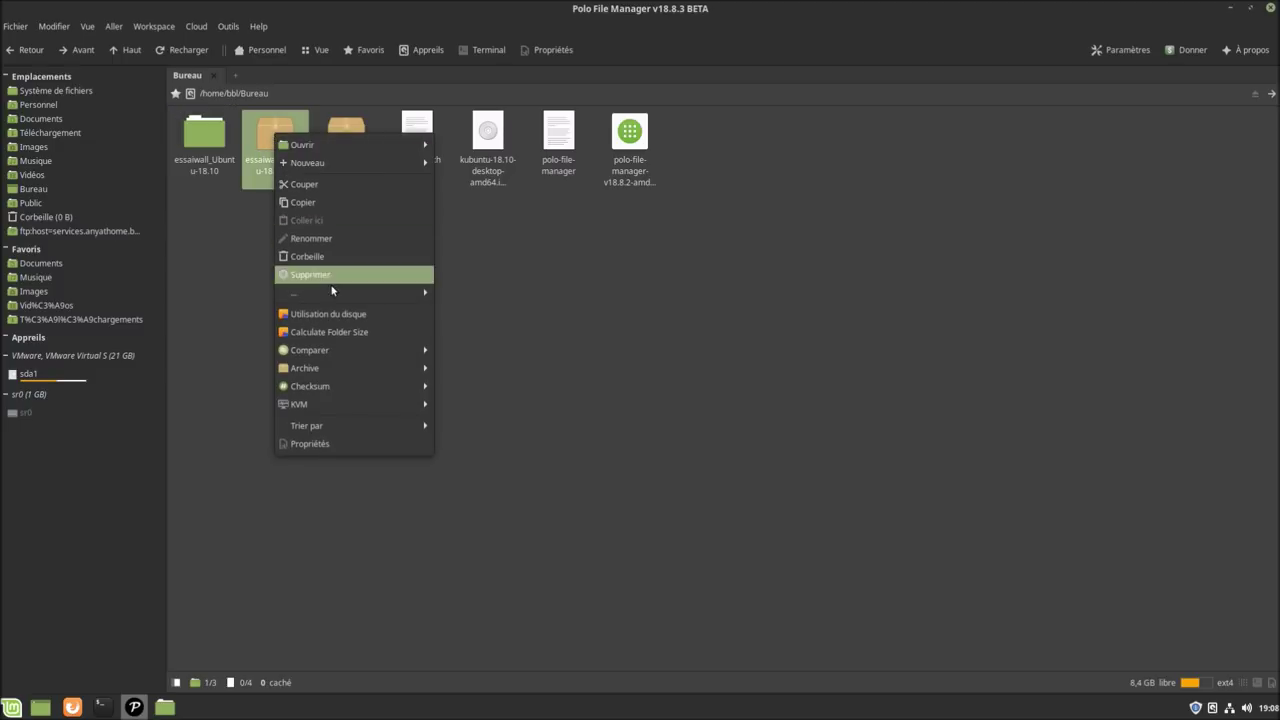
pyautogui.click(321, 266)
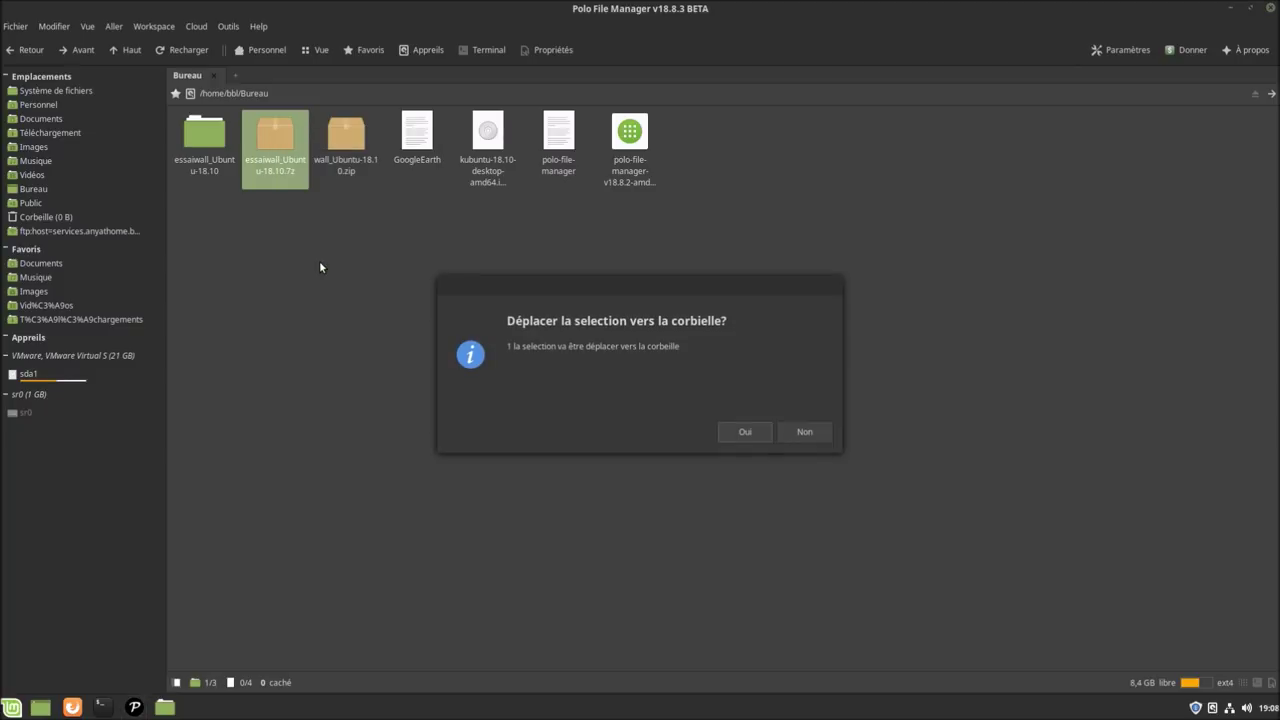
pyautogui.click(738, 434)
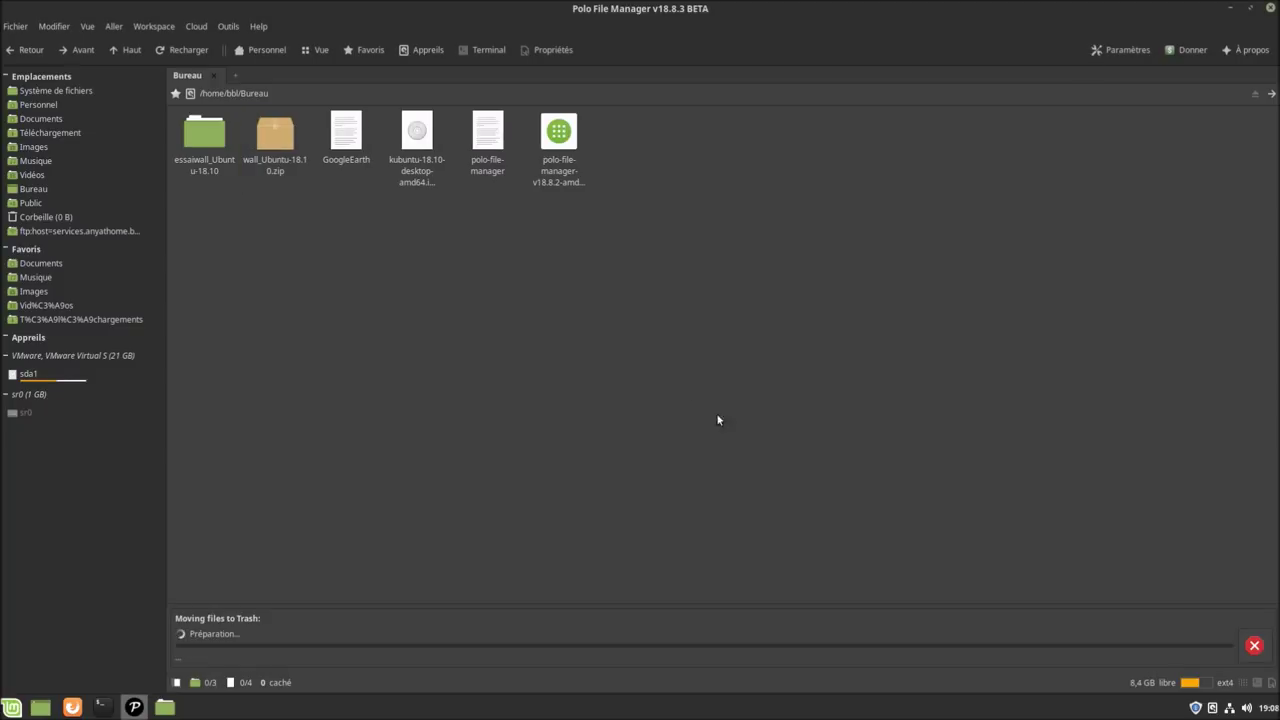
# Select all the images in essaiwall_Ubuntu-18.10/wall_Ubuntu-18.10 and start compressing them into one archive.
pyautogui.doubleClick(201, 132)
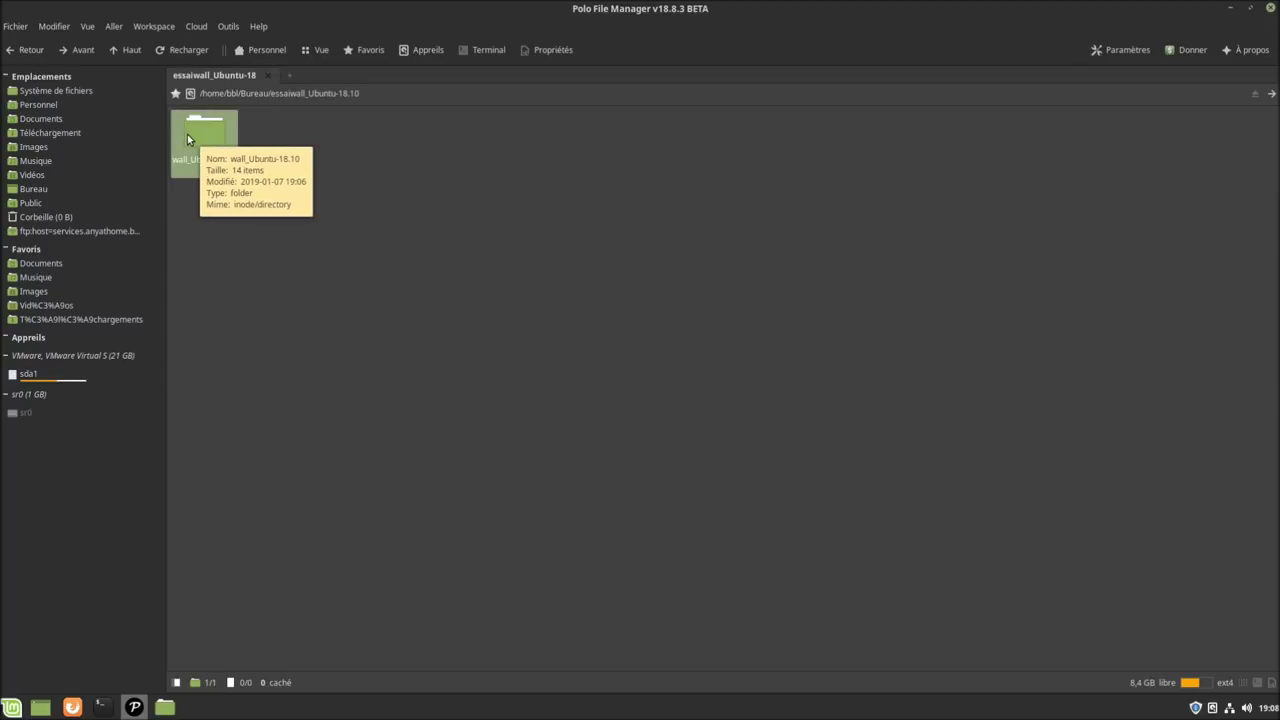
pyautogui.doubleClick(188, 139)
pyautogui.moveTo(197, 221); pyautogui.dragTo(1122, 138)
pyautogui.rightClick(1121, 137)
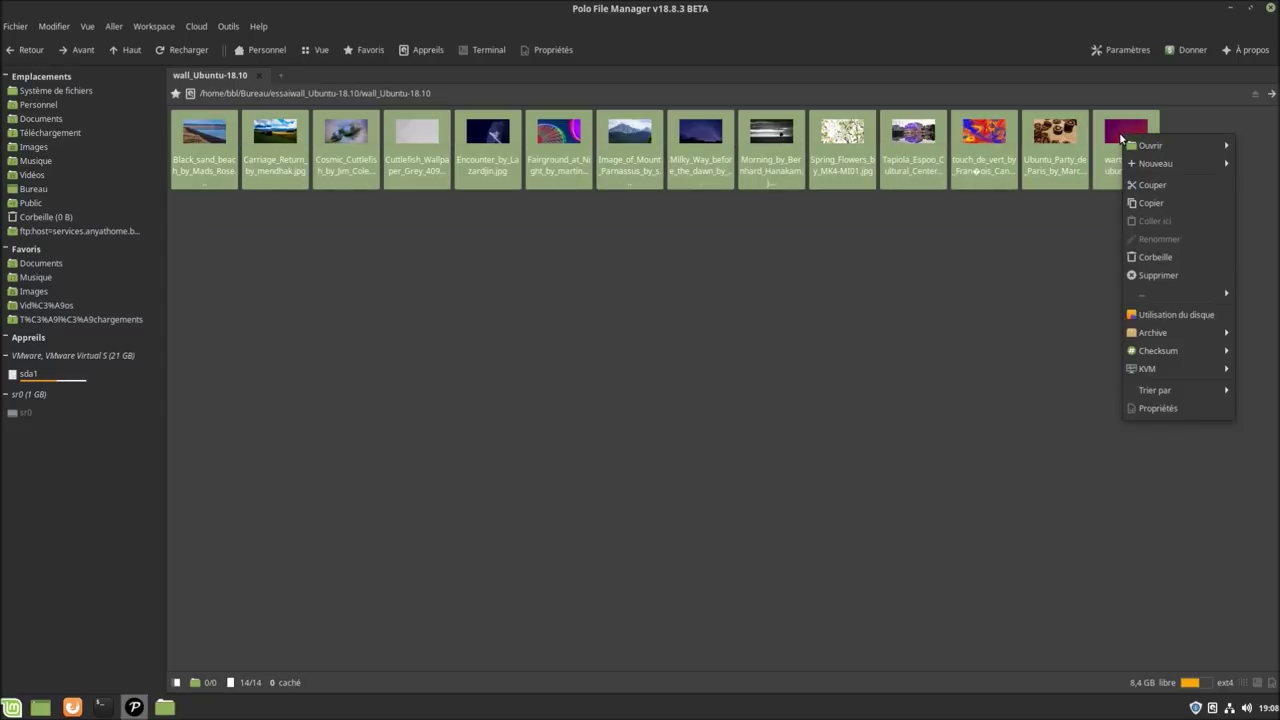
pyautogui.moveTo(1158, 334)
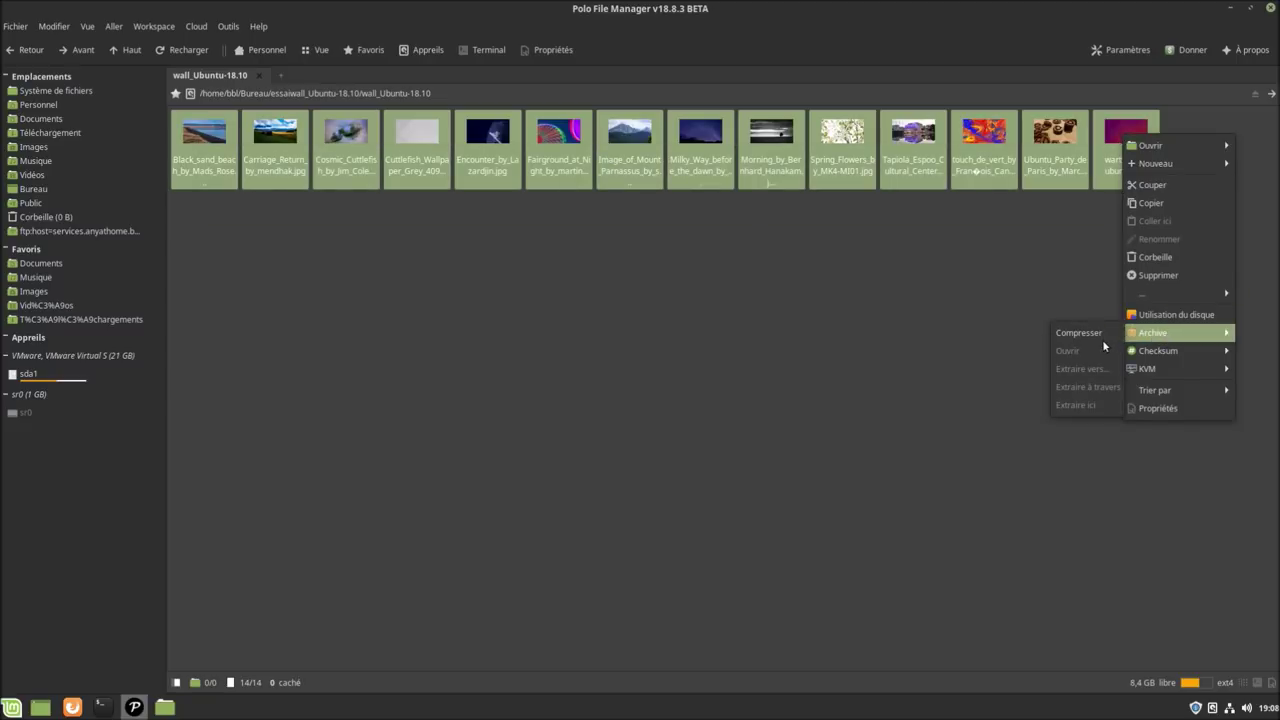
pyautogui.click(1094, 333)
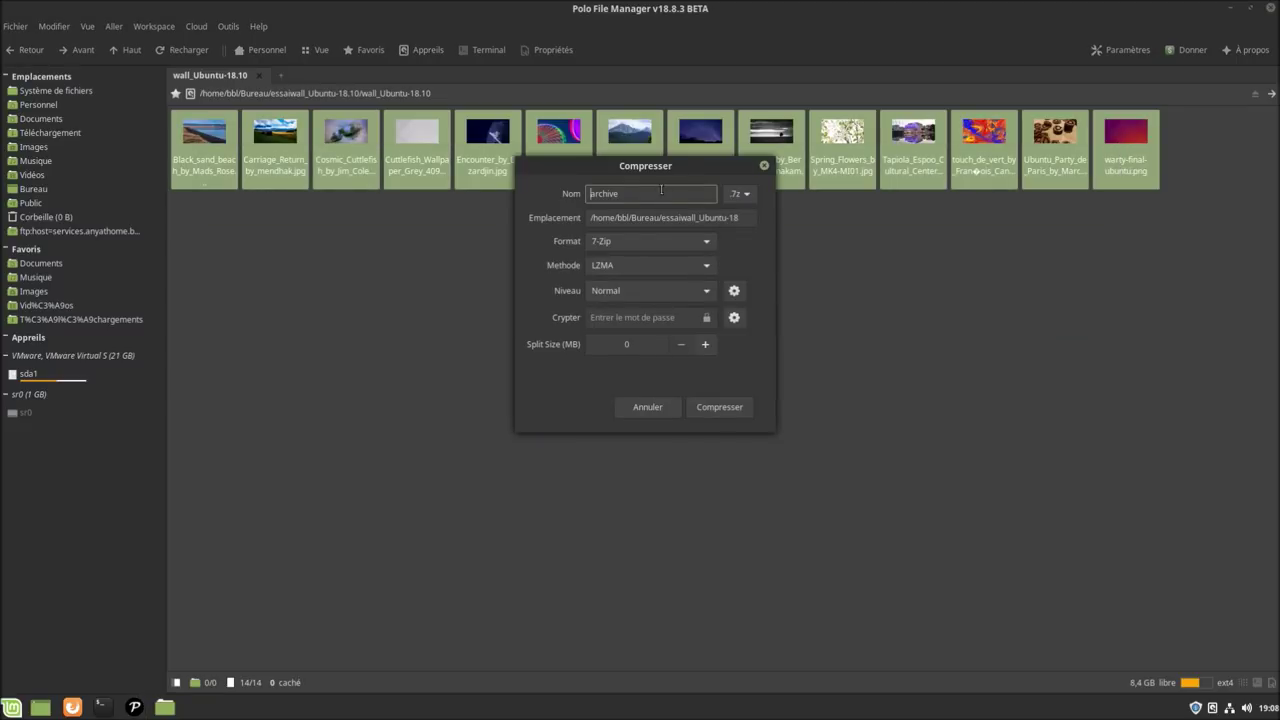
# Try to choose the Bureau folder as the archive's location by browsing for it.
pyautogui.click(739, 220)
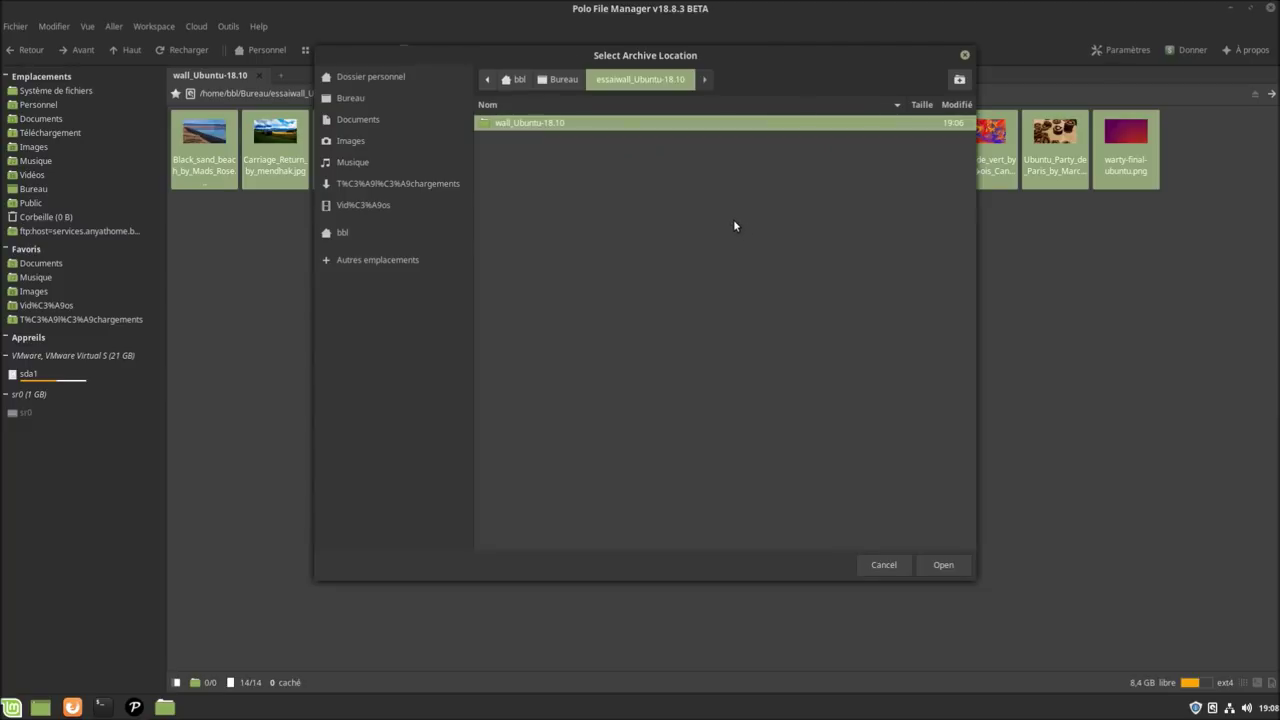
pyautogui.click(560, 82)
pyautogui.click(940, 567)
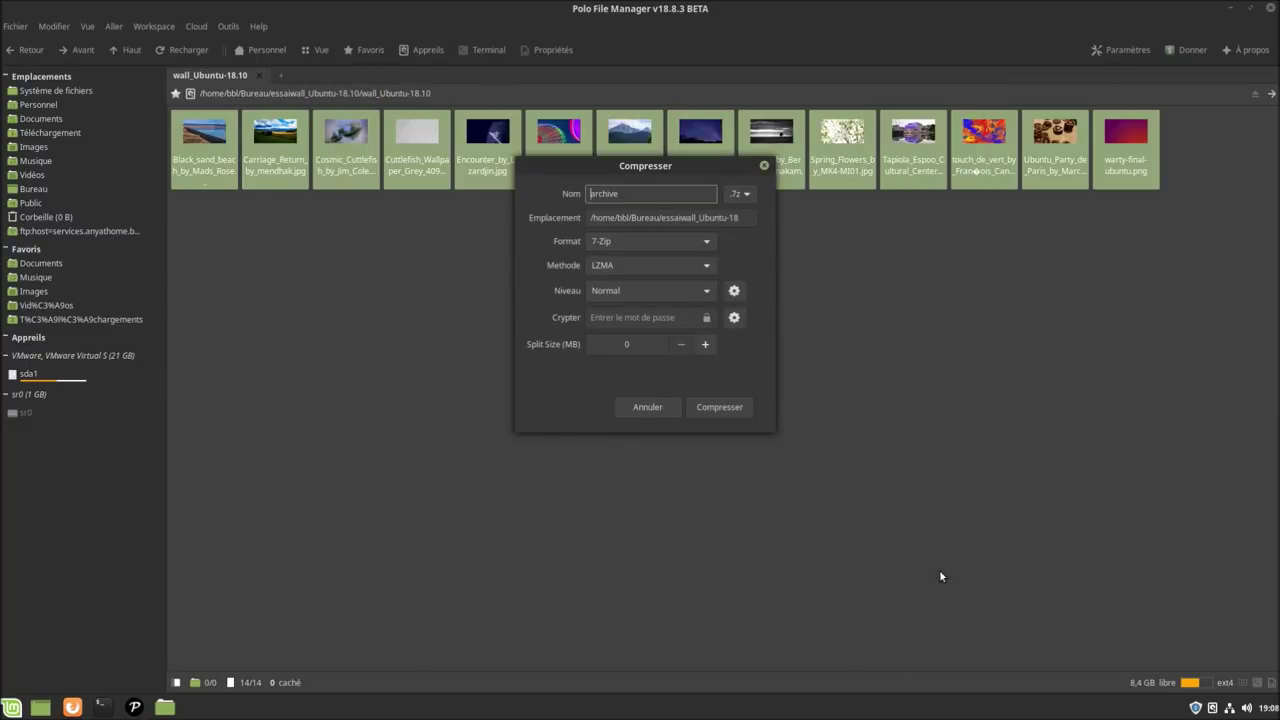
# Shorten the archive's location path to /home/bbl/Bureau.
pyautogui.click(678, 218)
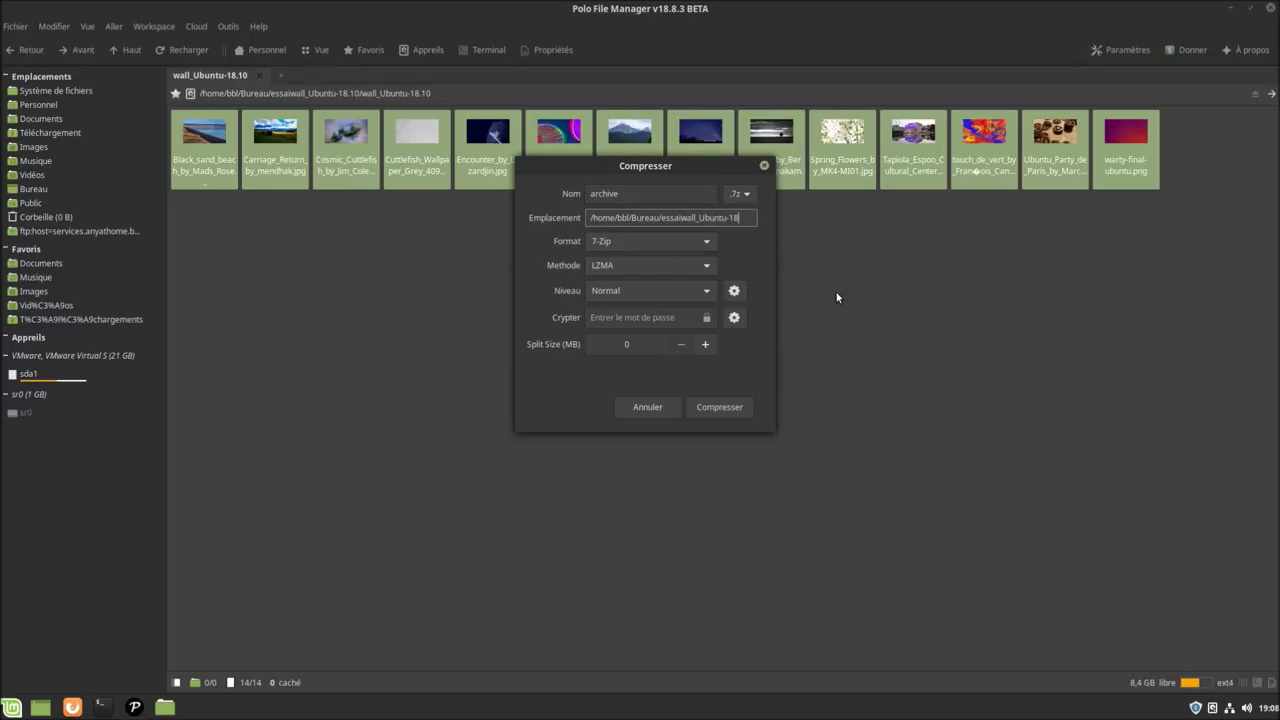
pyautogui.press('BackSpace')
pyautogui.press('BackSpace')
pyautogui.press('BackSpace')
pyautogui.press('BackSpace')
pyautogui.press('BackSpace')
pyautogui.press('BackSpace')
pyautogui.press('BackSpace')
pyautogui.press('BackSpace')
pyautogui.press('BackSpace')
pyautogui.press('BackSpace')
pyautogui.press('BackSpace')
pyautogui.press('BackSpace')
pyautogui.press('BackSpace')
pyautogui.press('BackSpace')
pyautogui.press('BackSpace')
pyautogui.press('BackSpace')
pyautogui.press('BackSpace')
pyautogui.press('BackSpace')
pyautogui.press('BackSpace')
pyautogui.press('BackSpace')
pyautogui.press('BackSpace')
pyautogui.press('BackSpace')
pyautogui.press('BackSpace')
# Examine the advanced options for the archive's compression level and for its encryption.
pyautogui.click(735, 291)
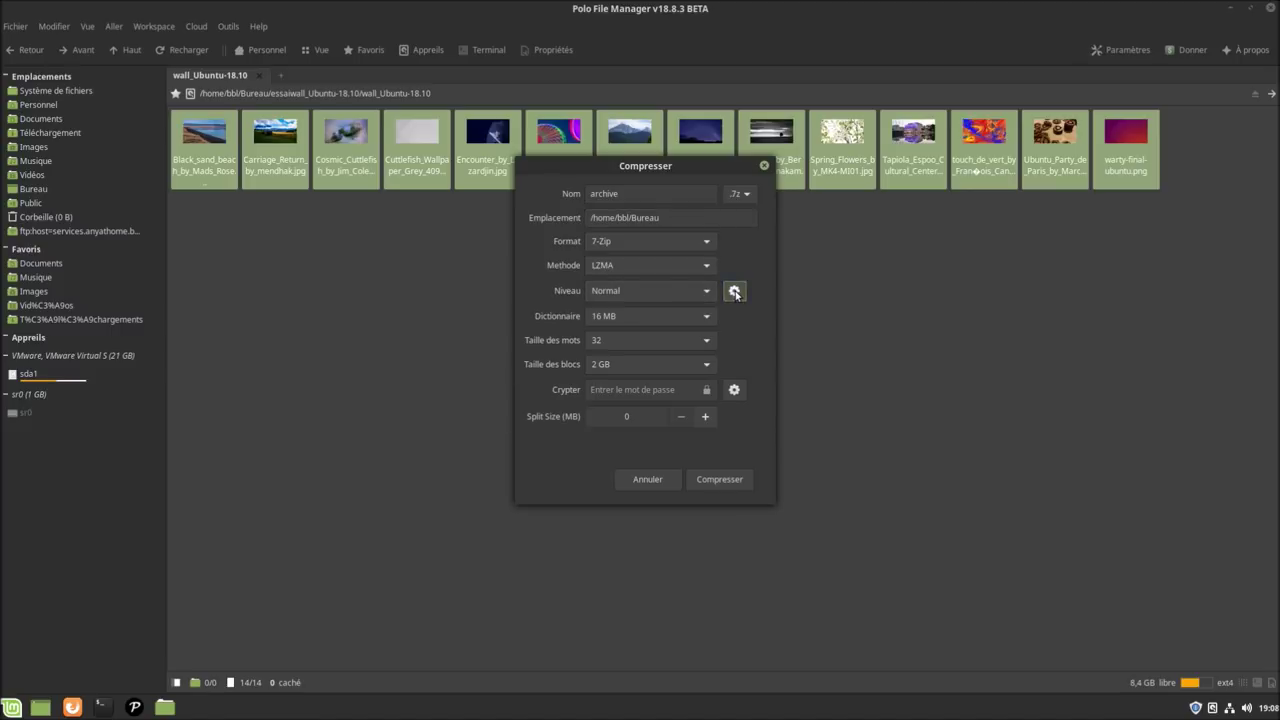
pyautogui.click(735, 291)
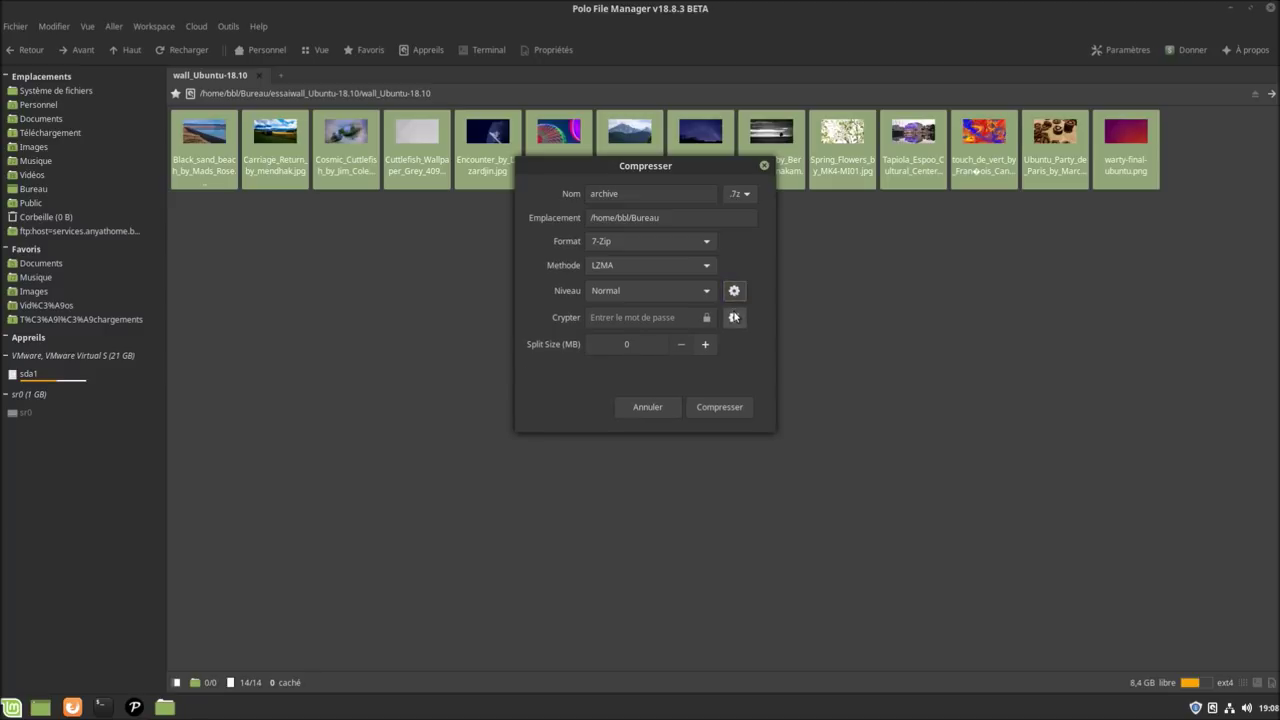
pyautogui.click(737, 318)
pyautogui.click(740, 319)
# Enter an encryption password for the archive and compress the selected images into the 7-Zip file.
pyautogui.click(651, 317)
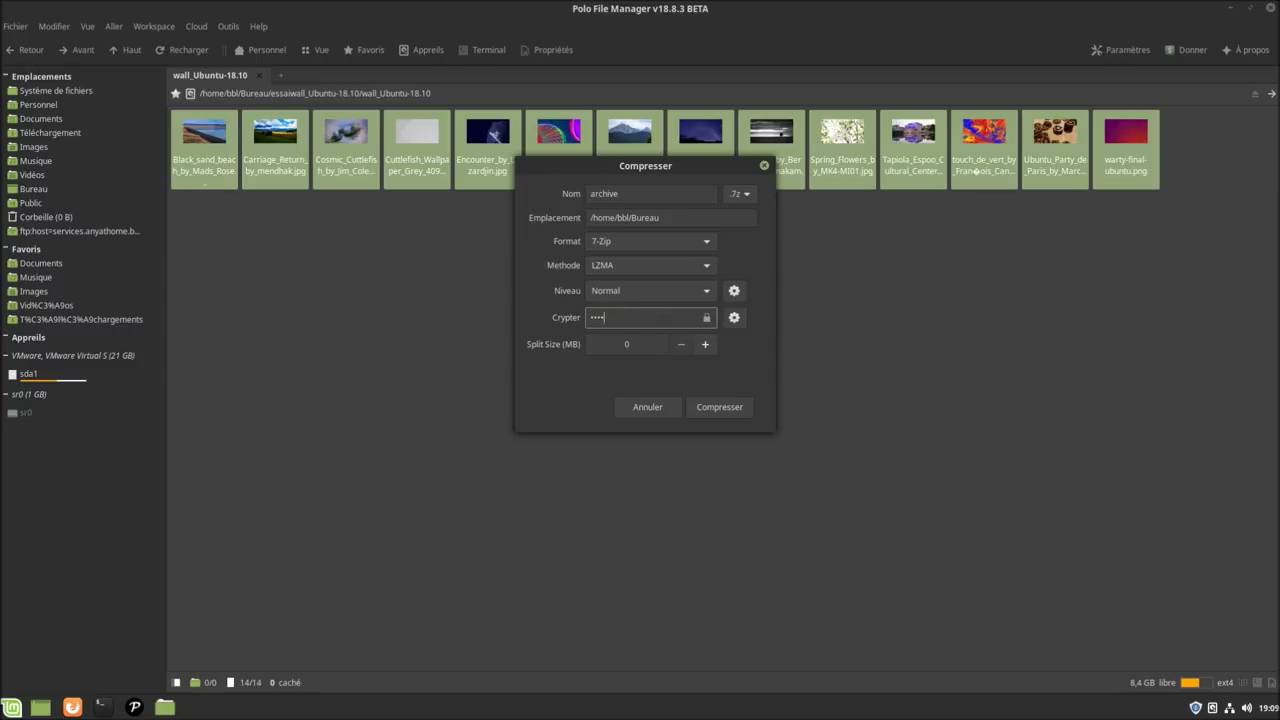
pyautogui.click(720, 407)
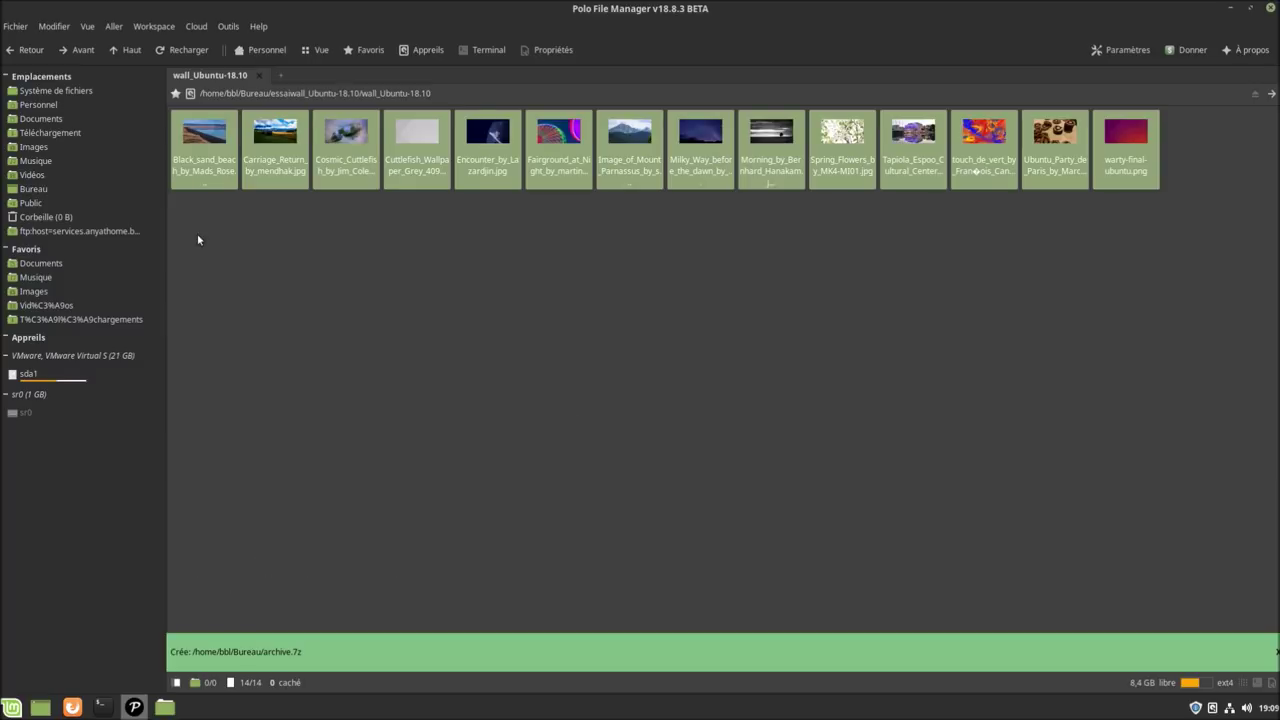
# Extract archive.7z in place in the Bureau folder, entering the archive password to unlock it.
pyautogui.click(32, 190)
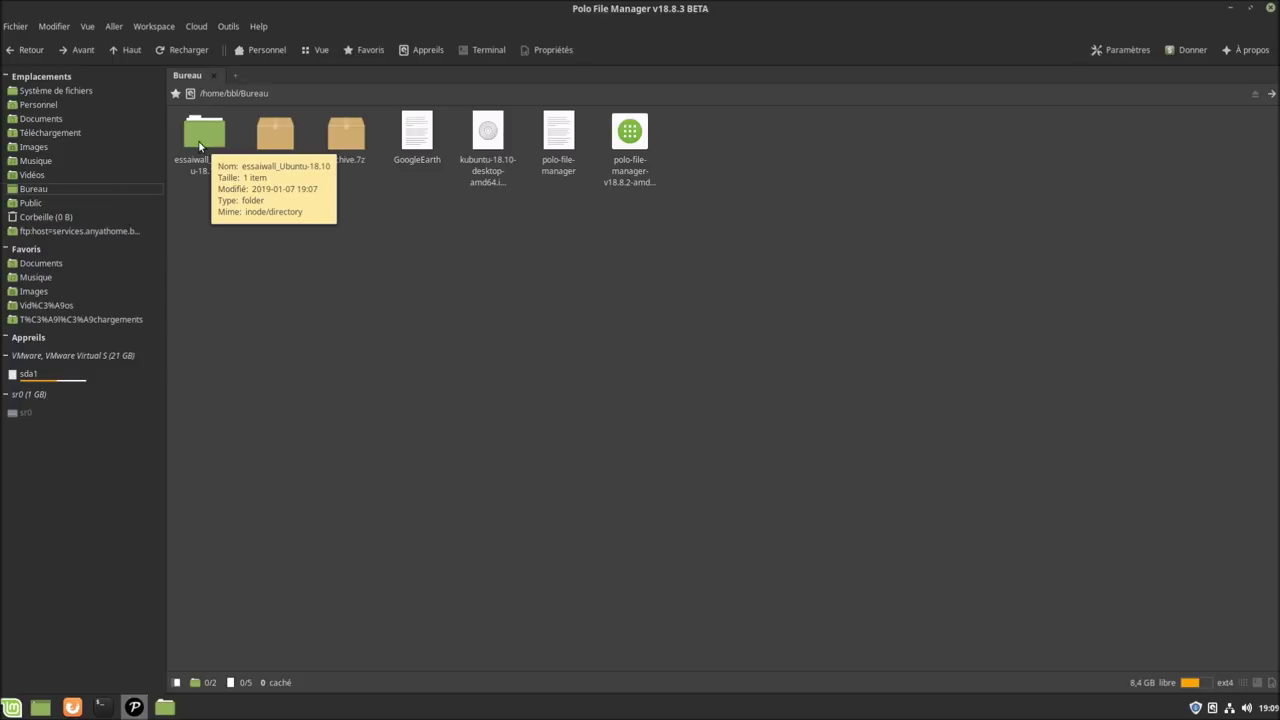
pyautogui.click(346, 141)
pyautogui.rightClick(346, 141)
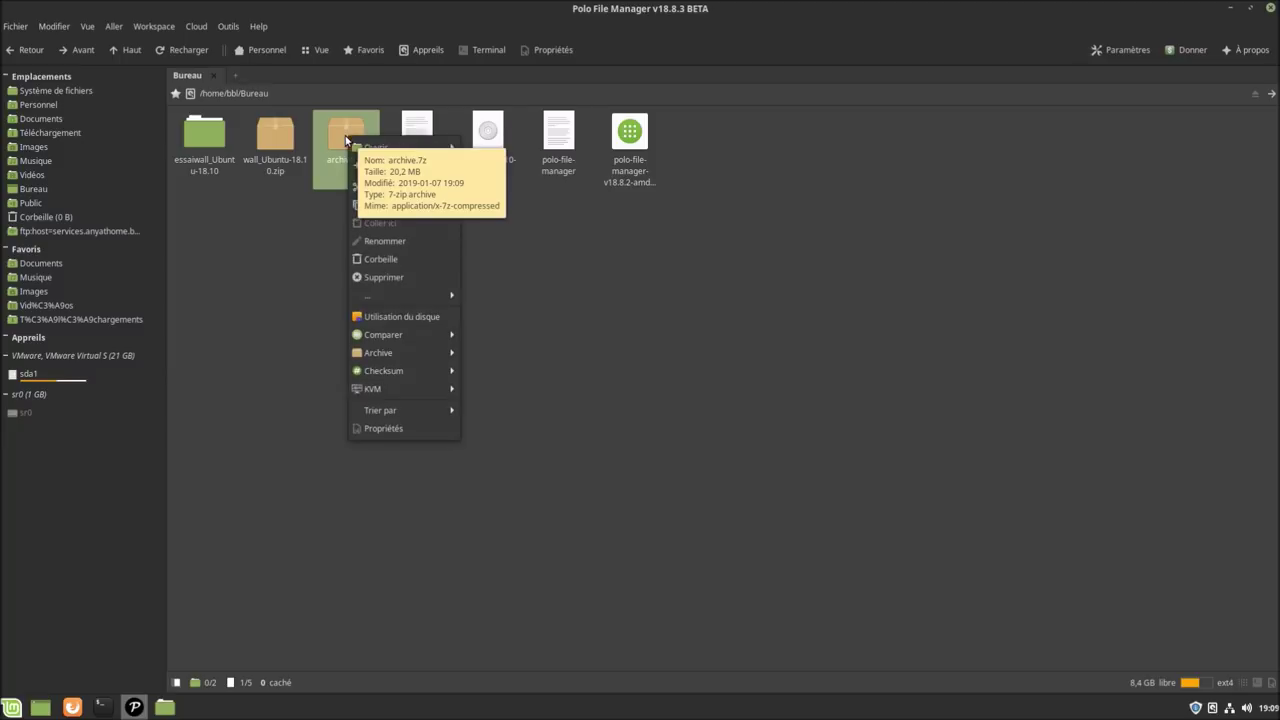
pyautogui.moveTo(430, 353)
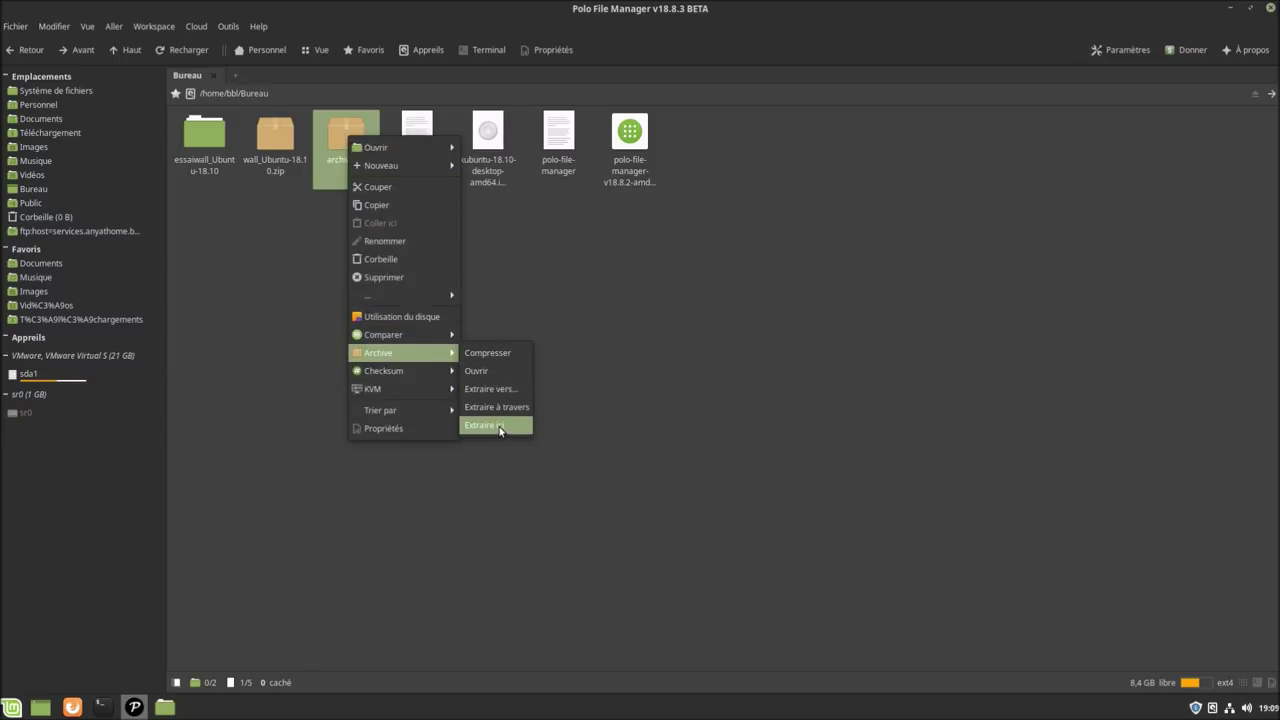
pyautogui.click(500, 428)
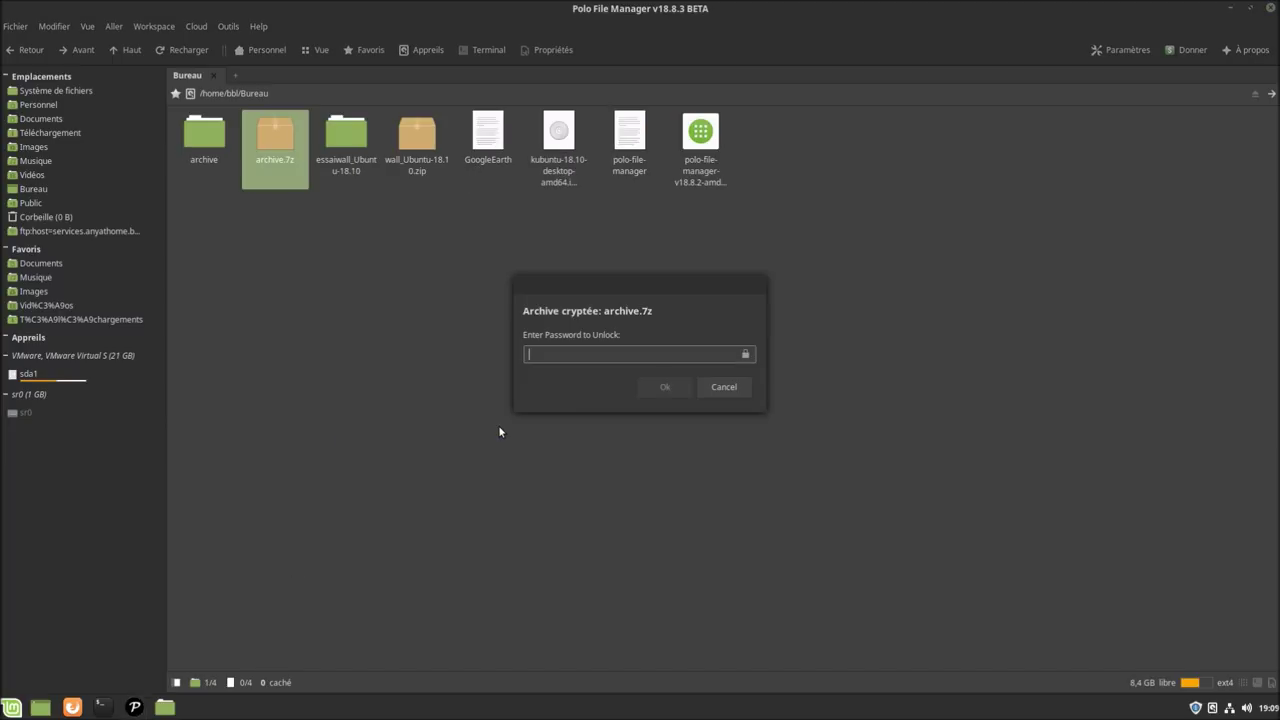
pyautogui.click(557, 356)
pyautogui.write('••••')
pyautogui.click(660, 388)
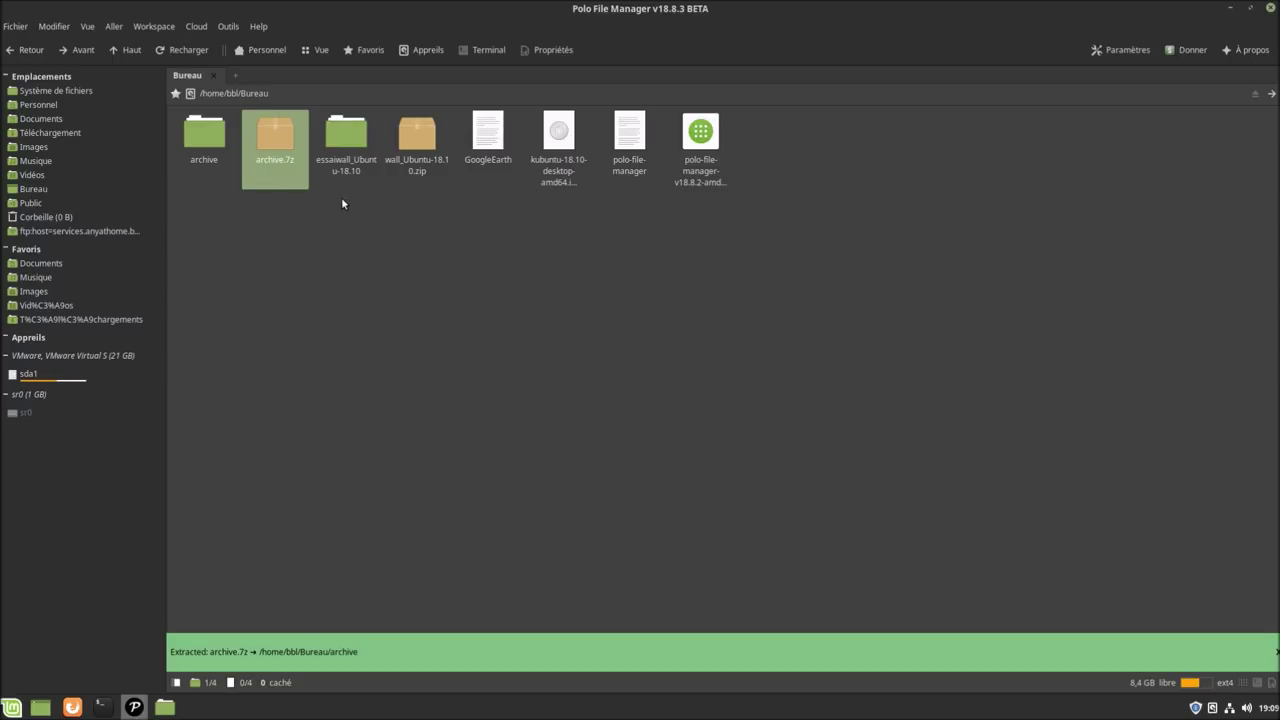
# Move the archive folder, archive.7z and the essaiwall_Ubuntu-18.10 folder to the trash.
pyautogui.click(348, 142)
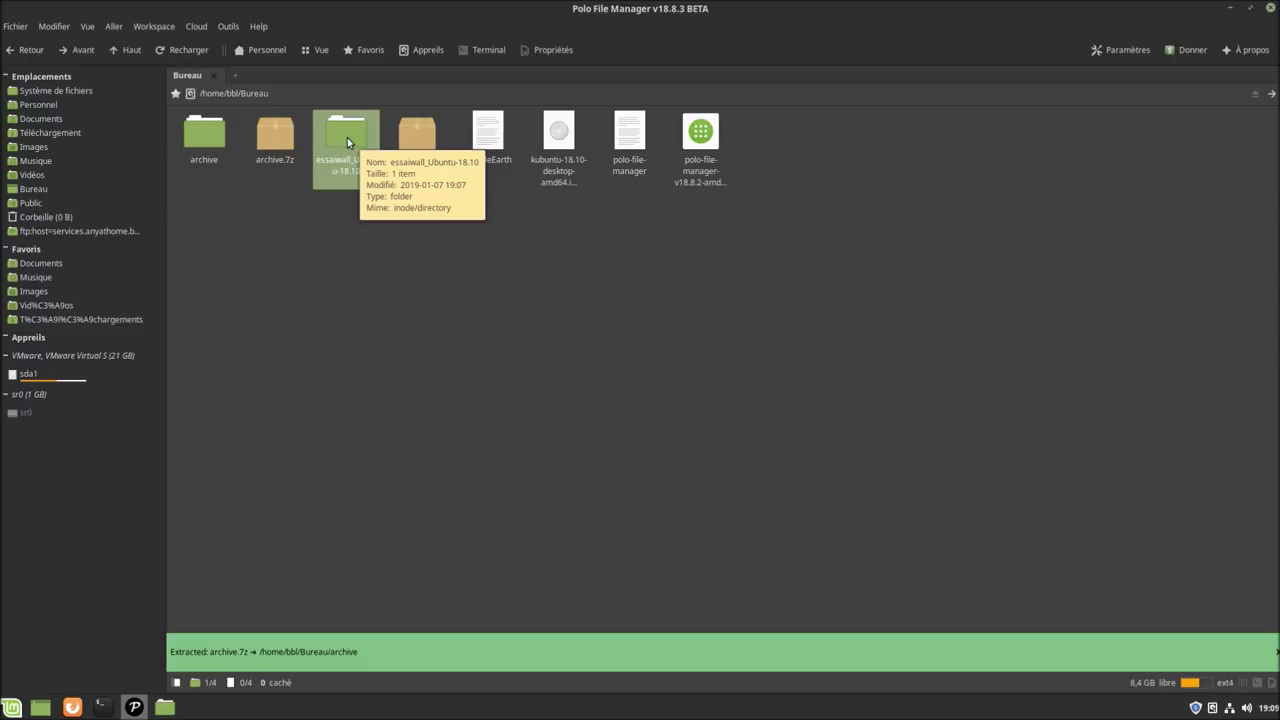
pyautogui.keyDown('ctrl'); pyautogui.click(270, 143); pyautogui.keyUp('ctrl')
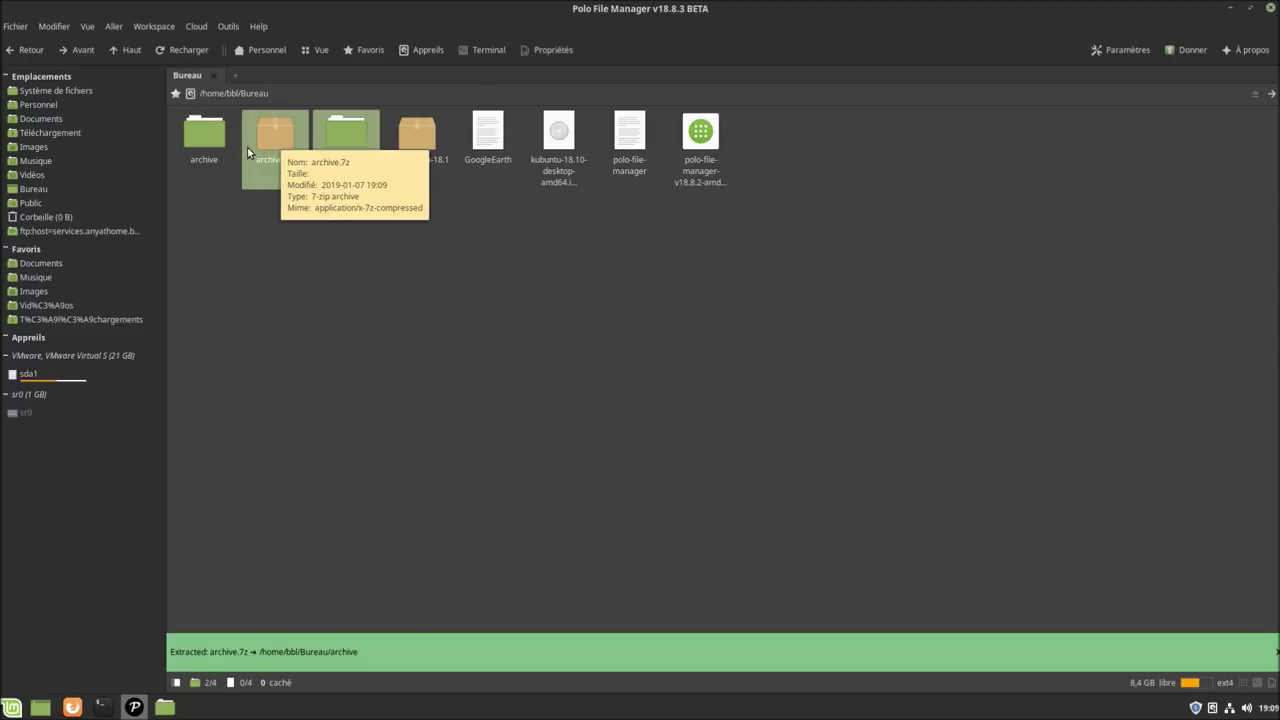
pyautogui.keyDown('ctrl'); pyautogui.click(212, 141); pyautogui.keyUp('ctrl')
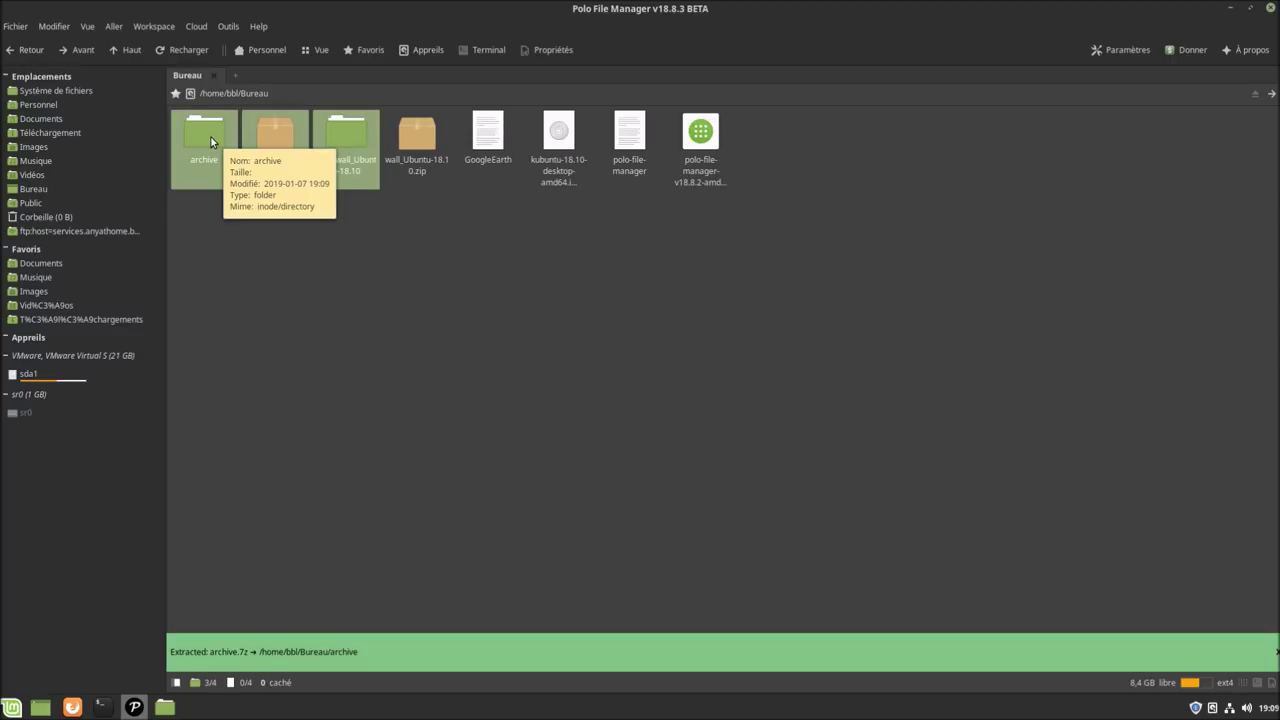
pyautogui.rightClick(212, 141)
pyautogui.click(253, 266)
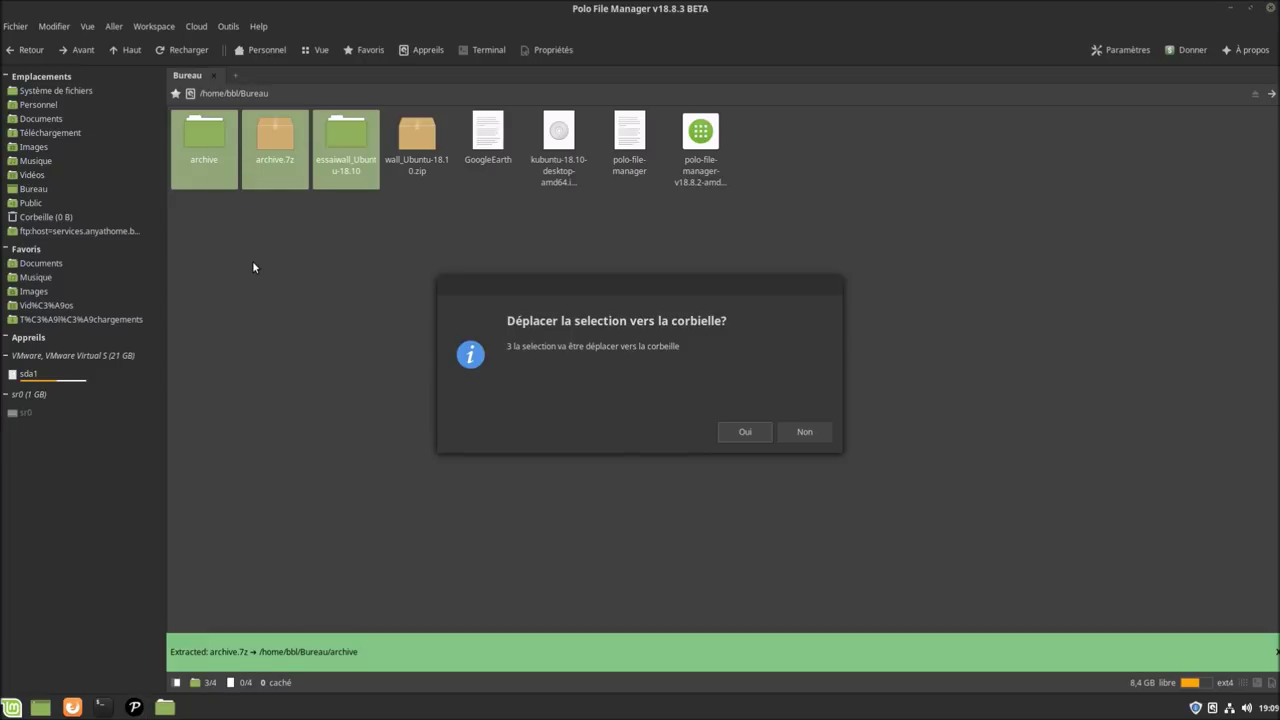
pyautogui.click(748, 436)
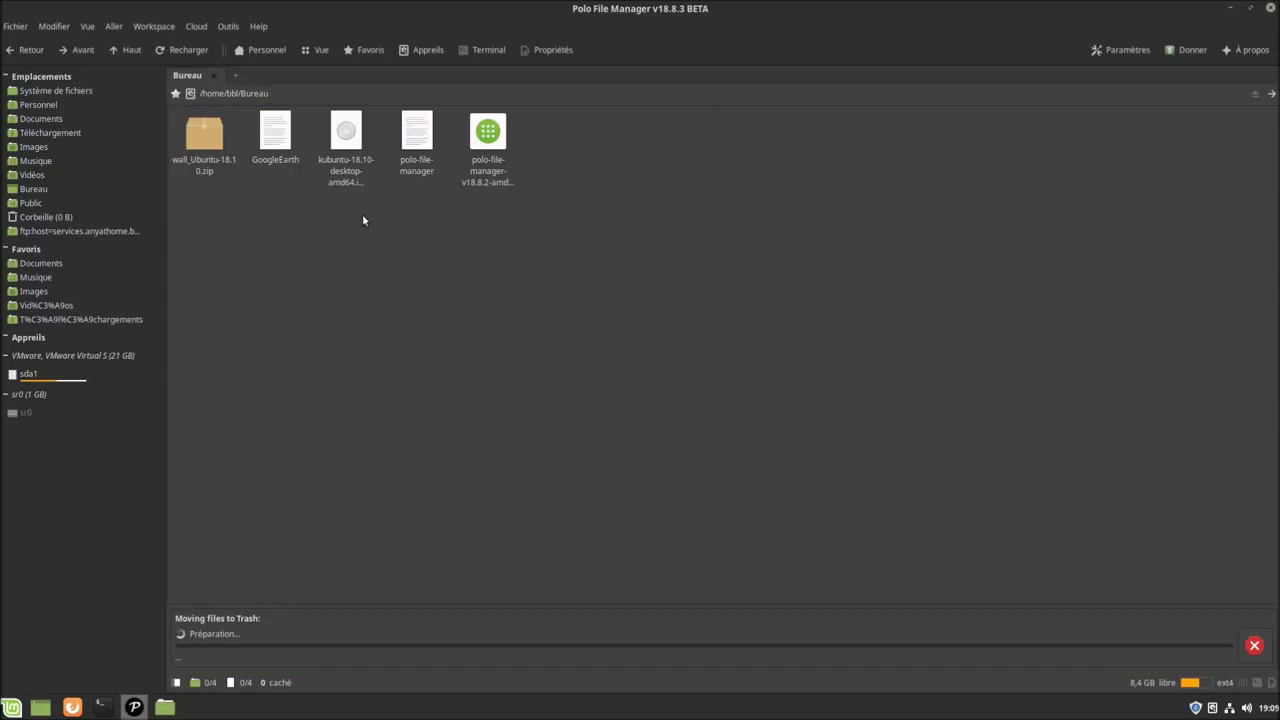
# Extract wall_Ubuntu-18.10.zip in place in the Bureau folder.
pyautogui.click(204, 136)
pyautogui.rightClick(202, 134)
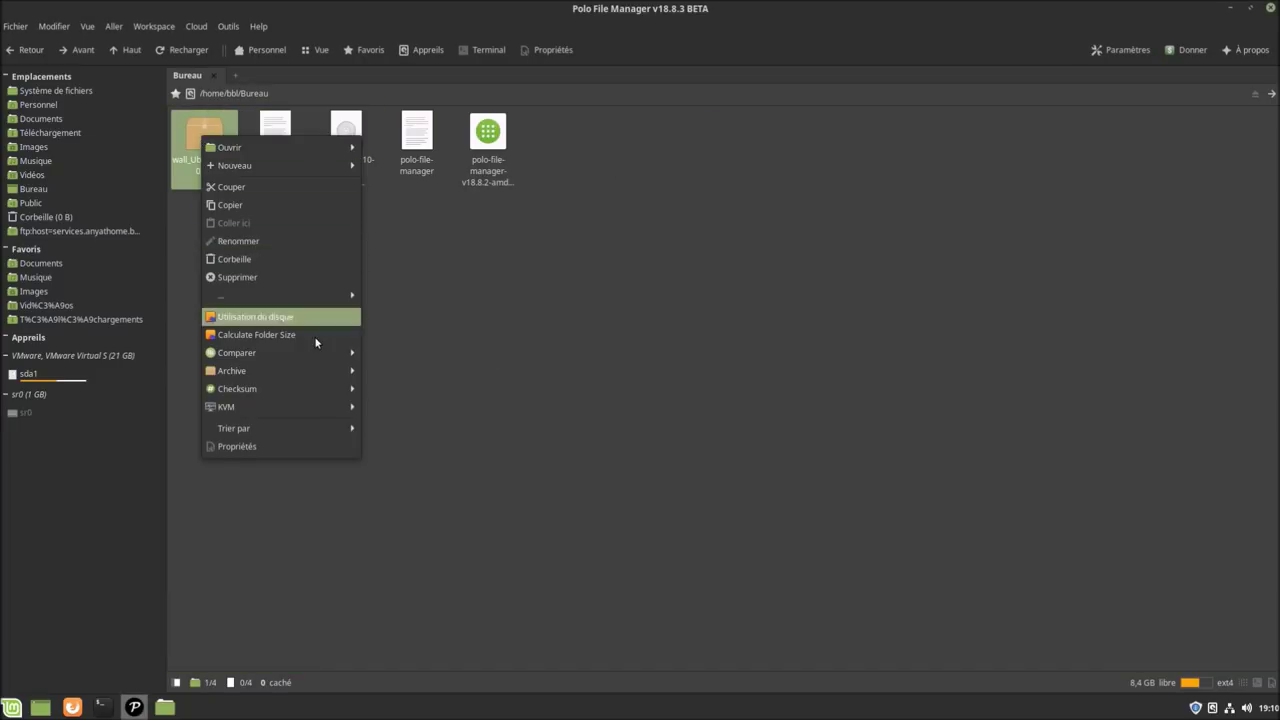
pyautogui.moveTo(340, 372)
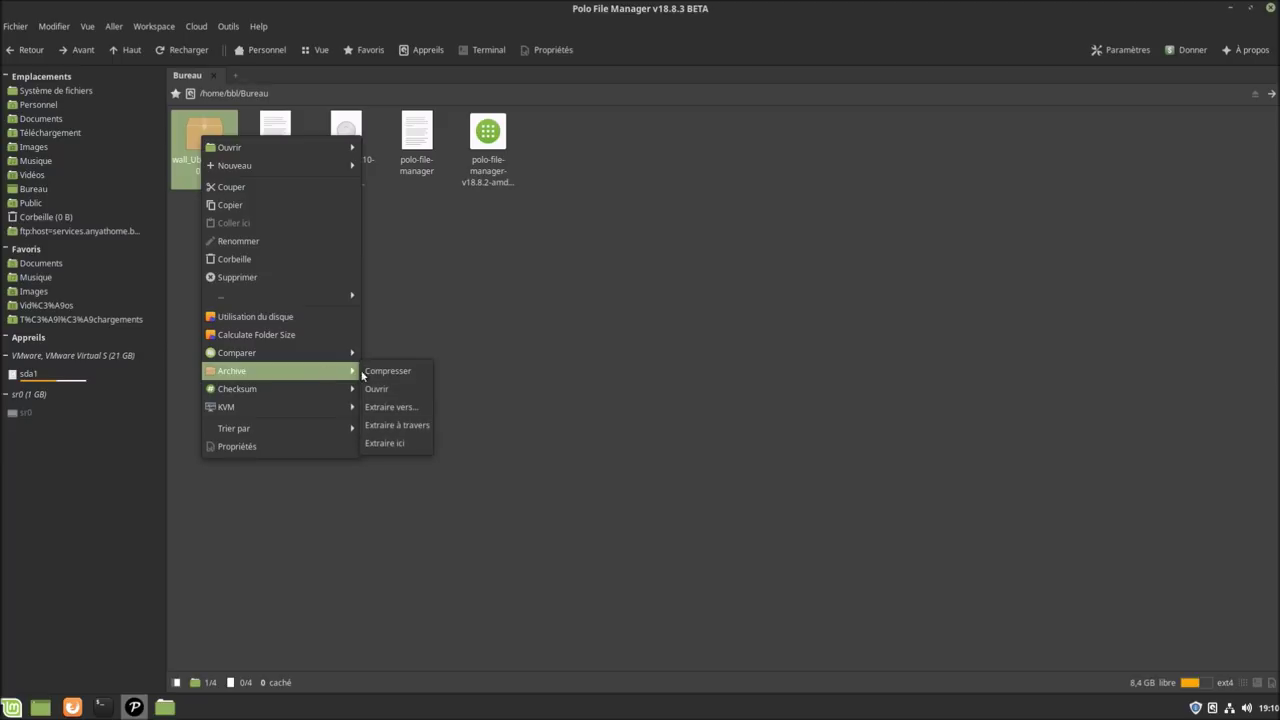
pyautogui.click(420, 443)
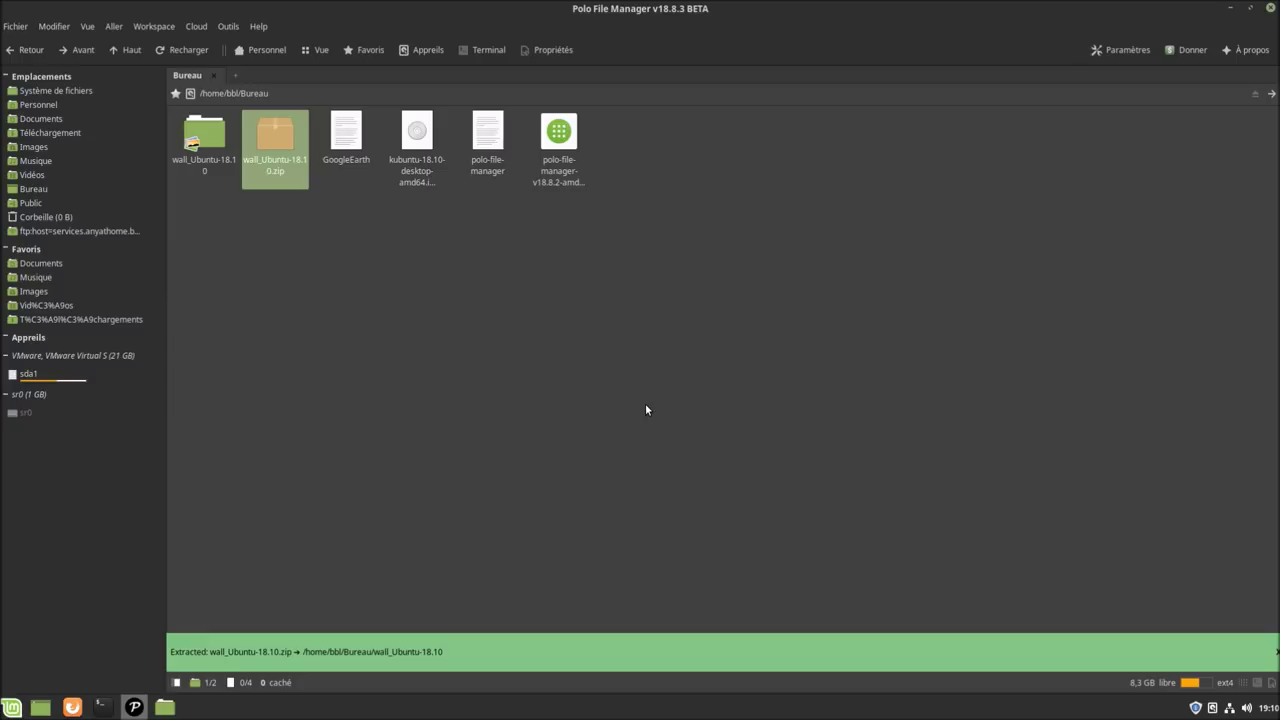
# Move the polo-file-manager v18.8.2 installer and the polo-file-manager text file to the trash.
pyautogui.click(570, 176)
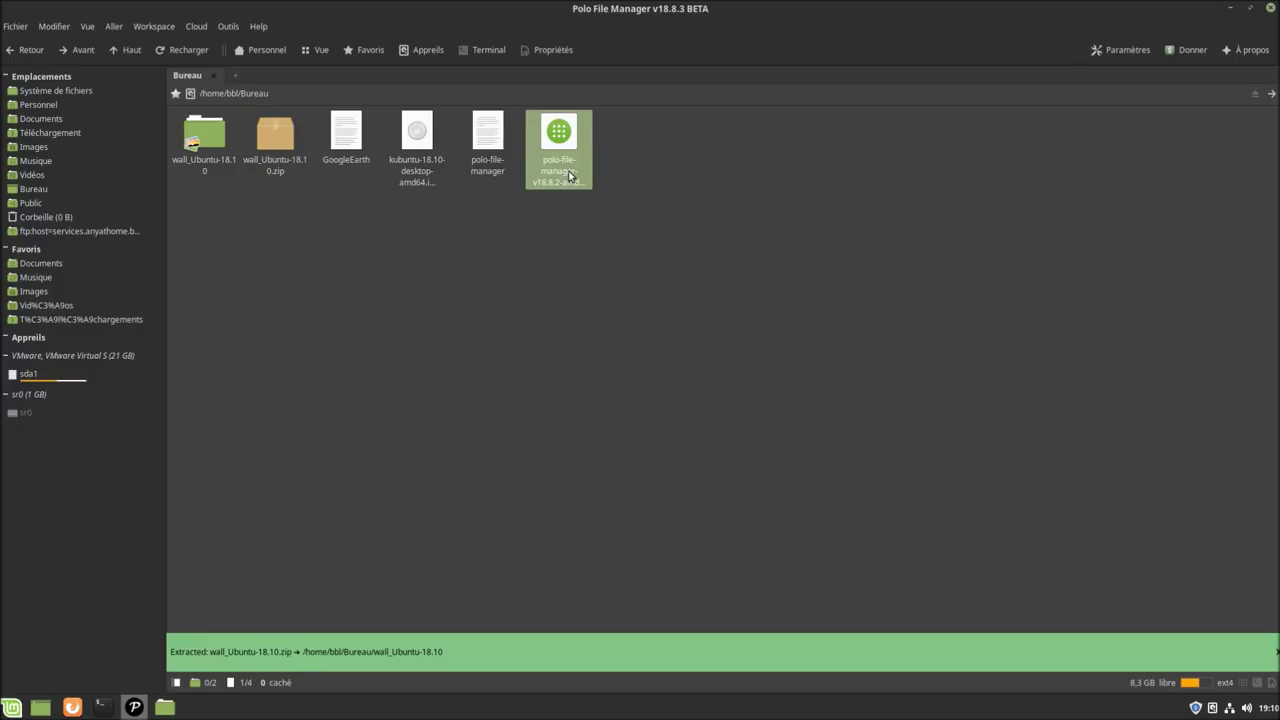
pyautogui.rightClick(570, 176)
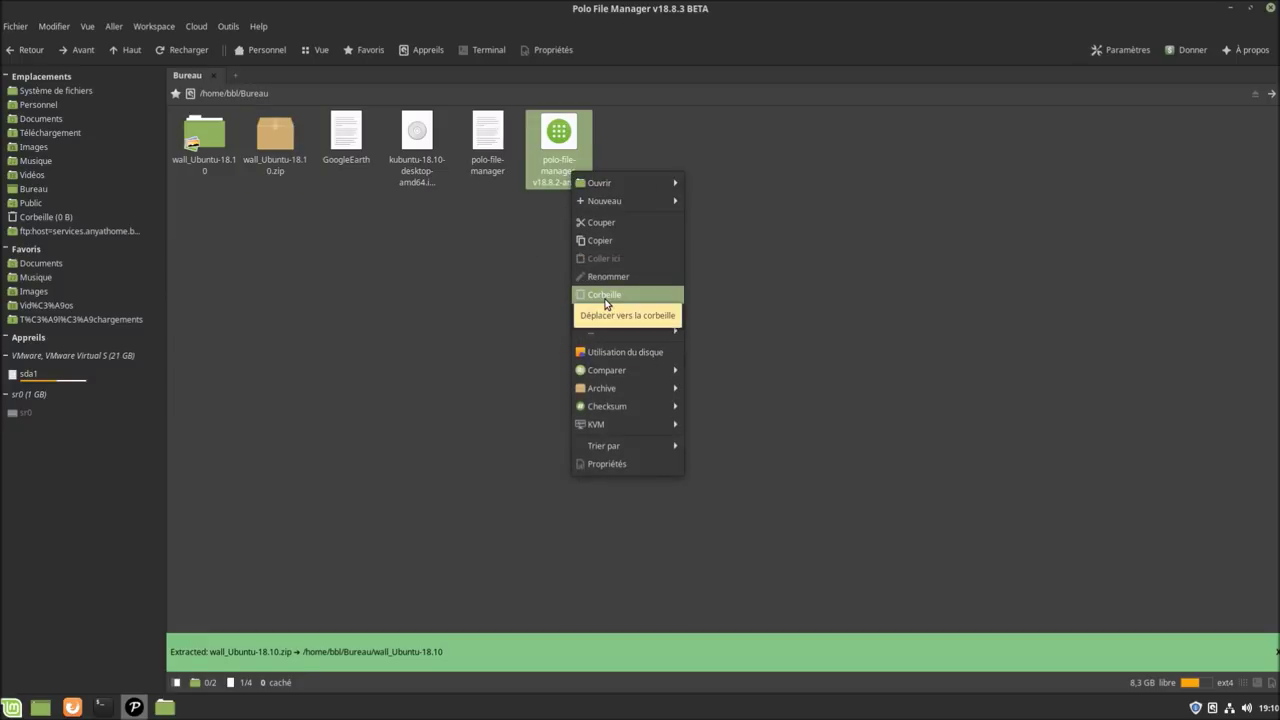
pyautogui.click(605, 304)
pyautogui.click(766, 436)
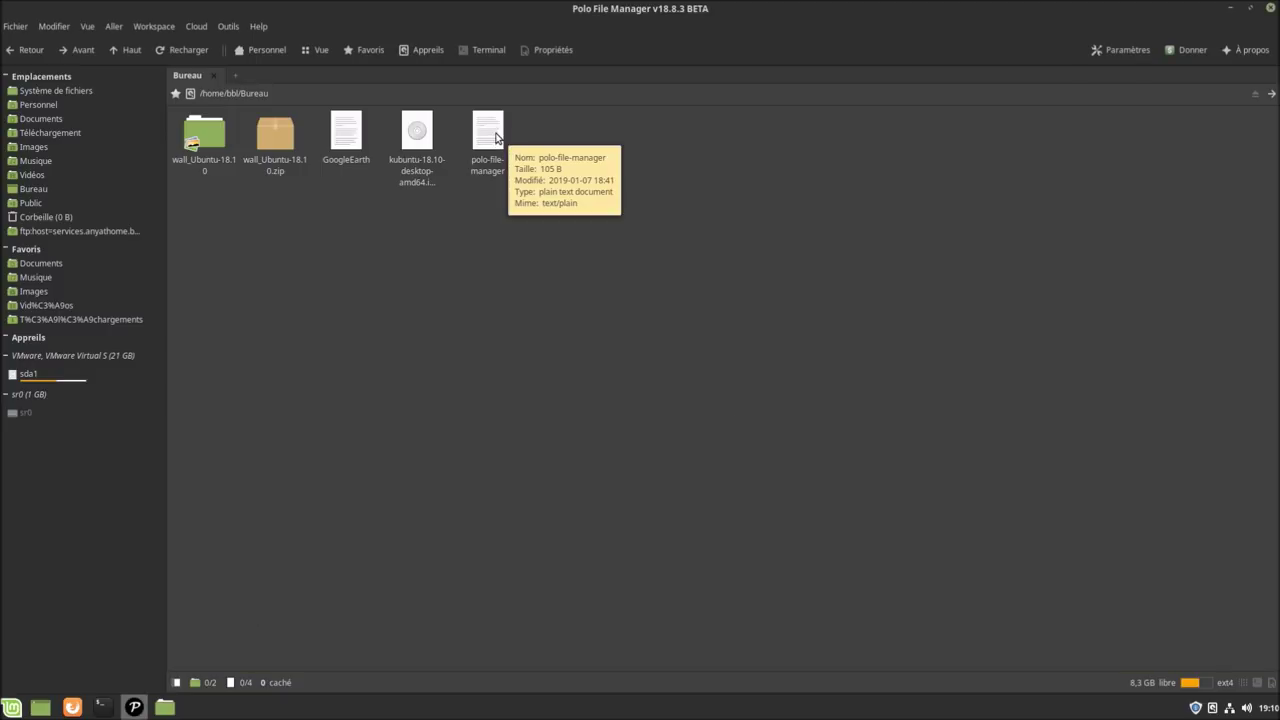
pyautogui.rightClick(496, 137)
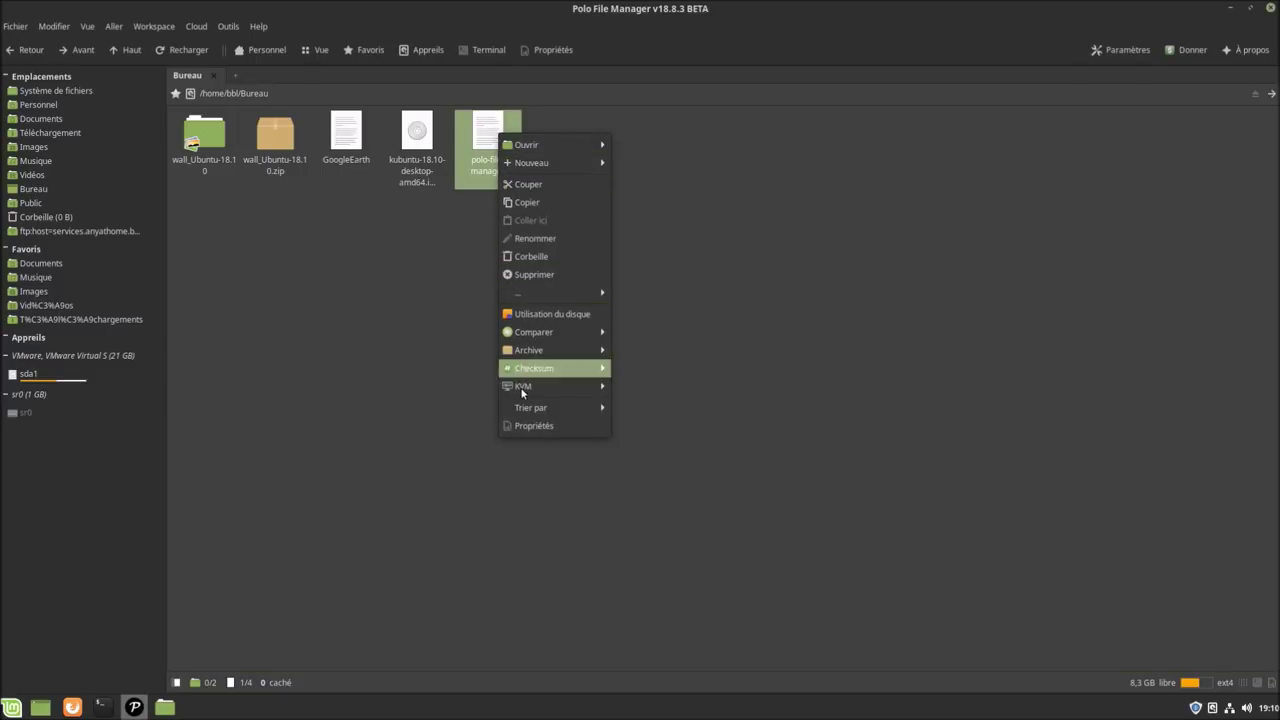
pyautogui.click(530, 256)
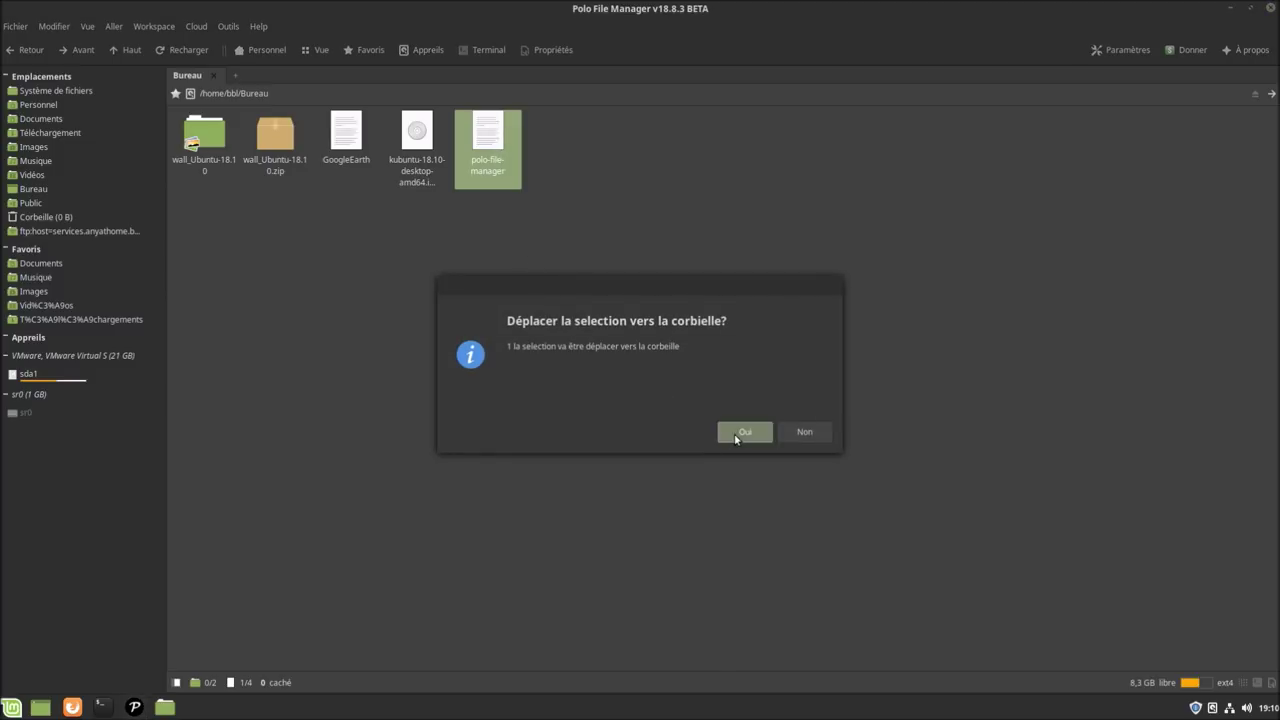
pyautogui.click(740, 433)
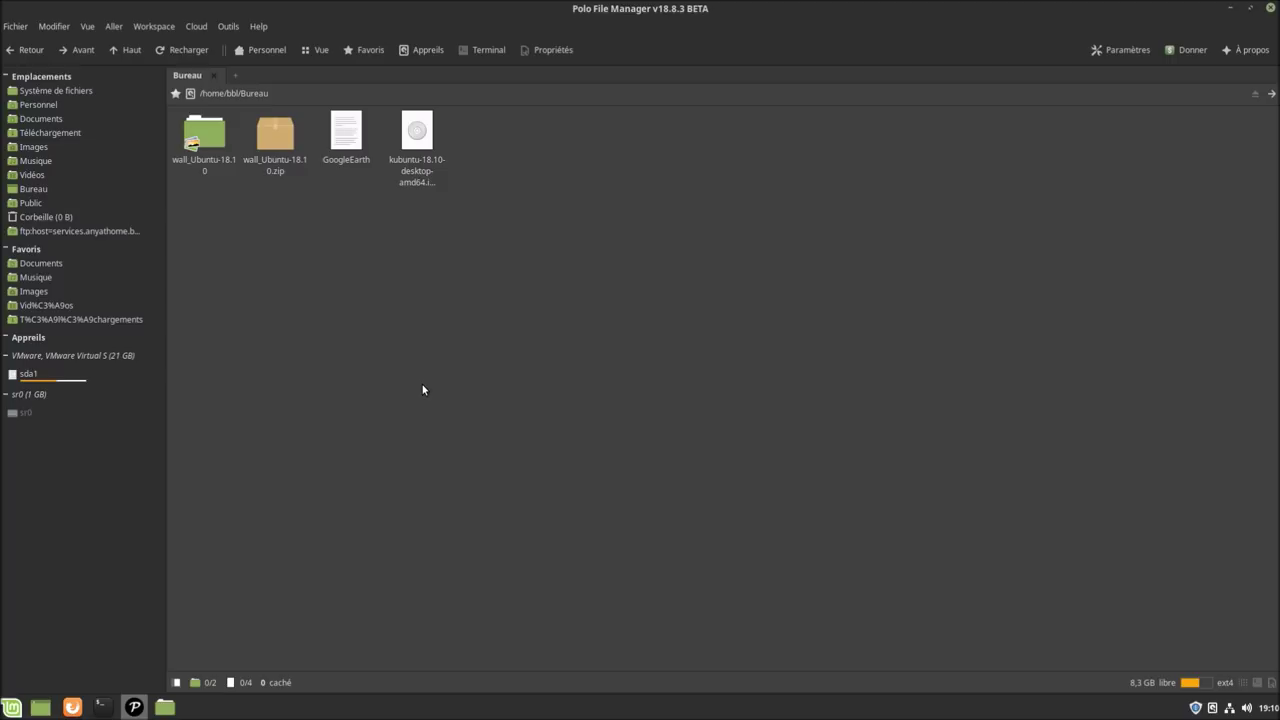
# Examine the list of external tools and their status, and close it.
pyautogui.click(229, 26)
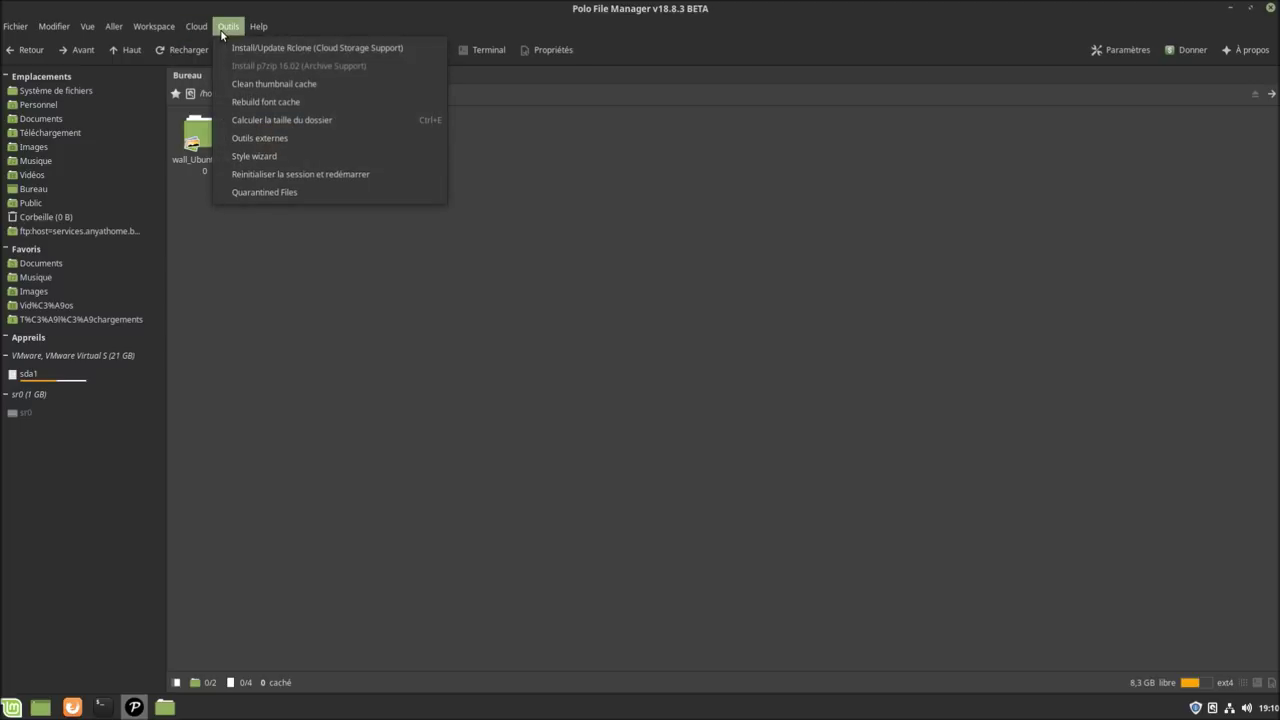
pyautogui.click(255, 138)
pyautogui.moveTo(471, 214)
pyautogui.mouseDown()
pyautogui.moveTo(457, 240)
pyautogui.moveTo(489, 228)
pyautogui.mouseUp()
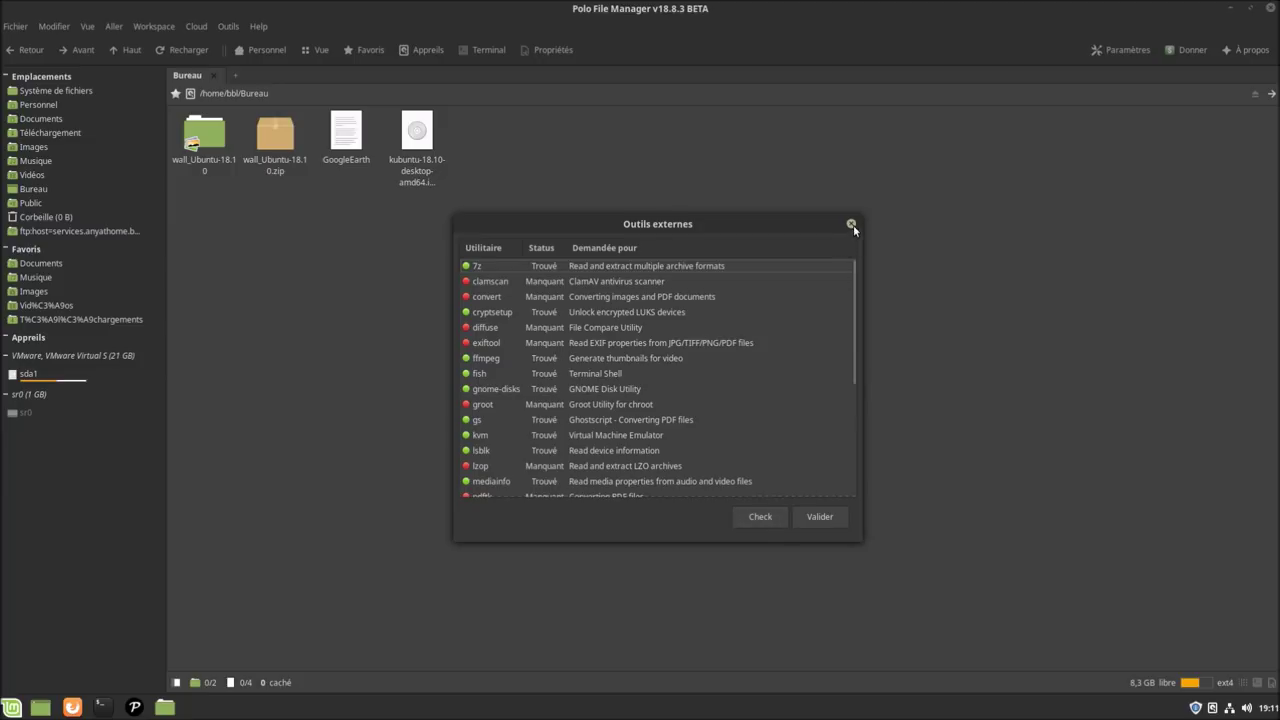
pyautogui.click(850, 225)
# Open the wall_Ubuntu-18.10 folder and show the Black_sand_beach image's details in the file properties pane.
pyautogui.doubleClick(200, 133)
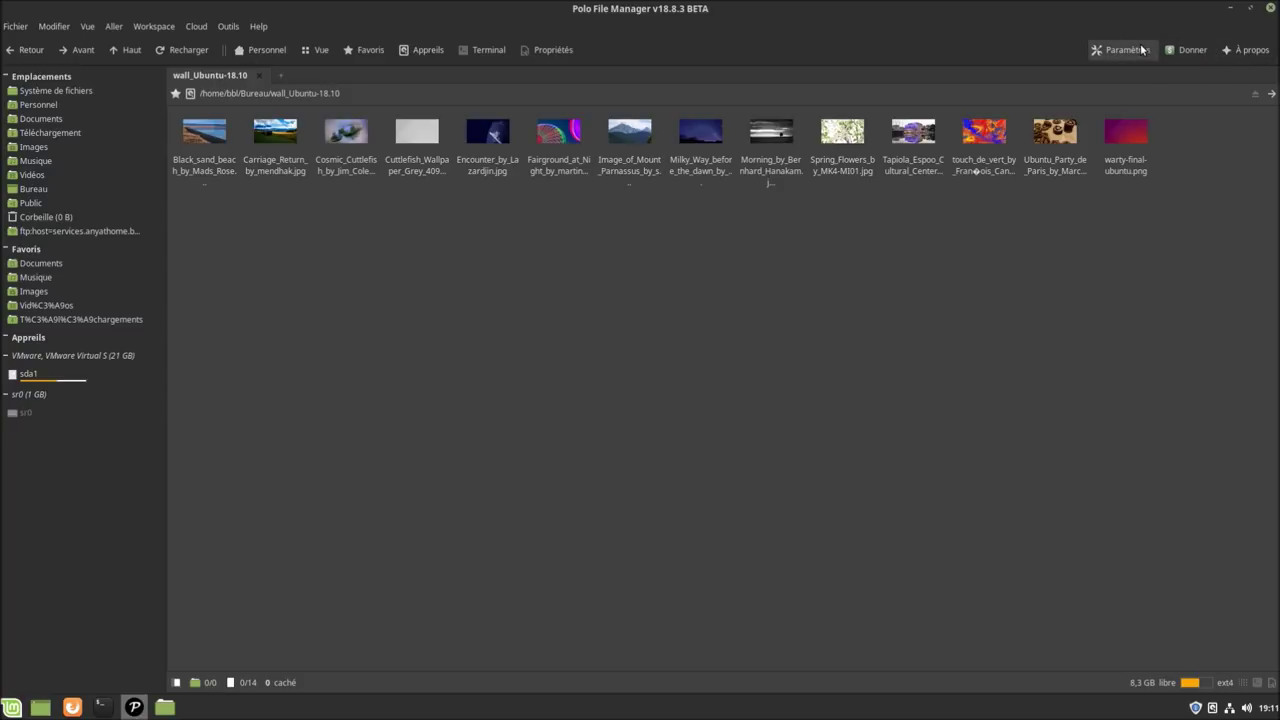
pyautogui.click(552, 50)
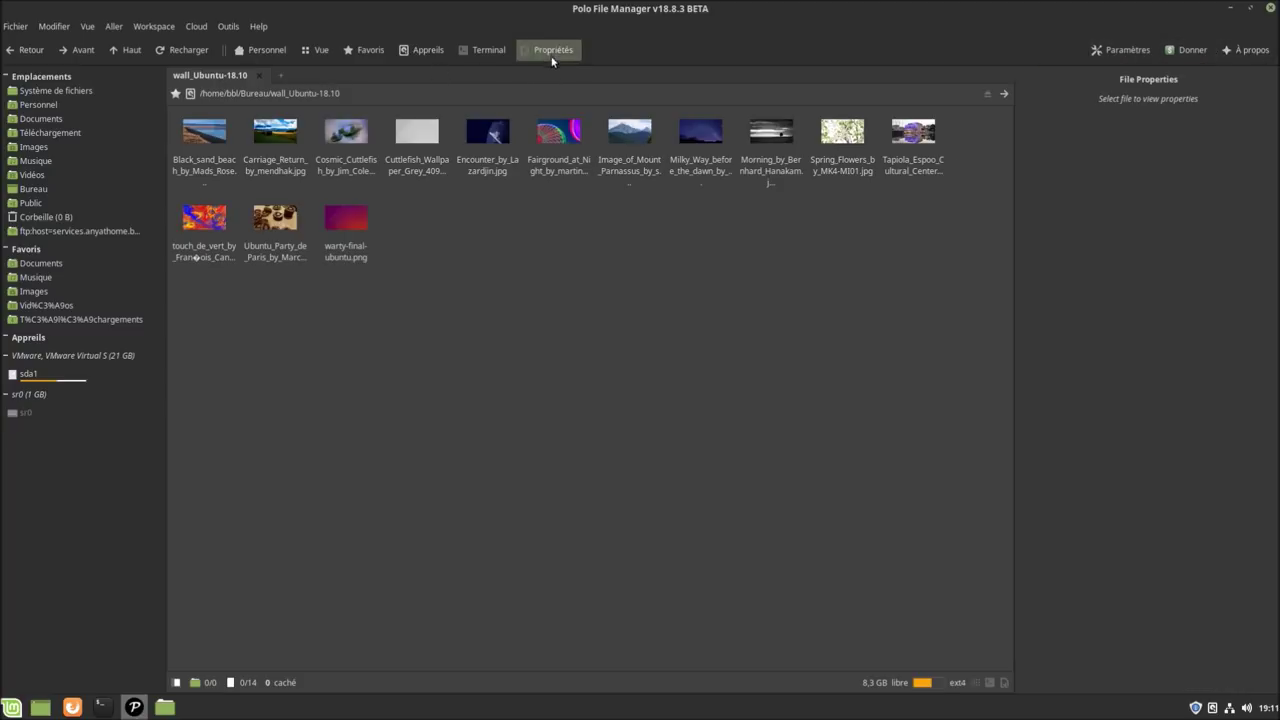
pyautogui.click(204, 135)
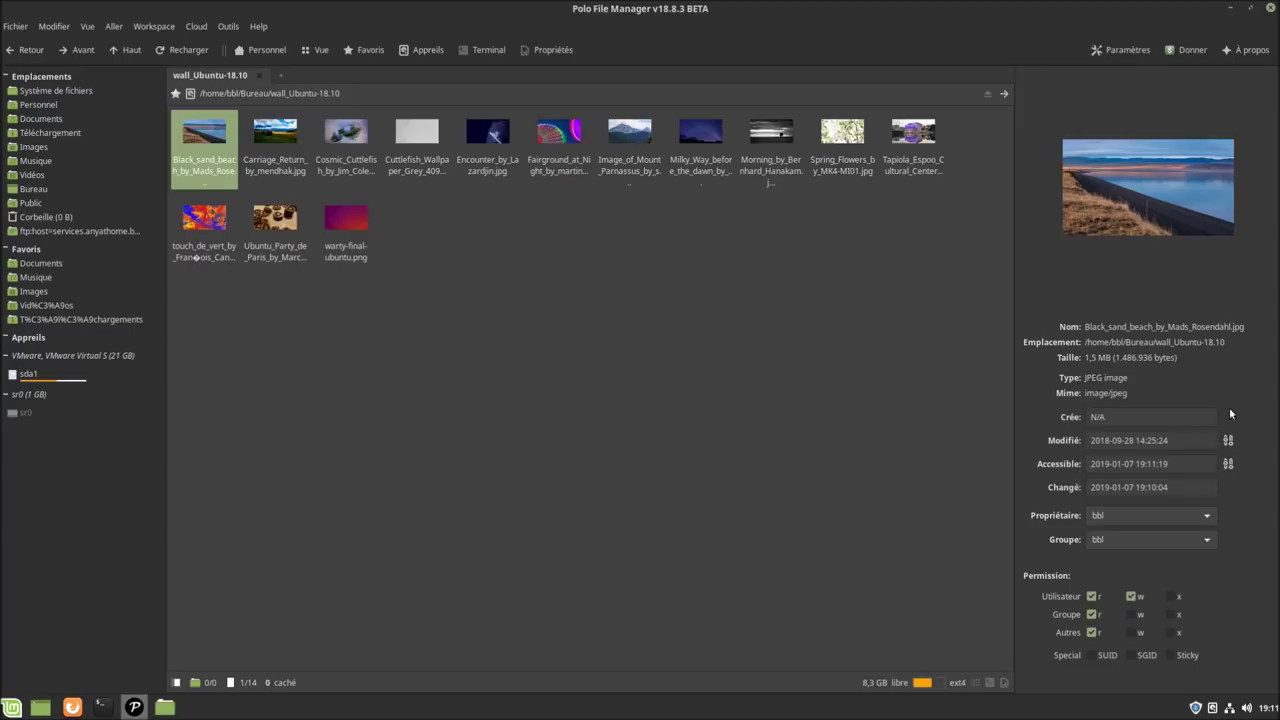
pyautogui.click(1176, 439)
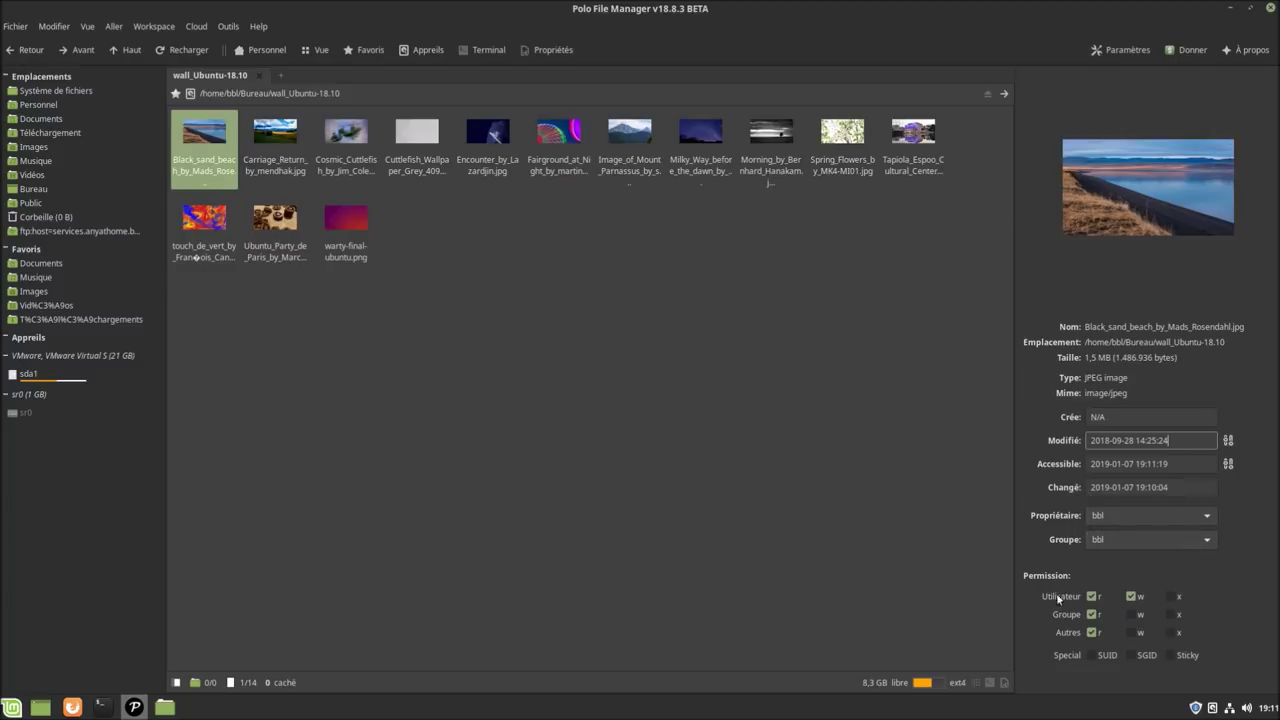
# Open the separate properties window of the Black_sand_beach image and view its file system information.
pyautogui.rightClick(203, 164)
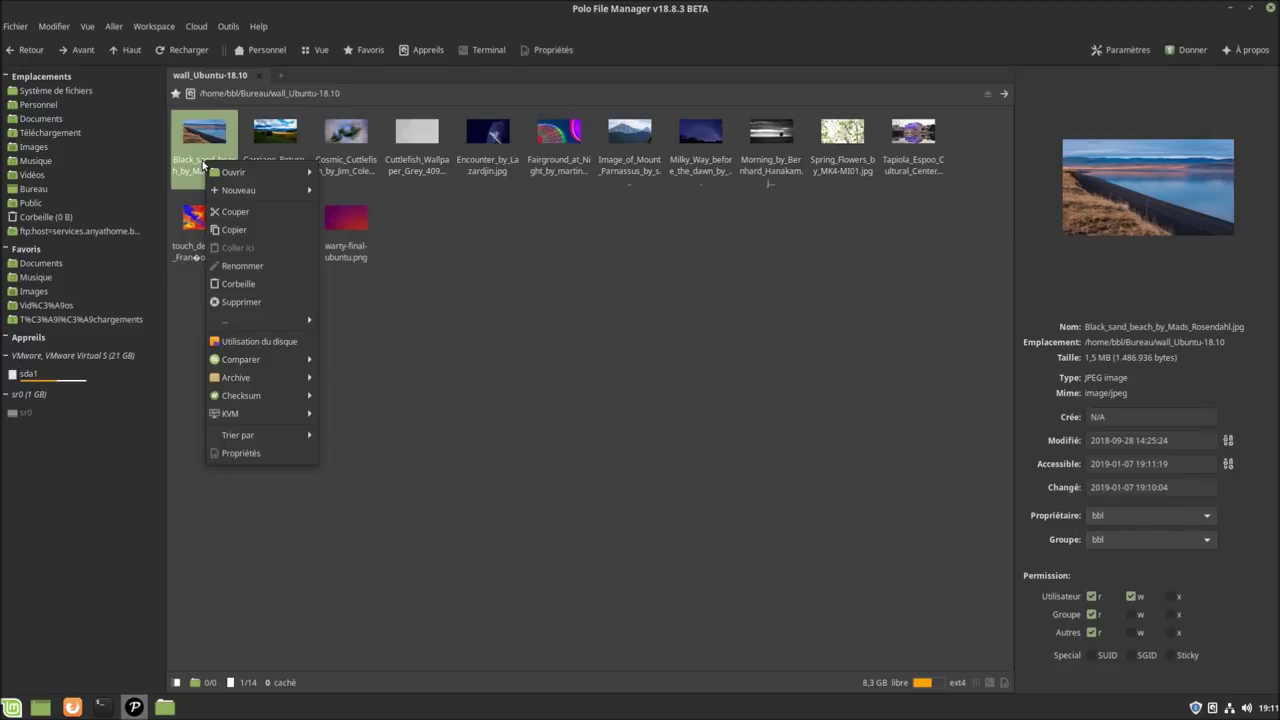
pyautogui.click(283, 455)
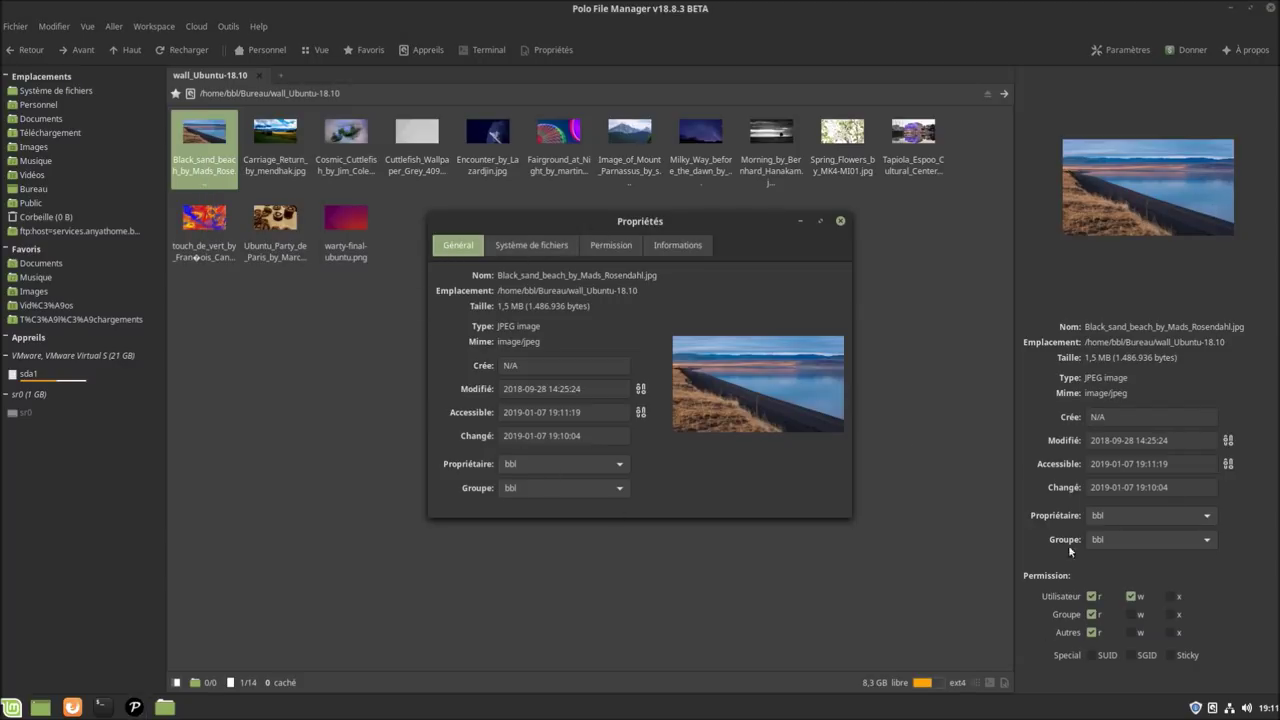
pyautogui.click(534, 245)
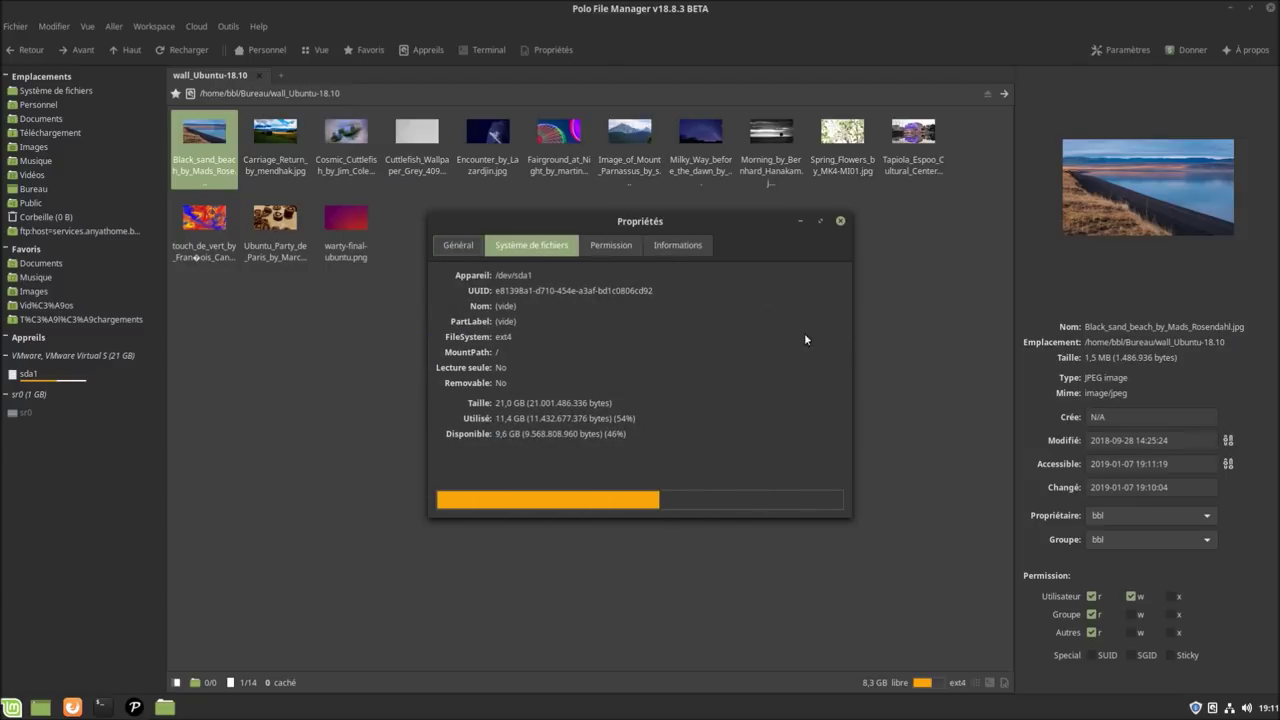
# View the Black_sand_beach image's permissions and detailed file information in its properties window, and close the window.
pyautogui.click(631, 247)
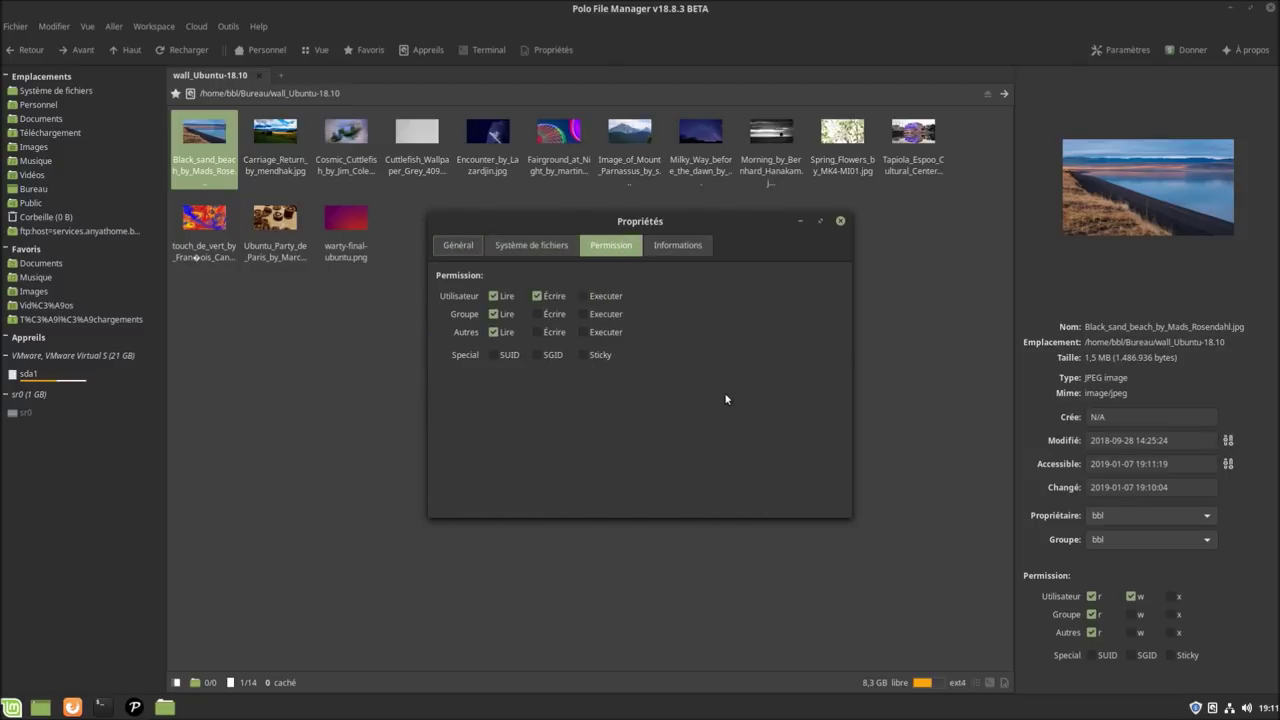
pyautogui.click(695, 245)
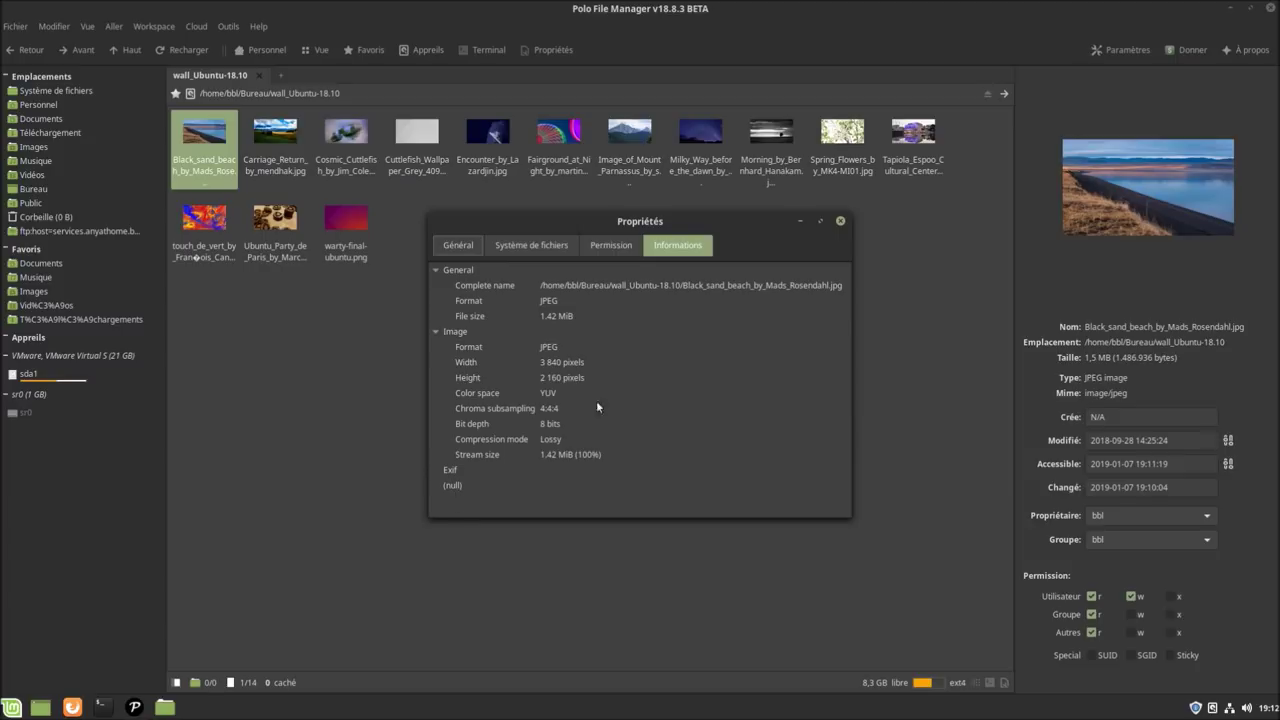
pyautogui.click(841, 222)
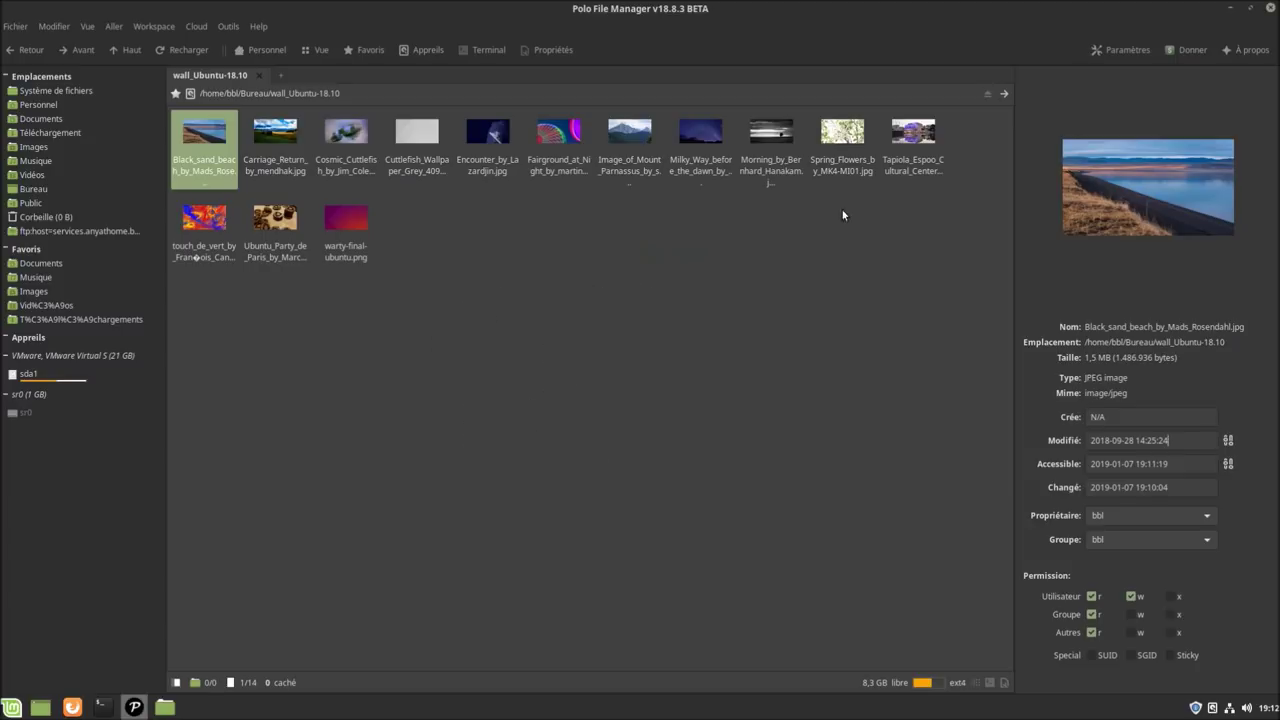
# With the external tools list open, run sudo apt install exiftool in a terminal, entering the account password, and recheck the tools before closing the list.
pyautogui.click(226, 27)
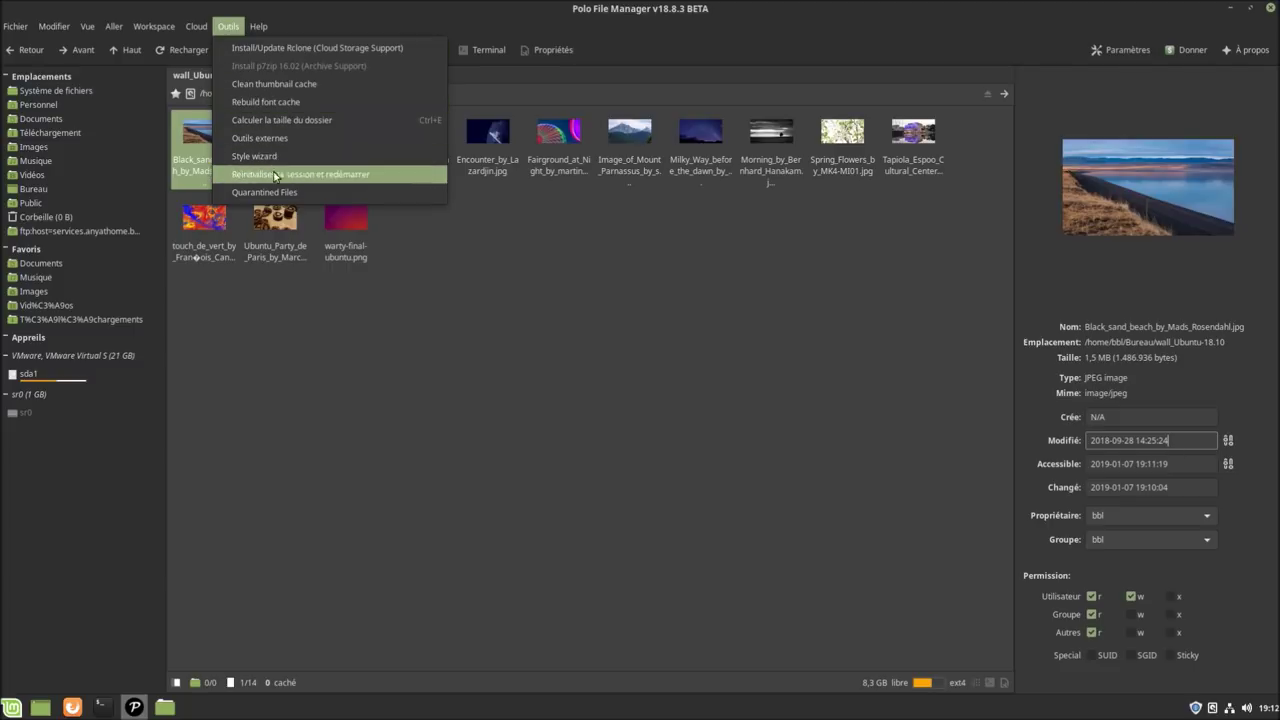
pyautogui.click(279, 137)
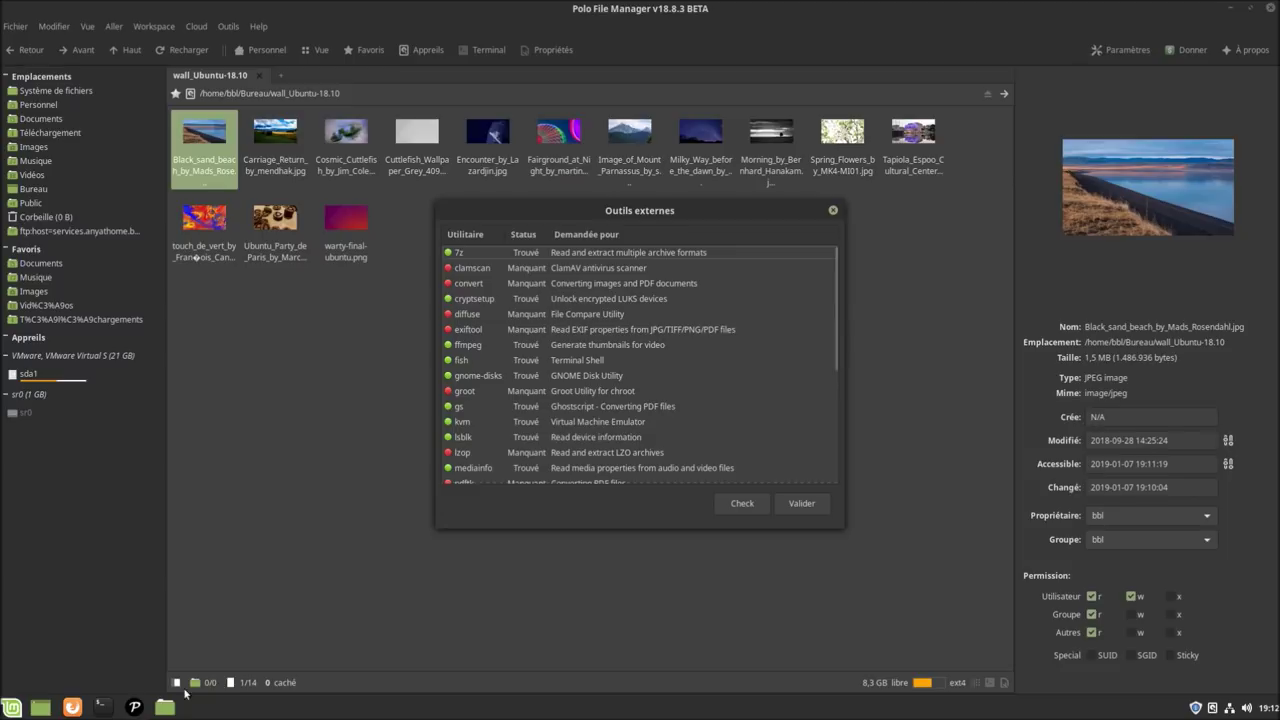
pyautogui.click(101, 707)
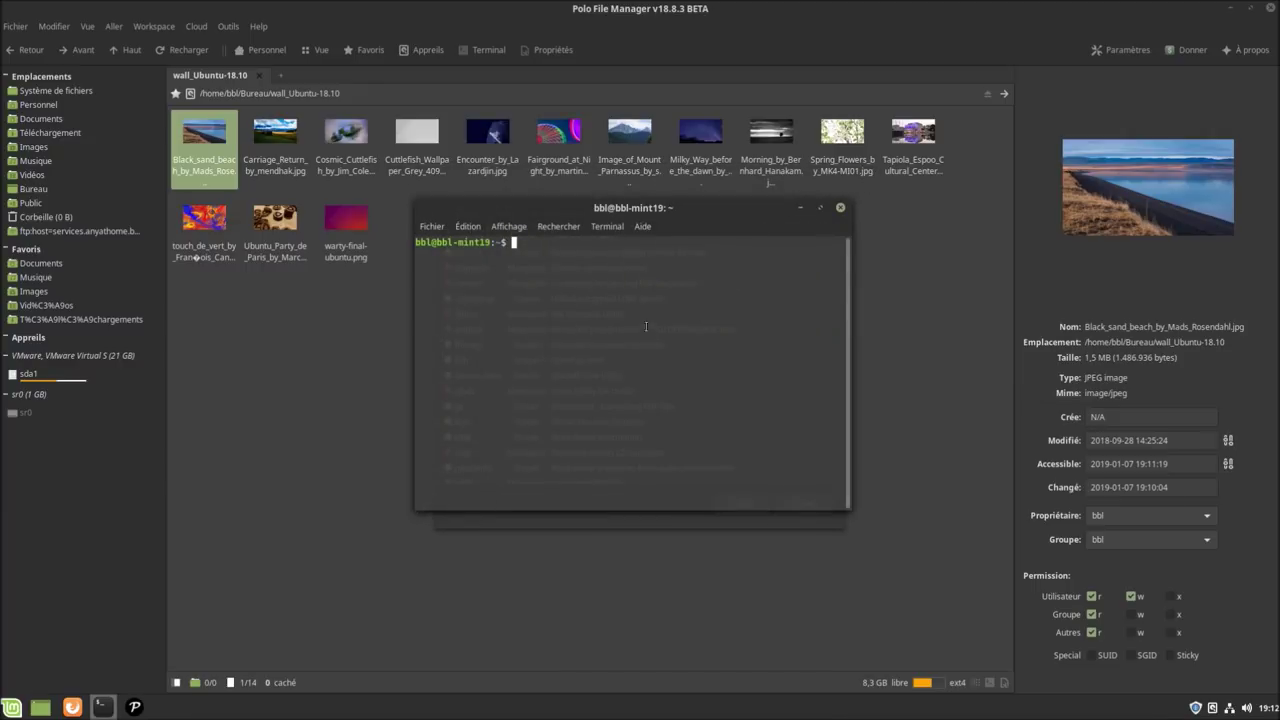
pyautogui.moveTo(616, 213); pyautogui.dragTo(576, 358)
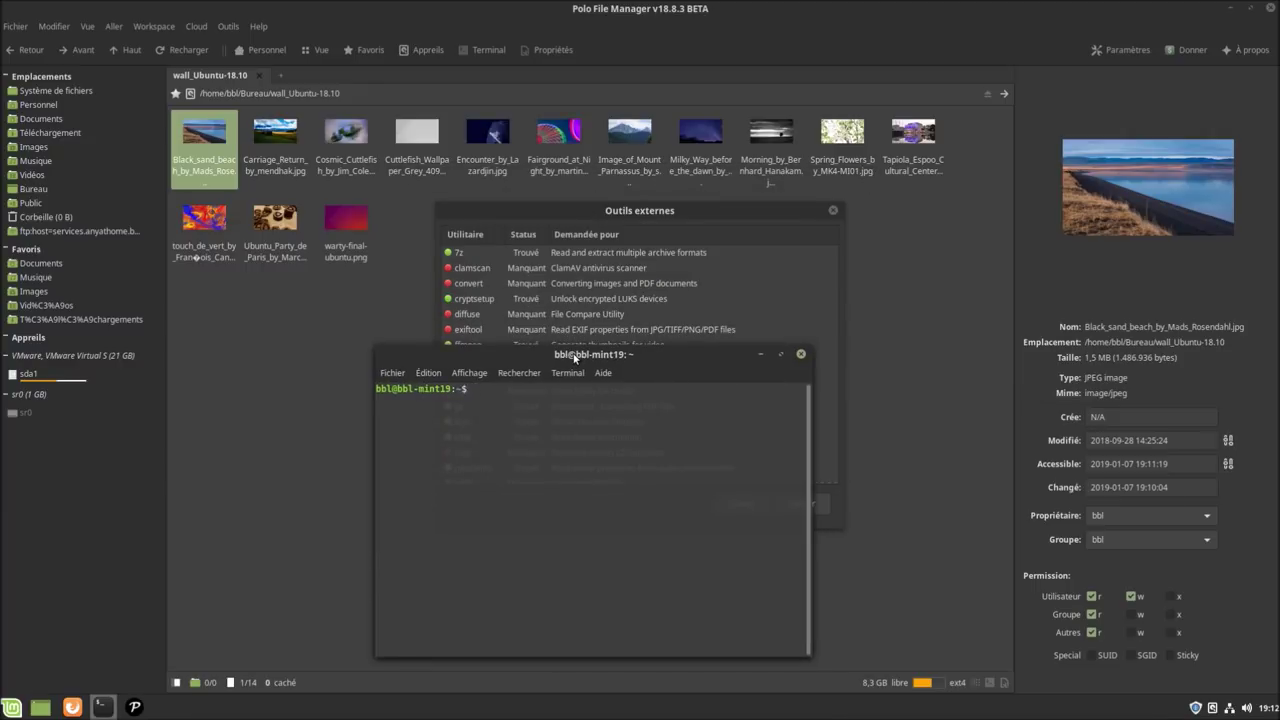
pyautogui.write('sudo apt install exiftool')
pyautogui.press('Return')
pyautogui.write('*****')
pyautogui.press('Return')
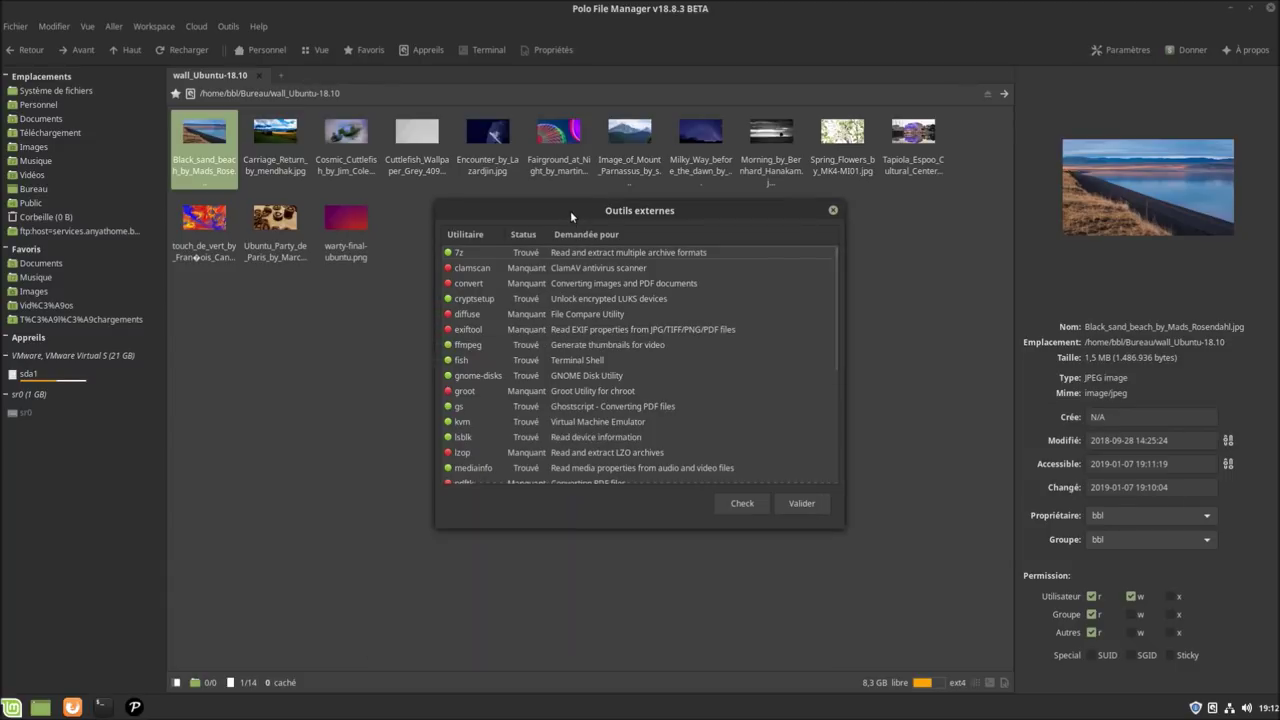
pyautogui.click(743, 505)
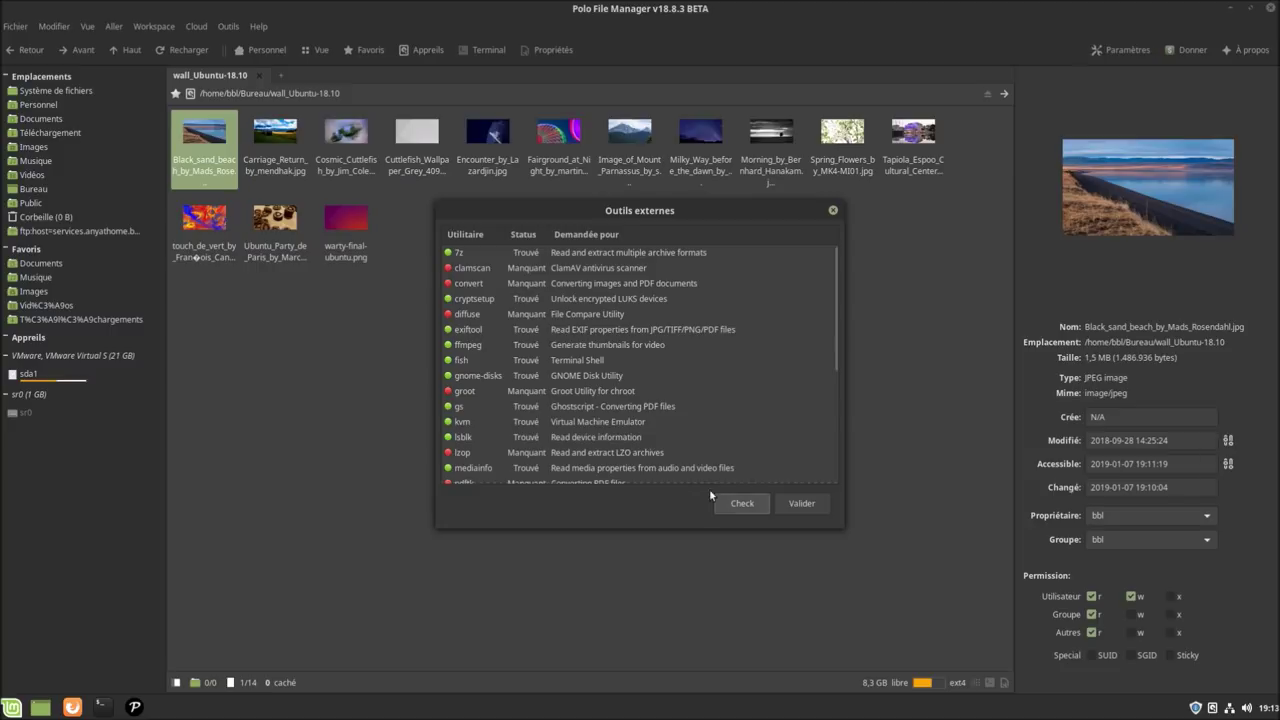
pyautogui.click(801, 505)
# Reopen the Black_sand_beach image's properties window, examine its Exif information down to the end, and close it.
pyautogui.rightClick(213, 178)
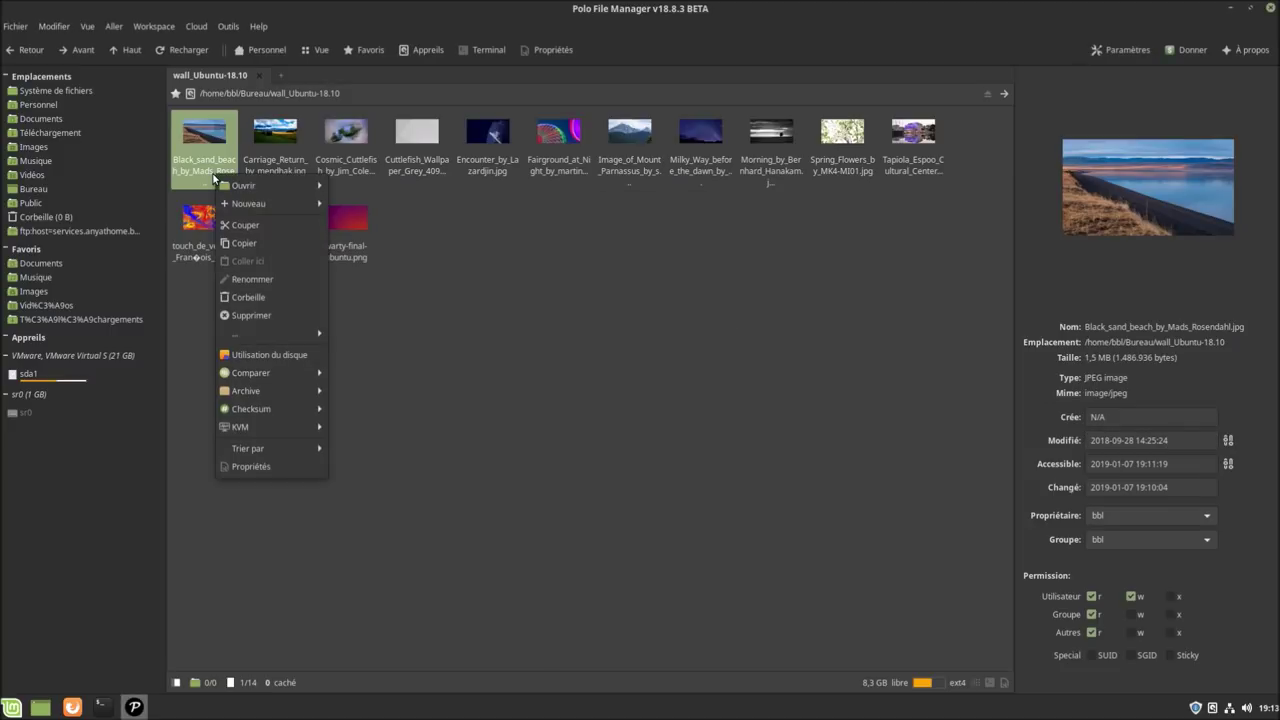
pyautogui.click(270, 468)
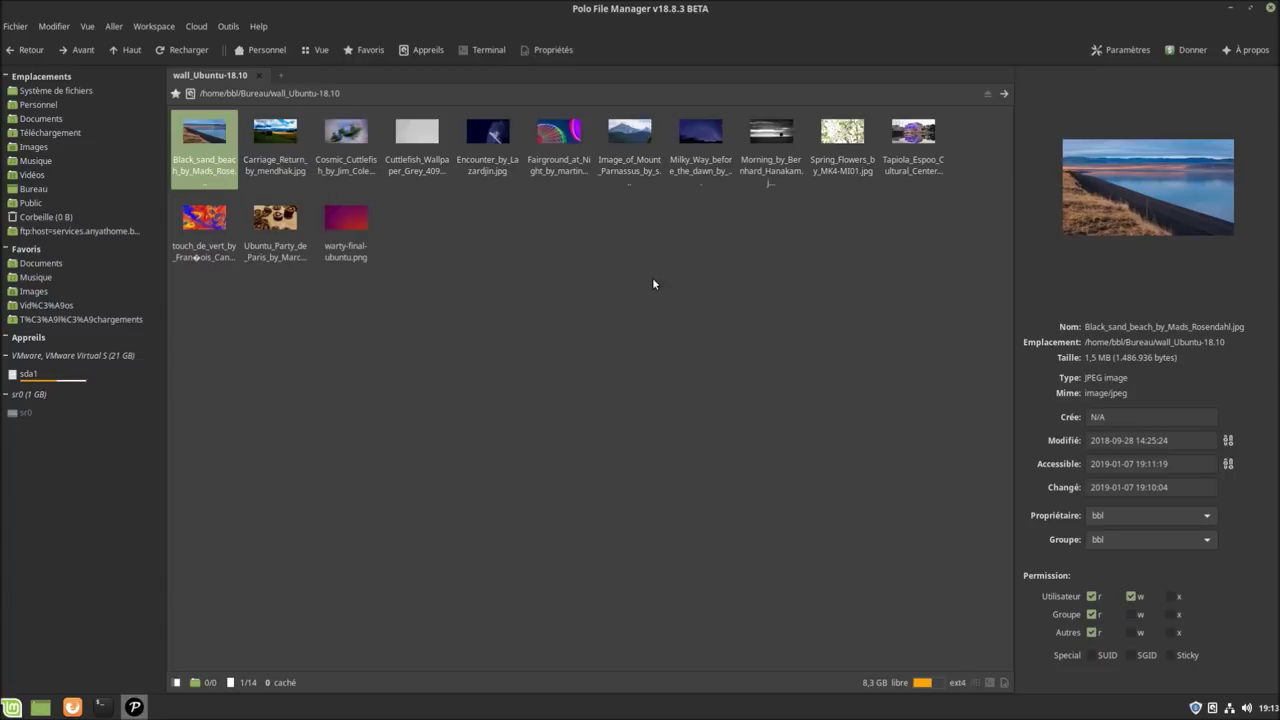
pyautogui.click(678, 246)
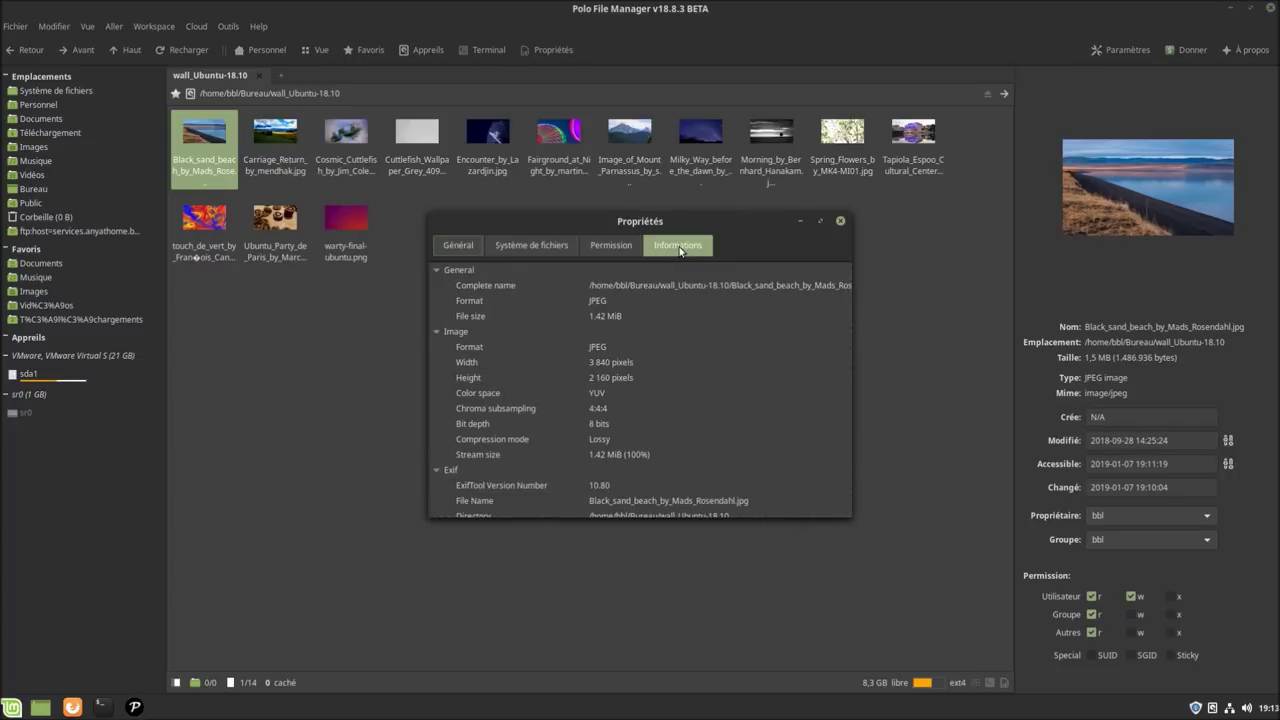
pyautogui.scroll(-10, 507, 476)
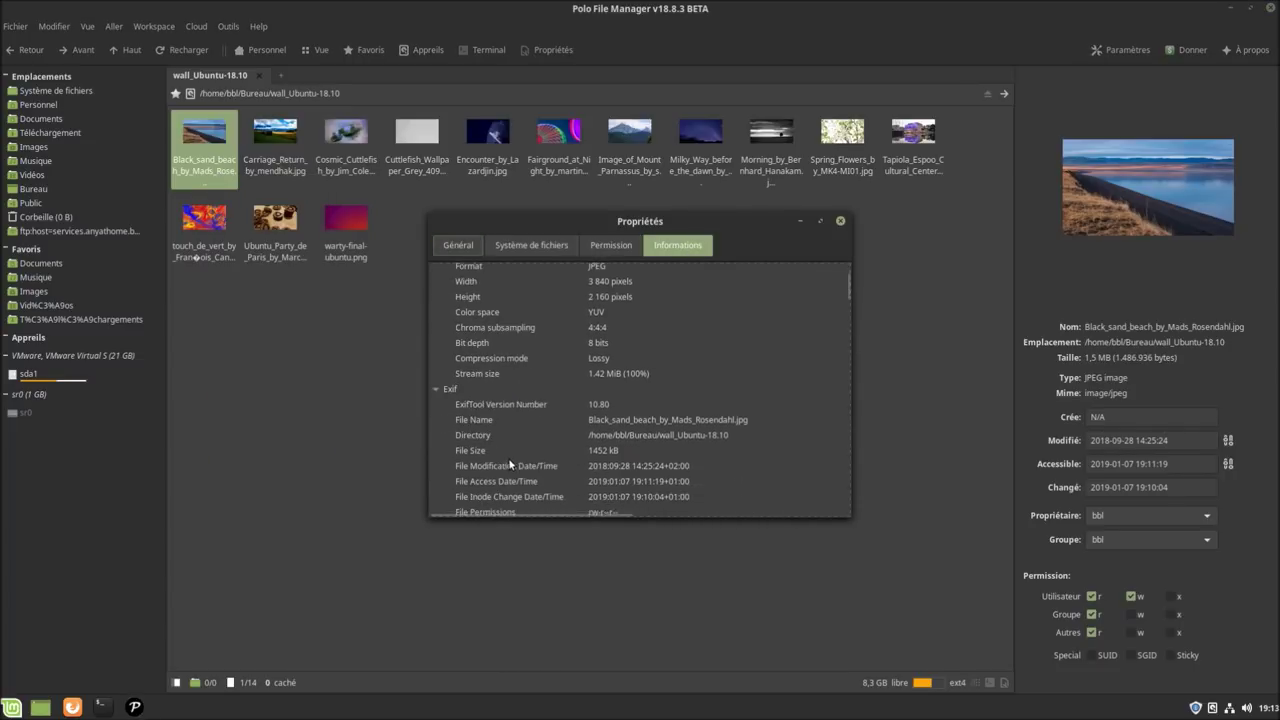
pyautogui.scroll(-15, 509, 453)
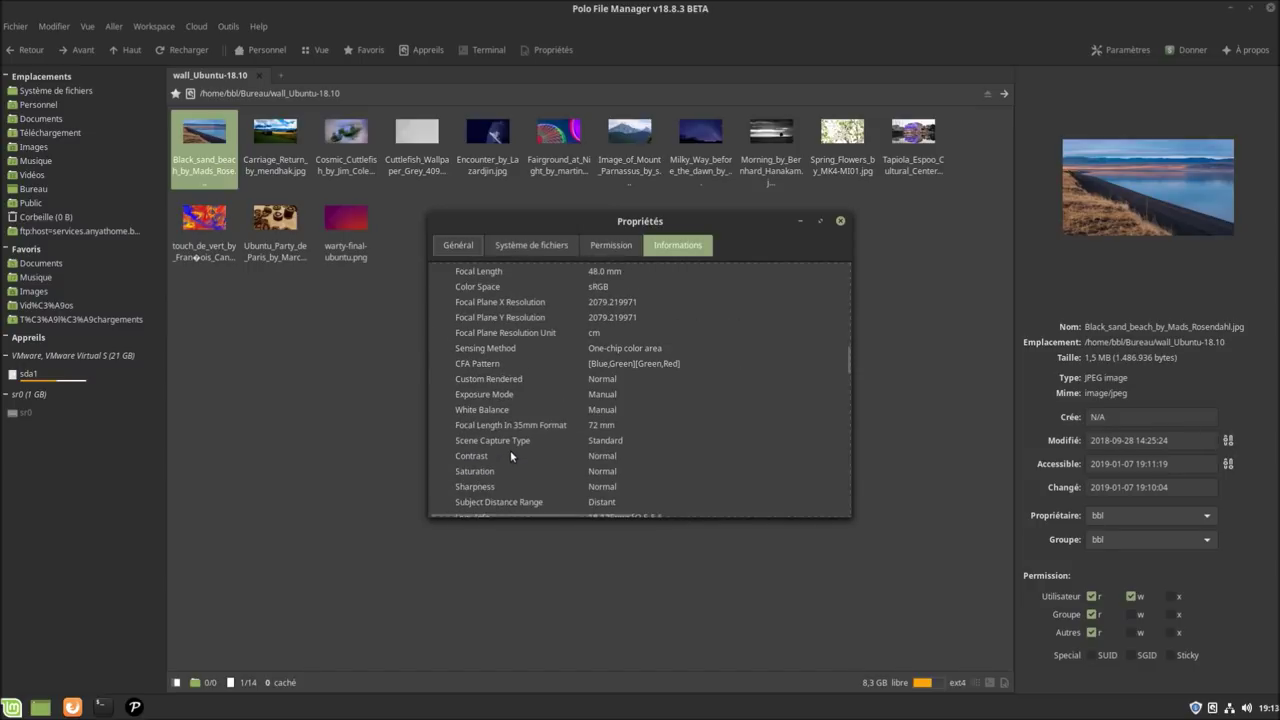
pyautogui.scroll(-10, 508, 434)
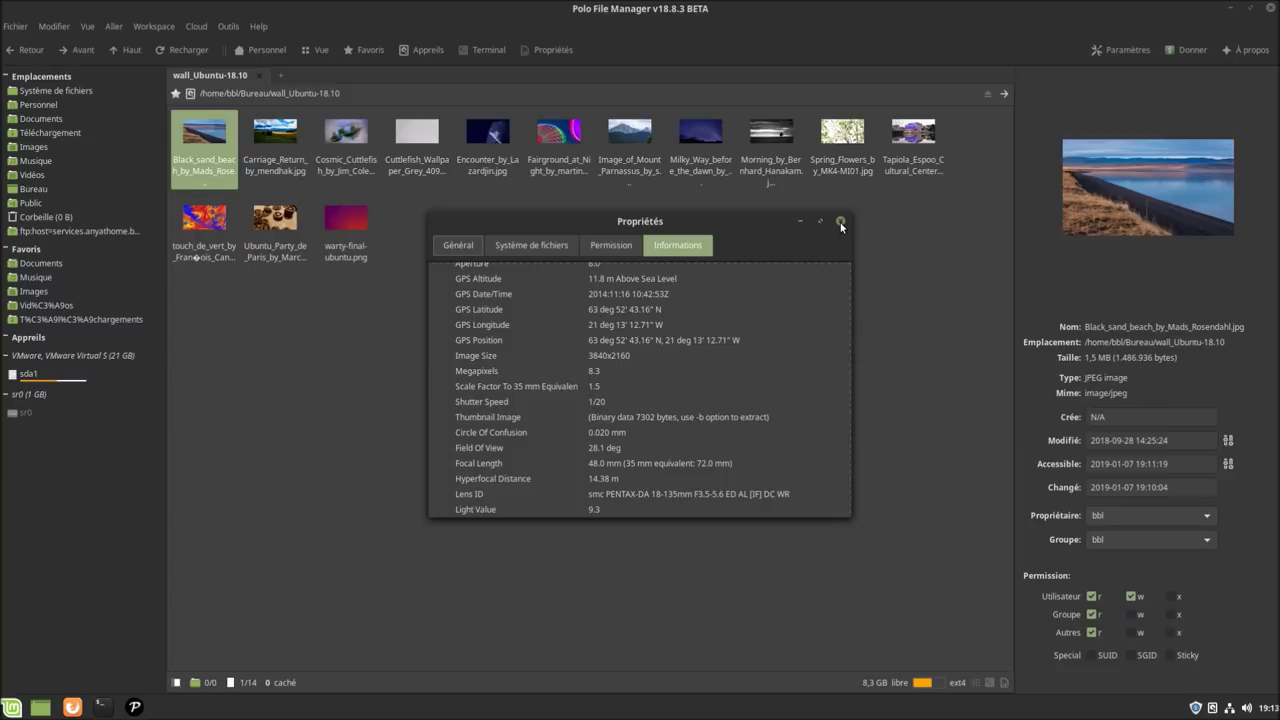
pyautogui.click(840, 222)
pyautogui.click(456, 344)
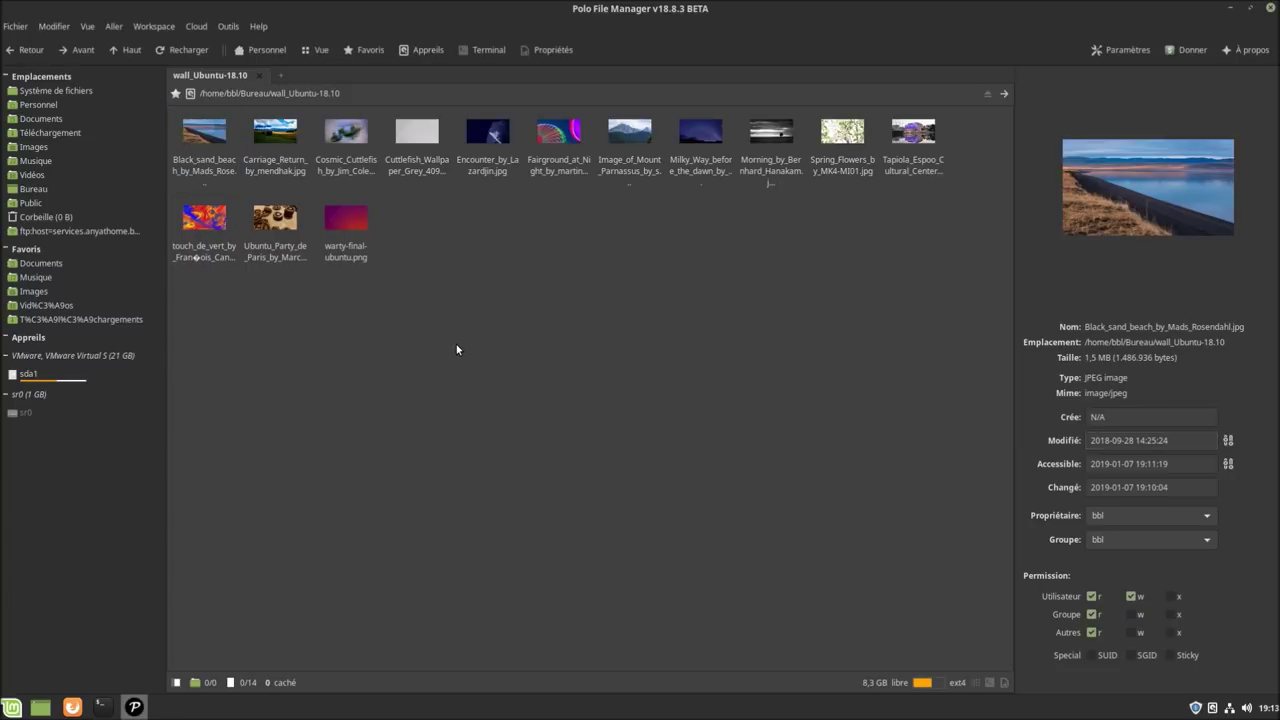
# With the external tools list open, run sudo apt install diffuse in the terminal, and recheck the tools before closing the list.
pyautogui.click(227, 28)
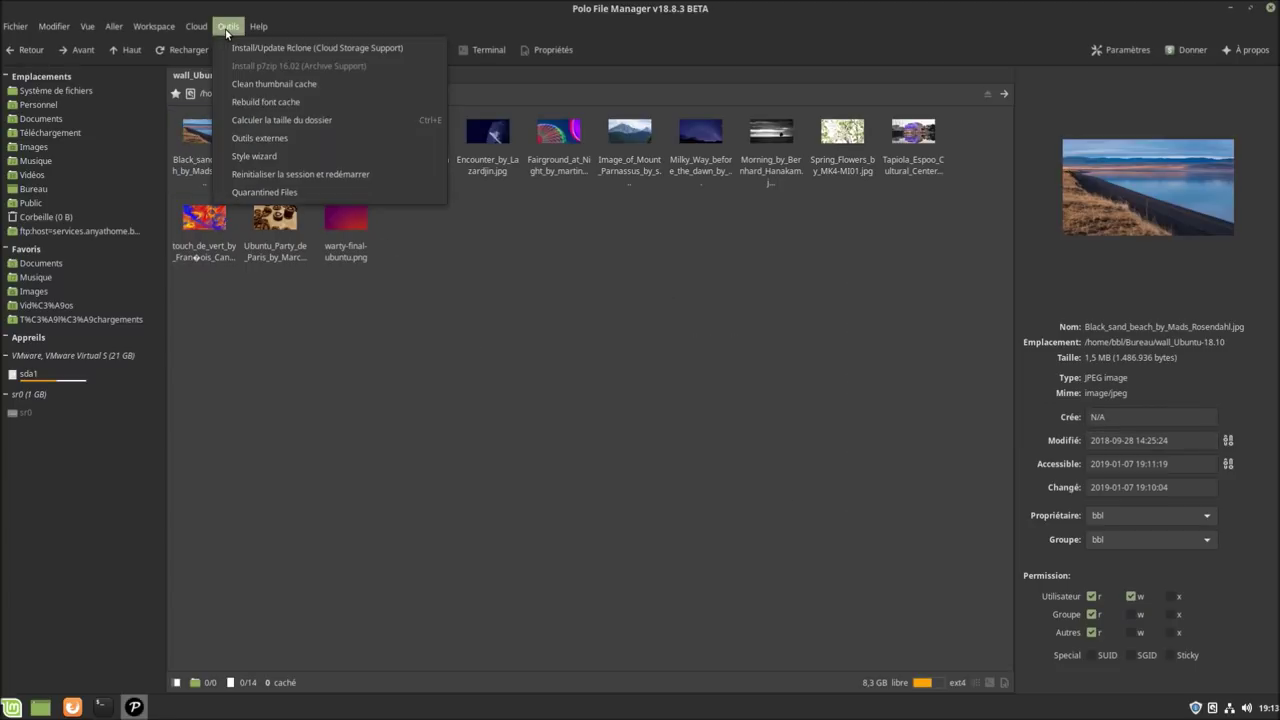
pyautogui.click(233, 141)
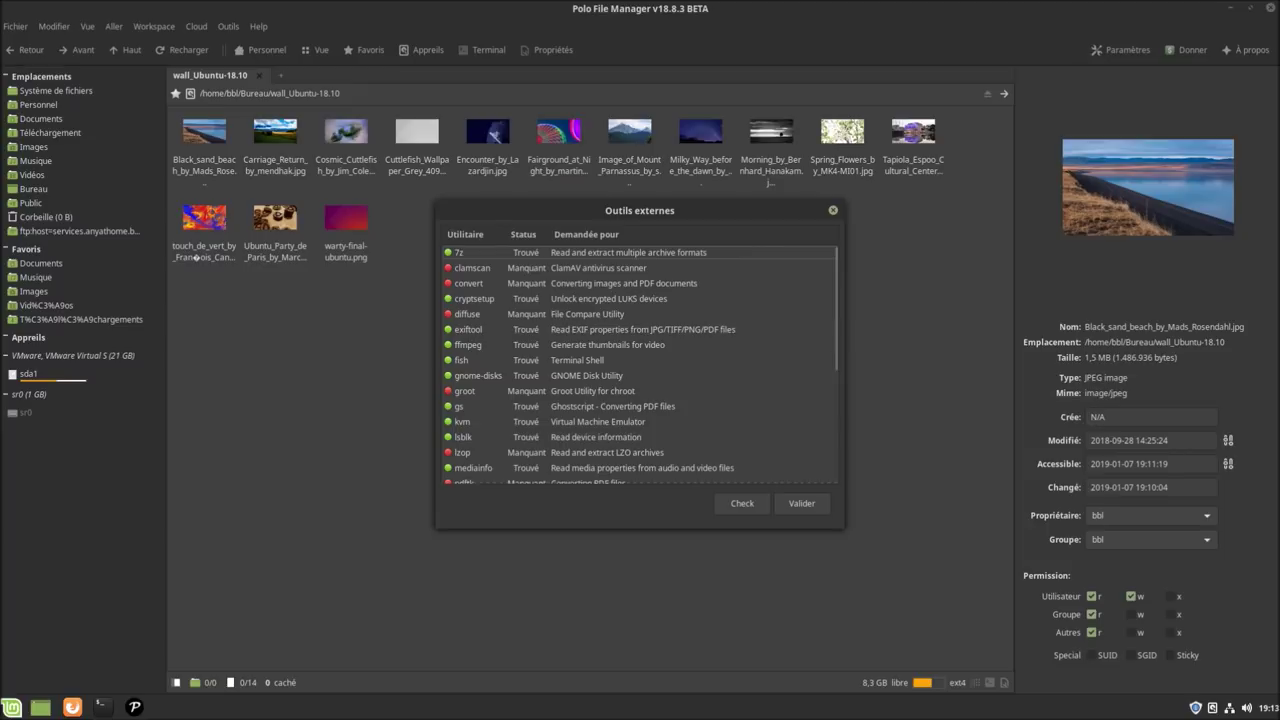
pyautogui.click(101, 707)
pyautogui.press('Up')
pyautogui.press('BackSpace')
pyautogui.press('BackSpace')
pyautogui.press('BackSpace')
pyautogui.press('BackSpace')
pyautogui.press('BackSpace')
pyautogui.press('BackSpace')
pyautogui.press('BackSpace')
pyautogui.press('BackSpace')
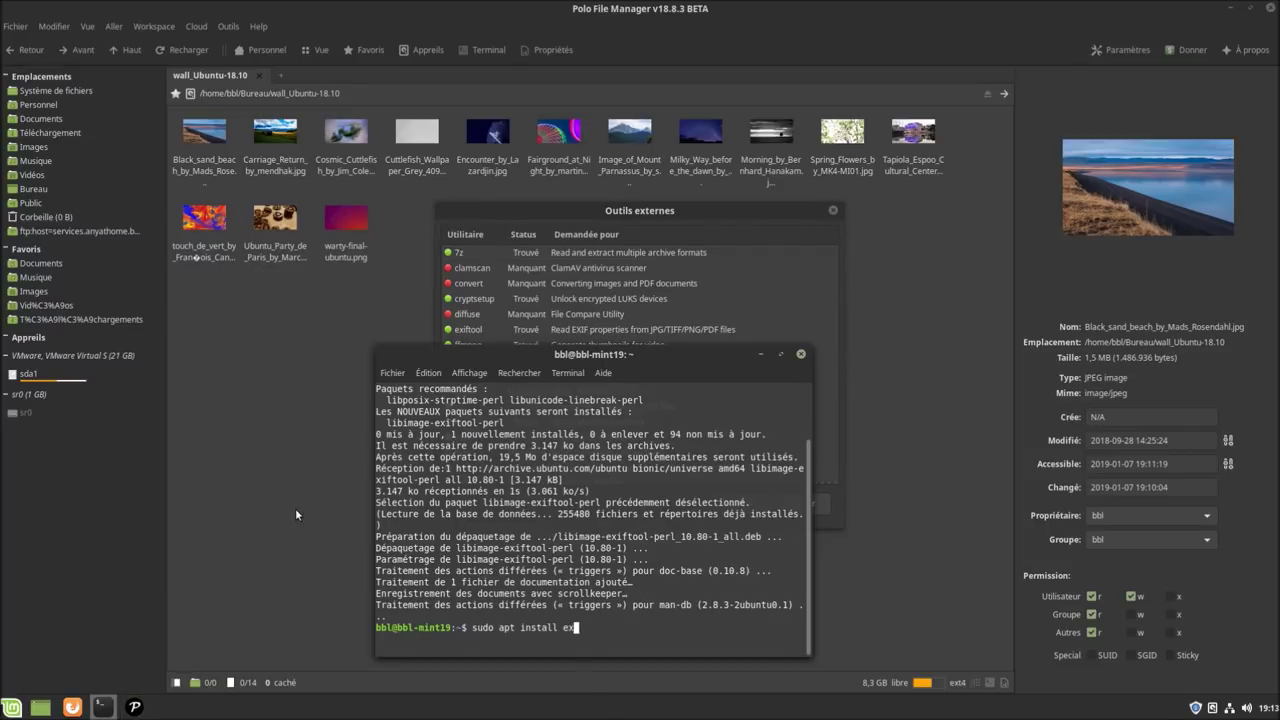
pyautogui.write('difuse')
pyautogui.press('BackSpace')
pyautogui.press('BackSpace')
pyautogui.press('BackSpace')
pyautogui.press('BackSpace')
pyautogui.write('ffuse')
pyautogui.press('Return')
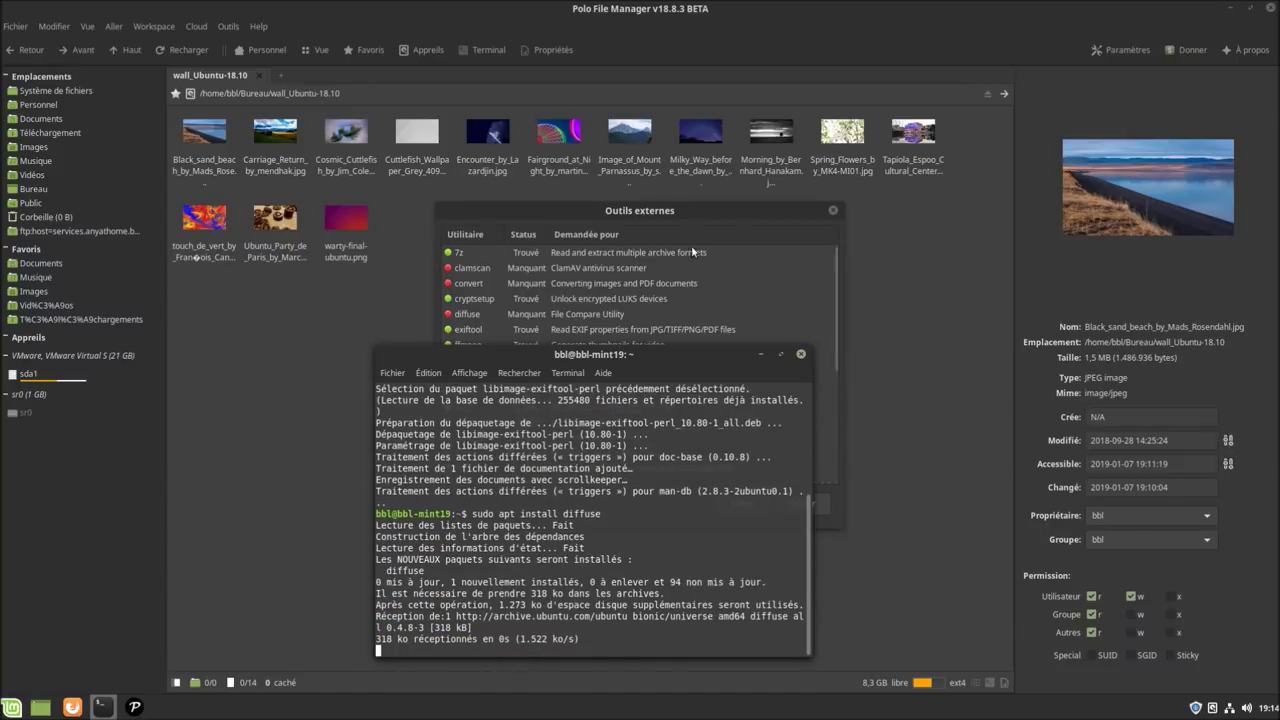
pyautogui.click(736, 504)
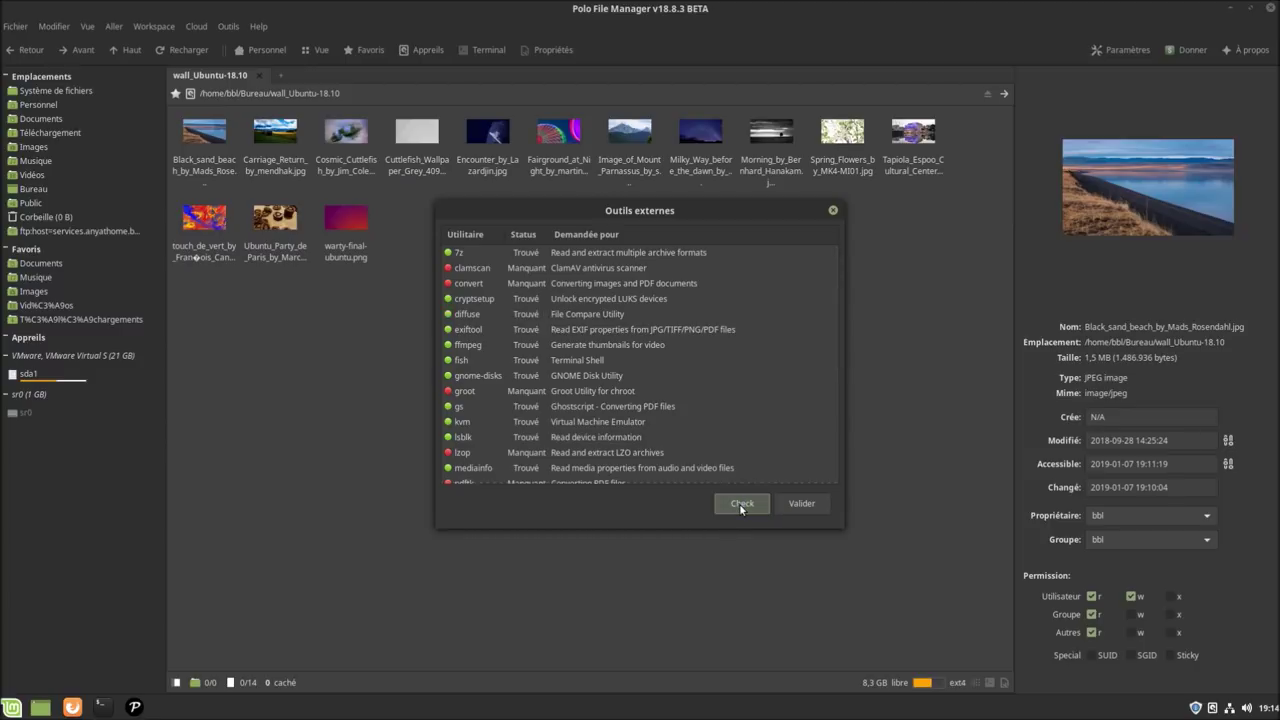
pyautogui.click(801, 503)
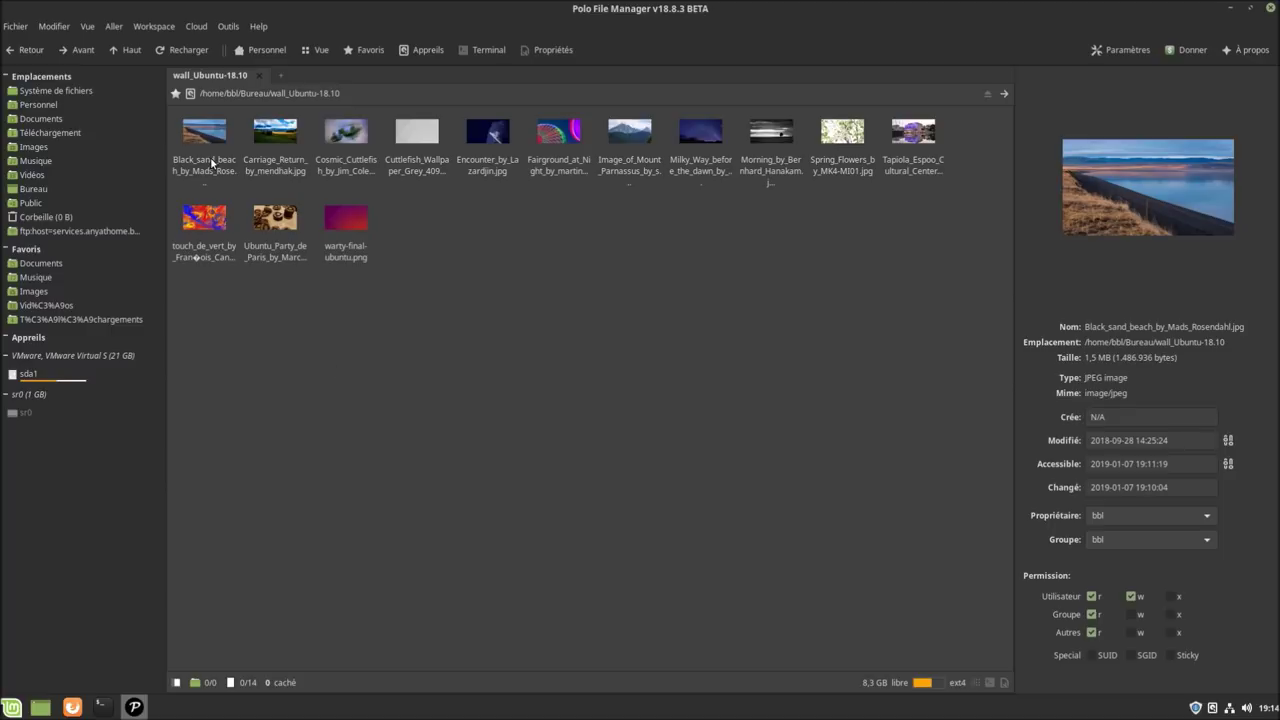
# Look at the compare options offered for the Black_sand_beach image and dismiss them.
pyautogui.moveTo(198, 133)
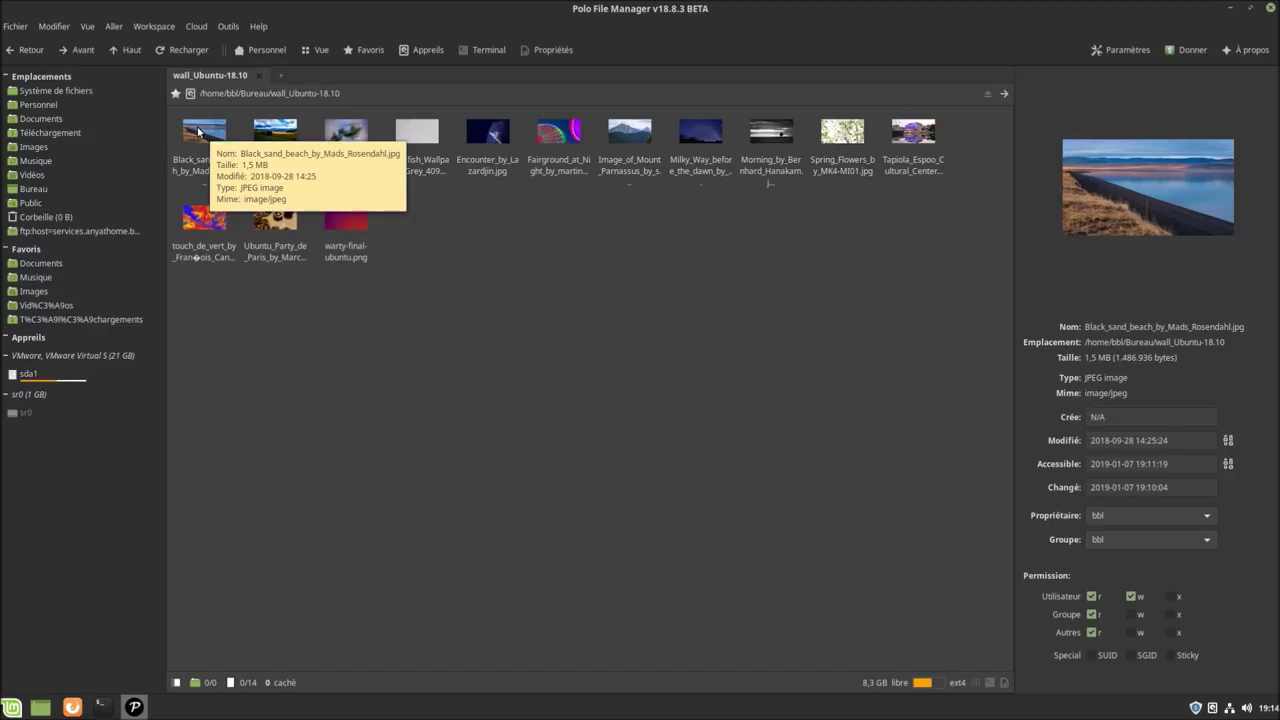
pyautogui.rightClick(200, 130)
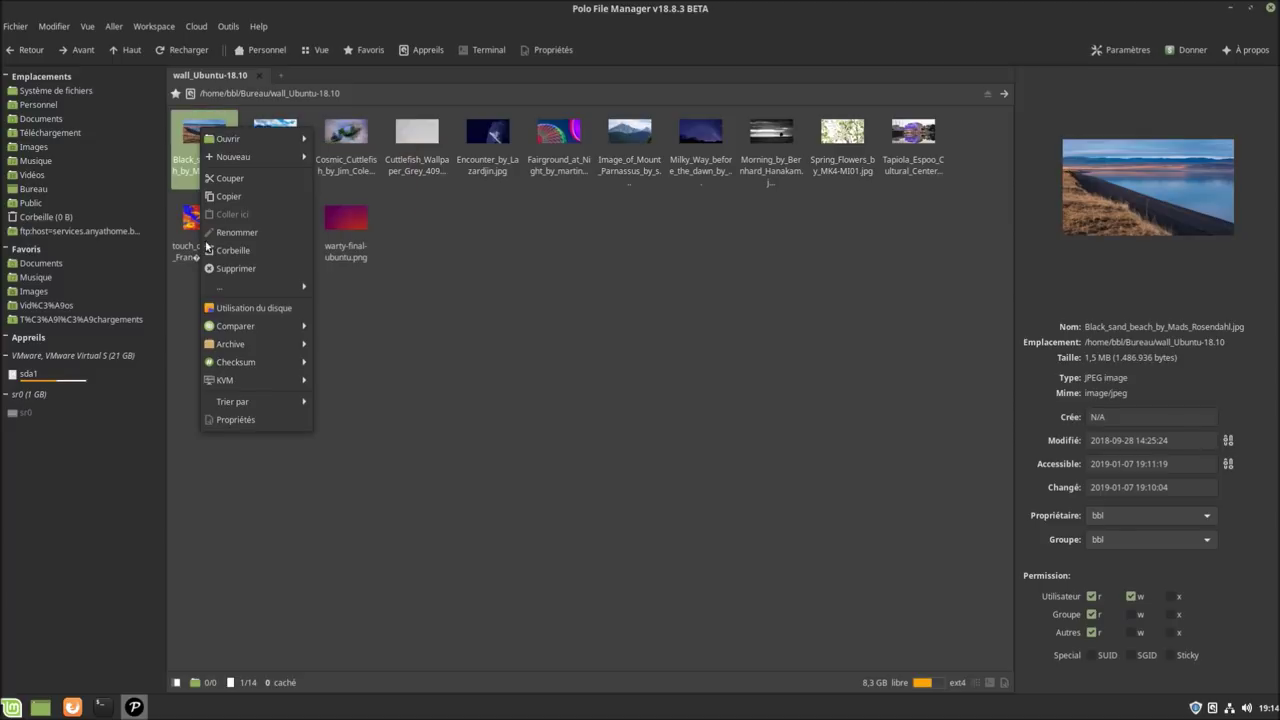
pyautogui.moveTo(256, 330)
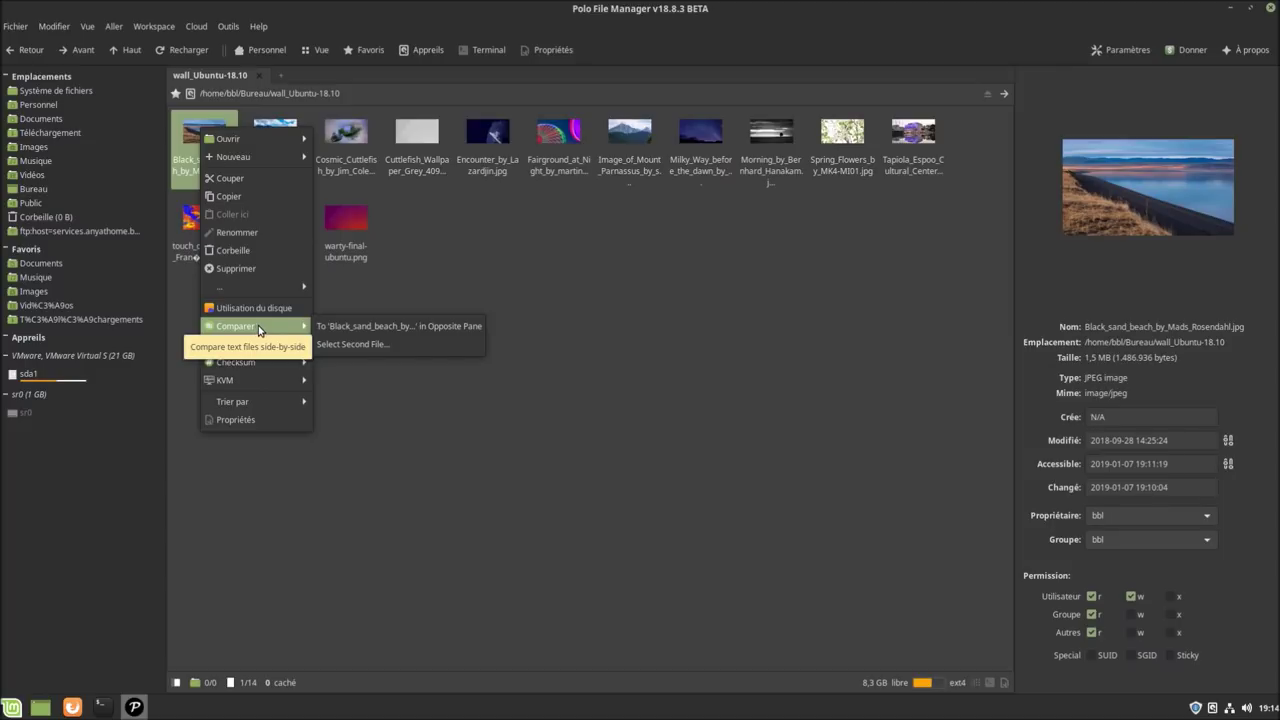
pyautogui.click(419, 429)
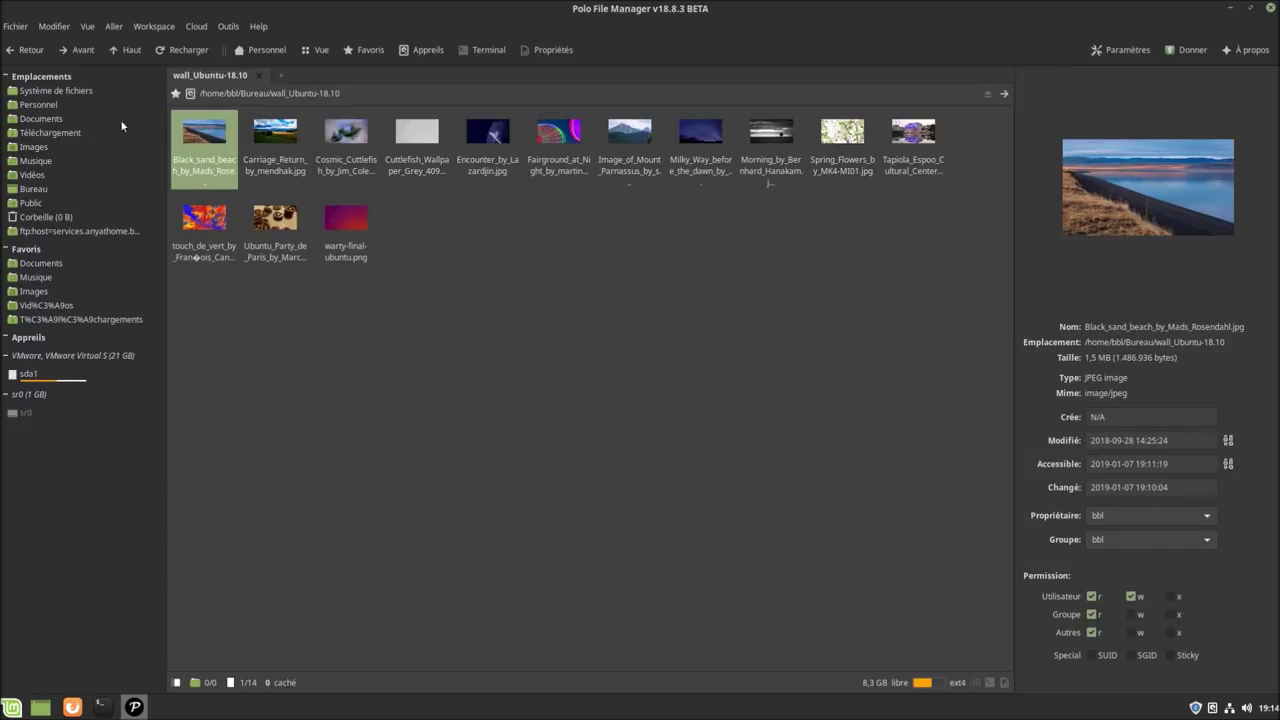
# Go to the Bureau folder, open the GoogleEarth text file to view its contents, and close it.
pyautogui.click(34, 189)
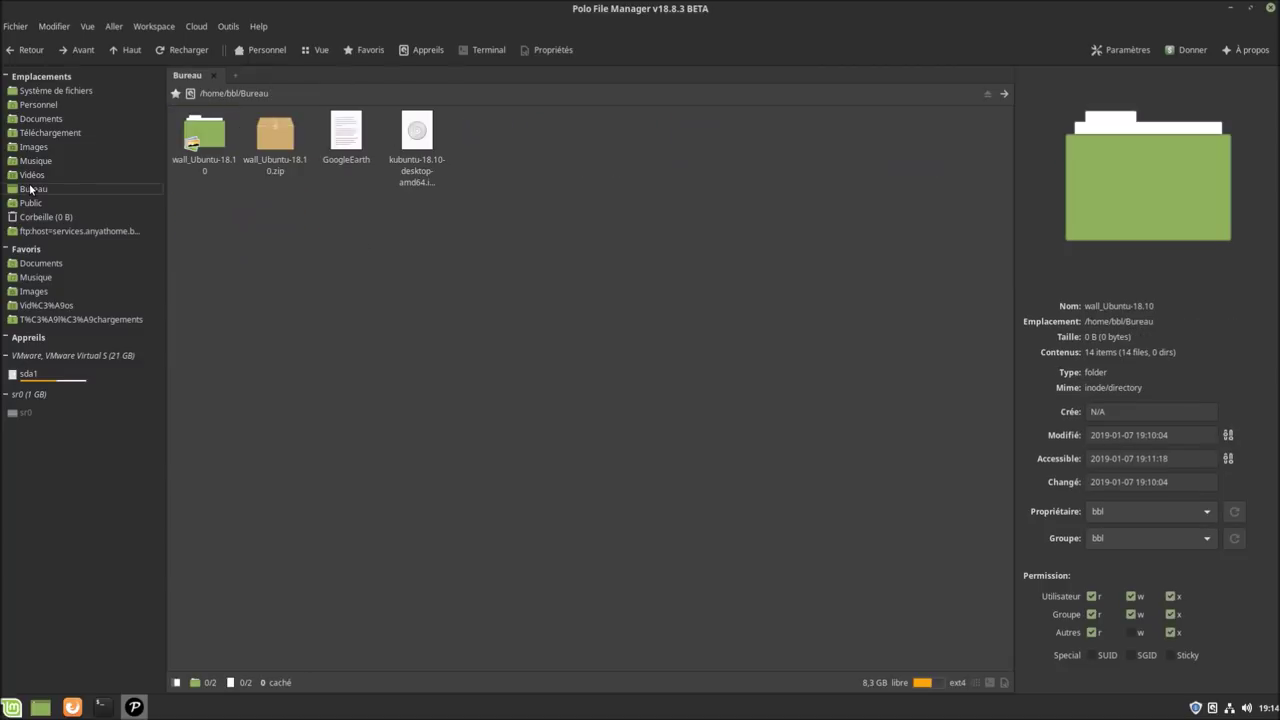
pyautogui.click(349, 138)
pyautogui.doubleClick(349, 138)
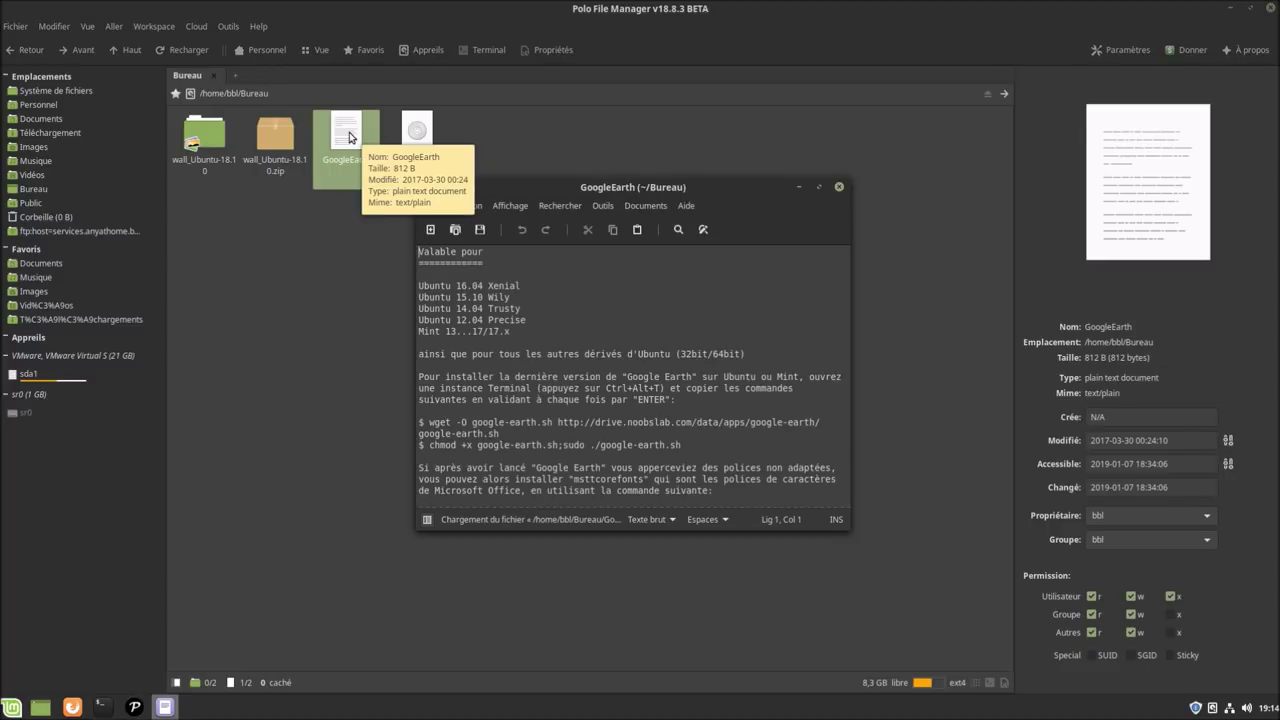
pyautogui.click(839, 187)
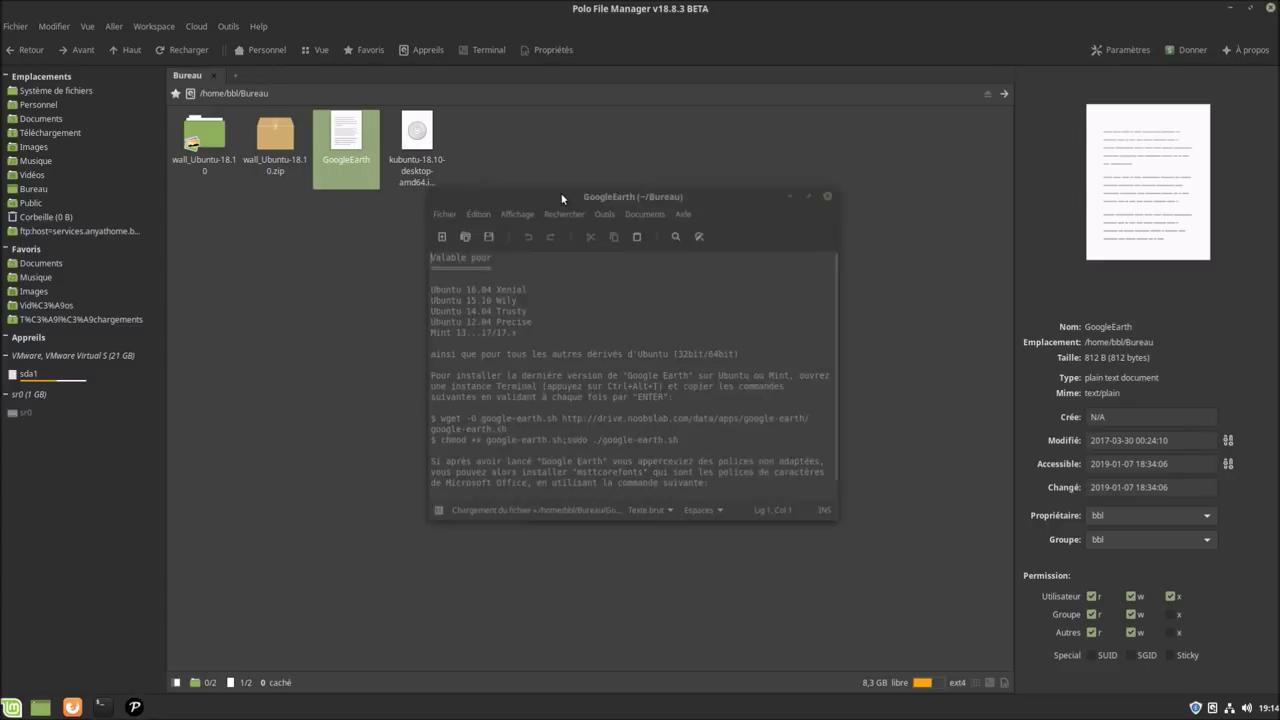
# Compare the GoogleEarth file side by side with a second file, choosing GoogleEarth from the Bureau folder, and reposition the Diffuse window.
pyautogui.rightClick(341, 148)
pyautogui.moveTo(410, 352)
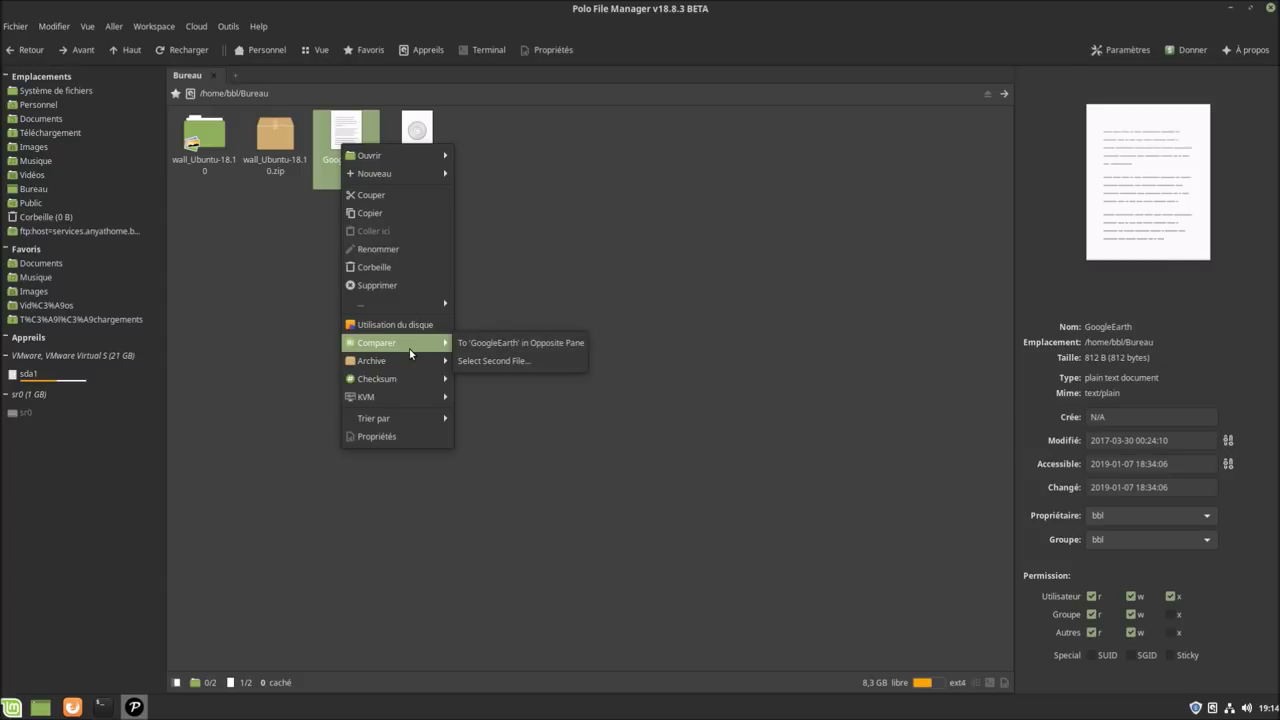
pyautogui.click(513, 362)
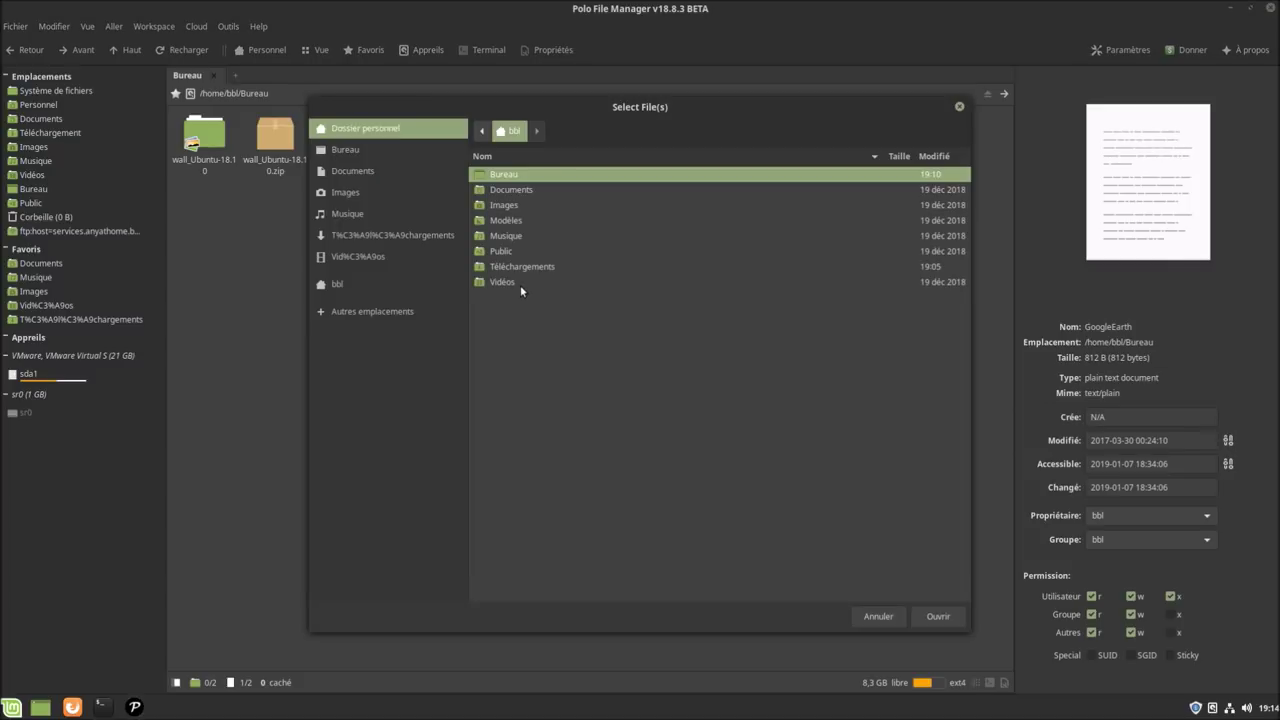
pyautogui.moveTo(564, 108); pyautogui.dragTo(537, 133)
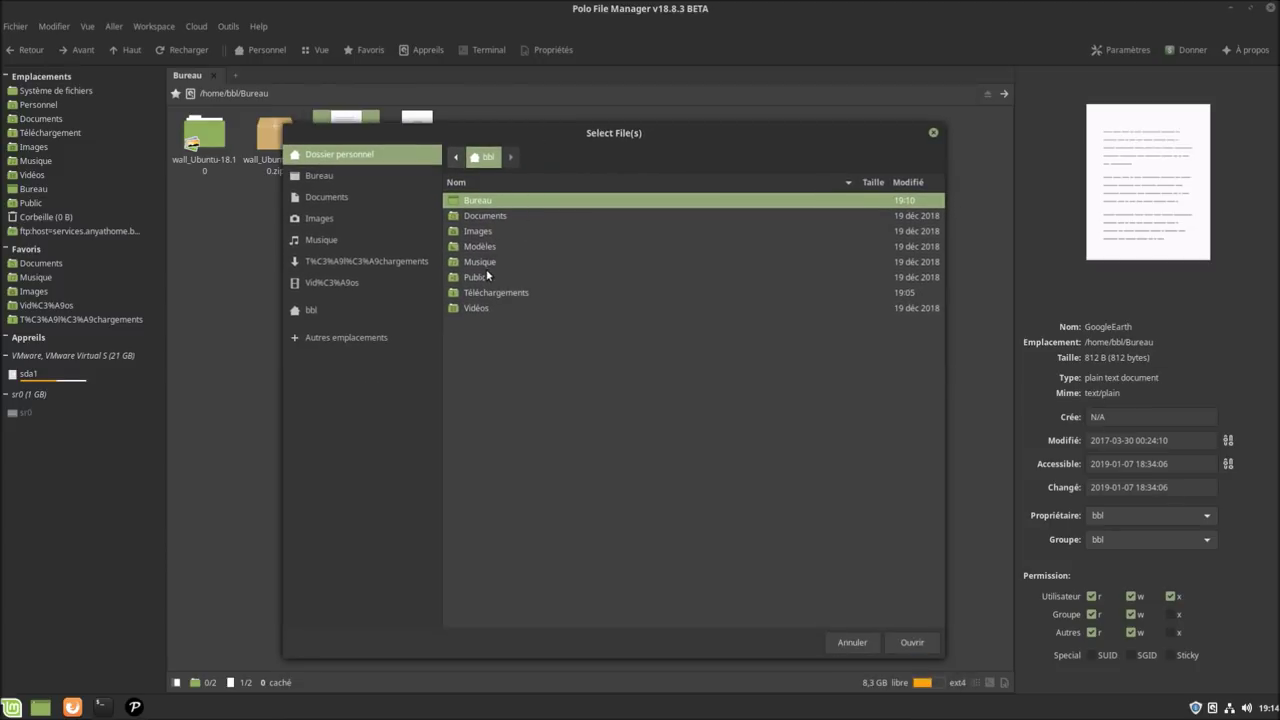
pyautogui.doubleClick(480, 202)
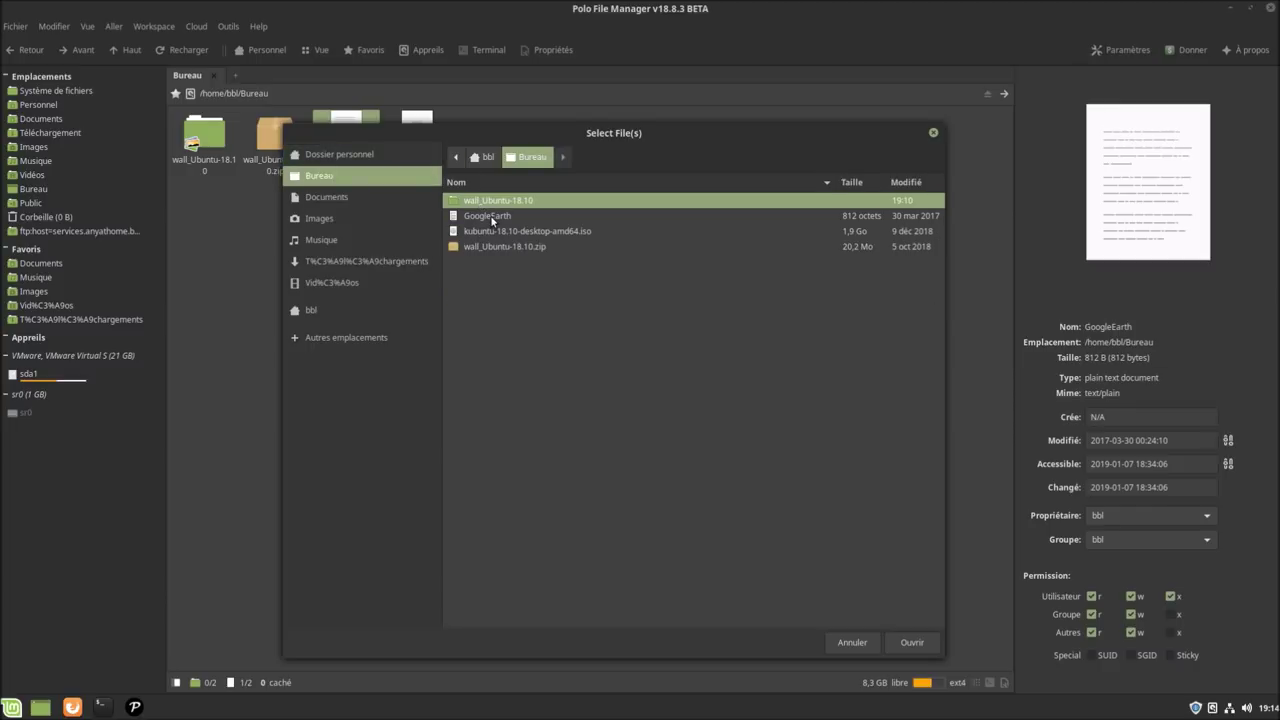
pyautogui.doubleClick(491, 216)
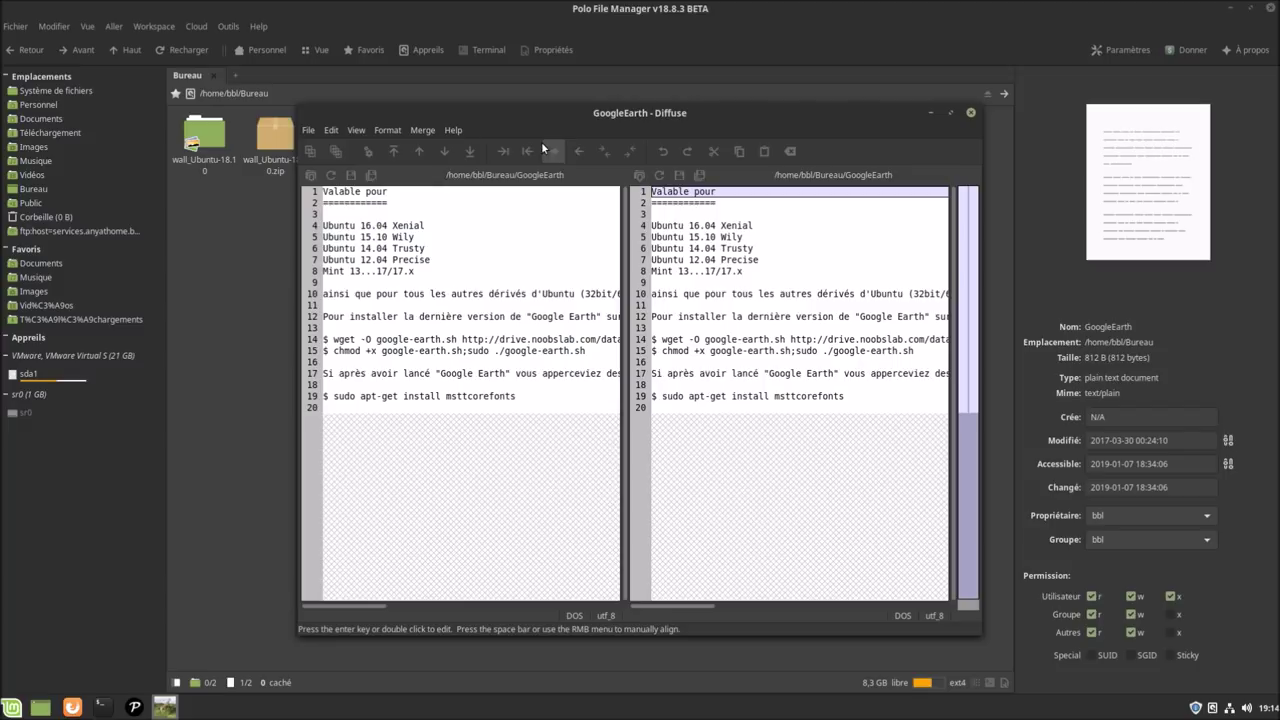
pyautogui.moveTo(534, 107); pyautogui.dragTo(488, 106)
pyautogui.rightClick(488, 106)
pyautogui.click(488, 103)
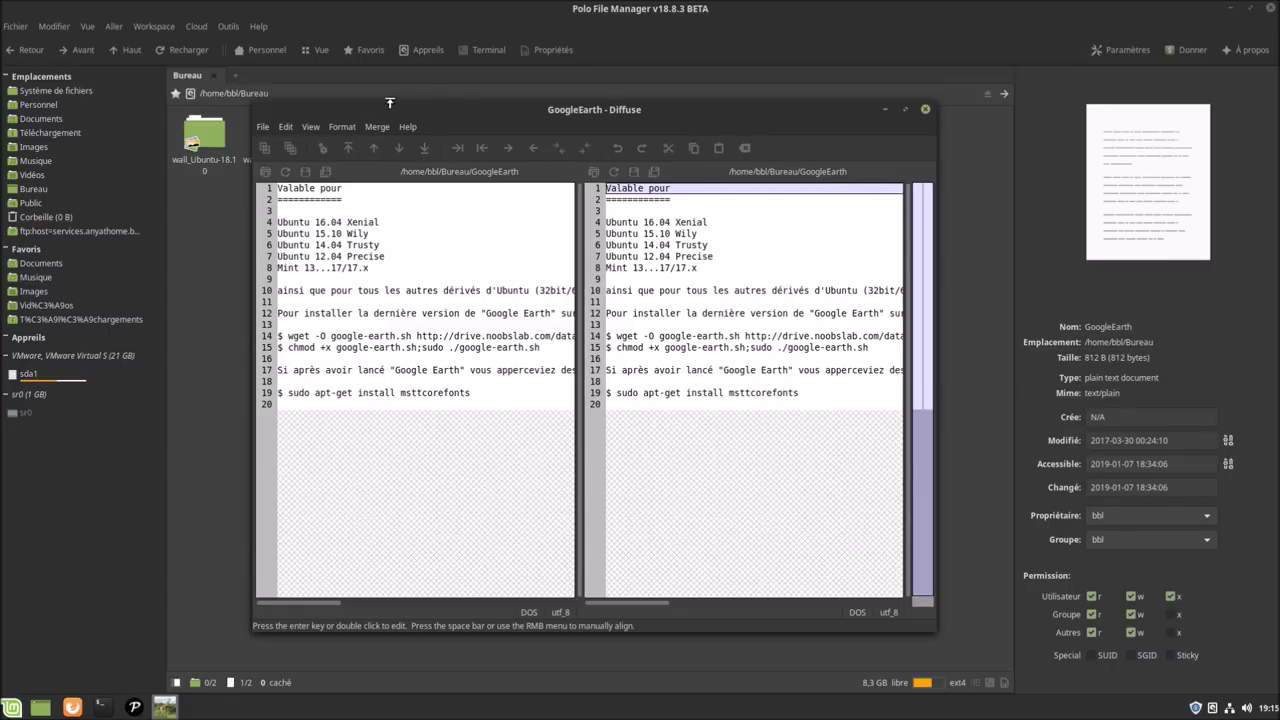
# Look through the commands available in Diffuse and close the GoogleEarth comparison window.
pyautogui.click(263, 128)
pyautogui.moveTo(310, 127)
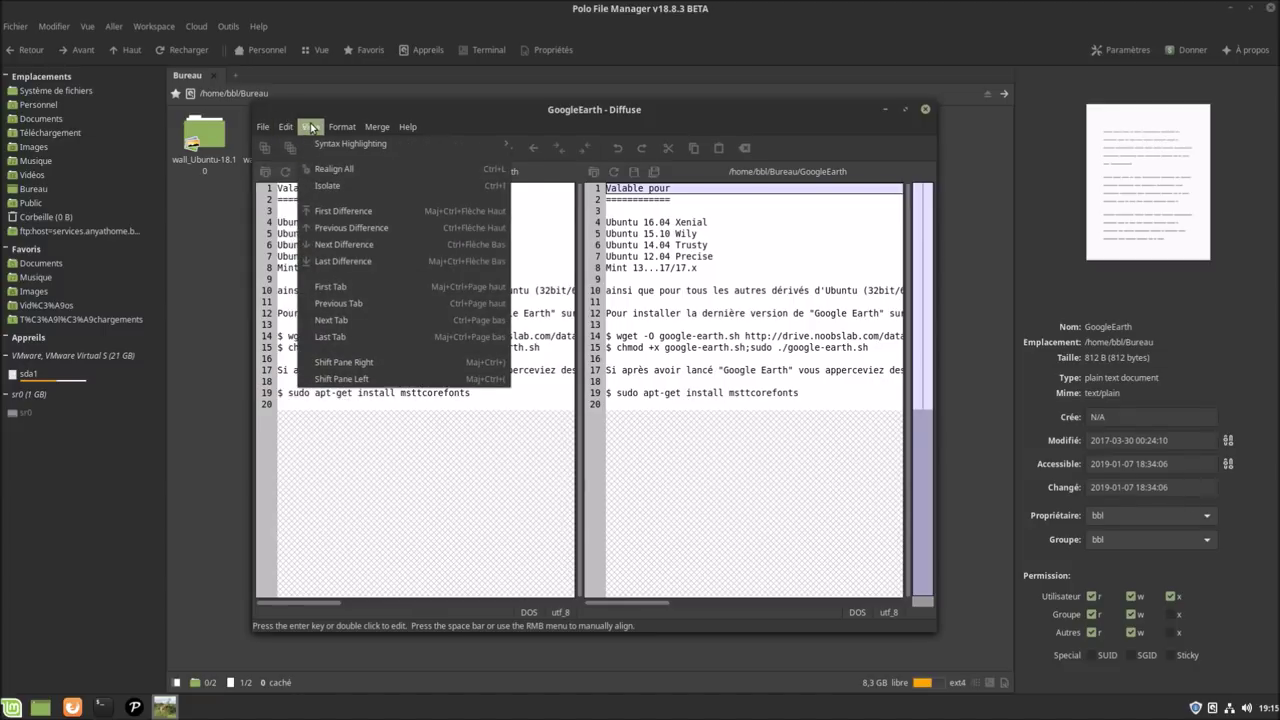
pyautogui.moveTo(407, 127)
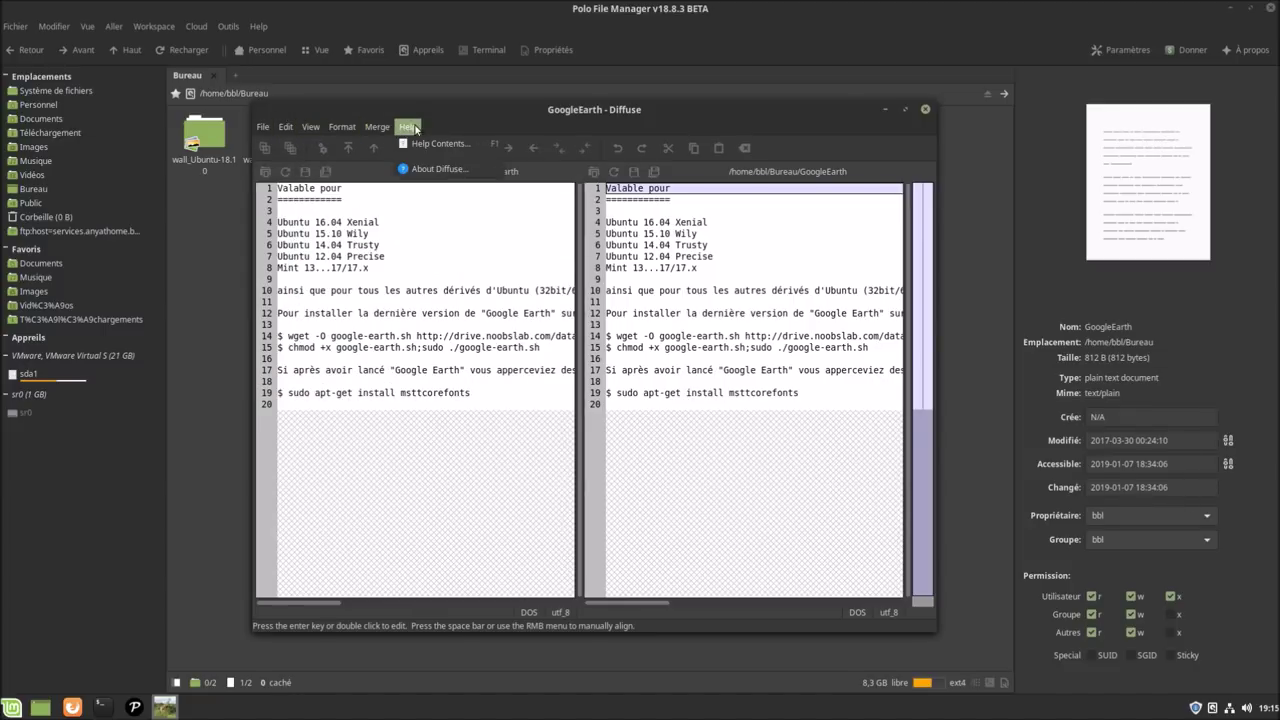
pyautogui.click(639, 107)
pyautogui.click(926, 110)
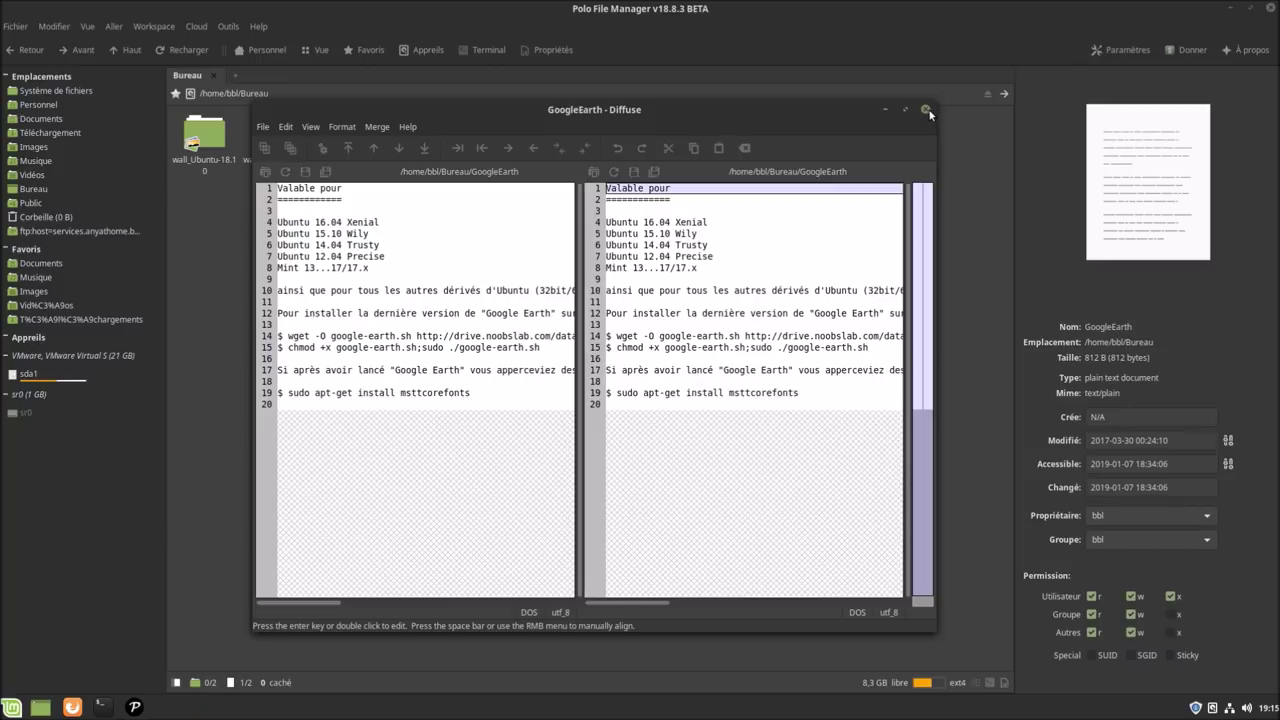
# Switch the file manager to the double vertical pane layout and show the Bureau folder in the second pane.
pyautogui.click(88, 29)
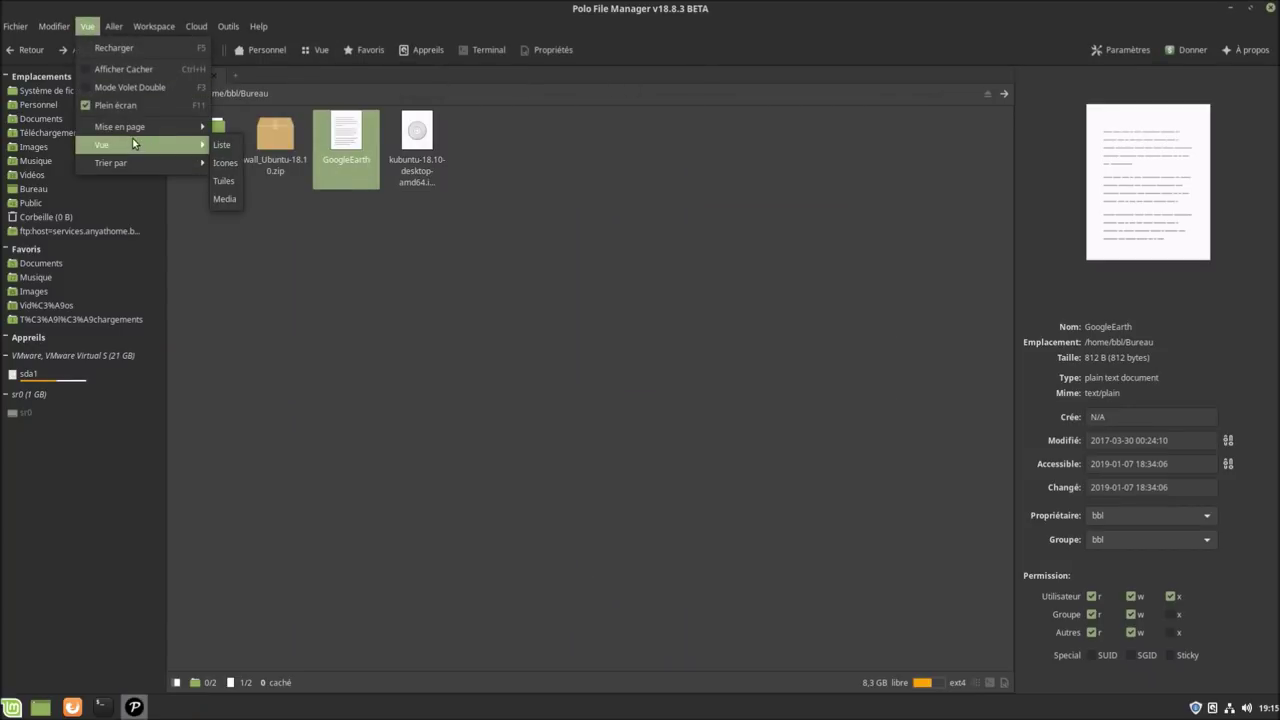
pyautogui.moveTo(171, 126)
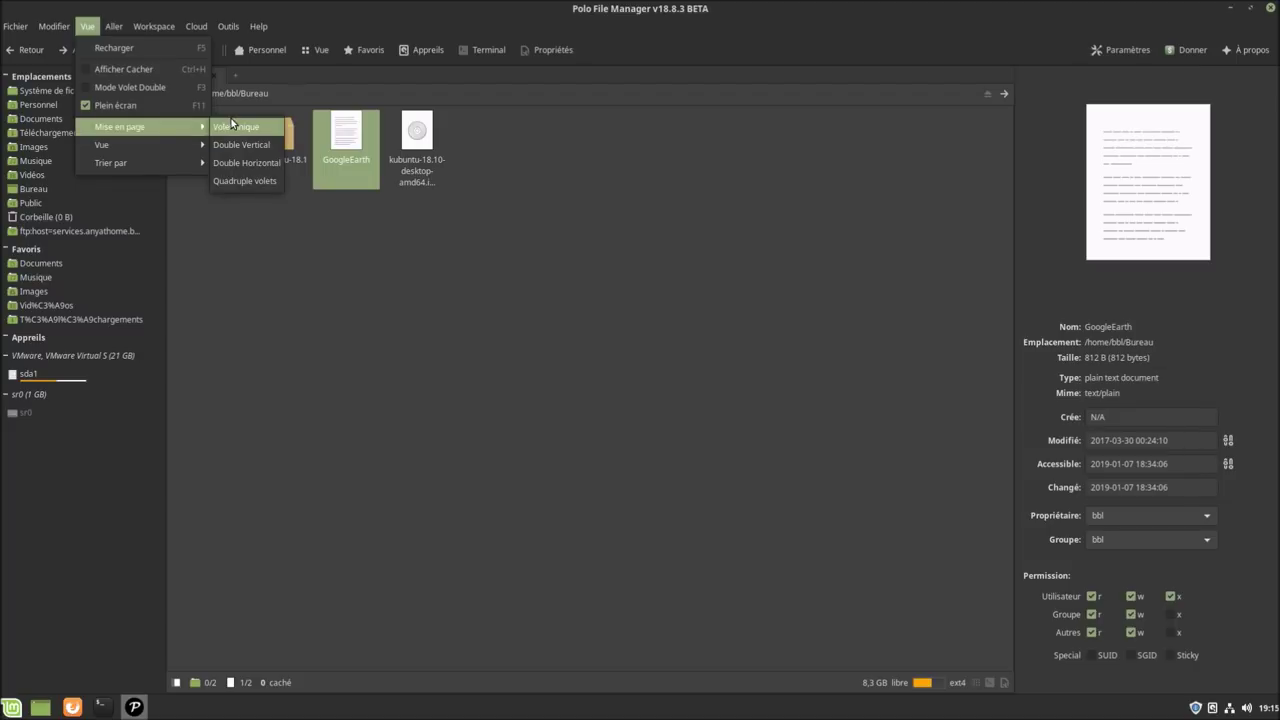
pyautogui.click(245, 146)
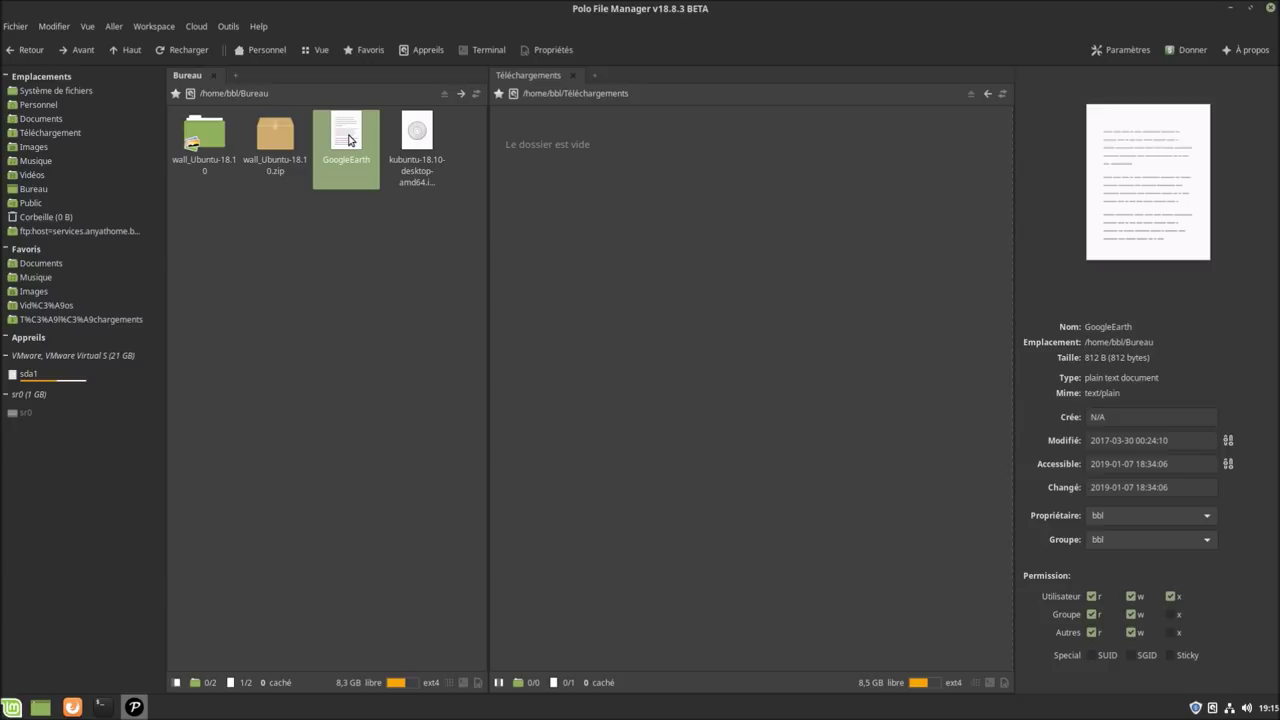
pyautogui.rightClick(346, 138)
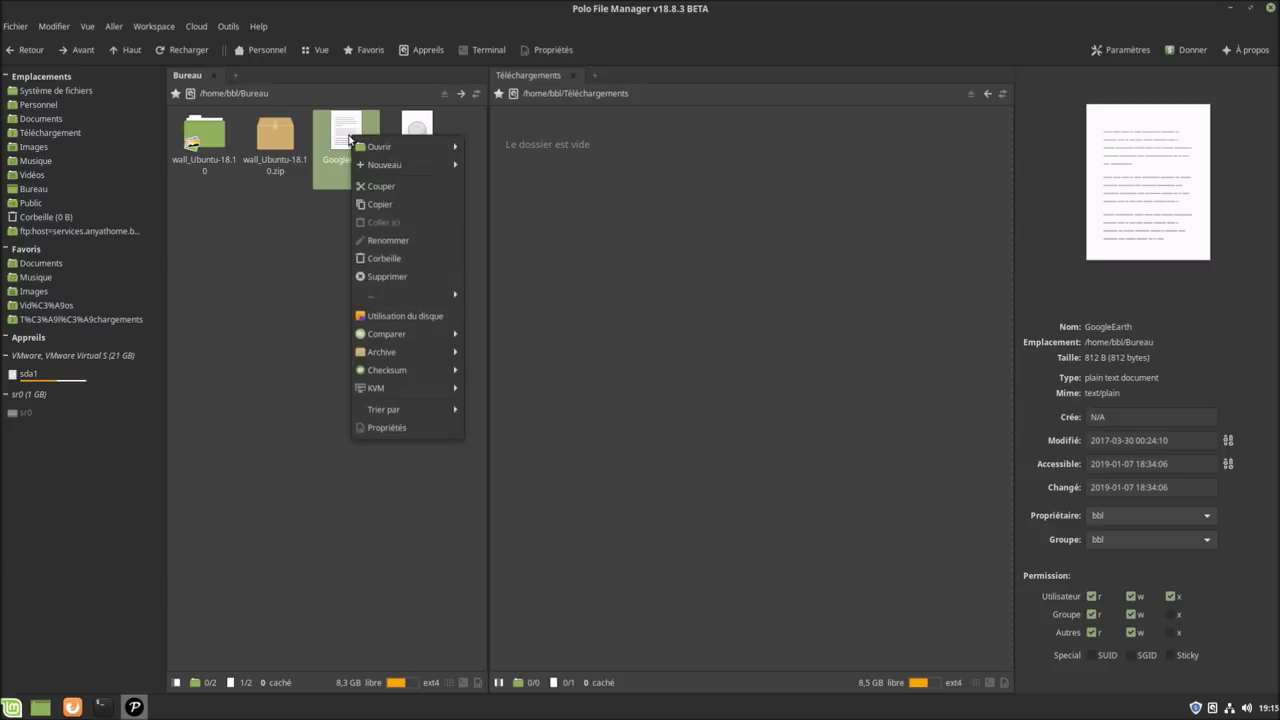
pyautogui.click(674, 295)
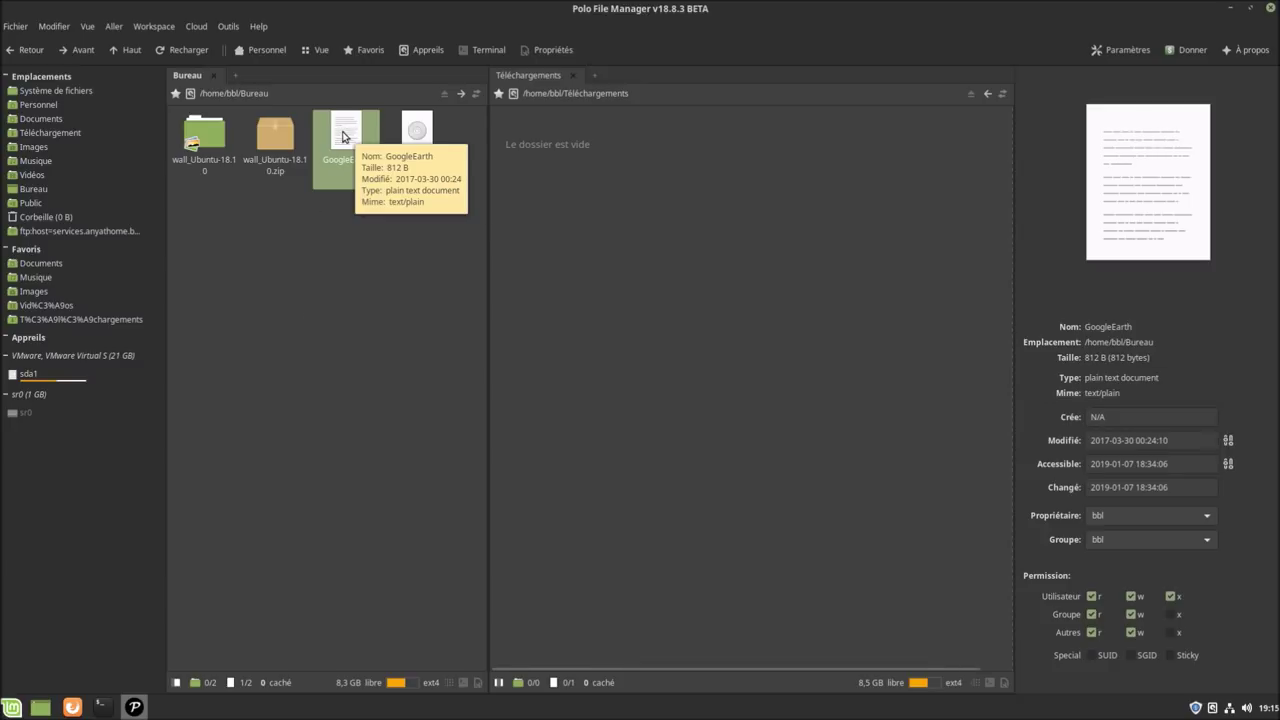
pyautogui.click(617, 180)
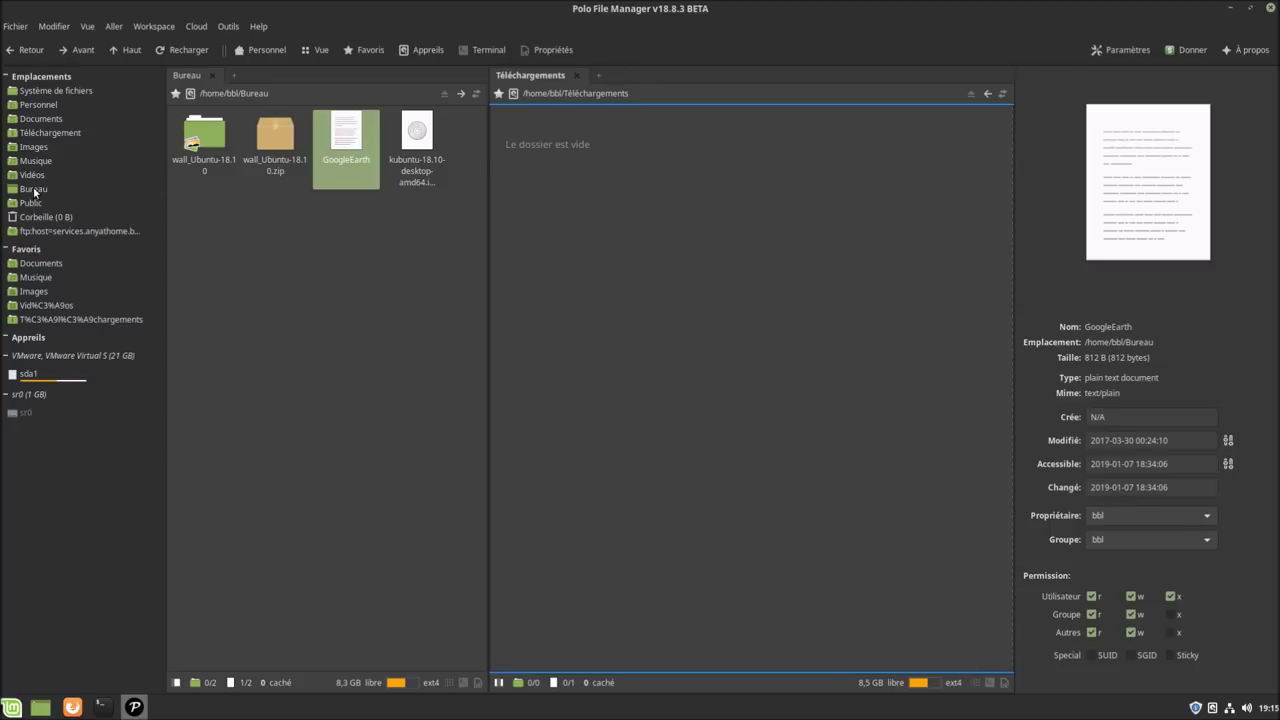
pyautogui.click(33, 190)
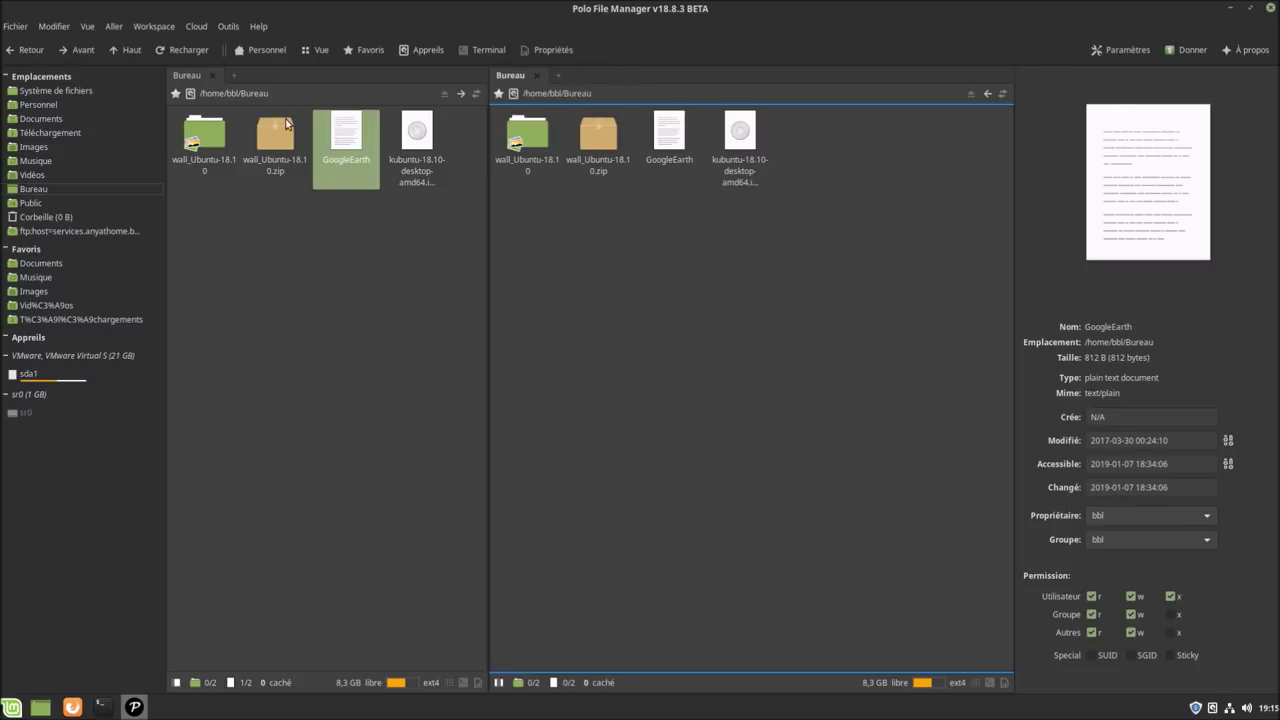
# Compare the GoogleEarth file with the GoogleEarth file in the opposite pane, and close the comparison.
pyautogui.rightClick(355, 132)
pyautogui.moveTo(420, 330)
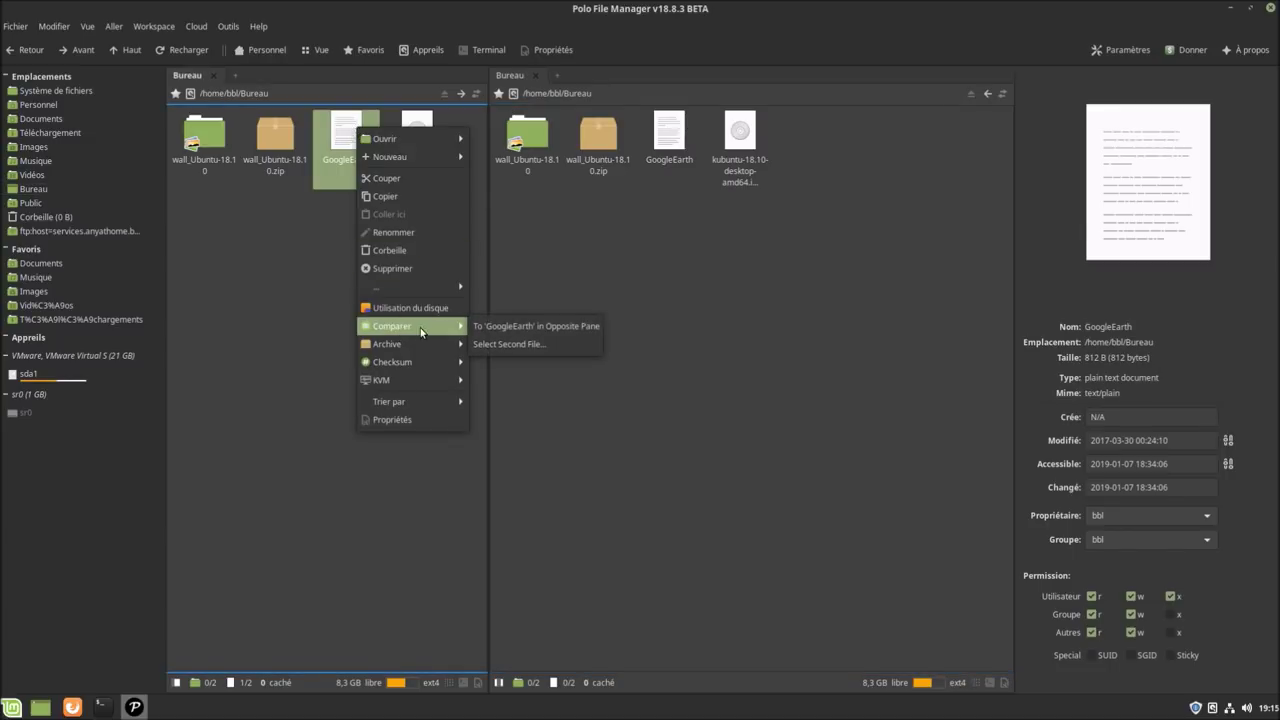
pyautogui.click(548, 328)
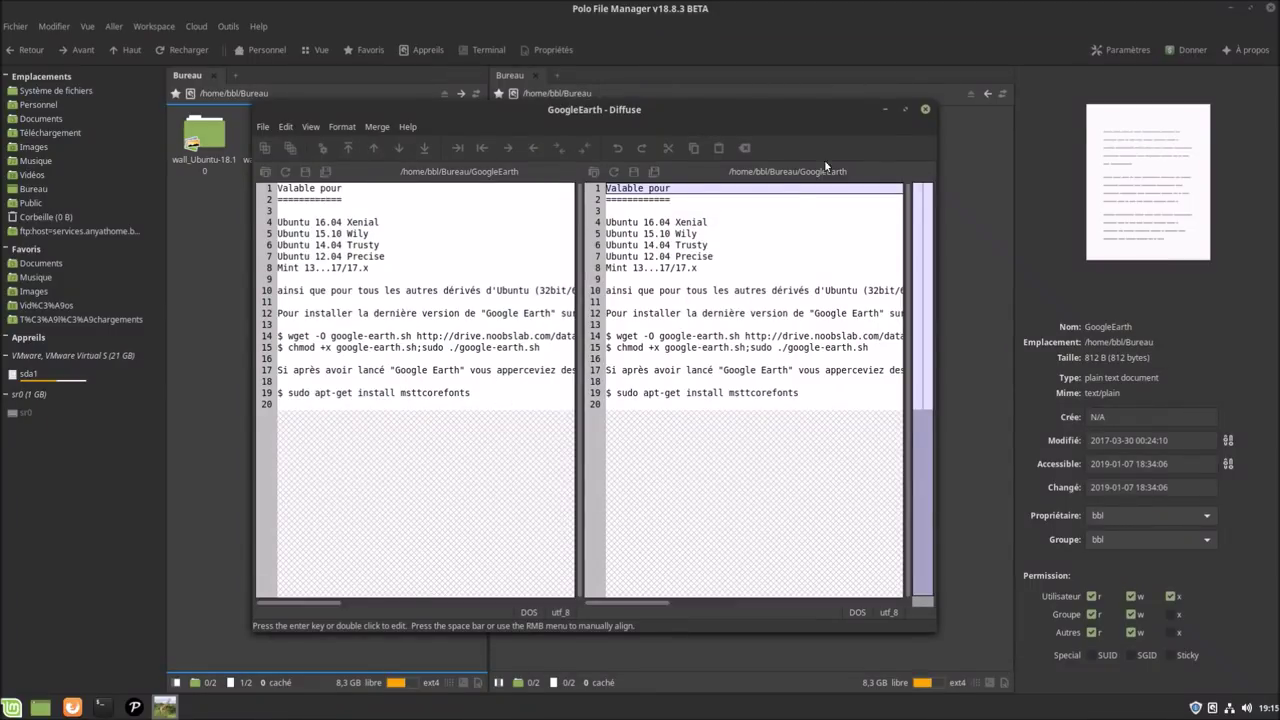
pyautogui.click(926, 109)
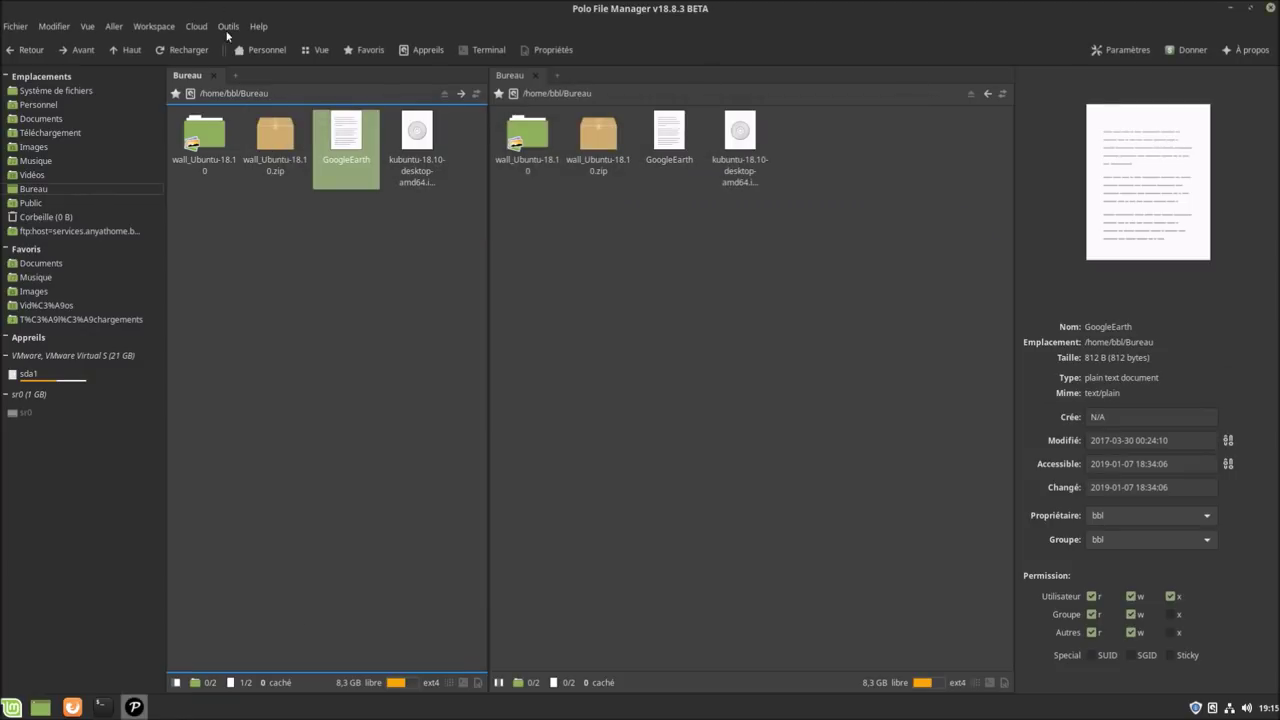
# Return the file manager to a single-pane layout.
pyautogui.click(316, 52)
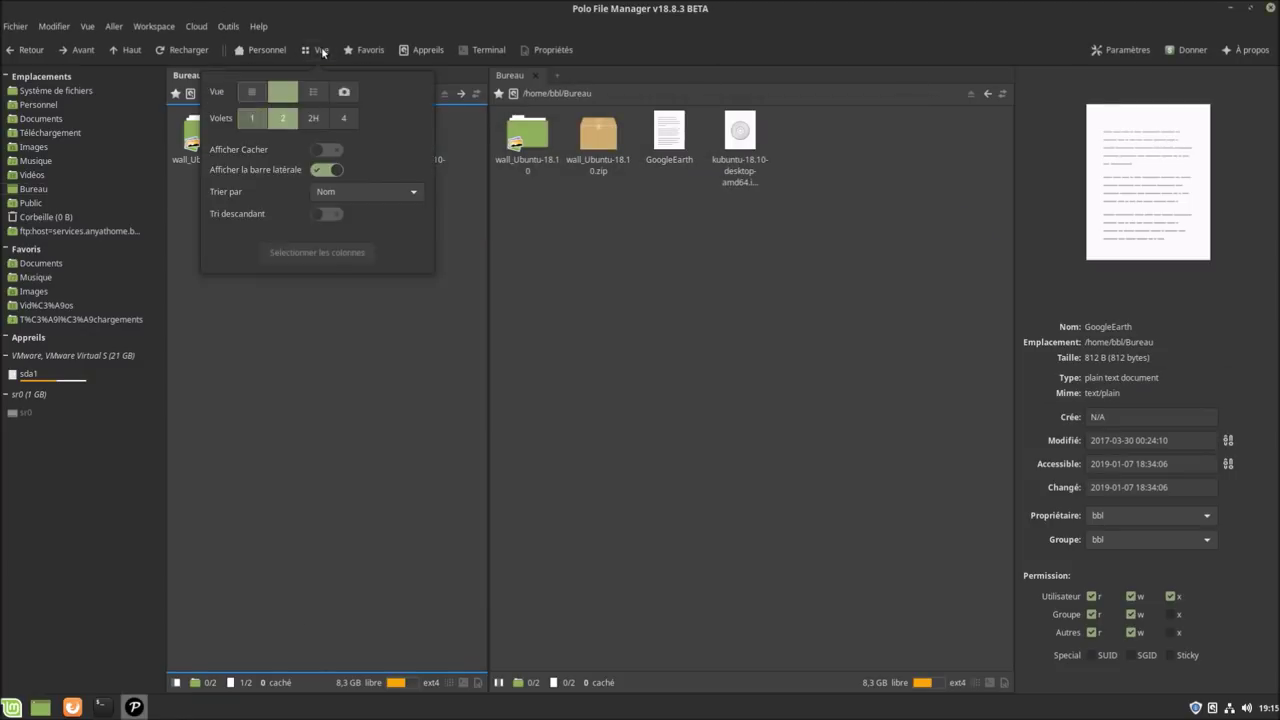
pyautogui.click(252, 118)
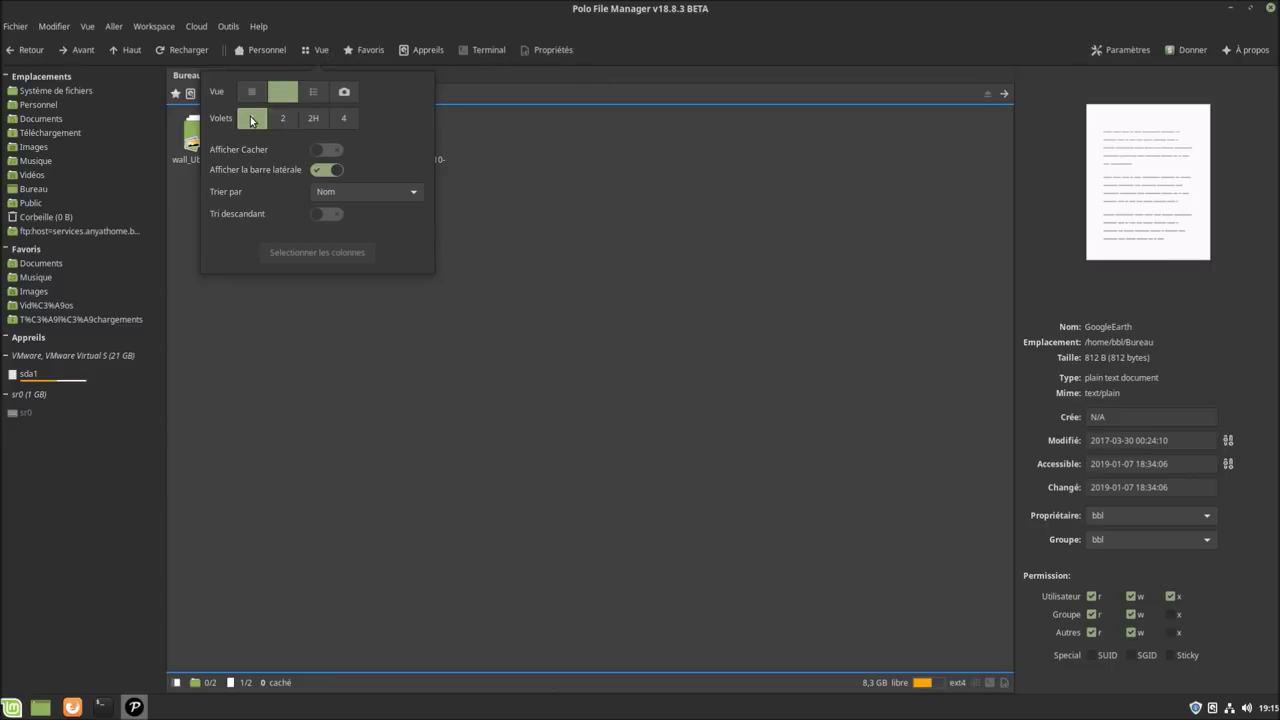
pyautogui.click(474, 457)
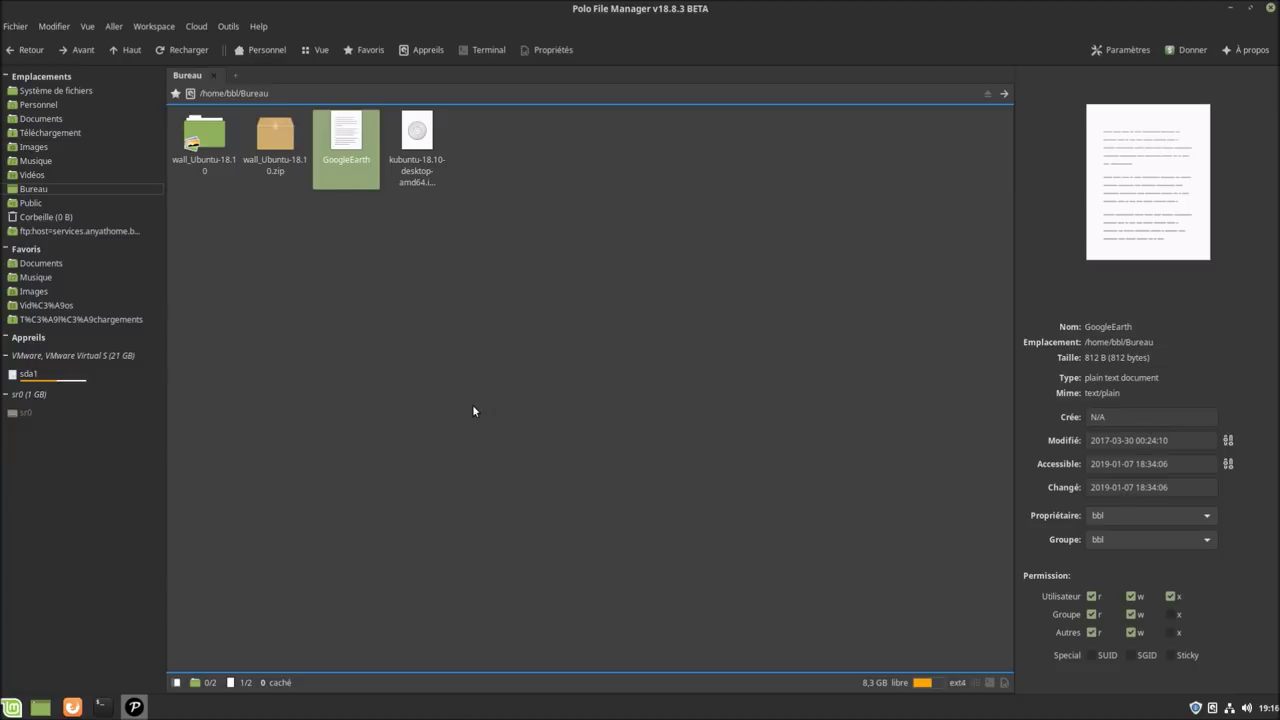
# Examine the disk image options offered for the Kubuntu ISO and the options offered for the GoogleEarth text file.
pyautogui.click(426, 146)
pyautogui.rightClick(426, 146)
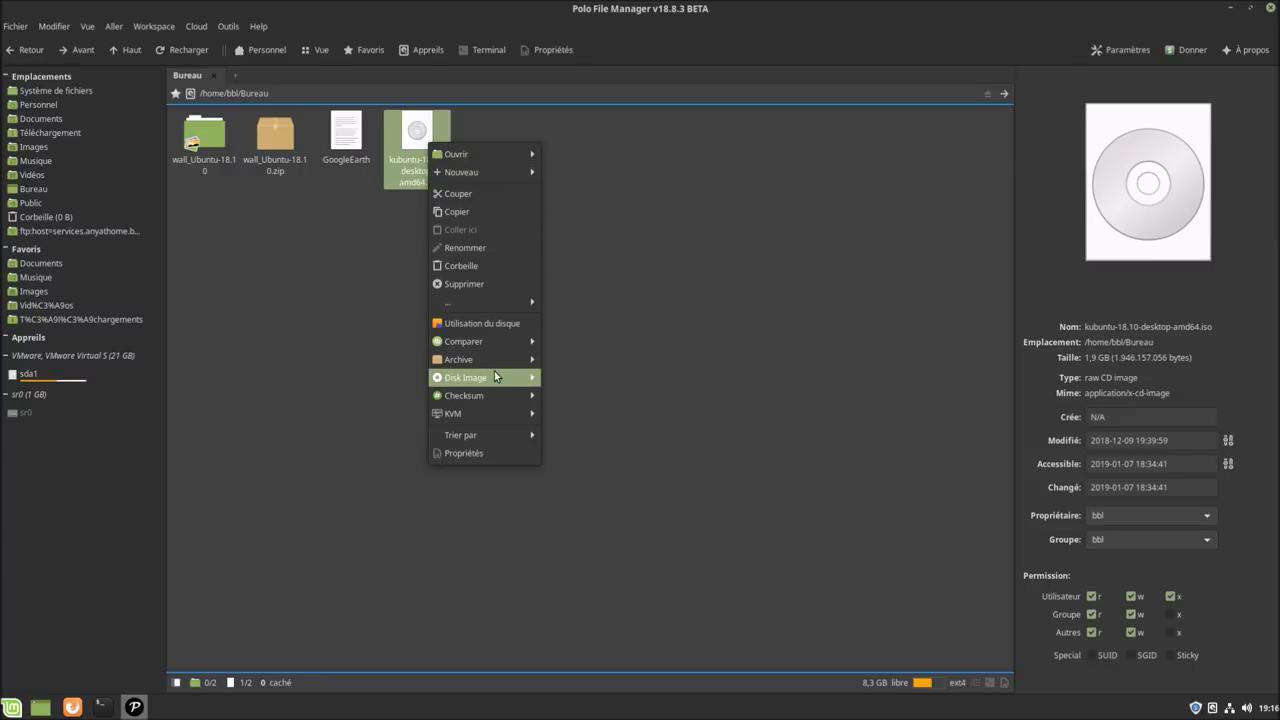
pyautogui.moveTo(465, 380)
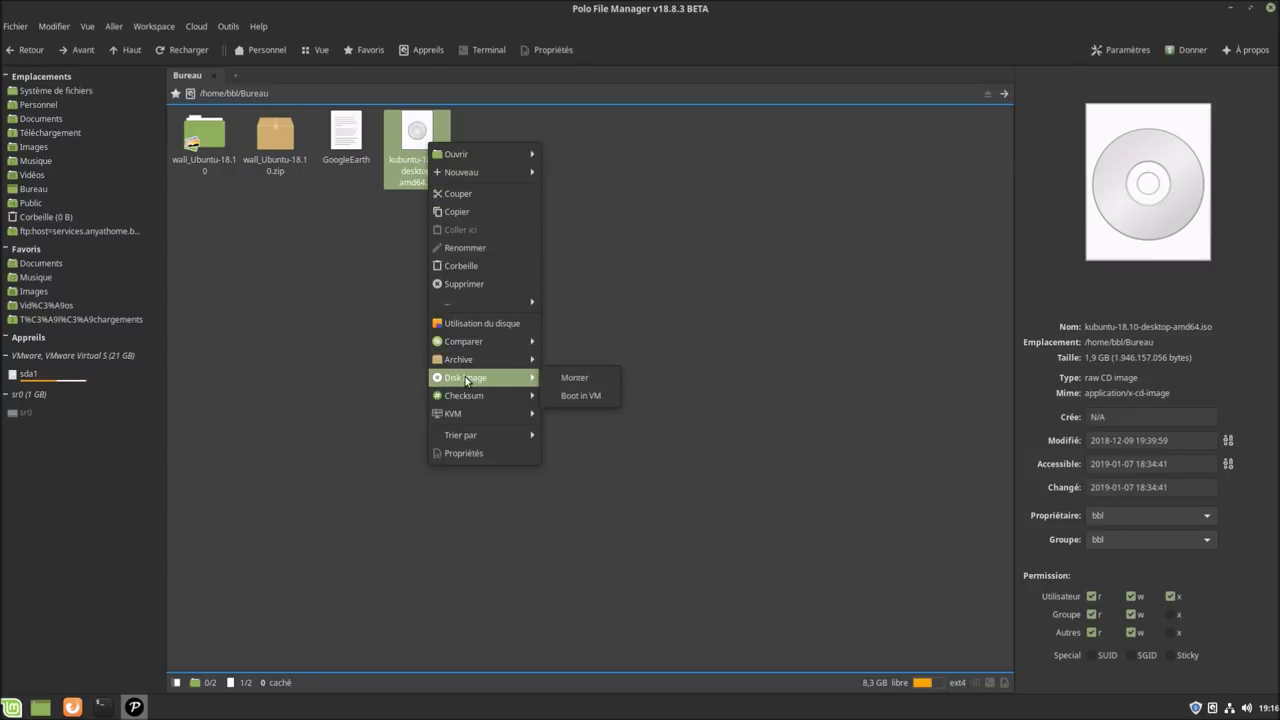
pyautogui.click(345, 170)
pyautogui.rightClick(348, 130)
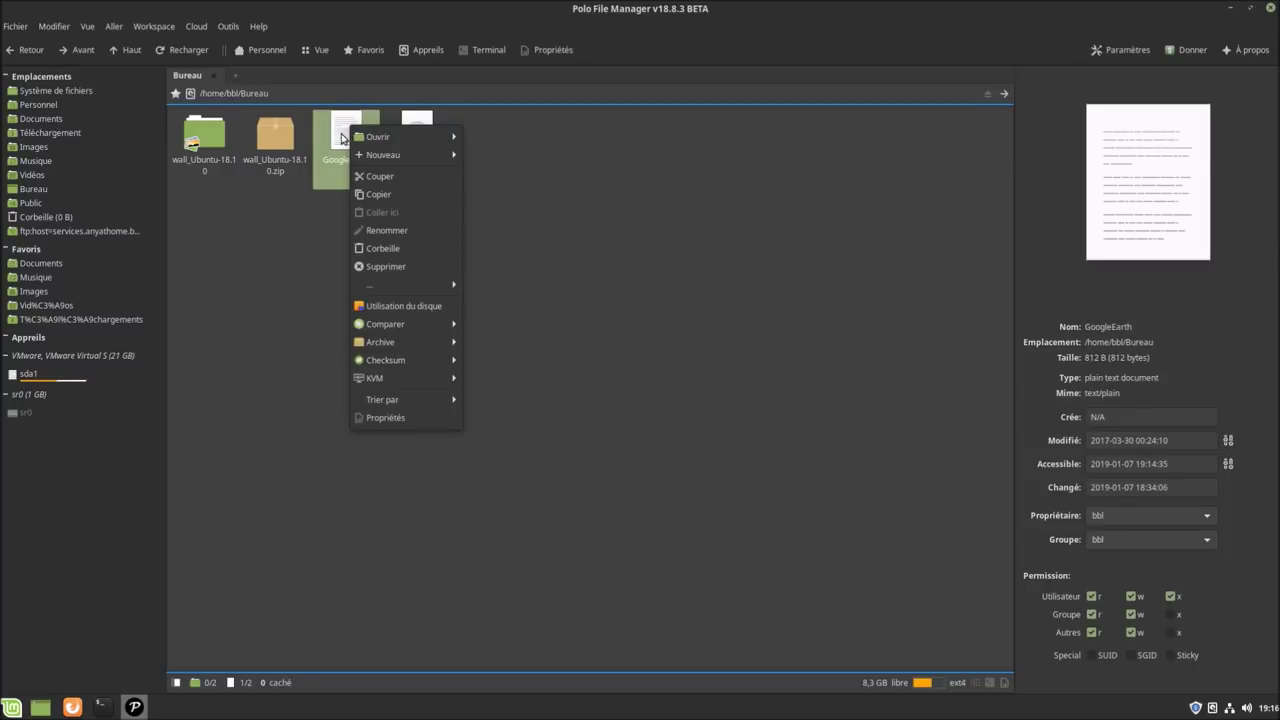
pyautogui.click(291, 329)
# Mount the kubuntu-18.10-desktop-amd64.iso disk image and cancel the choice of an application for the inserted media.
pyautogui.rightClick(421, 143)
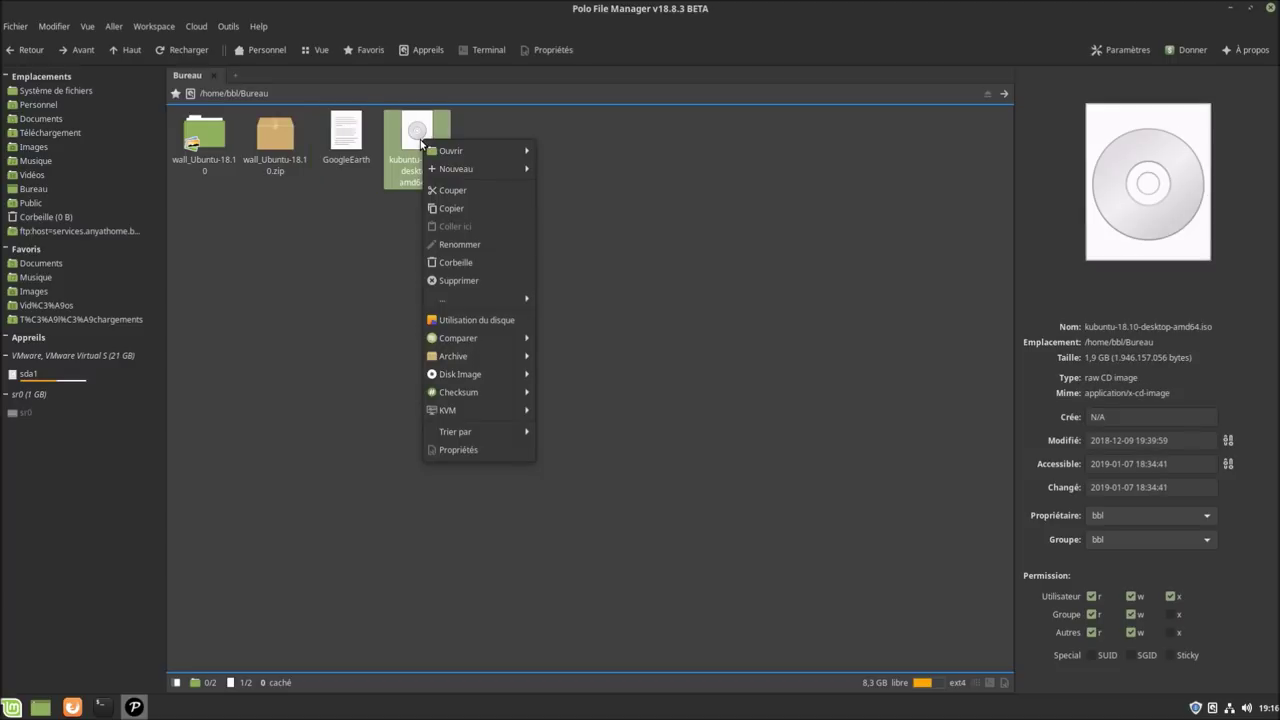
pyautogui.moveTo(473, 375)
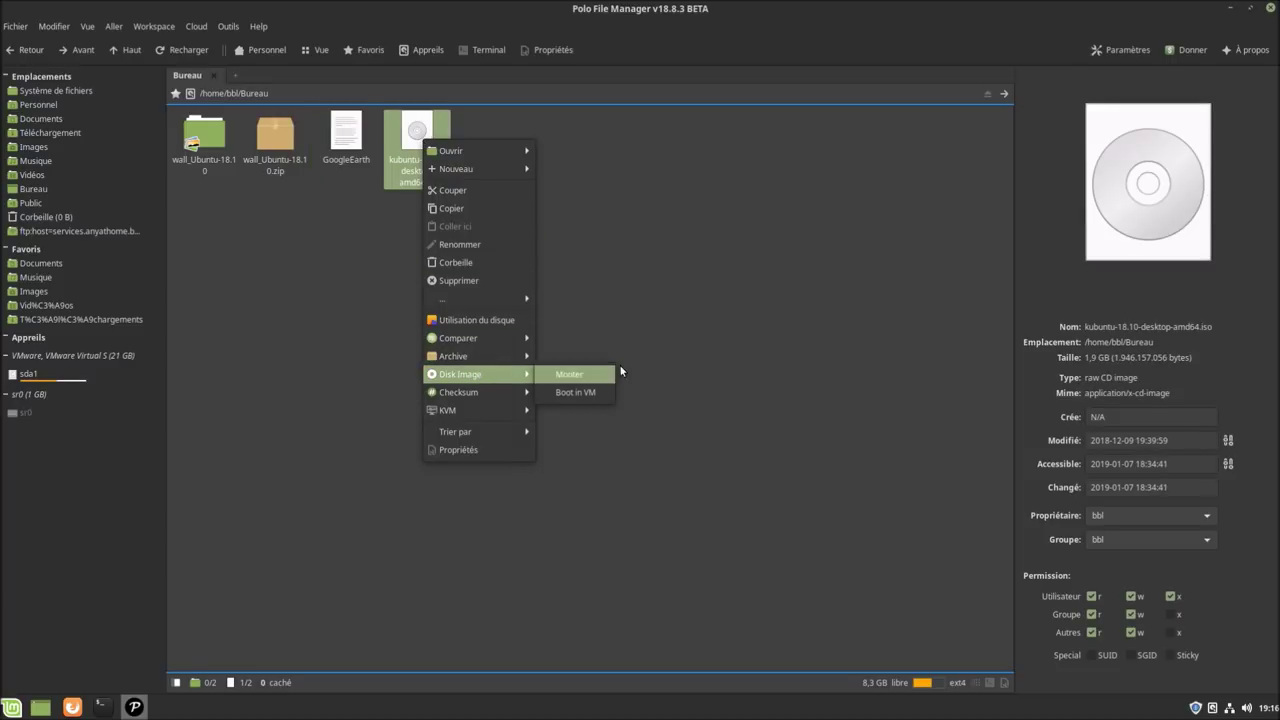
pyautogui.click(581, 375)
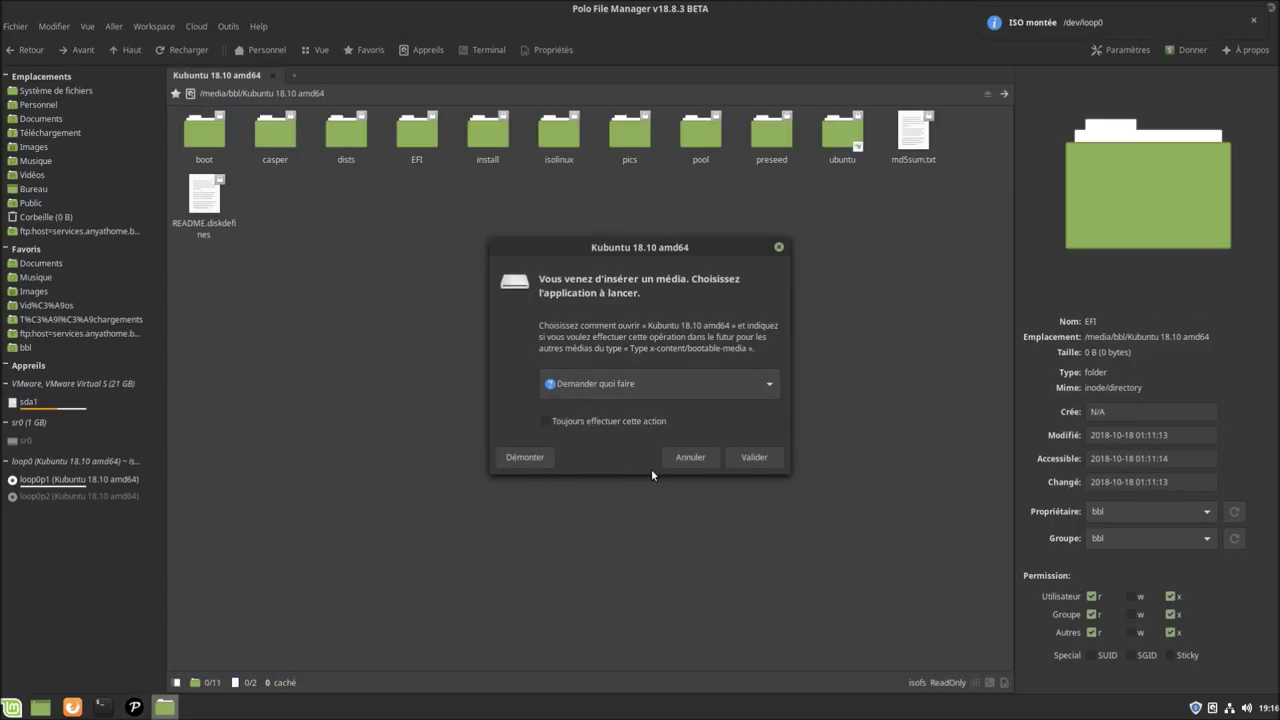
pyautogui.click(688, 457)
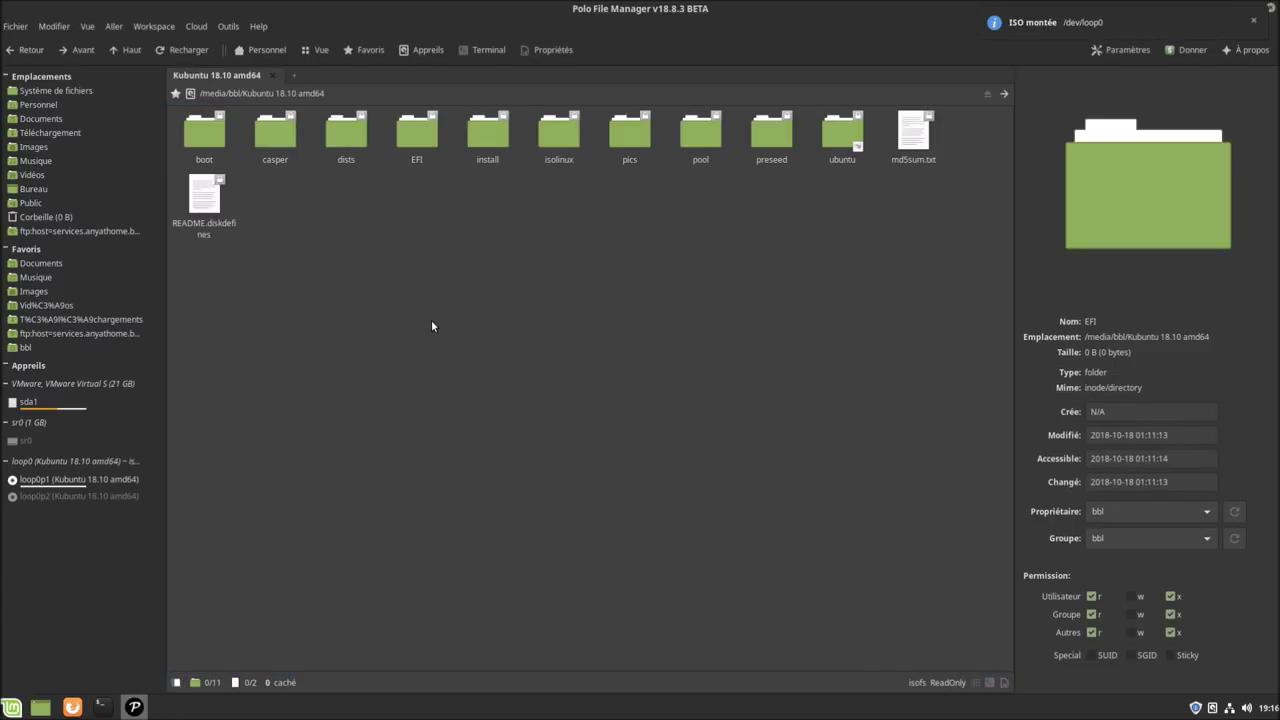
# Unmount the Kubuntu 18.10 volume loop0p1 and go back to the Bureau folder.
pyautogui.rightClick(132, 485)
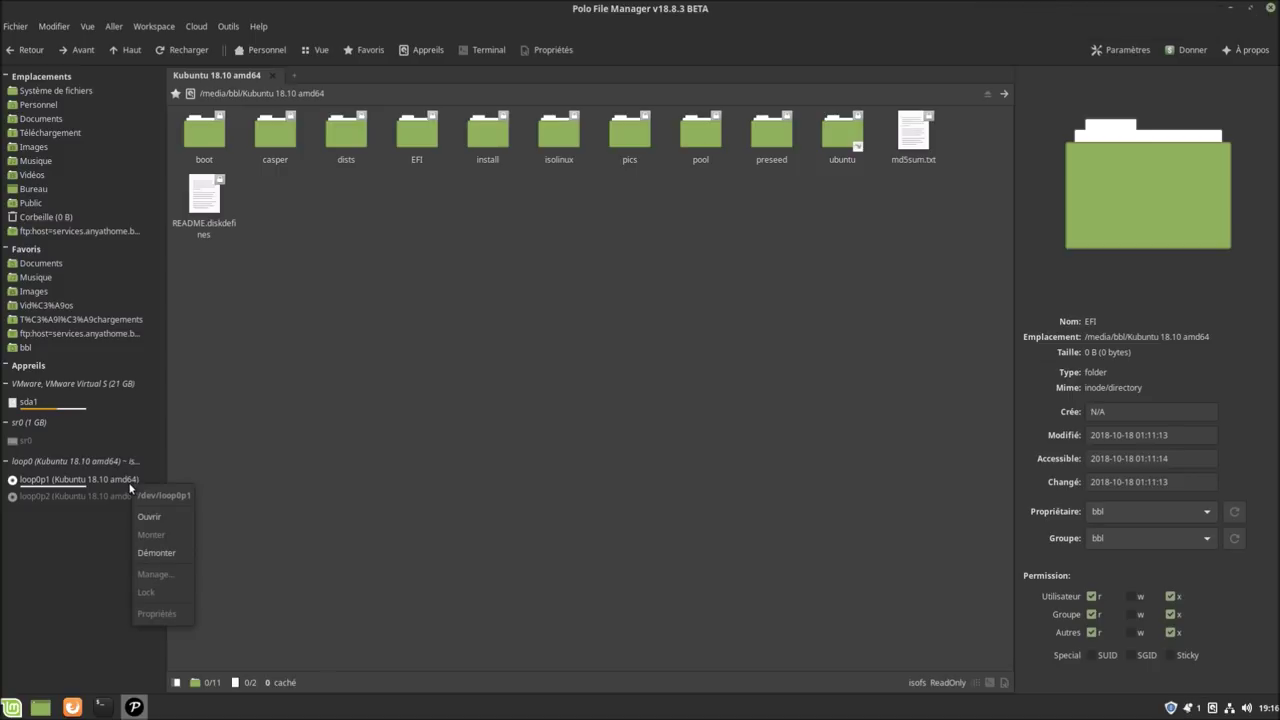
pyautogui.click(163, 553)
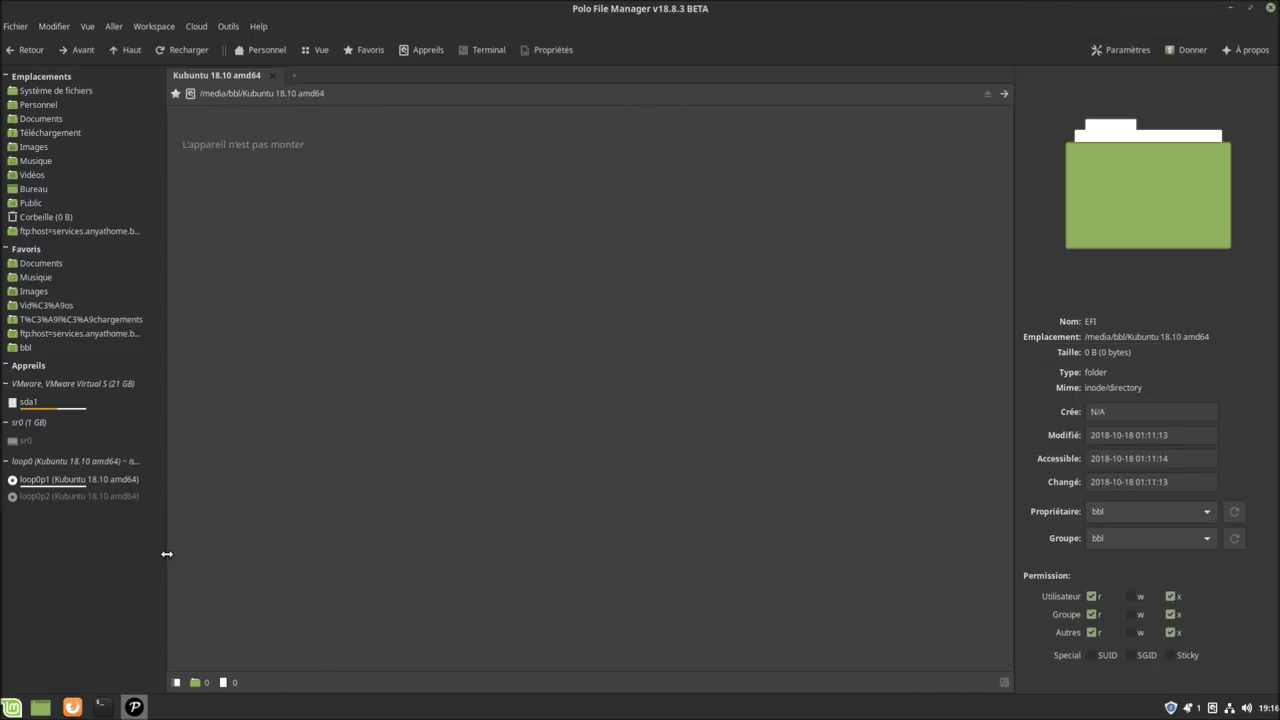
pyautogui.click(36, 190)
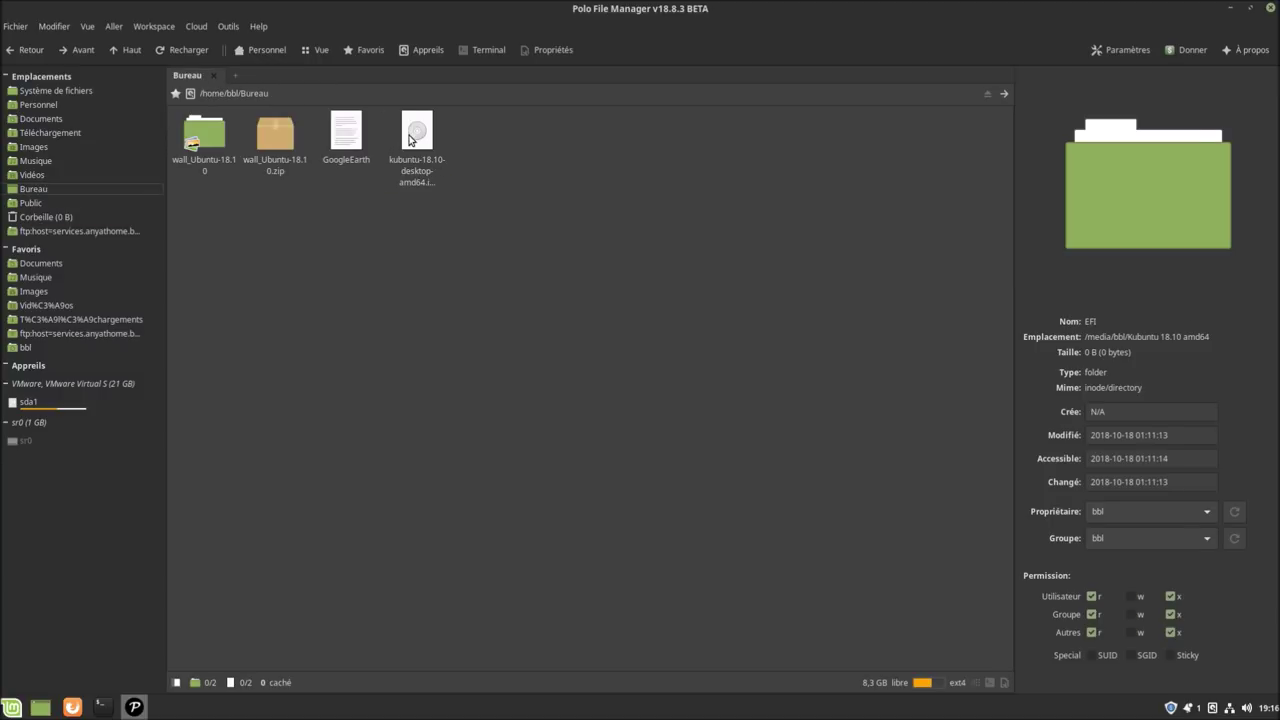
# Try to boot the kubuntu-18.10-desktop-amd64.iso disk image in a virtual machine.
pyautogui.rightClick(410, 138)
pyautogui.moveTo(493, 372)
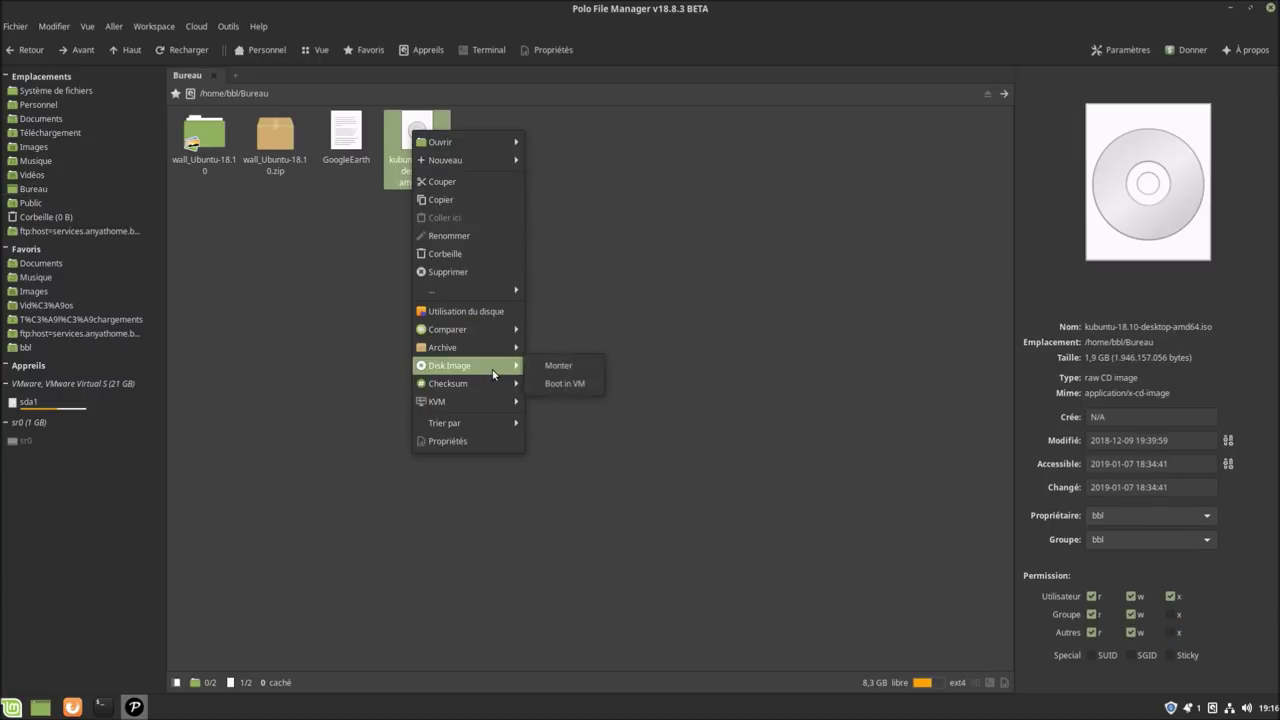
pyautogui.click(566, 384)
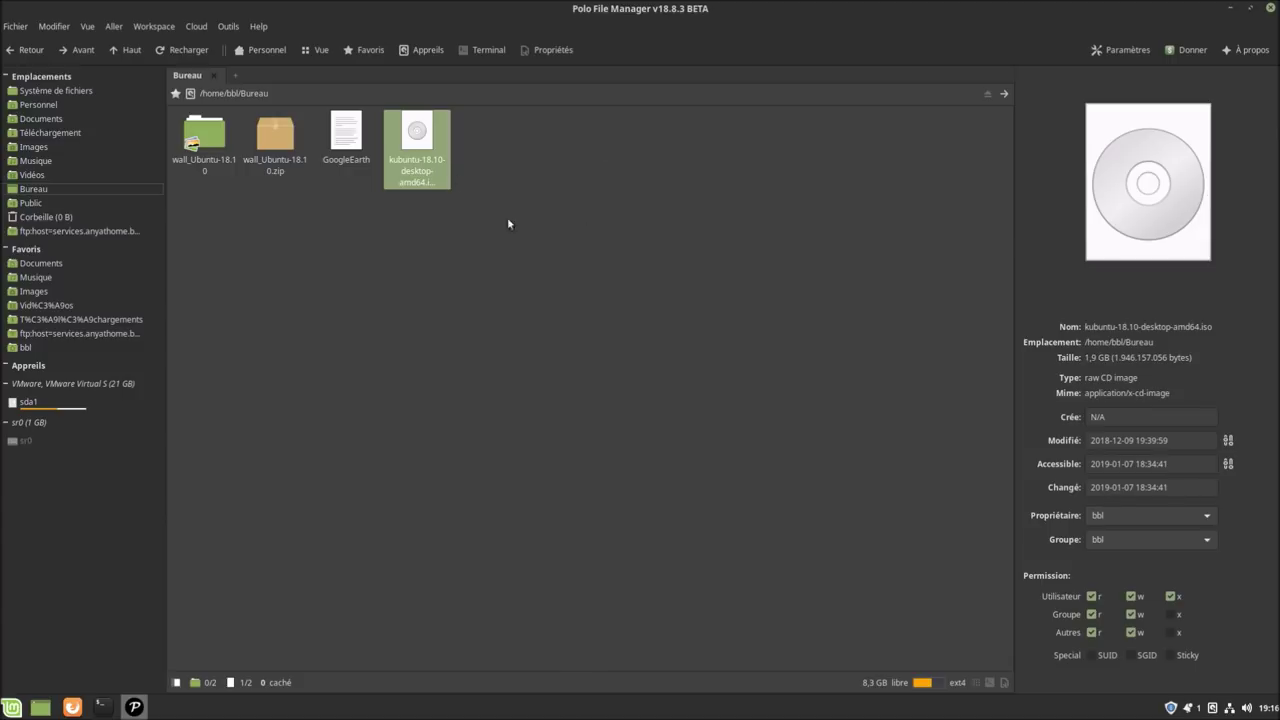
# Try to create a KVM virtual disk named essai in qcow2 format in the Bureau folder, editing its size.
pyautogui.rightClick(532, 172)
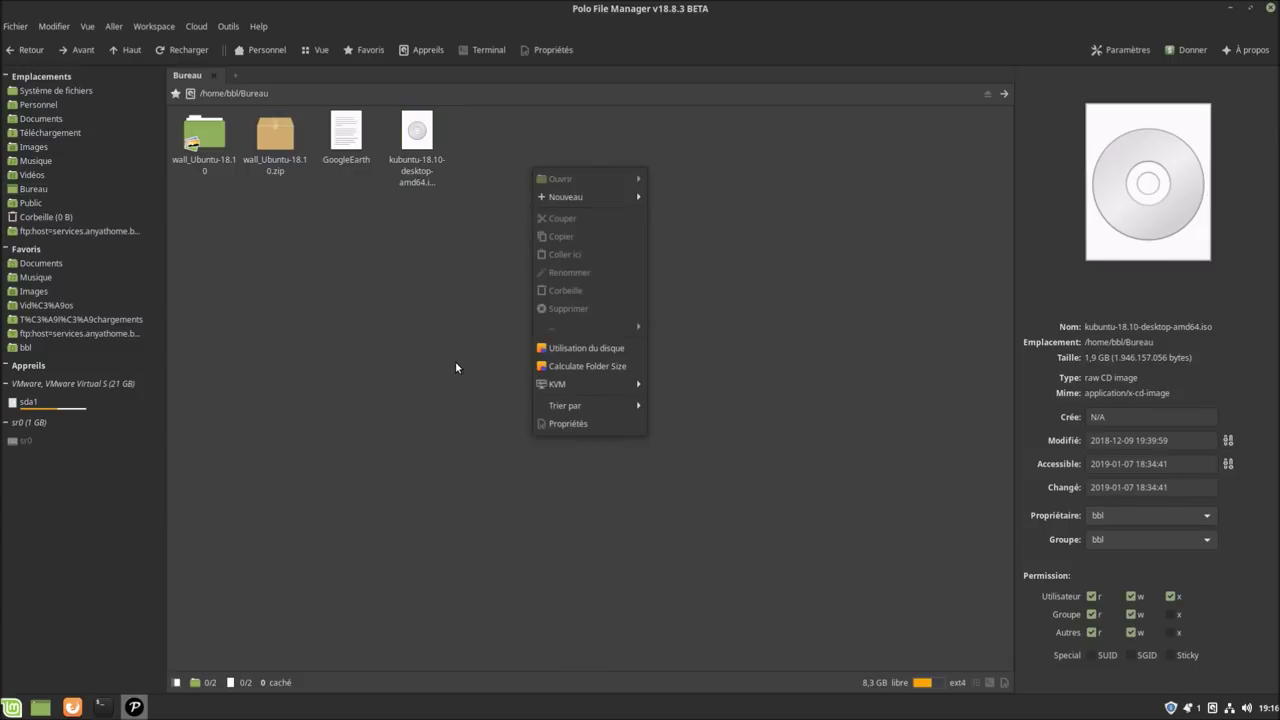
pyautogui.moveTo(575, 388)
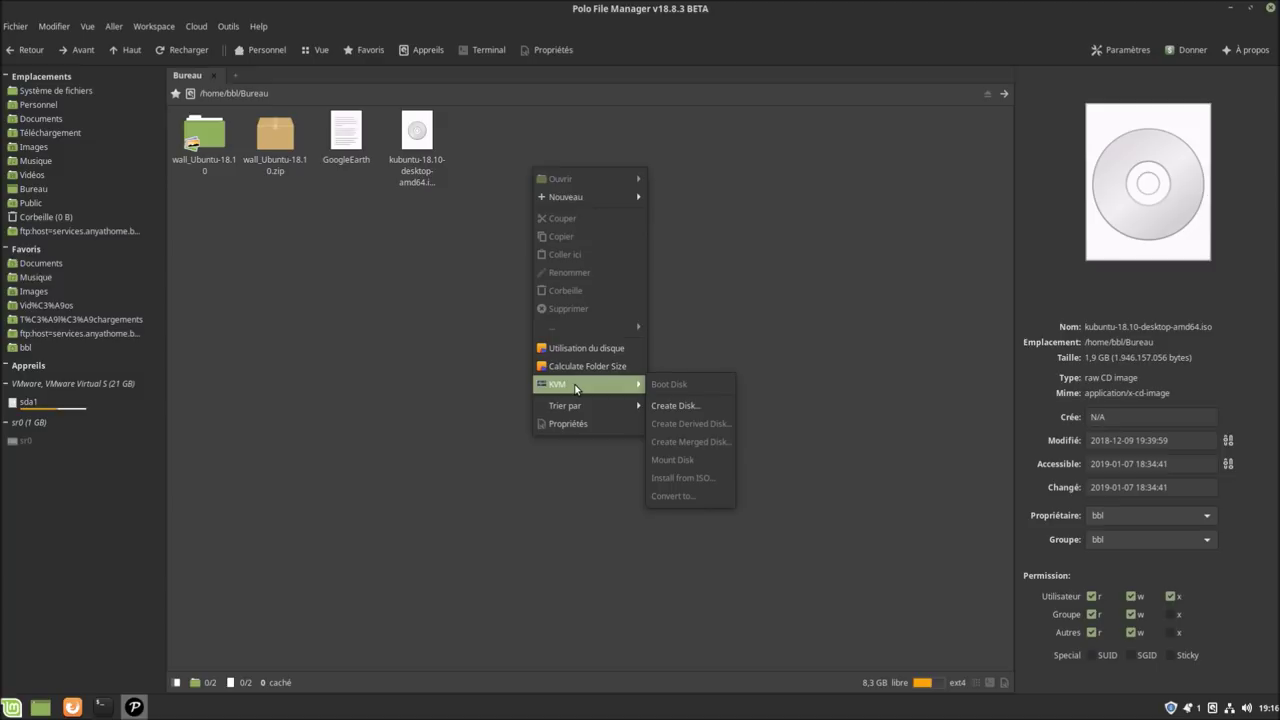
pyautogui.click(689, 407)
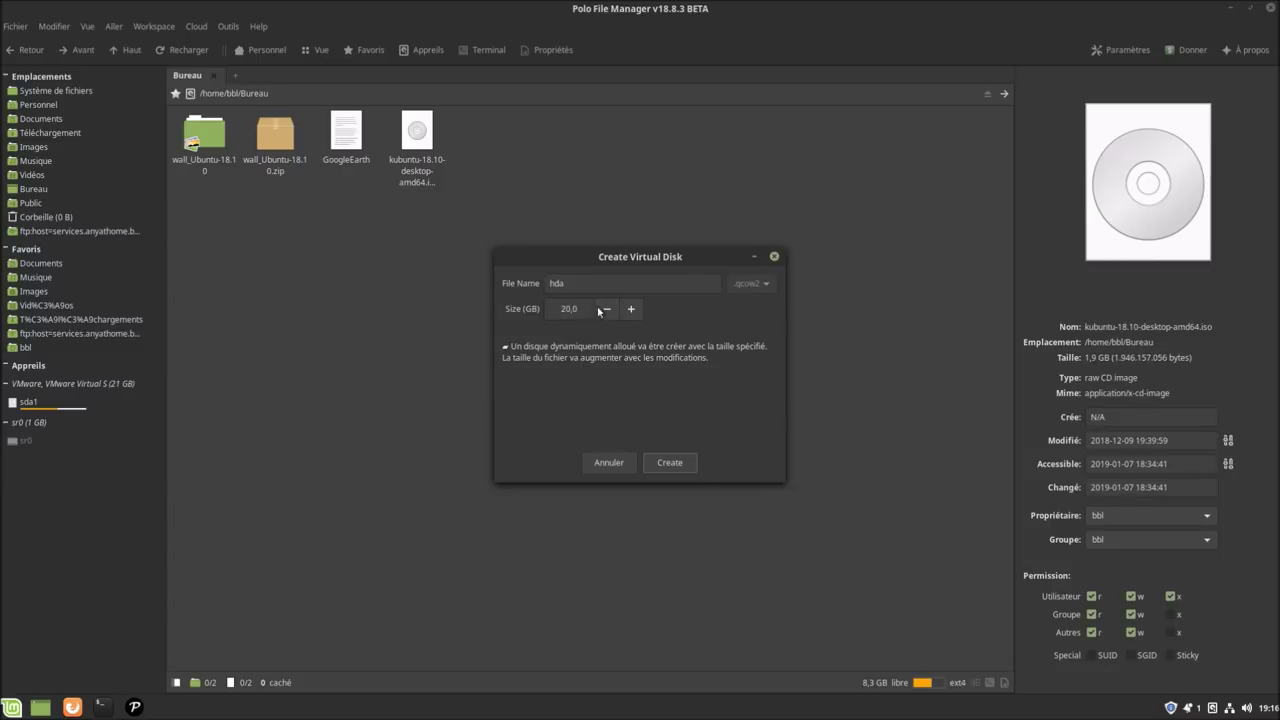
pyautogui.moveTo(569, 284); pyautogui.dragTo(514, 283)
pyautogui.write('essai')
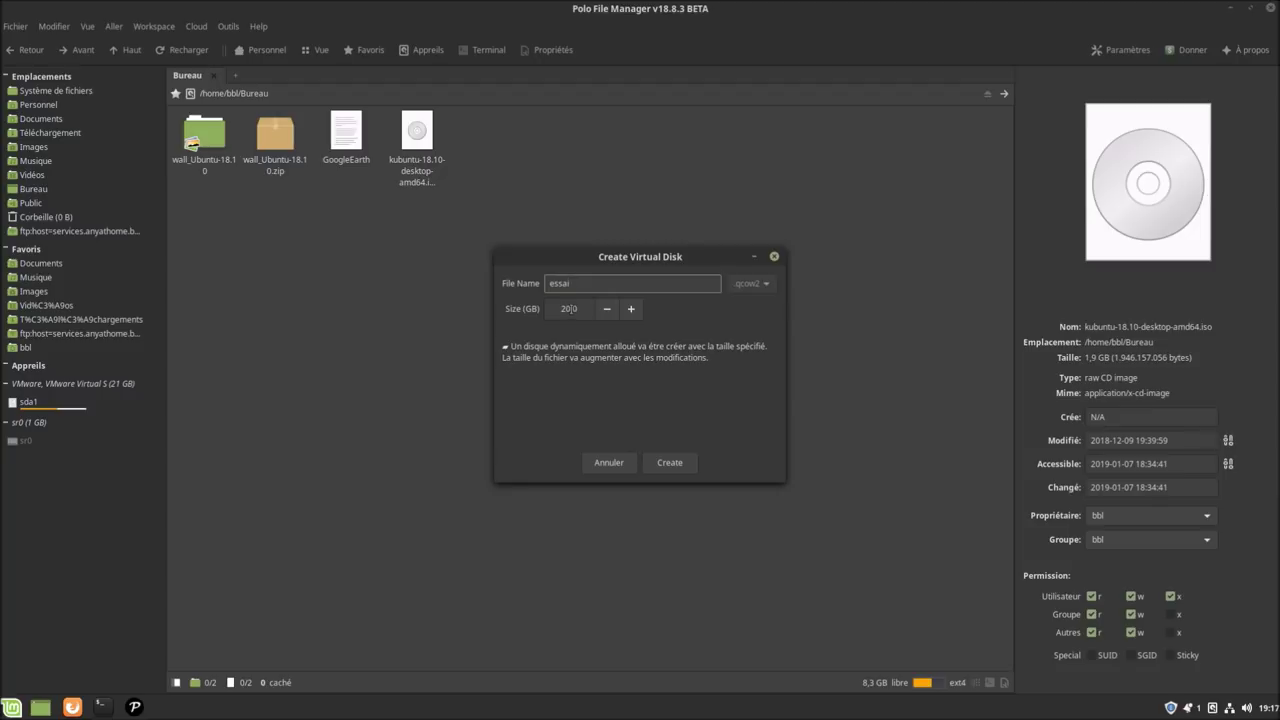
pyautogui.click(563, 308)
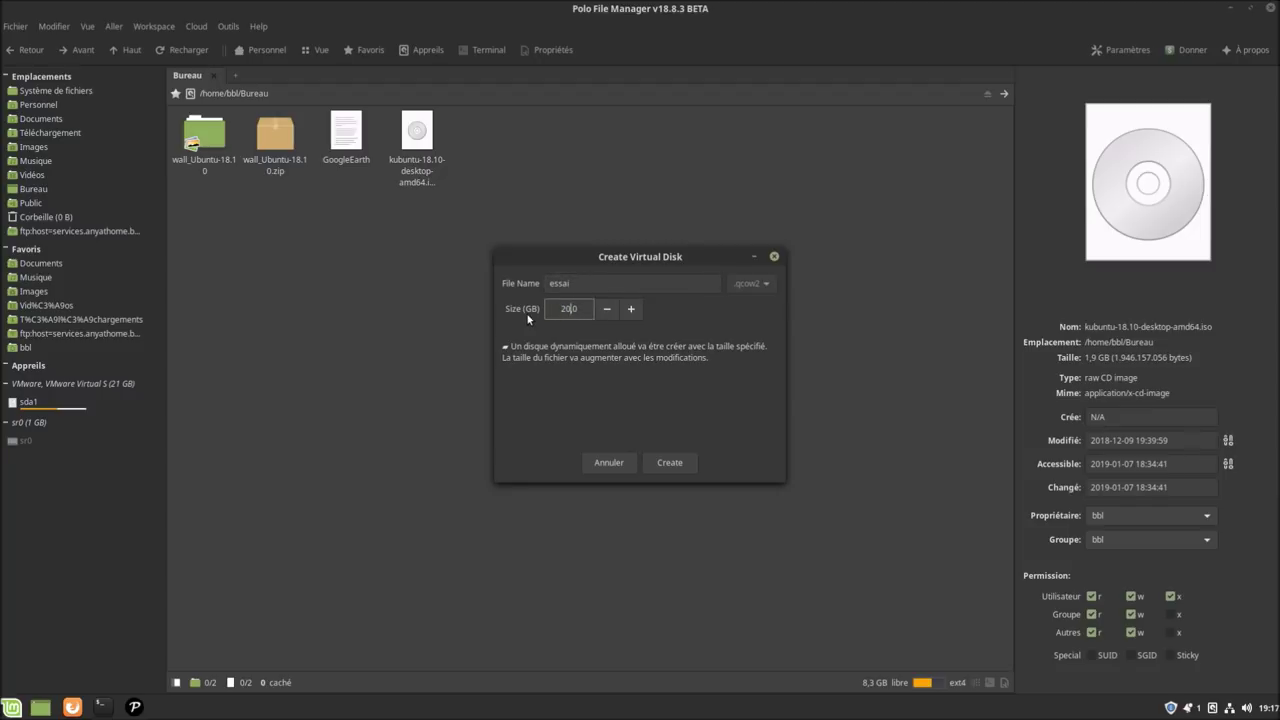
pyautogui.press('BackSpace')
pyautogui.click(661, 464)
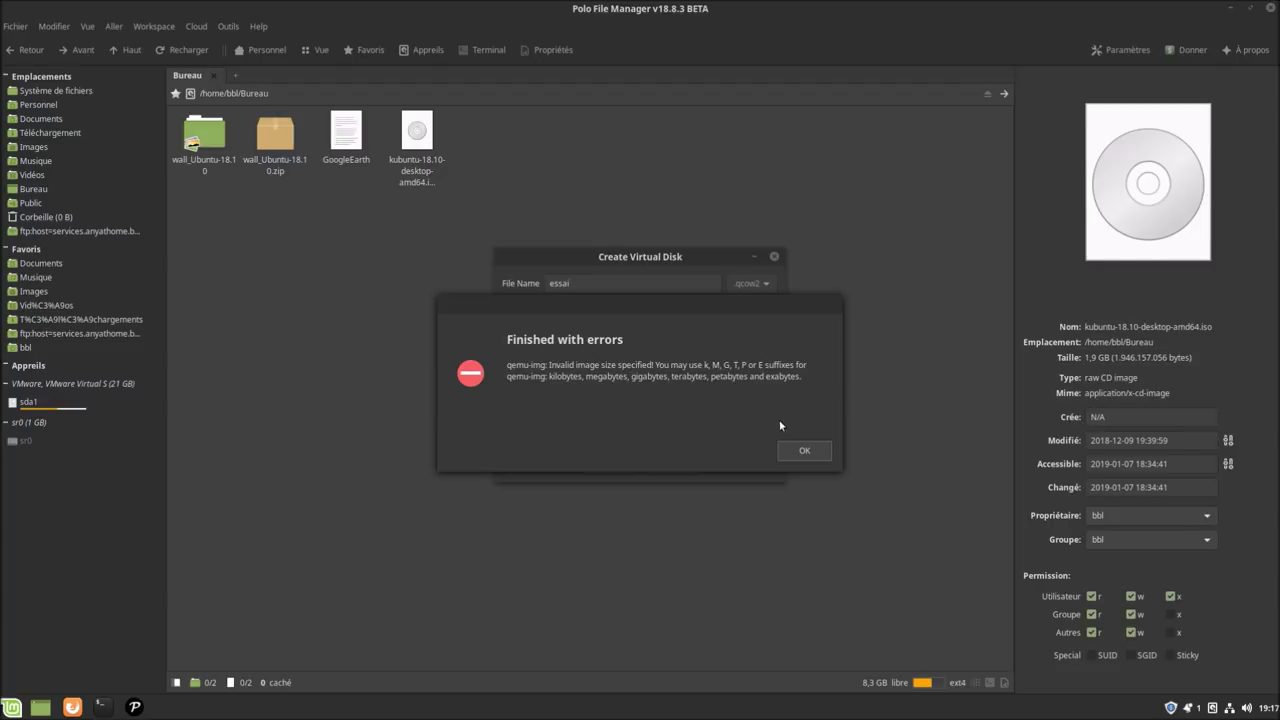
pyautogui.click(805, 452)
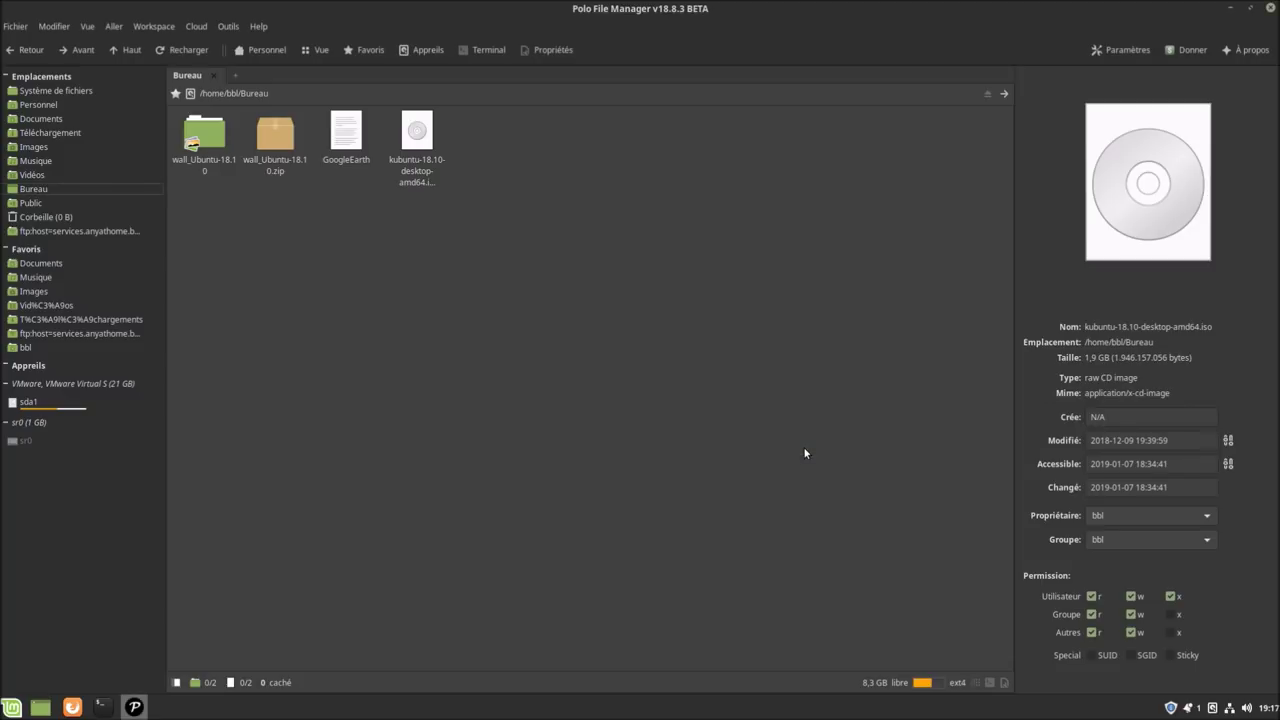
pyautogui.rightClick(446, 318)
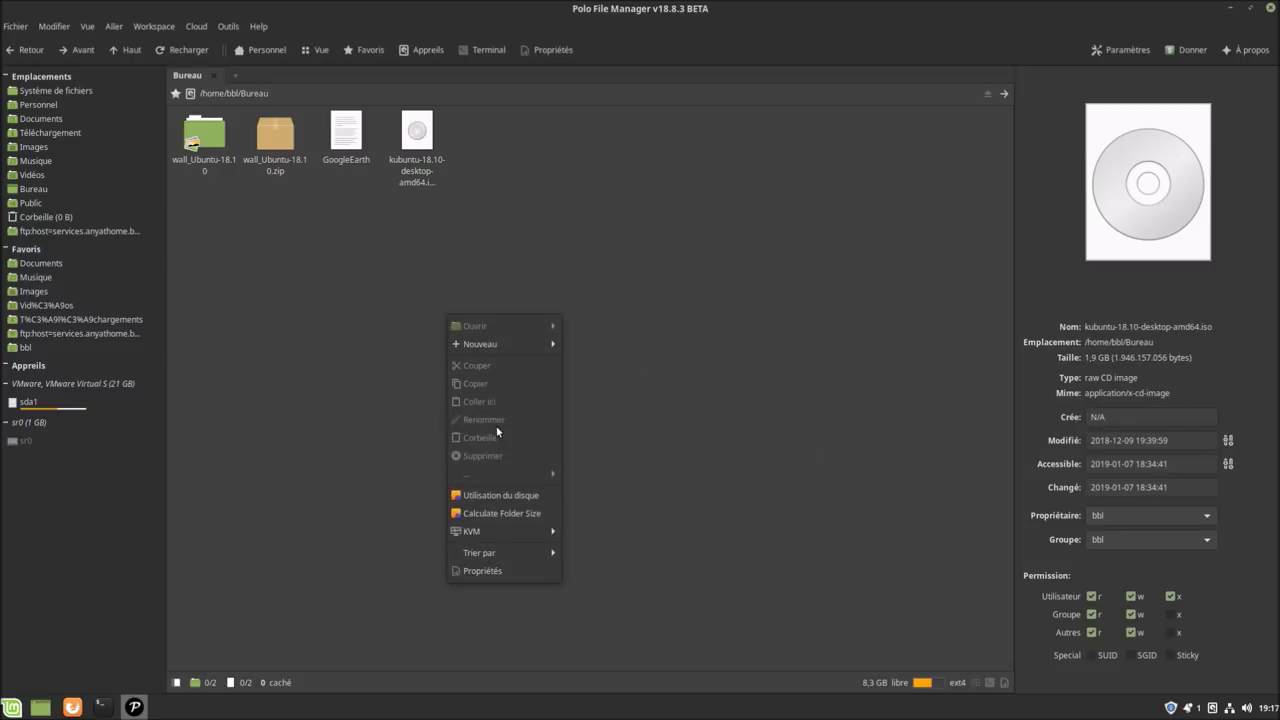
pyautogui.moveTo(545, 531)
pyautogui.click(608, 554)
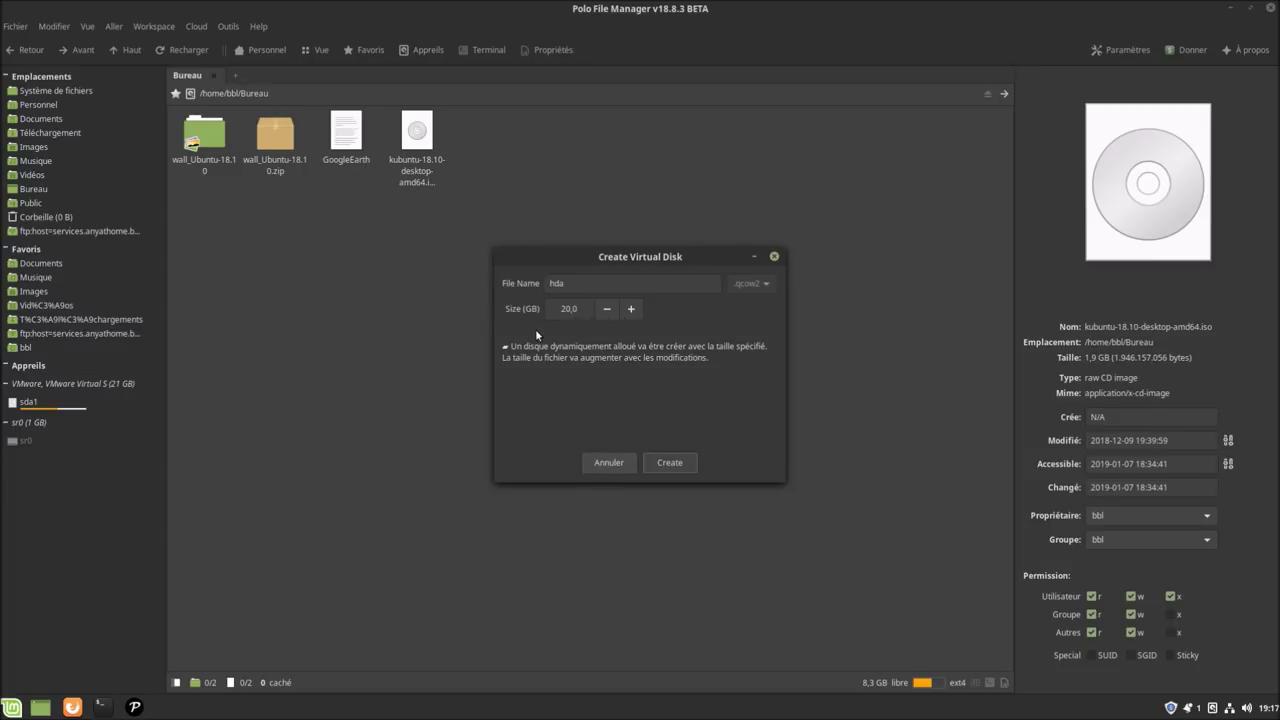
pyautogui.click(605, 463)
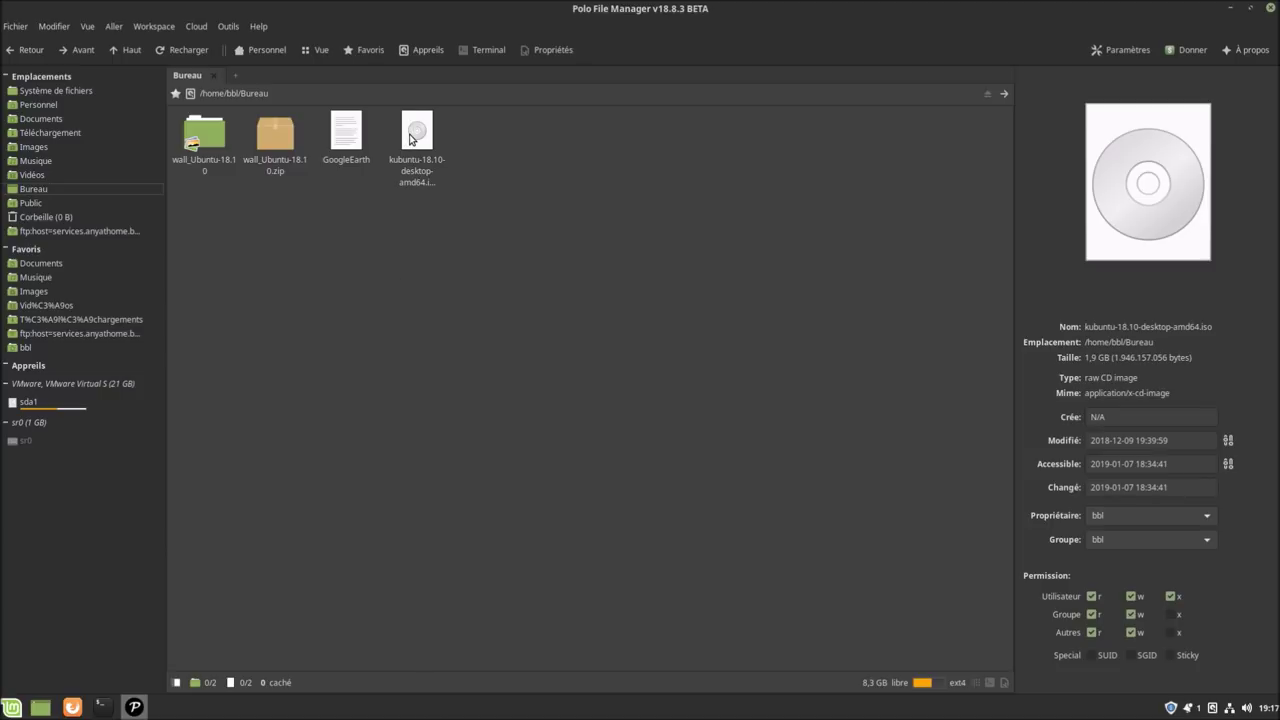
# Try to generate the MD5 checksum of kubuntu-18.10-desktop-amd64.iso, cancel the calculation and close its results.
pyautogui.click(408, 138)
pyautogui.rightClick(412, 138)
pyautogui.moveTo(500, 390)
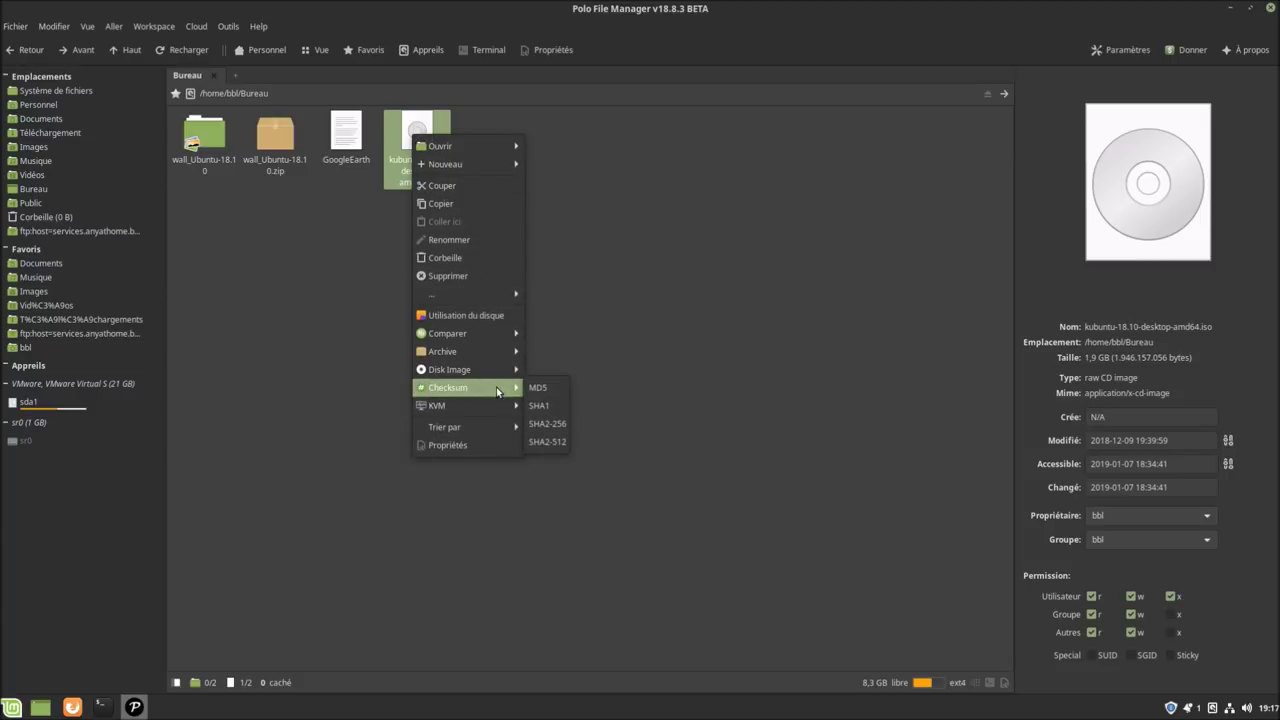
pyautogui.click(547, 391)
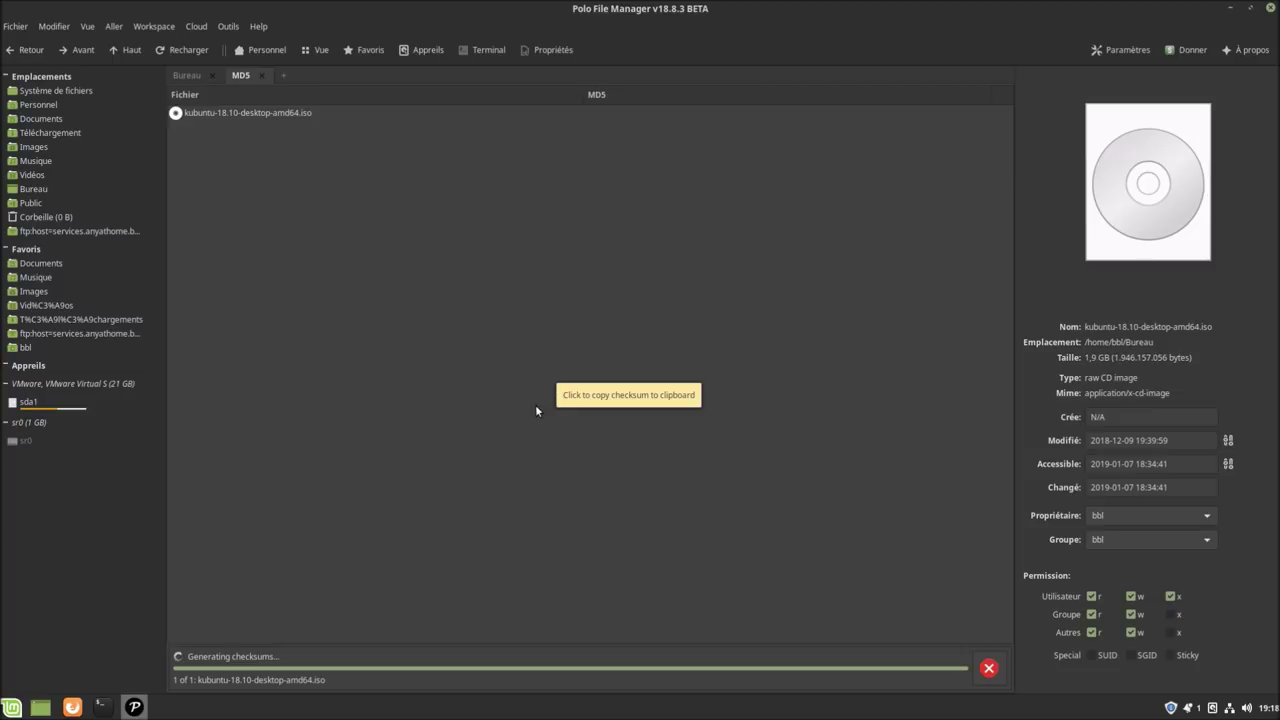
pyautogui.click(986, 669)
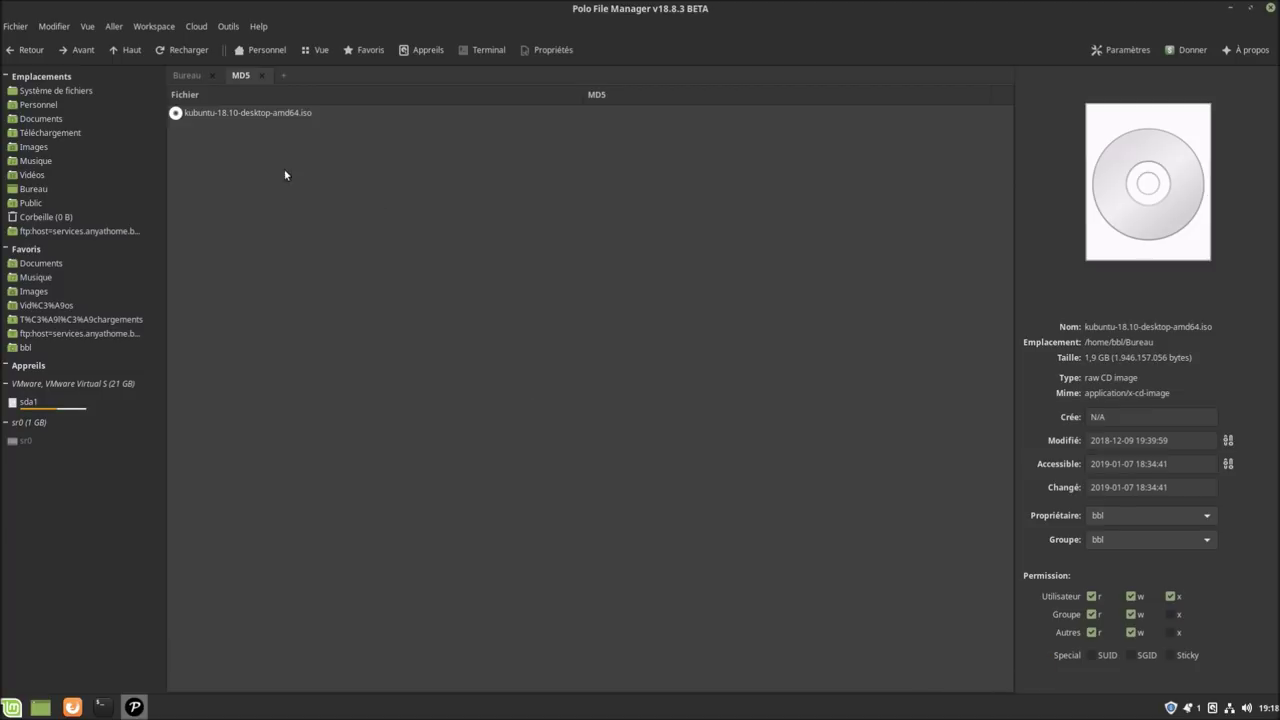
pyautogui.click(262, 76)
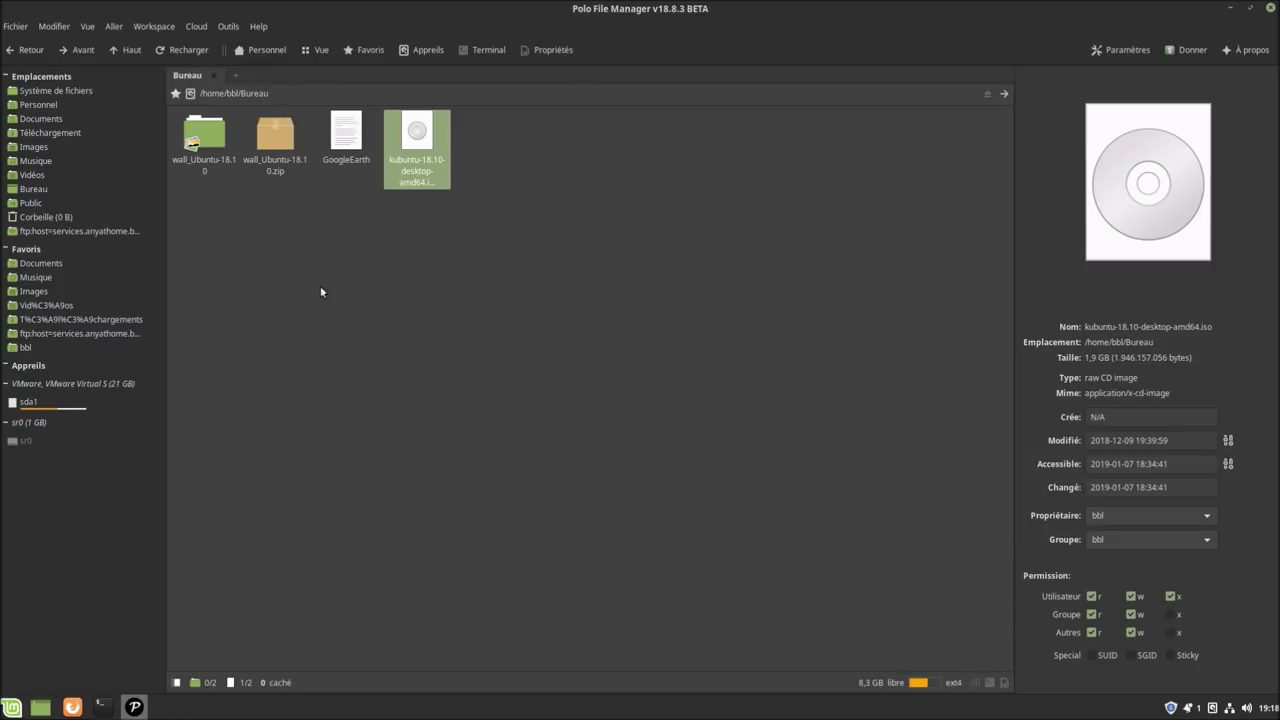
# Try to generate an MD5 checksum for wall_Ubuntu-18.10.zip and close the file manager window.
pyautogui.click(338, 223)
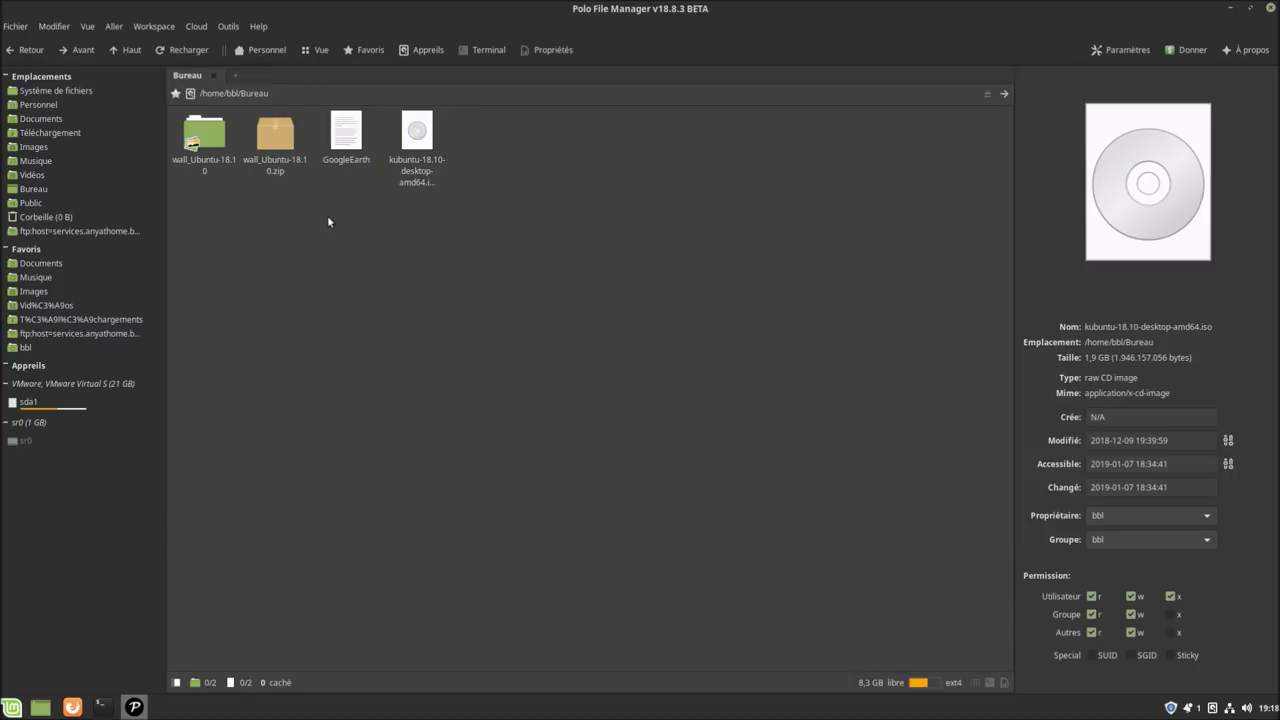
pyautogui.click(266, 138)
pyautogui.rightClick(266, 138)
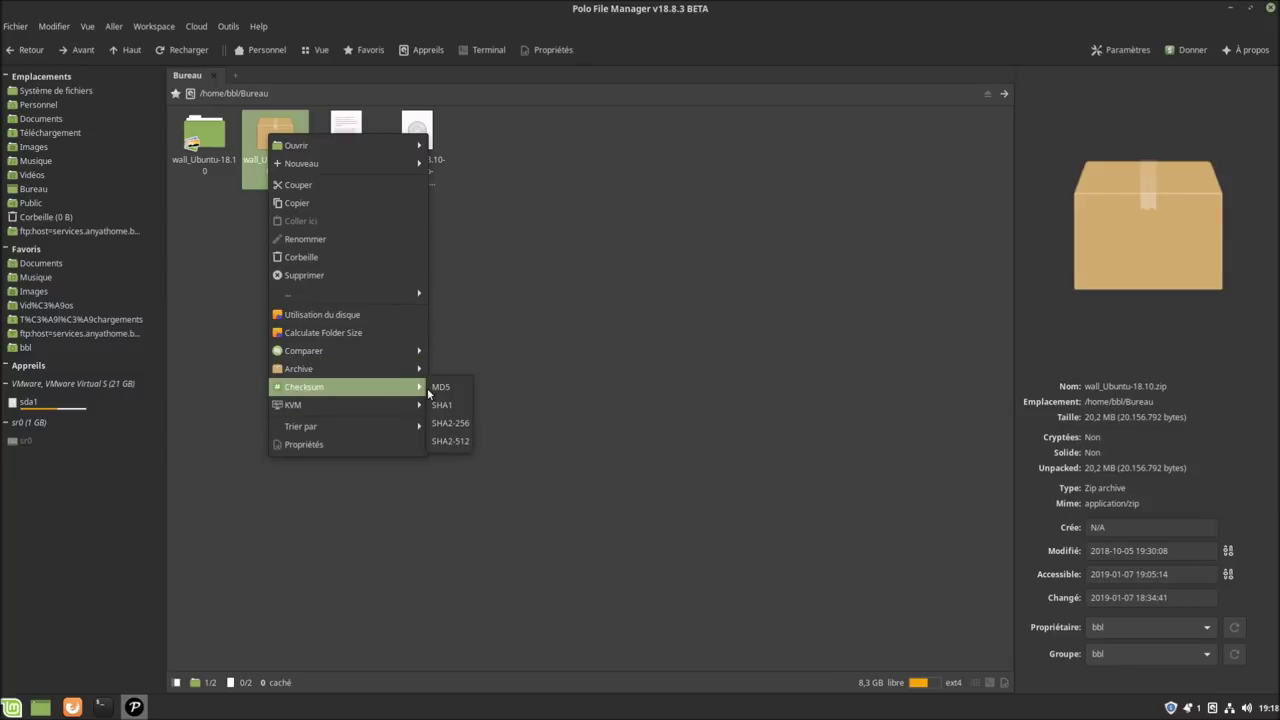
pyautogui.click(452, 390)
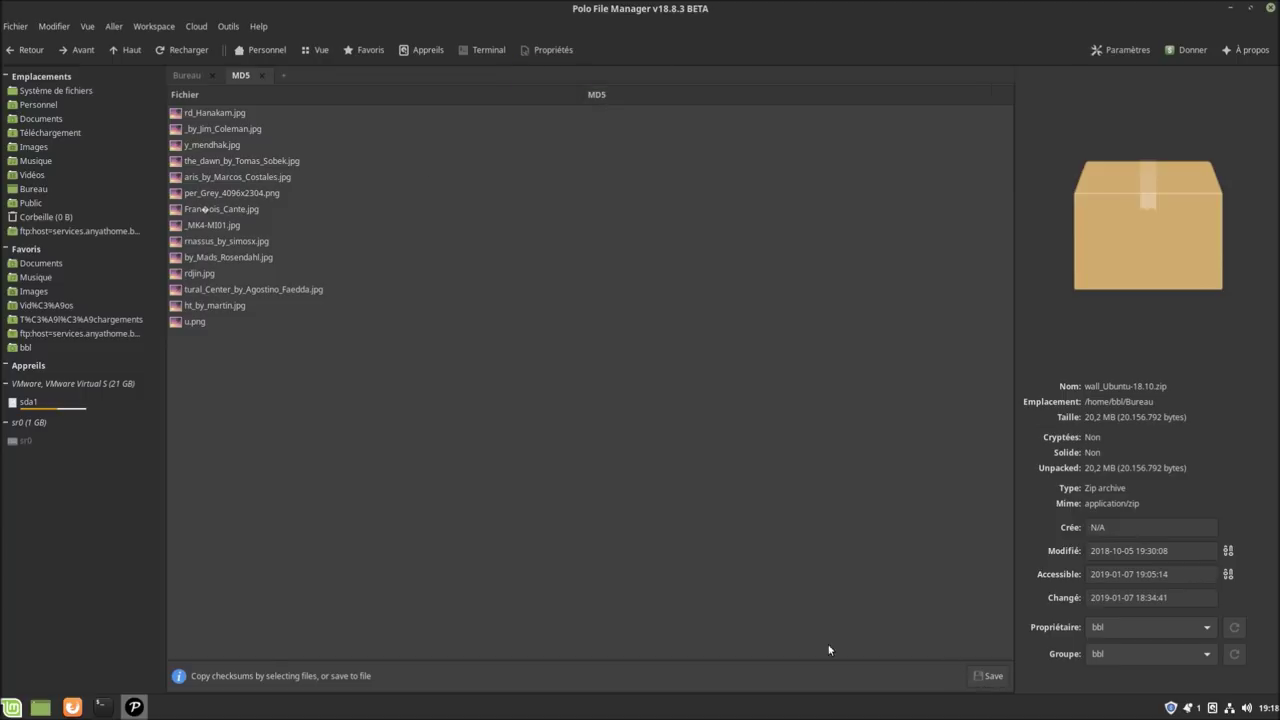
pyautogui.click(1272, 10)
pyautogui.click(804, 355)
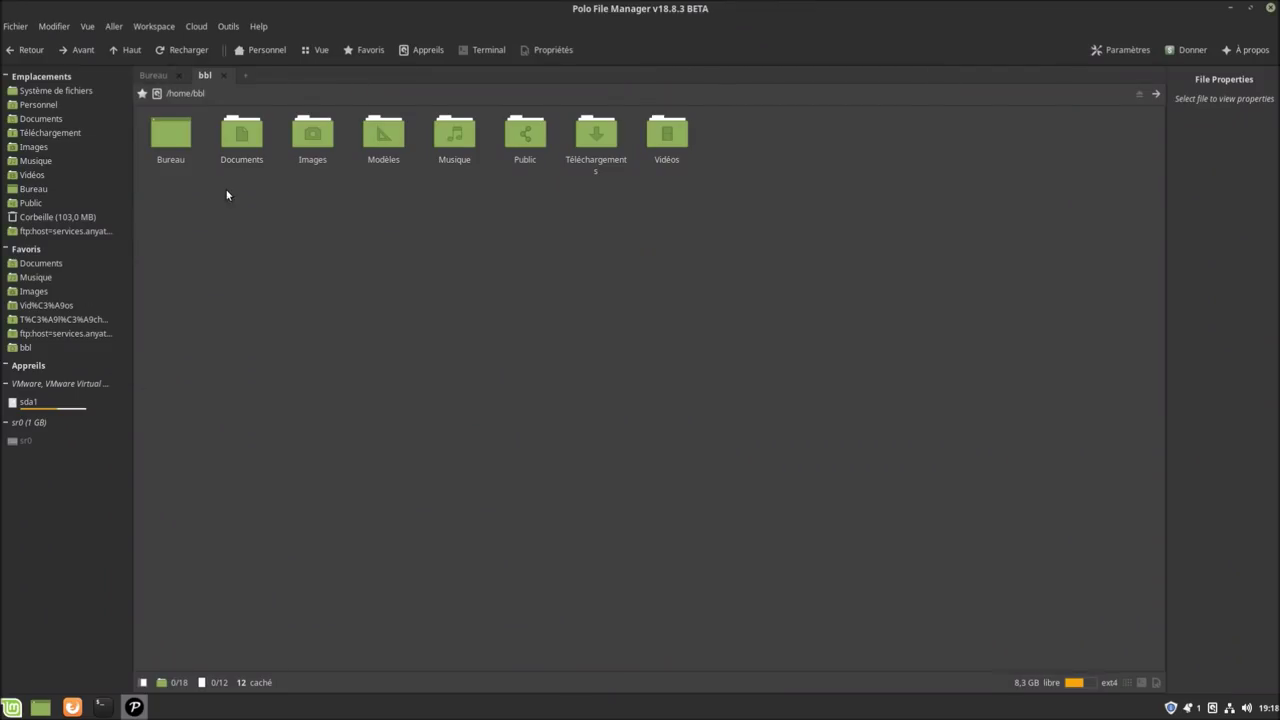
# Go to the Bureau folder and generate the MD5 checksum of the GoogleEarth file.
pyautogui.doubleClick(172, 138)
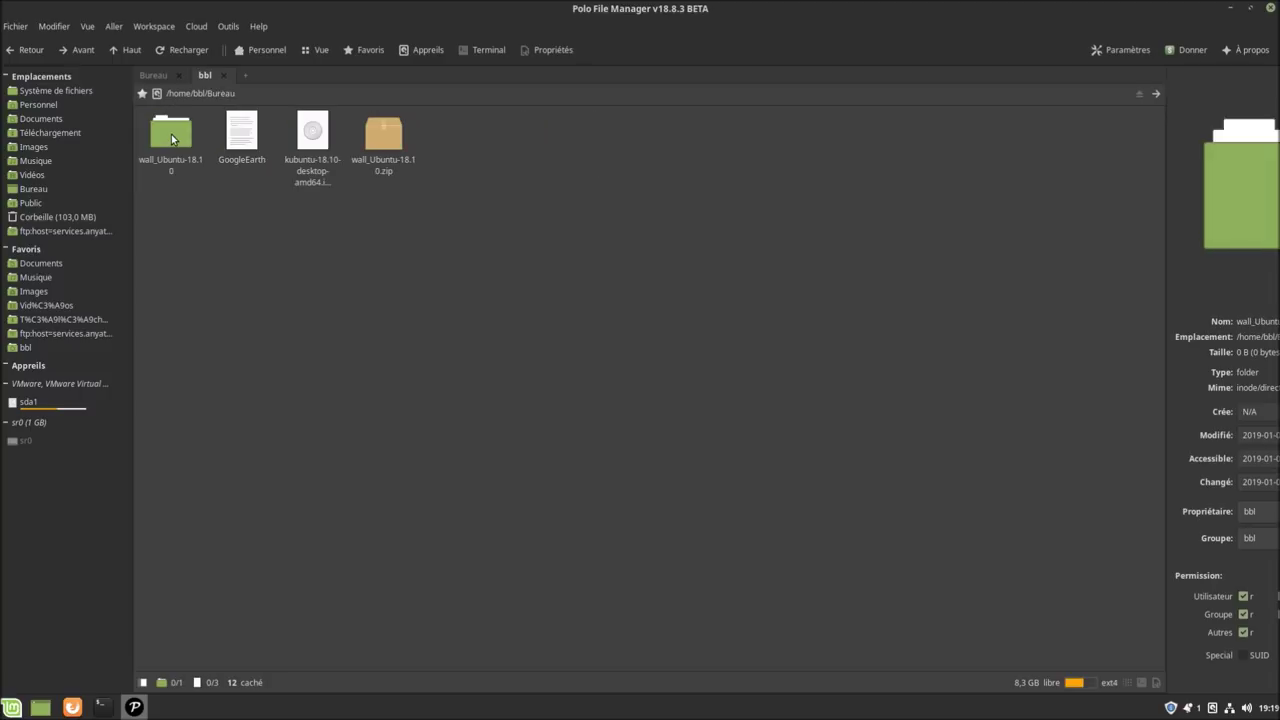
pyautogui.click(237, 120)
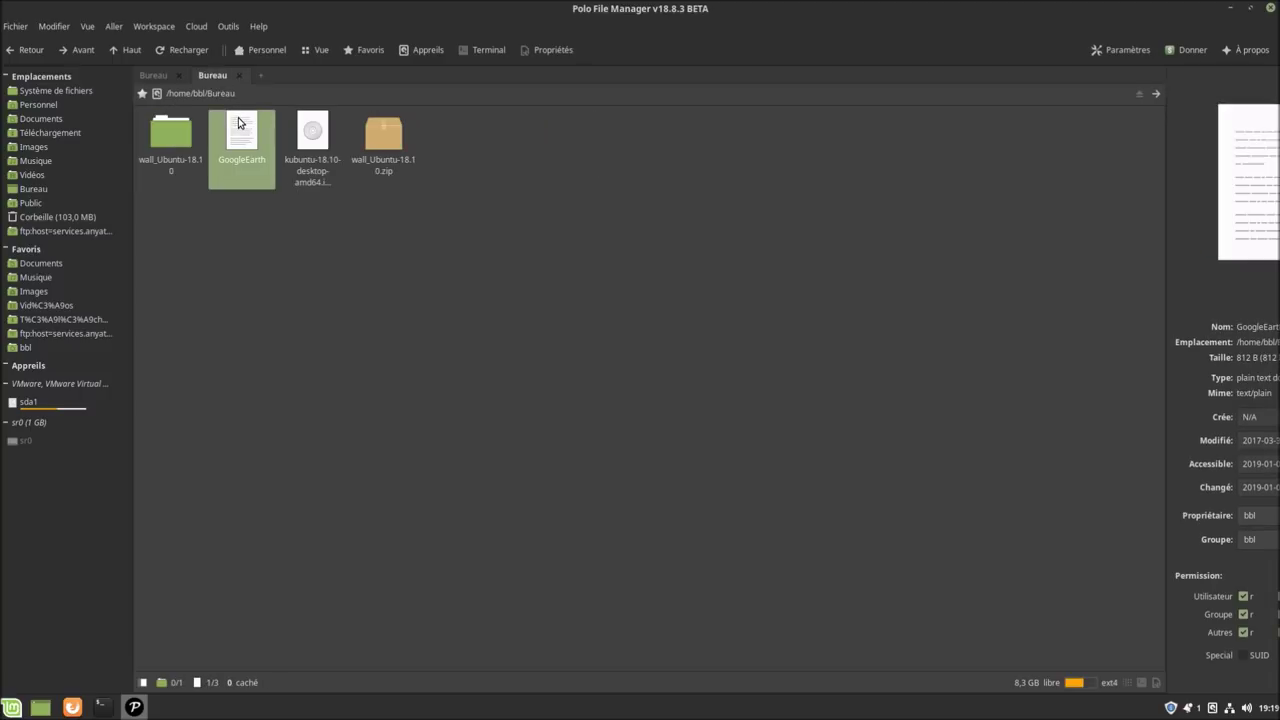
pyautogui.rightClick(238, 120)
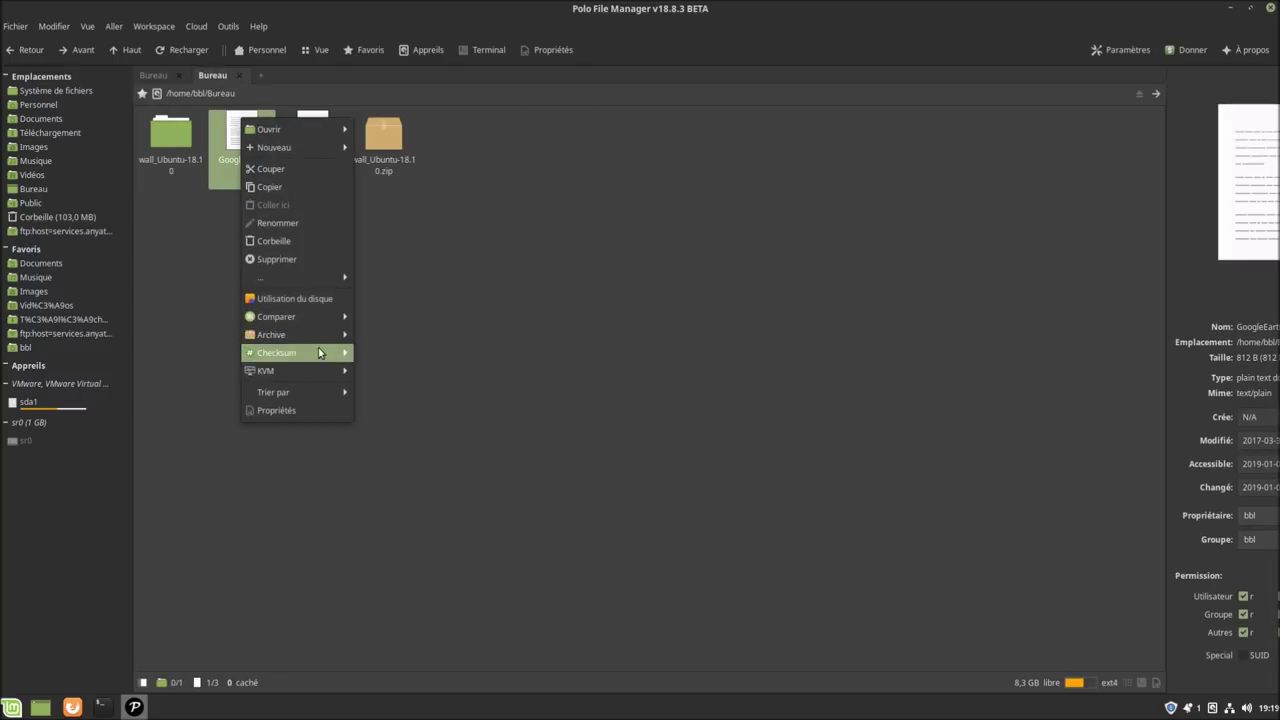
pyautogui.moveTo(327, 358)
pyautogui.click(390, 355)
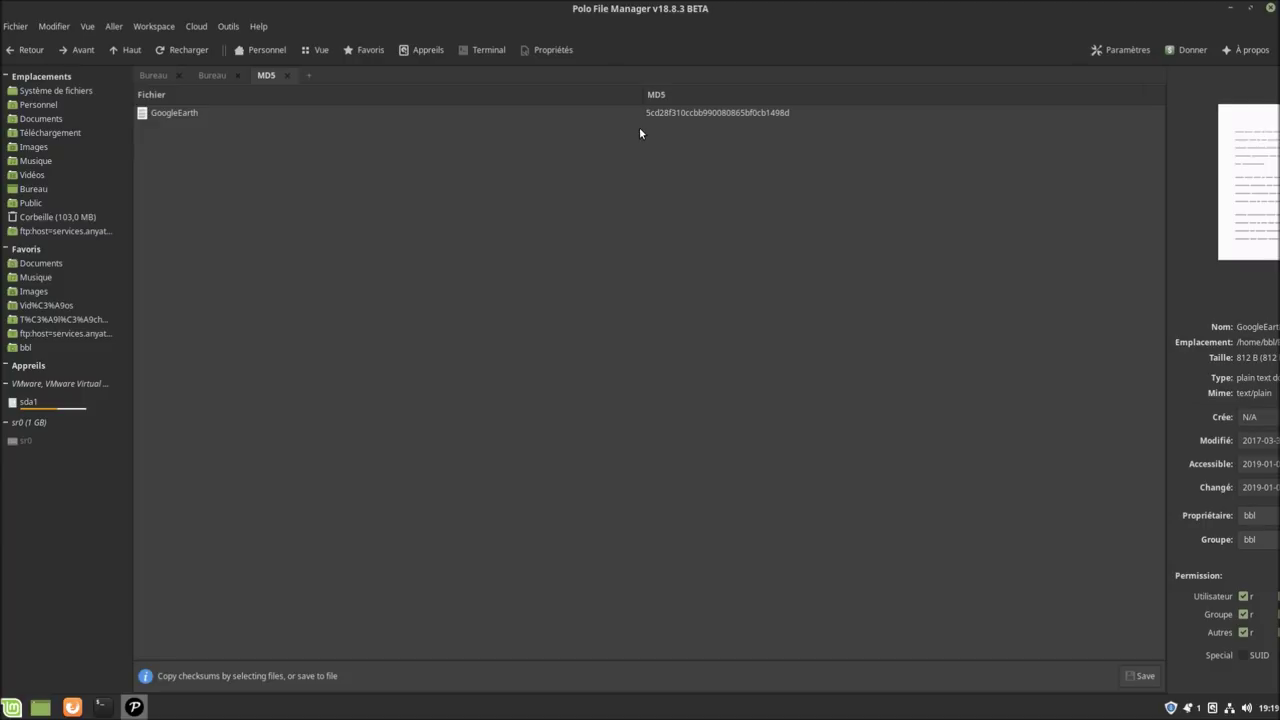
# Save the MD5 checksum as GoogleEarth.md5 in the Bureau folder and close the results and the duplicate Bureau view.
pyautogui.click(1142, 678)
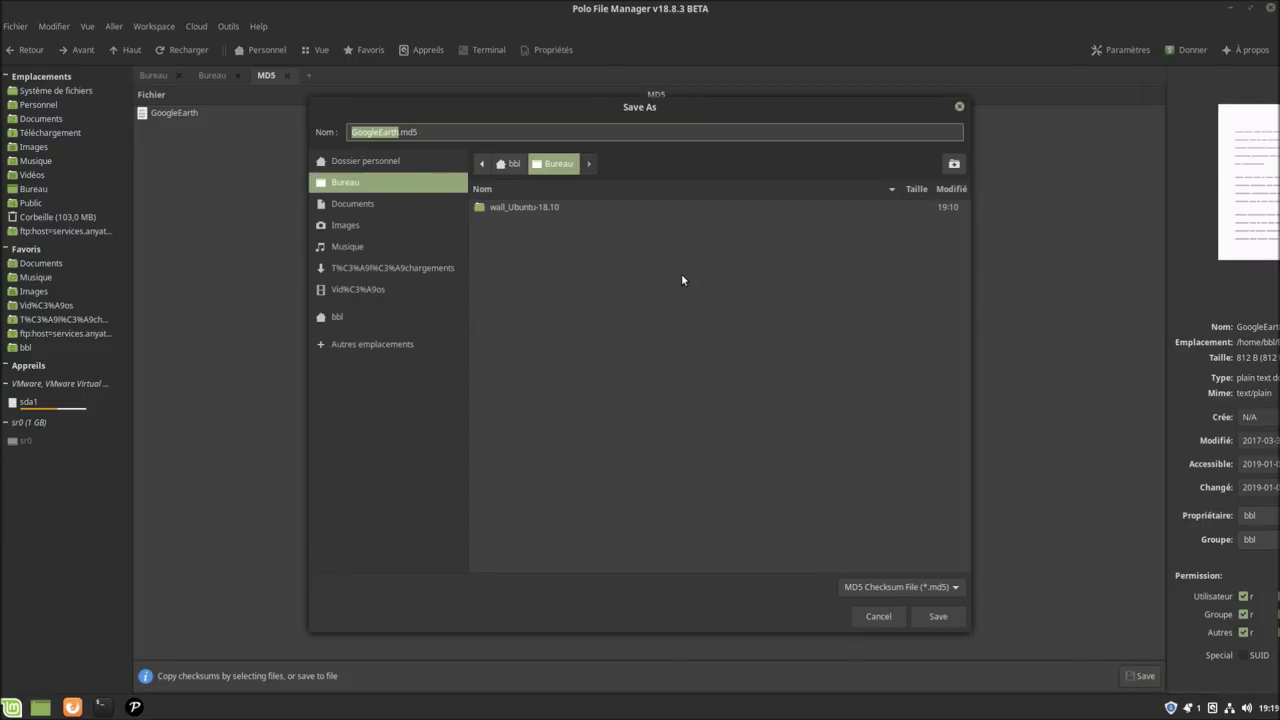
pyautogui.click(935, 617)
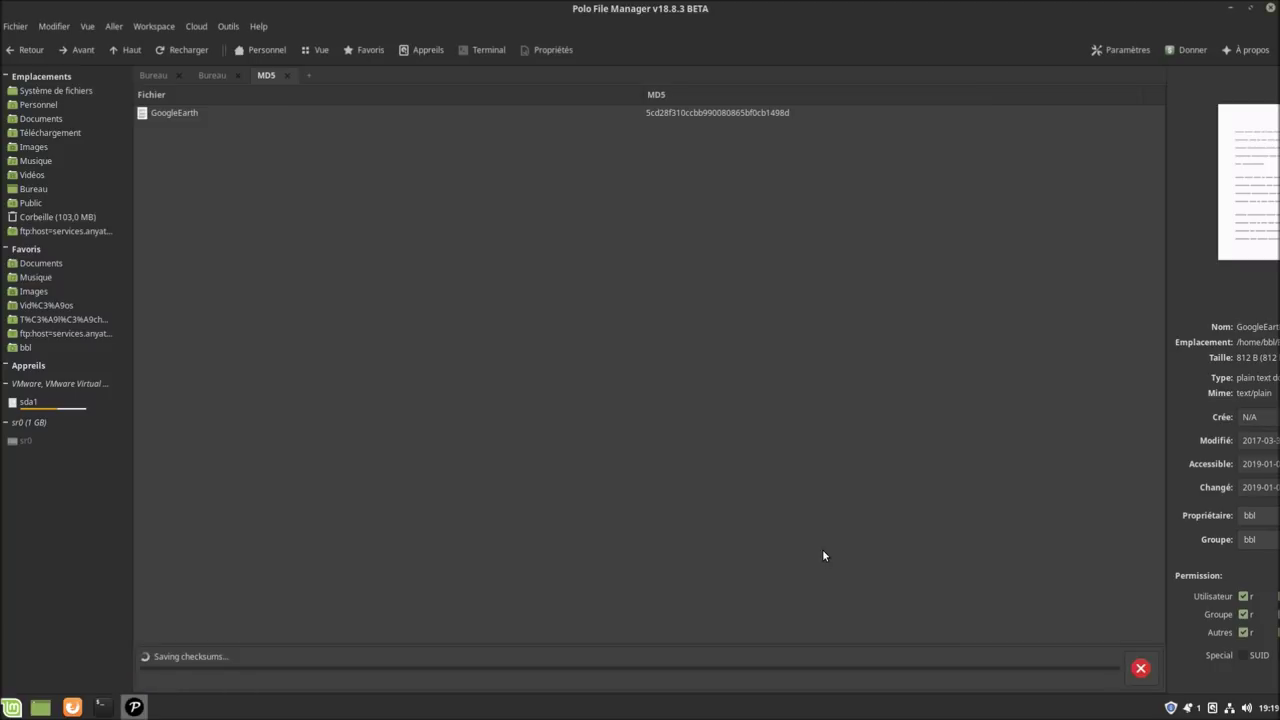
pyautogui.click(43, 192)
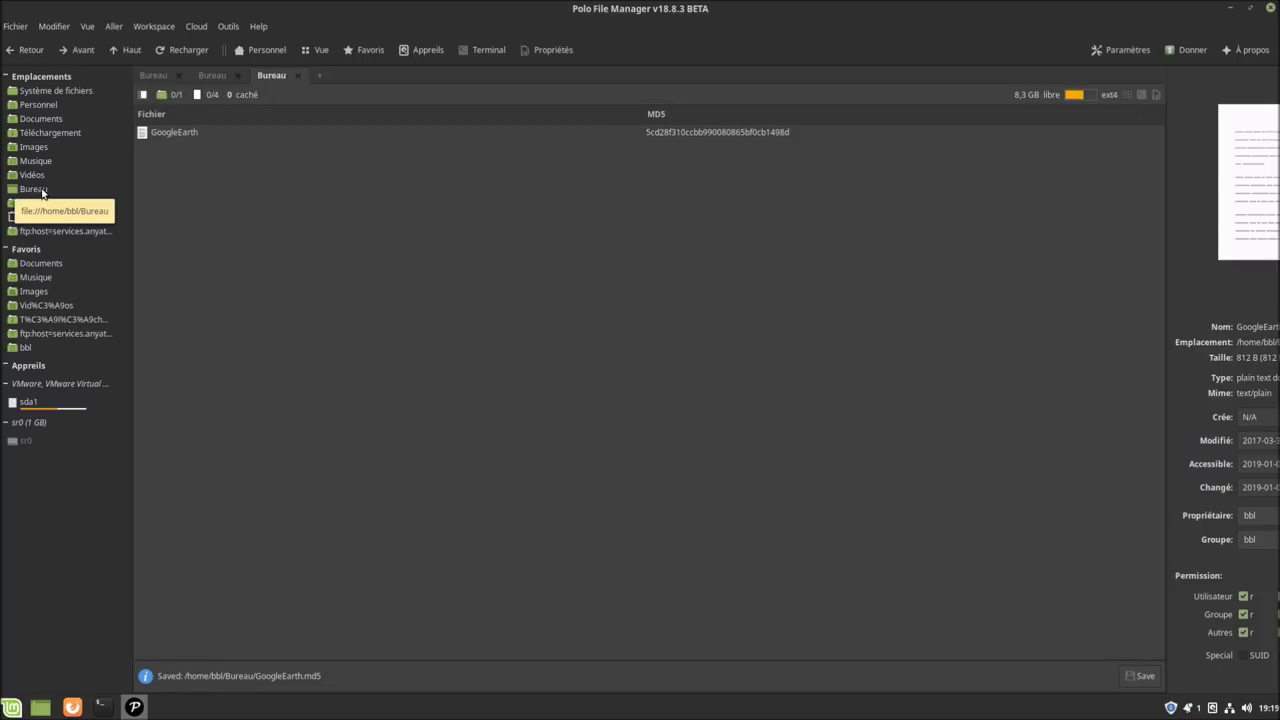
pyautogui.click(297, 75)
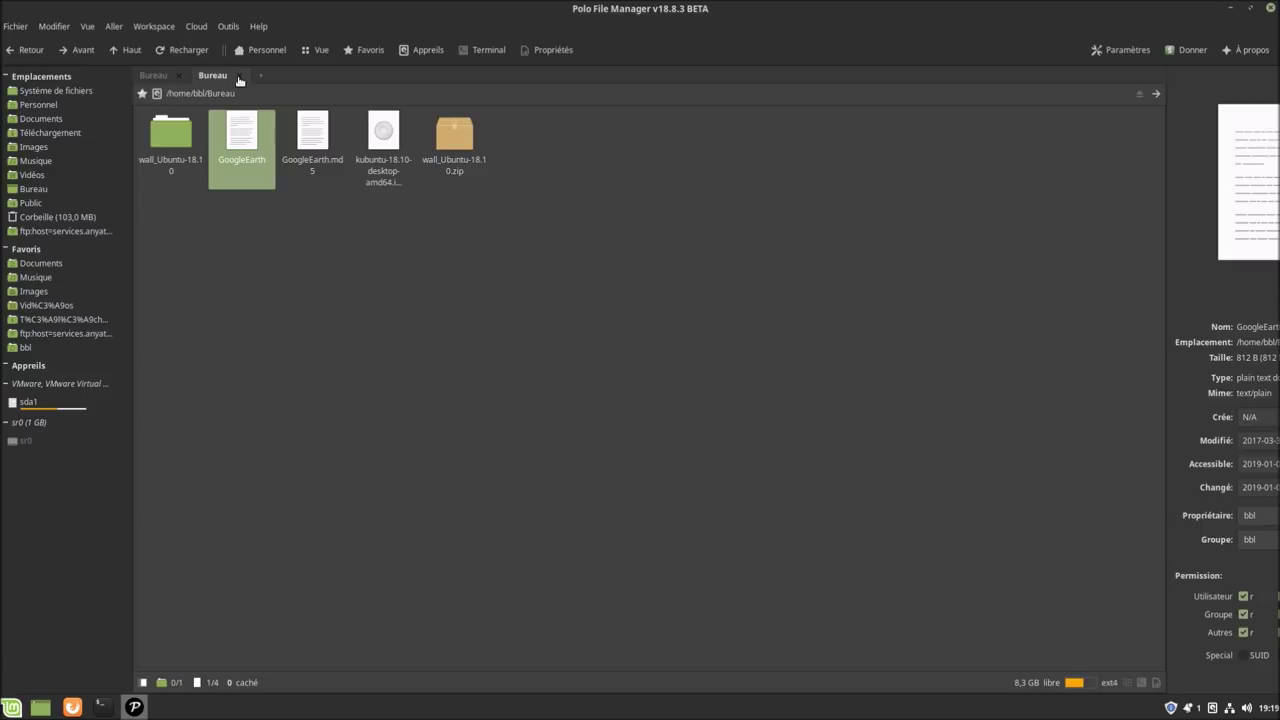
pyautogui.click(240, 76)
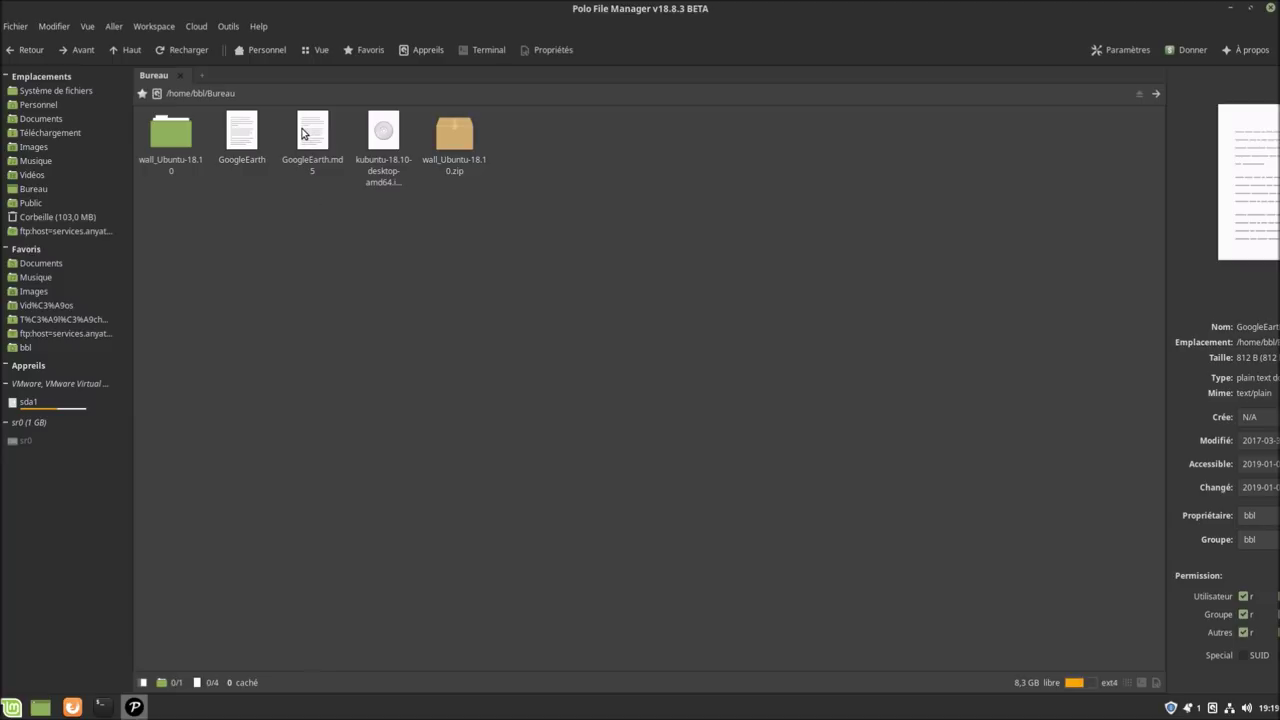
# Verify the GoogleEarth file against GoogleEarth.md5 and close the verification results.
pyautogui.doubleClick(308, 136)
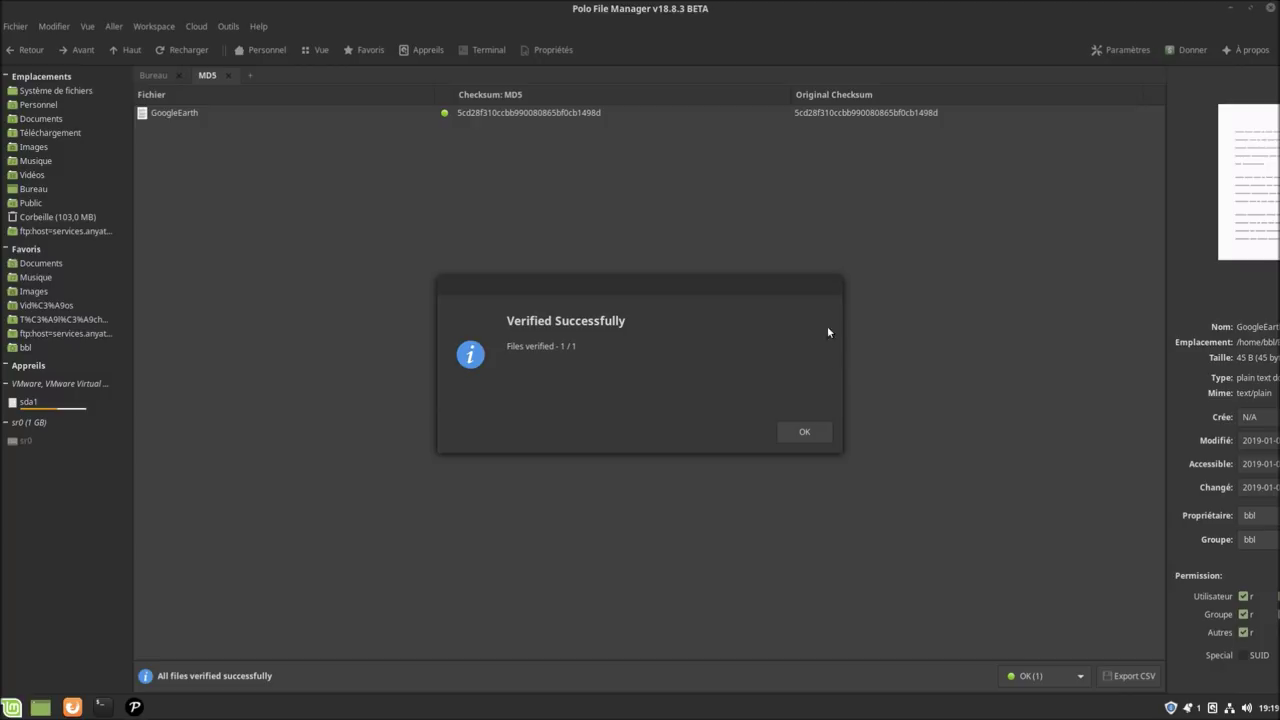
pyautogui.click(806, 431)
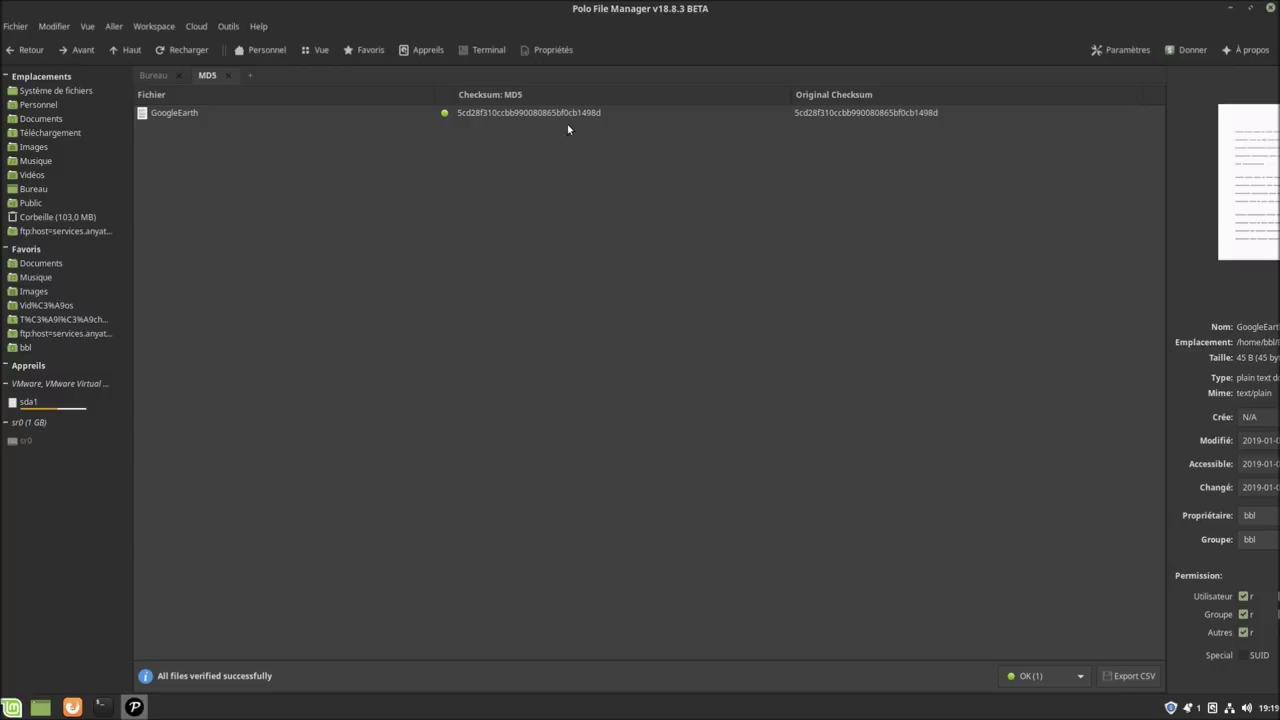
pyautogui.click(228, 76)
# Generate the SHA2-512 checksum of GoogleEarth.md5 and widen the file properties pane to show its full contents.
pyautogui.rightClick(313, 146)
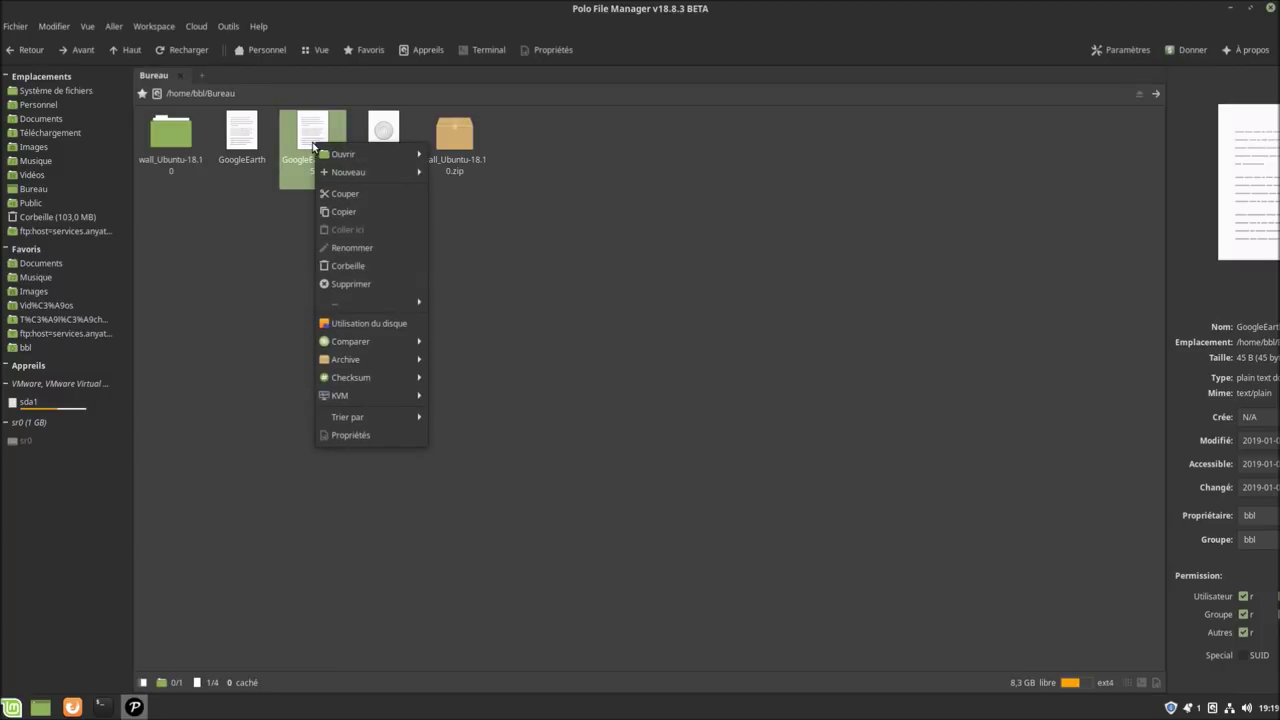
pyautogui.moveTo(402, 359)
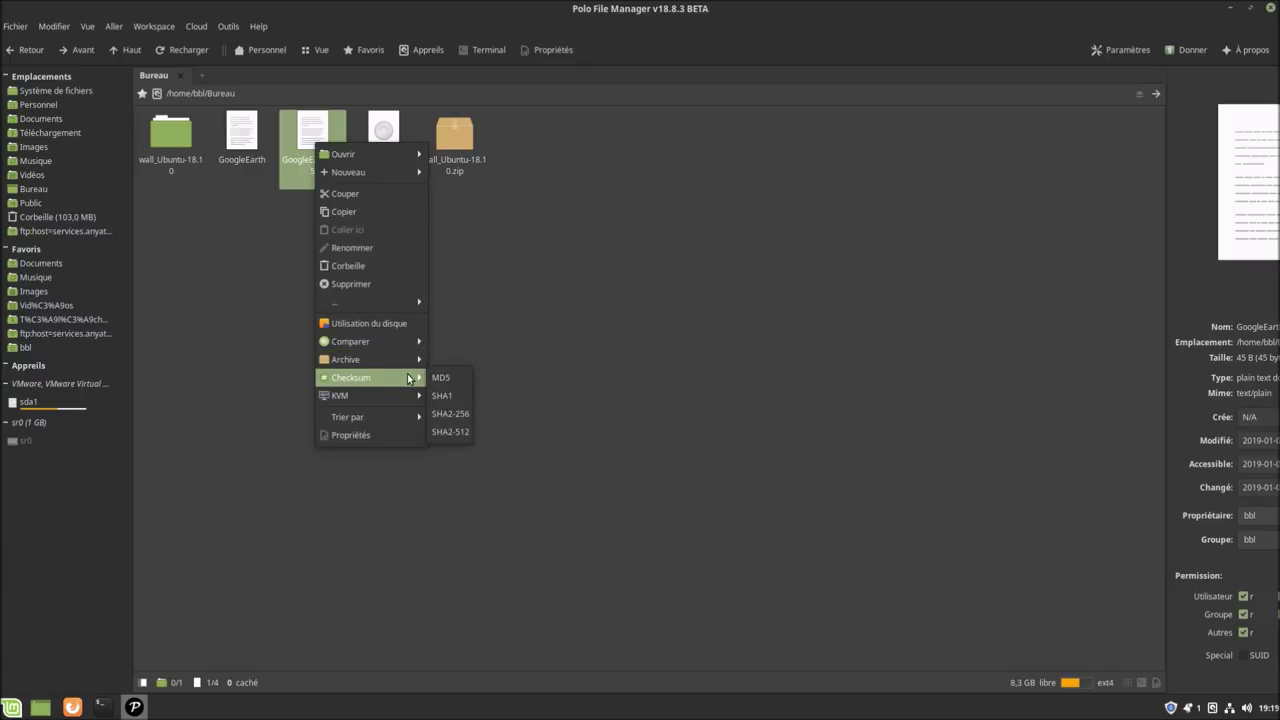
pyautogui.click(451, 431)
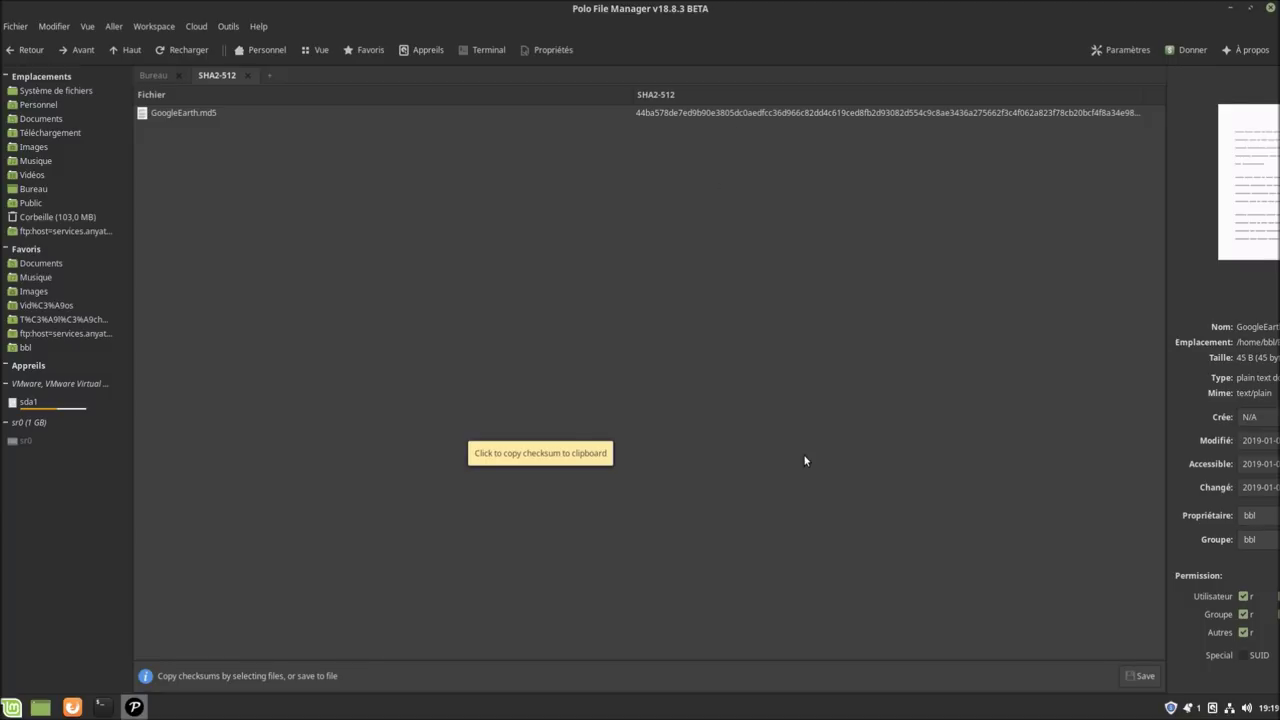
pyautogui.moveTo(1166, 317); pyautogui.dragTo(961, 284)
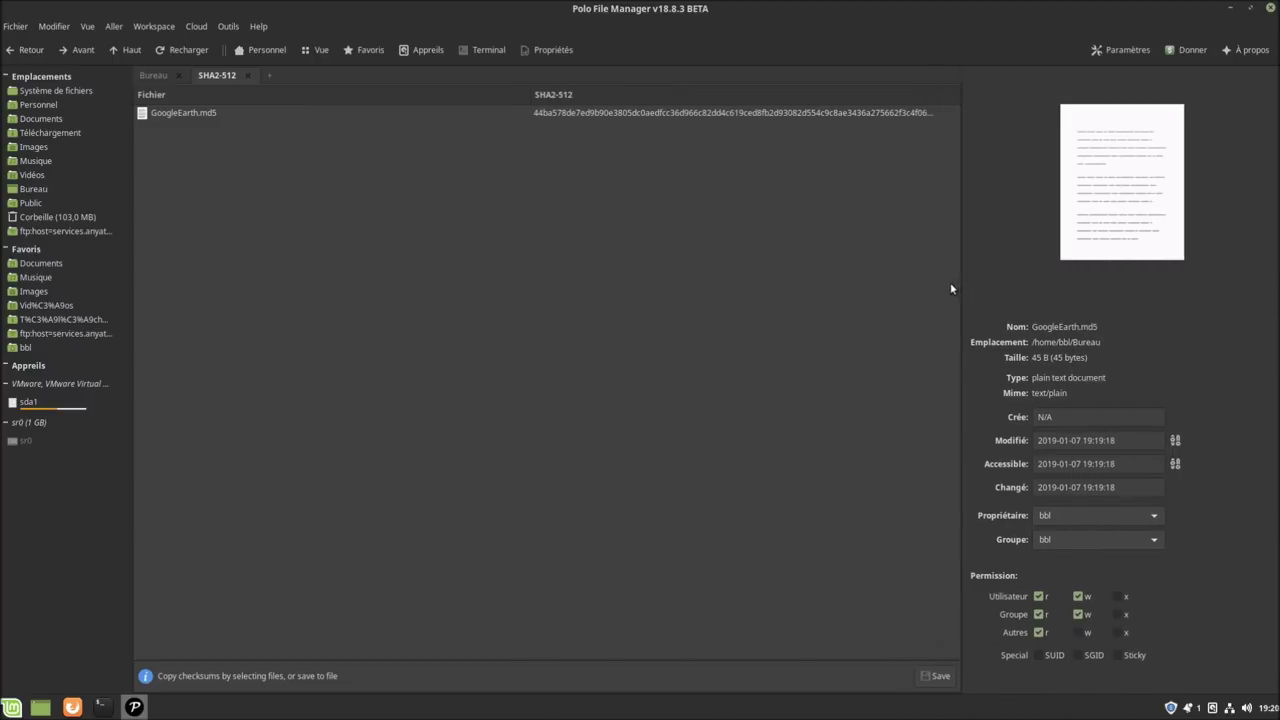
# Save the SHA2-512 checksum as GoogleEarth.md5.sha512 in the Bureau folder and close the checksum results.
pyautogui.click(936, 676)
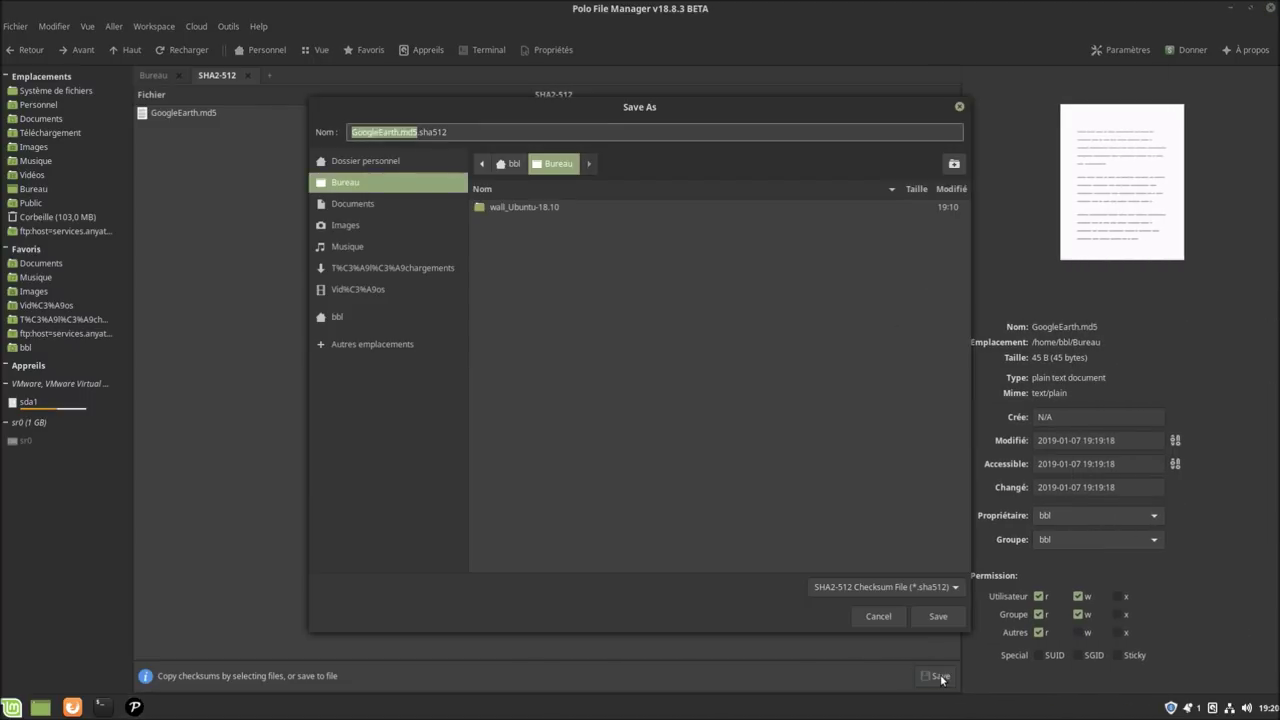
pyautogui.click(932, 617)
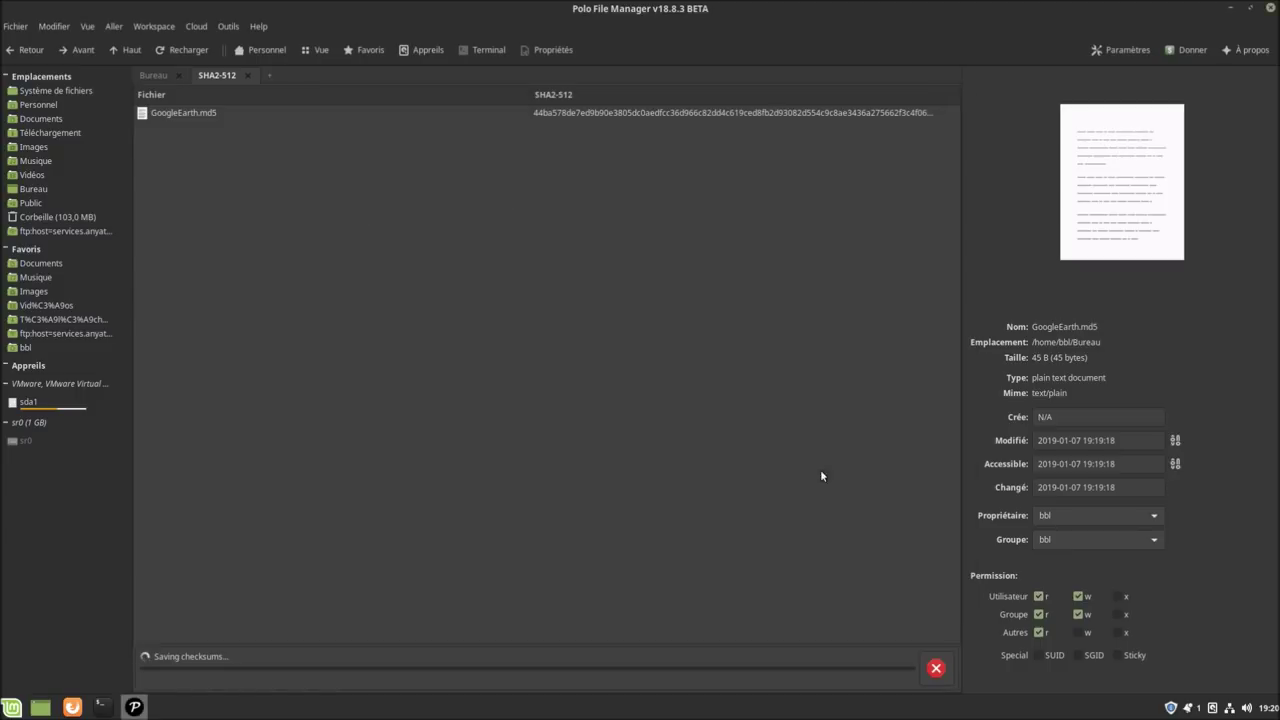
pyautogui.click(248, 75)
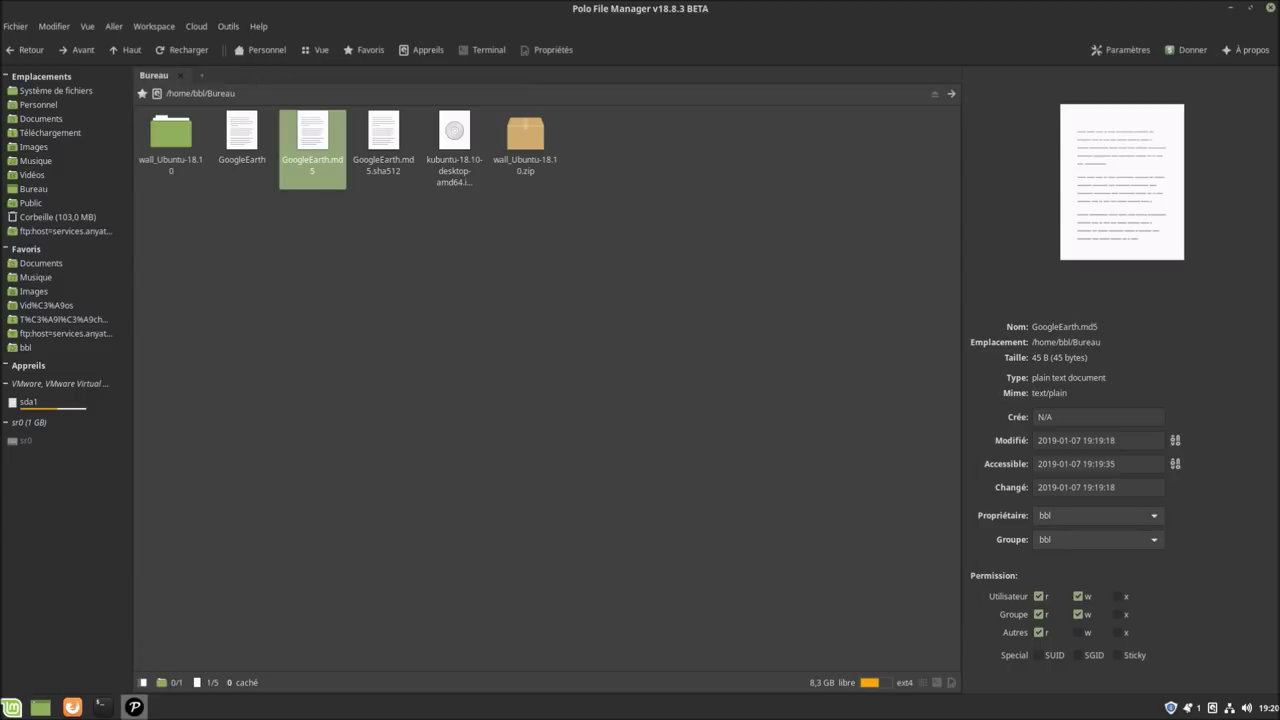
# Verify GoogleEarth.md5 against GoogleEarth.md5.sha512 and close the verification results.
pyautogui.doubleClick(380, 151)
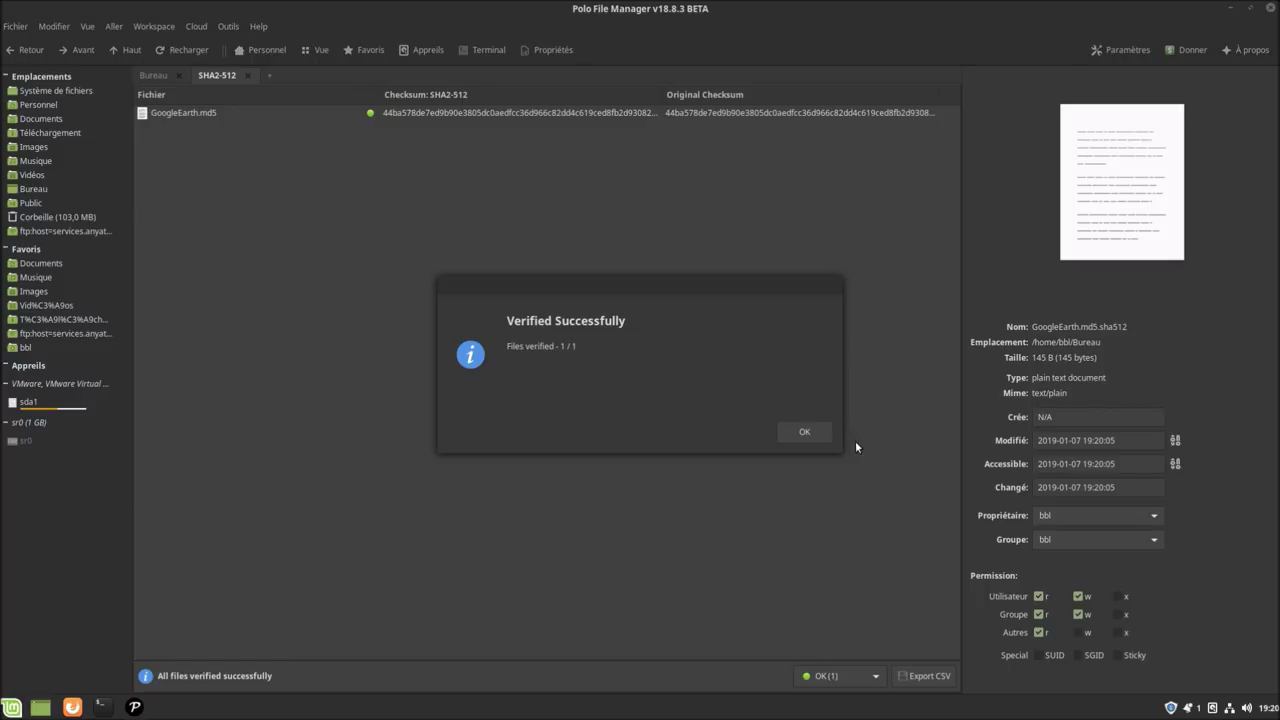
pyautogui.click(804, 431)
pyautogui.click(248, 75)
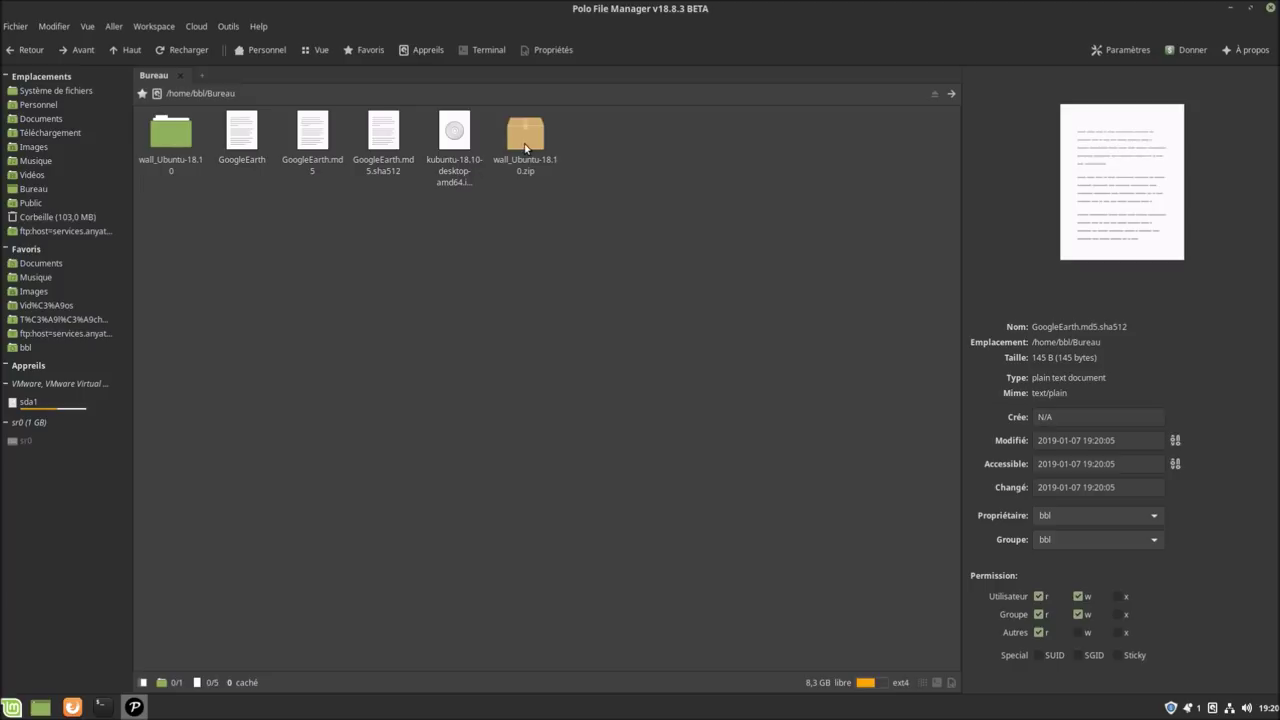
# Generate the MD5 checksum of the wall_Ubuntu-18.10.zip archive in the Bureau folder.
pyautogui.click(526, 145)
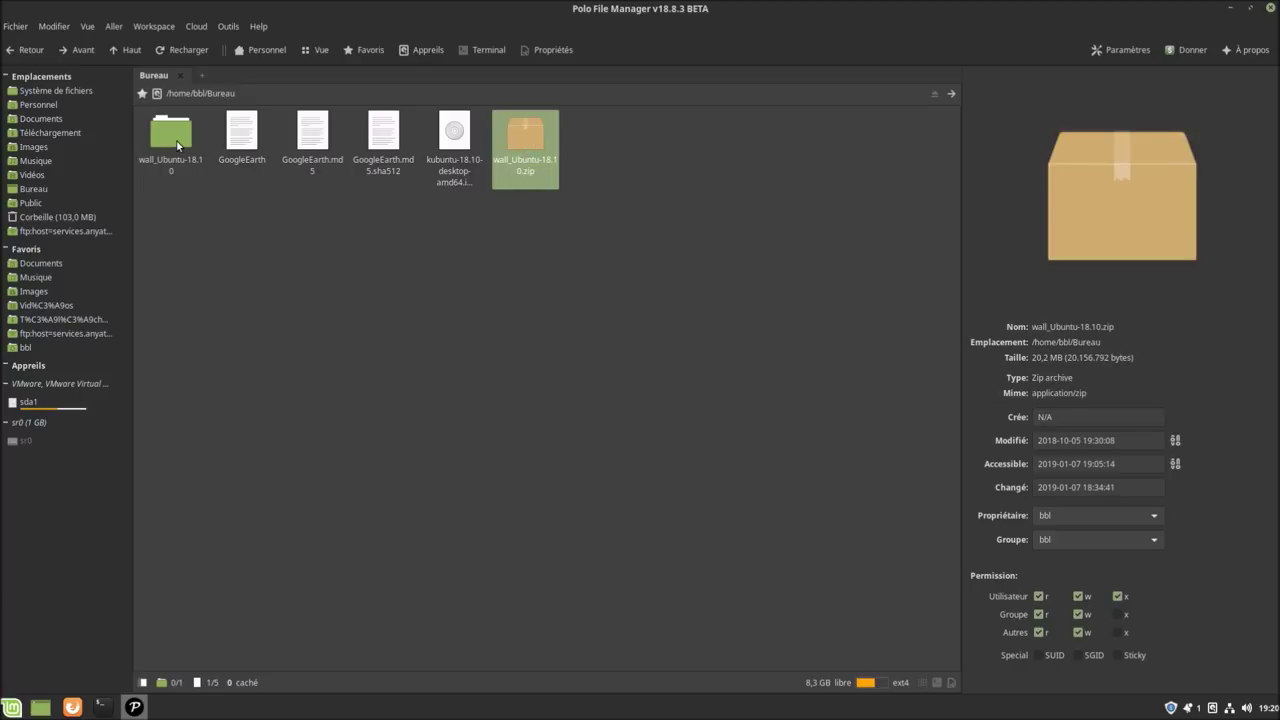
pyautogui.rightClick(538, 140)
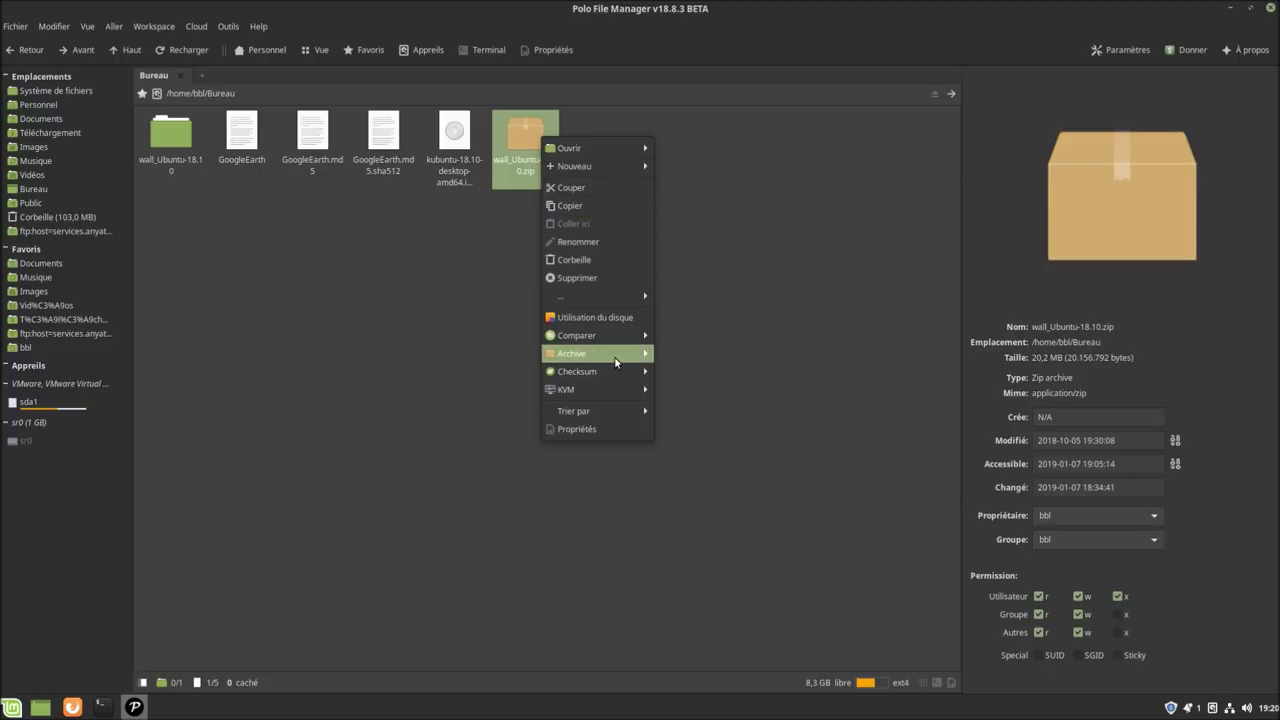
pyautogui.moveTo(622, 376)
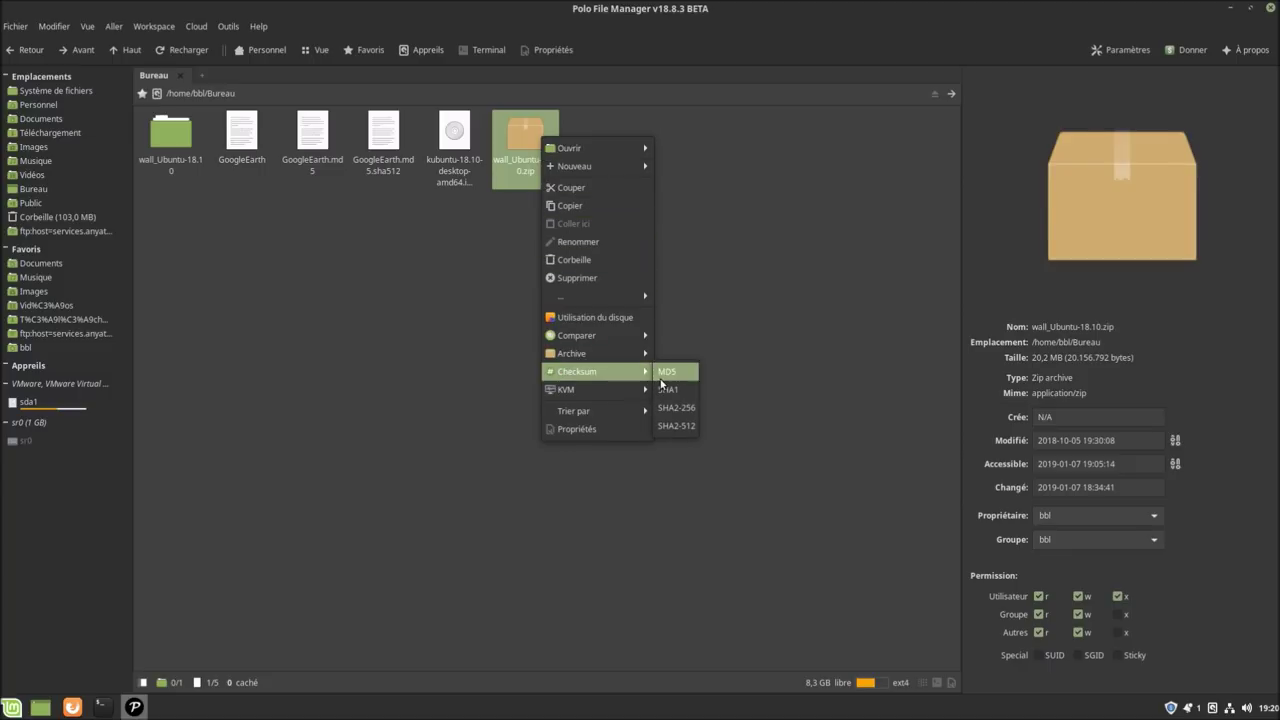
pyautogui.click(667, 373)
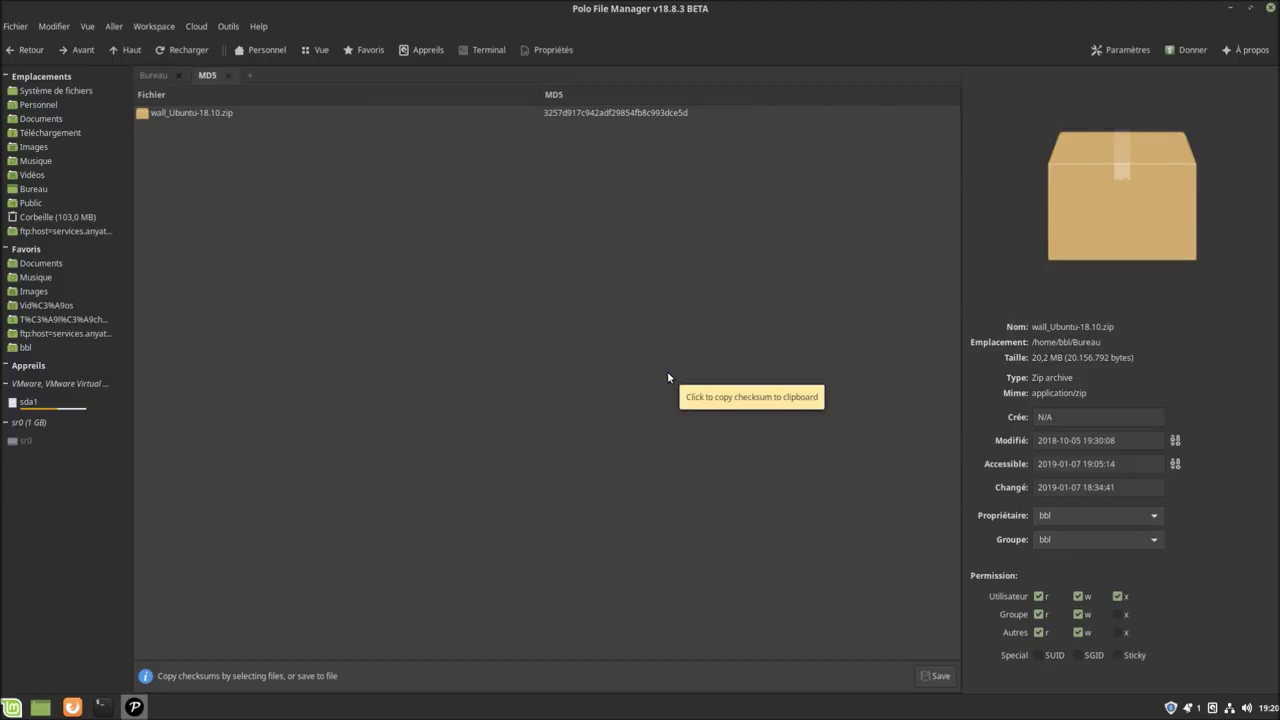
# Save the MD5 checksum as wall_Ubuntu-18.10.zip.md5 in the Bureau folder and close the checksum results.
pyautogui.click(932, 676)
pyautogui.click(938, 616)
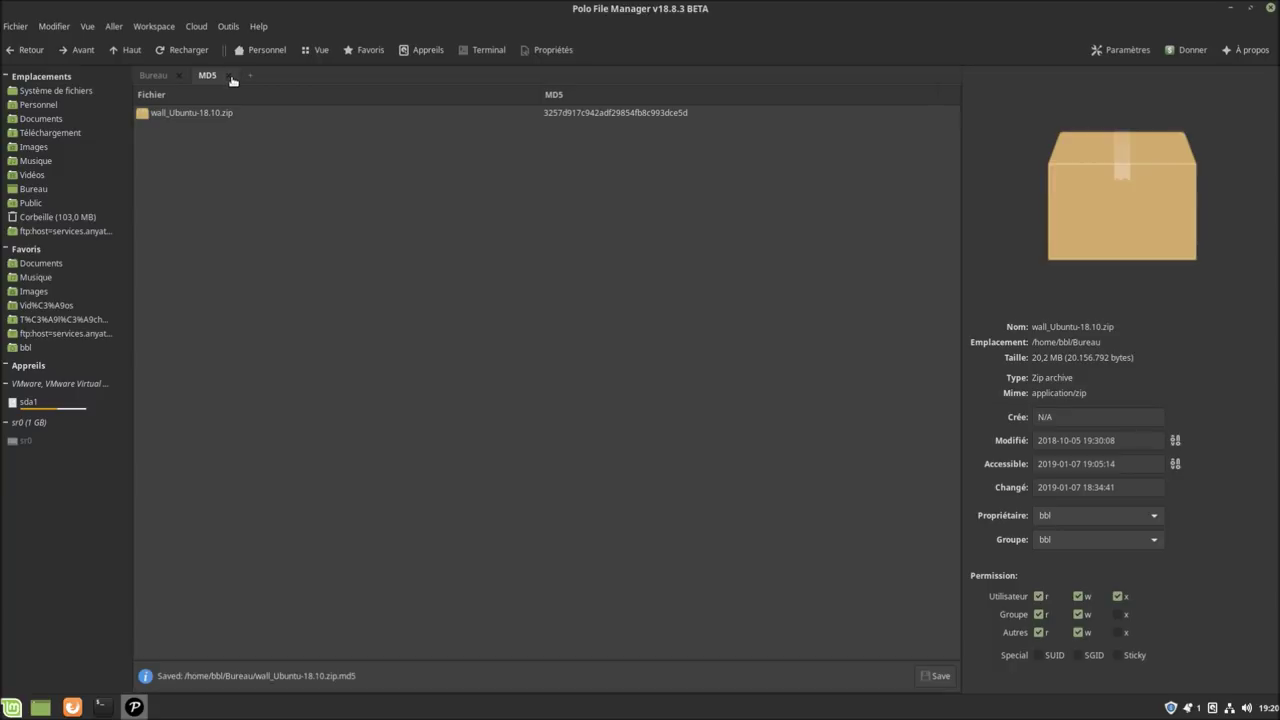
pyautogui.click(228, 76)
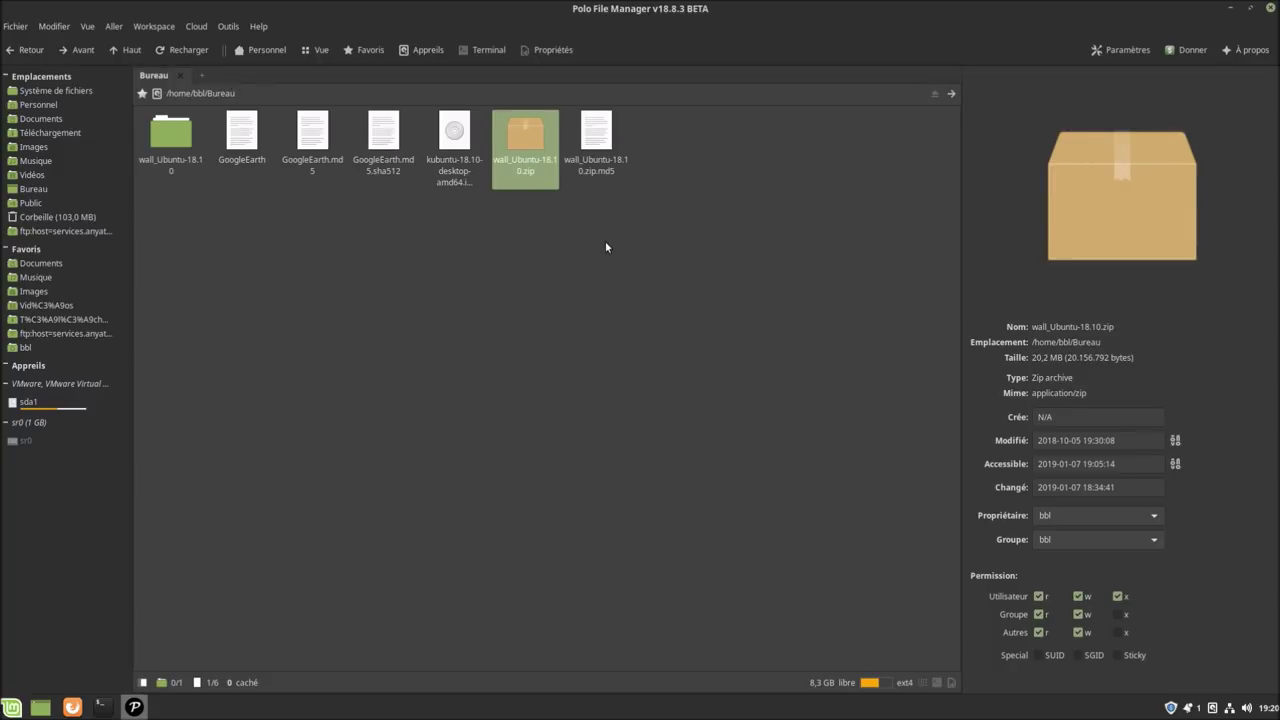
# Verify the wall_Ubuntu-18.10.zip archive against wall_Ubuntu-18.10.zip.md5 and close the verification results.
pyautogui.doubleClick(592, 146)
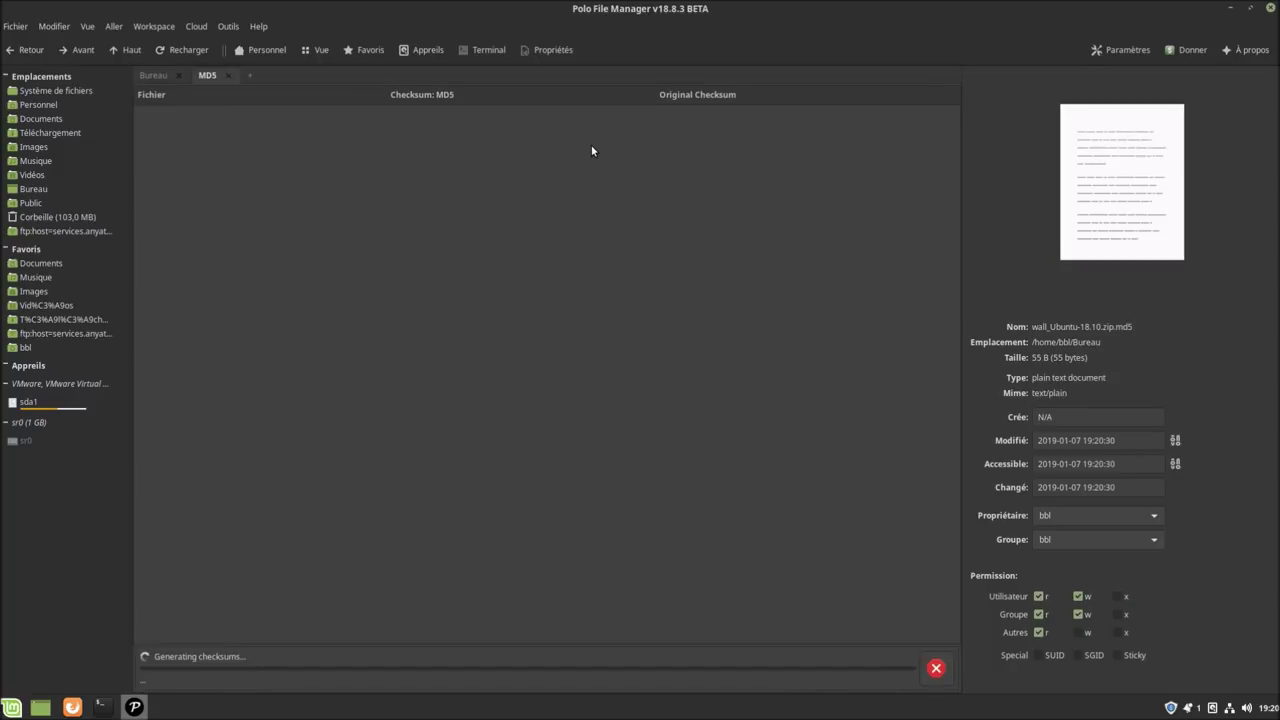
pyautogui.click(786, 427)
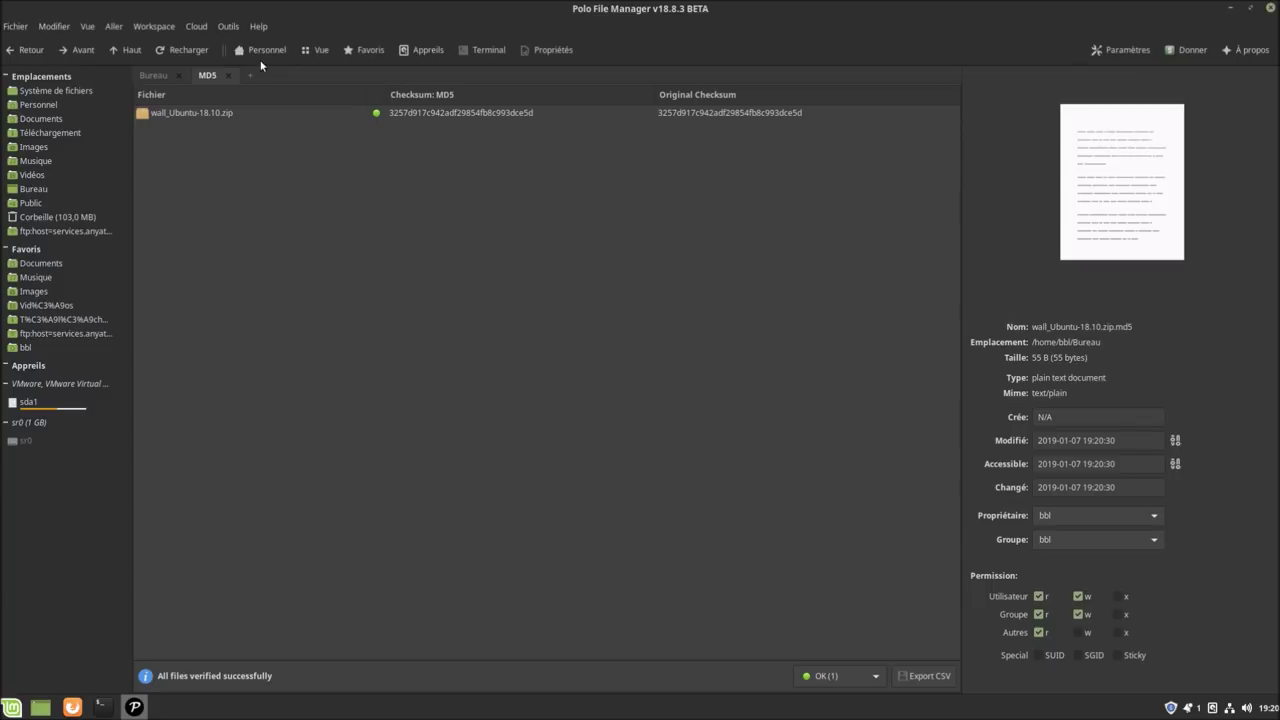
pyautogui.click(228, 76)
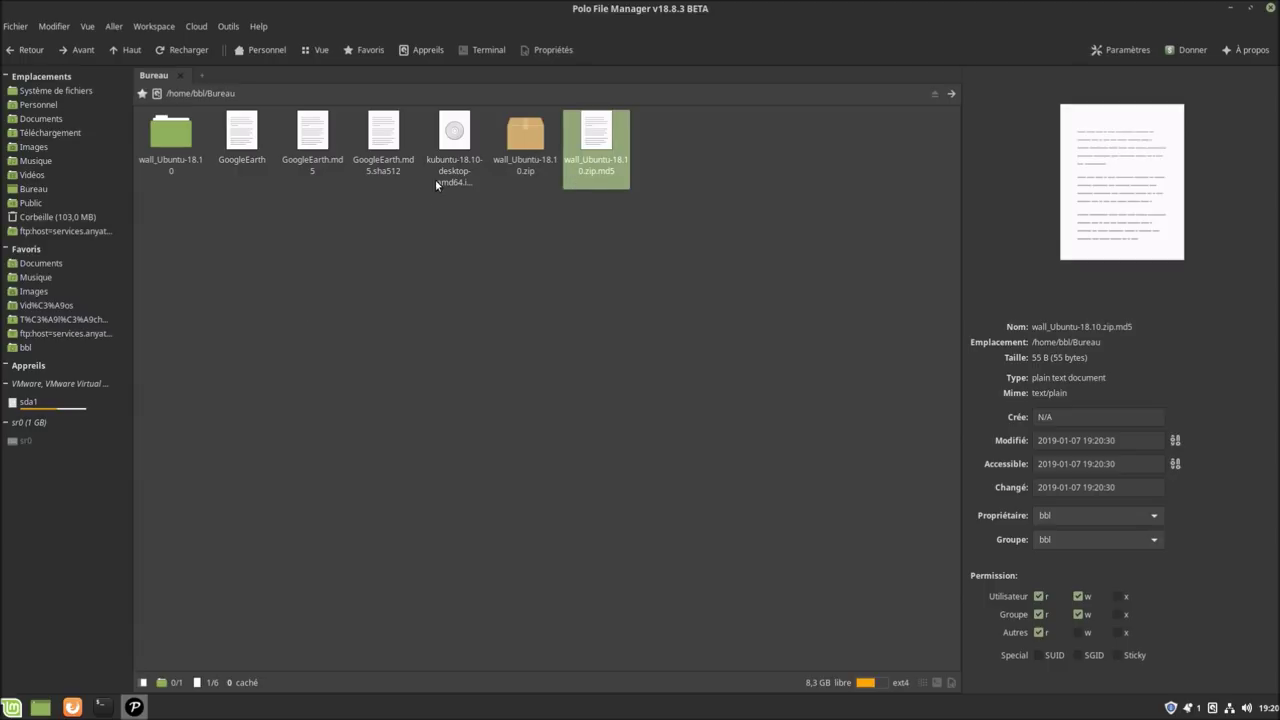
# Move the wall_Ubuntu-18.10 folder, GoogleEarth.md5, GoogleEarth.md5.sha512 and wall_Ubuntu-18.10.zip.md5 from the Bureau folder to the trash.
pyautogui.keyDown('ctrl'); pyautogui.click(385, 164); pyautogui.keyUp('ctrl')
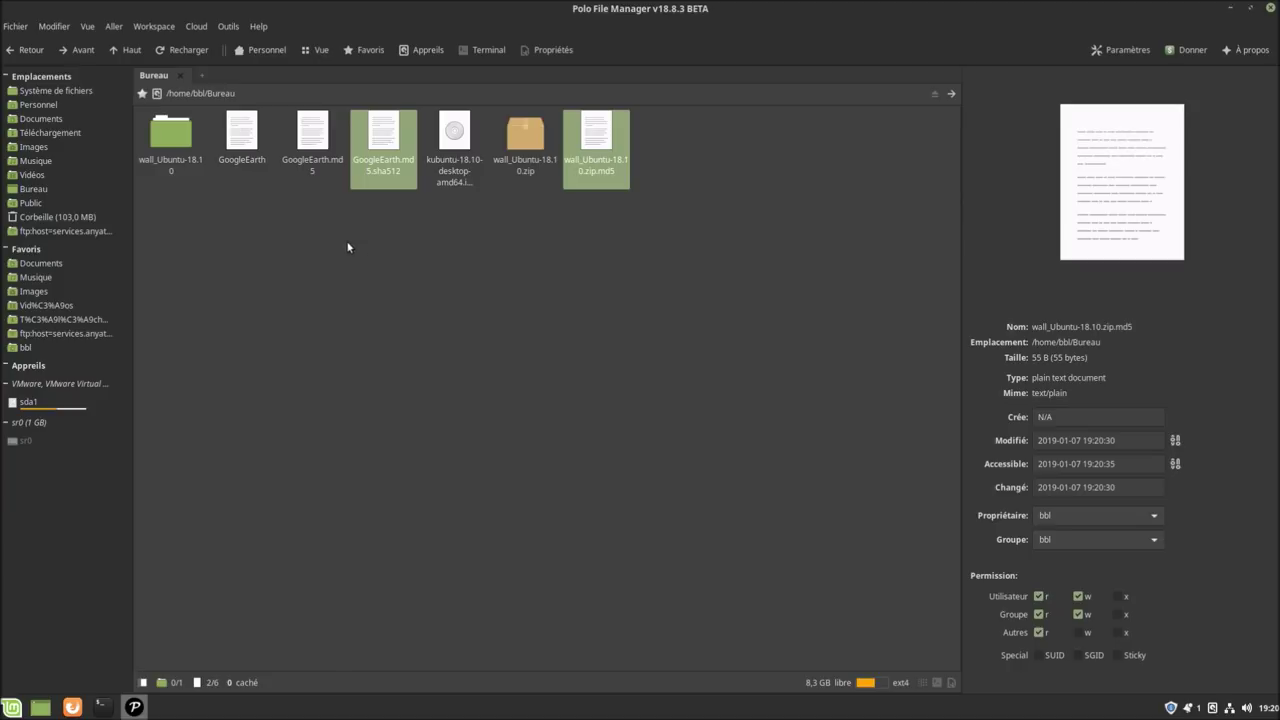
pyautogui.keyDown('ctrl'); pyautogui.click(320, 143); pyautogui.keyUp('ctrl')
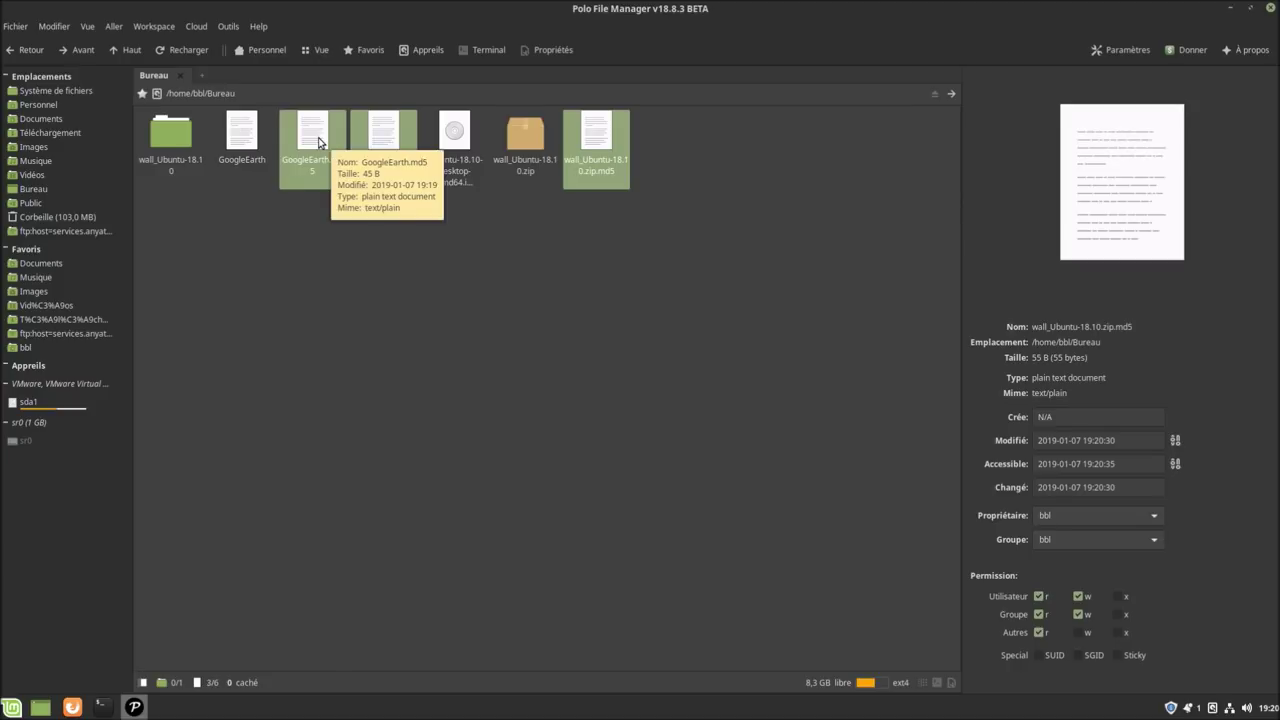
pyautogui.keyDown('ctrl'); pyautogui.click(176, 135); pyautogui.keyUp('ctrl')
pyautogui.rightClick(176, 135)
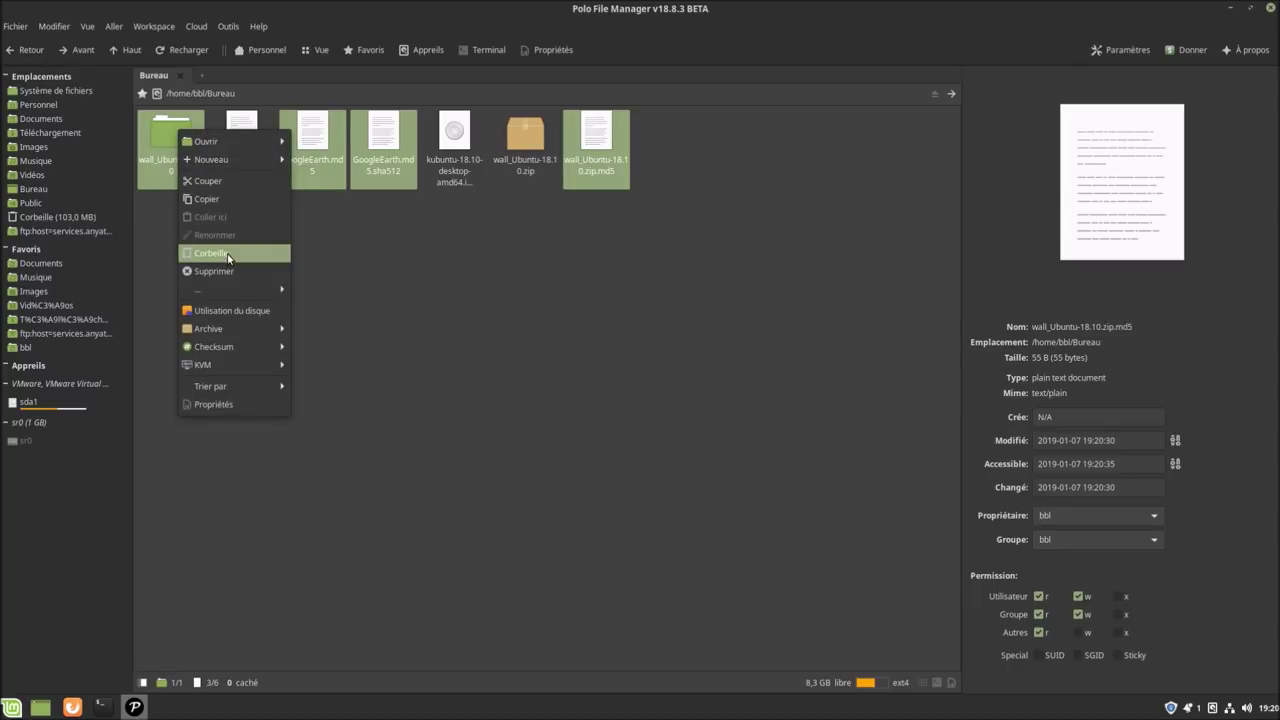
pyautogui.click(228, 259)
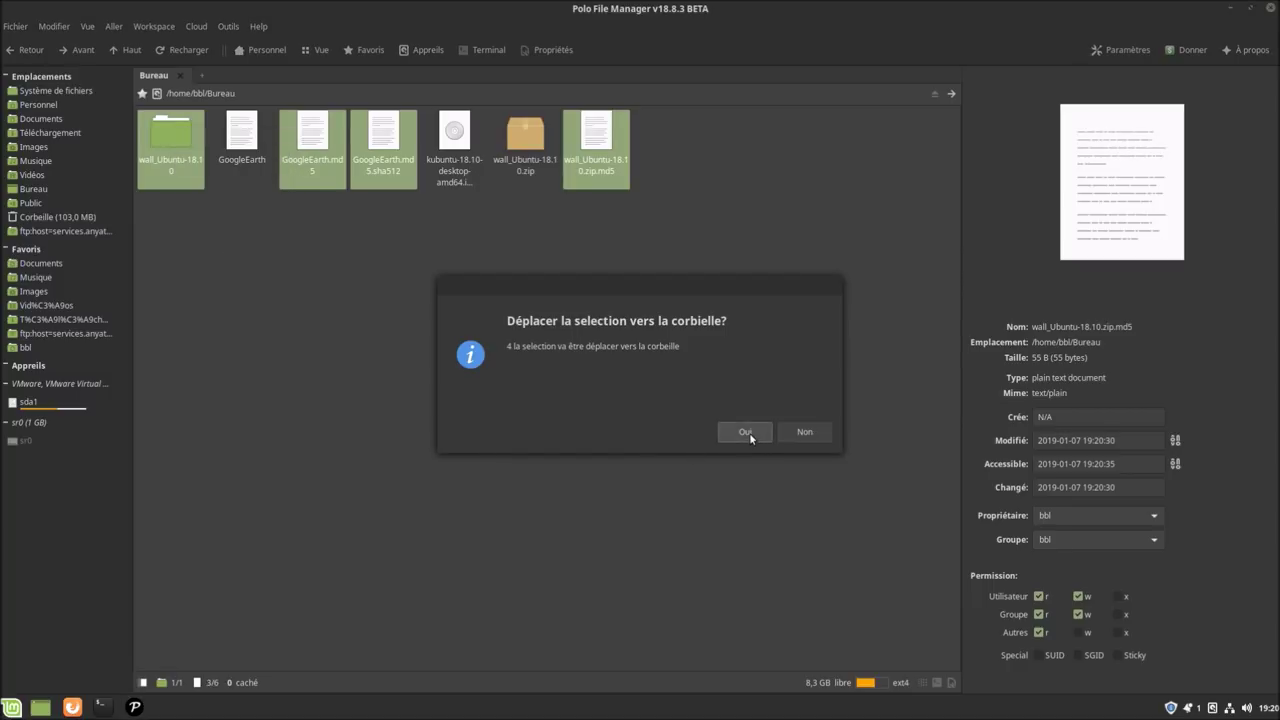
pyautogui.click(746, 433)
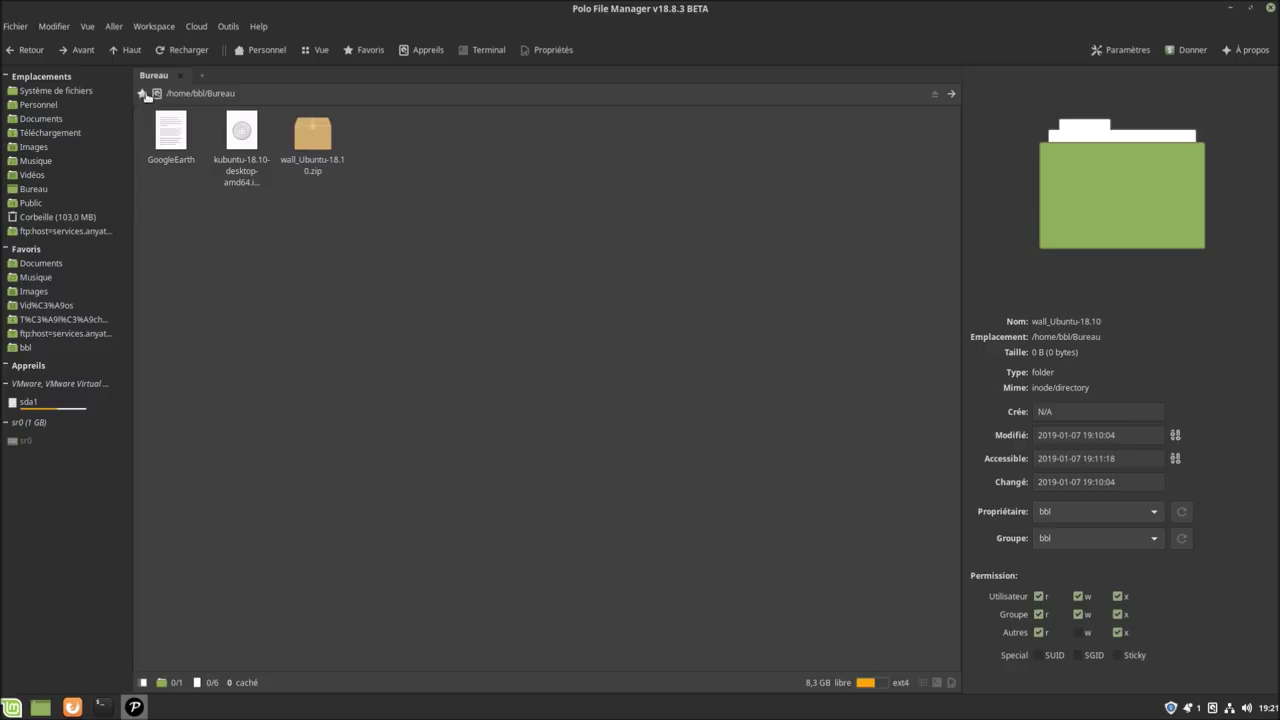
# Visit the home folder, return to the Bureau folder and select the GoogleEarth file.
pyautogui.click(265, 50)
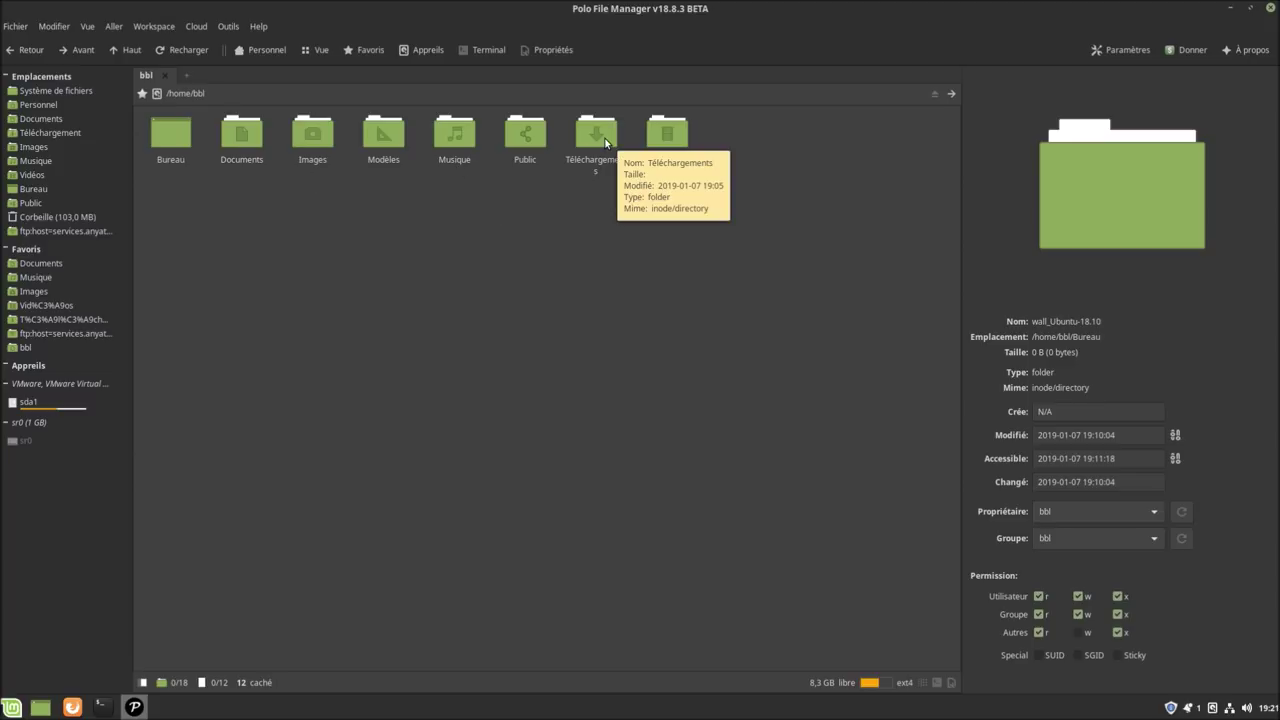
pyautogui.doubleClick(183, 132)
pyautogui.click(181, 131)
# Switch to the Double Vertical pane layout and narrow the first pane so both folder panes are fully usable.
pyautogui.click(116, 26)
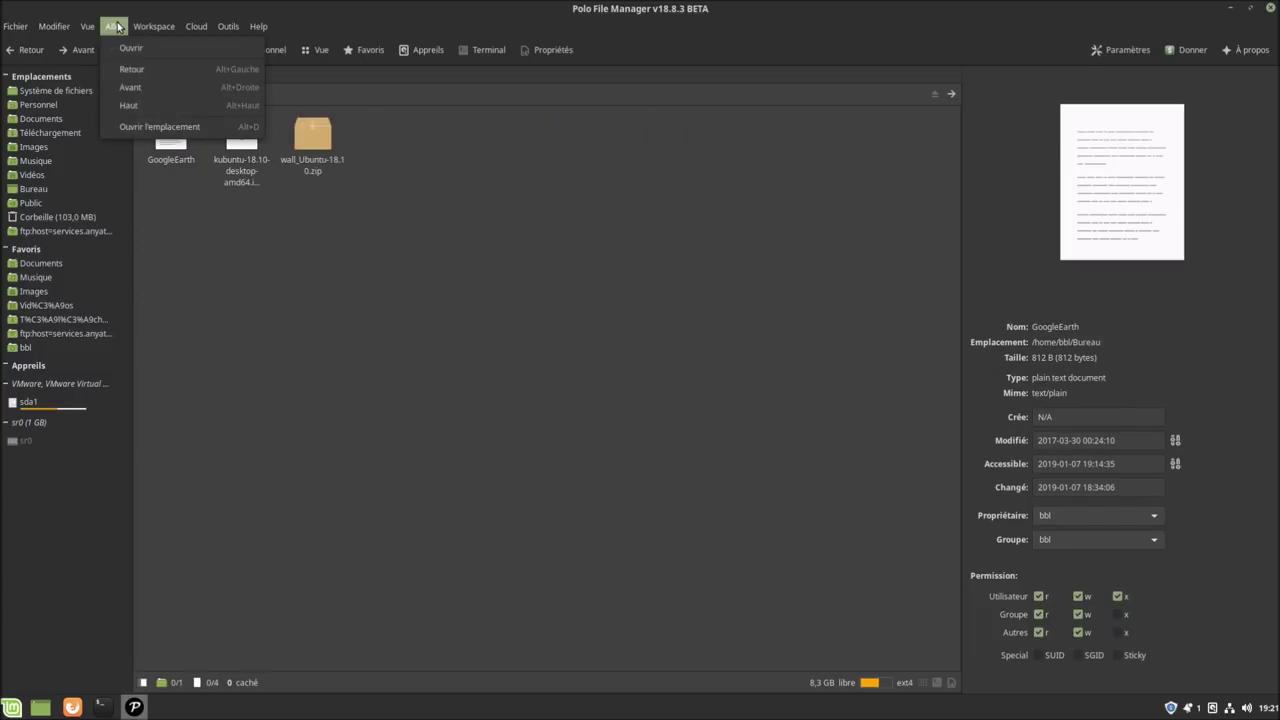
pyautogui.moveTo(87, 26)
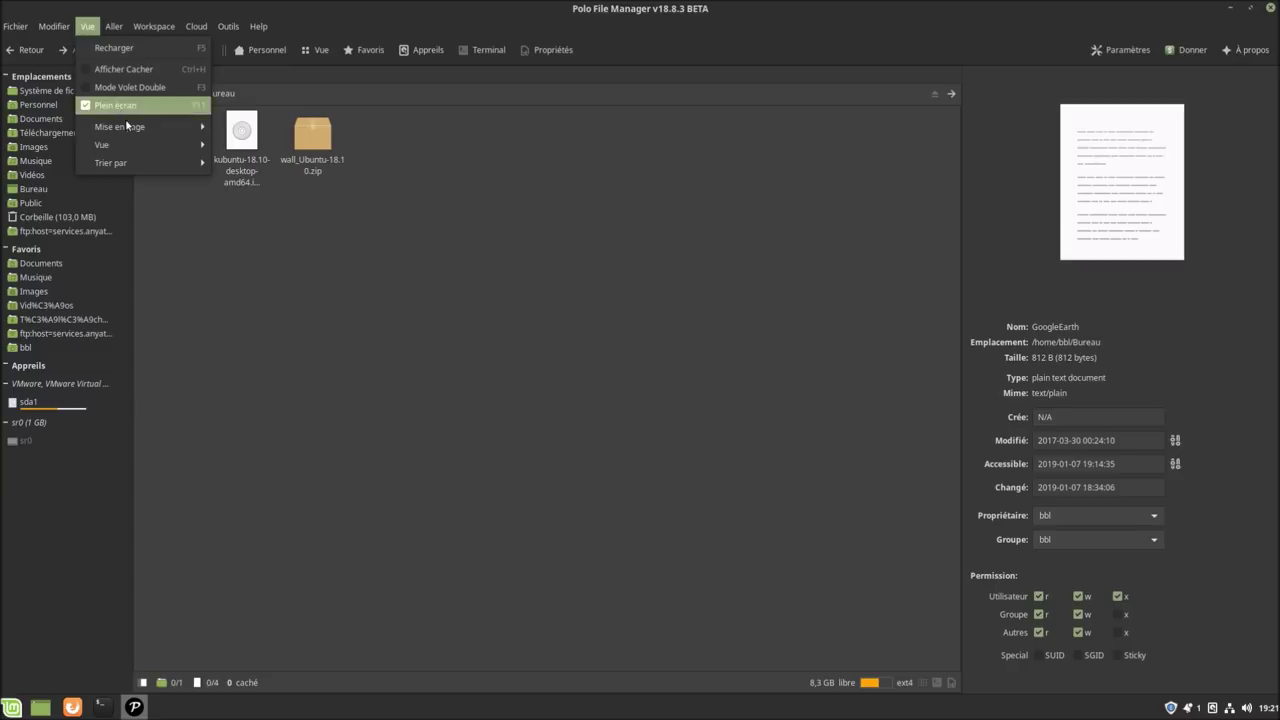
pyautogui.moveTo(155, 152)
pyautogui.moveTo(181, 133)
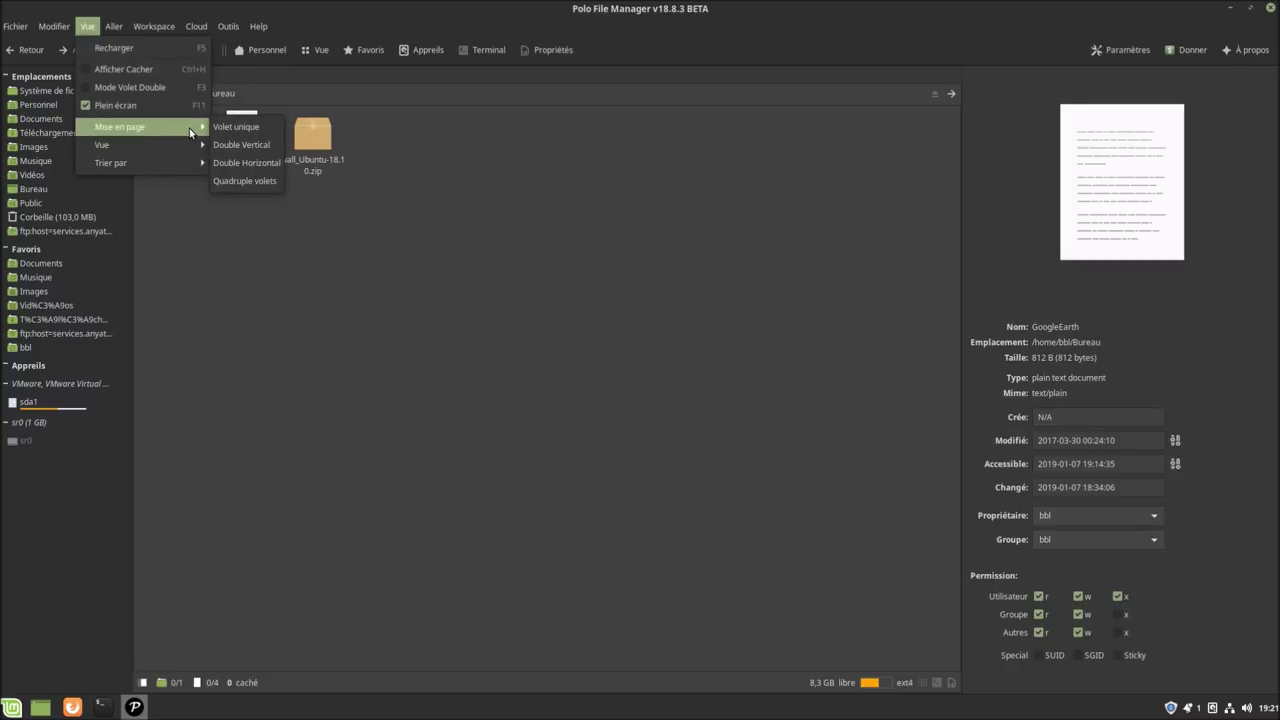
pyautogui.click(232, 145)
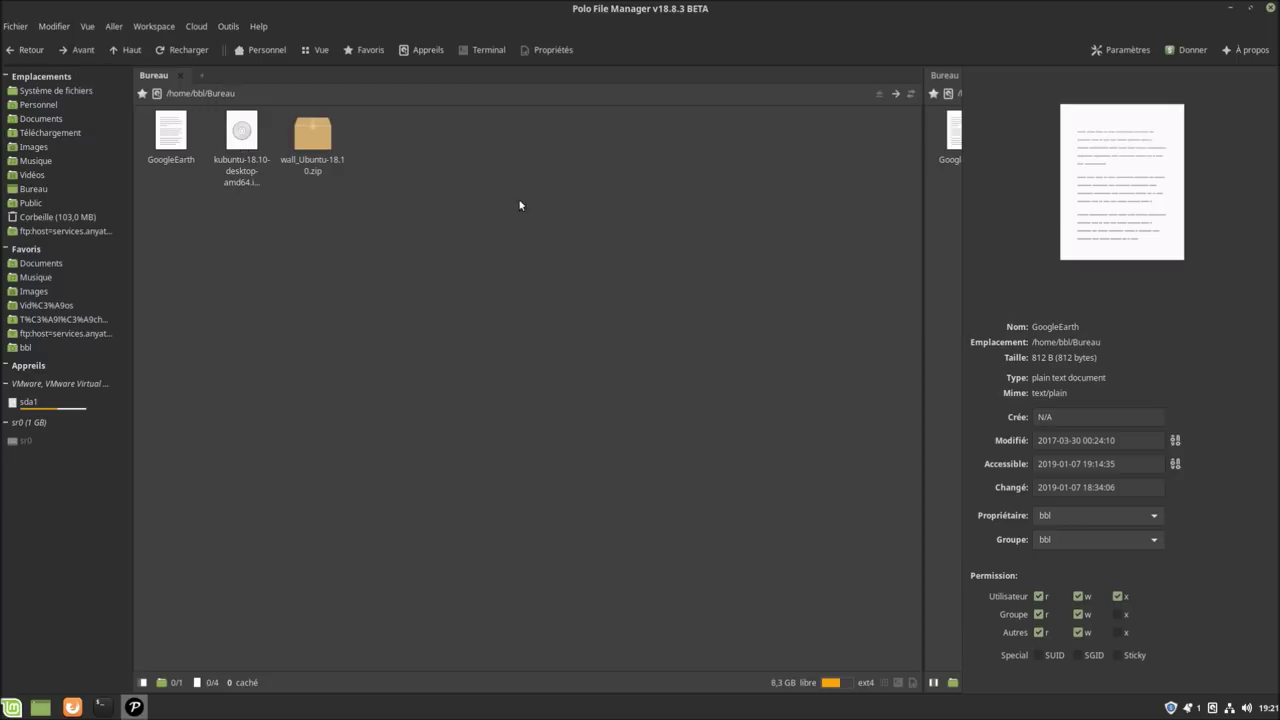
pyautogui.moveTo(924, 252); pyautogui.dragTo(570, 243)
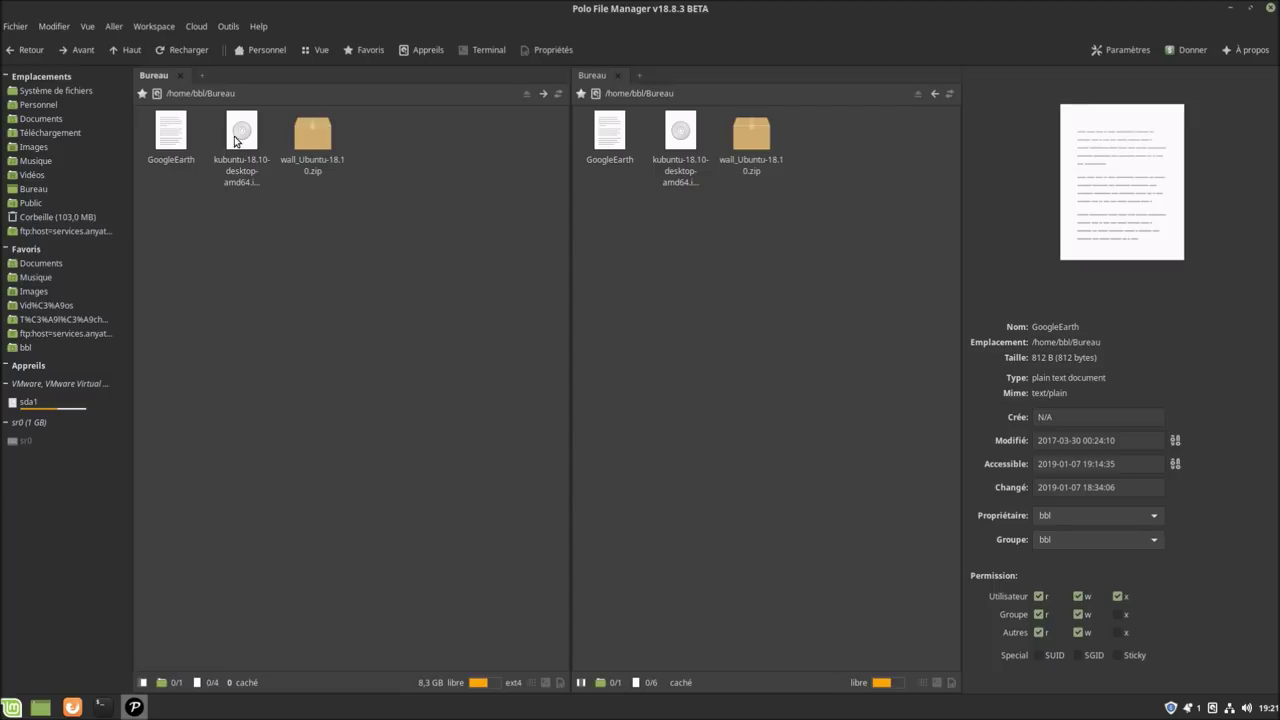
# Show the Bureau folder in the first pane in the Liste view.
pyautogui.click(114, 26)
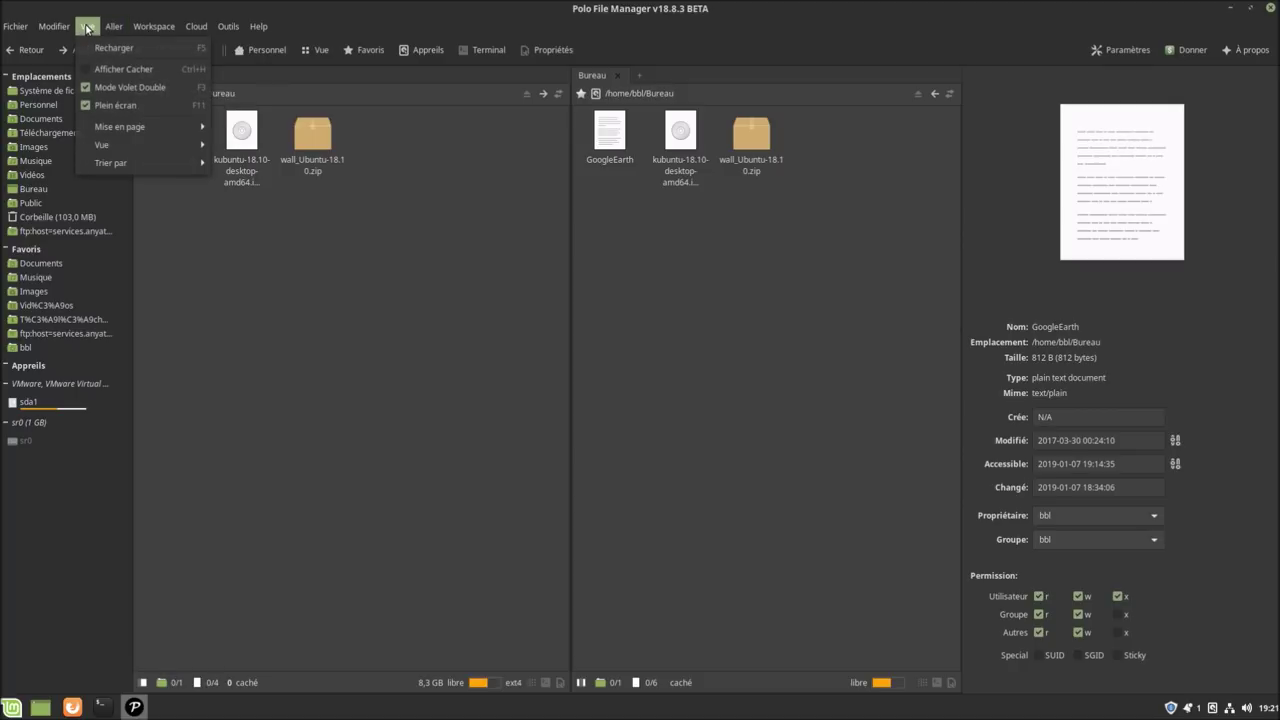
pyautogui.moveTo(145, 147)
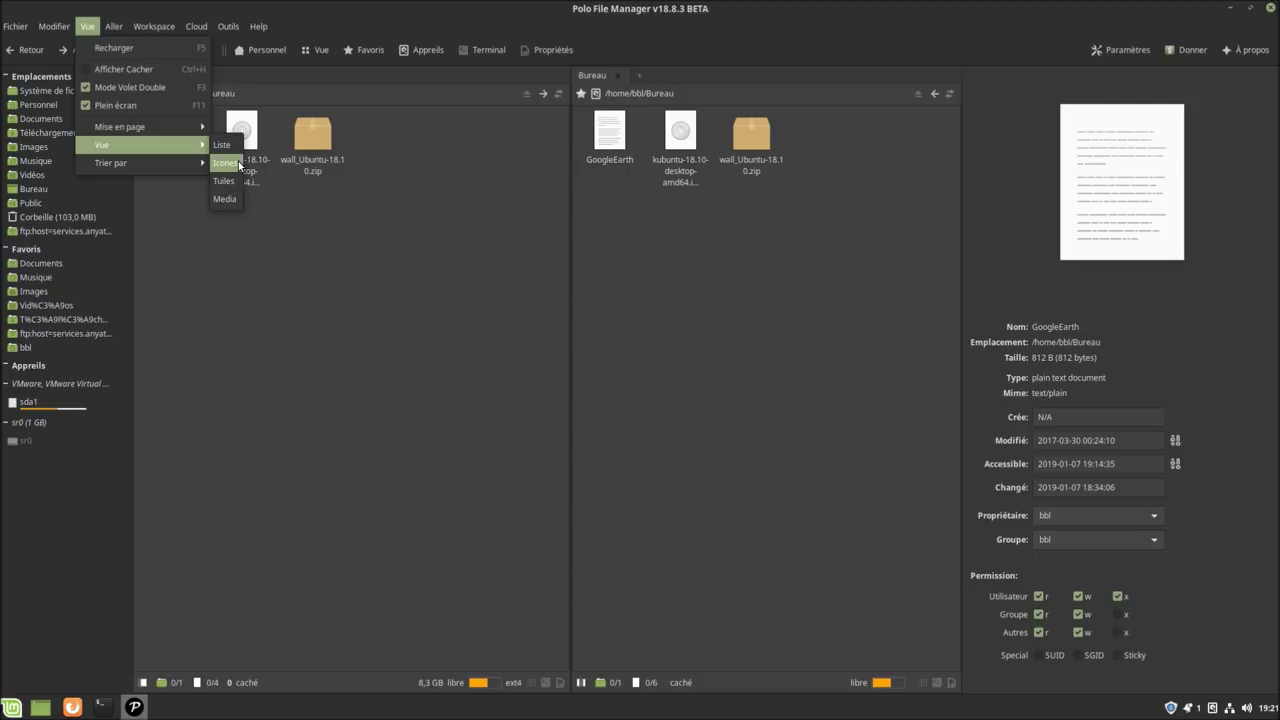
pyautogui.click(230, 146)
# Open the Téléchargements folder in the second pane and set that pane to the Tuiles view.
pyautogui.click(712, 282)
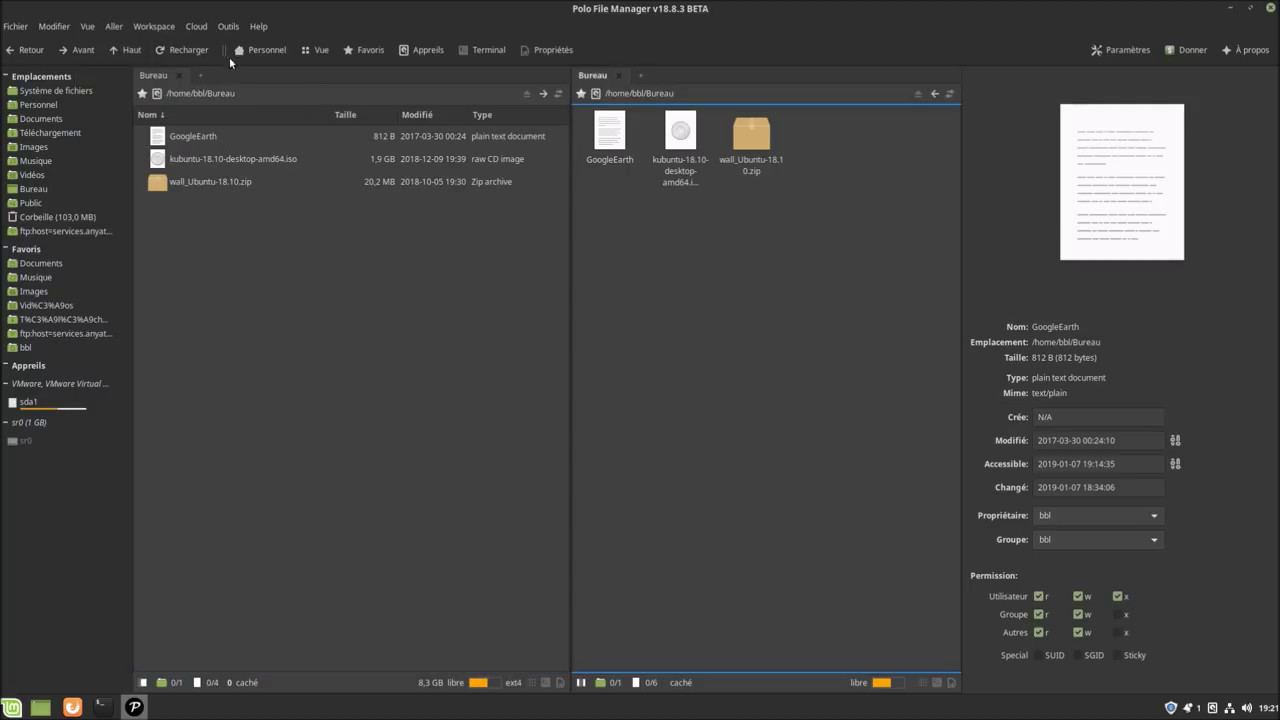
pyautogui.click(50, 132)
pyautogui.click(87, 26)
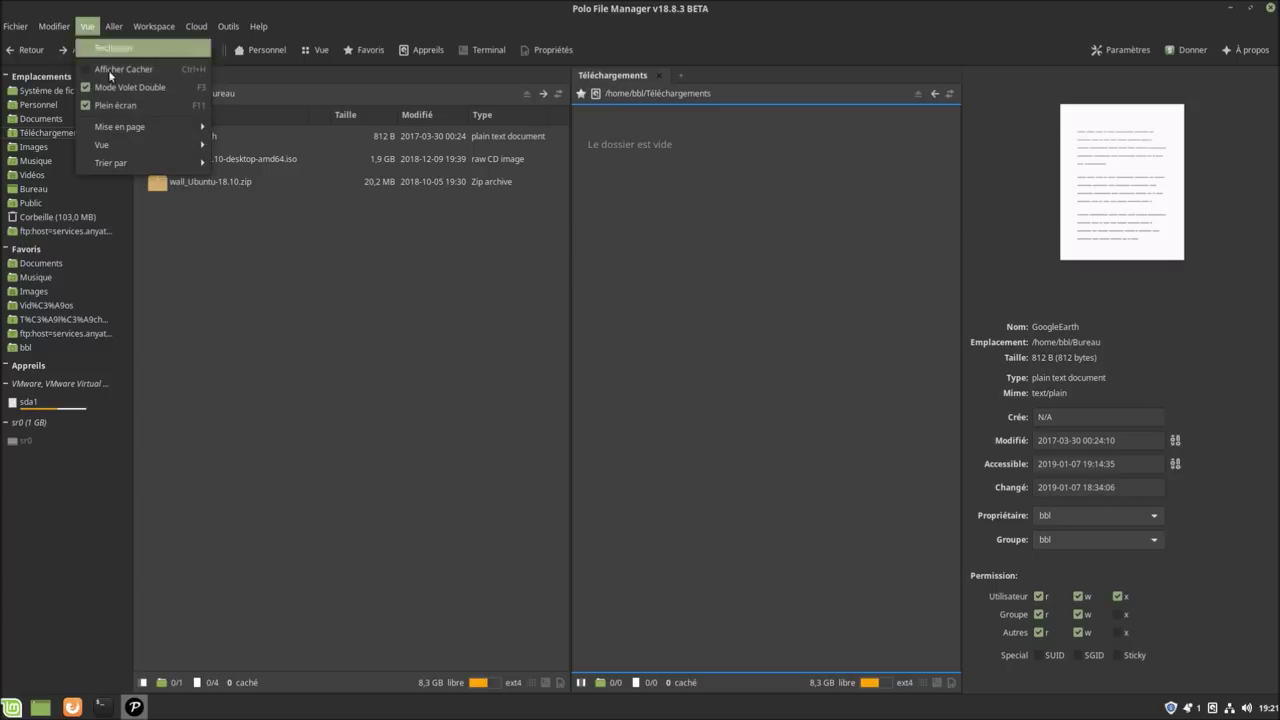
pyautogui.moveTo(180, 157)
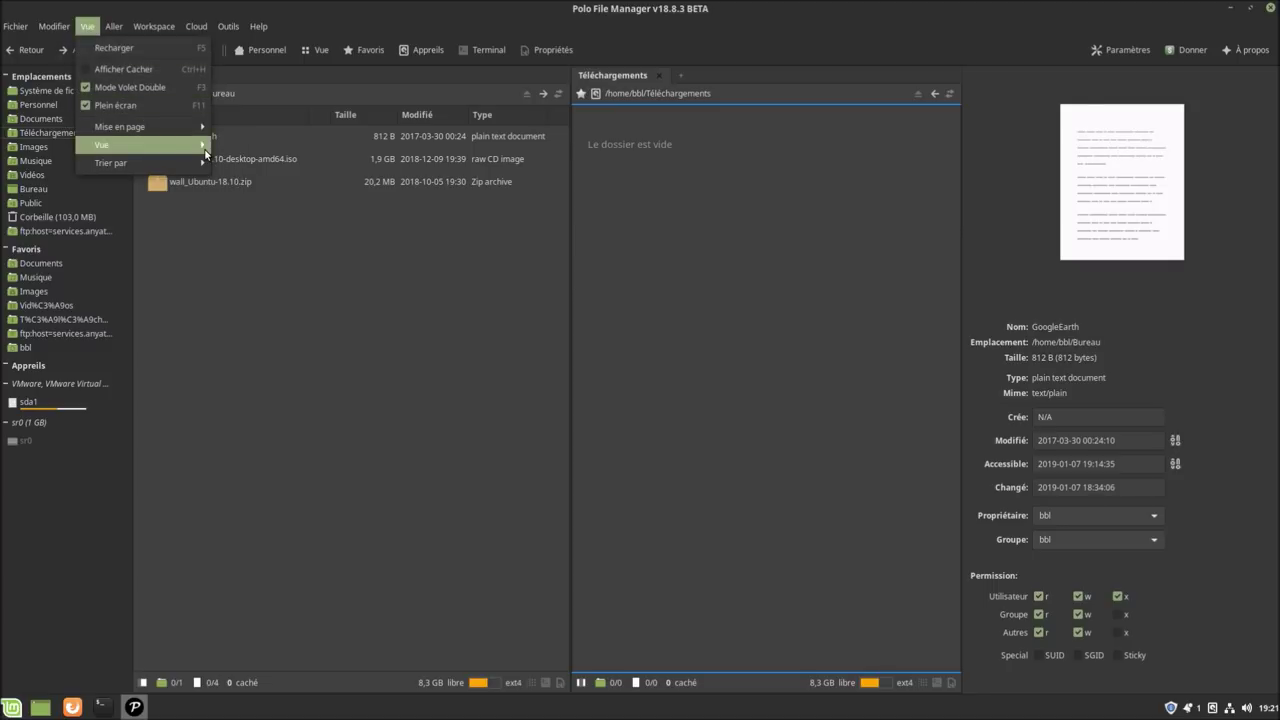
pyautogui.click(225, 181)
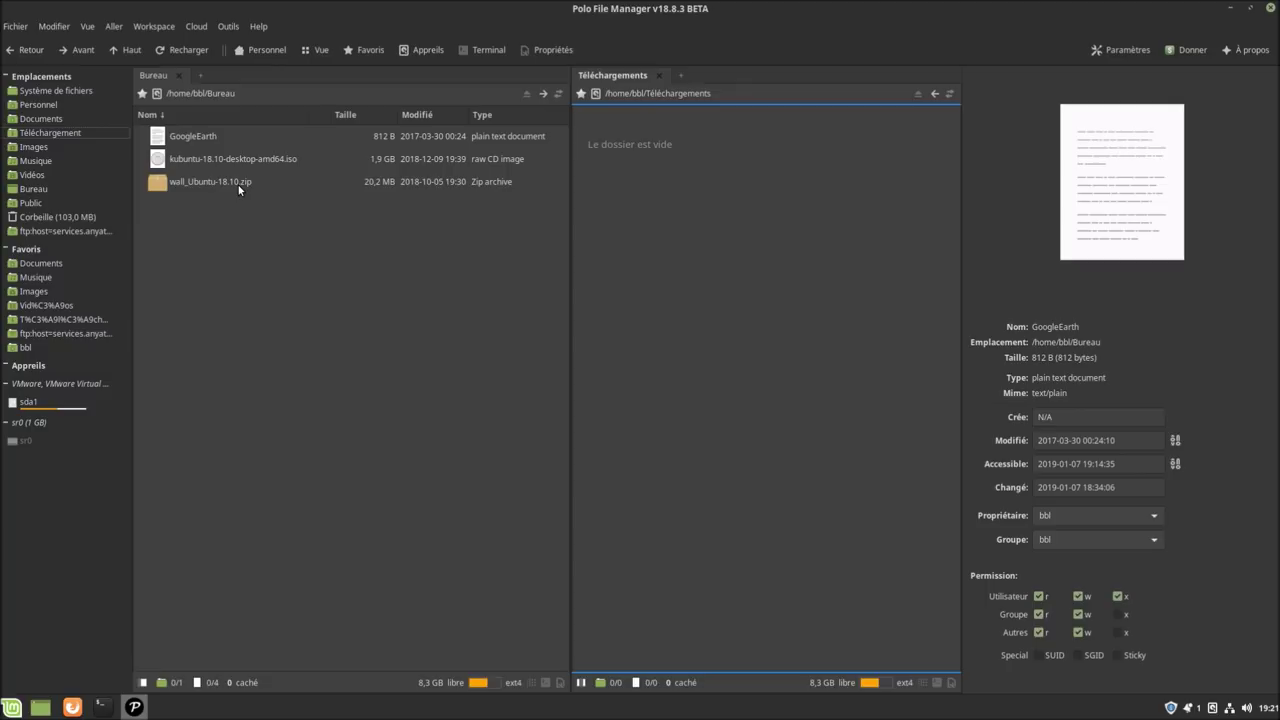
# Copy the GoogleEarth file from the Bureau folder into the Téléchargements folder.
pyautogui.click(189, 140)
pyautogui.rightClick(189, 140)
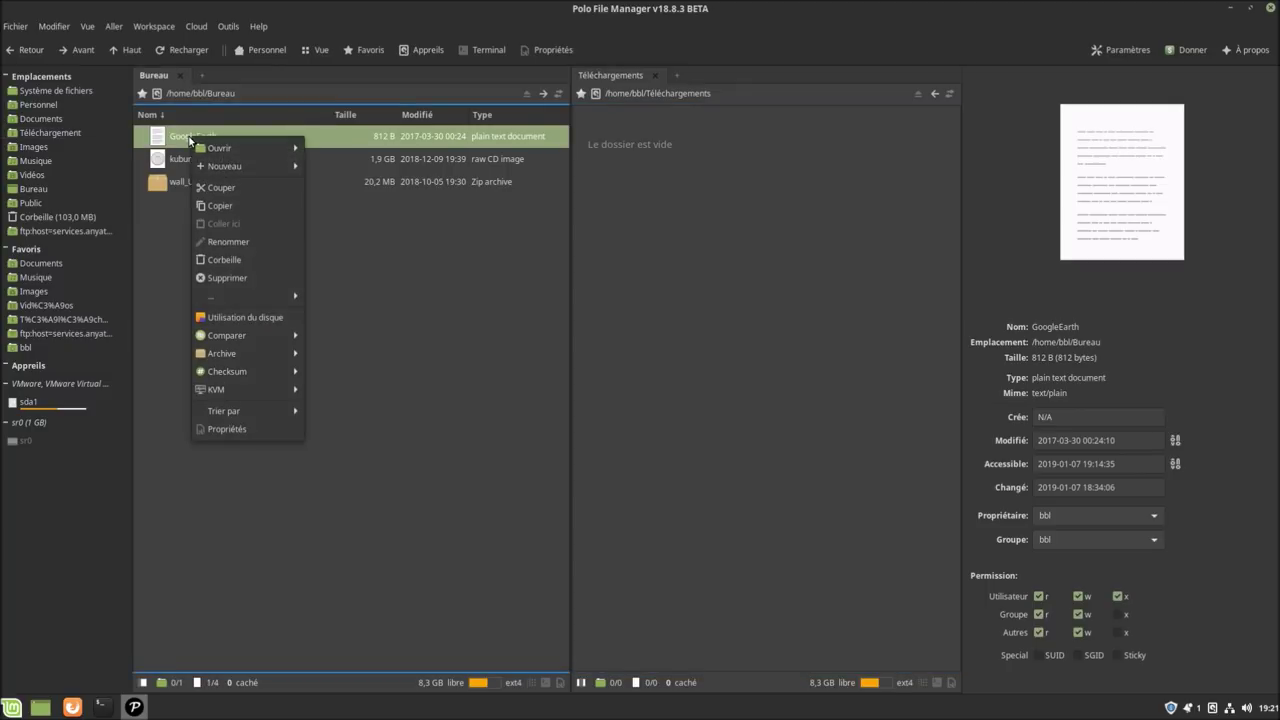
pyautogui.click(240, 209)
pyautogui.rightClick(631, 348)
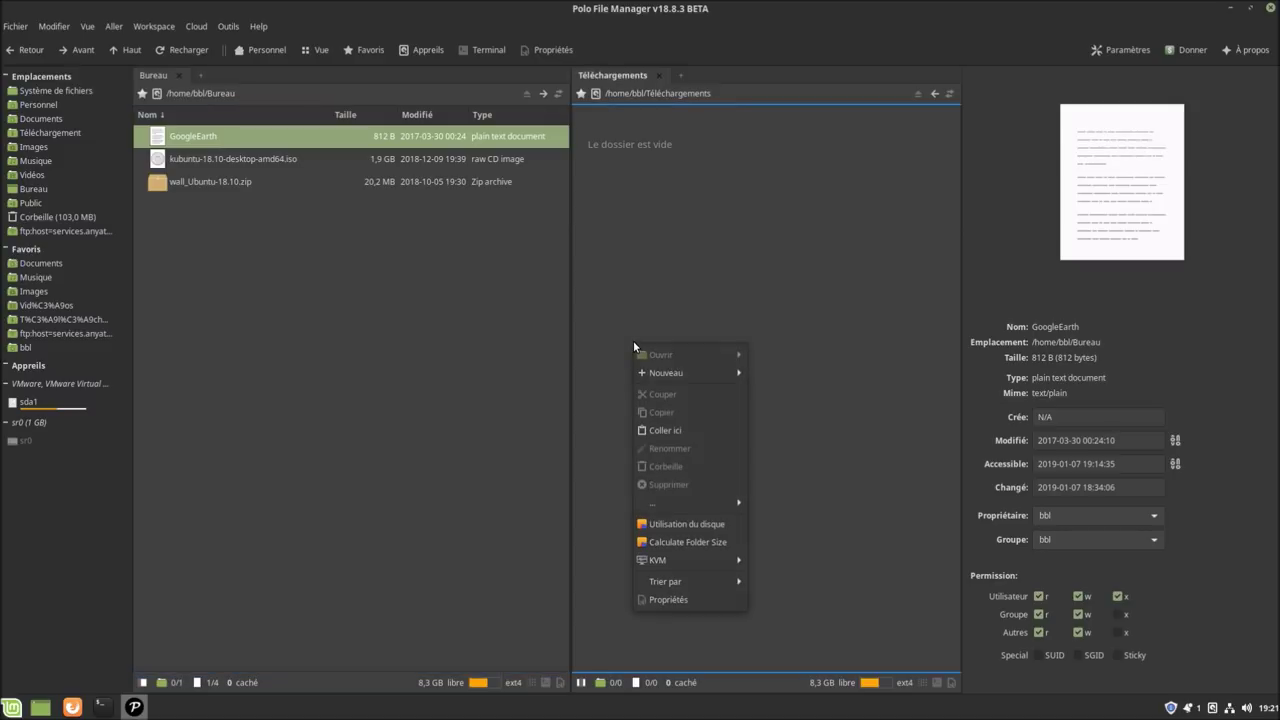
pyautogui.click(670, 429)
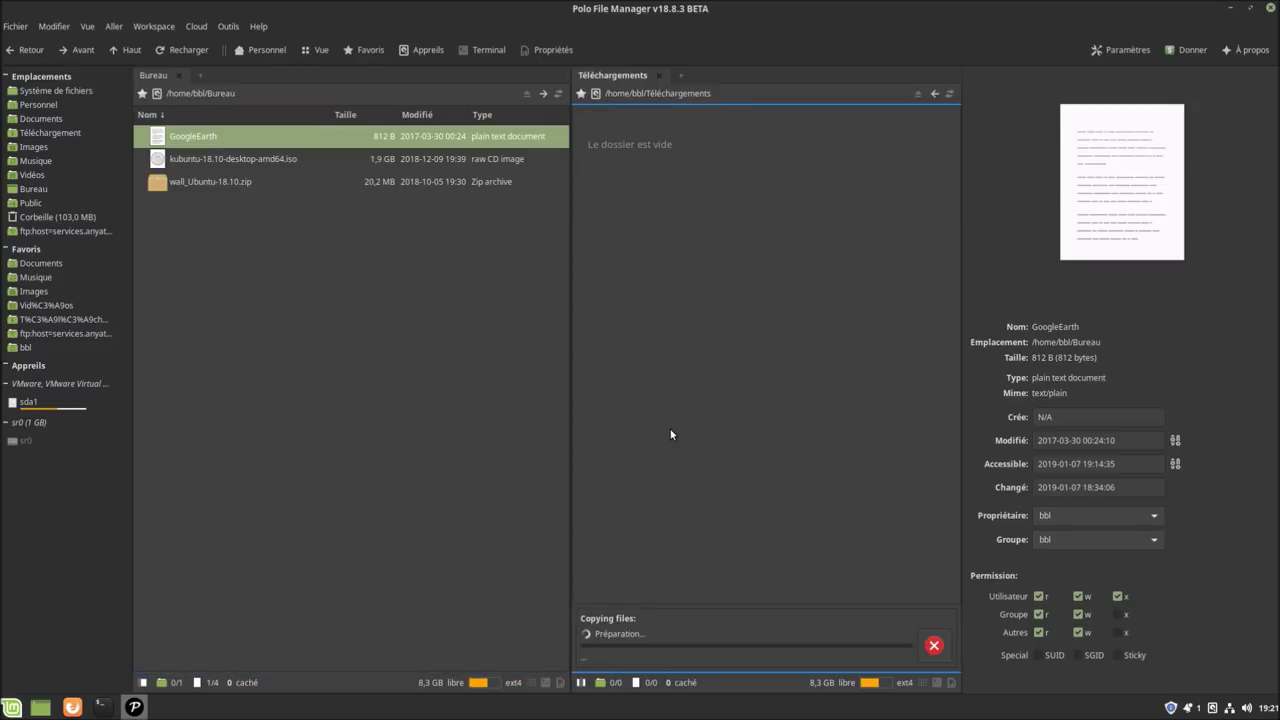
# Save the current pane arrangement as a new workspace named any-workspace.
pyautogui.click(142, 27)
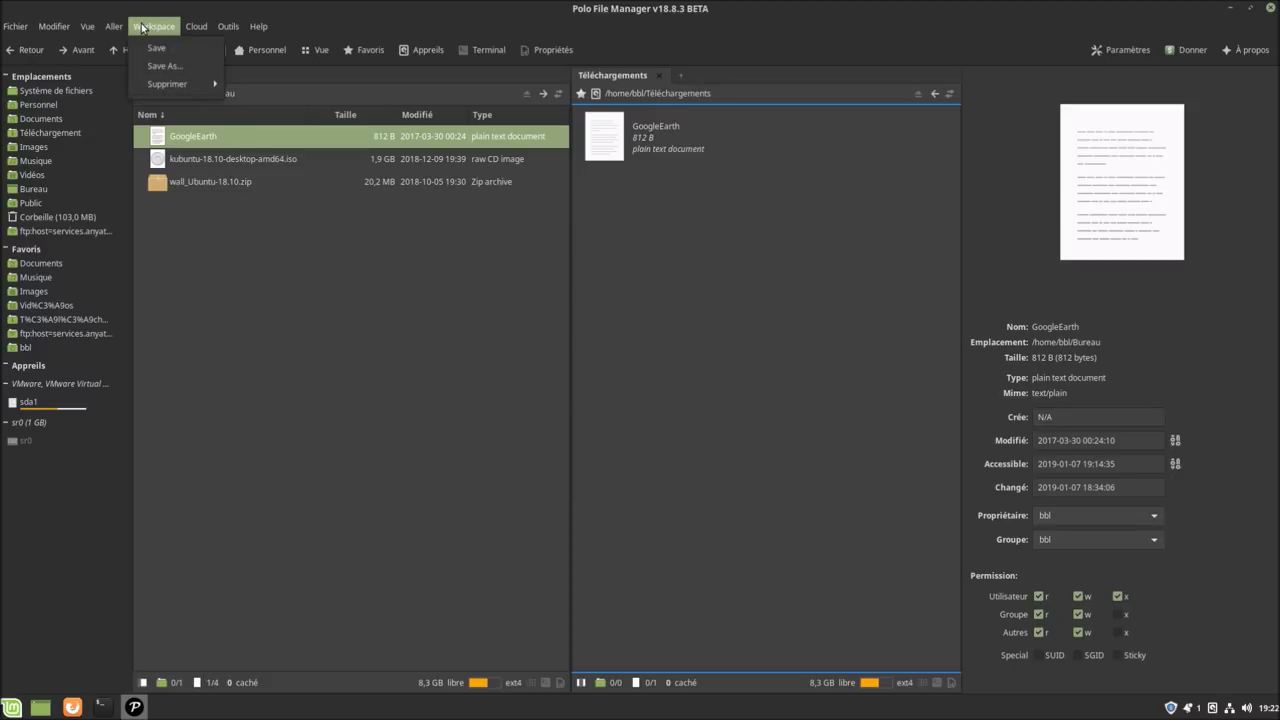
pyautogui.click(171, 67)
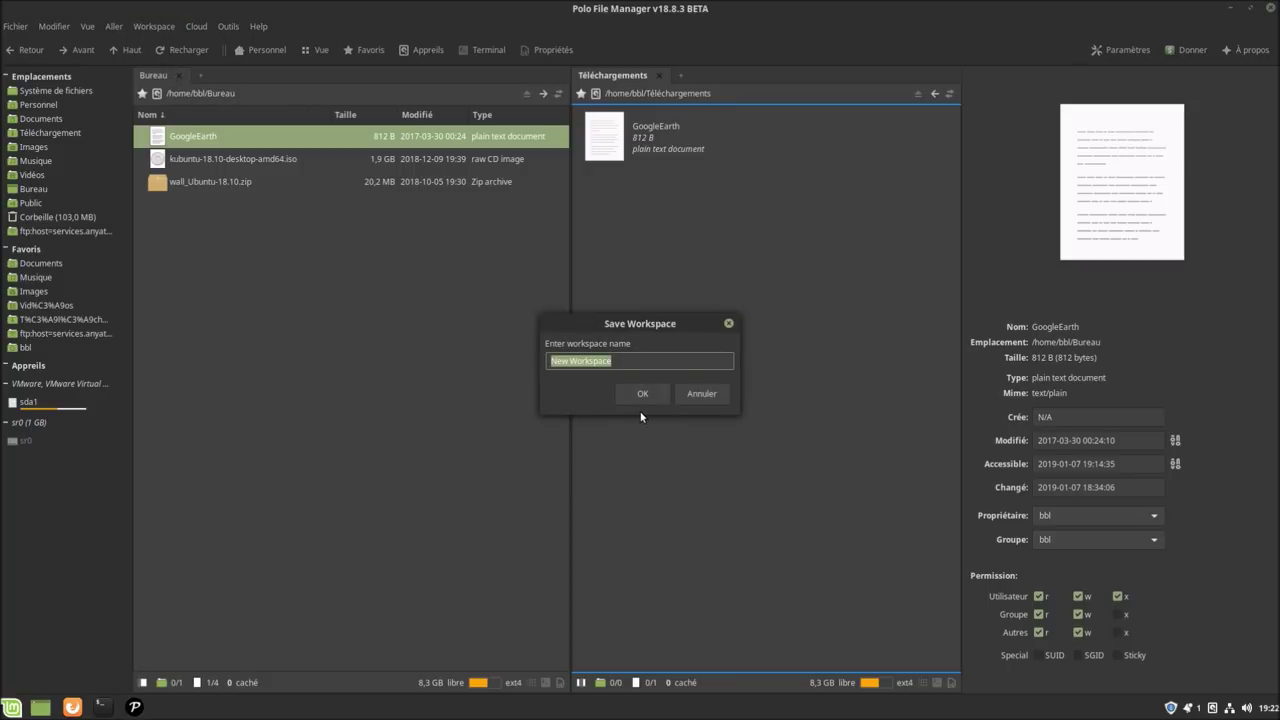
pyautogui.click(630, 361)
pyautogui.press('BackSpace')
pyautogui.press('BackSpace')
pyautogui.press('BackSpace')
pyautogui.press('BackSpace')
pyautogui.press('BackSpace')
pyautogui.press('BackSpace')
pyautogui.press('BackSpace')
pyautogui.press('BackSpace')
pyautogui.press('BackSpace')
pyautogui.press('BackSpace')
pyautogui.press('BackSpace')
pyautogui.press('BackSpace')
pyautogui.write('any-workspac')
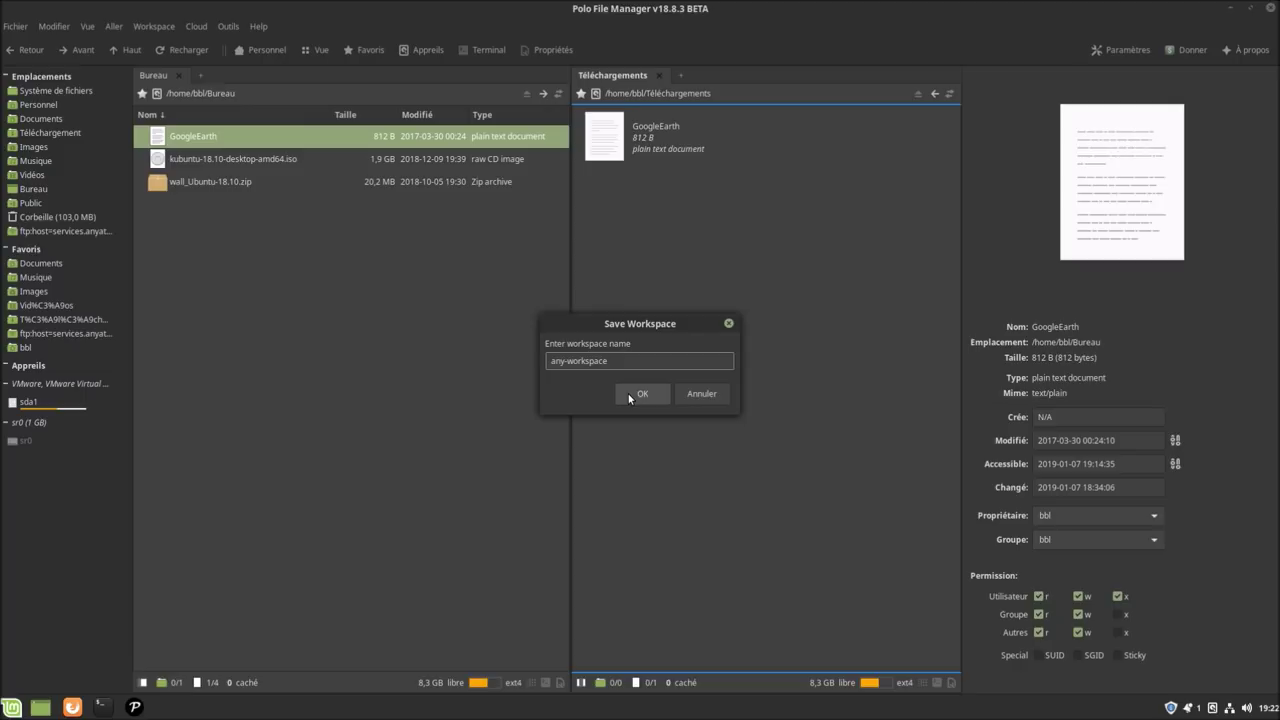
pyautogui.click(629, 395)
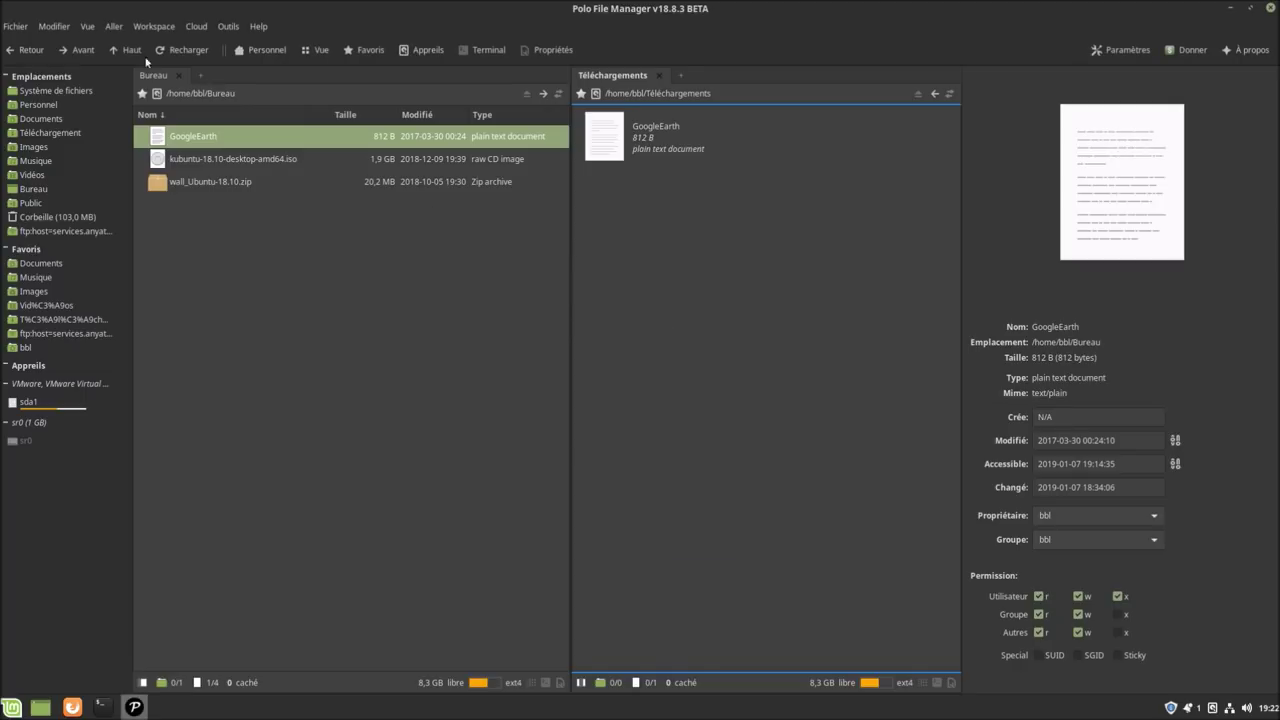
# Check the list of saved workspaces for any-workspace and close the list without loading it.
pyautogui.click(147, 26)
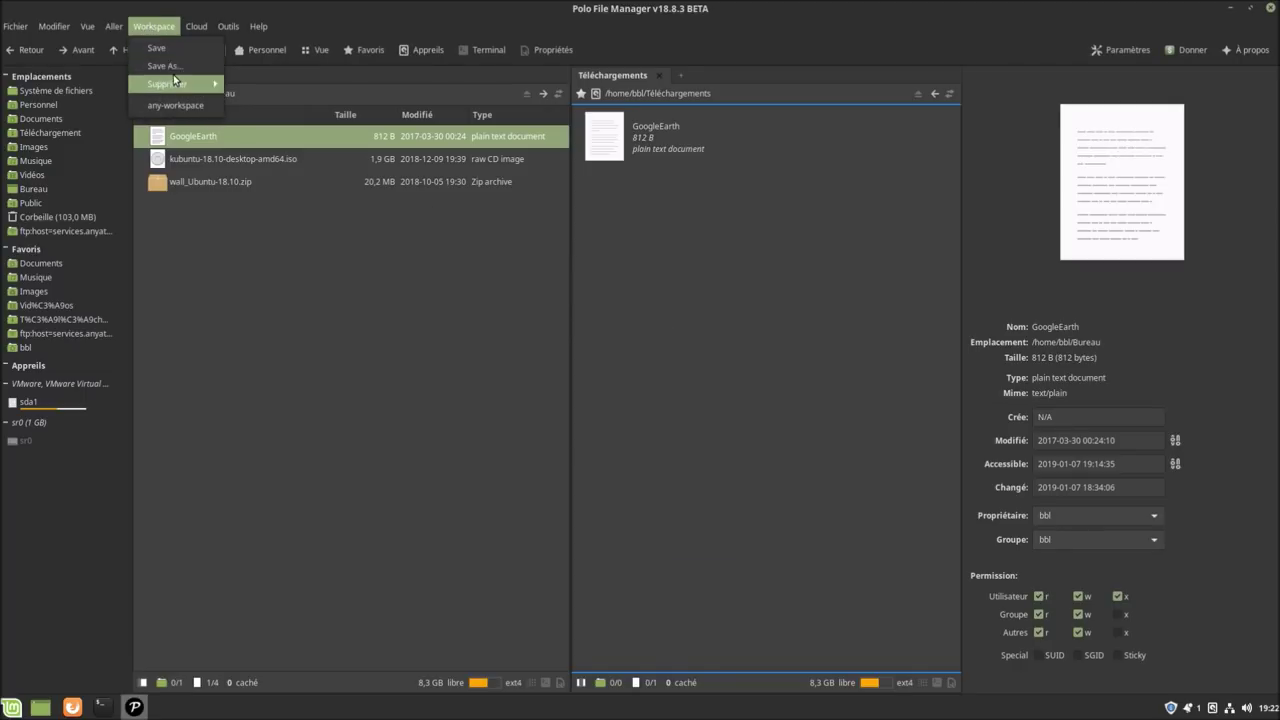
pyautogui.moveTo(185, 89)
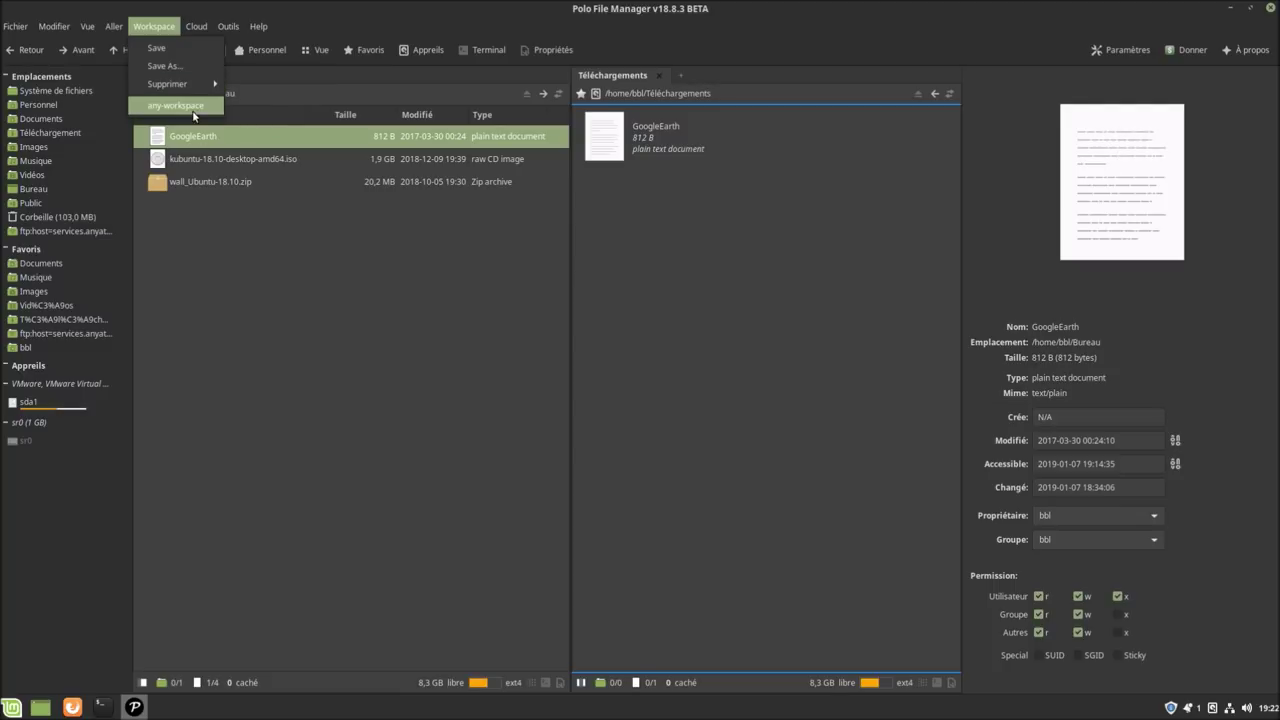
pyautogui.click(271, 272)
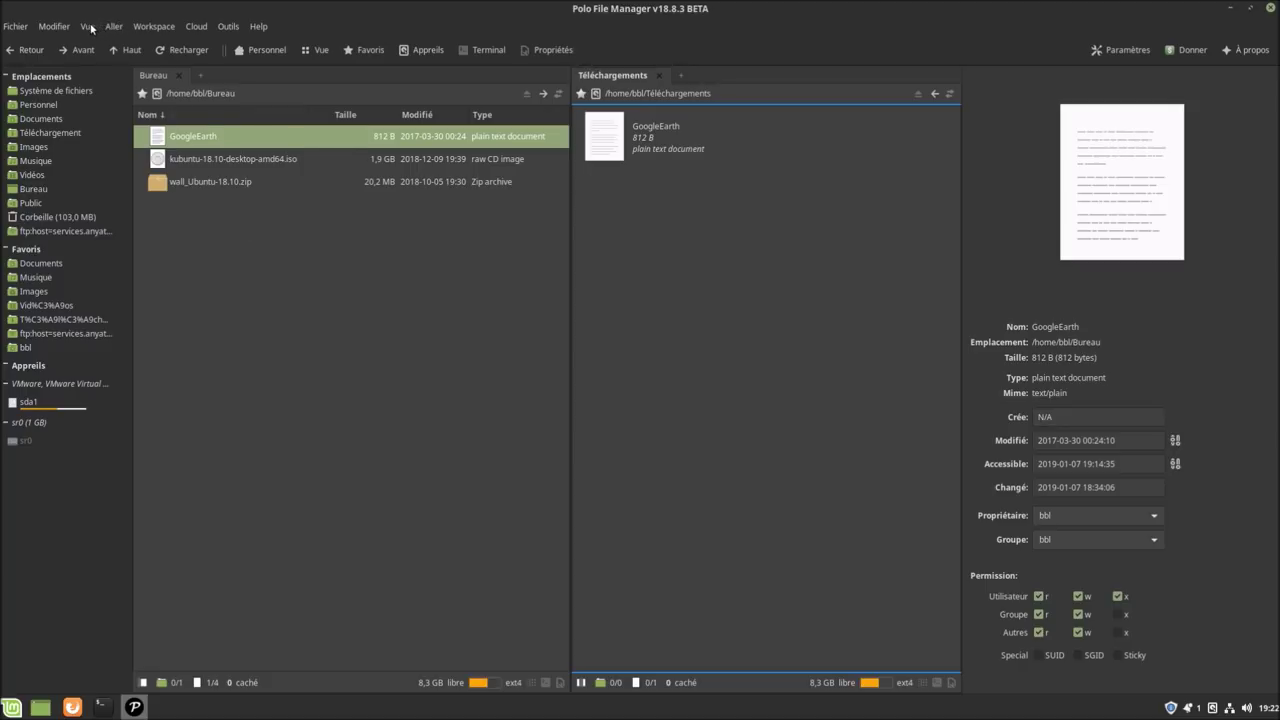
# Switch the file manager to the four-pane Quadruple volets layout.
pyautogui.click(88, 26)
pyautogui.moveTo(138, 163)
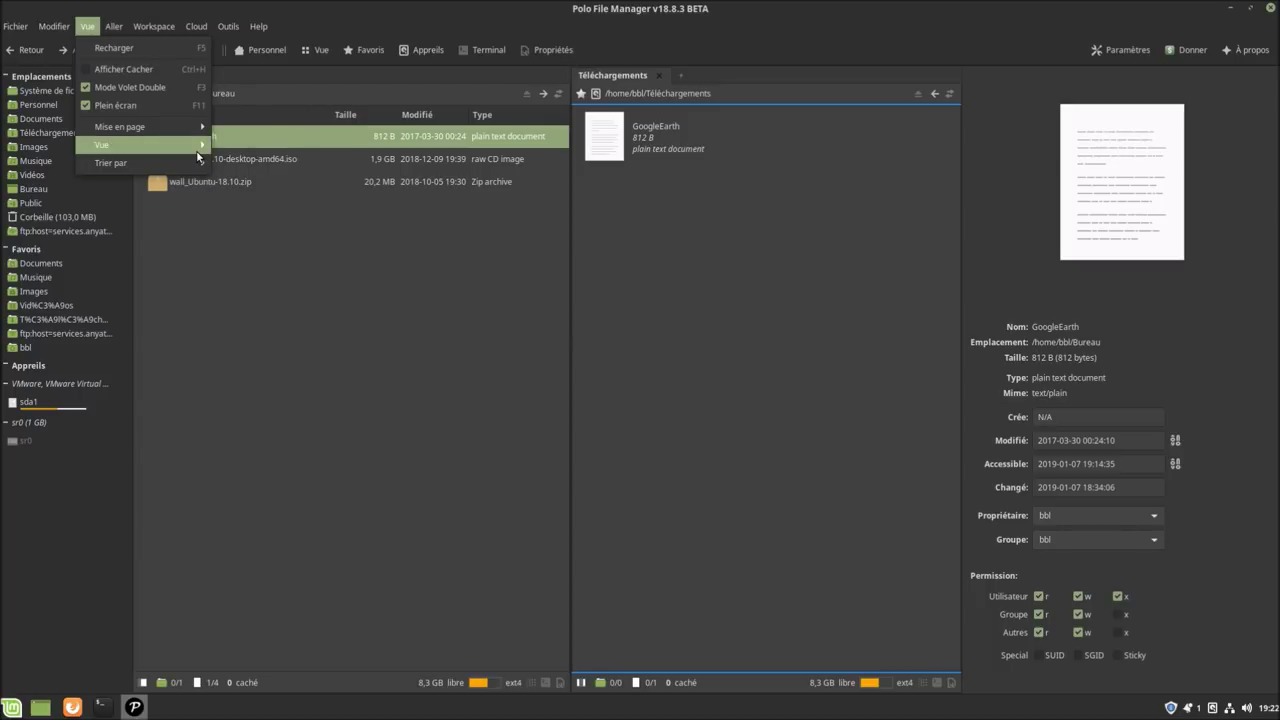
pyautogui.moveTo(181, 124)
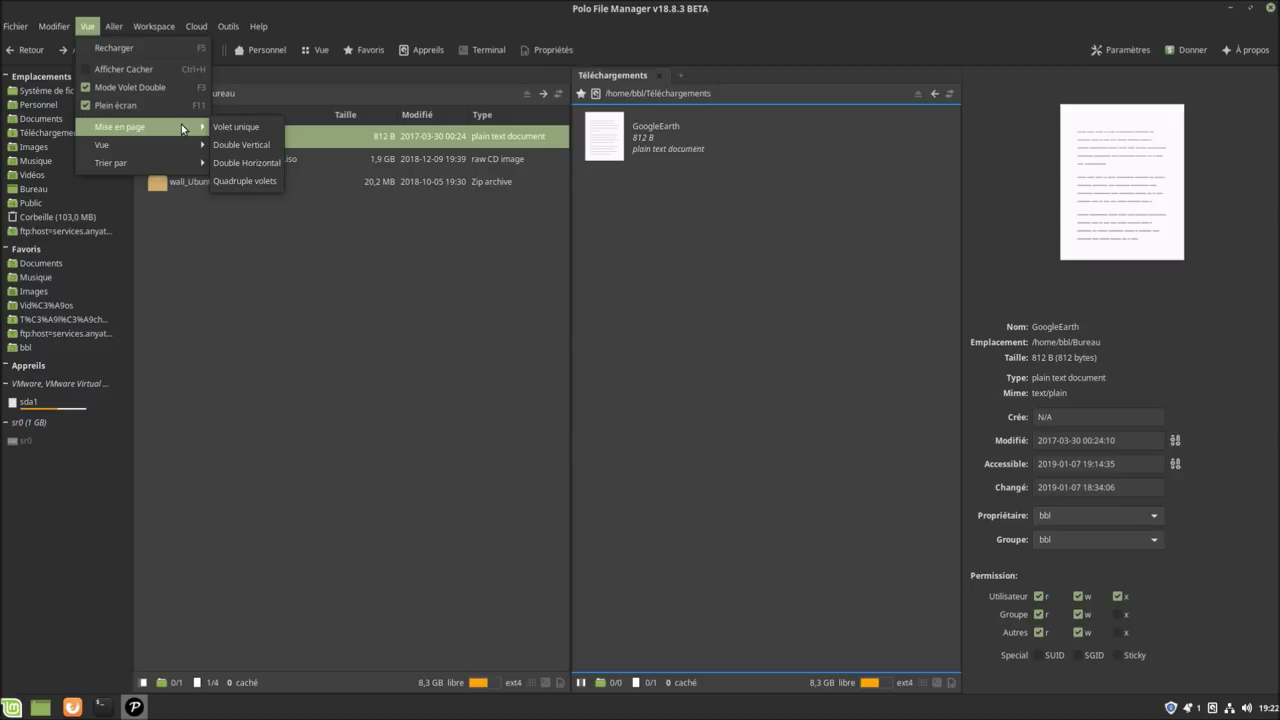
pyautogui.click(274, 180)
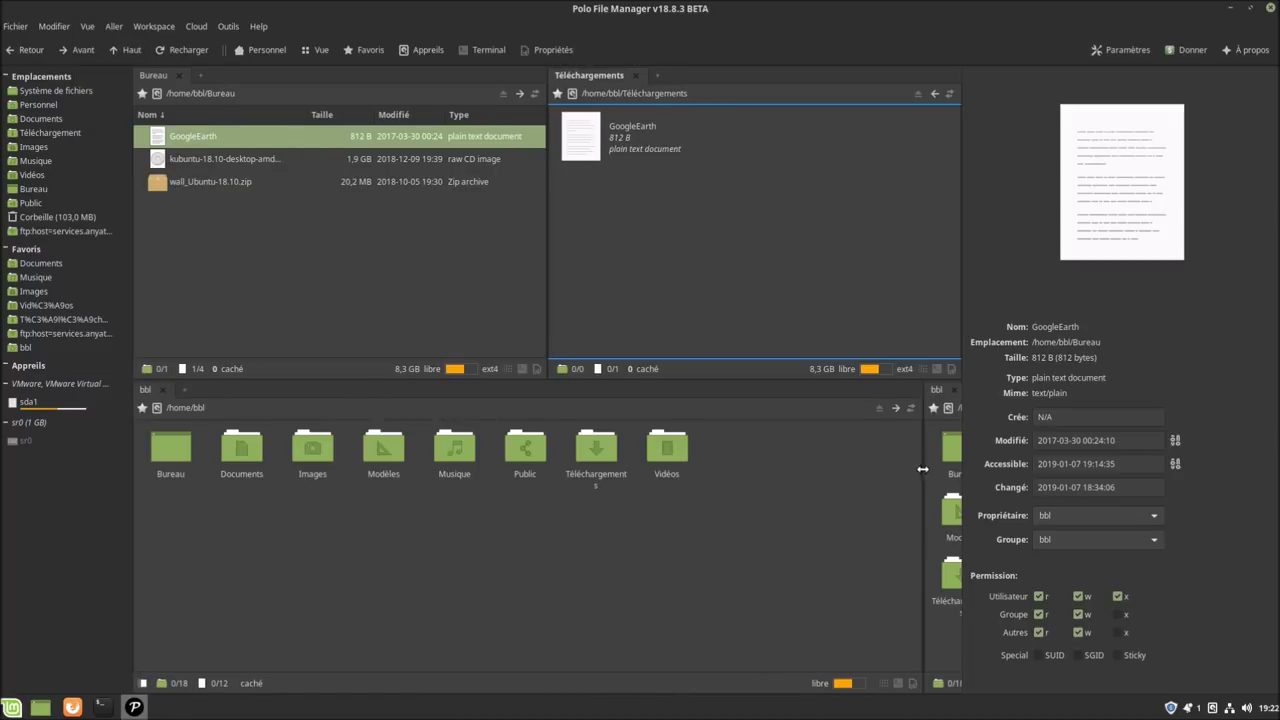
# Even out the widths of the two lower panes and save the arrangement as a new workspace named any-workspace-02.
pyautogui.moveTo(611, 476); pyautogui.dragTo(546, 466)
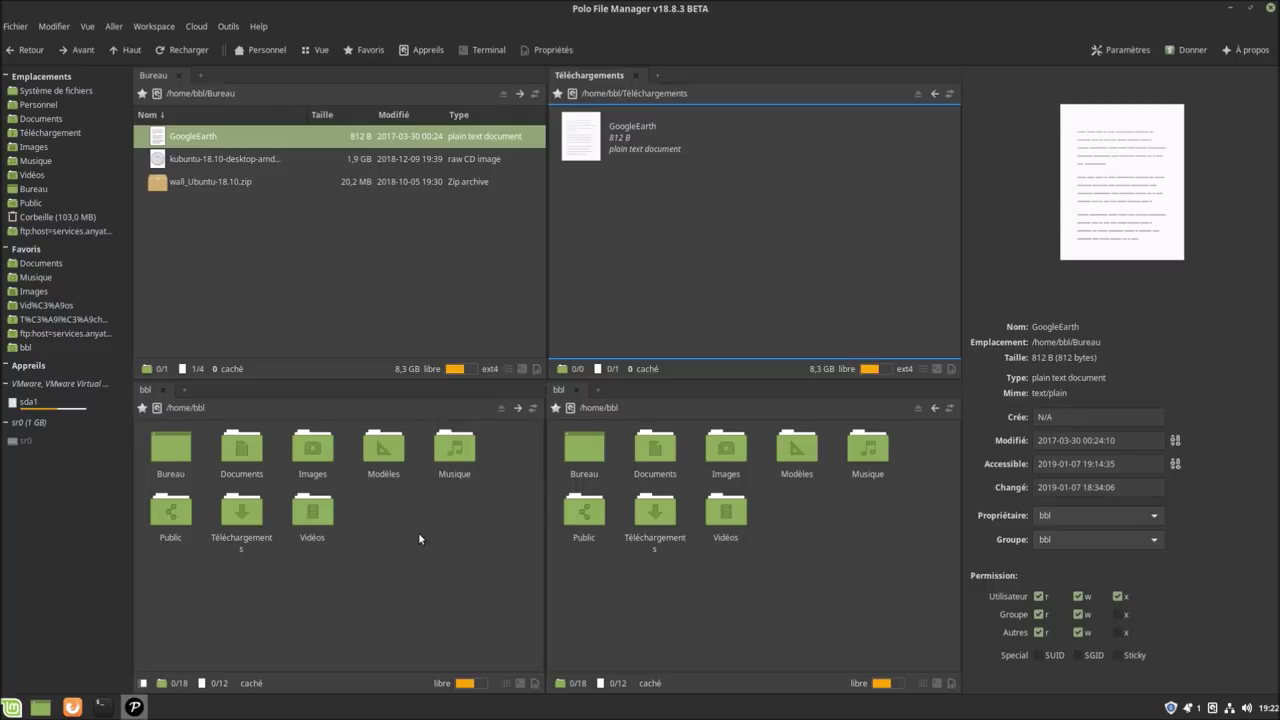
pyautogui.click(148, 27)
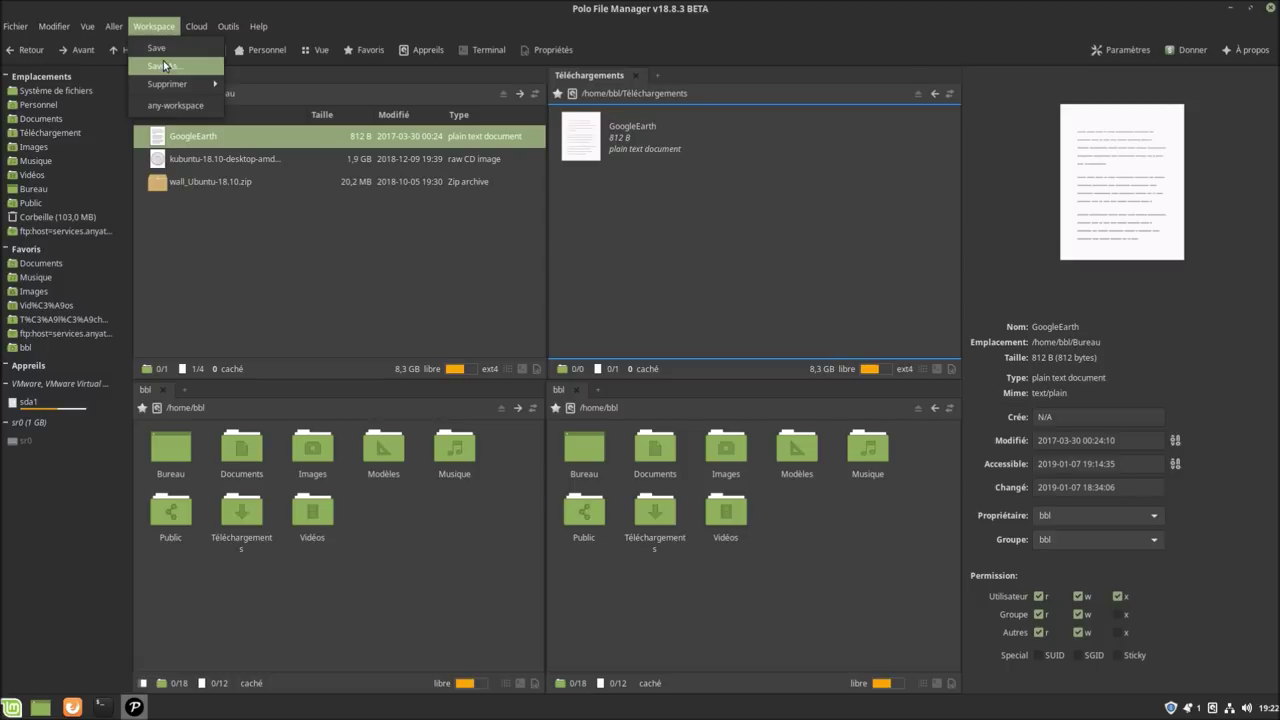
pyautogui.click(165, 66)
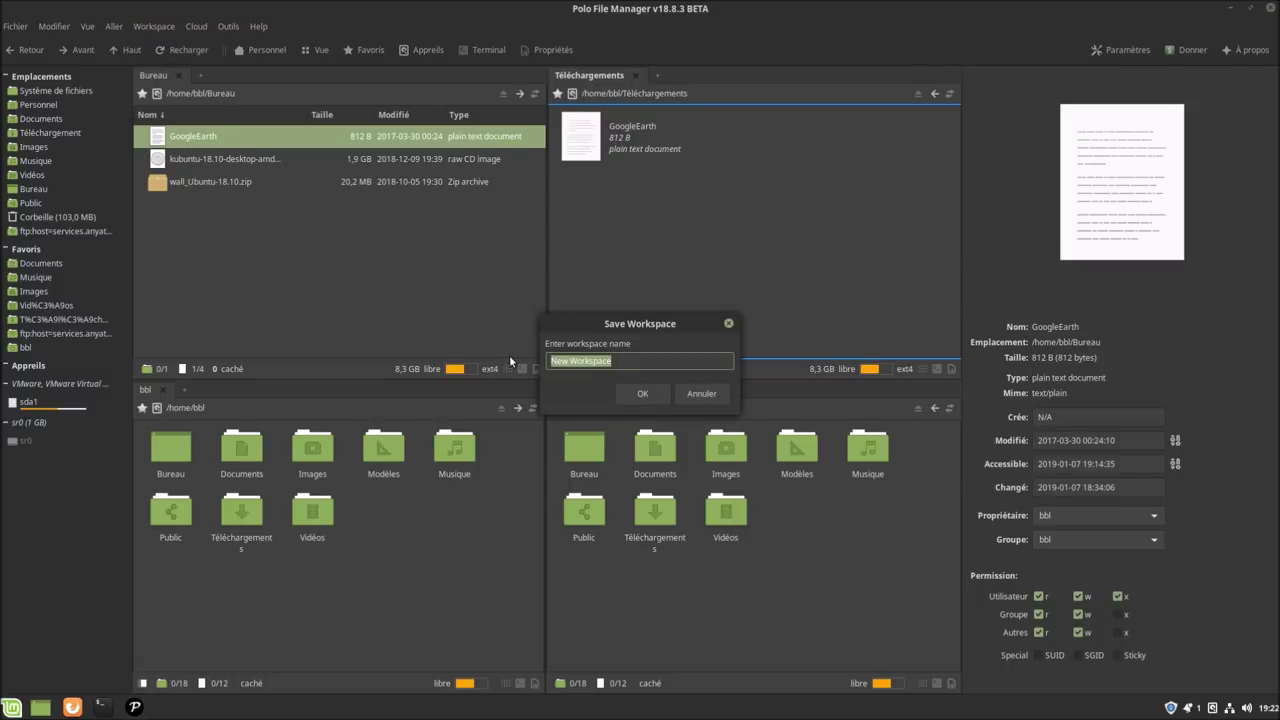
pyautogui.write('any-workspace-')
pyautogui.press('Tab')
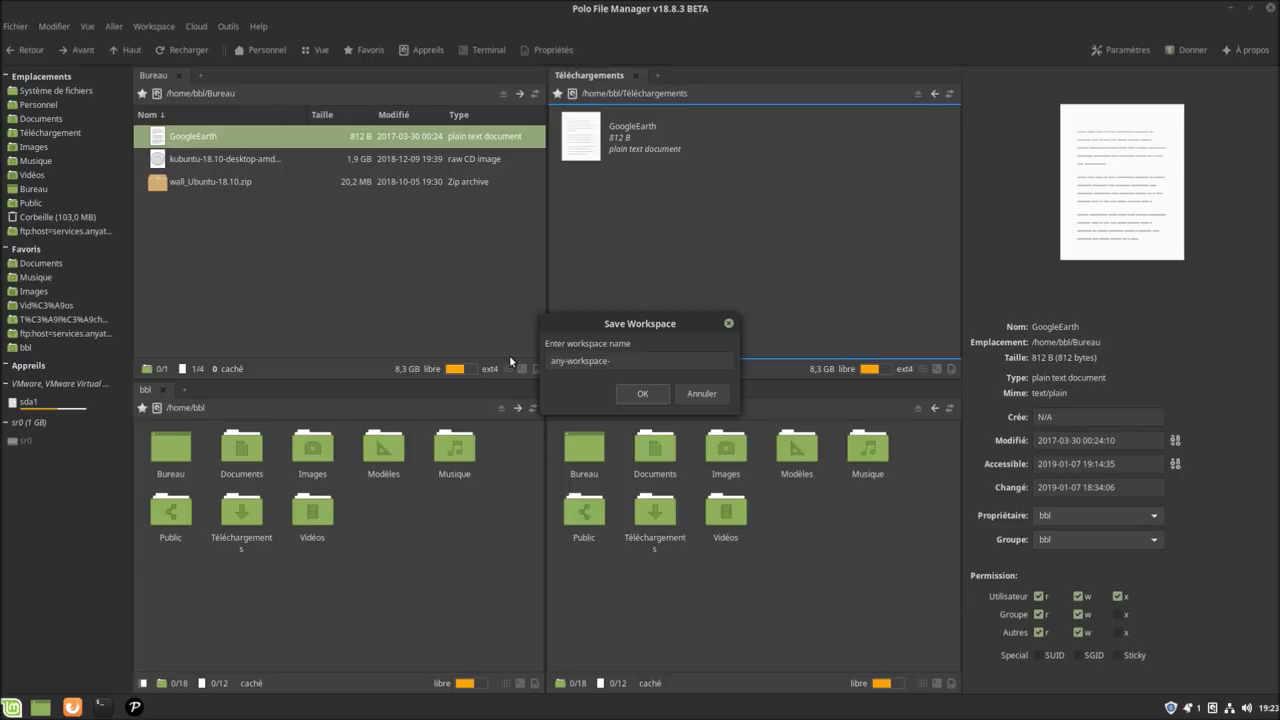
pyautogui.tripleClick(659, 359)
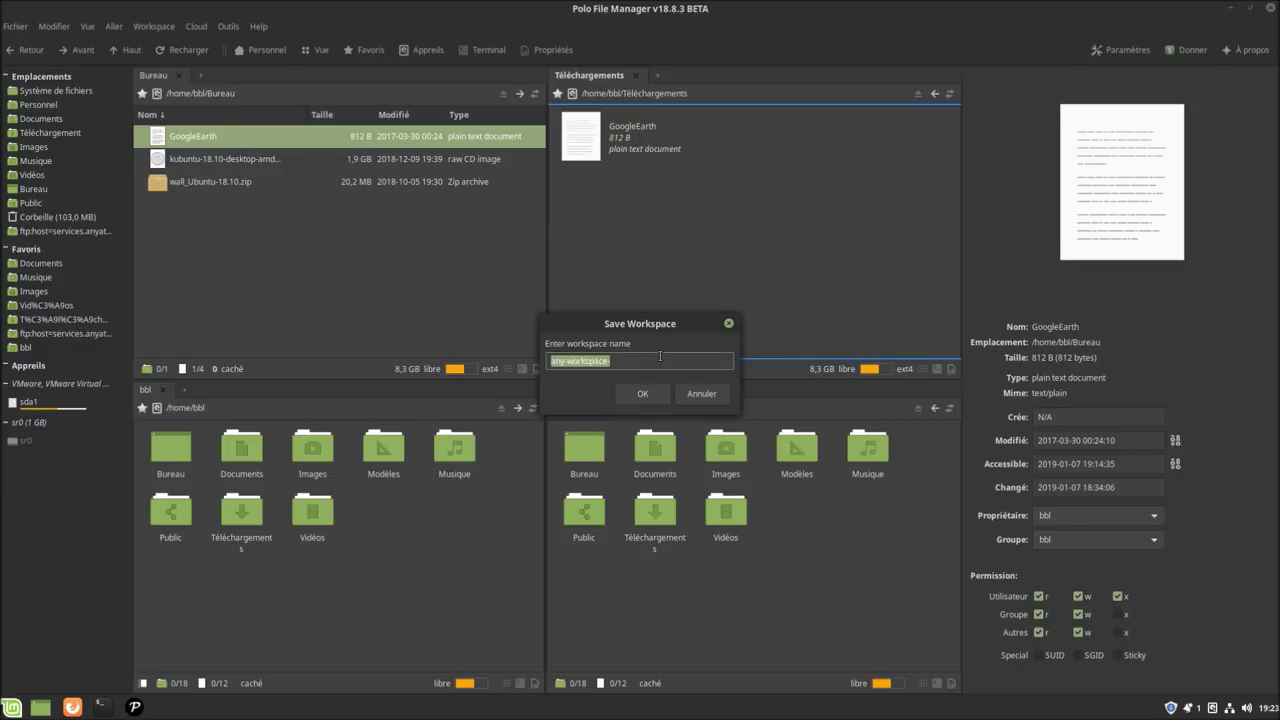
pyautogui.click(707, 361)
pyautogui.write('9')
pyautogui.press('BackSpace')
pyautogui.write('02')
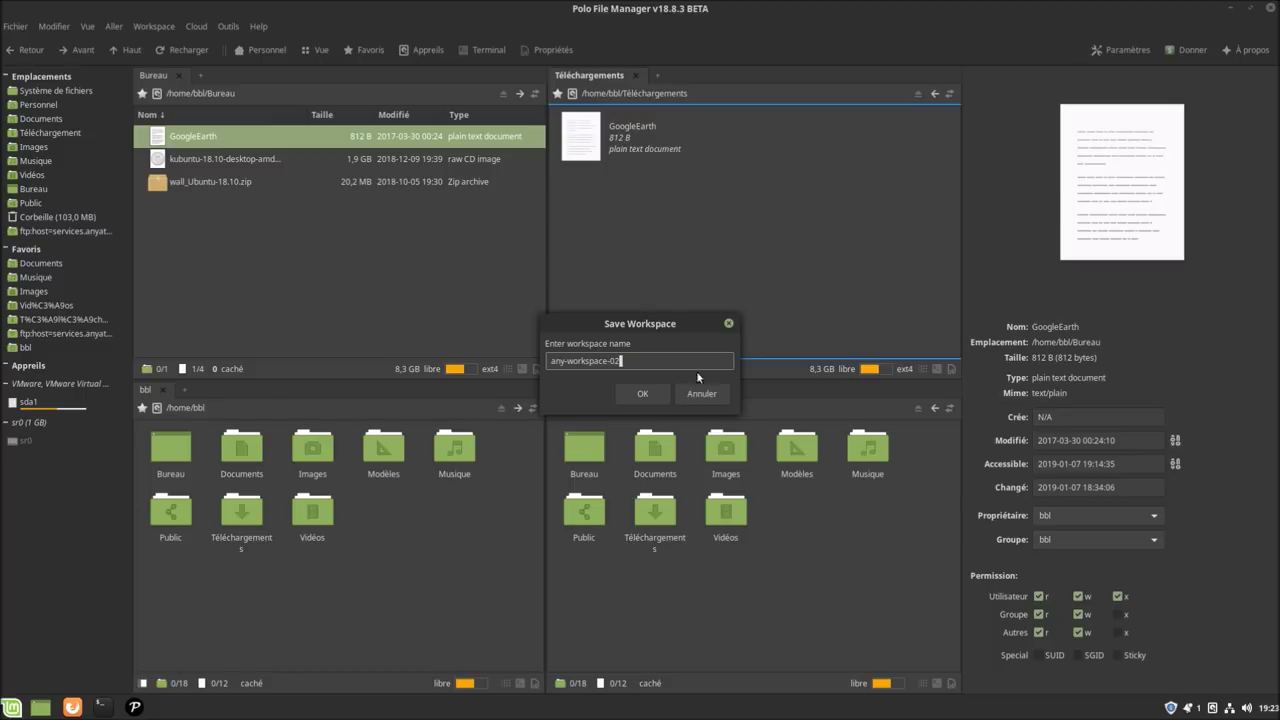
pyautogui.click(641, 393)
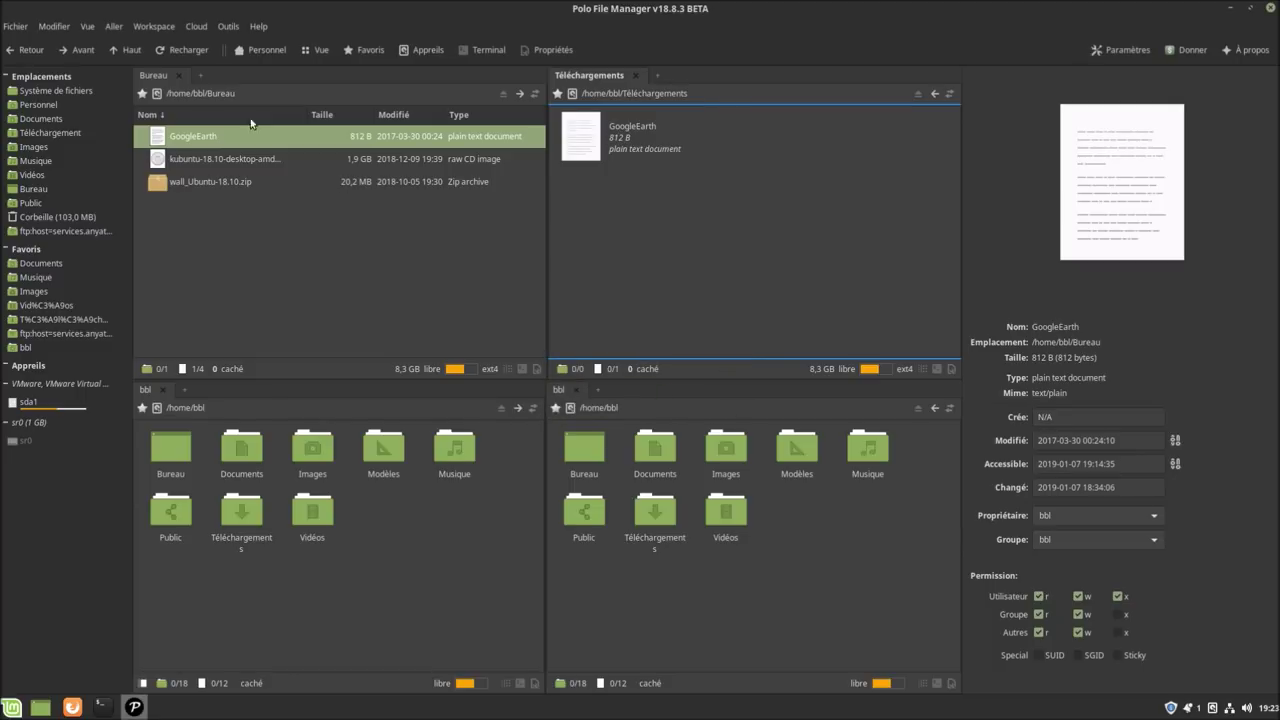
# Load the saved workspace any-workspace, switch back to any-workspace-02, and view the workspaces offered for deletion.
pyautogui.click(139, 28)
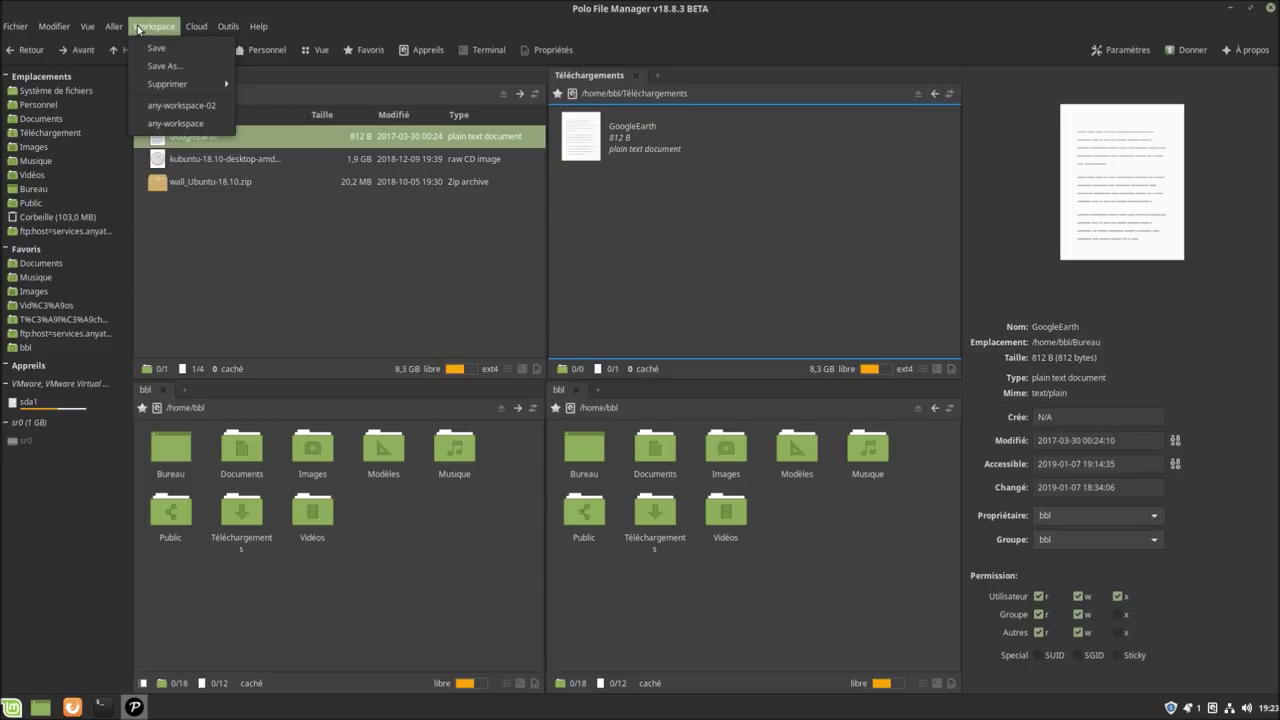
pyautogui.click(181, 118)
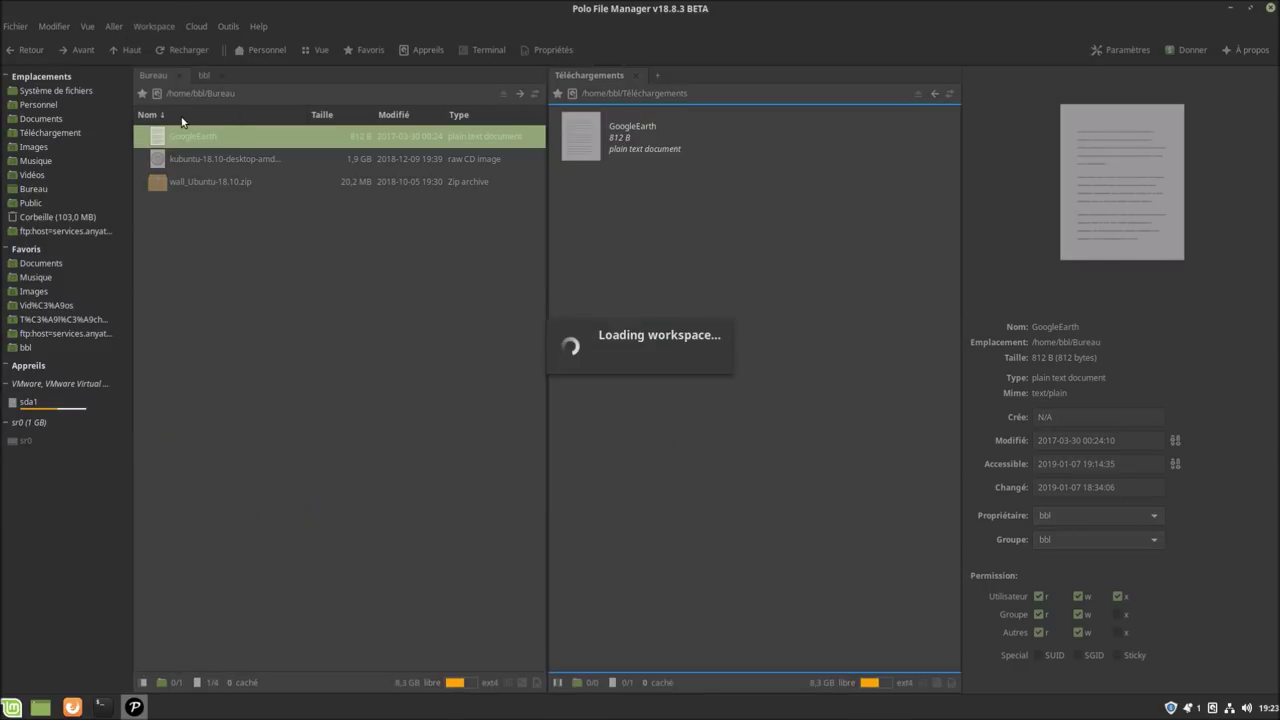
pyautogui.click(146, 27)
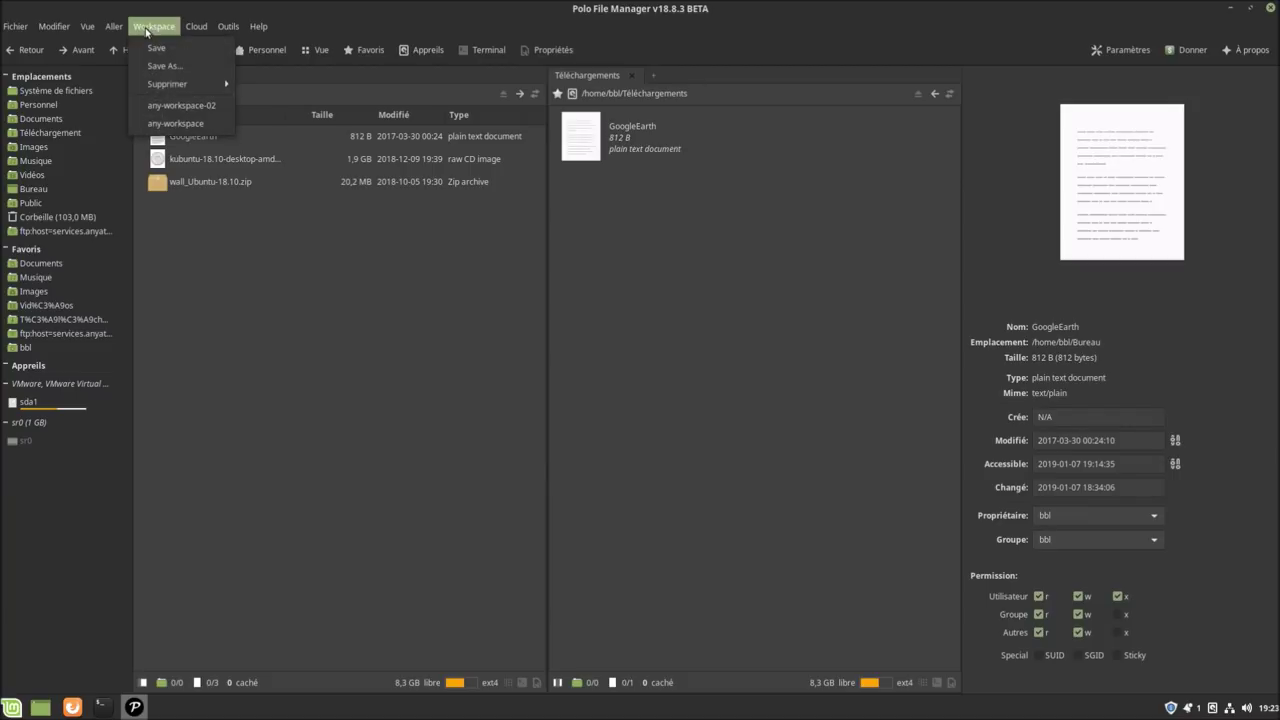
pyautogui.click(190, 104)
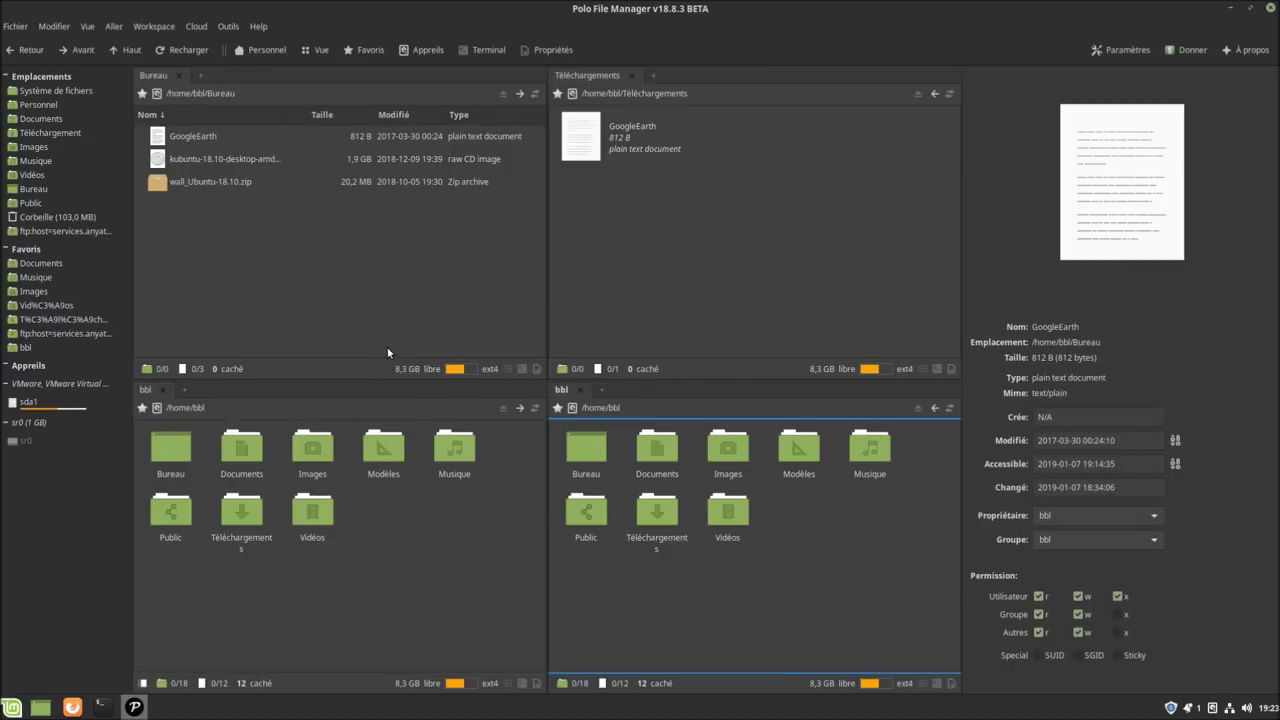
pyautogui.click(142, 29)
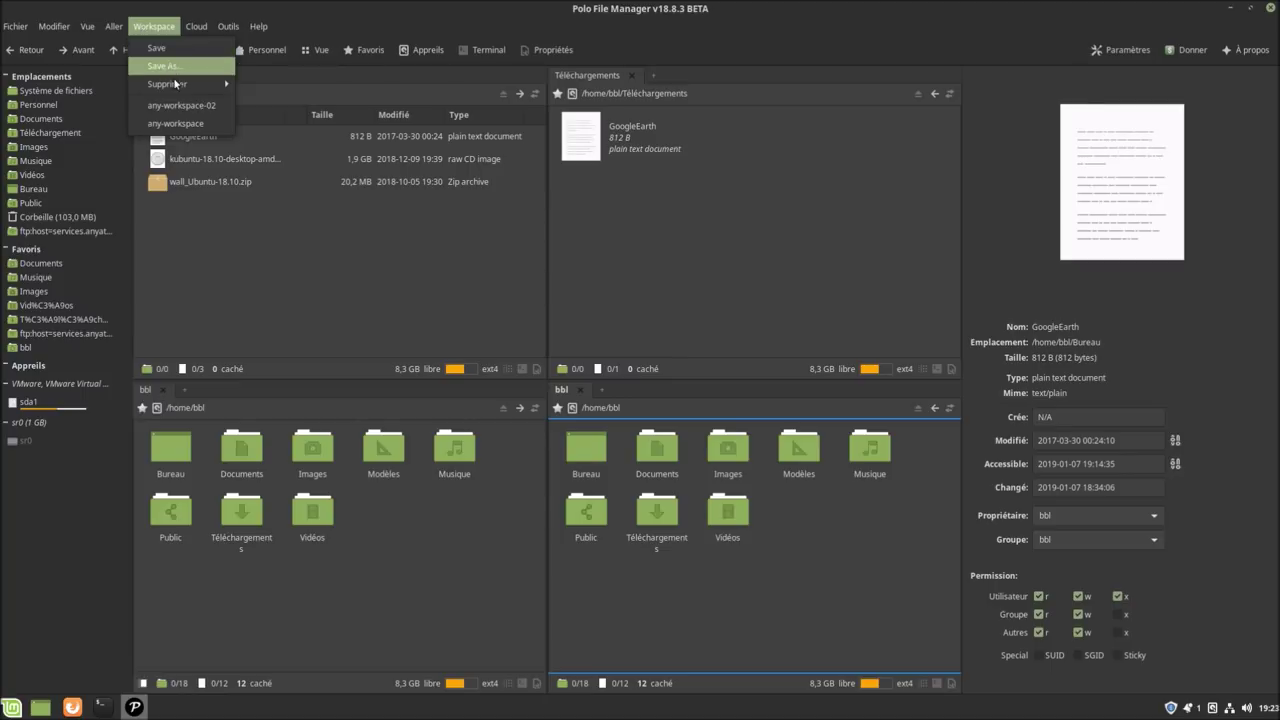
pyautogui.moveTo(182, 90)
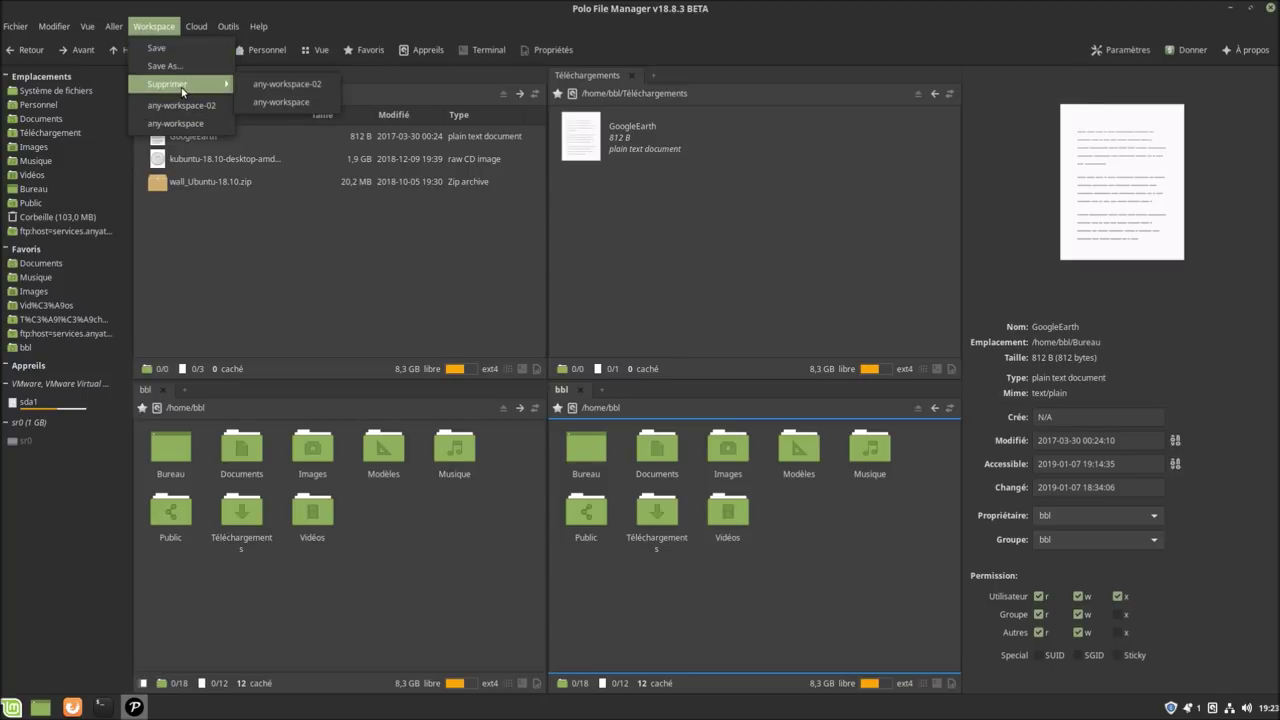
# Examine the full Outils externes list for the status and purpose of each utility and close it.
pyautogui.click(232, 27)
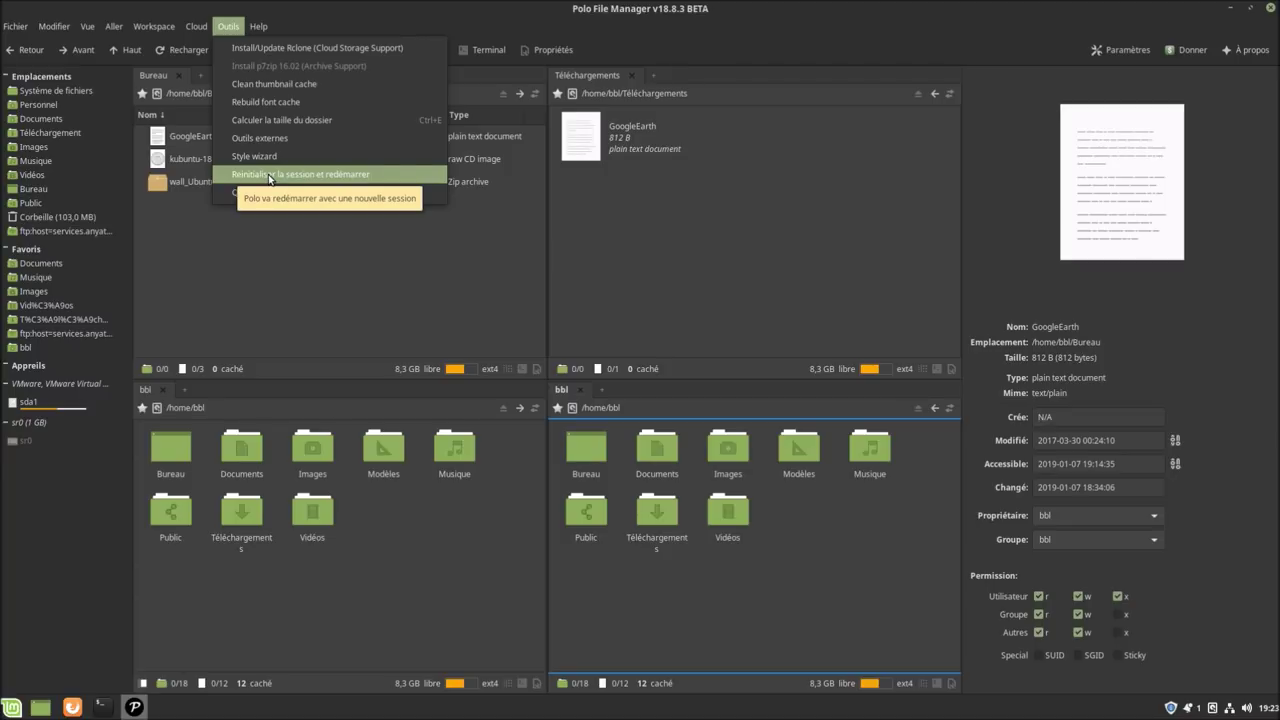
pyautogui.click(264, 138)
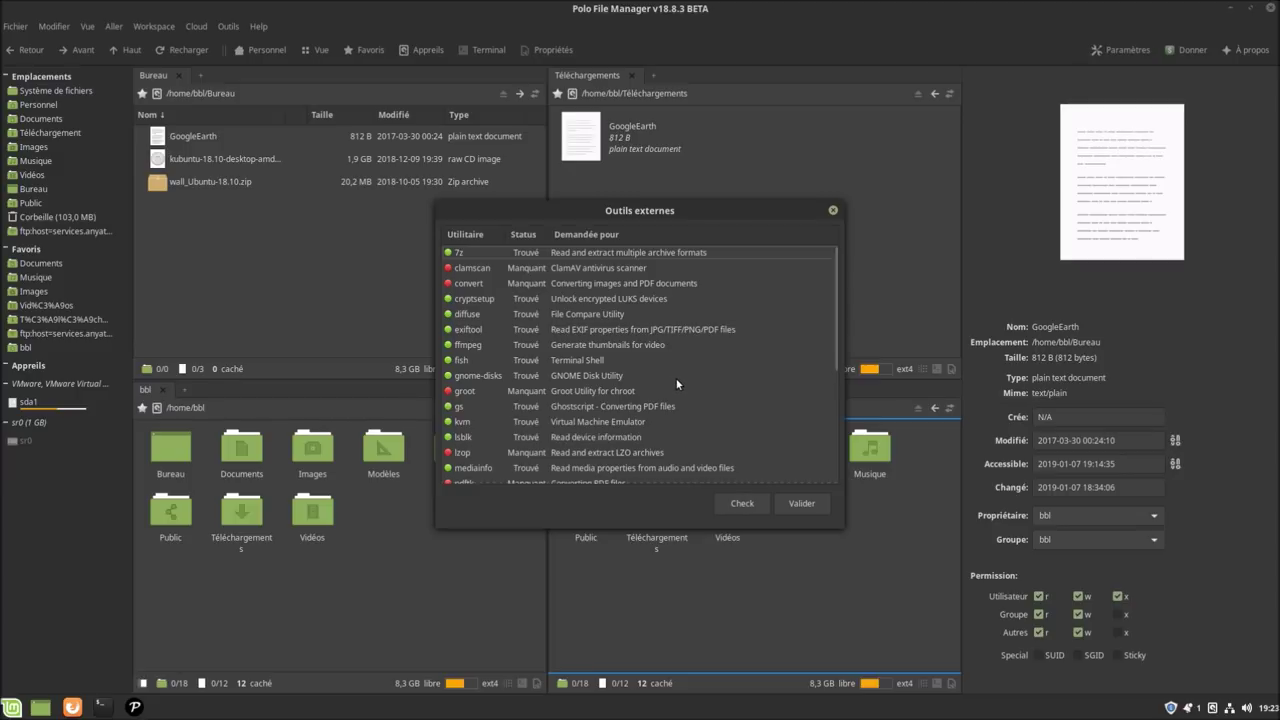
pyautogui.scroll(-1, 677, 383)
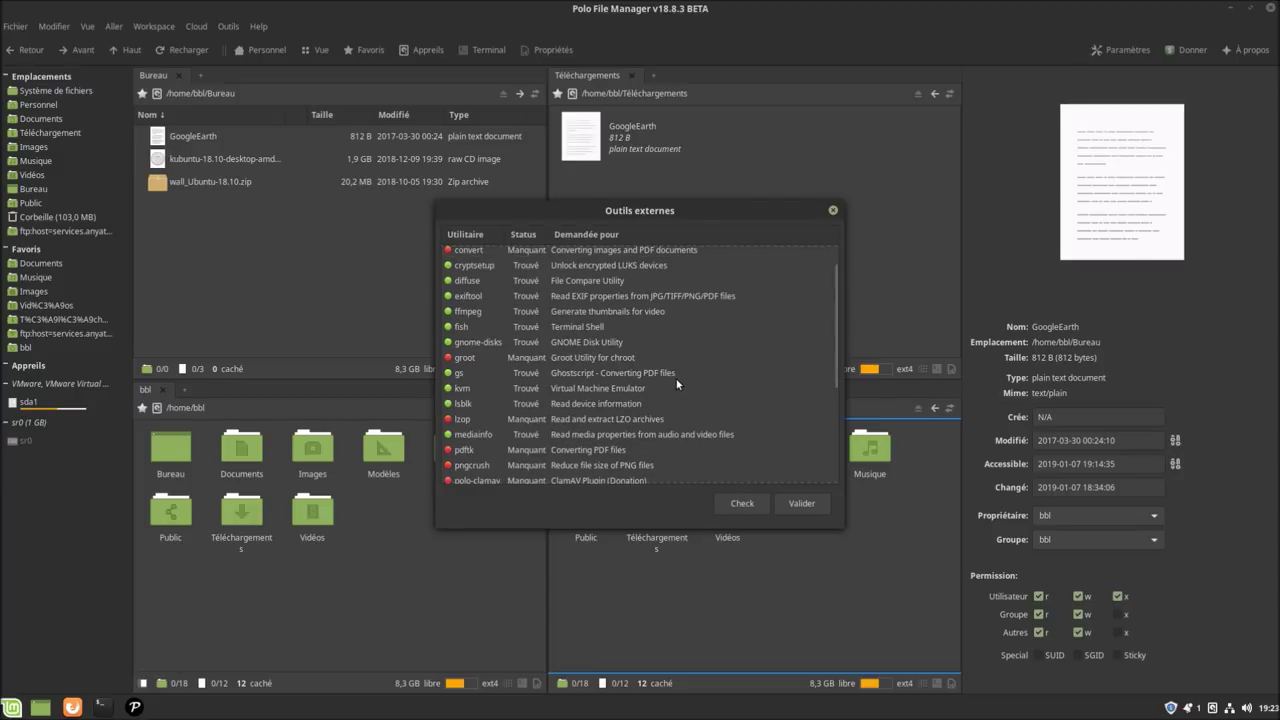
pyautogui.scroll(-1, 677, 398)
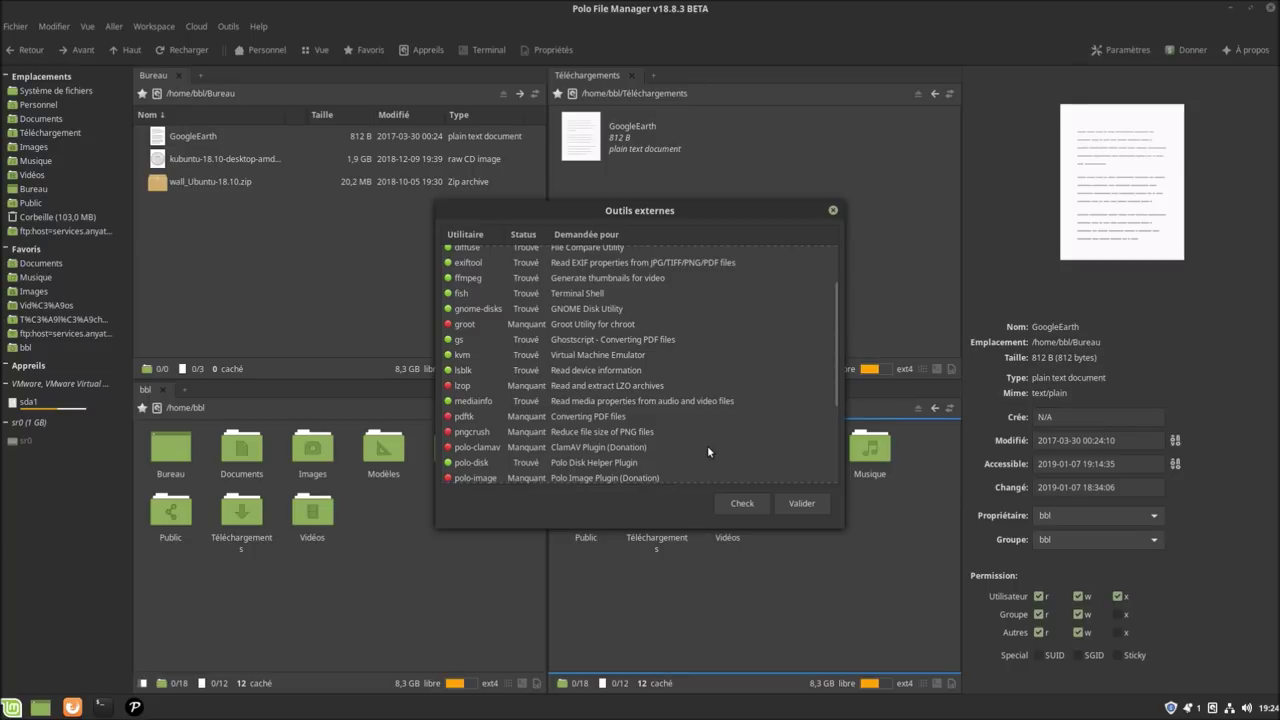
pyautogui.scroll(-1, 704, 443)
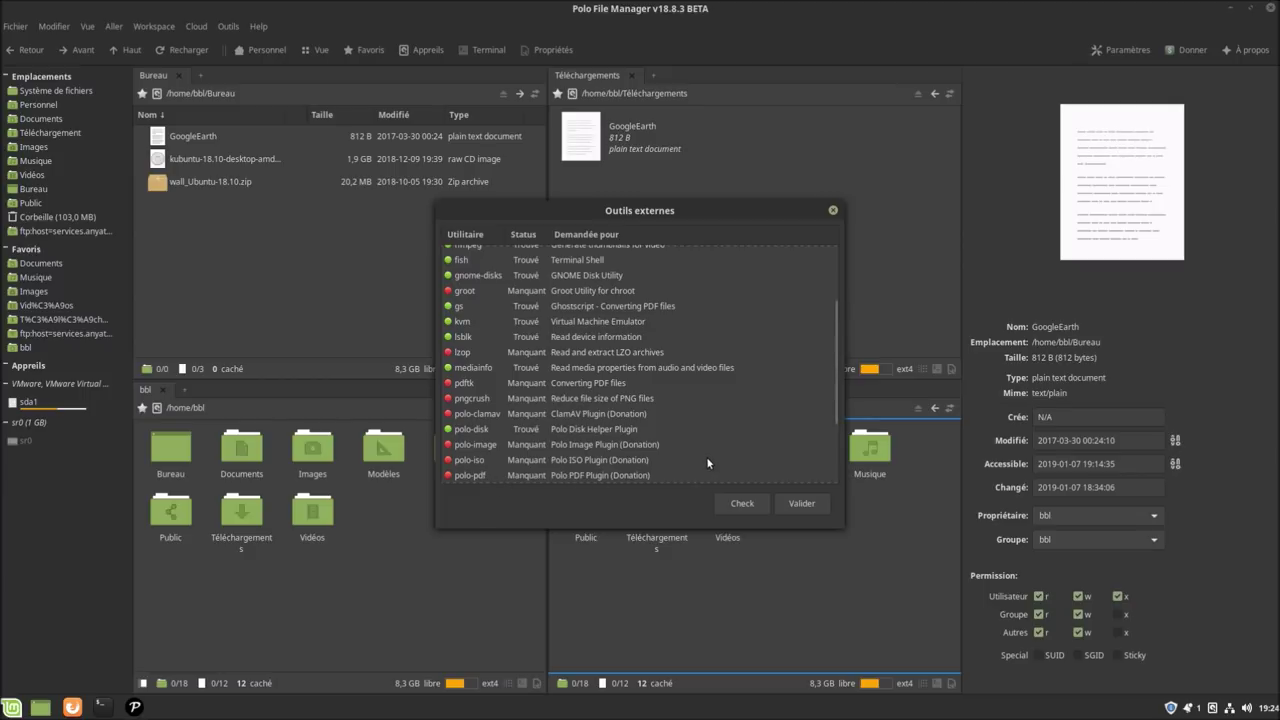
pyautogui.scroll(-1, 703, 450)
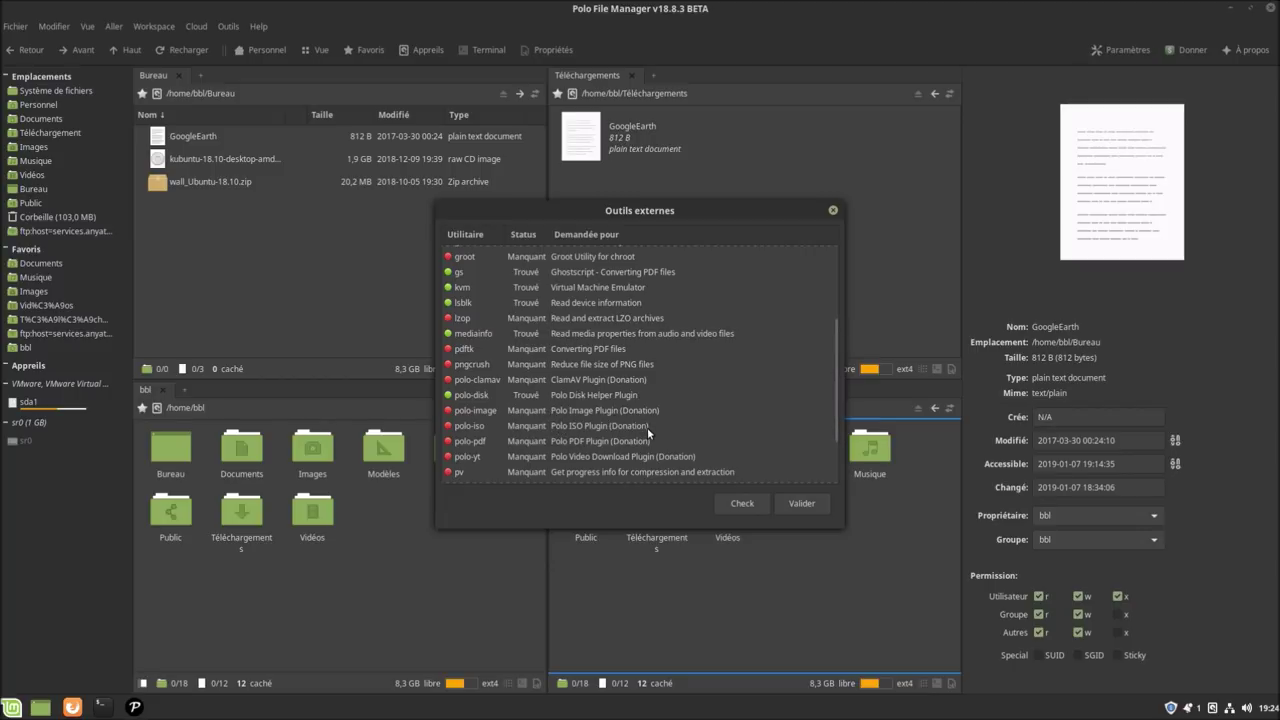
pyautogui.scroll(-1, 647, 427)
pyautogui.scroll(-1, 706, 429)
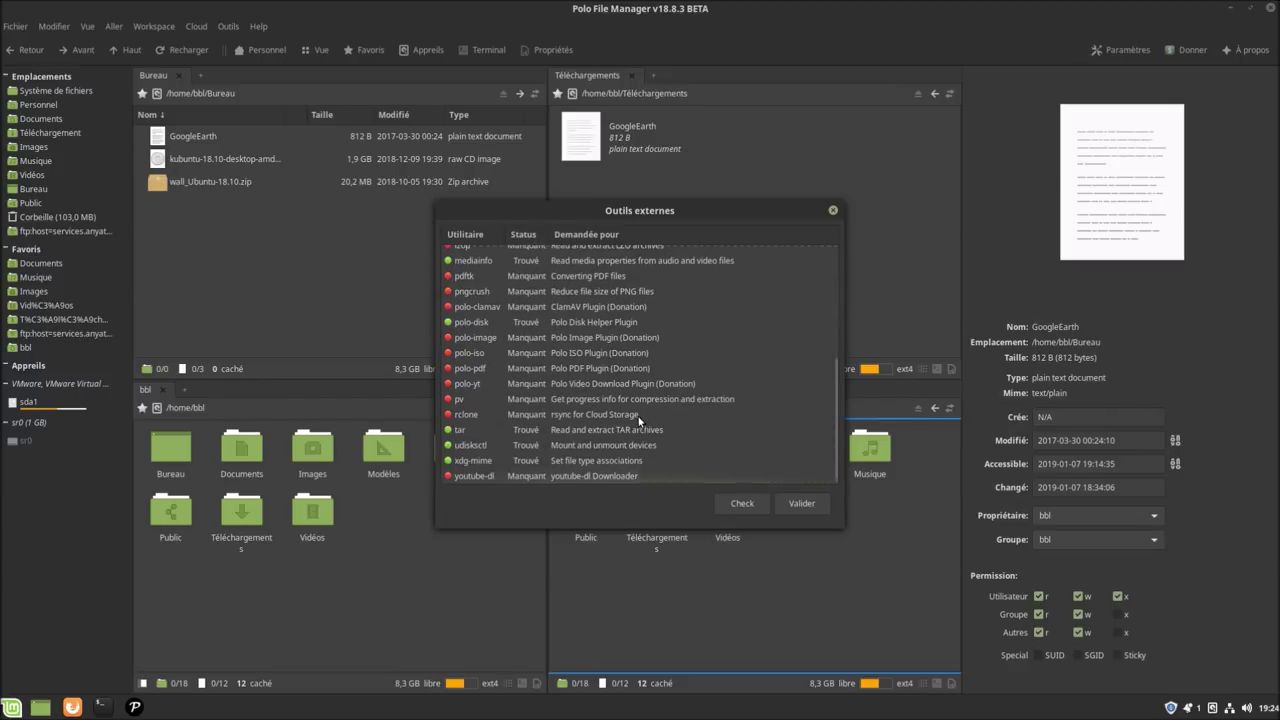
pyautogui.scroll(1, 645, 457)
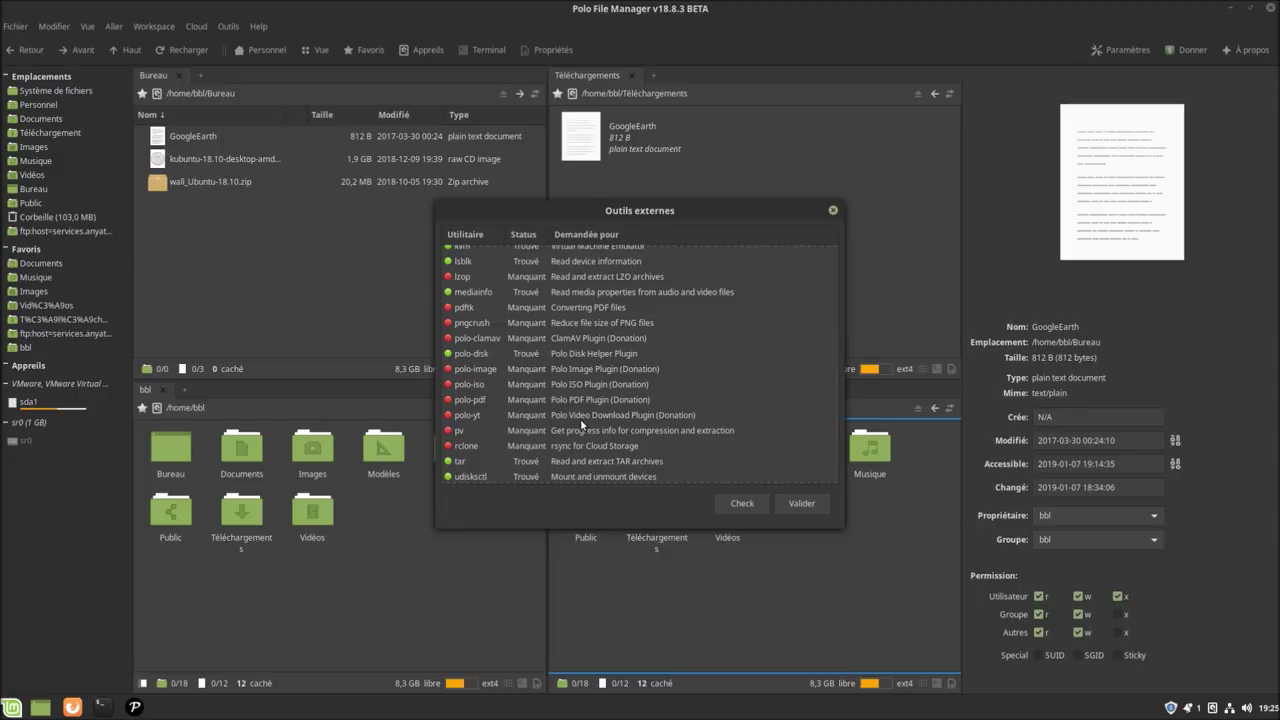
pyautogui.scroll(-1, 605, 415)
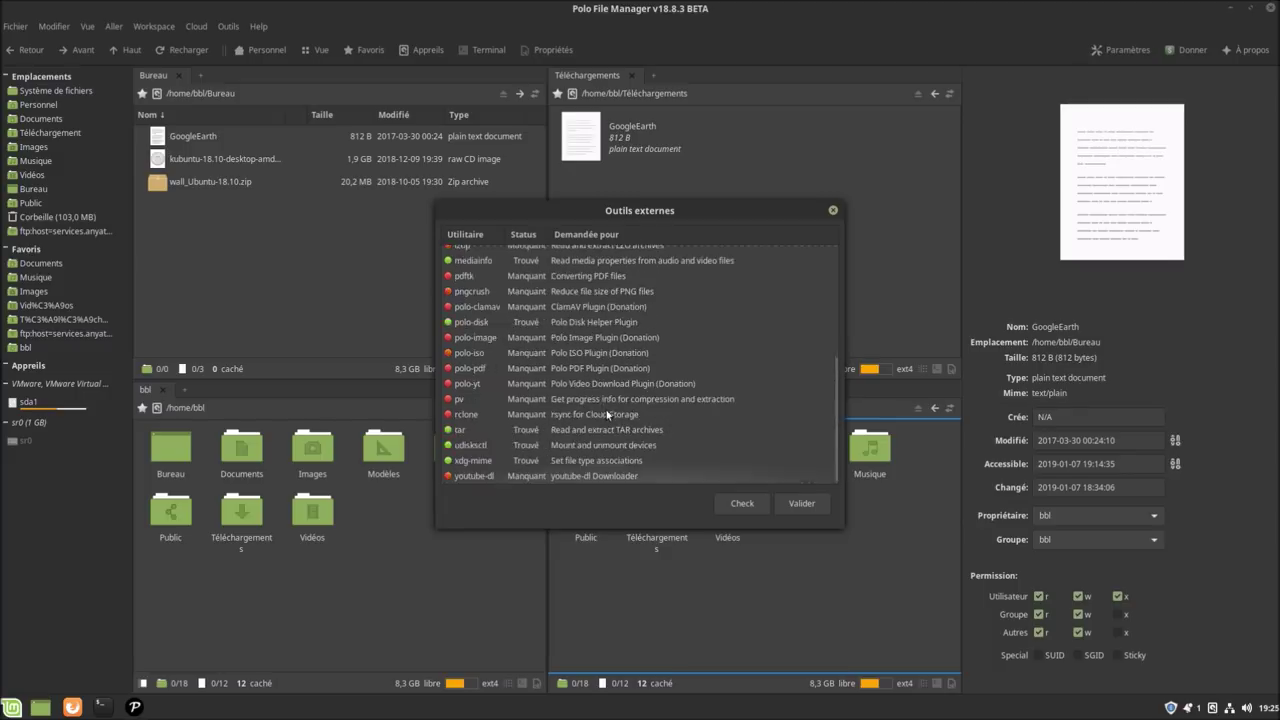
pyautogui.click(834, 211)
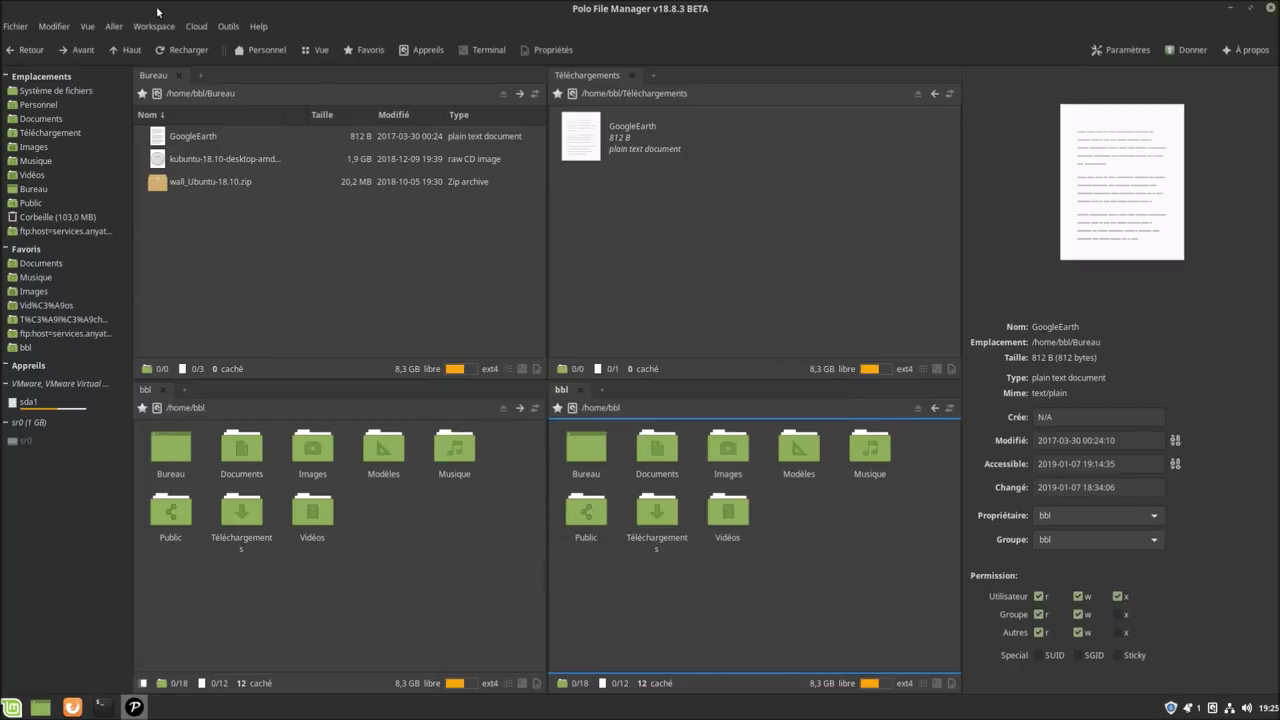
# Start adding a cloud account, accept the download and installation of Rclone, and enter the sudo password in the terminal.
pyautogui.click(193, 28)
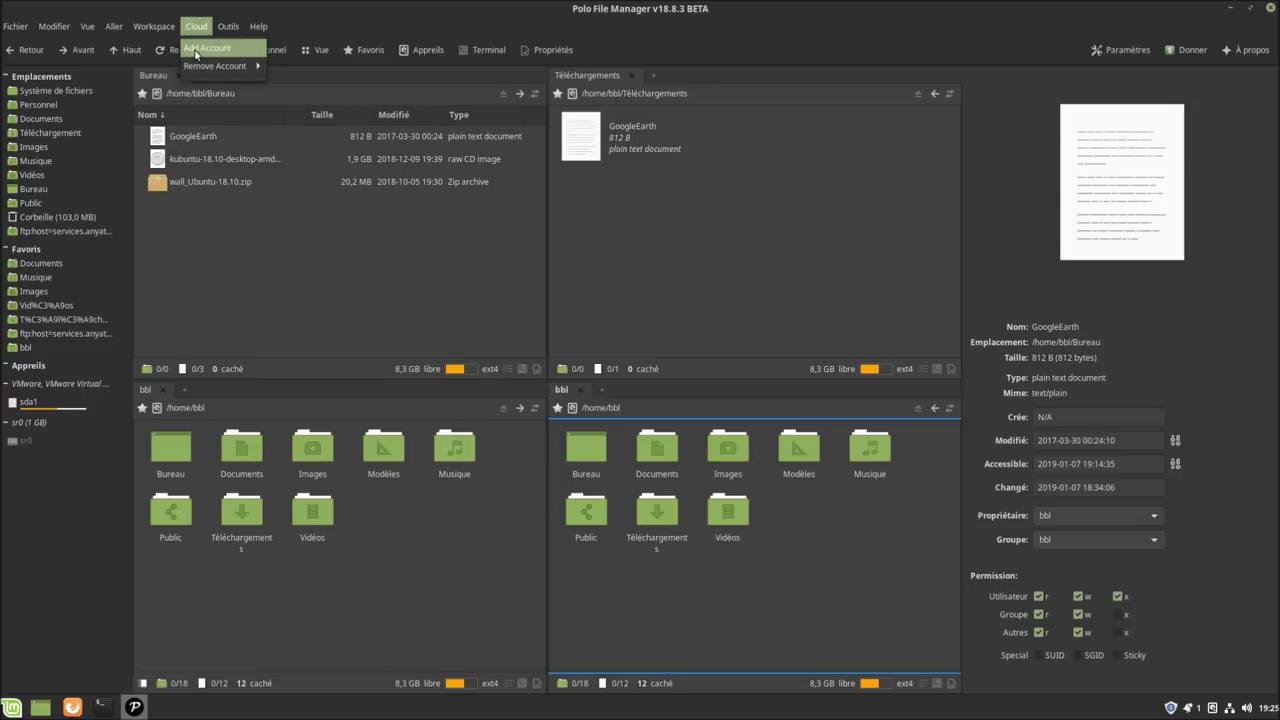
pyautogui.click(194, 48)
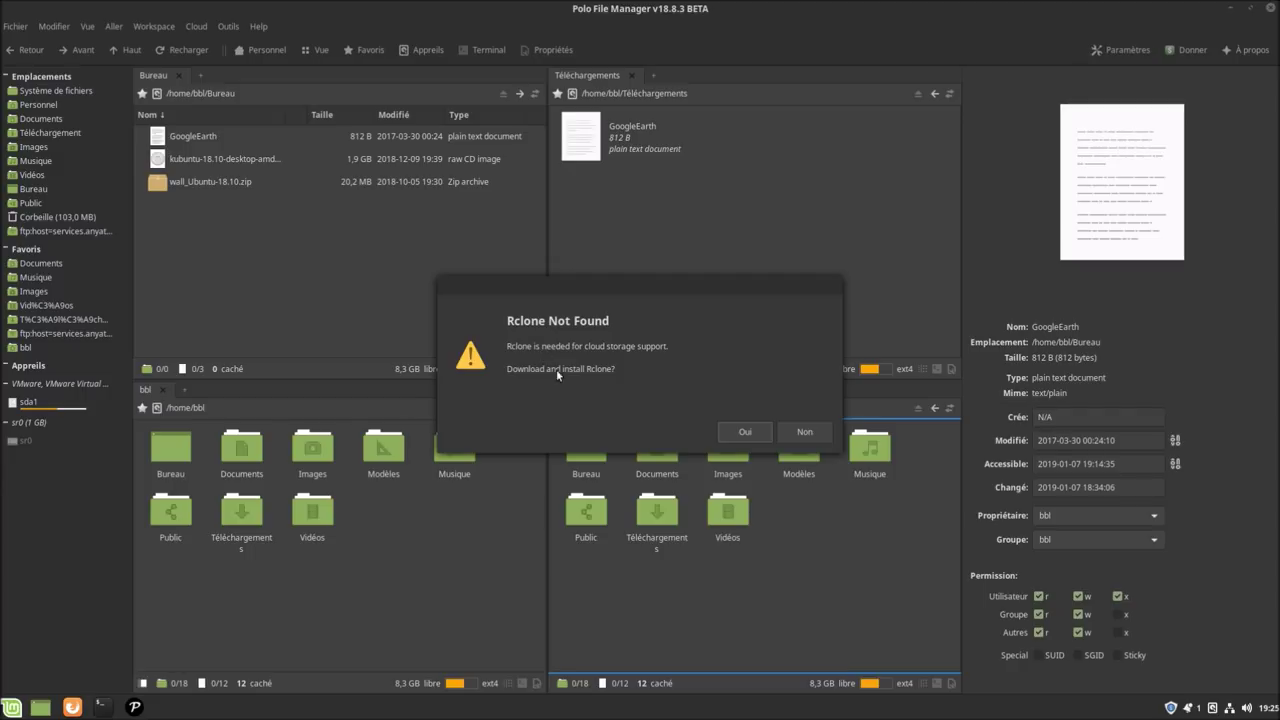
pyautogui.click(739, 432)
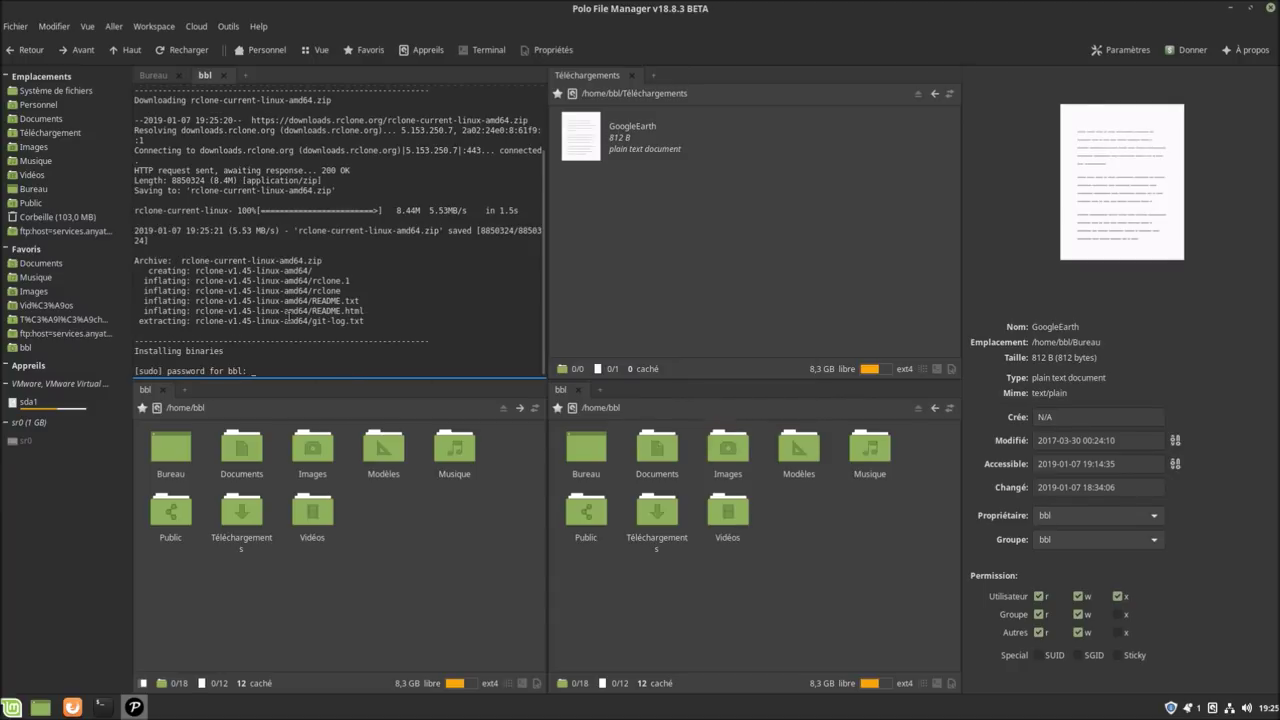
pyautogui.write('**')
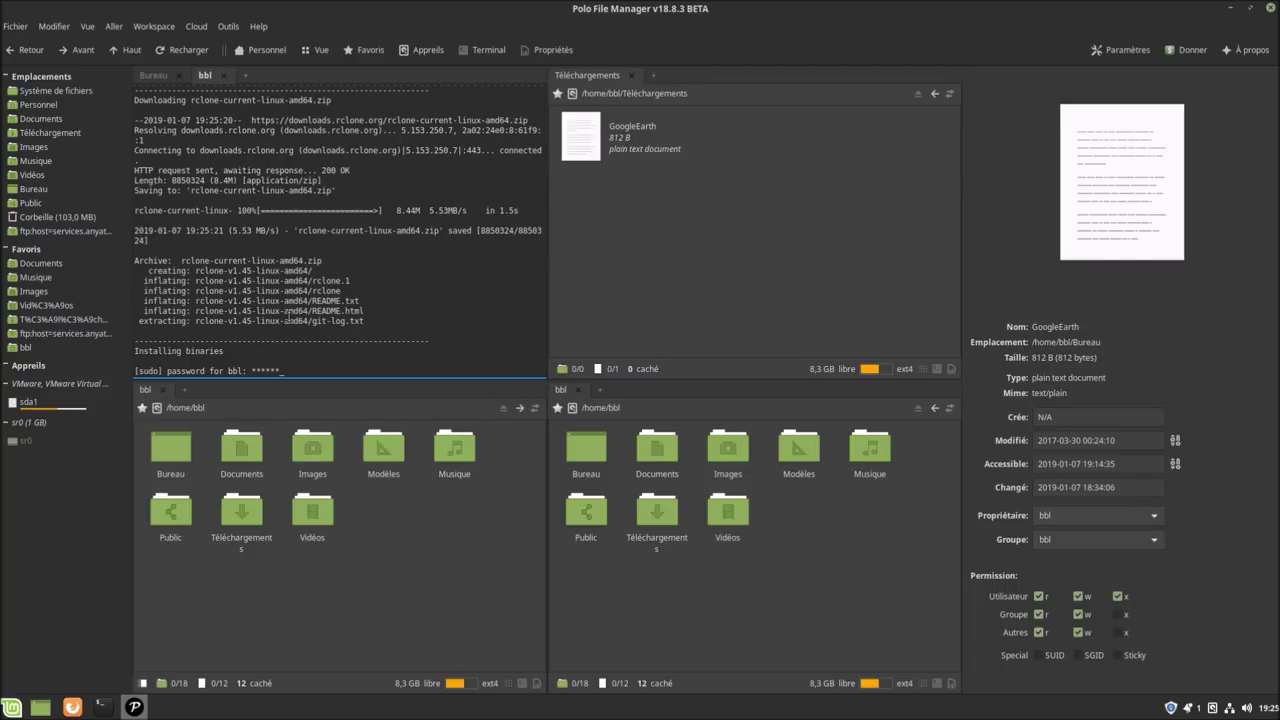
pyautogui.write('****')
pyautogui.press('Return')
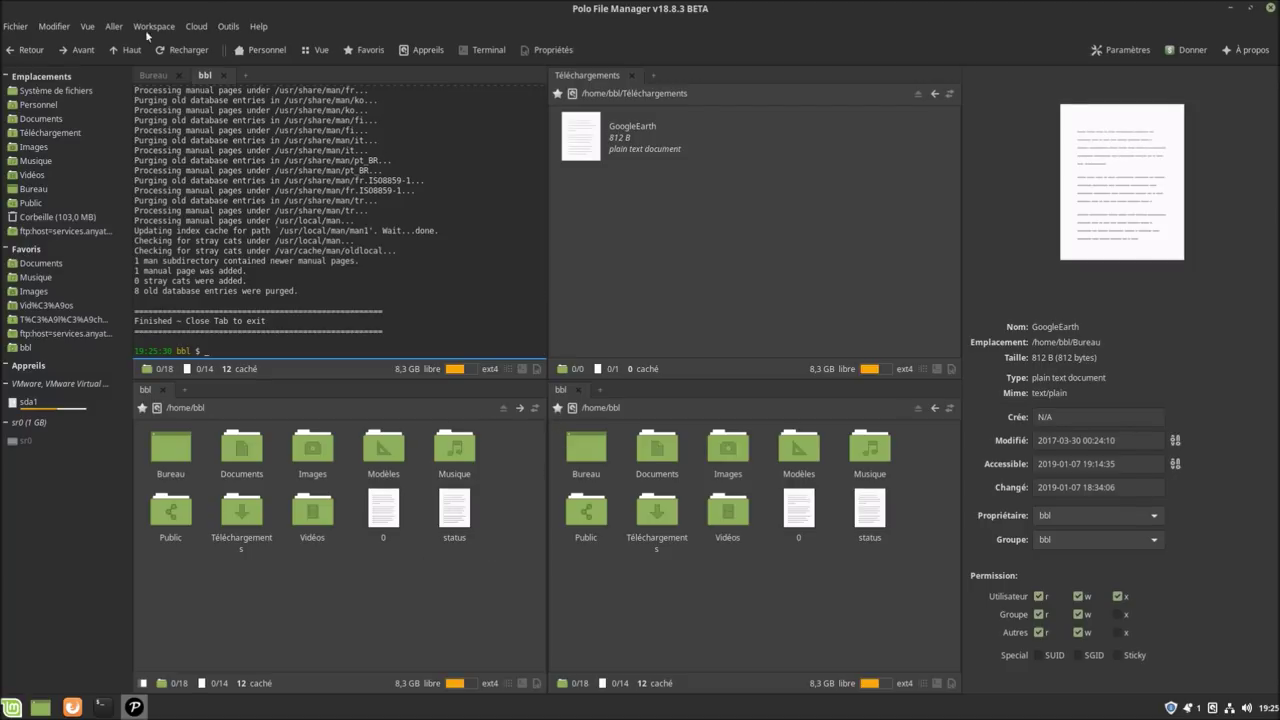
# Switch the file manager to the single-pane layout and close the view options.
pyautogui.click(89, 28)
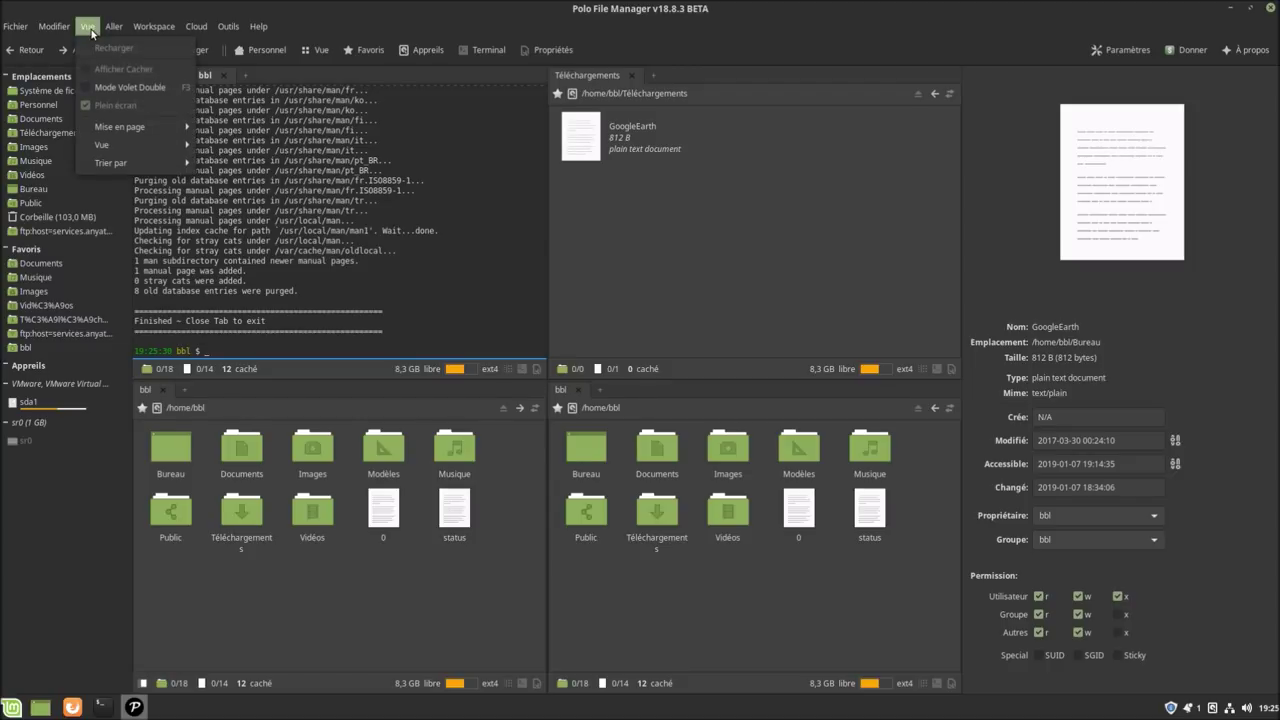
pyautogui.click(322, 50)
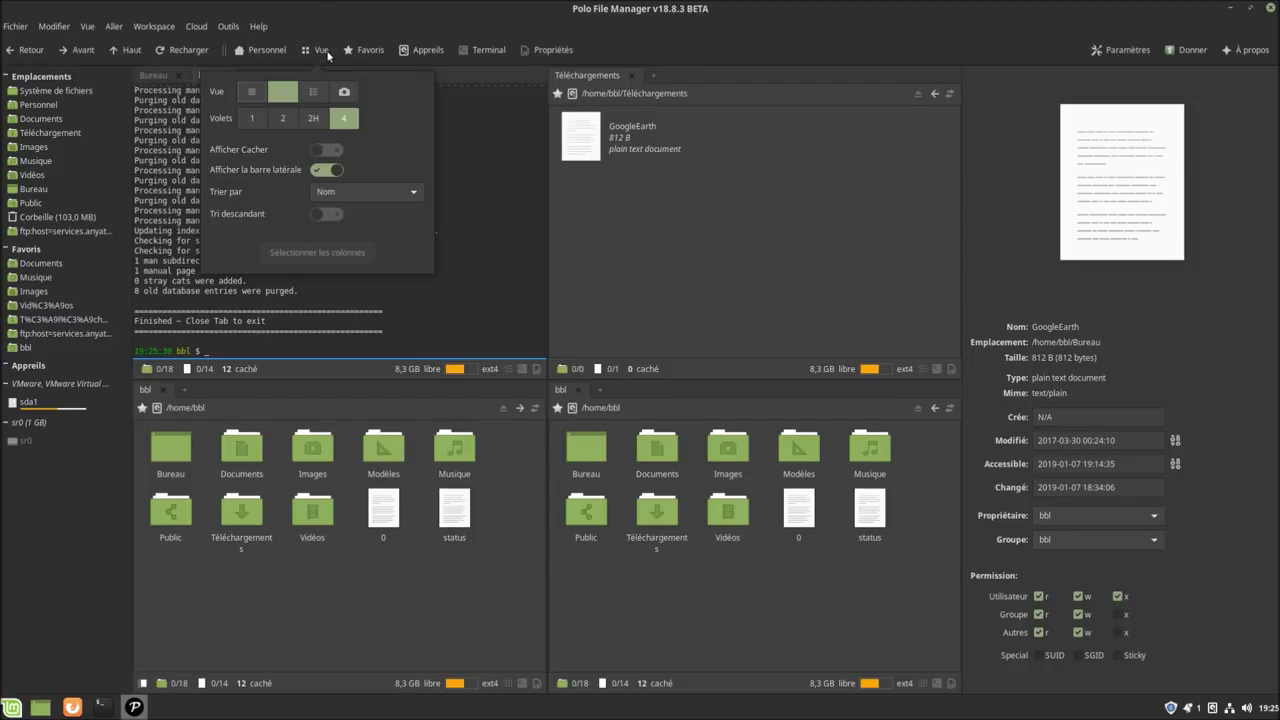
pyautogui.click(252, 118)
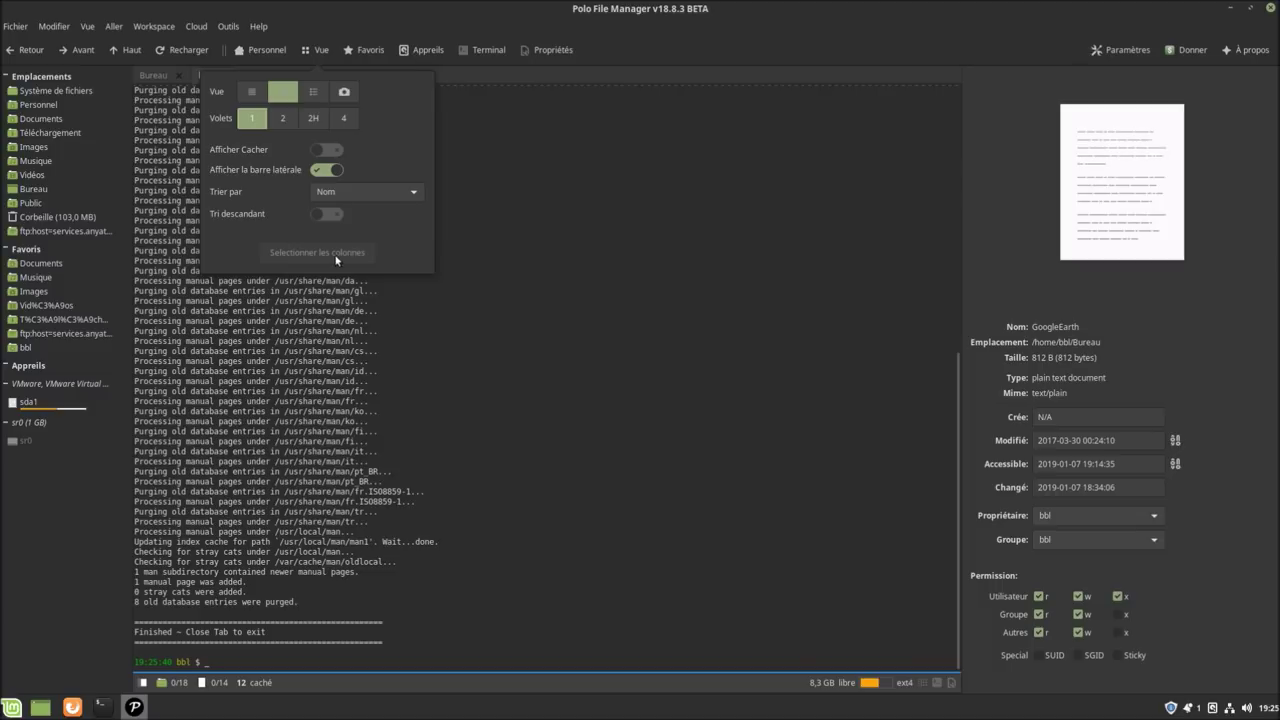
pyautogui.click(322, 28)
# Start adding a cloud storage account named OneDrive with the account type Microsoft OneDrive.
pyautogui.click(195, 28)
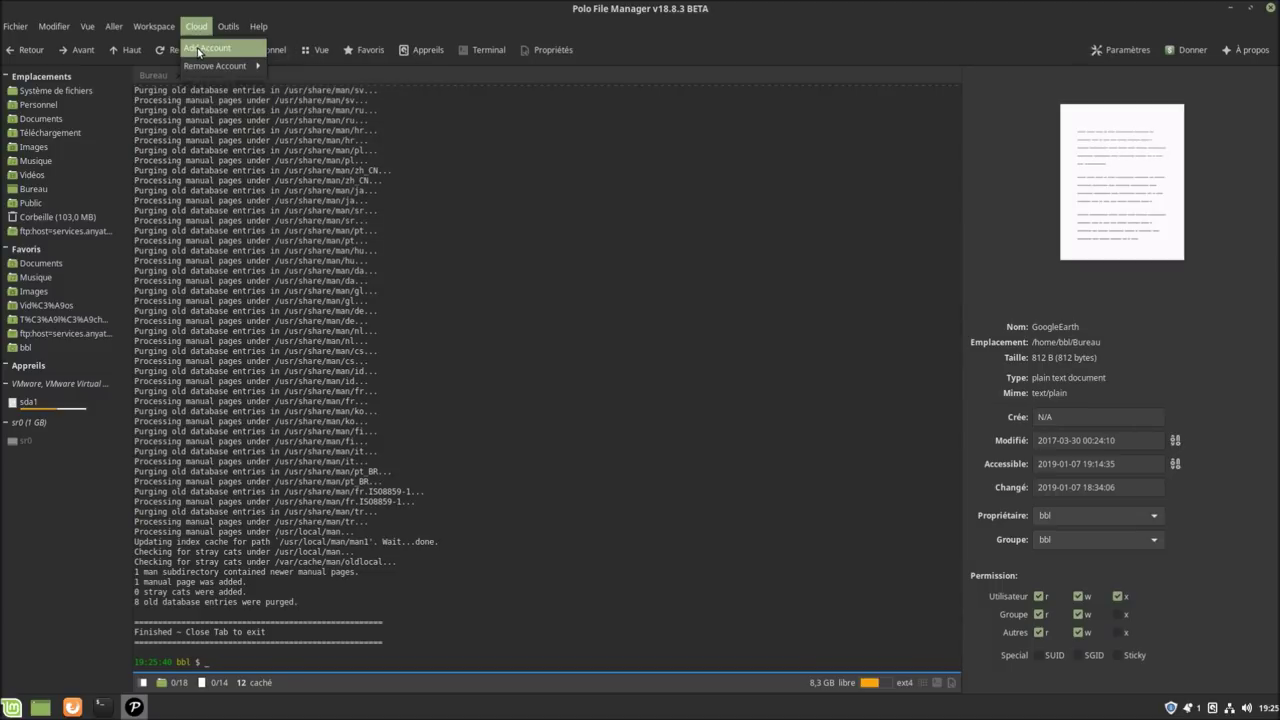
pyautogui.click(200, 49)
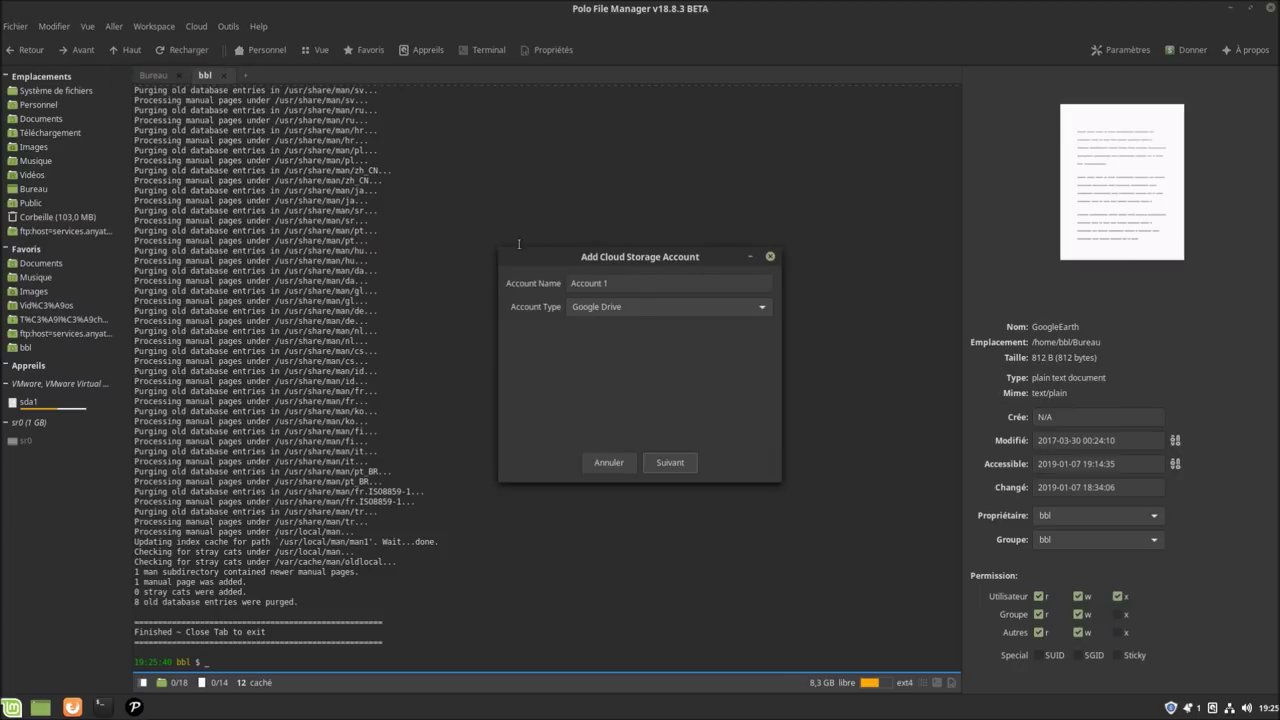
pyautogui.click(621, 284)
pyautogui.moveTo(621, 284); pyautogui.dragTo(537, 303)
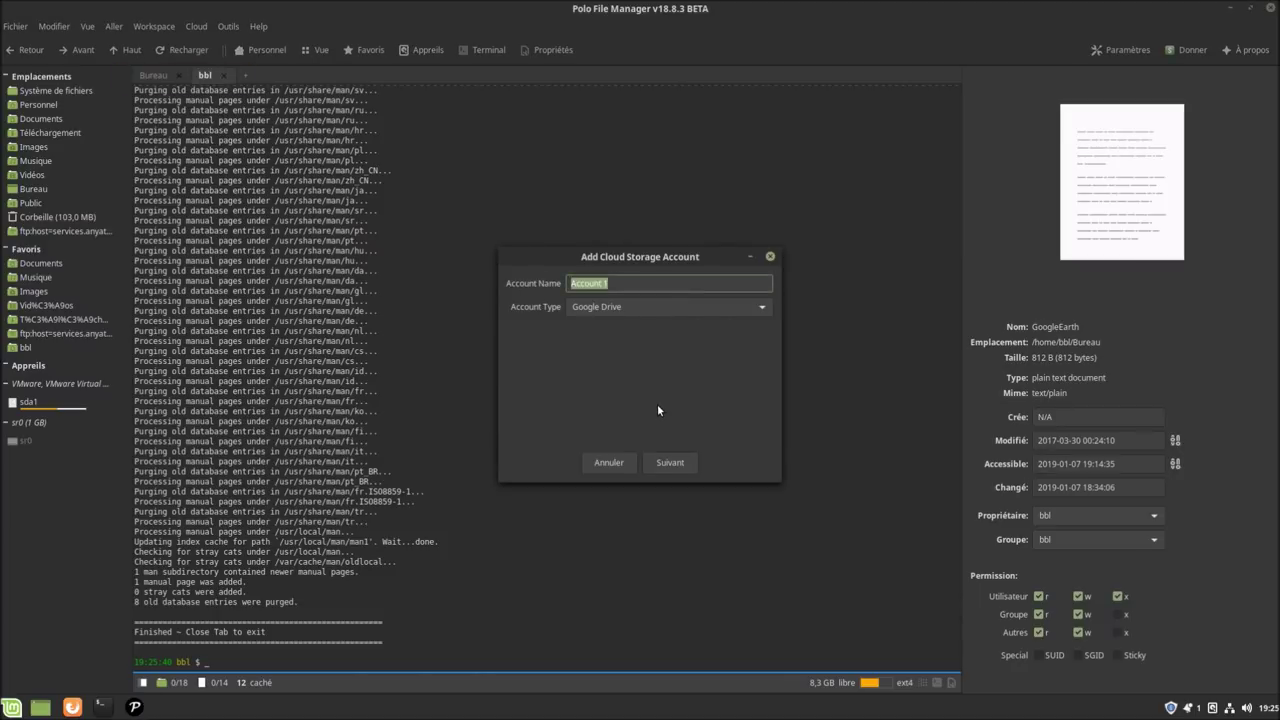
pyautogui.write('OneDrive')
pyautogui.click(648, 302)
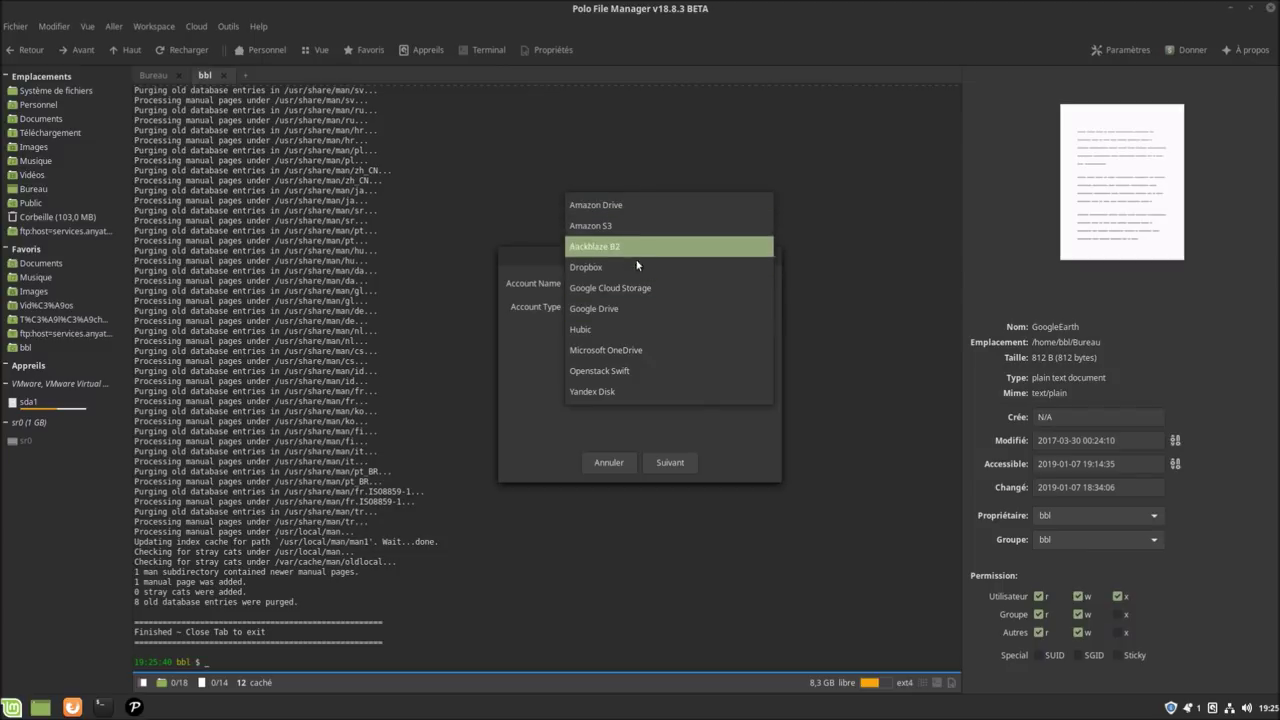
pyautogui.click(612, 355)
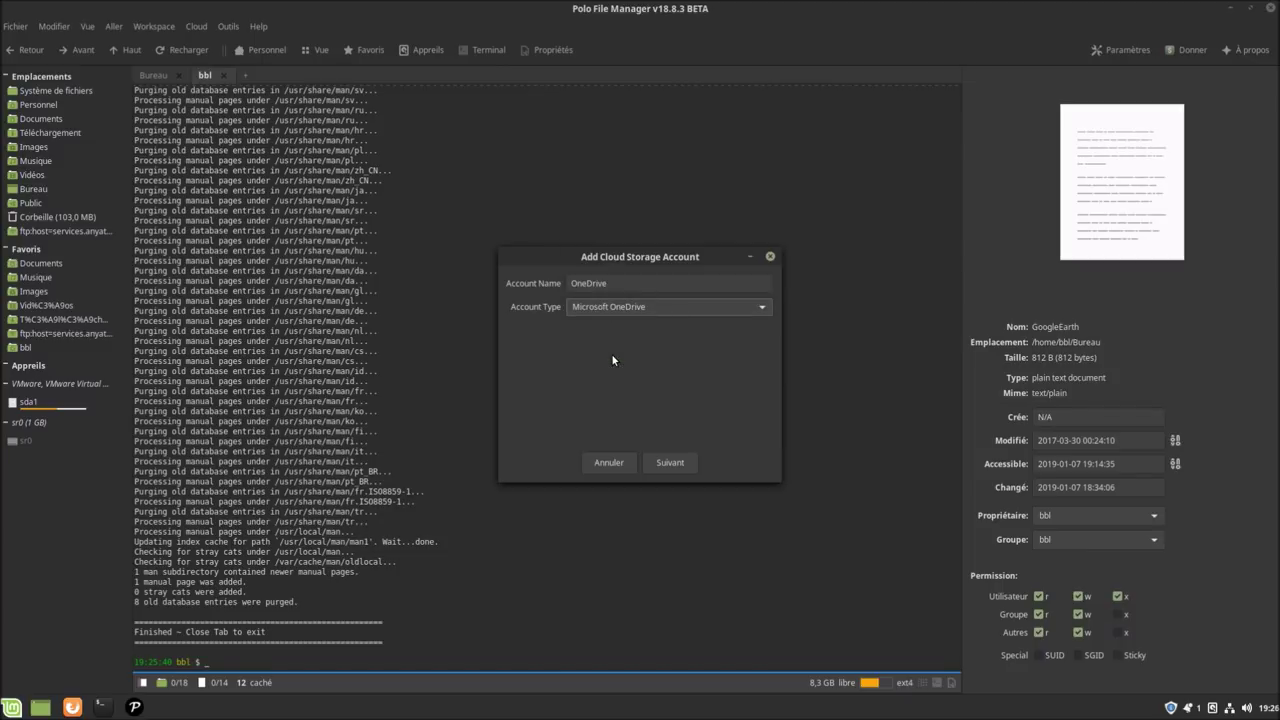
# Proceed to the OneDrive account setup in the terminal and abort it at the client ID prompt.
pyautogui.click(672, 462)
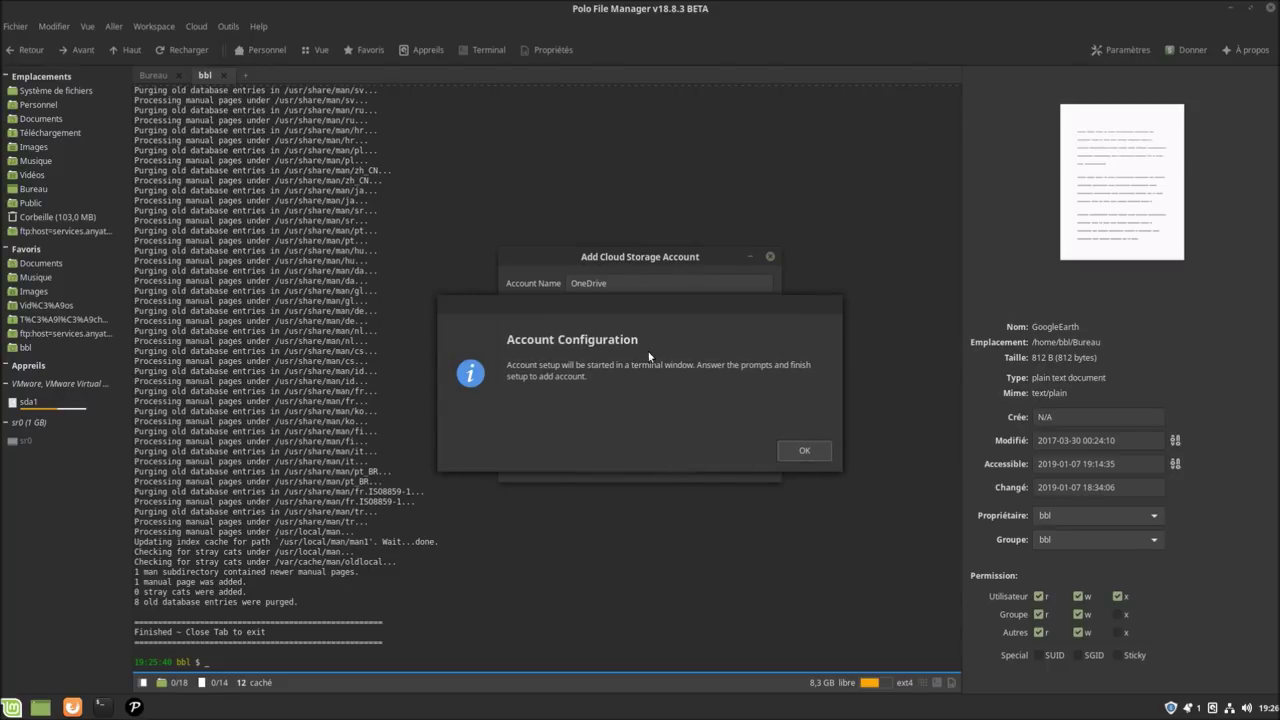
pyautogui.moveTo(585, 318)
pyautogui.mouseDown()
pyautogui.moveTo(587, 343)
pyautogui.moveTo(608, 317)
pyautogui.mouseUp()
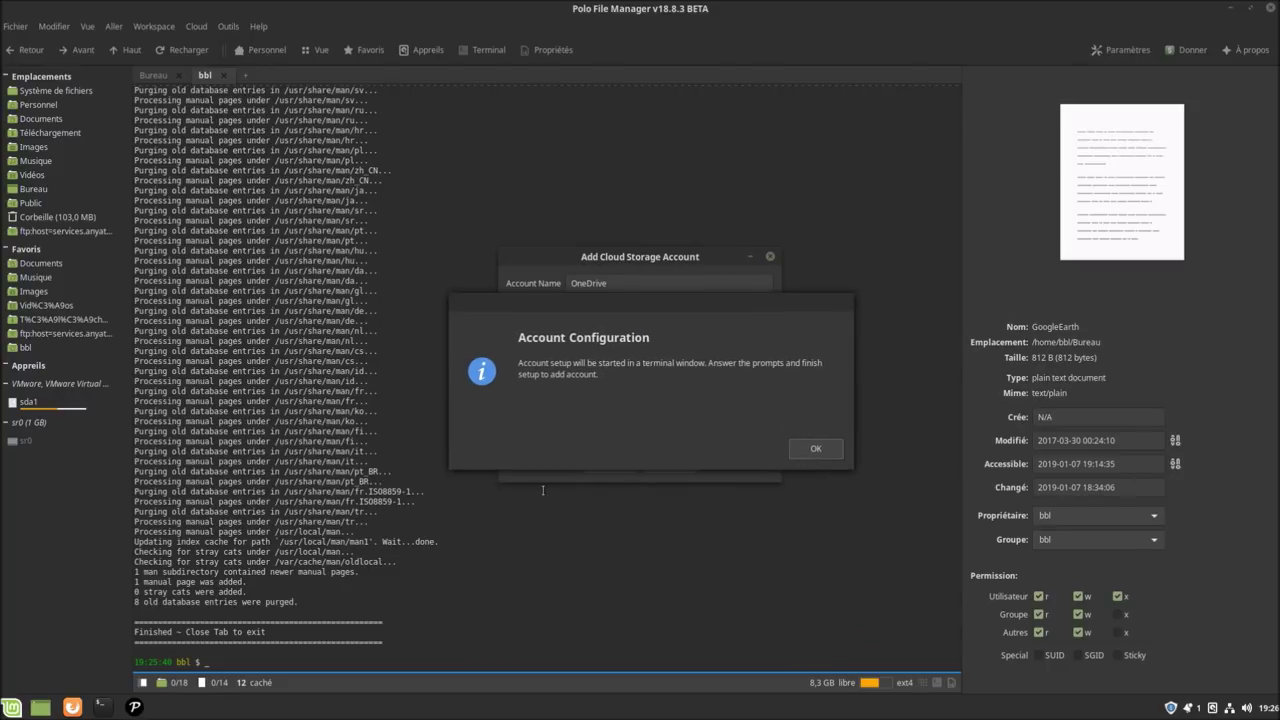
pyautogui.click(805, 448)
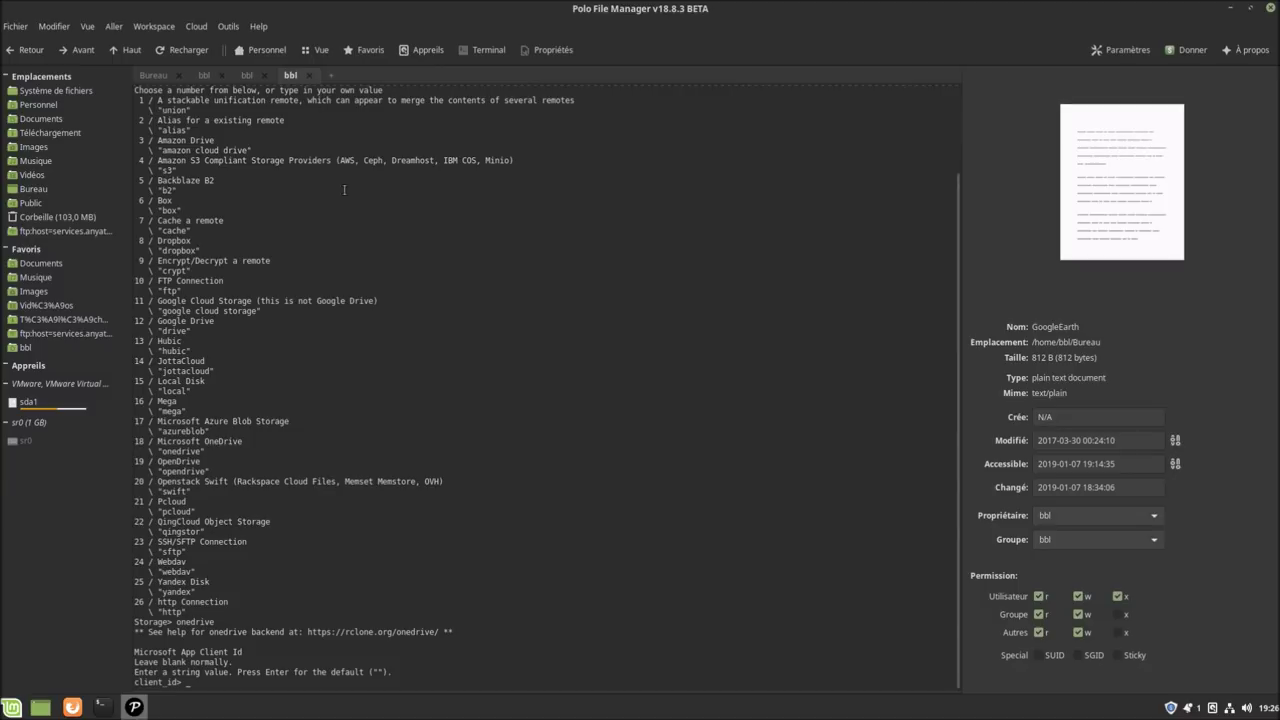
pyautogui.hotkey('ctrl', 'c')
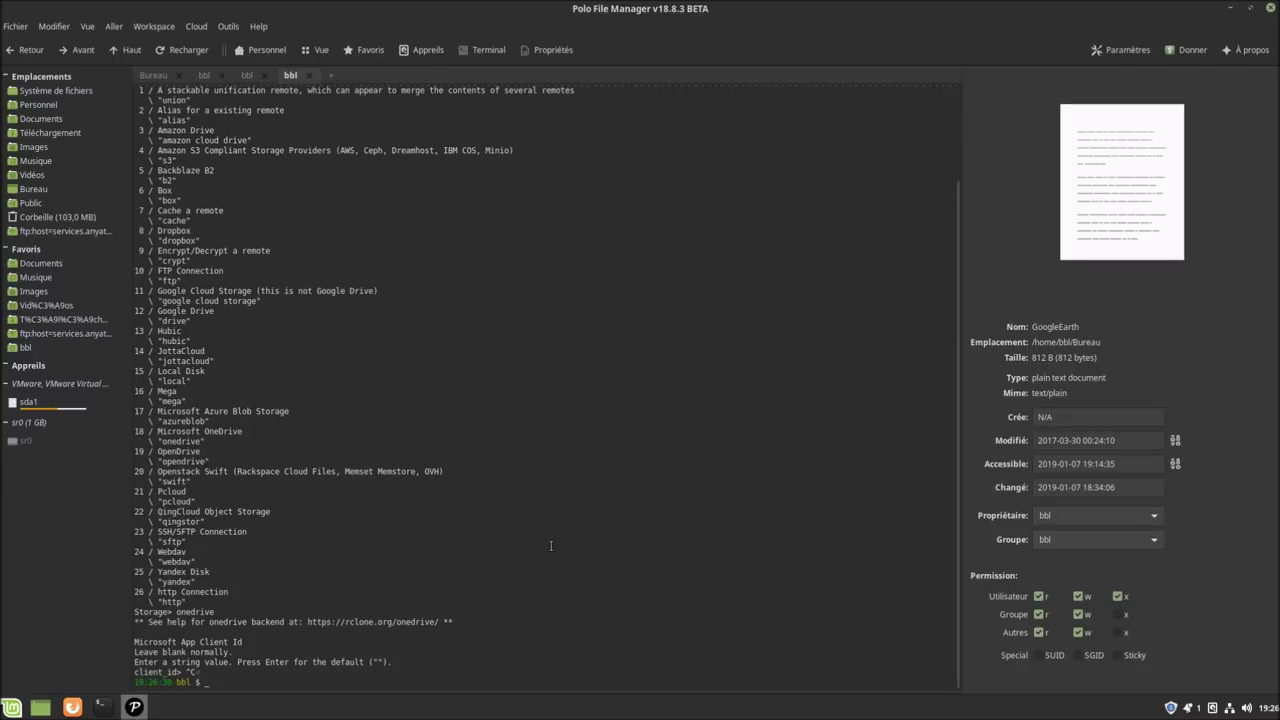
# Start adding a Dropbox cloud account, accept the terminal-based setup, and review the storage options and prompts it lists.
pyautogui.click(197, 27)
pyautogui.click(202, 52)
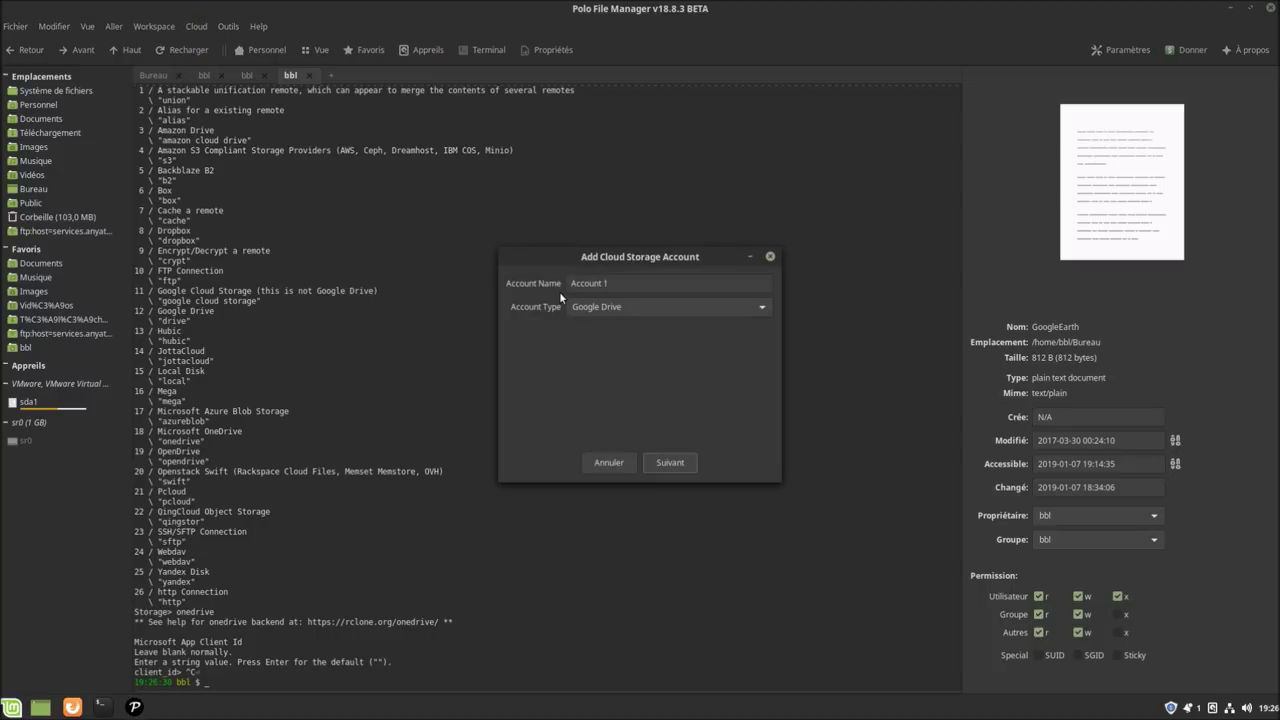
pyautogui.click(644, 305)
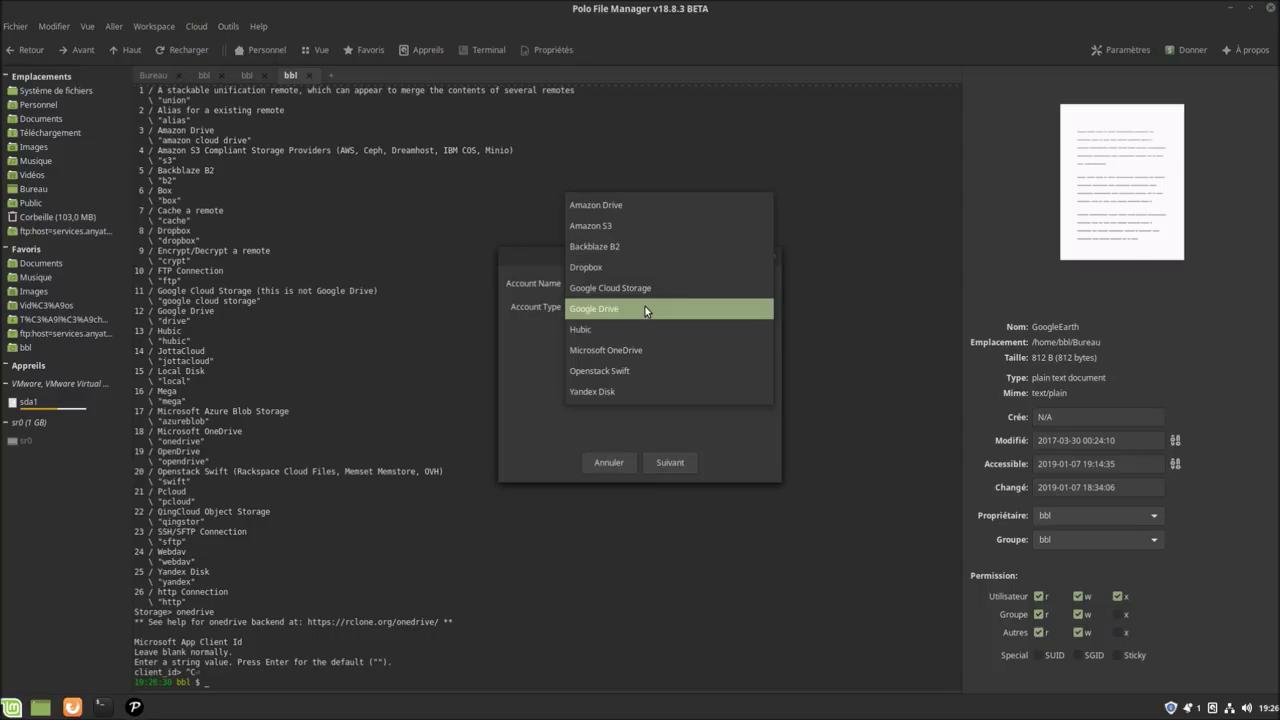
pyautogui.click(638, 270)
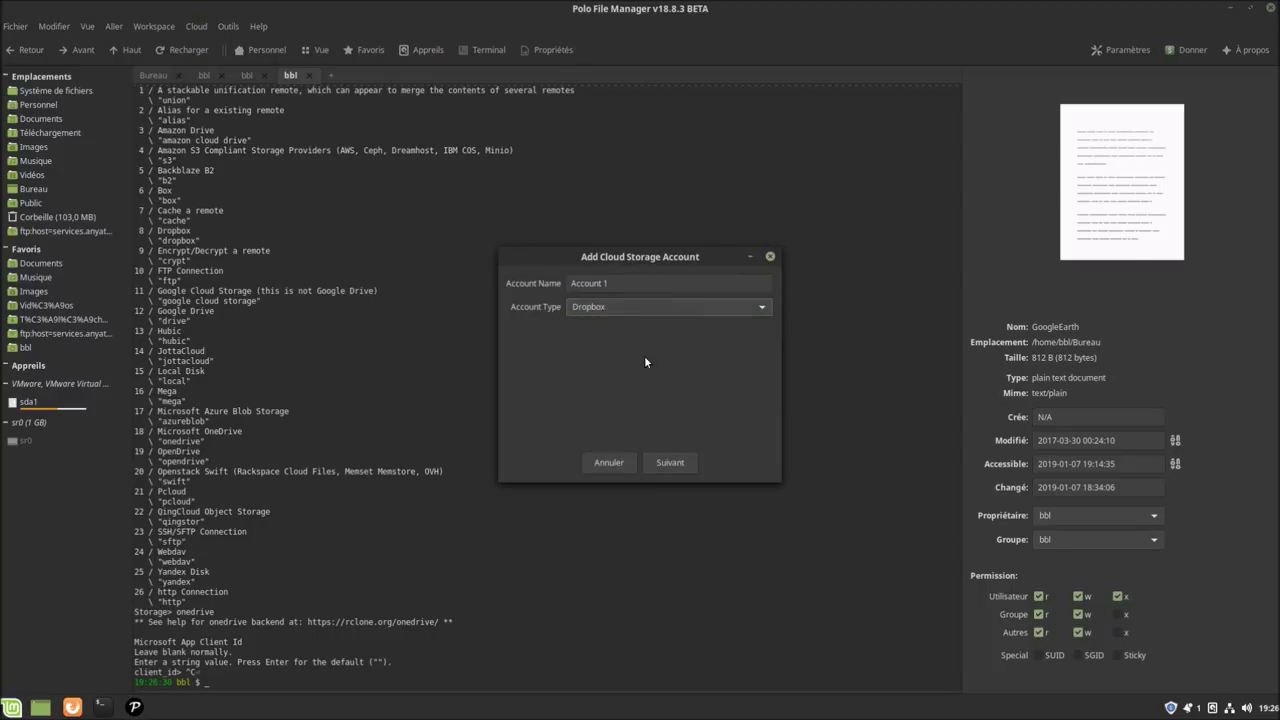
pyautogui.click(669, 463)
pyautogui.click(795, 450)
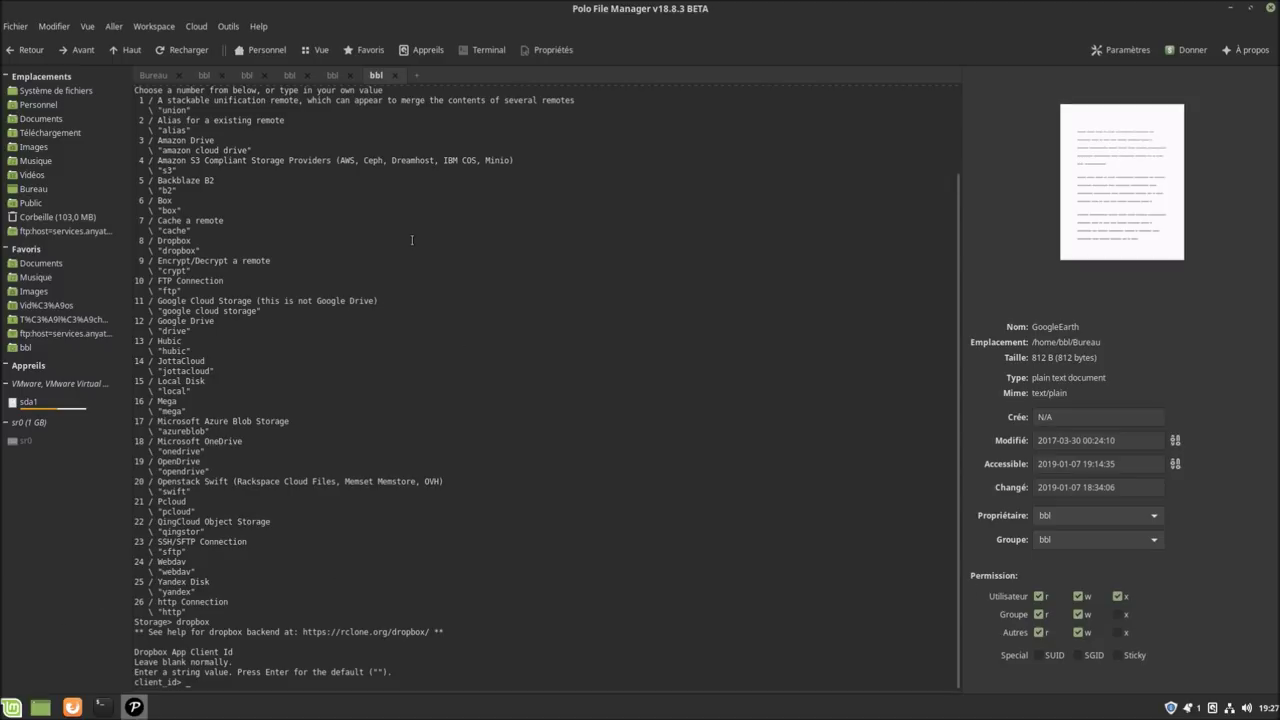
pyautogui.scroll(3, 411, 240)
pyautogui.scroll(-3, 408, 237)
pyautogui.scroll(3, 408, 237)
pyautogui.scroll(-3, 406, 234)
# Close all the terminal tabs from the cloud setup and the Bureau tab.
pyautogui.click(395, 75)
pyautogui.click(352, 75)
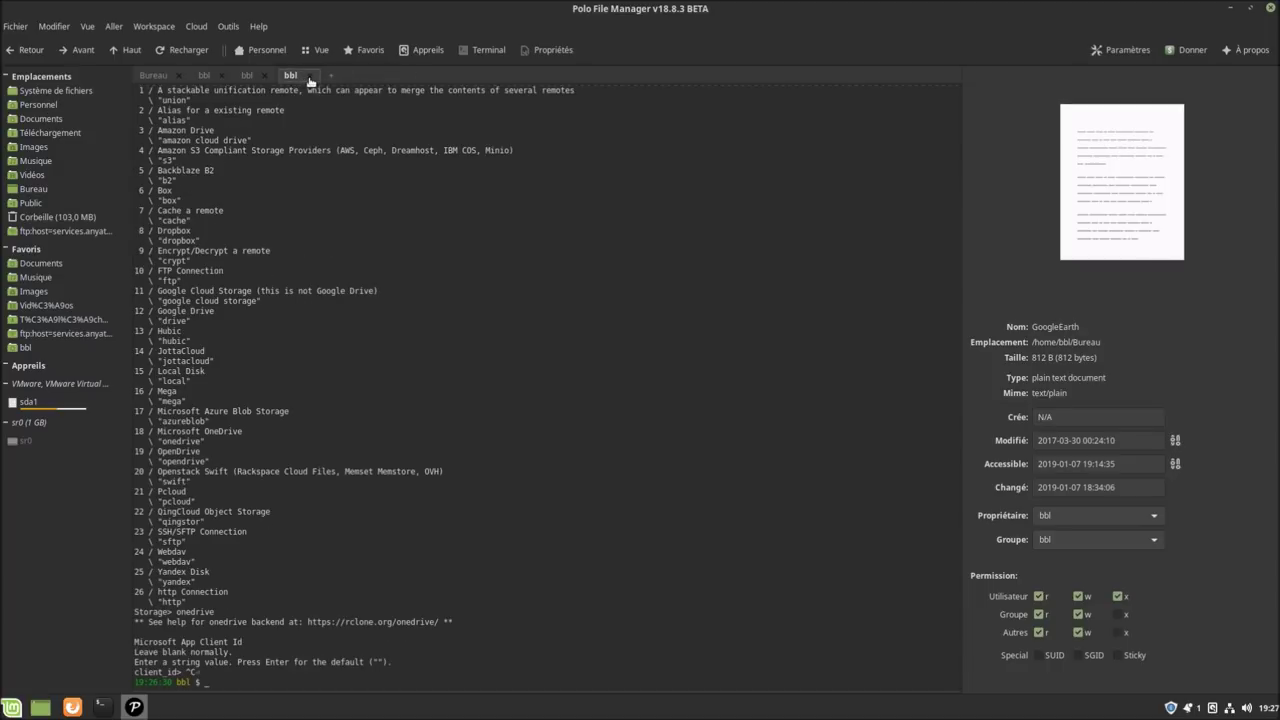
pyautogui.click(309, 76)
pyautogui.click(266, 75)
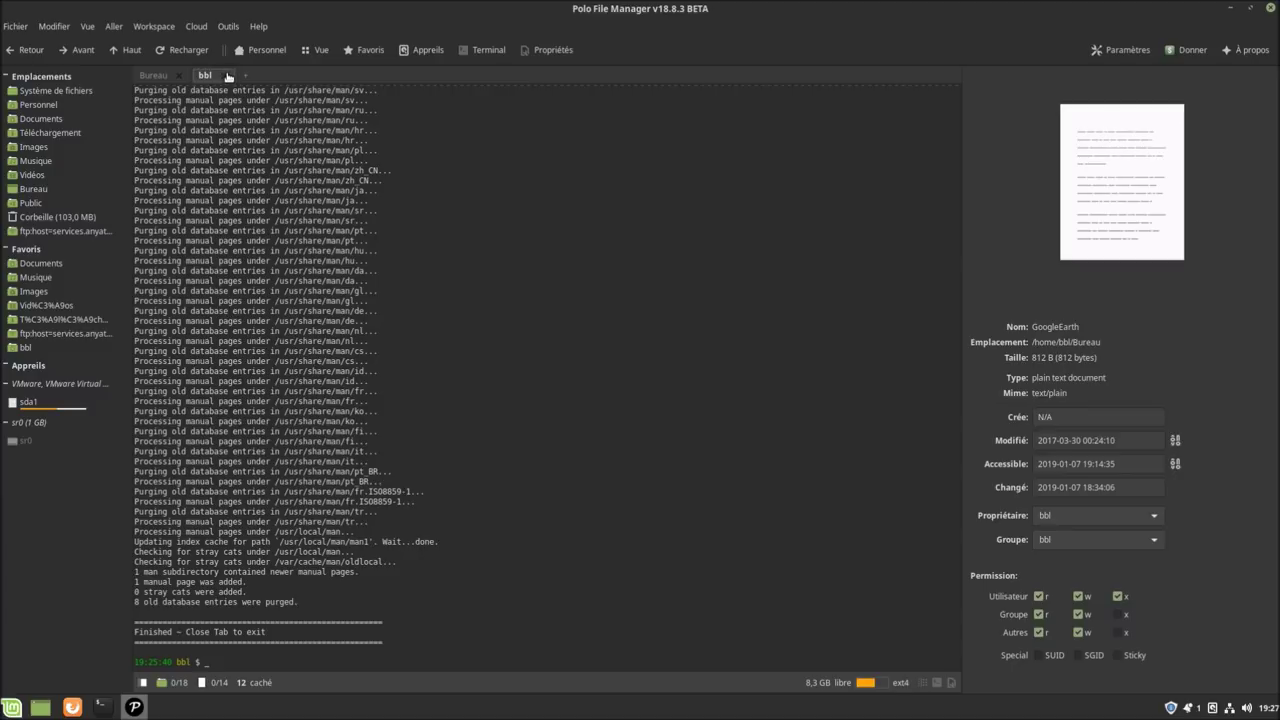
pyautogui.click(224, 75)
pyautogui.click(178, 75)
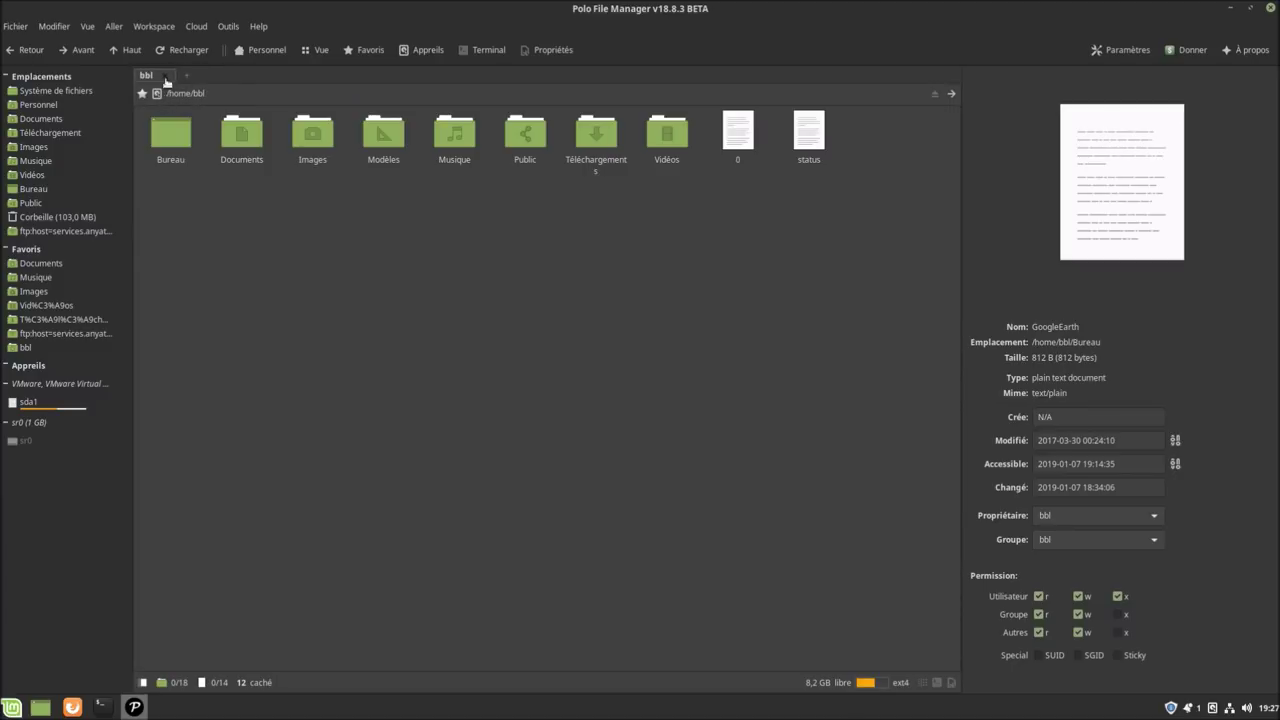
# Switch the file manager to the four-pane layout and close the view options.
pyautogui.click(318, 50)
pyautogui.click(344, 118)
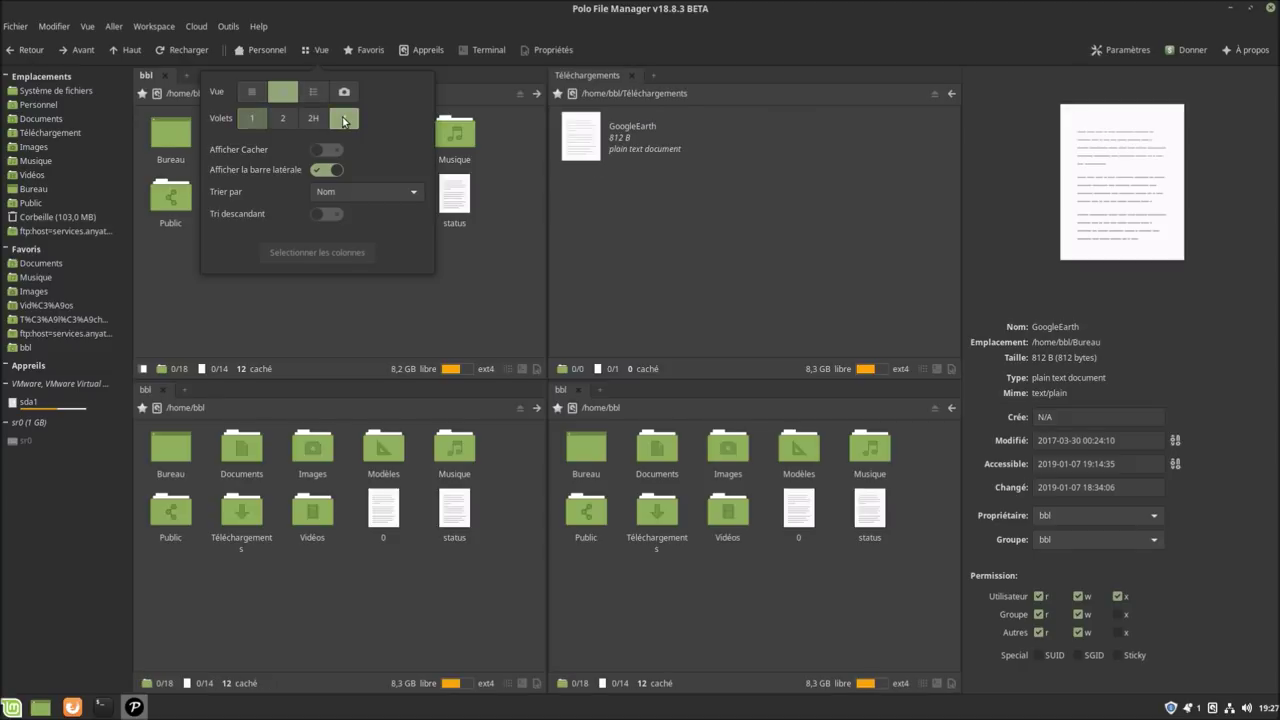
pyautogui.click(388, 288)
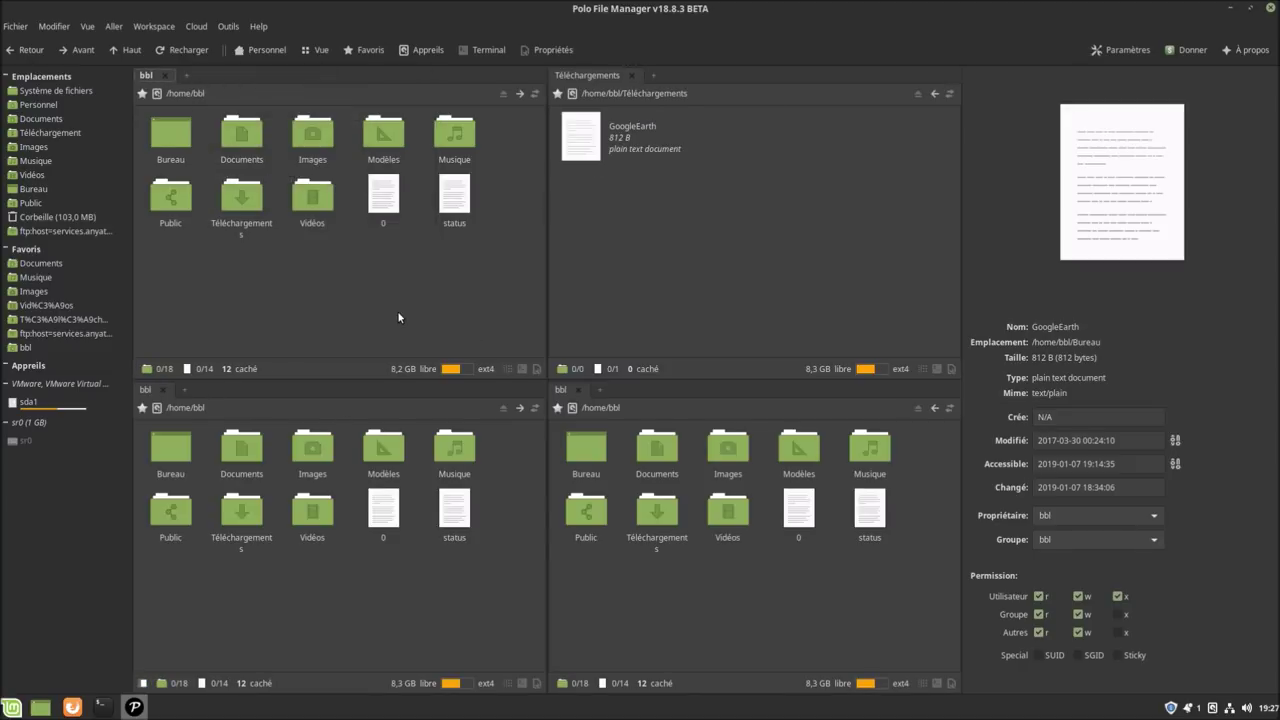
# Open an embedded terminal in each of the four panes.
pyautogui.press('F4')
pyautogui.click(670, 321)
pyautogui.press('F4')
pyautogui.click(457, 578)
pyautogui.press('F4')
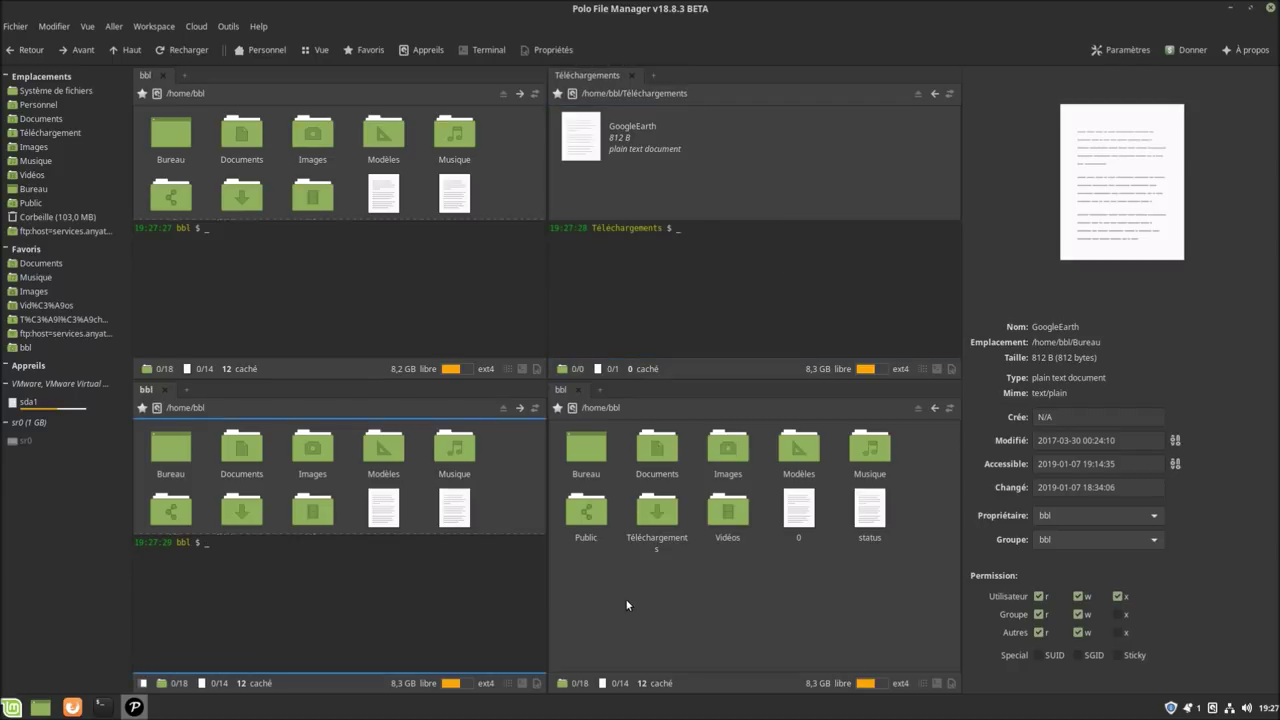
pyautogui.click(625, 598)
pyautogui.press('F4')
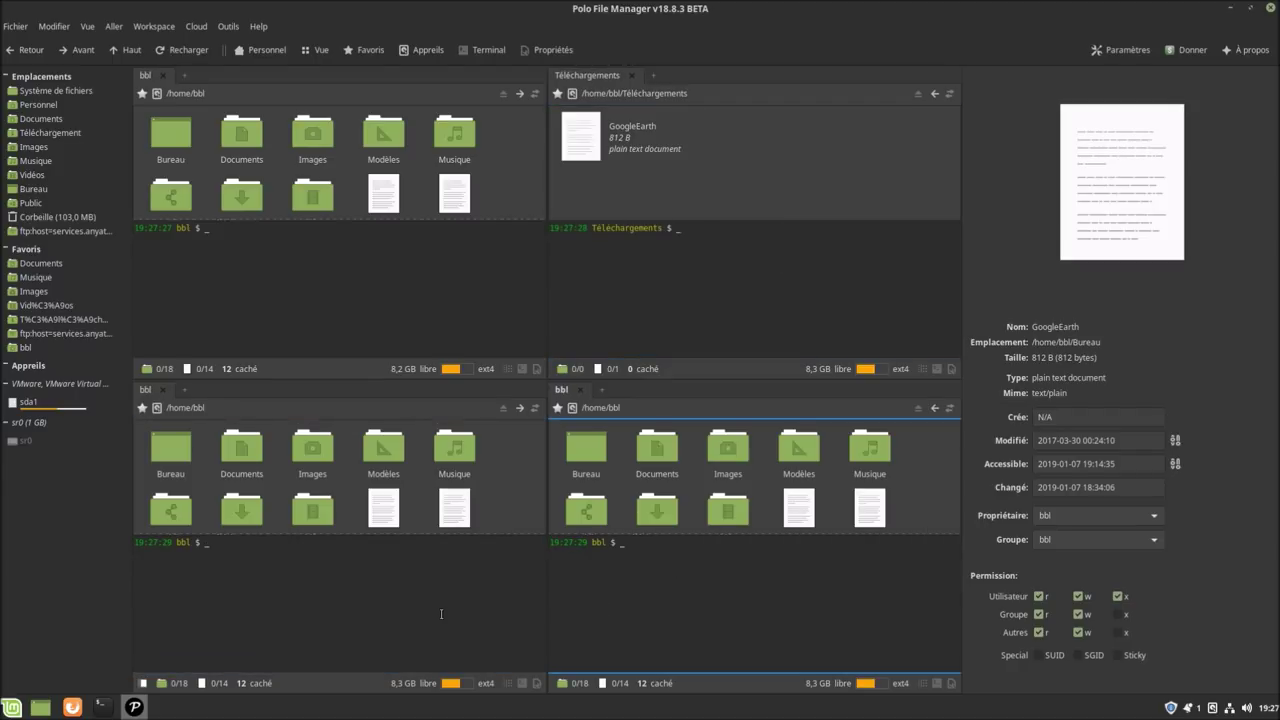
# Hide the embedded terminal in each of the four panes.
pyautogui.click(441, 614)
pyautogui.press('F4')
pyautogui.click(600, 590)
pyautogui.press('F4')
pyautogui.click(594, 336)
pyautogui.press('F4')
pyautogui.click(431, 297)
pyautogui.press('F4')
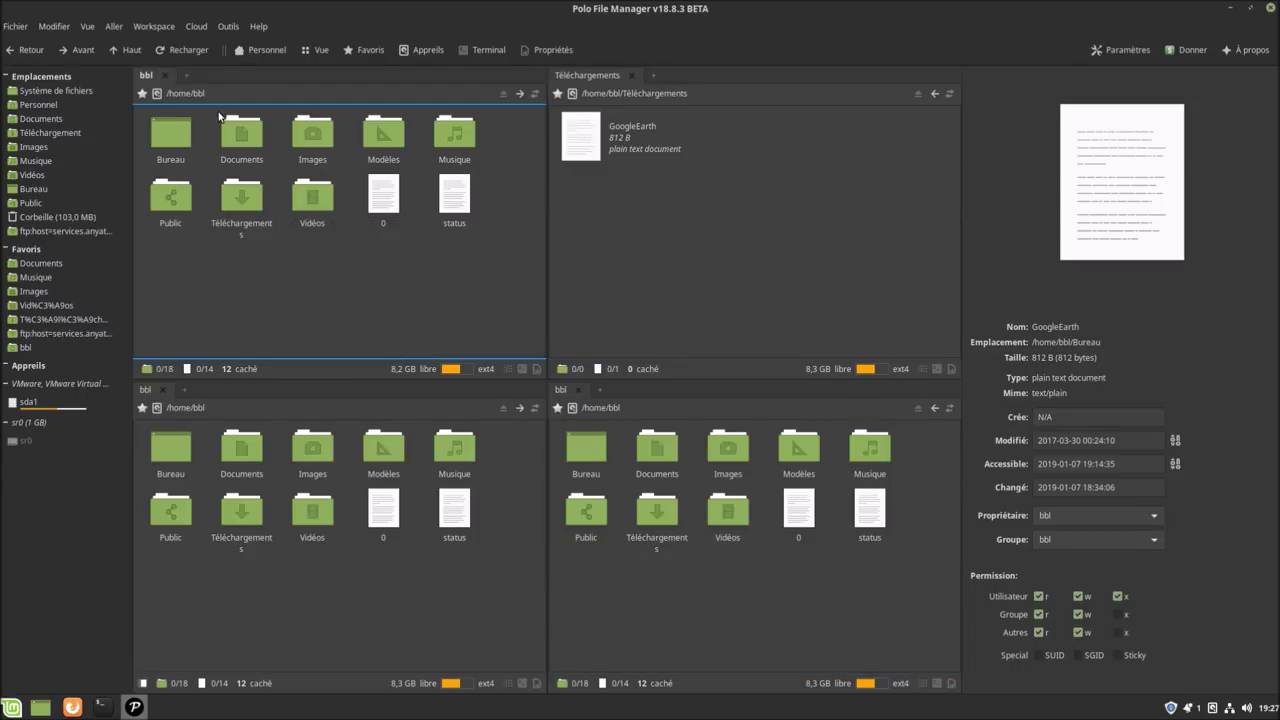
# Open the Documents folder in the upper-left pane and add three new tabs there.
pyautogui.click(238, 138)
pyautogui.doubleClick(249, 137)
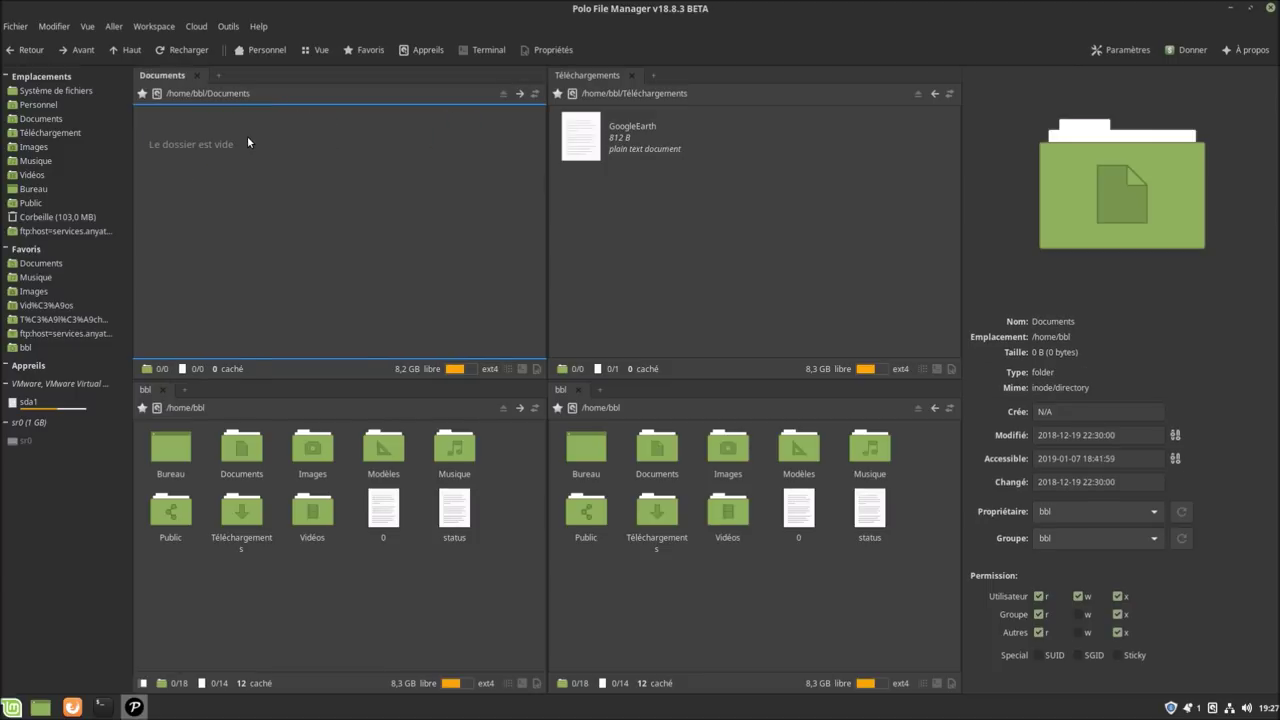
pyautogui.click(218, 76)
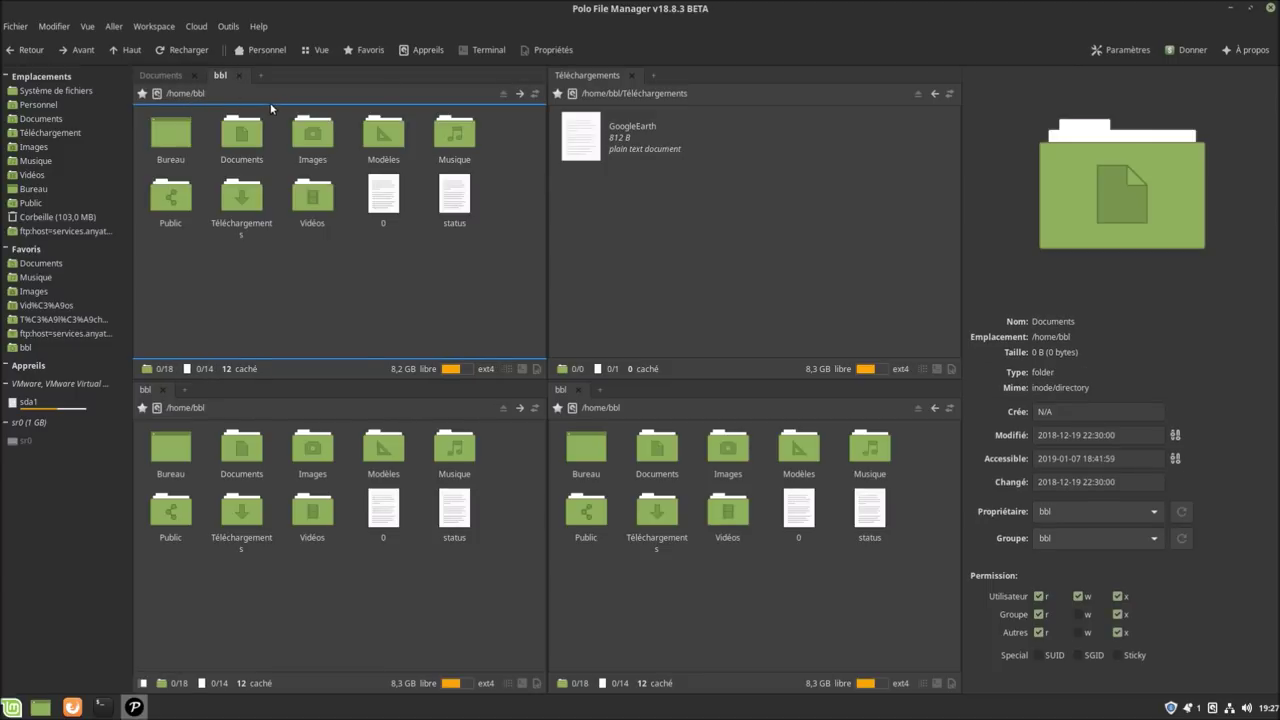
pyautogui.click(264, 78)
pyautogui.click(300, 75)
# Set the four tabs of the upper-left pane to the Bureau, Documents, Téléchargement and Musique folders, in that order.
pyautogui.click(163, 75)
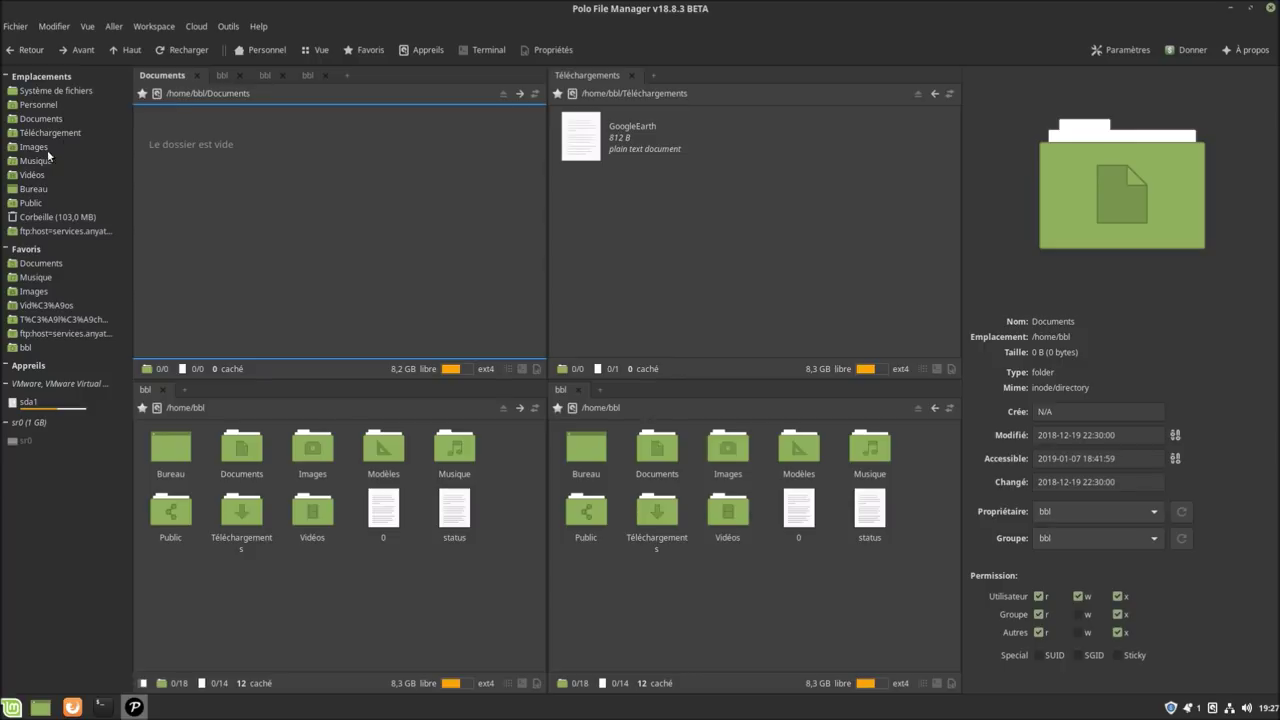
pyautogui.click(33, 189)
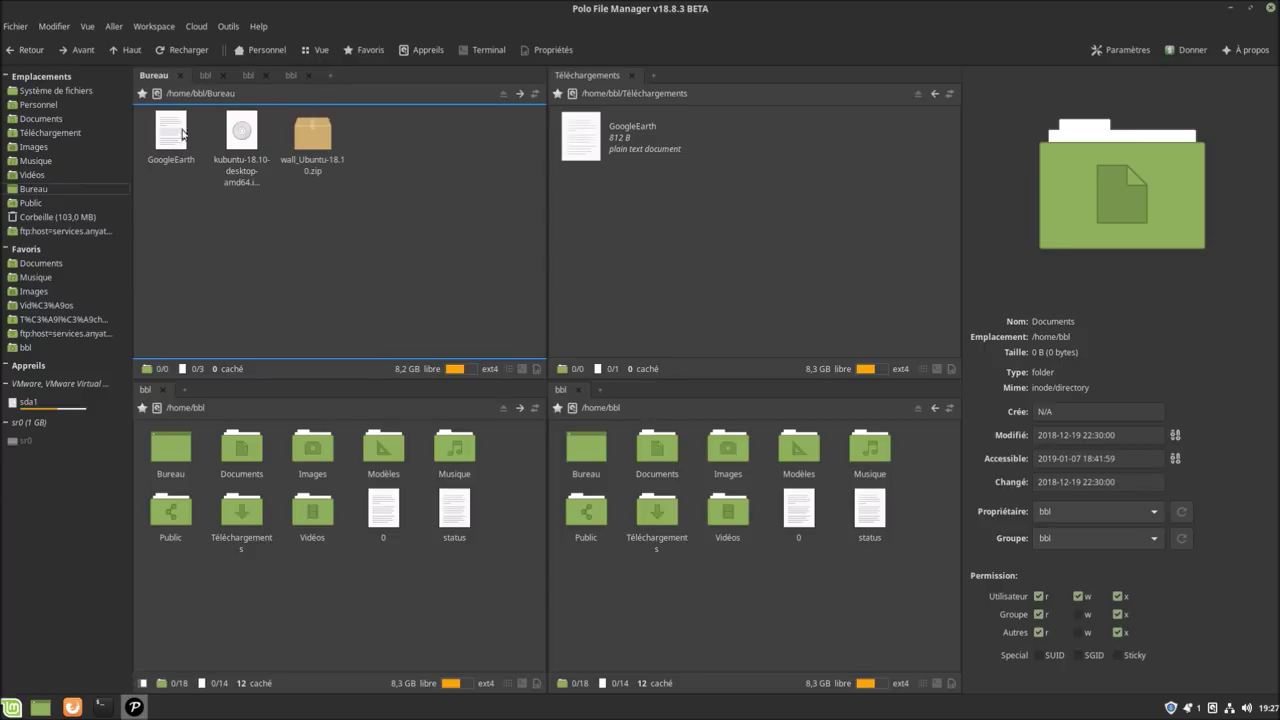
pyautogui.click(205, 77)
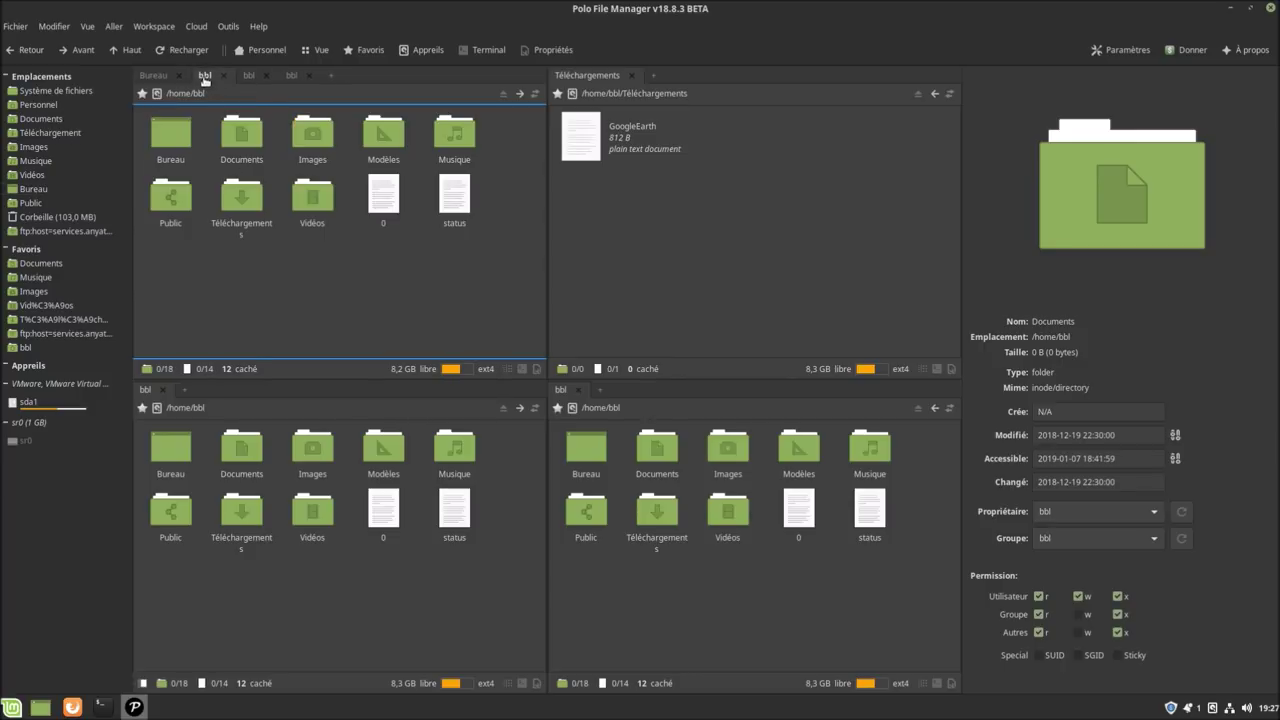
pyautogui.click(49, 120)
pyautogui.click(280, 76)
pyautogui.click(77, 133)
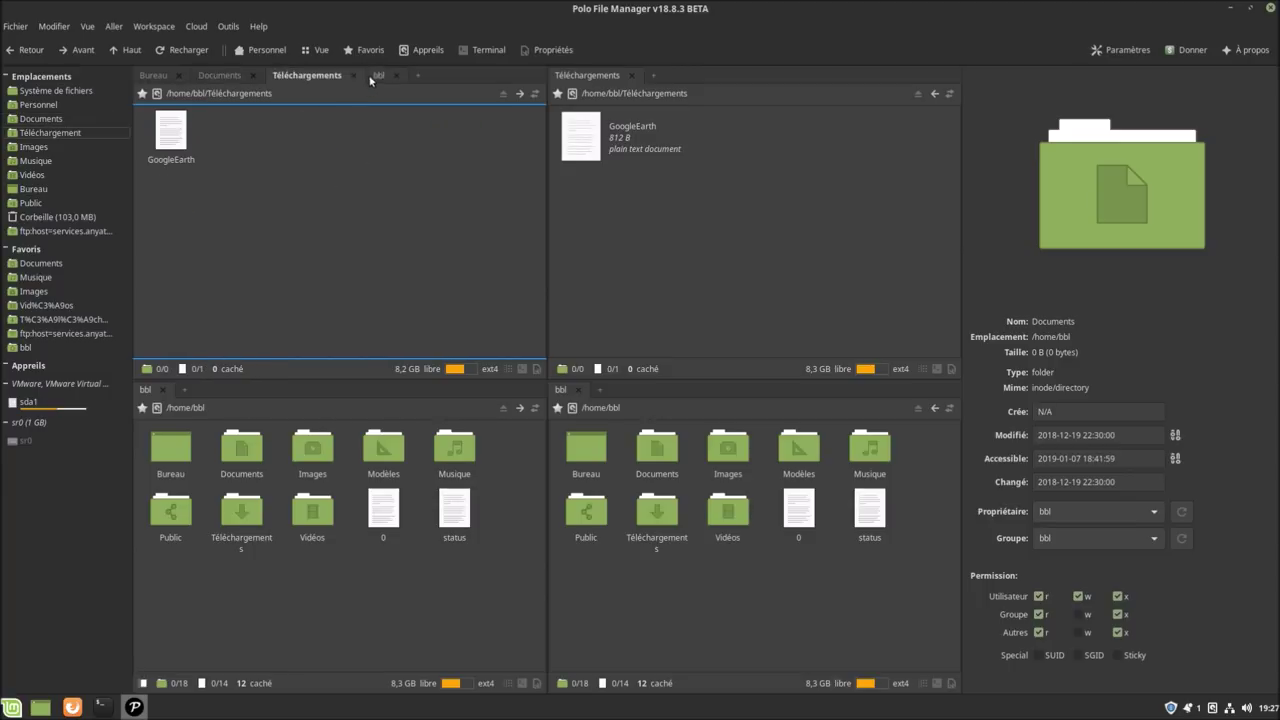
pyautogui.click(375, 77)
pyautogui.click(42, 161)
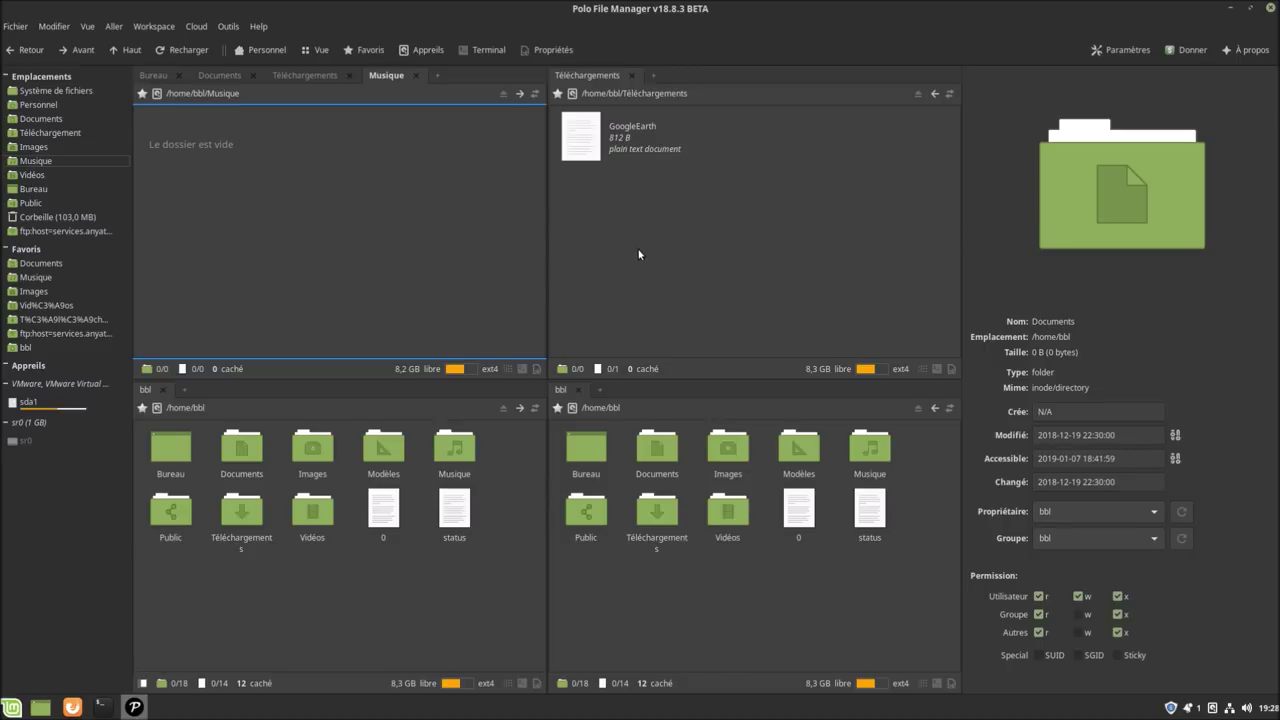
# Show the Bureau folder in the upper-right pane and add a second tab to it.
pyautogui.click(658, 188)
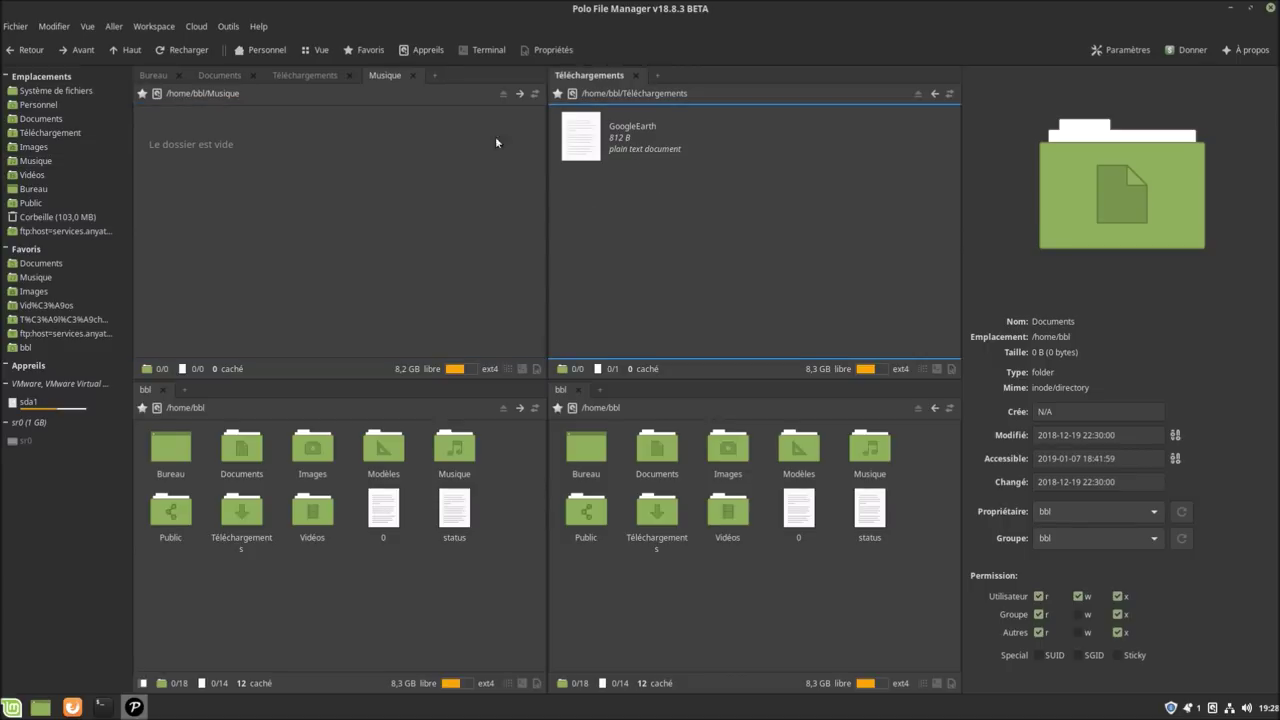
pyautogui.click(45, 189)
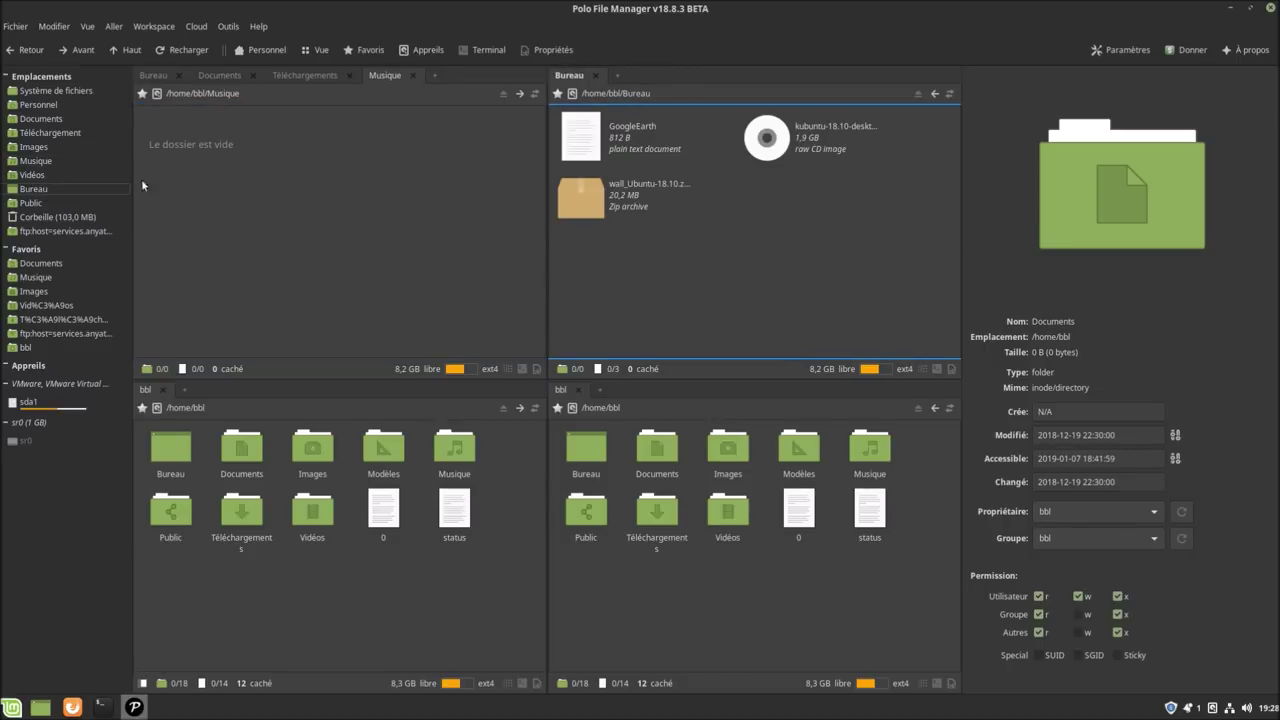
pyautogui.click(618, 76)
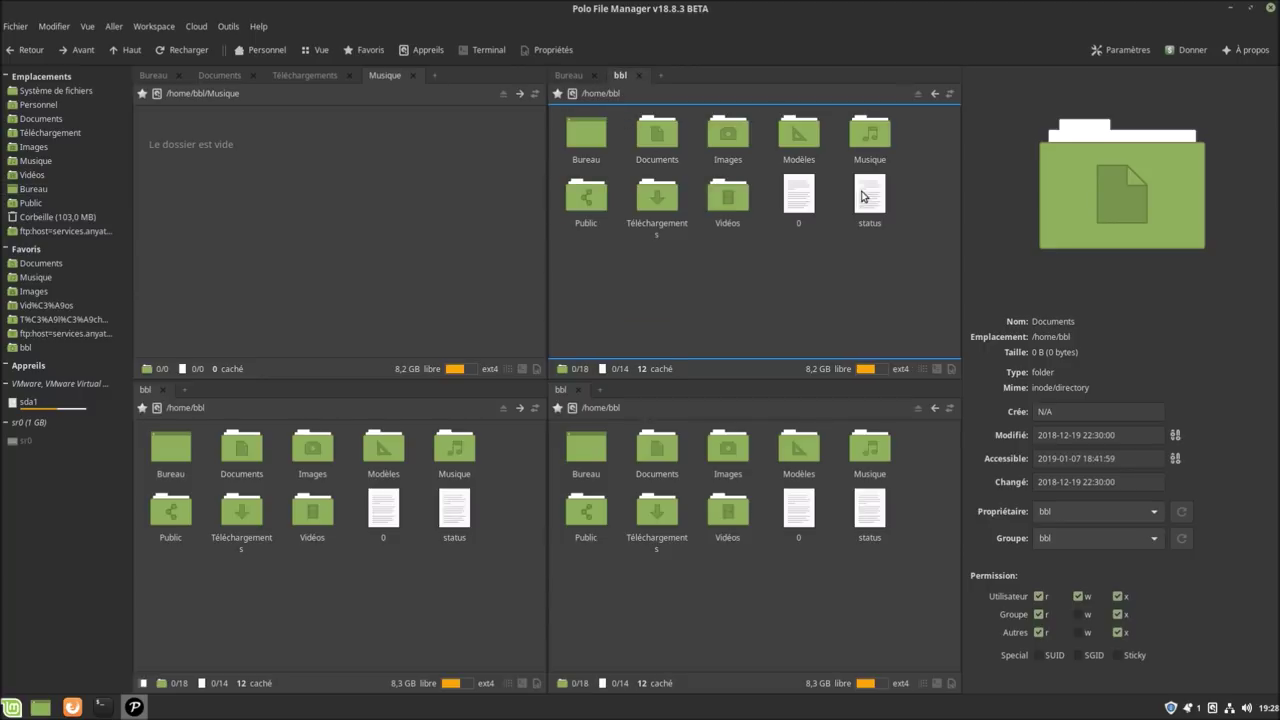